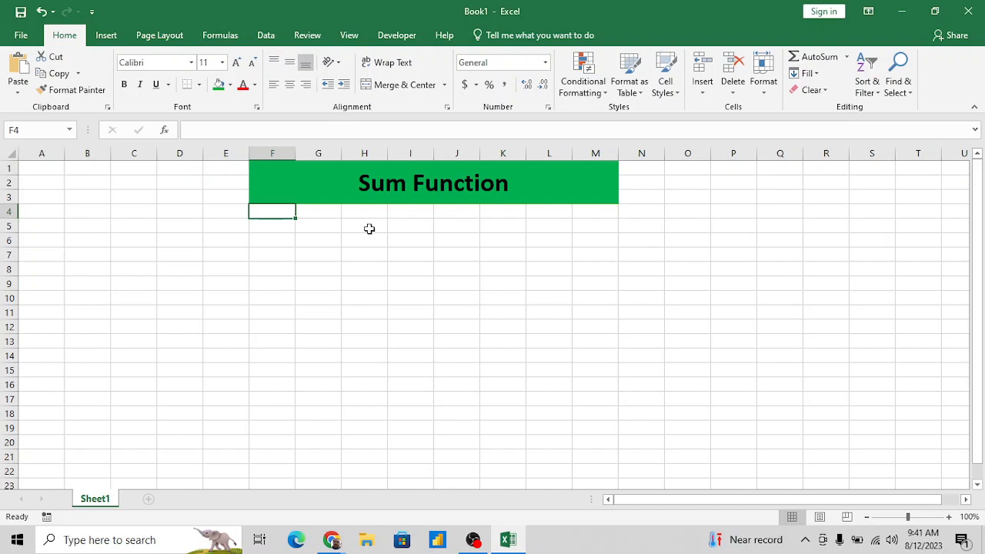
- Enter the label Sum in cell H7
left_click(326, 241)
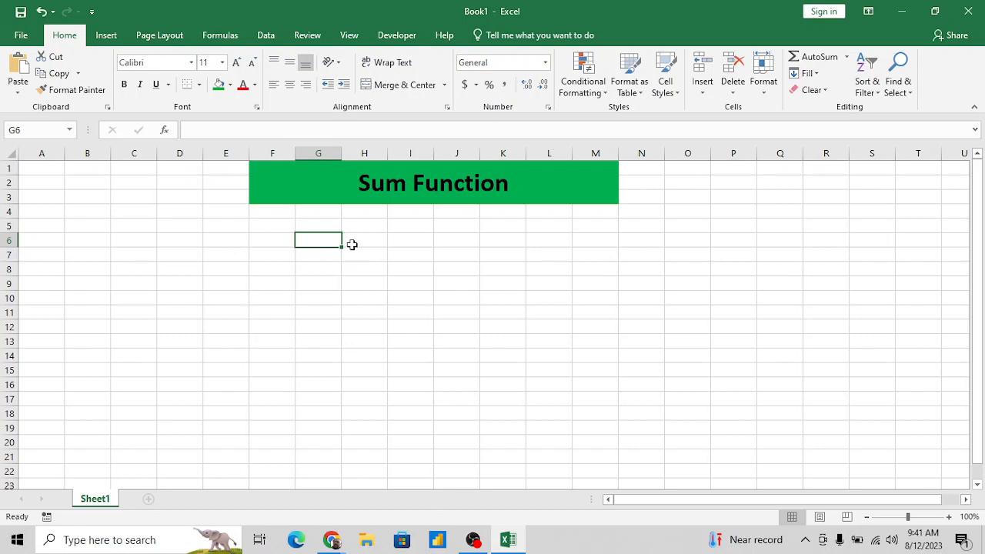
left_click(366, 252)
key("Return")
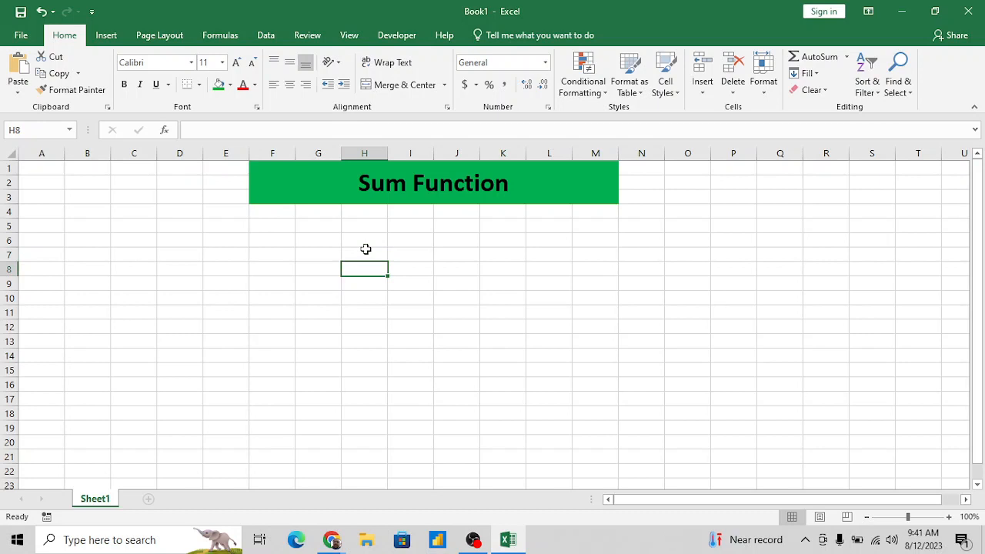
key("Up")
key("Left")
key("Right")
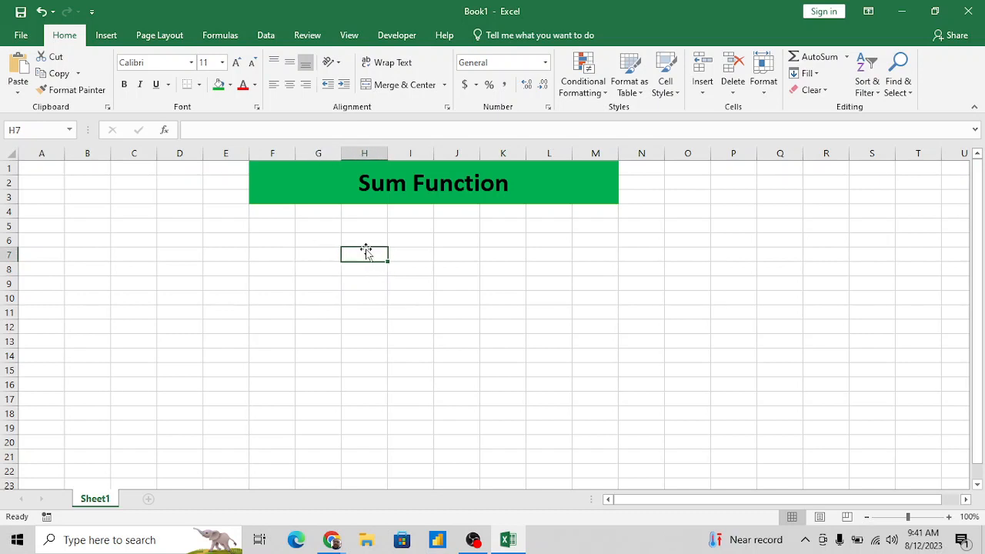
type("Sum")
key("Return")
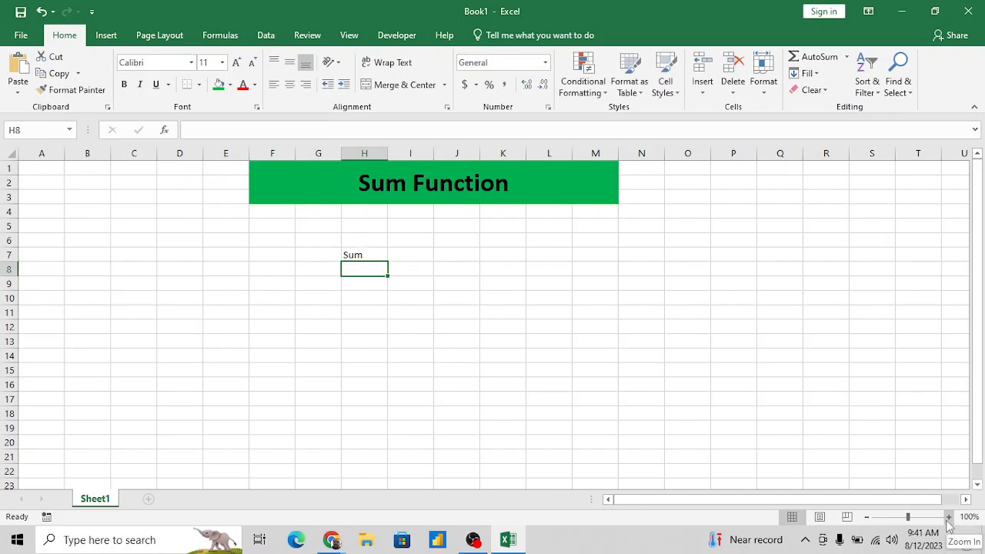
- Enter the label SumIF in cell H8, directly below Sum
left_click(949, 517)
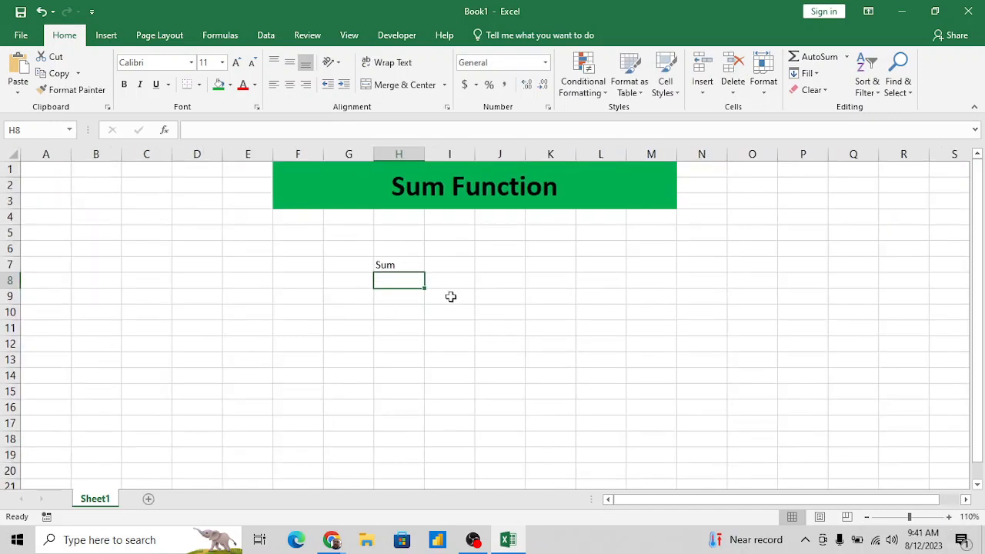
left_click(401, 261)
double_click(400, 262)
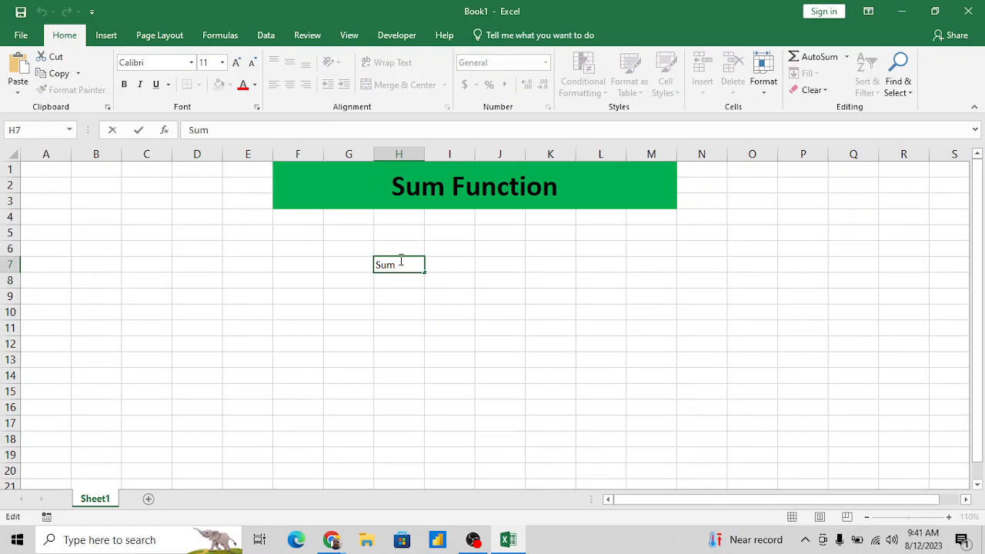
key("Return")
type("S")
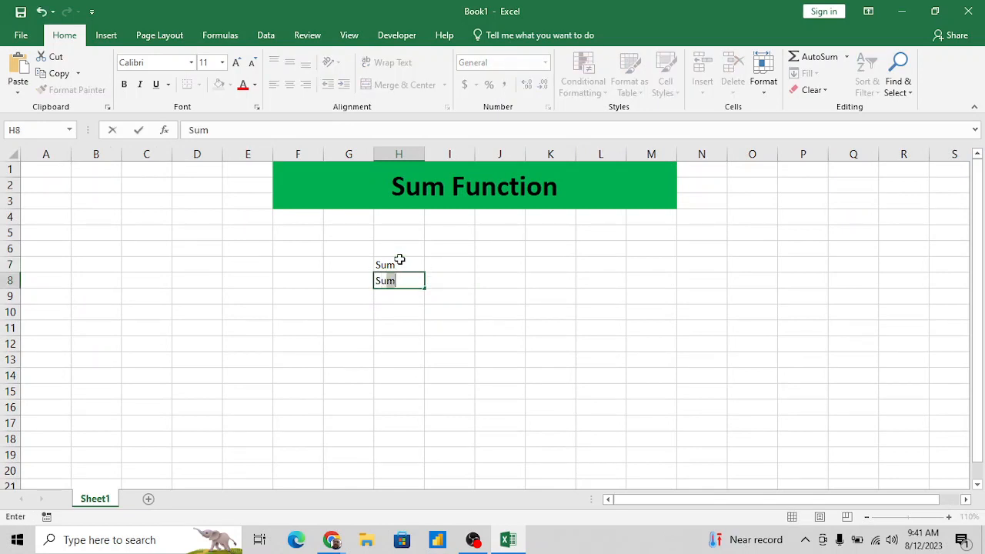
key("BackSpace")
type("um IF")
key("BackSpace")
key("BackSpace")
key("BackSpace")
type("IF")
key("Return")
- Enter the label SumIFS in cell H9
type("Su")
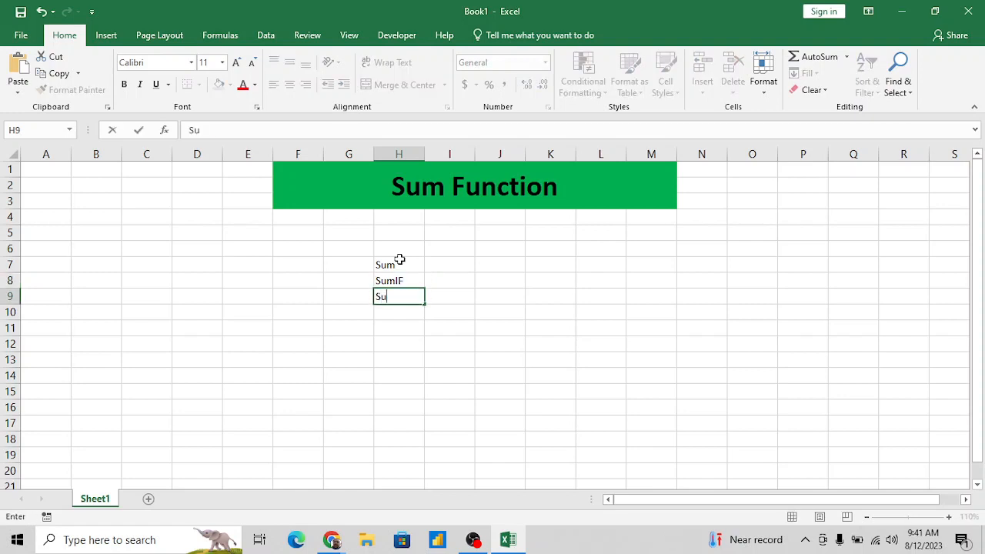
type("mI")
key("BackSpace")
type("FS")
key("Return")
- Describe the Sum function as "Without Criteria" in cell I7
key("Up")
key("Up")
key("Up")
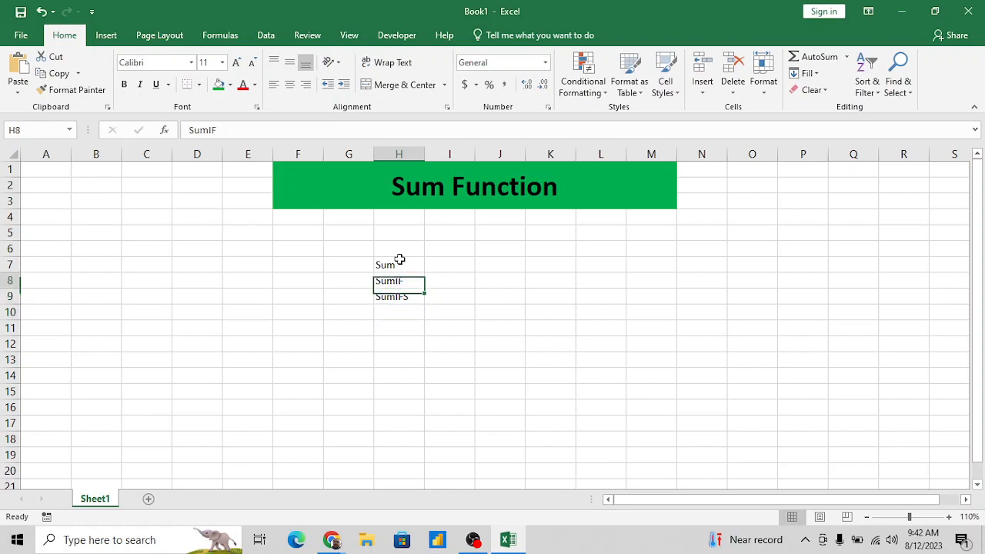
key("Right")
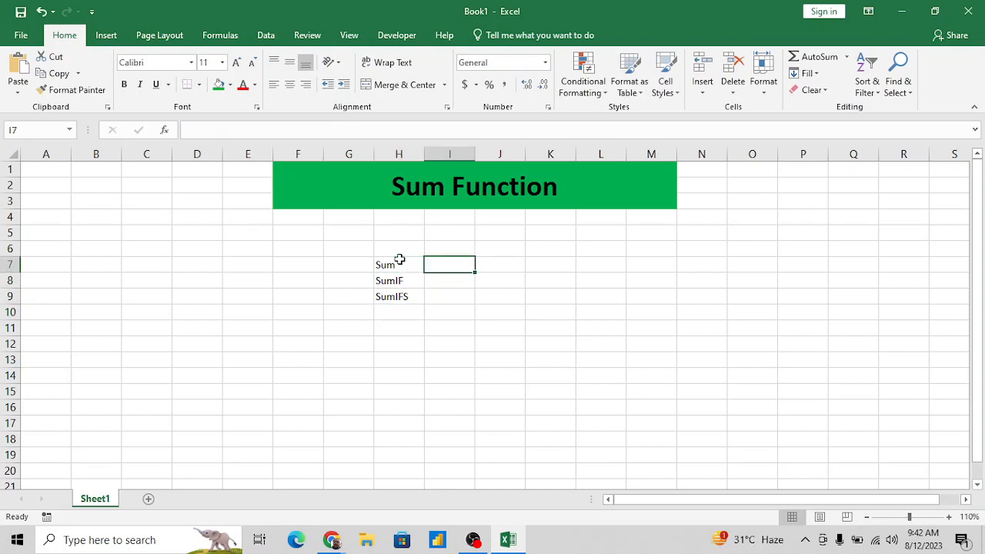
key("Left")
key("Right")
key("Right")
key("Left")
type("Without")
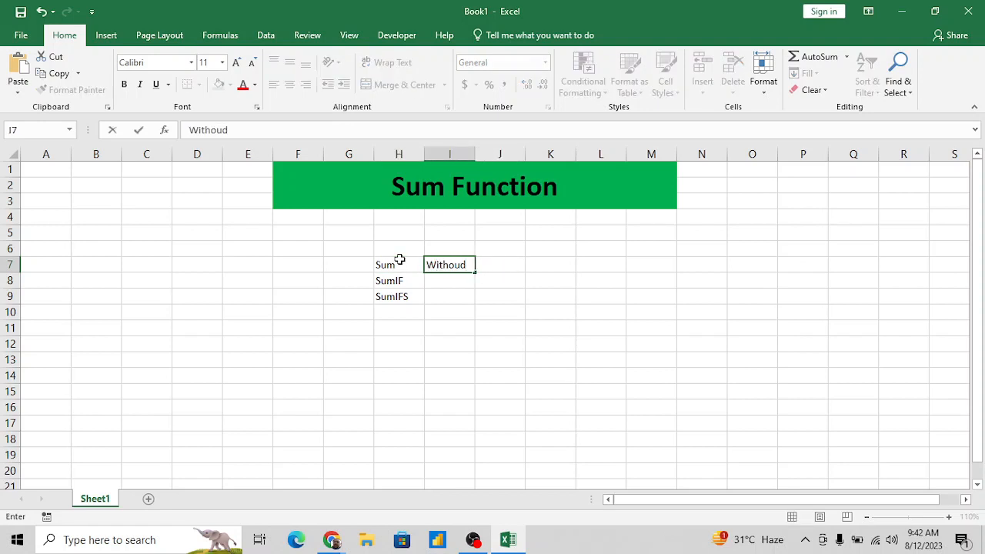
type(" Criteria")
key("Return")
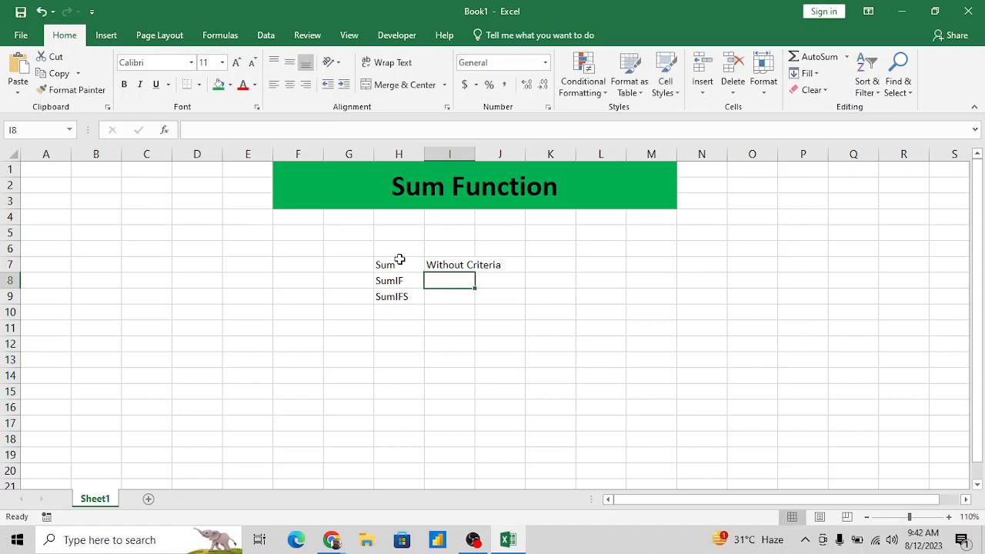
- Enter the descriptions "single Criteria" in I8 for SumIF and "Multiple Criteria" in I9 for SumIFS
type("single ")
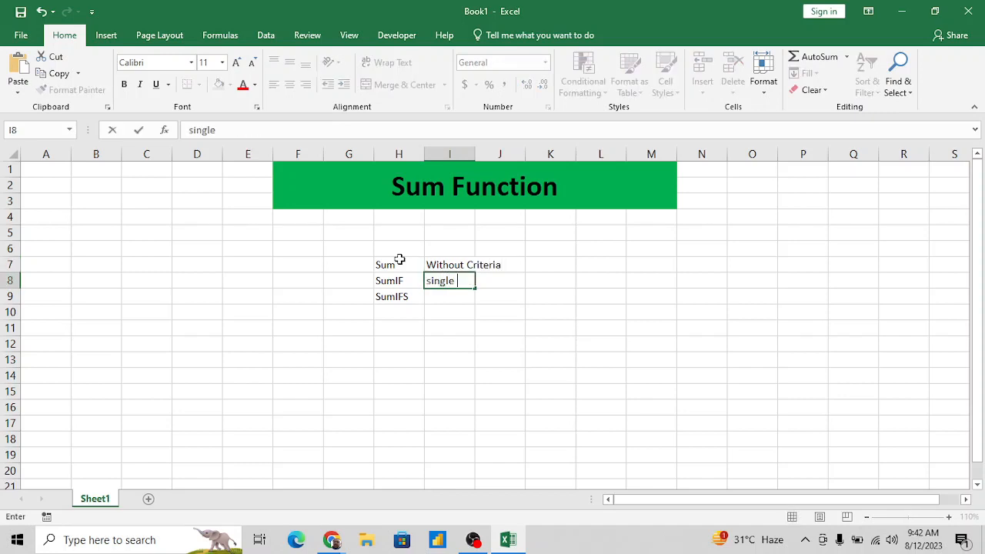
type("Criteria")
key("Return")
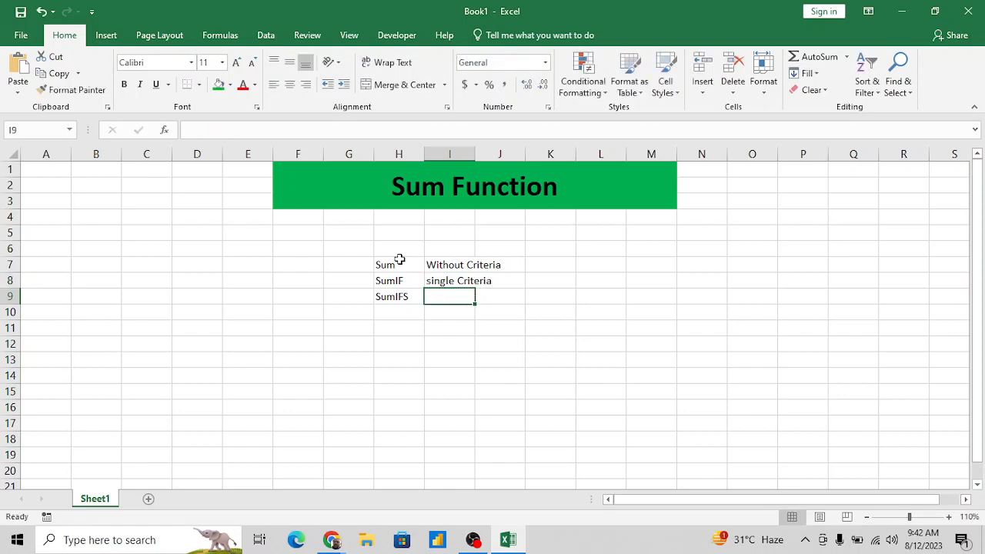
type("M")
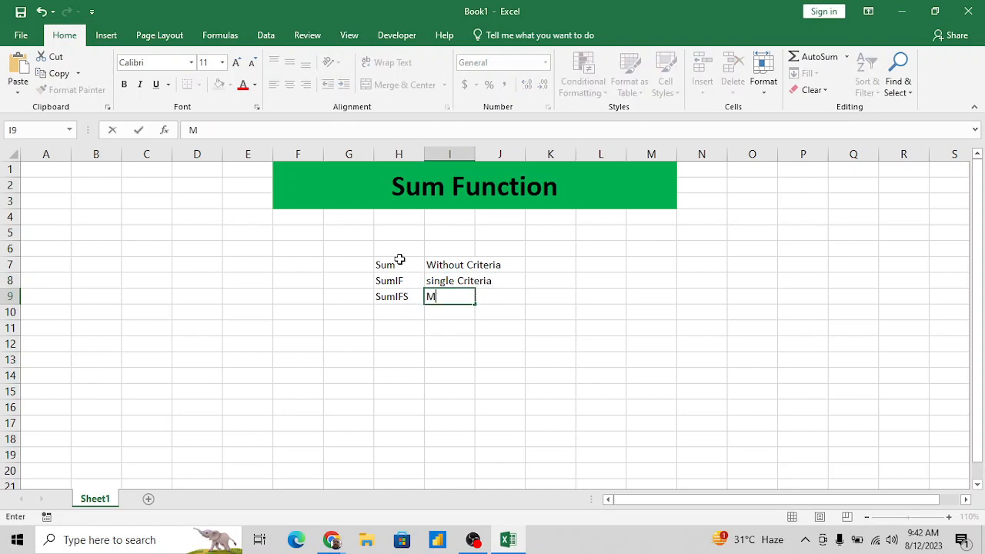
type("ultiple Criteria")
key("Return")
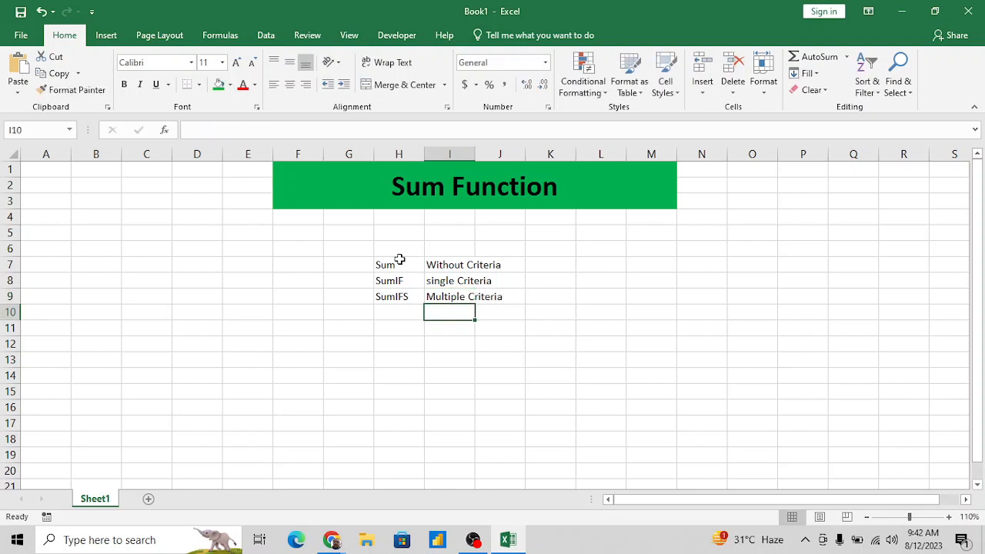
- Go through the Sum, SumIF and SumIFS rows one by one, examining each function with its criteria description
key("Up")
key("Up")
key("Up")
key("Left")
key("shift+Right")
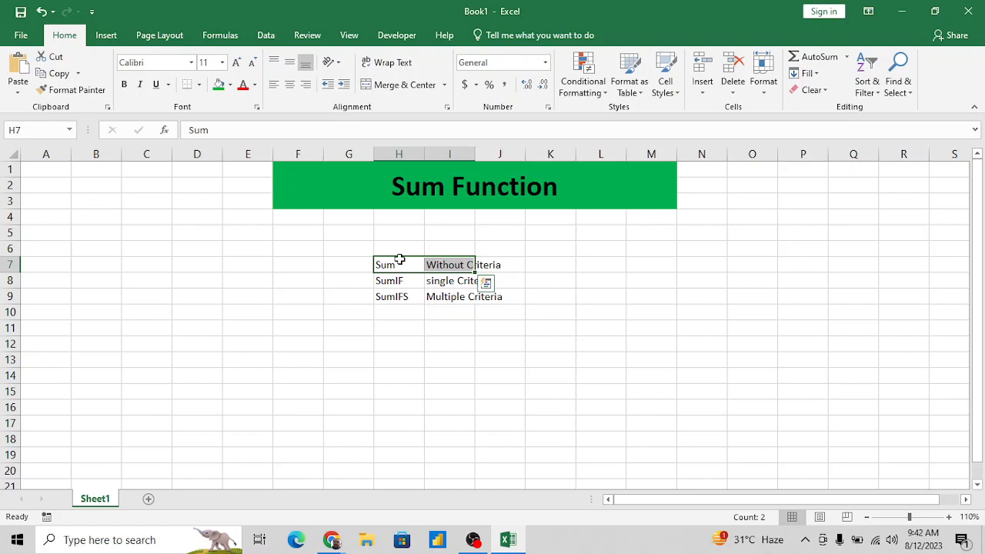
key("Down")
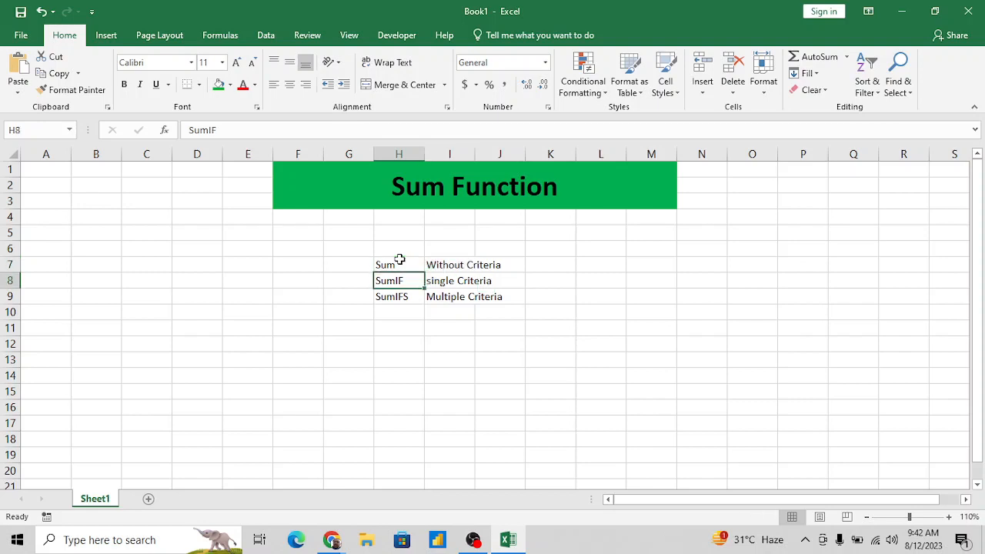
key("shift+Right")
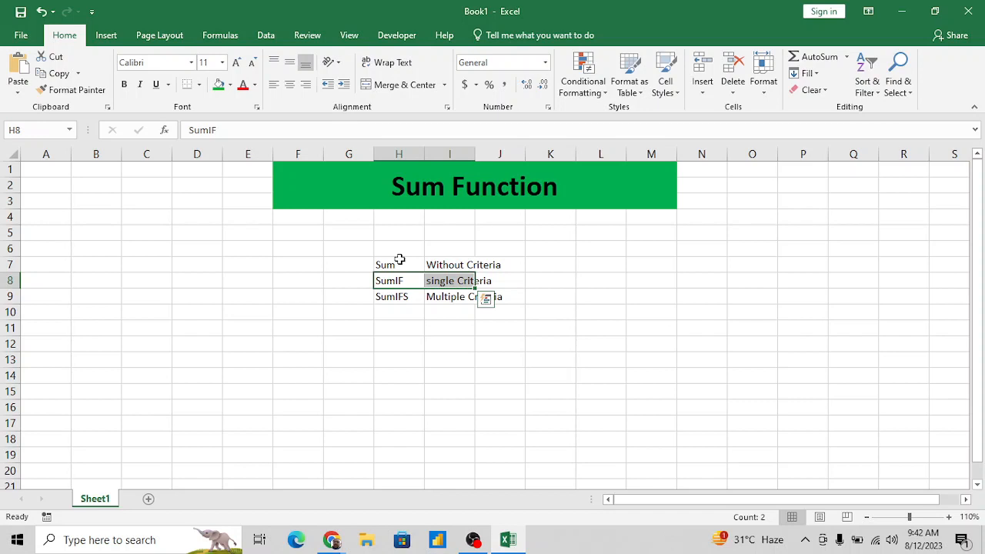
key("Down")
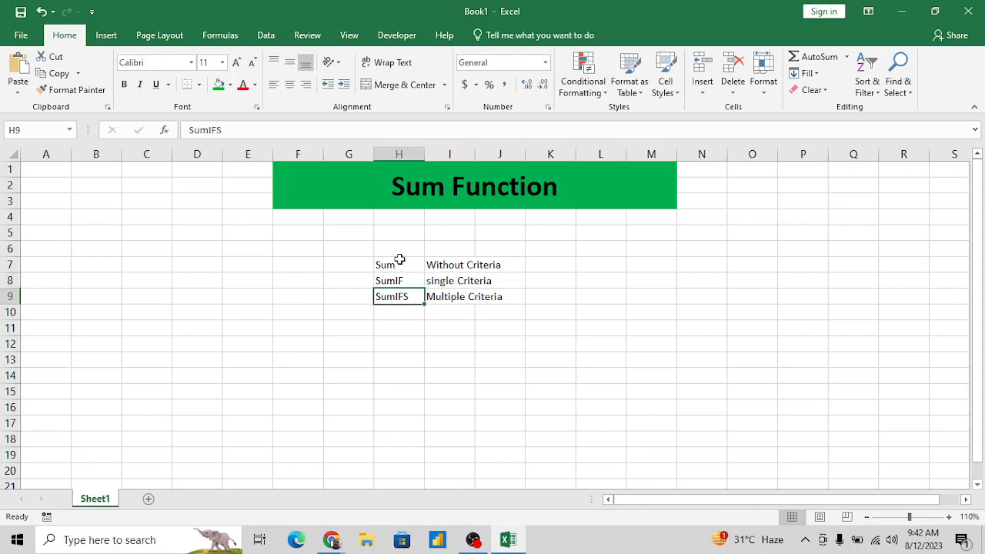
key("shift+Right")
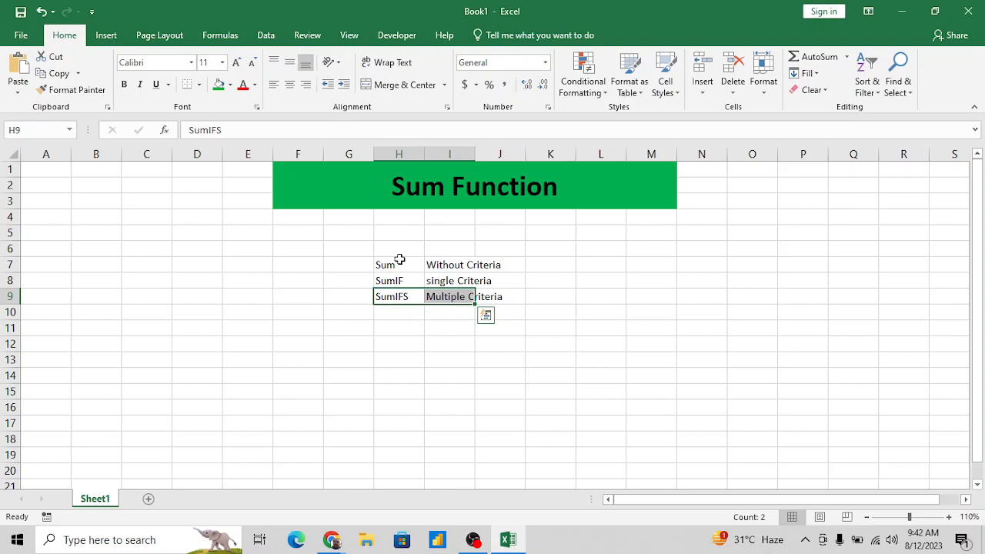
key("Down")
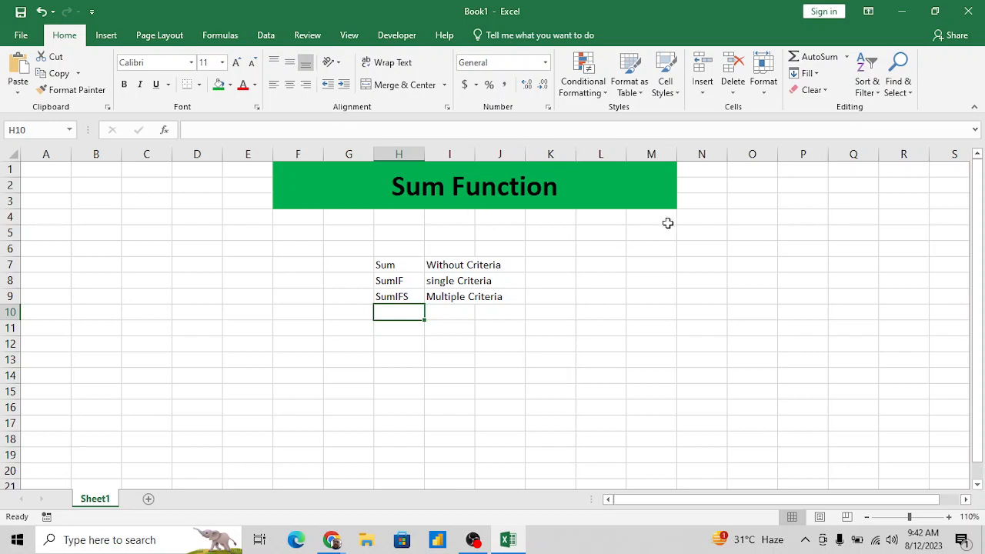
- Rename the worksheet Sheet1 as Summary
double_click(95, 498)
type("Summary")
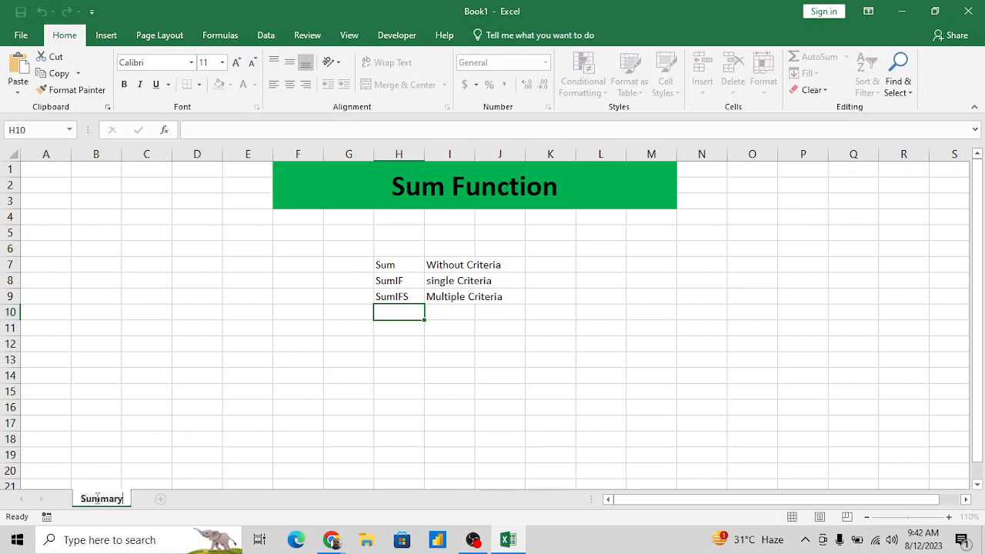
key("Return")
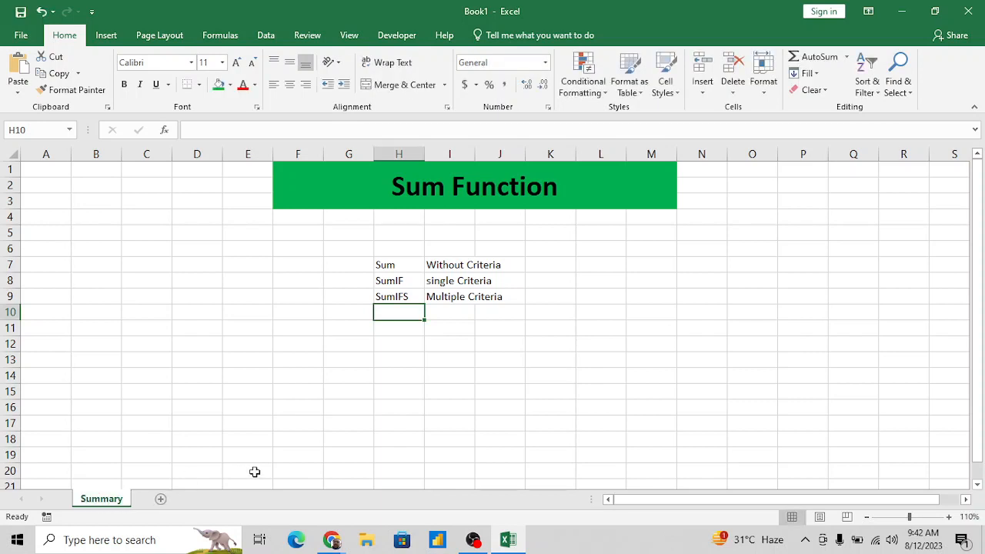
left_click(519, 348)
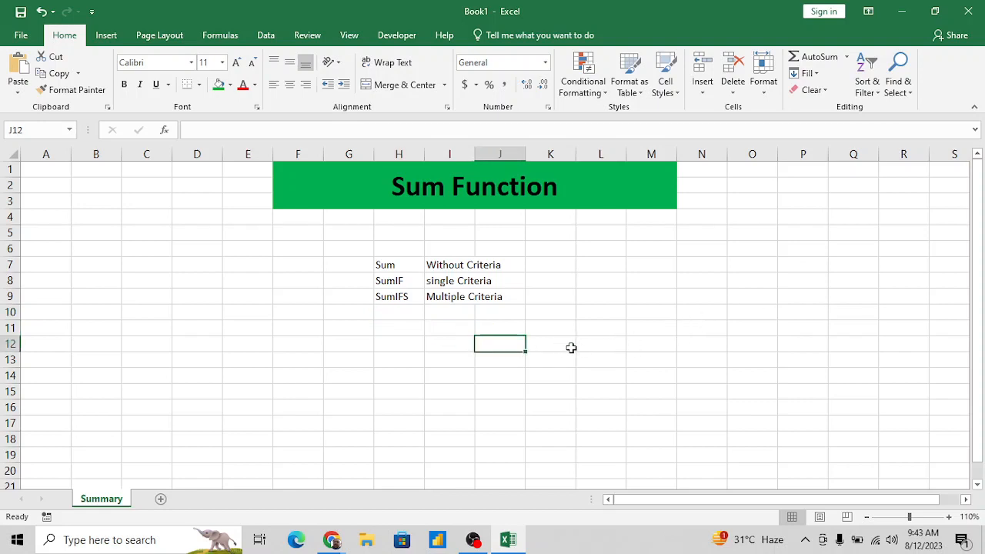
- Enter the heading Data in cell A12 and the formula =RANDBETWEEN(10,50) below it in A13
left_click(53, 341)
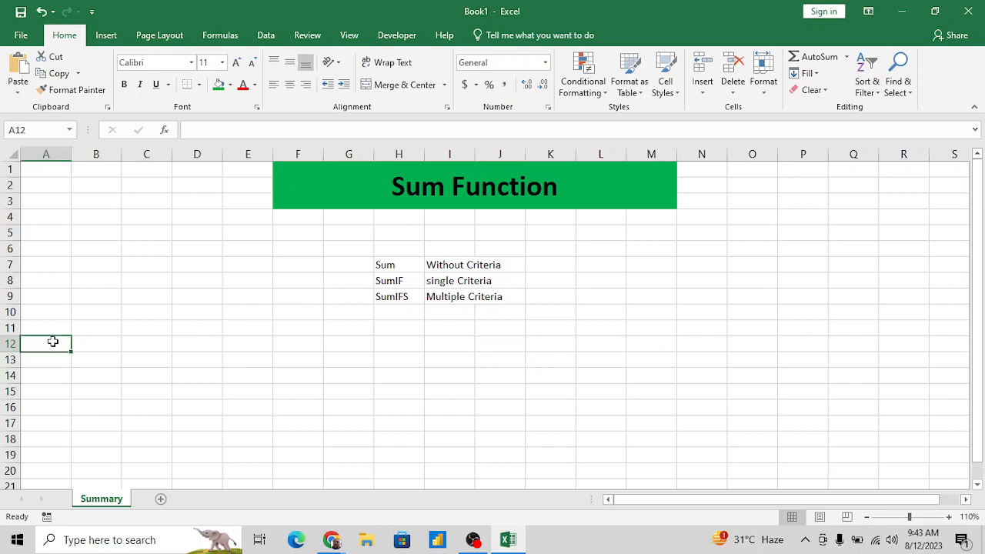
type("Data")
key("Return")
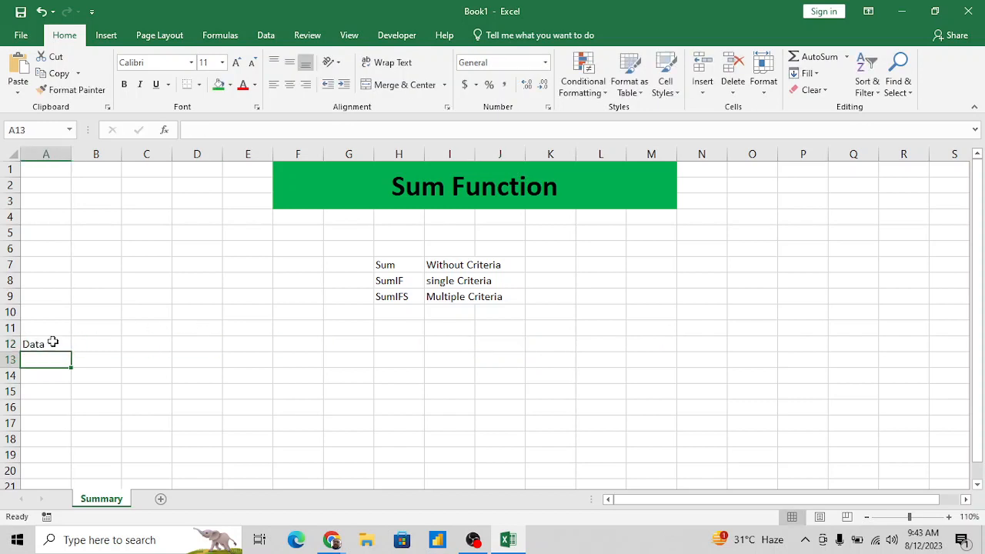
type("=Ran")
key("Down")
key("Tab")
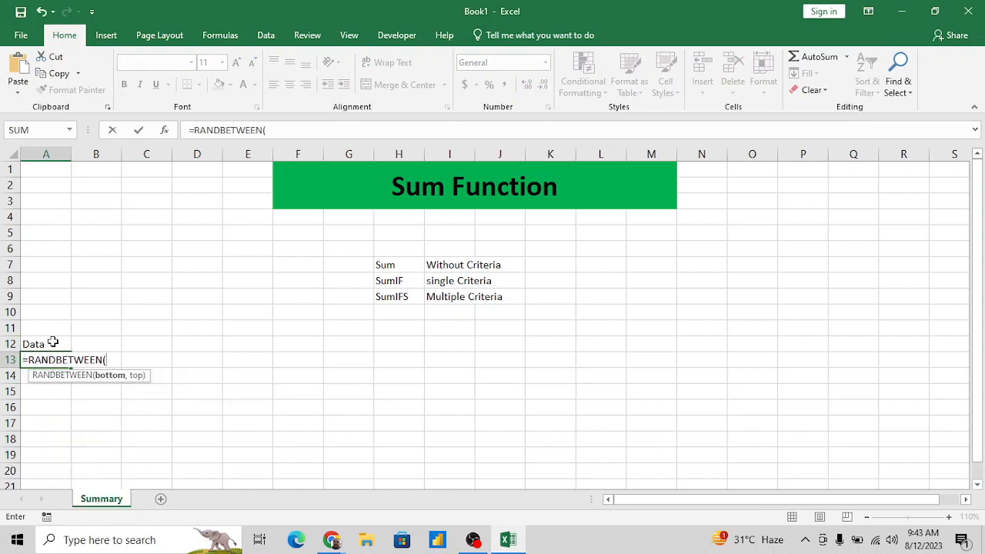
type("10,50")
key("Return")
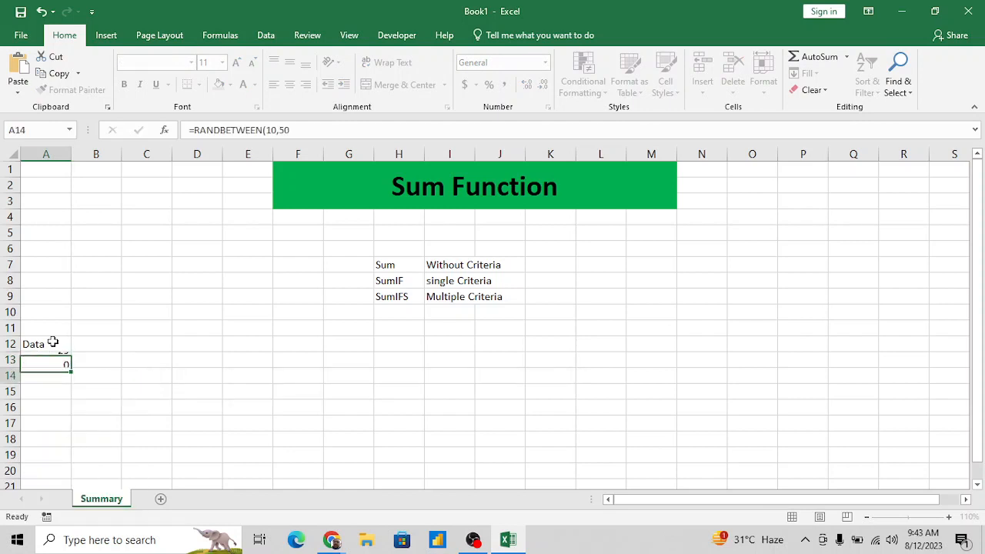
- Fill the RANDBETWEEN formula from A13 down through A26
key("Up")
key("shift+Down")
key("shift+Down")
key("shift+Down")
key("shift+Down")
key("shift+Down")
key("shift+Down")
key("shift+Down")
key("shift+Down")
key("shift+Down")
key("shift+Down")
key("shift+Down")
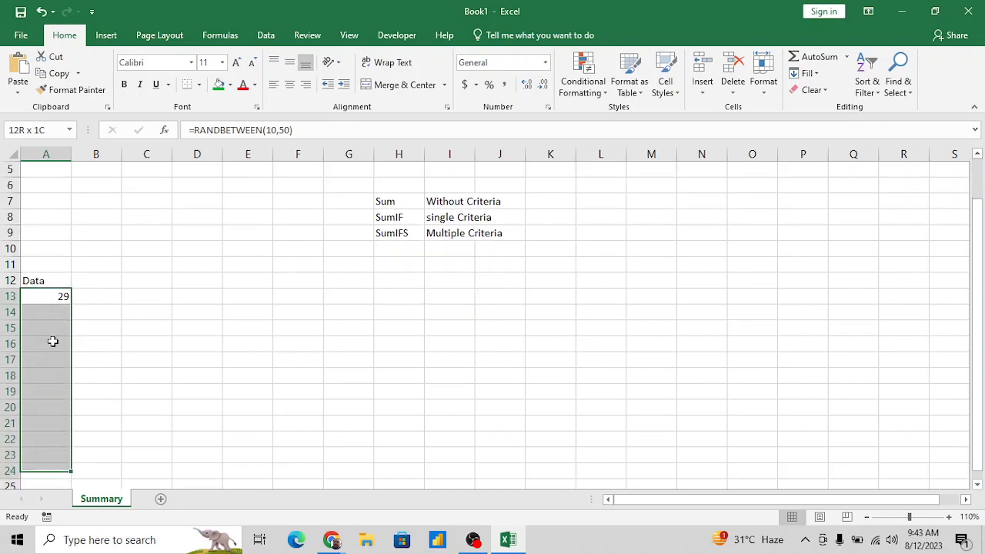
key("shift+Down")
key("shift+Down")
key("shift+Down")
key("shift+Up")
key("ctrl+d")
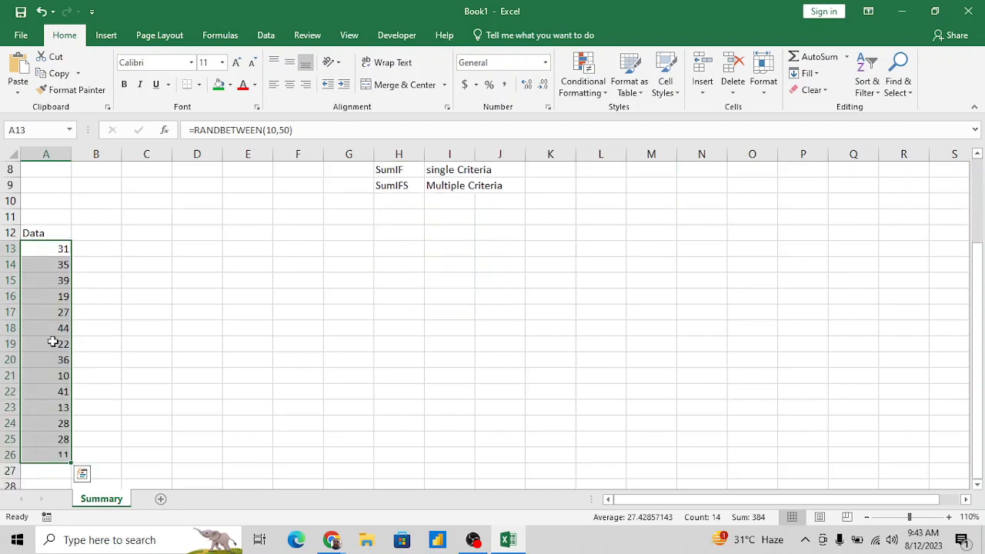
- Replace the random-number formulas in A13:A26 with their static values
key("ctrl+c")
key("alt+e")
key("s")
key("v")
key("Return")
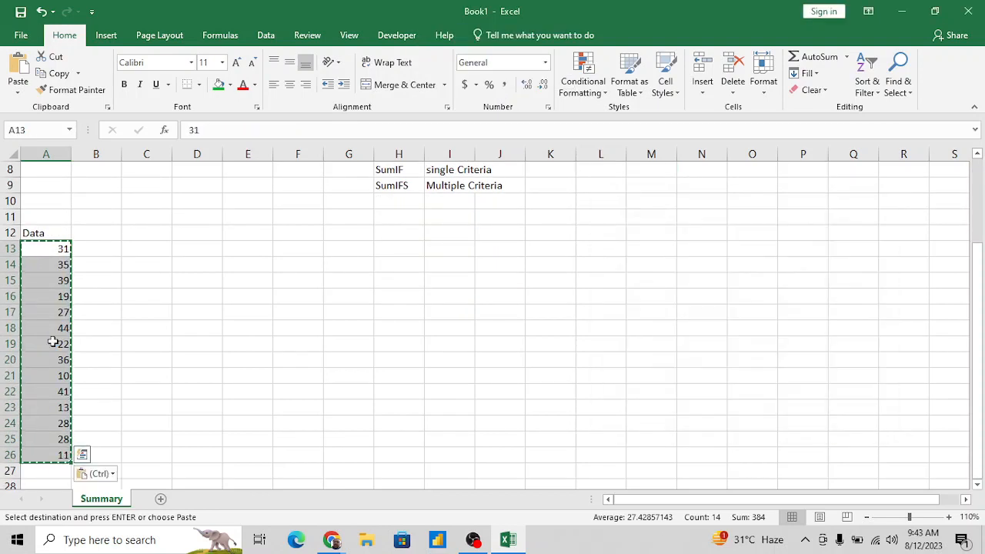
key("Escape")
- Enter the formula =SUM(A13:A26) in cell A27, directly below the Data column
key("Up")
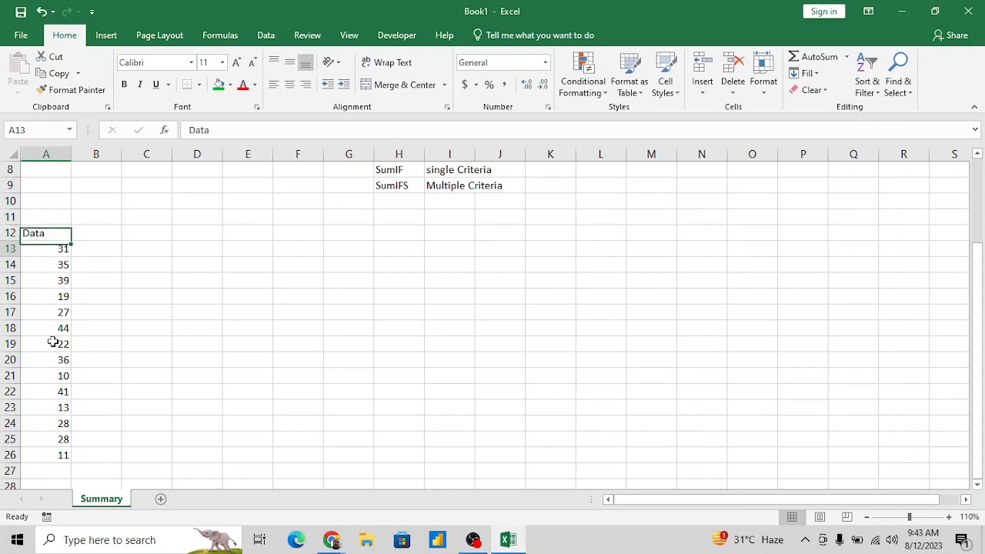
key("Down")
key("Up")
key("ctrl+shift+Down")
key("ctrl+Down")
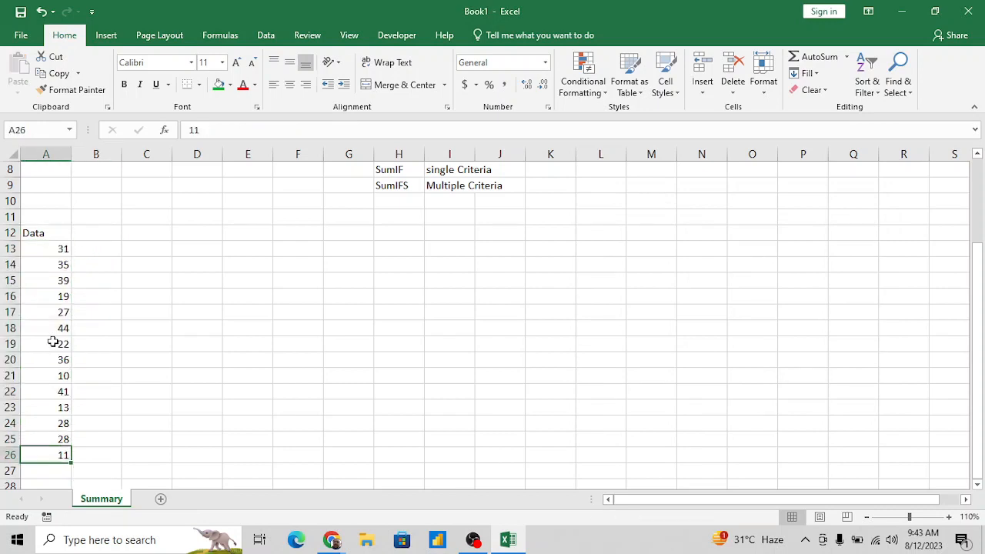
key("Down")
key("Down")
key("Down")
key("Up")
key("Up")
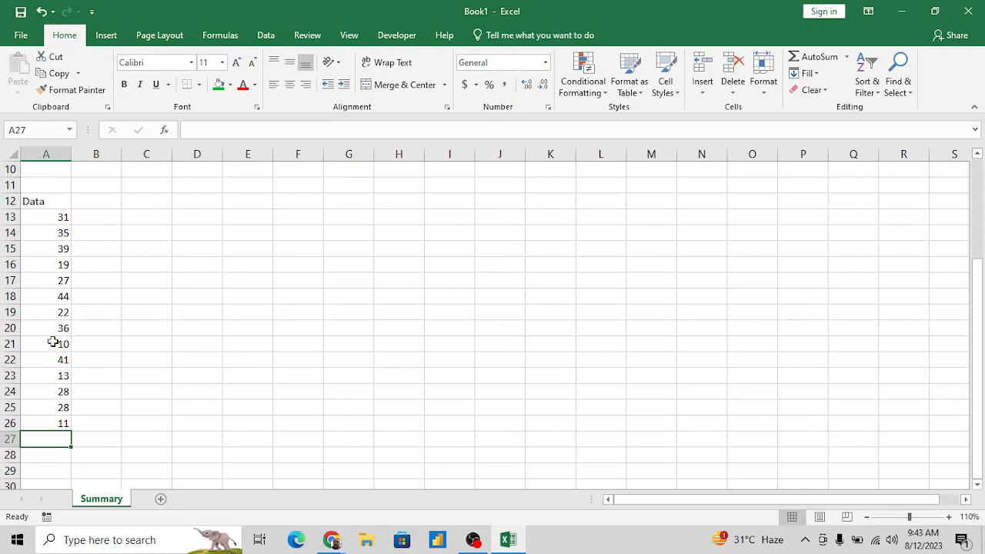
type("sum")
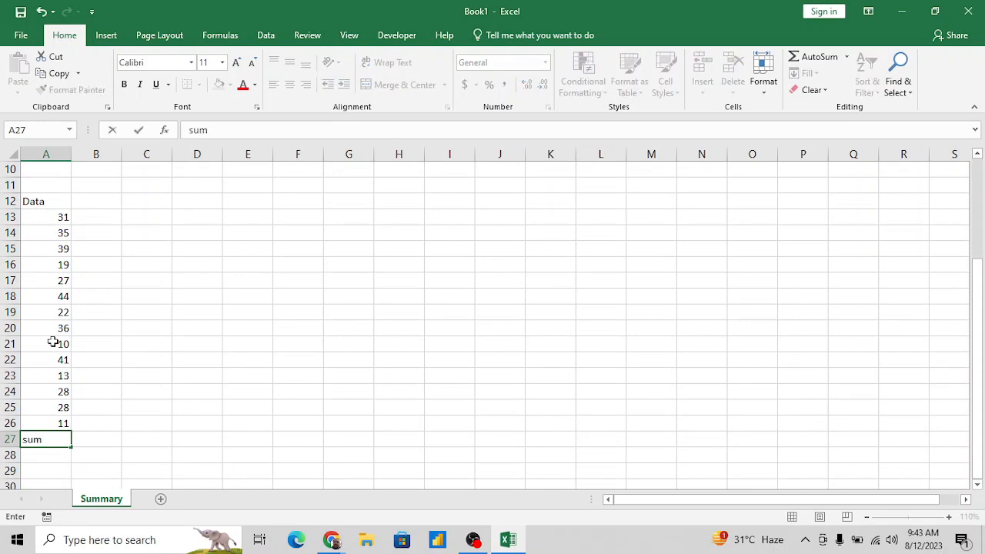
key("BackSpace")
key("BackSpace")
key("BackSpace")
type("=sum")
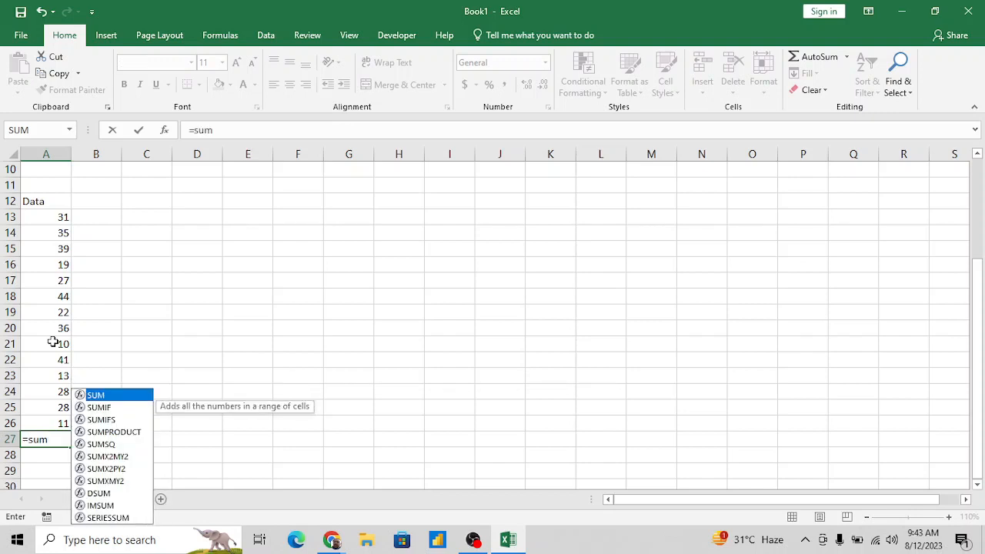
key("Tab")
key("Up")
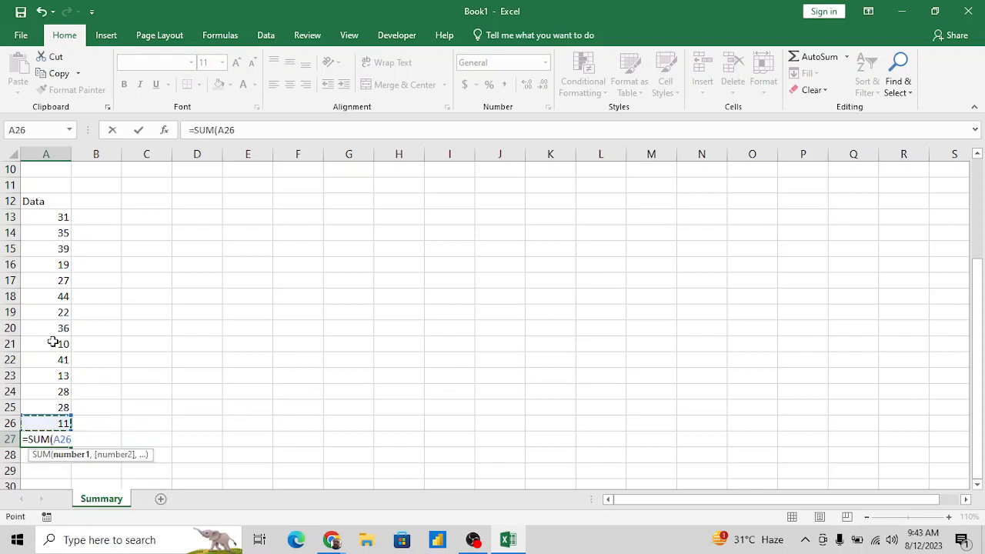
key("shift+Up")
key("shift+Up")
key("shift+Up")
key("shift+Up")
key("shift+Up")
key("shift+Up")
key("shift+Up")
key("shift+Up")
key("shift+Up")
key("shift+Up")
key("shift+Up")
key("shift+Up")
key("shift+Up")
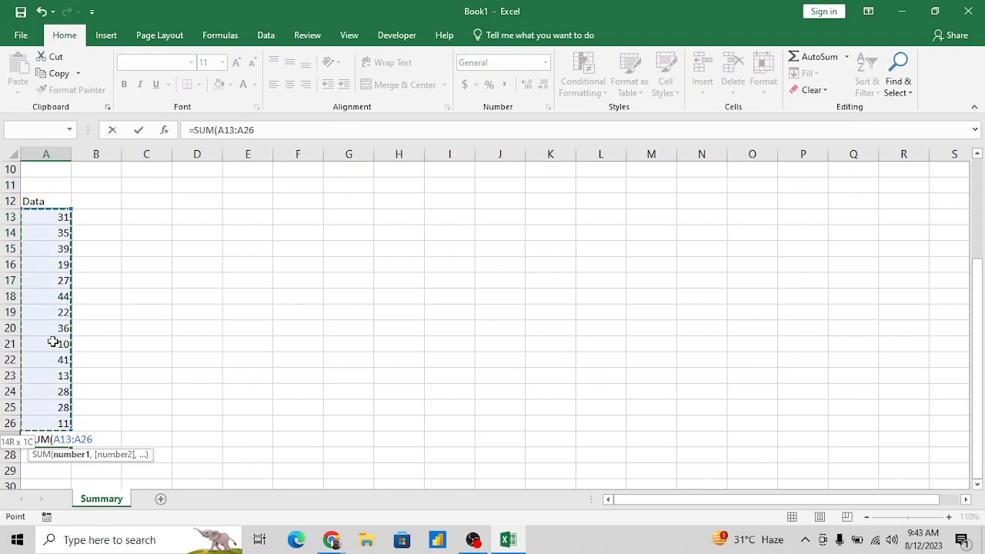
key("Return")
key("Up")
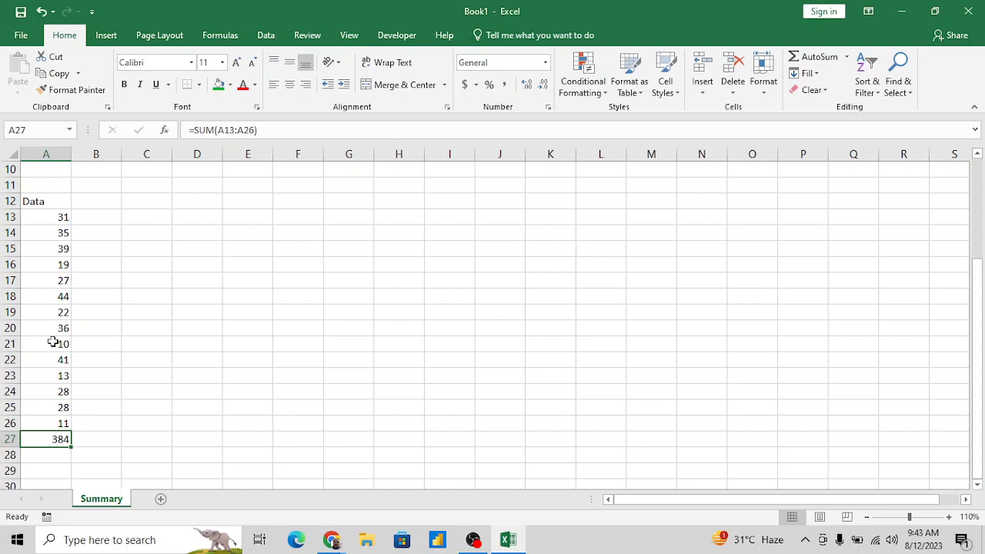
- Replace the formula in A27 with an AutoSum of A13:A26 and fill the cell green
key("Delete")
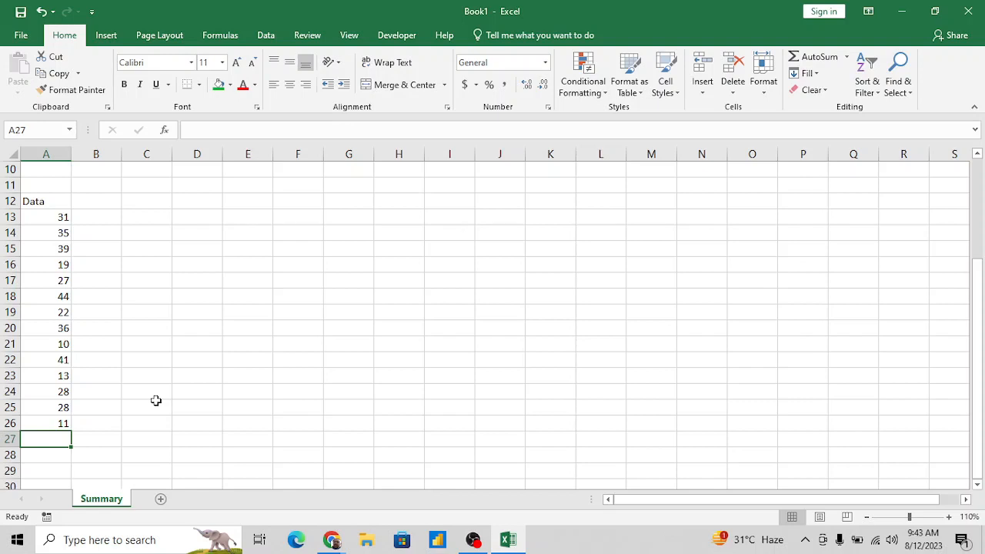
key("alt+equal")
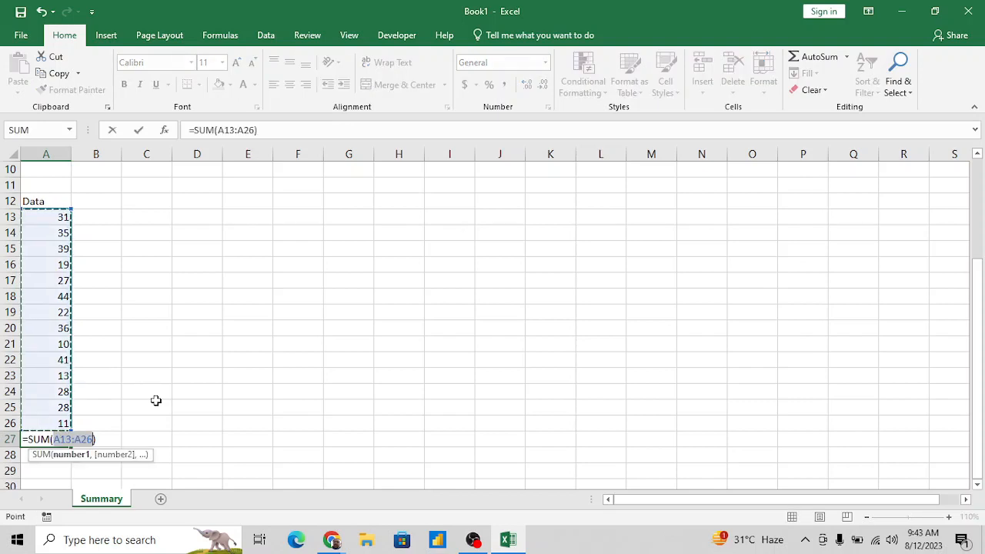
key("ctrl+Return")
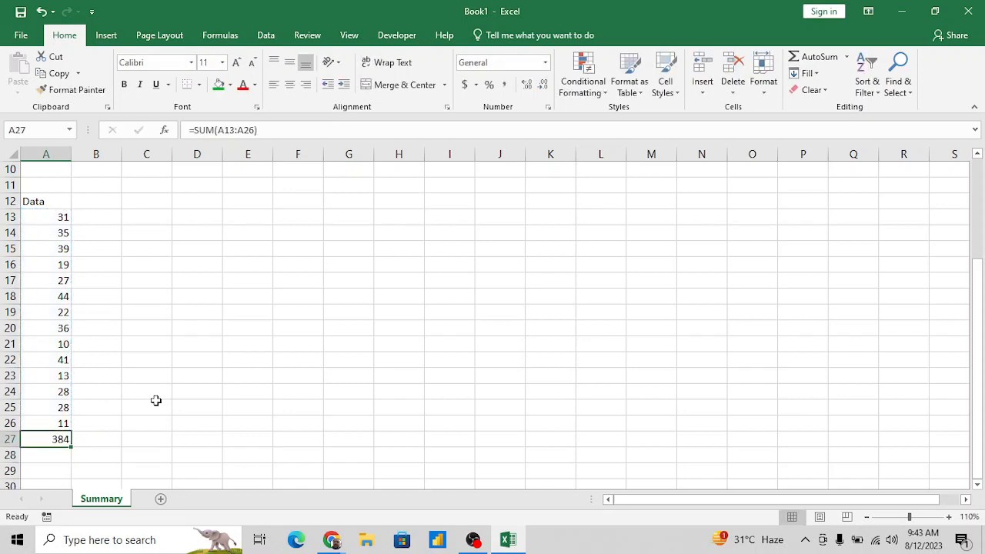
left_click(218, 85)
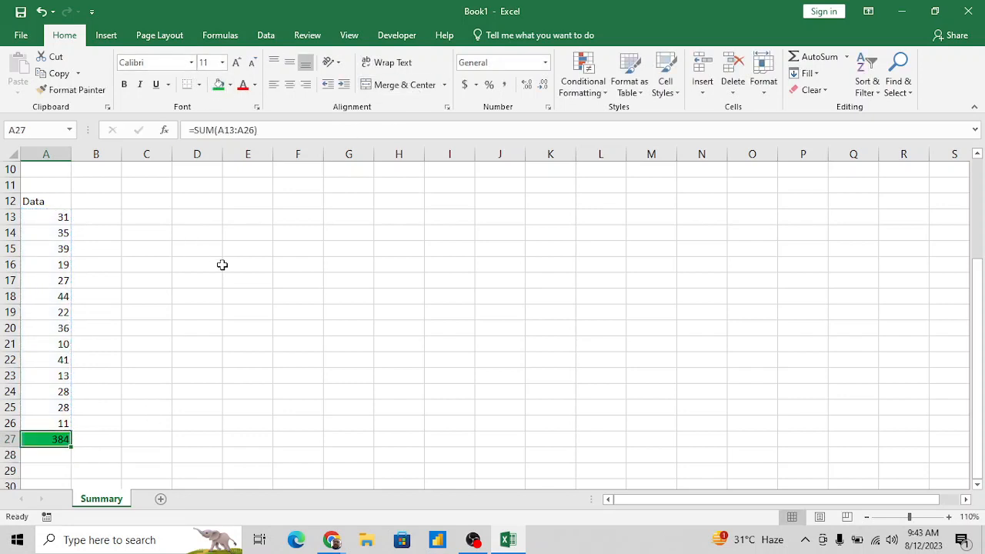
- Enter the shortcut note Alt++ in cell C27
key("Right")
key("Right")
key("Left")
key("Left")
key("Right")
key("Right")
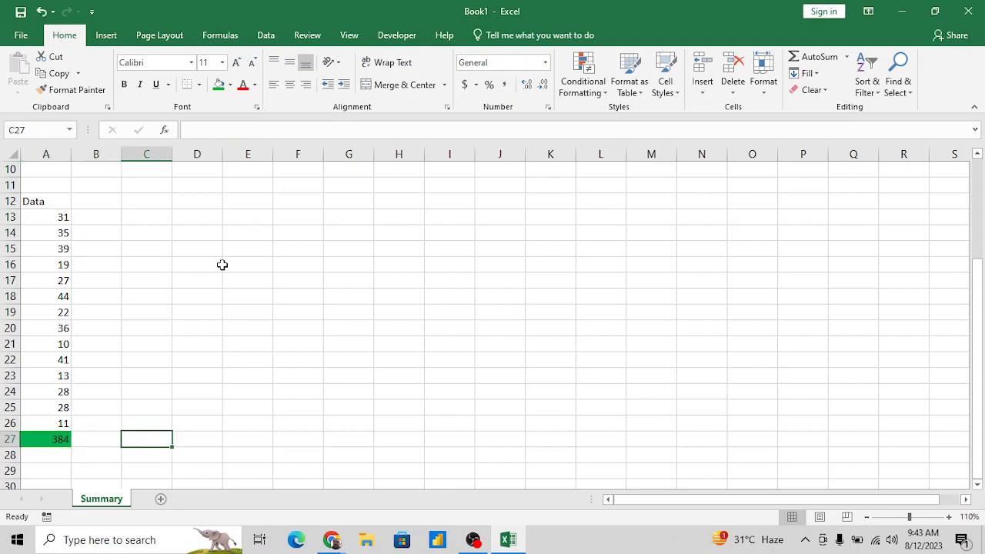
type("A")
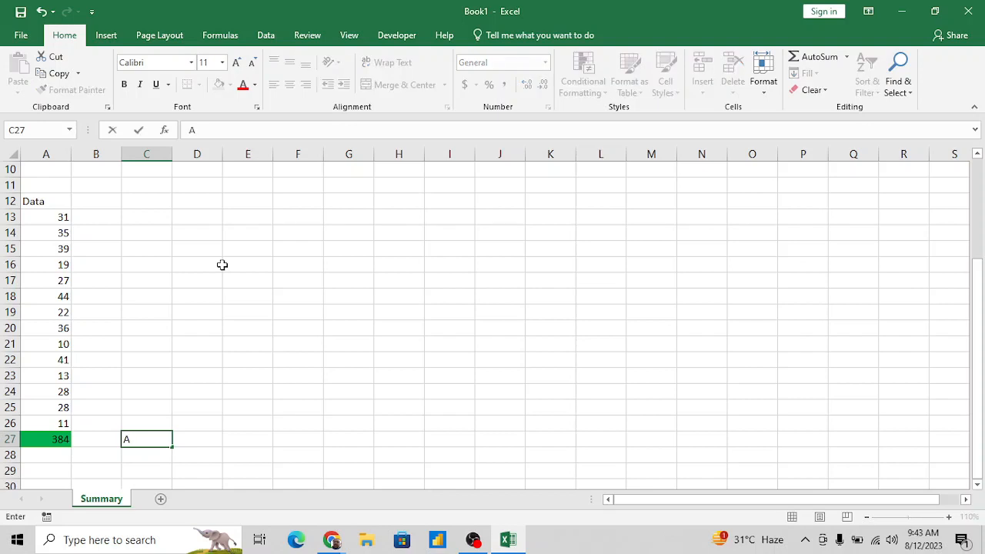
type("lt++)")
key("BackSpace")
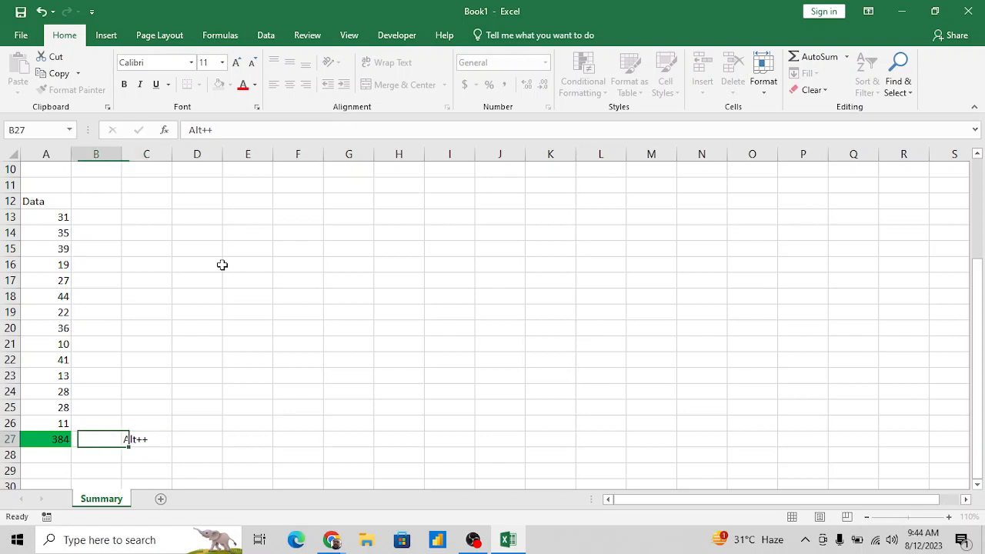
key("ctrl+Return")
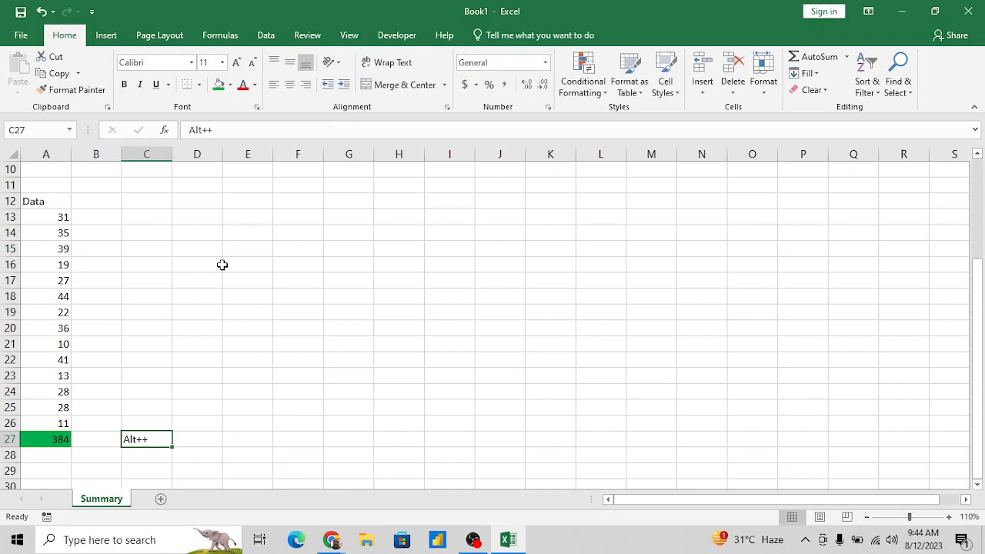
- Add spaces to the note in C27 so it reads Alt + +
key("F2")
key("Left")
key("Left")
key("Left")
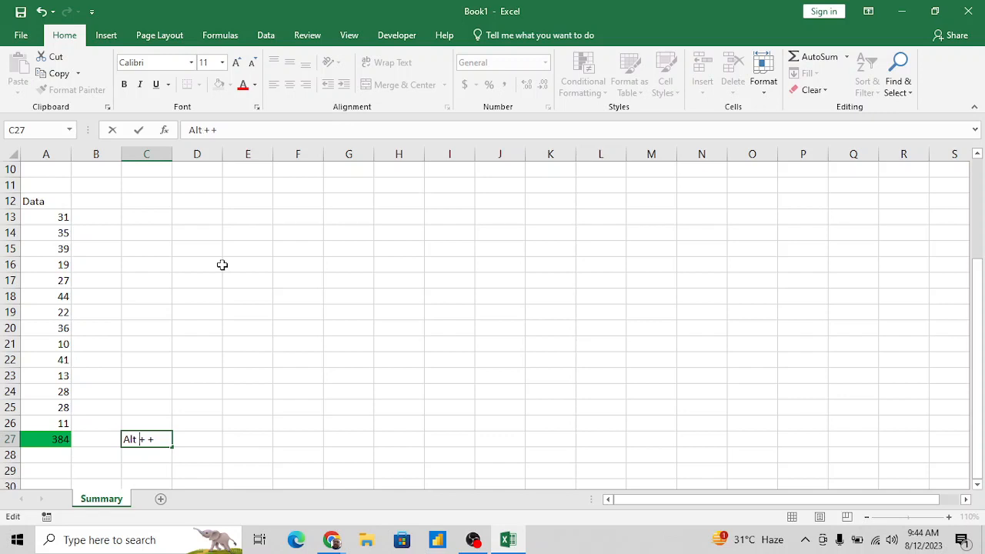
key("Return")
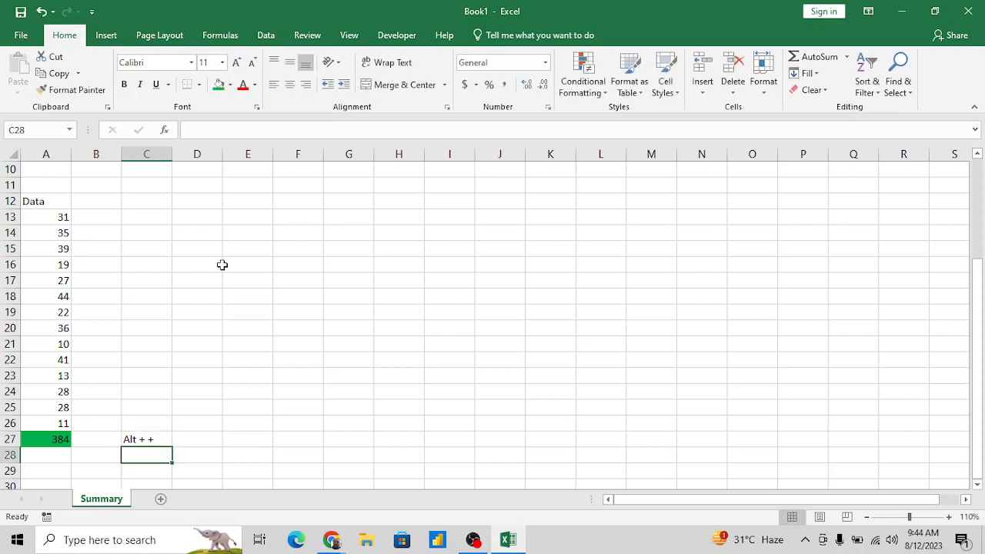
- Remove the final plus sign from the note in C27 so it reads Alt +
key("Up")
key("F2")
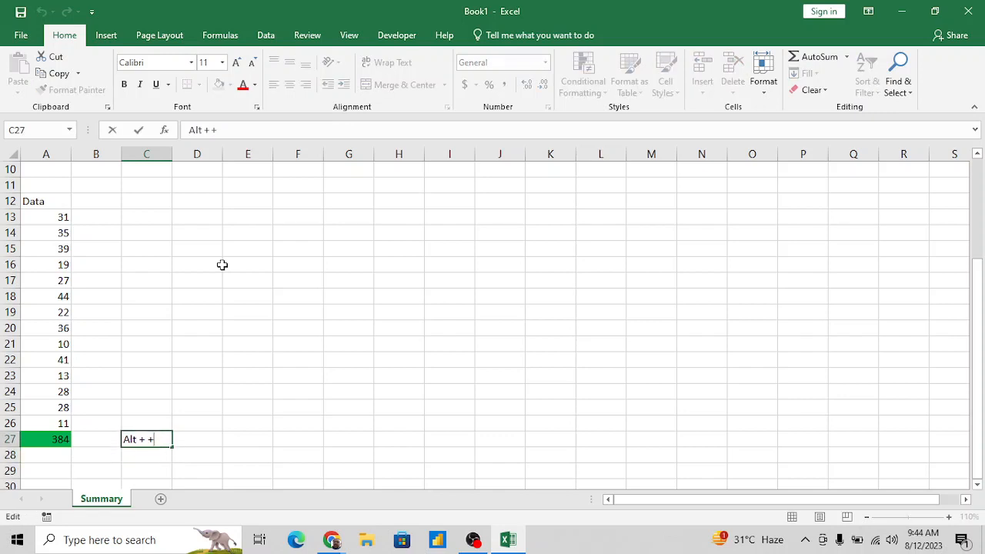
key("BackSpace")
key("BackSpace")
key("Return")
- Copy the first eight numbers of the Data column, A13:A20
key("Up")
key("Left")
key("Left")
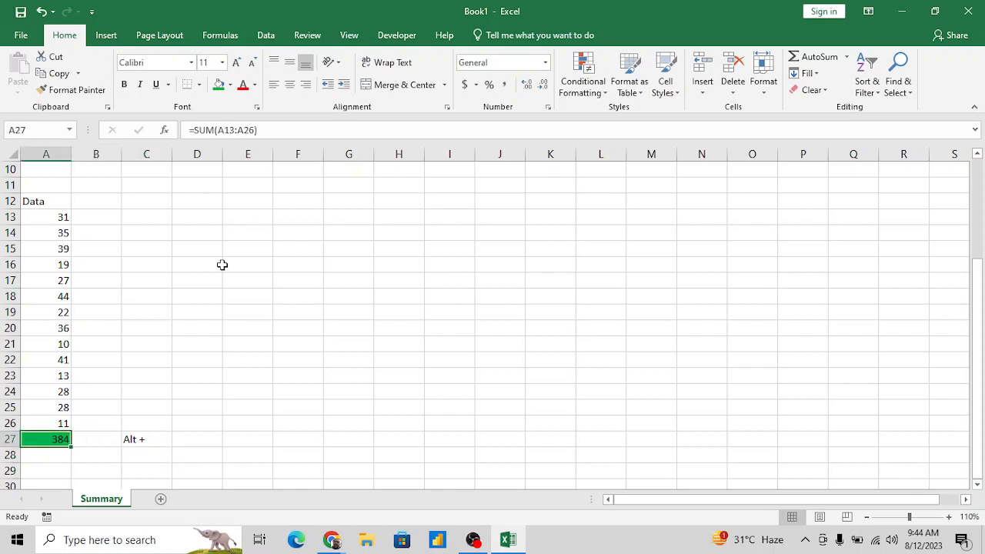
key("Up")
key("Up")
key("Up")
key("Up")
key("Up")
key("Up")
key("Up")
key("Up")
key("Up")
key("Up")
key("Up")
key("Up")
key("Right")
key("Right")
key("Right")
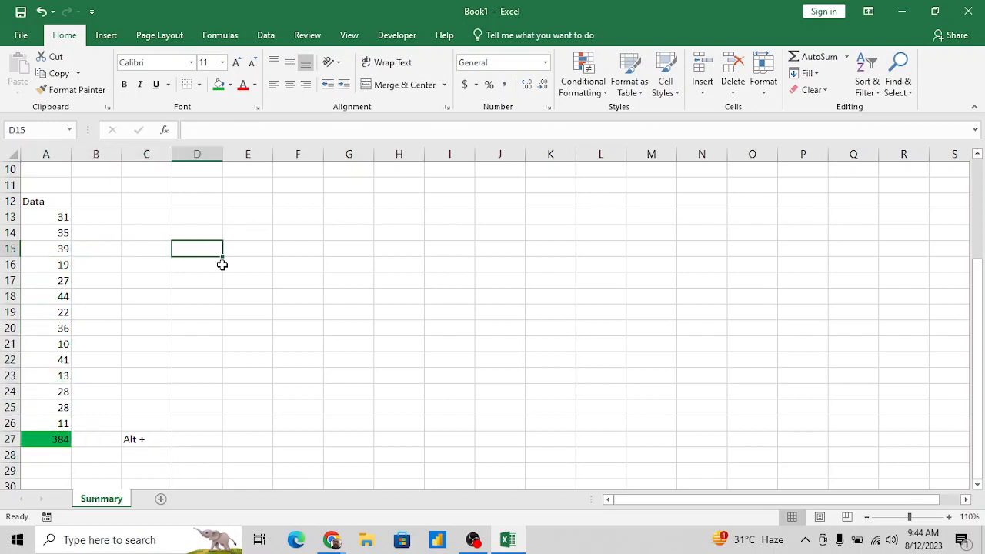
key("Left")
key("Left")
key("Left")
key("Up")
key("Up")
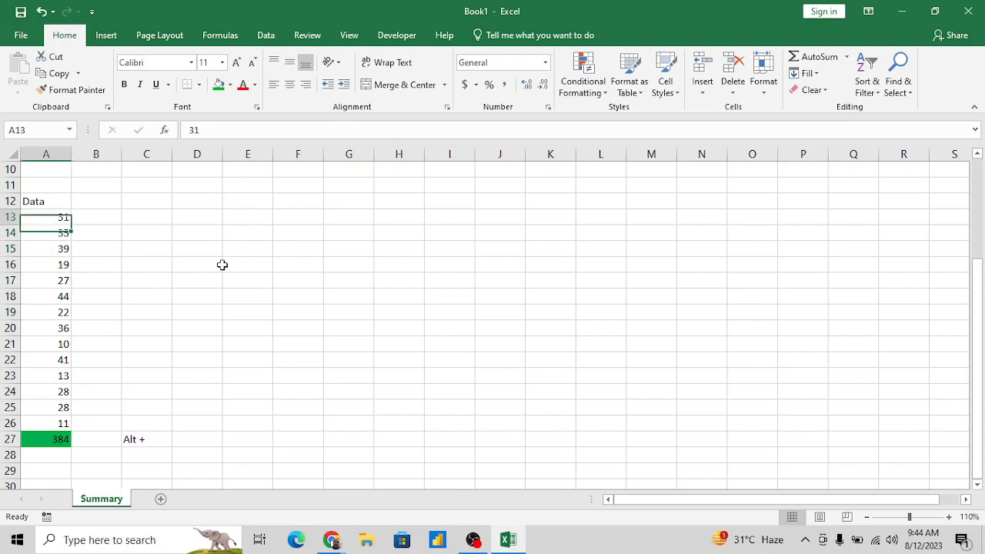
key("shift+Down")
key("shift+Down")
key("shift+Down")
key("shift+Down")
key("shift+Down")
key("shift+Down")
key("shift+Down")
key("ctrl+c")
- Paste the copied numbers as transposed values into row 15, starting at cell D15
key("Right")
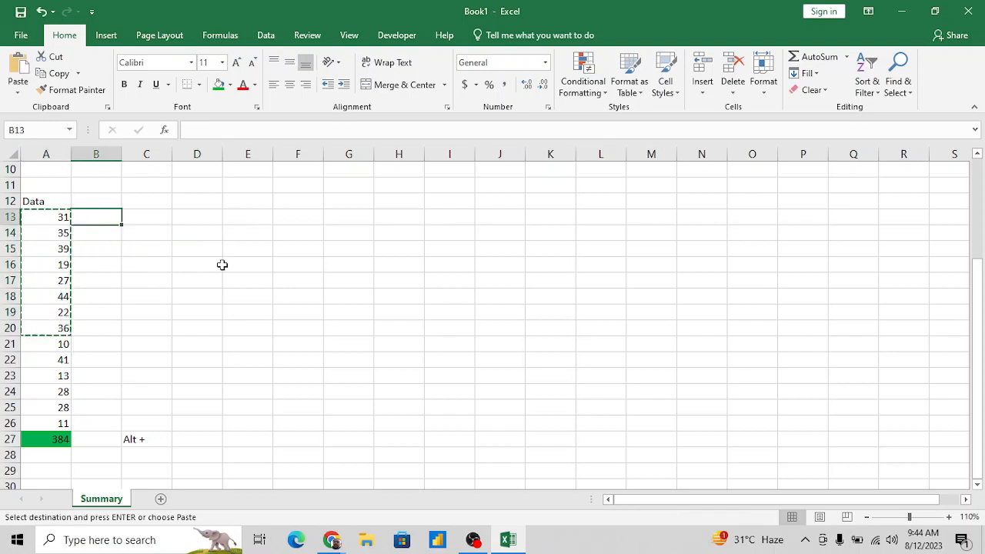
key("Right")
key("Right")
key("Down")
key("Down")
key("Down")
key("Up")
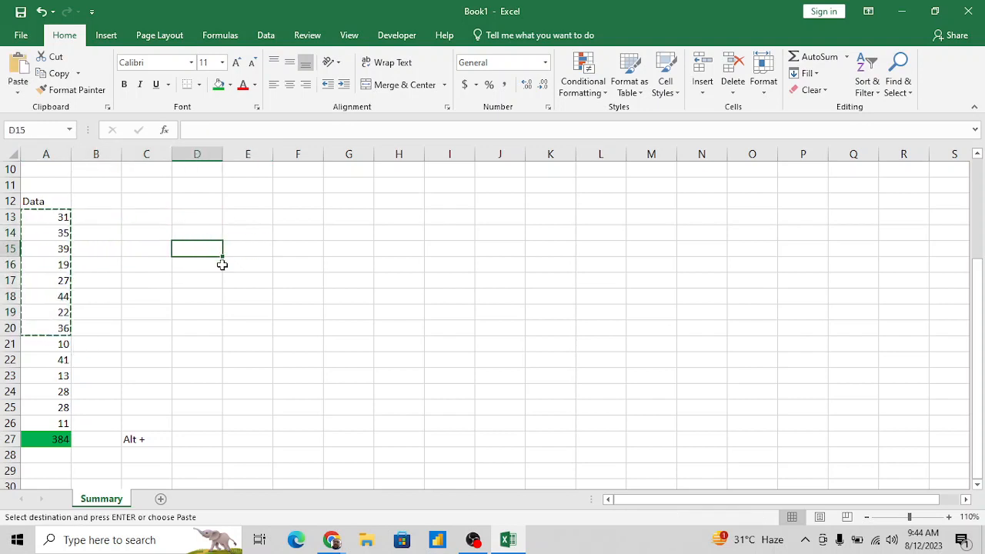
key("alt+e")
key("s")
key("v")
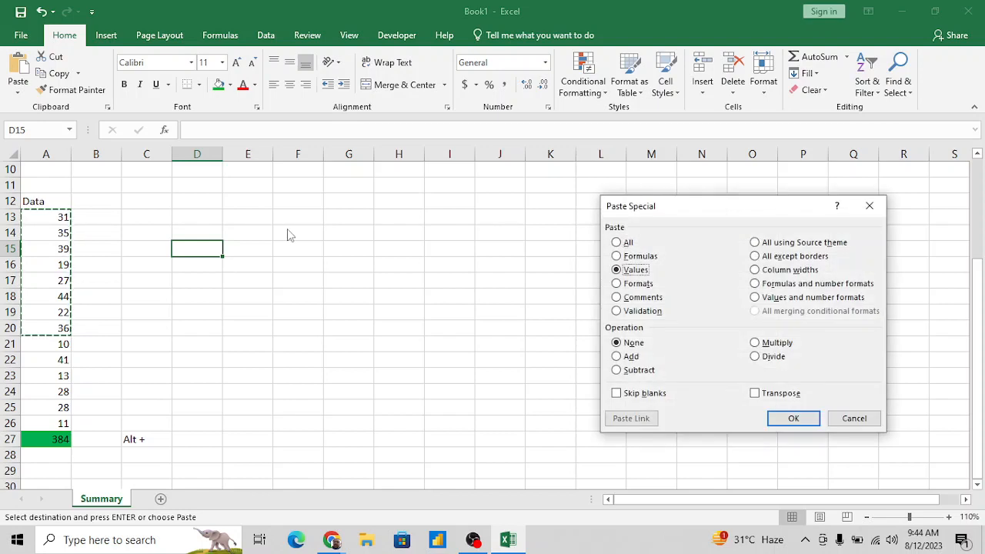
left_click(765, 390)
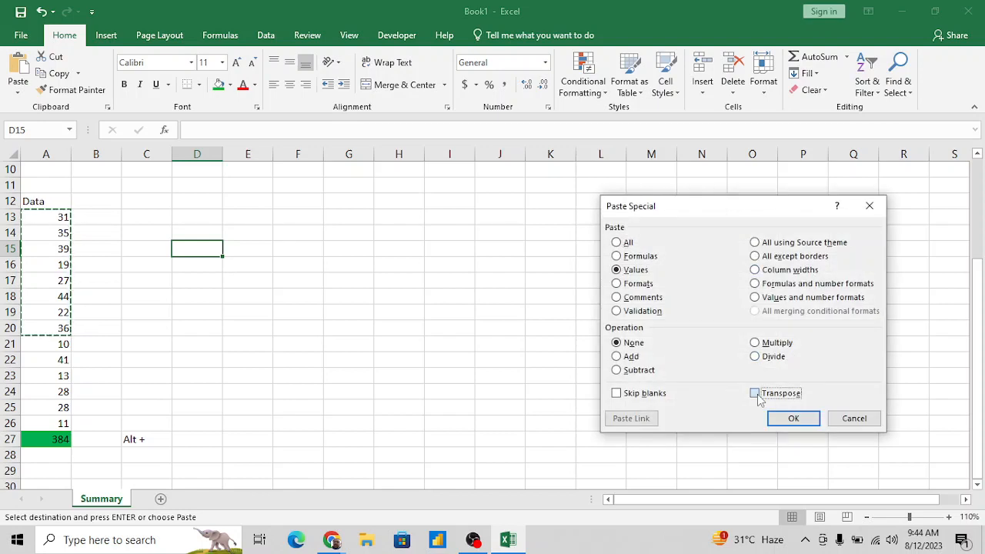
left_click(794, 419)
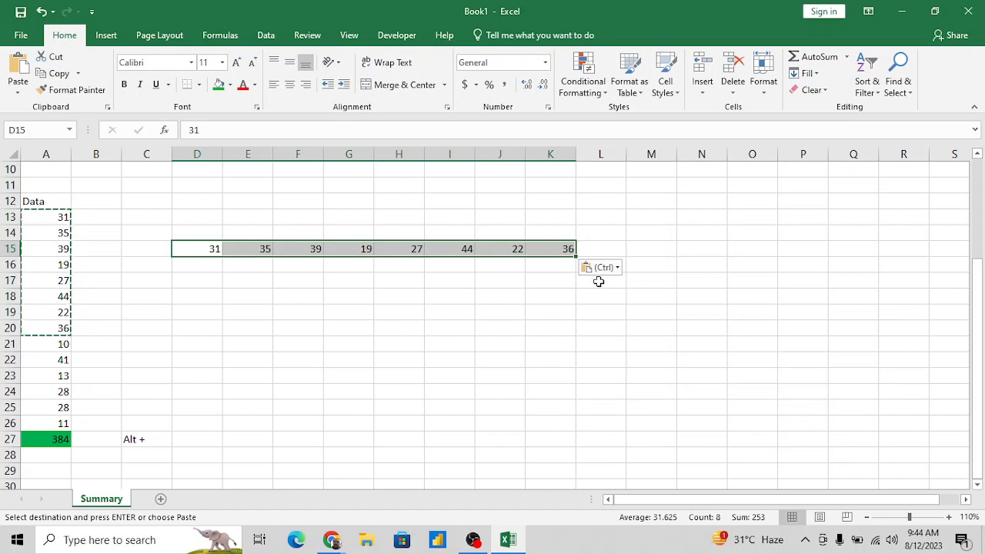
- Label the horizontal number row with data in cell C15
key("Left")
type("dfsa")
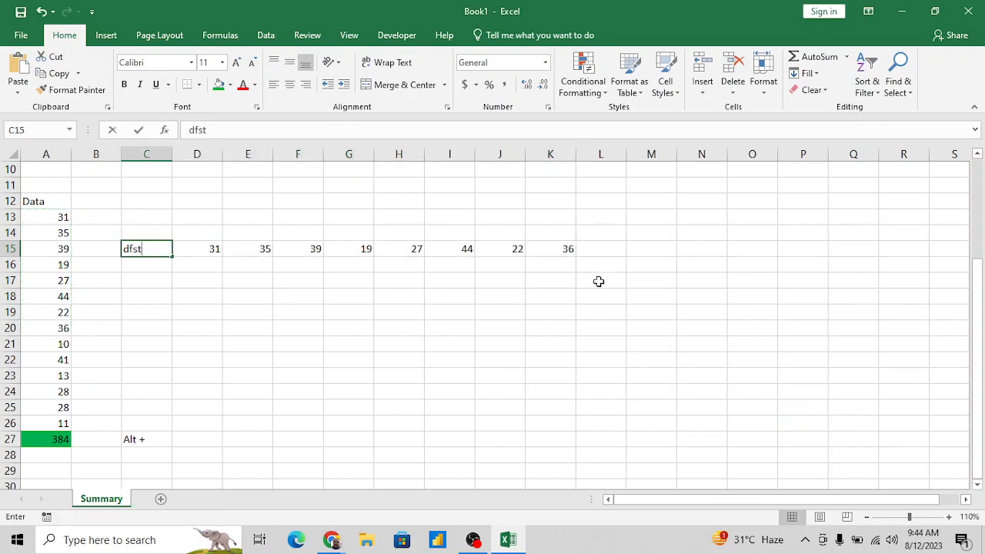
key("BackSpace")
key("BackSpace")
key("BackSpace")
type("ata")
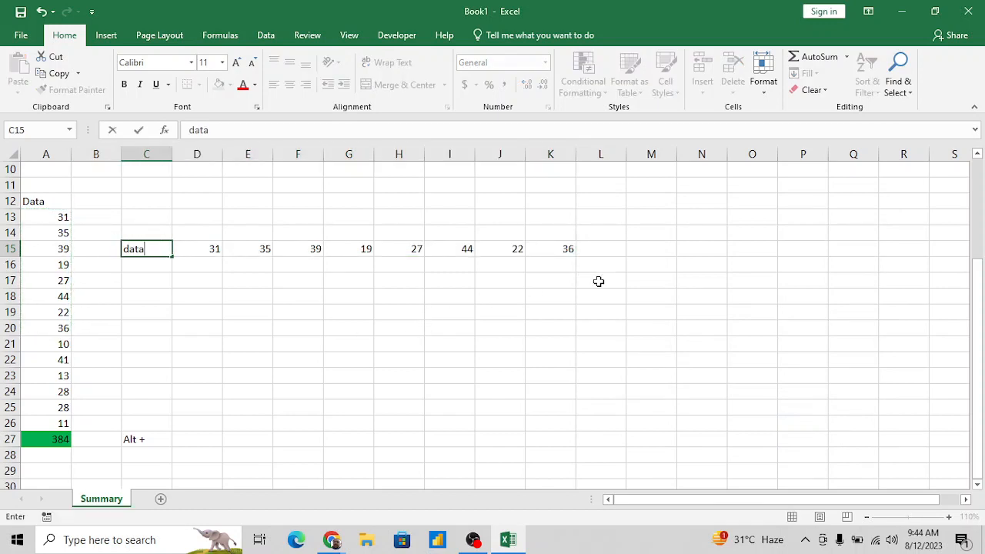
key("Right")
key("Right")
key("Right")
key("Right")
key("Right")
key("Right")
key("Right")
key("Right")
key("Right")
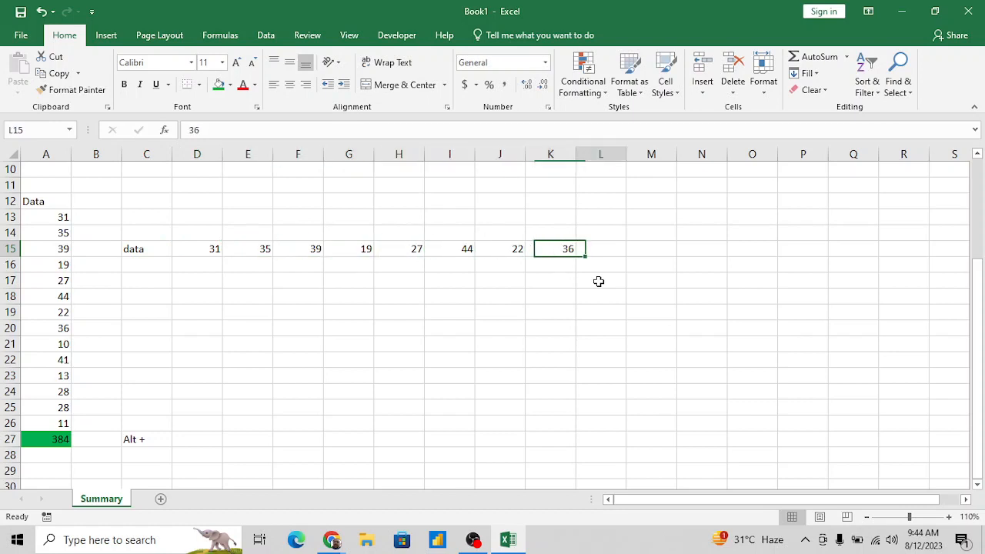
- Total the horizontal numbers D15:K15 in cell L15 with AutoSum
key("alt")
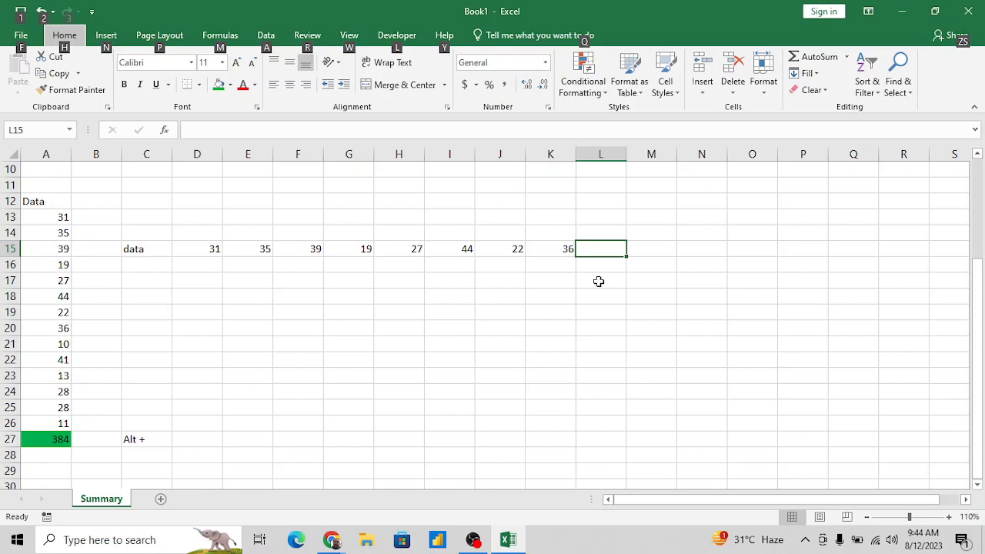
key("Escape")
key("alt+equal")
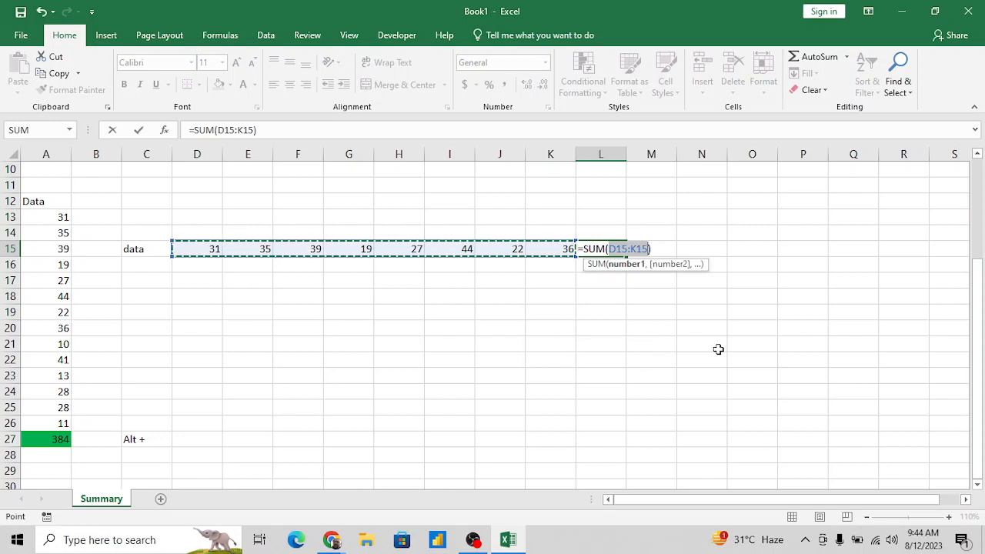
key("Return")
key("Up")
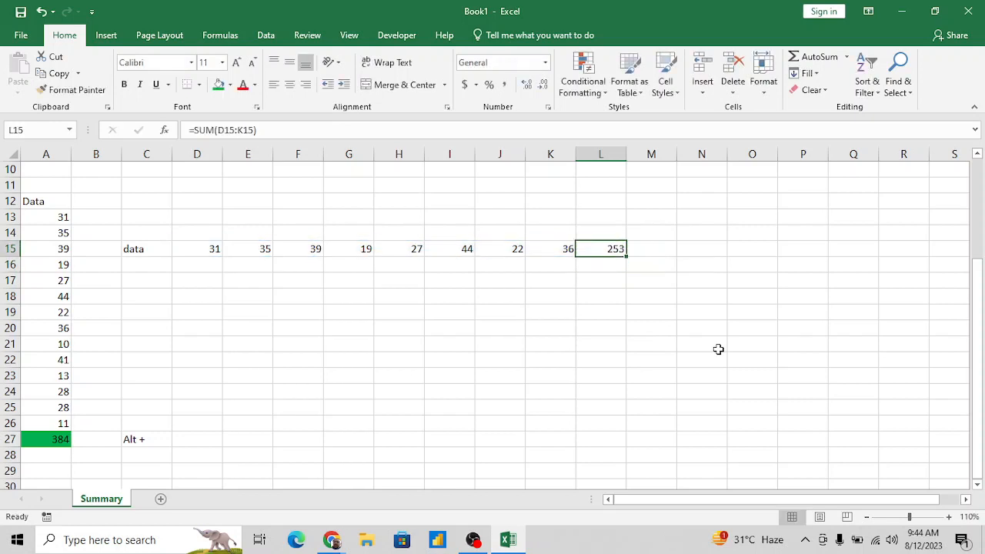
- Examine the range referenced by the SUM formula in L15, leaving the formula as it is
left_click(253, 130)
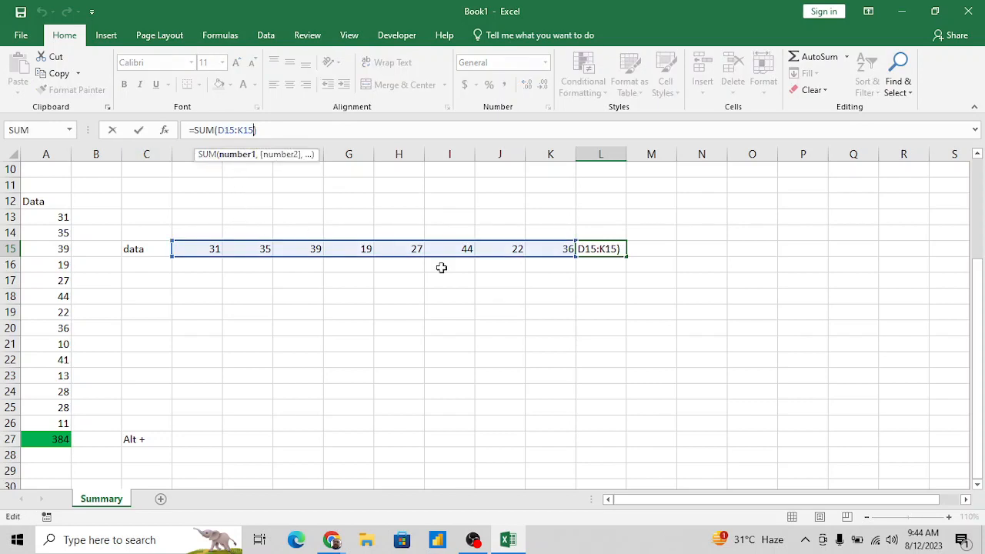
key("ctrl+Return")
key("Down")
key("Down")
key("Down")
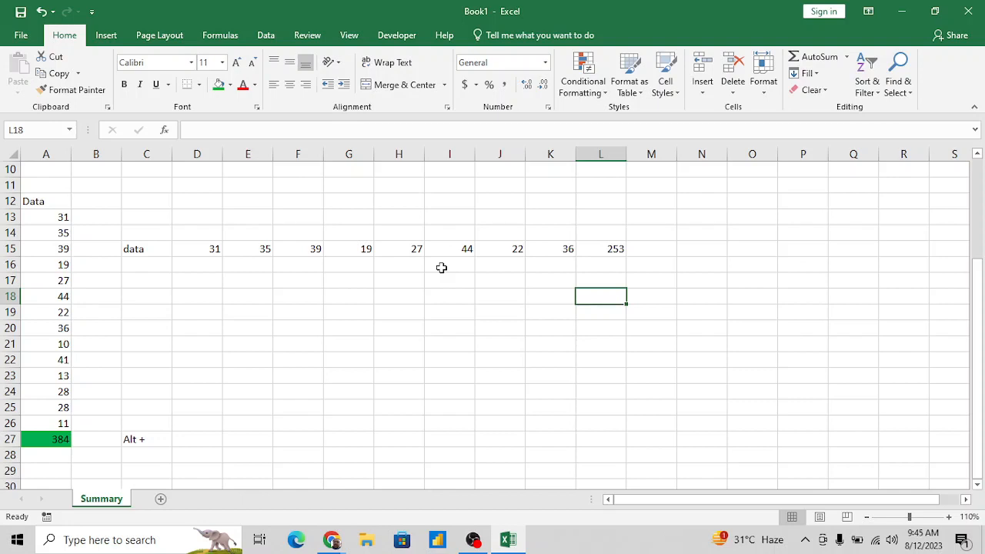
- Add a new worksheet and rename it Running Sum
left_click(358, 303)
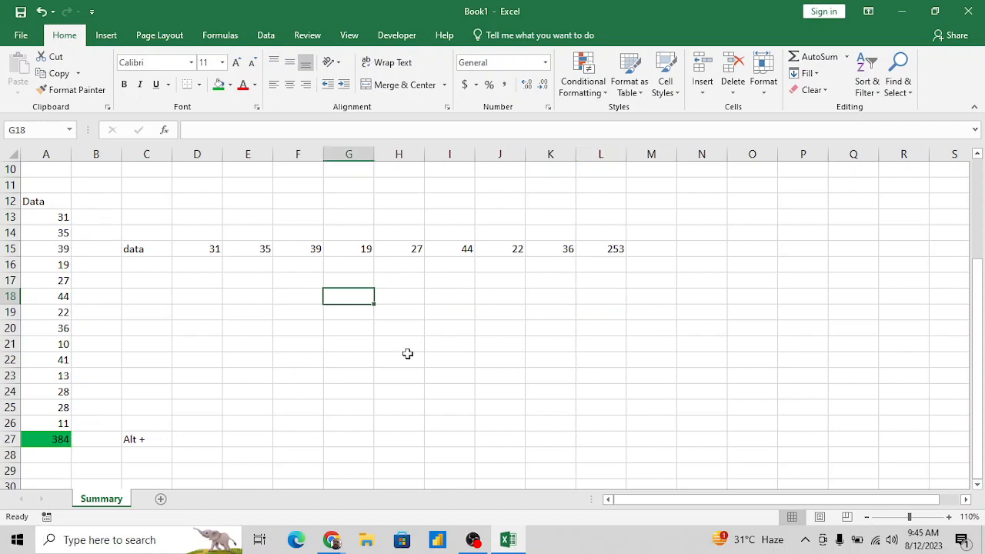
left_click(161, 499)
double_click(157, 499)
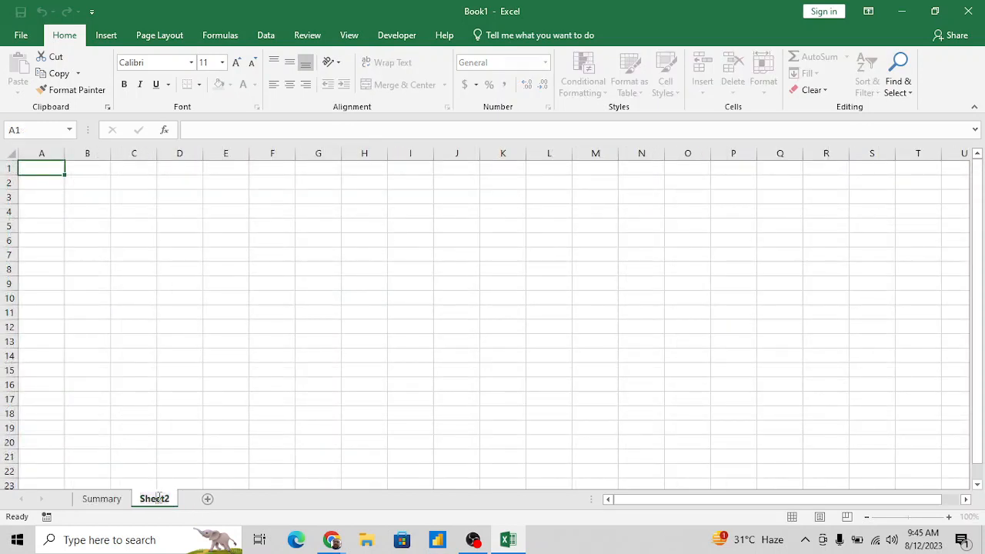
type("running")
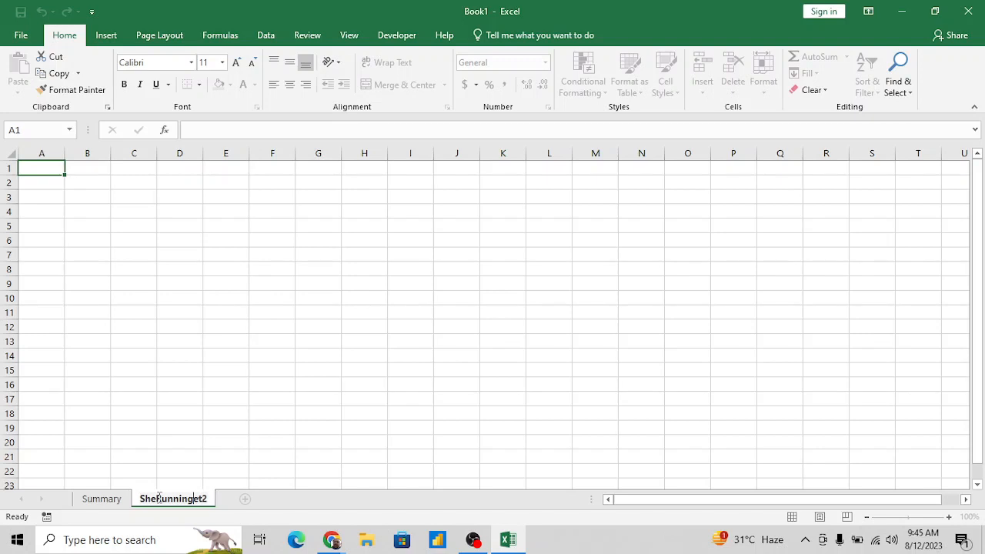
key("BackSpace")
key("BackSpace")
key("BackSpace")
key("BackSpace")
key("BackSpace")
key("BackSpace")
key("BackSpace")
key("BackSpace")
key("BackSpace")
key("BackSpace")
key("Delete")
key("Delete")
key("Delete")
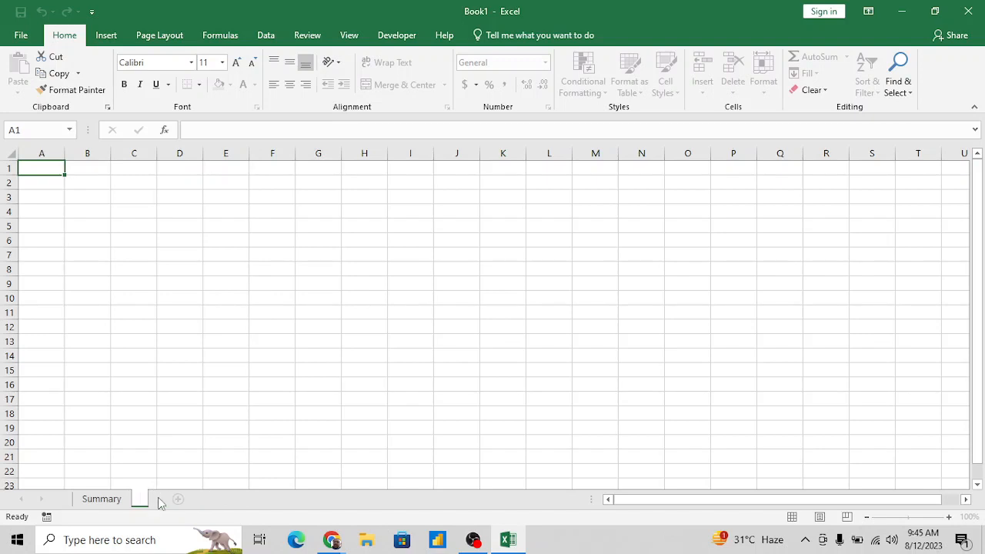
type("Running Su")
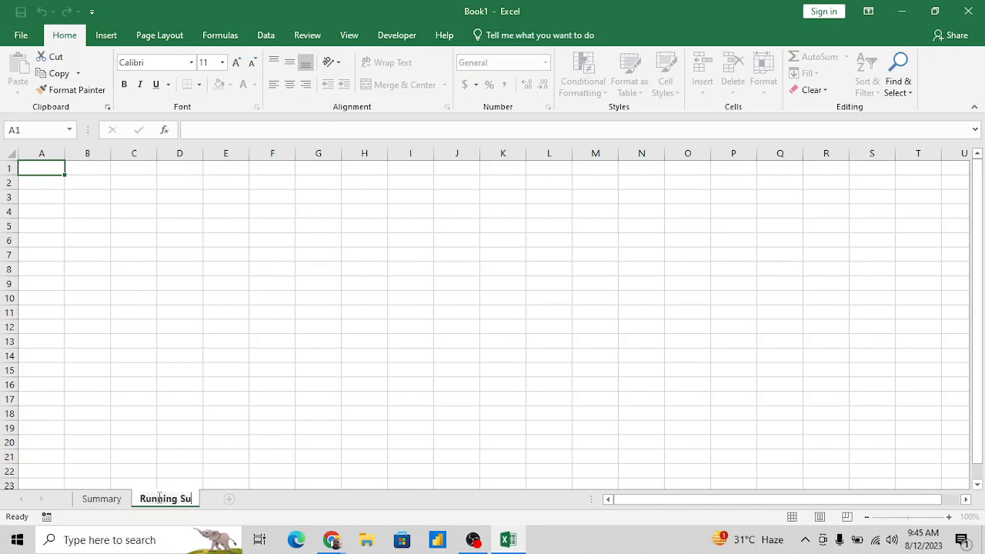
type("m")
key("Return")
- Enter the heading Data in cell A1 and the formula =RANDBETWEEN(10,50) in cell A2
type("Data")
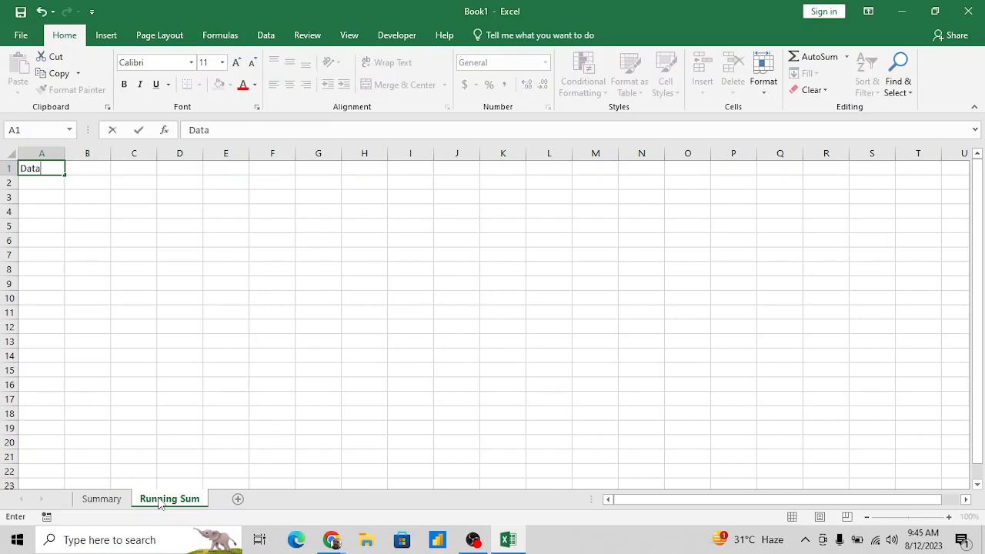
key("Return")
type("=RAN")
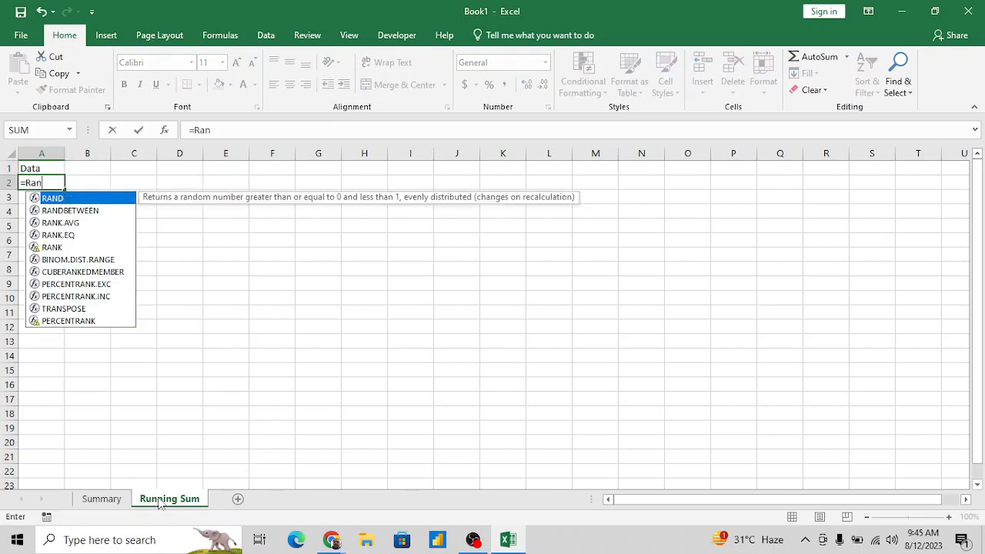
key("Down")
key("Tab")
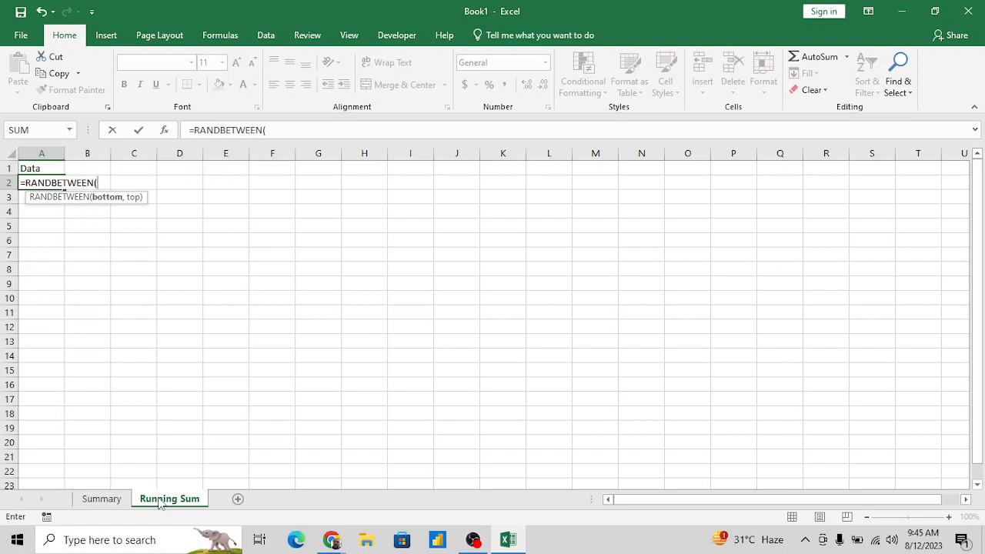
type("10,50")
key("Return")
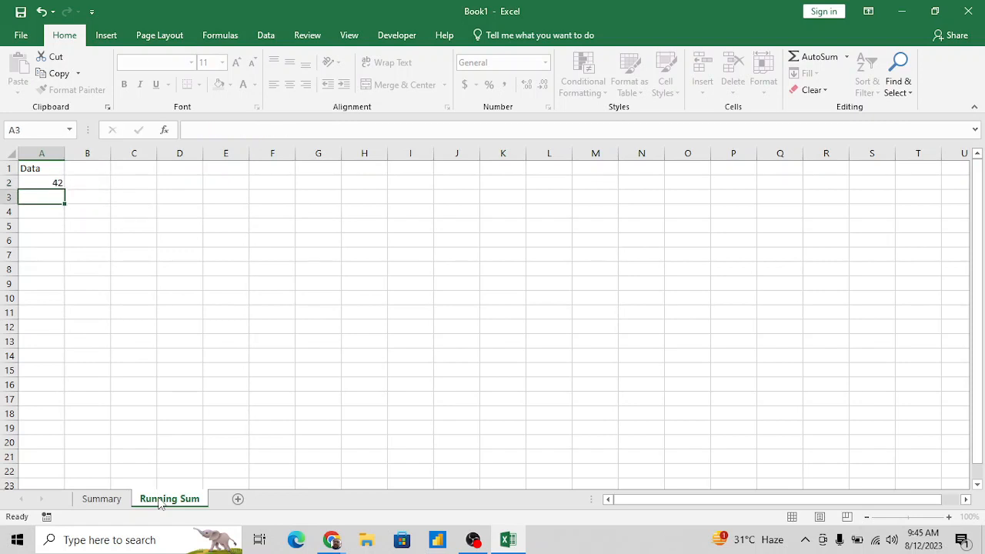
- Fill the RANDBETWEEN formula from A2 down through A15
key("Up")
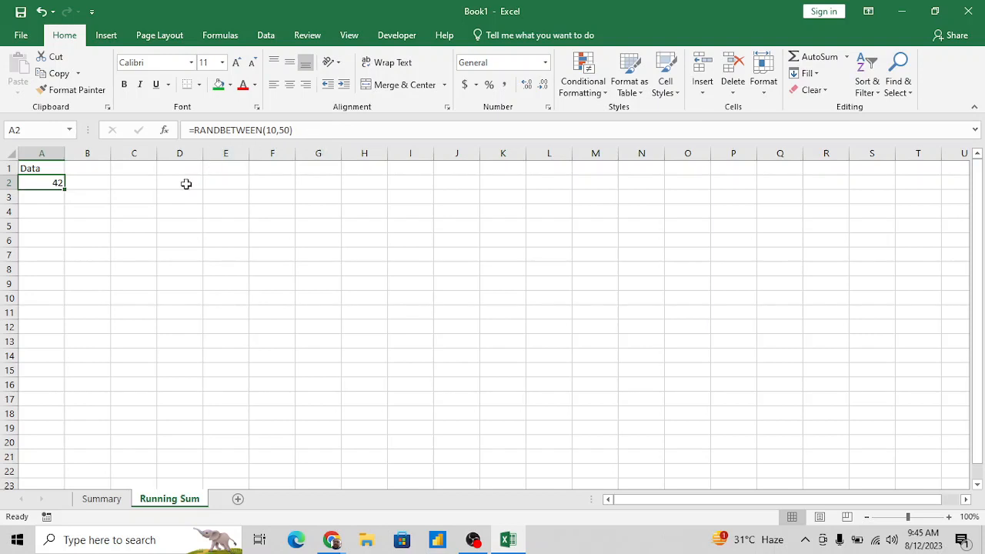
key("shift+Down")
key("shift+Down")
key("shift+Down")
key("shift+Down")
key("shift+Down")
key("shift+Down")
key("shift+Down")
key("shift+Down")
key("shift+Down")
key("shift+Down")
key("shift+Down")
key("shift+Down")
key("shift+Down")
key("ctrl+d")
key("Up")
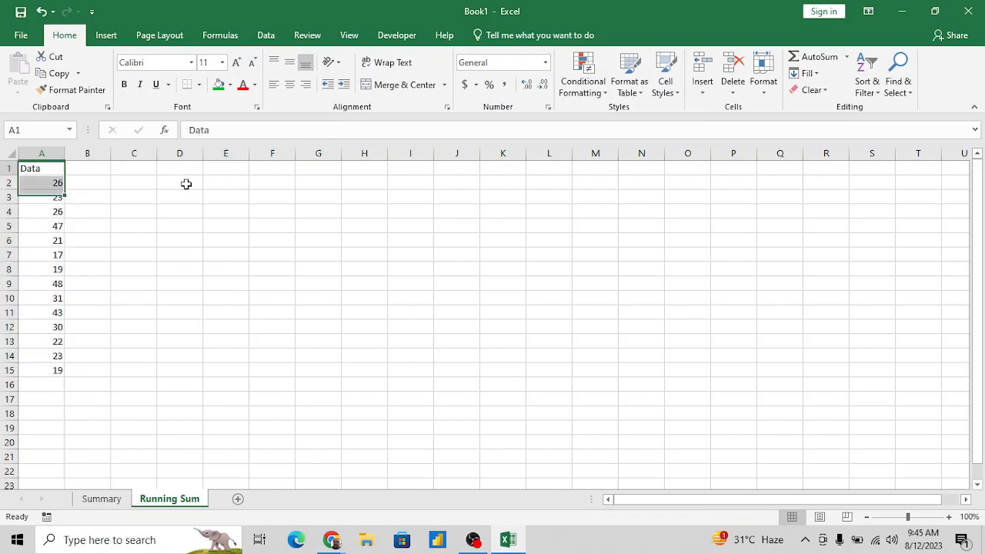
left_click(44, 183)
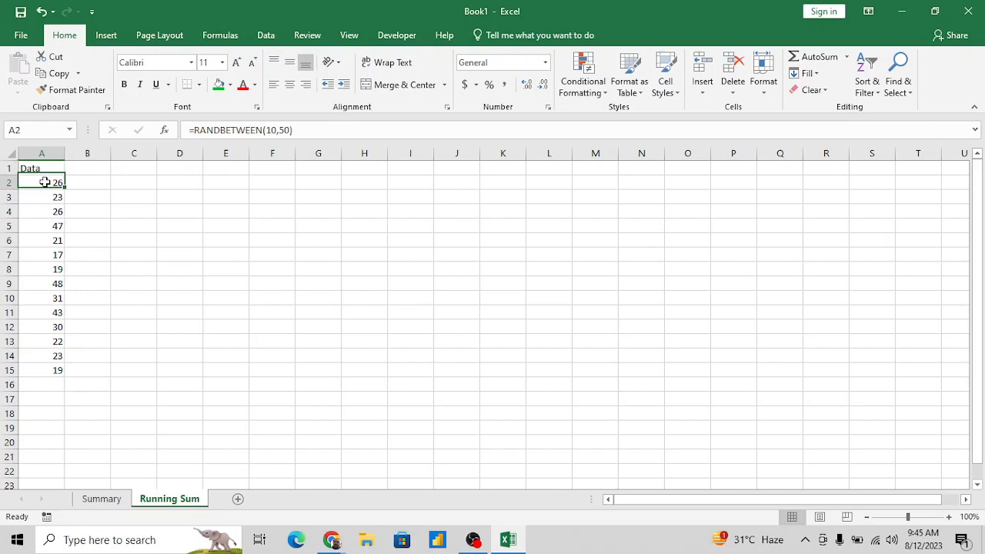
left_click(191, 130)
left_click(332, 133, "shift")
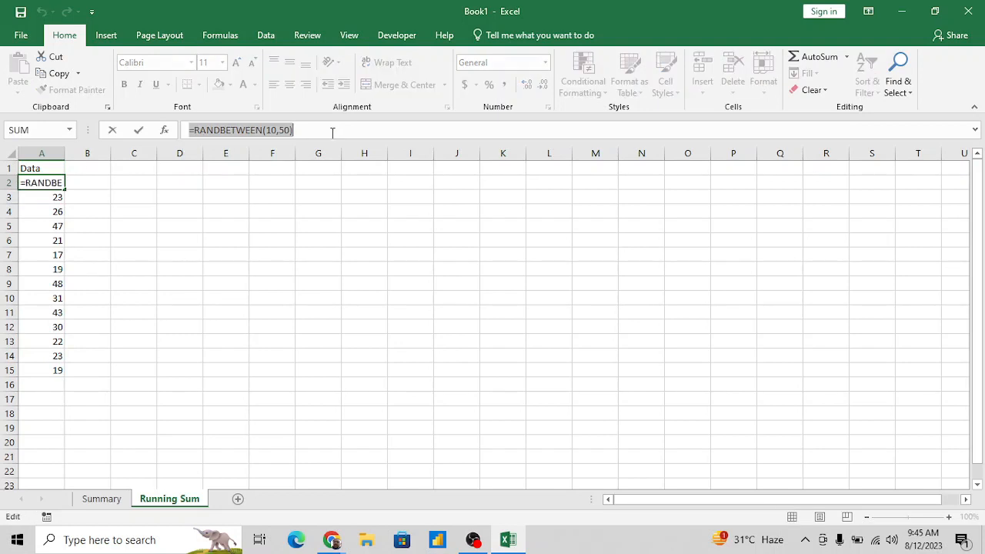
key("Escape")
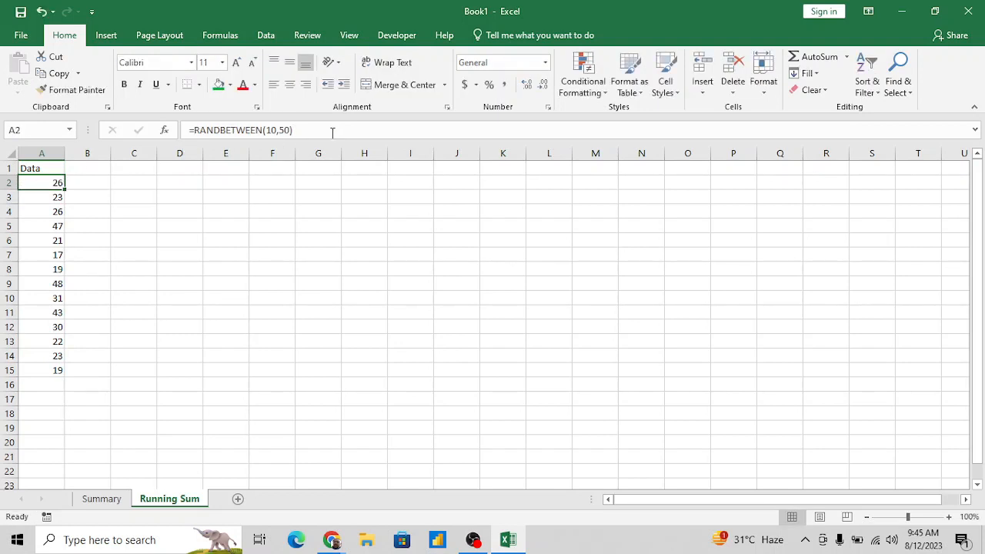
left_click(181, 186)
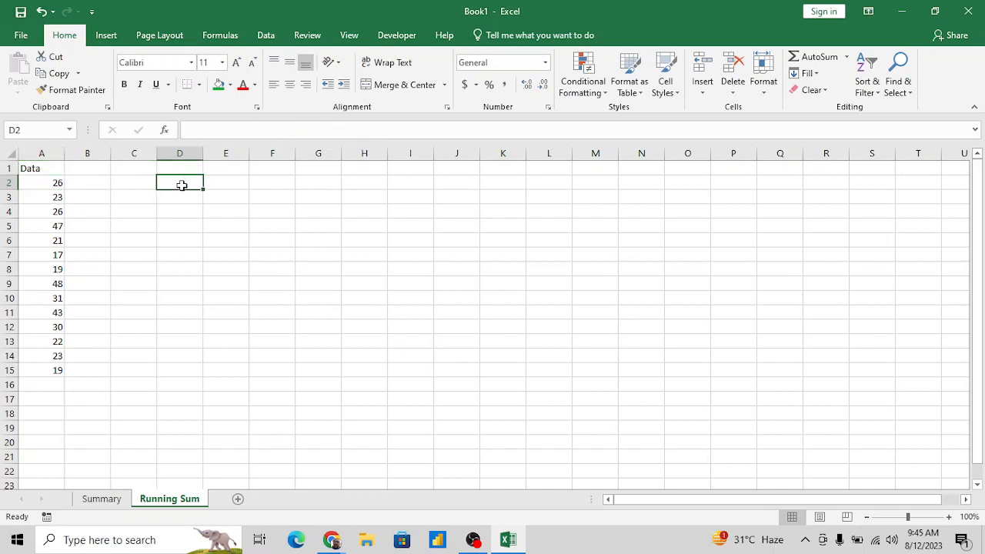
double_click(182, 186)
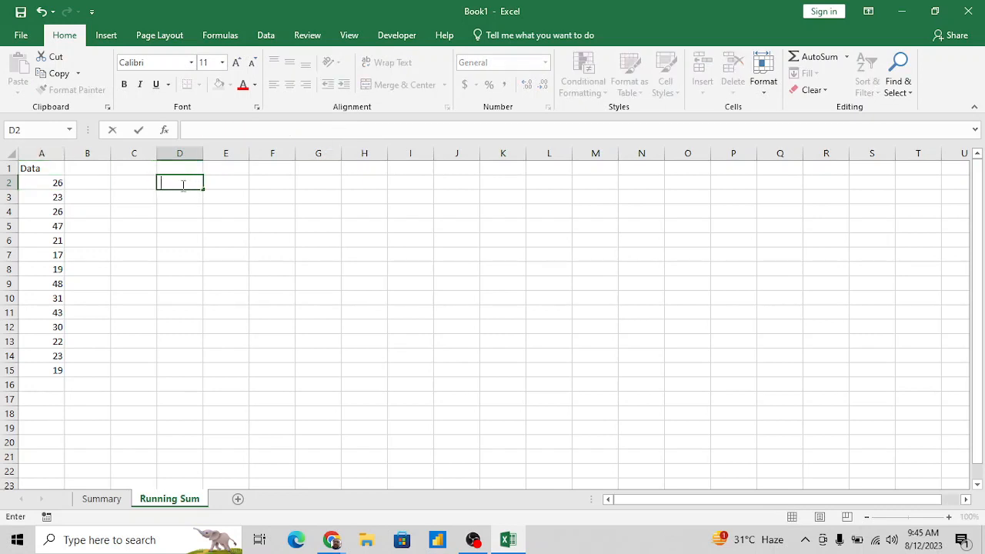
key("Escape")
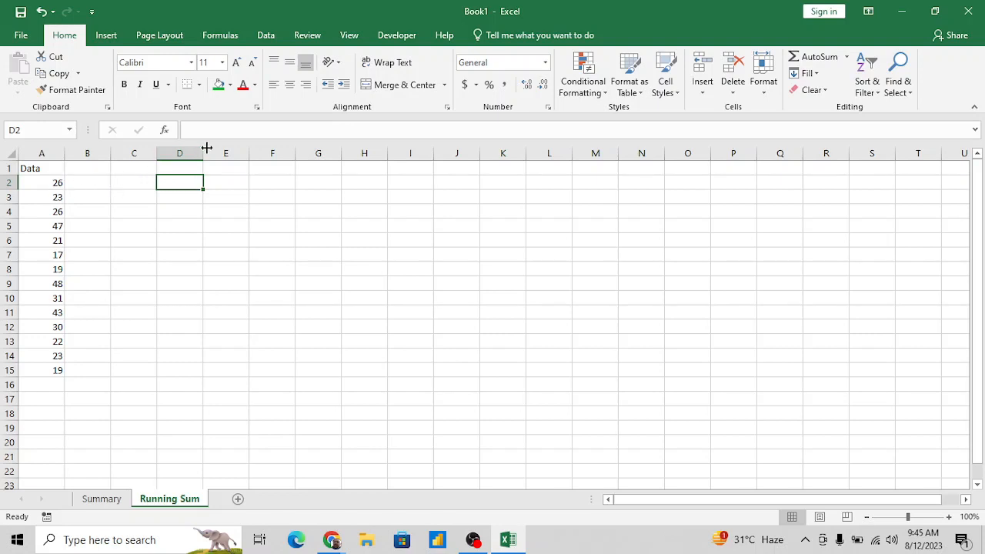
left_click(241, 130)
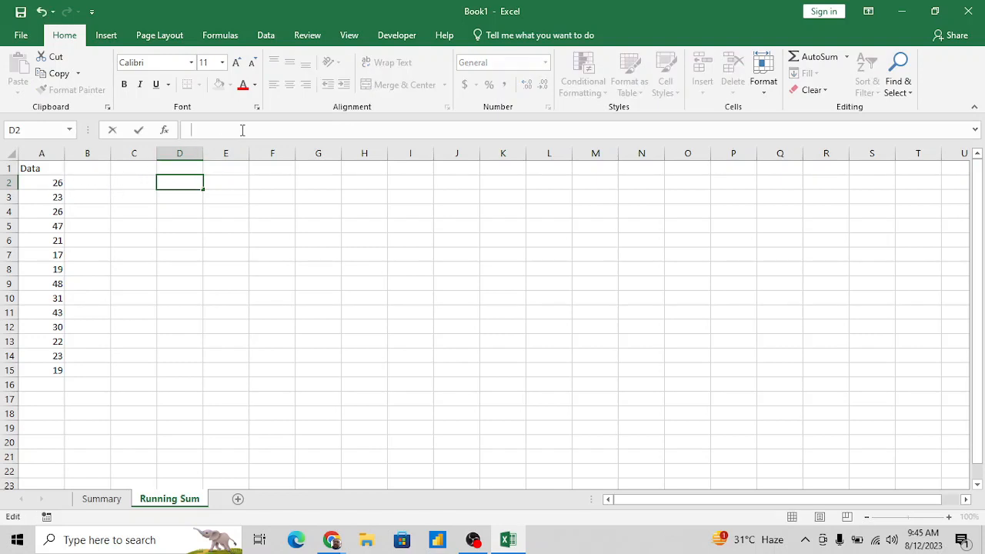
key("Escape")
- Copy the formula text from A2 and paste it into D2 as plain text showing =RANDBETWEEN(10,50)
key("Home")
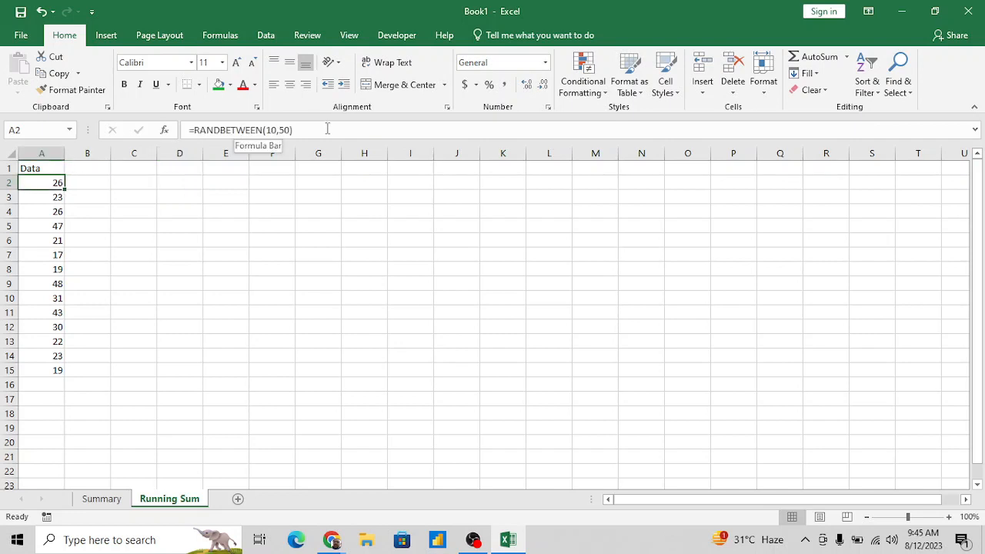
left_click(327, 129)
left_click(188, 130, "shift")
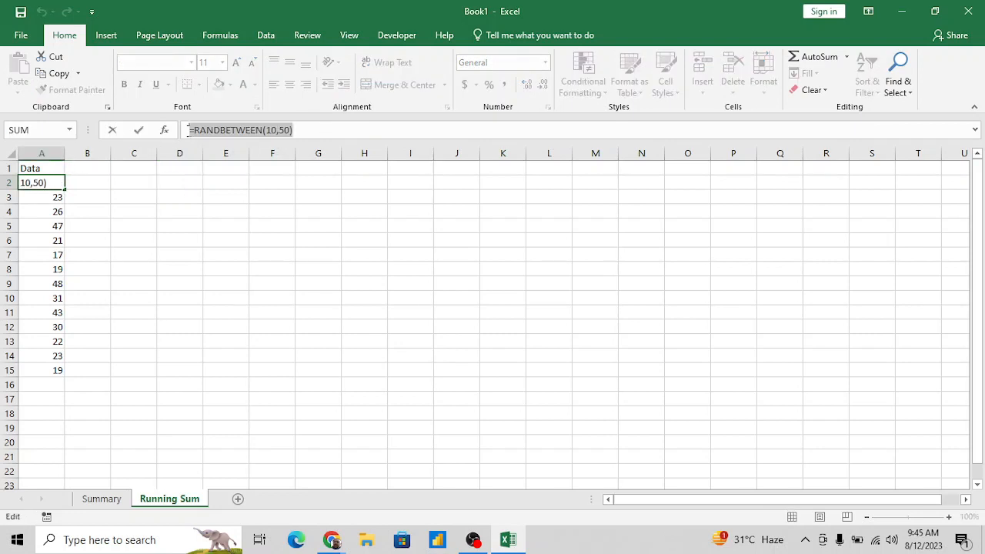
key("ctrl+c")
key("Escape")
key("Right")
key("Right")
key("Right")
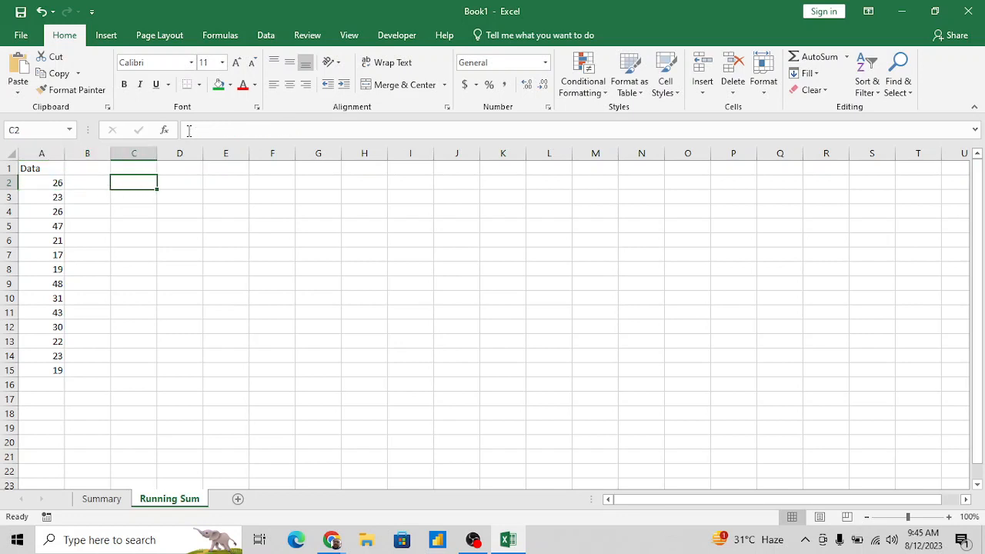
key("F2")
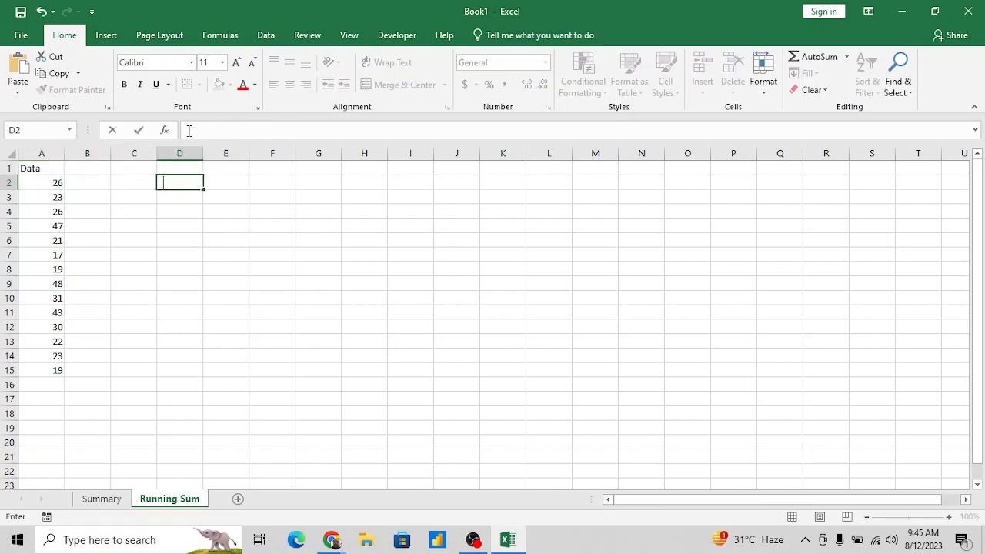
key("ctrl+v")
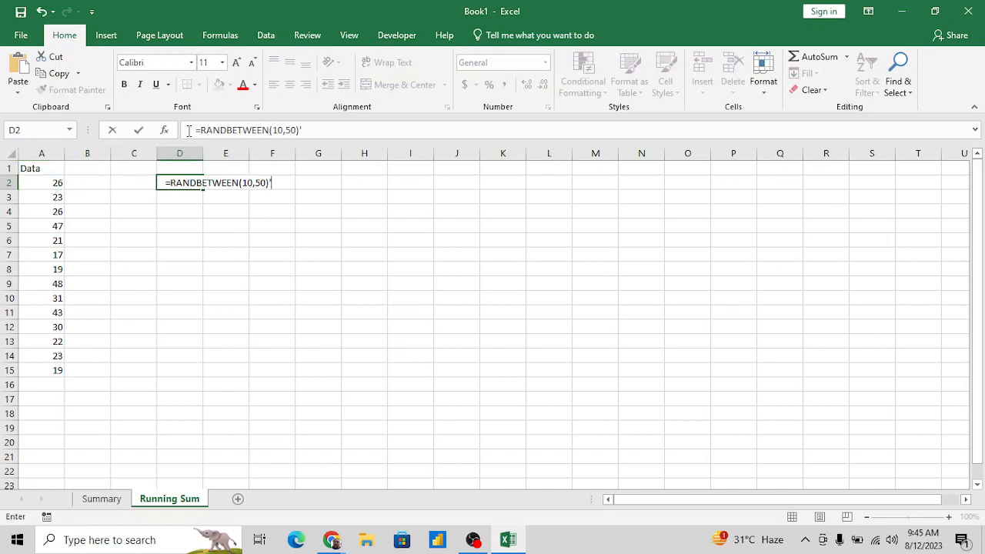
key("Return")
key("Down")
key("Left")
key("Left")
key("Left")
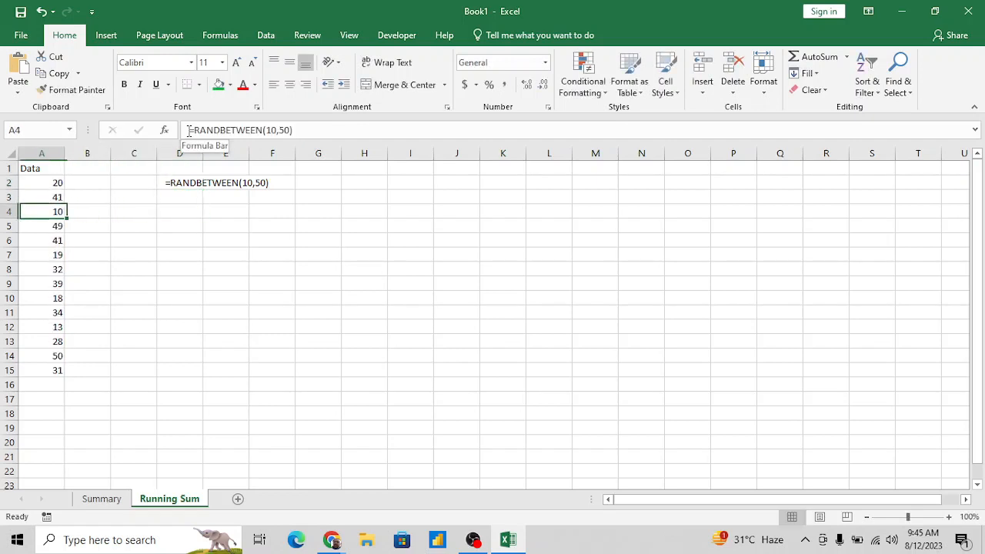
key("Up")
key("Up")
key("Down")
key("Right")
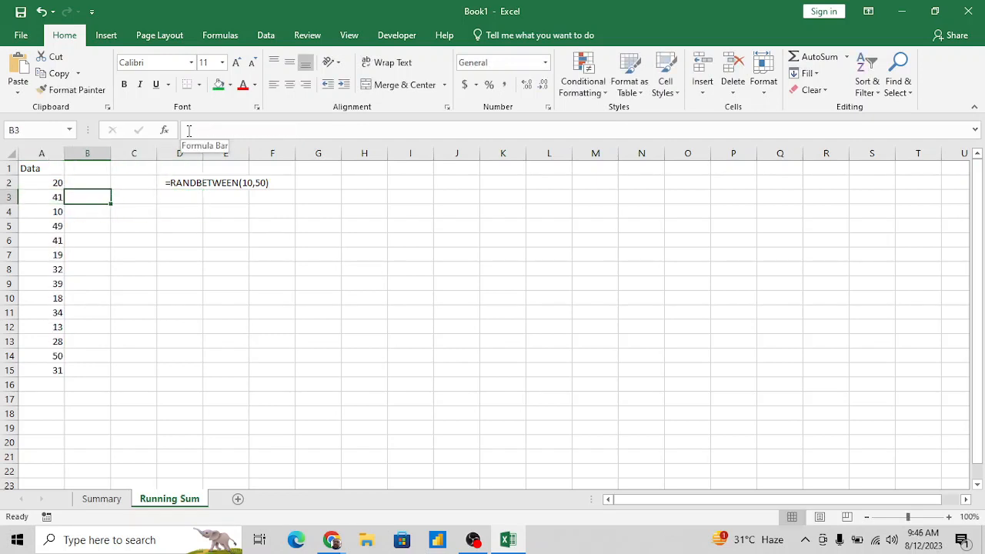
key("Left")
key("Down")
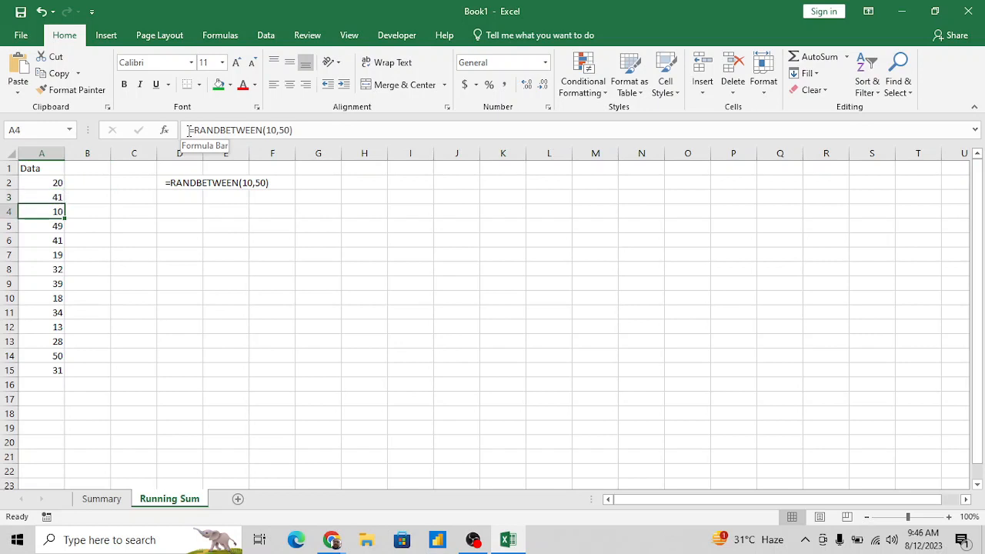
- Enter 1 in cell C4 to make the random numbers recalculate
key("Right")
key("Right")
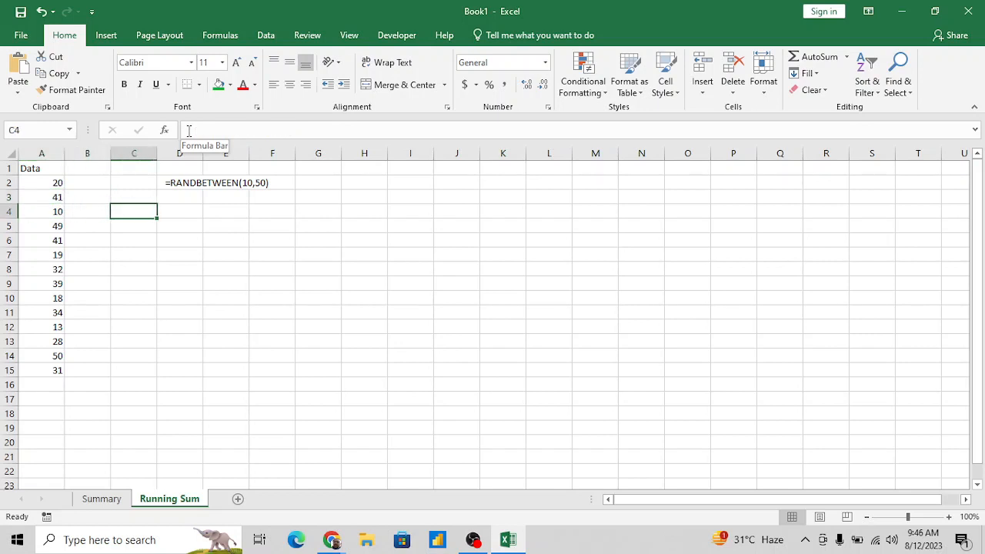
type("1")
key("Return")
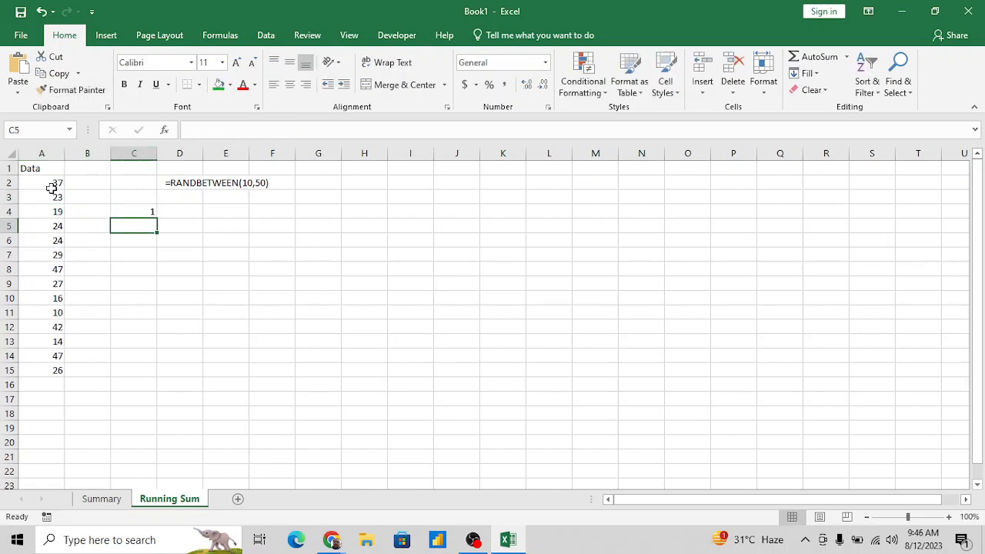
left_click(137, 209)
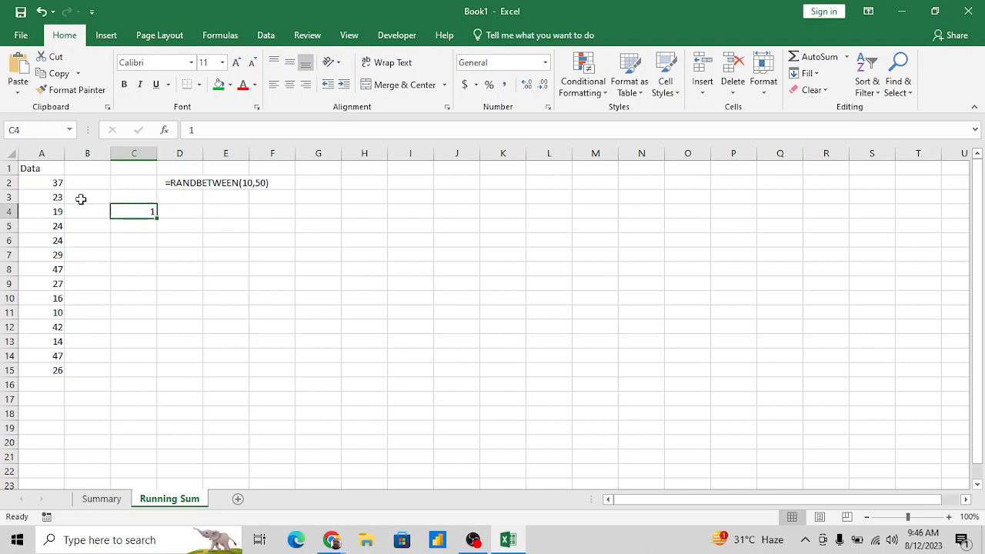
- Replace the random-number formulas in A2:A15 with fixed values by copying the range and pasting only Values over it
left_click(51, 180)
key("ctrl+shift+Down")
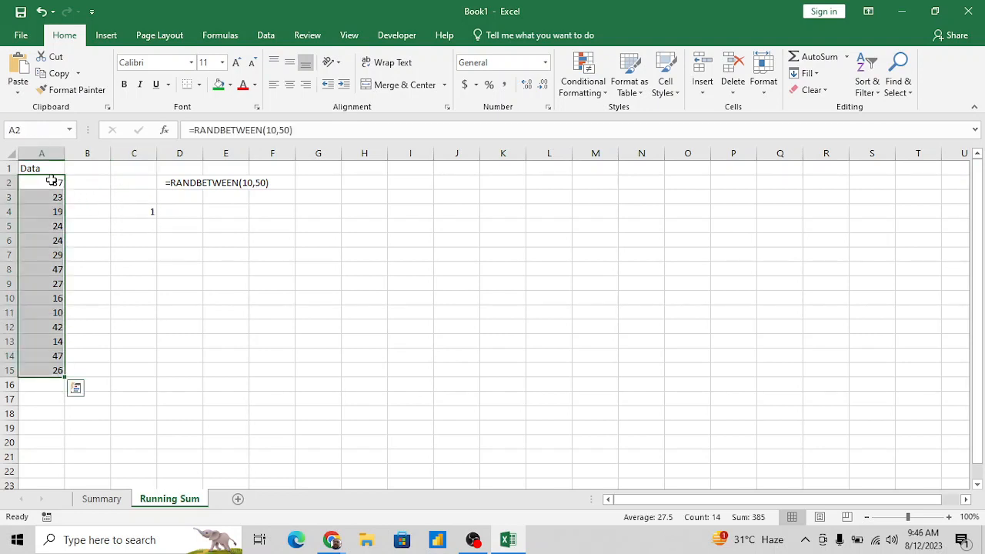
key("ctrl+c")
key("alt+e")
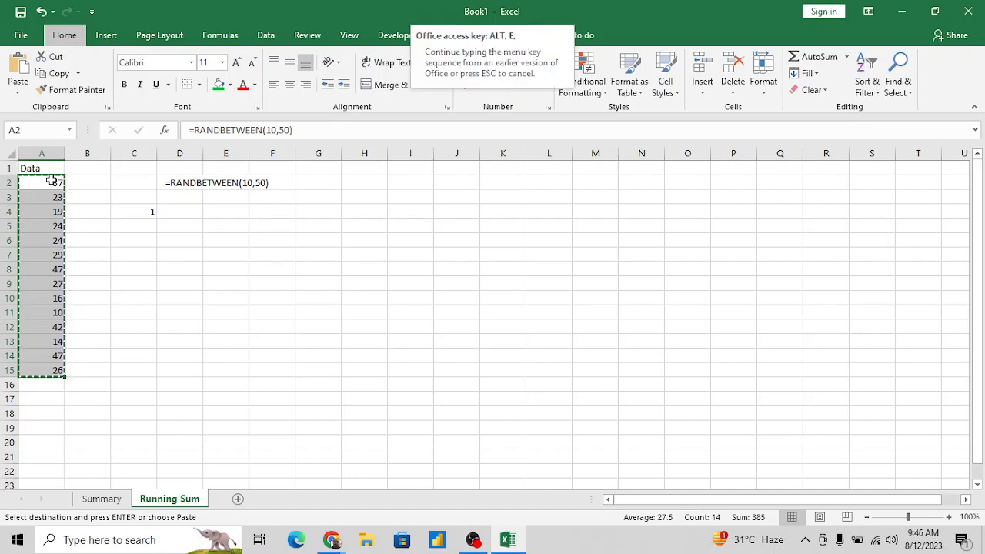
key("s")
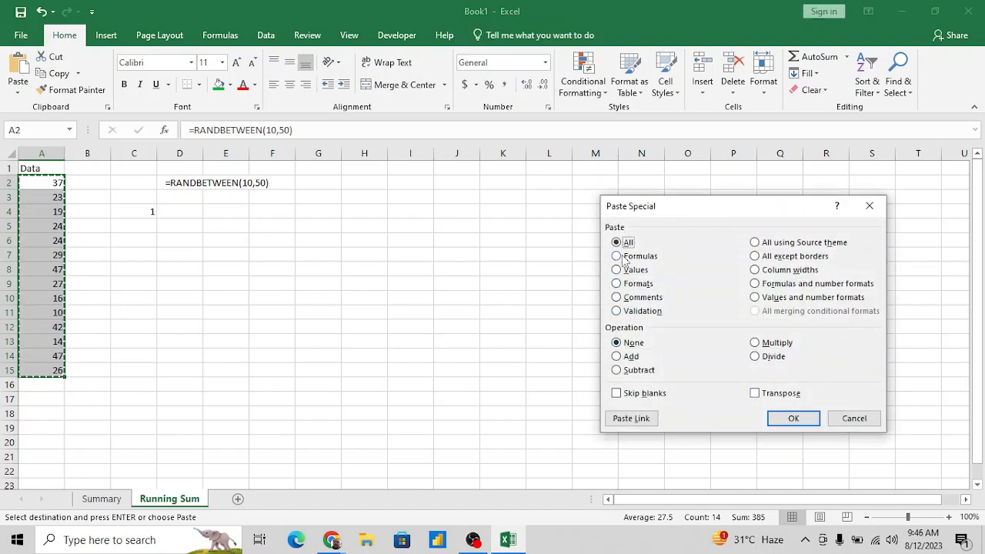
left_click(616, 269)
left_click(794, 418)
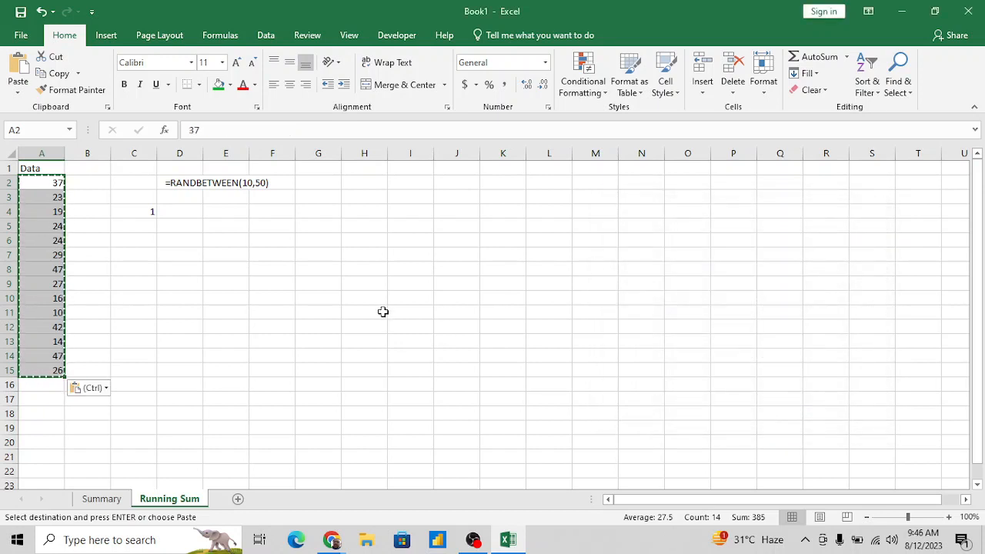
left_click(351, 182)
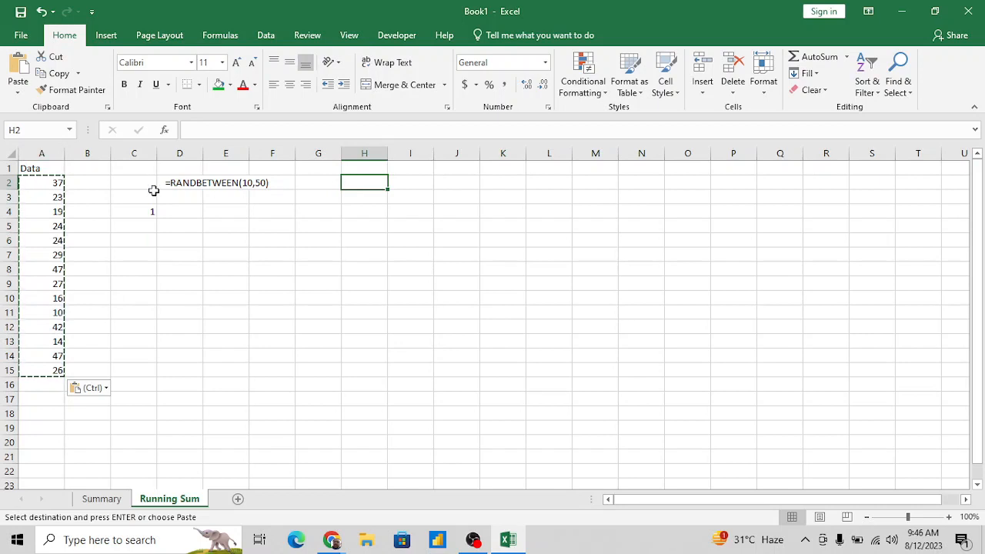
left_click(182, 211)
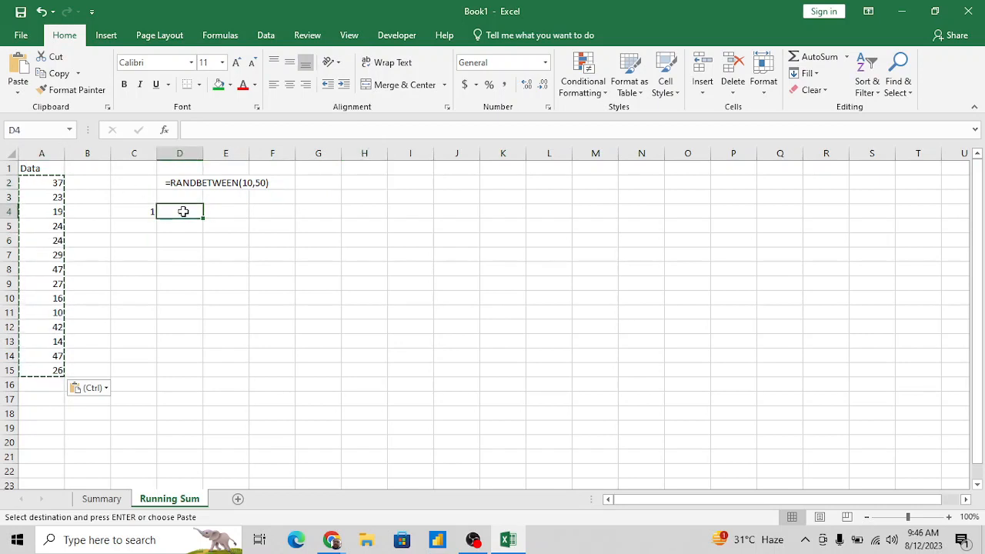
- Enter the note copy in D4 and the shortcut note Alt+E+S in E4
type("copy")
key("Tab")
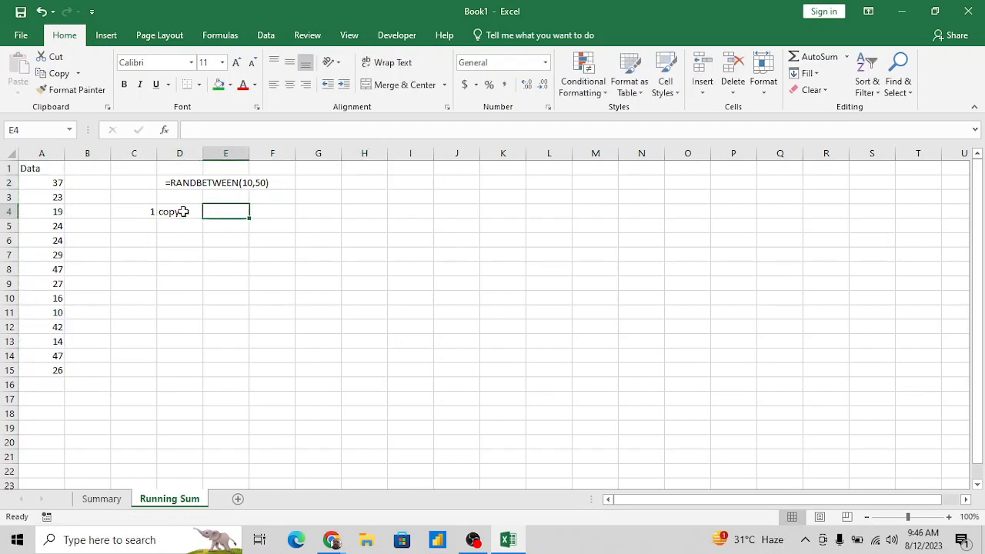
type("Alt")
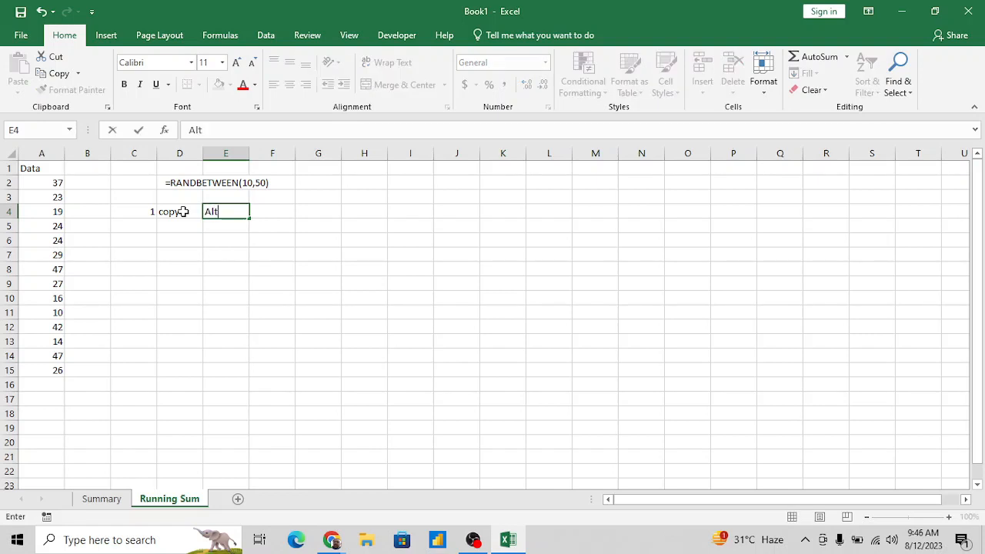
type("+E+S")
key("Tab")
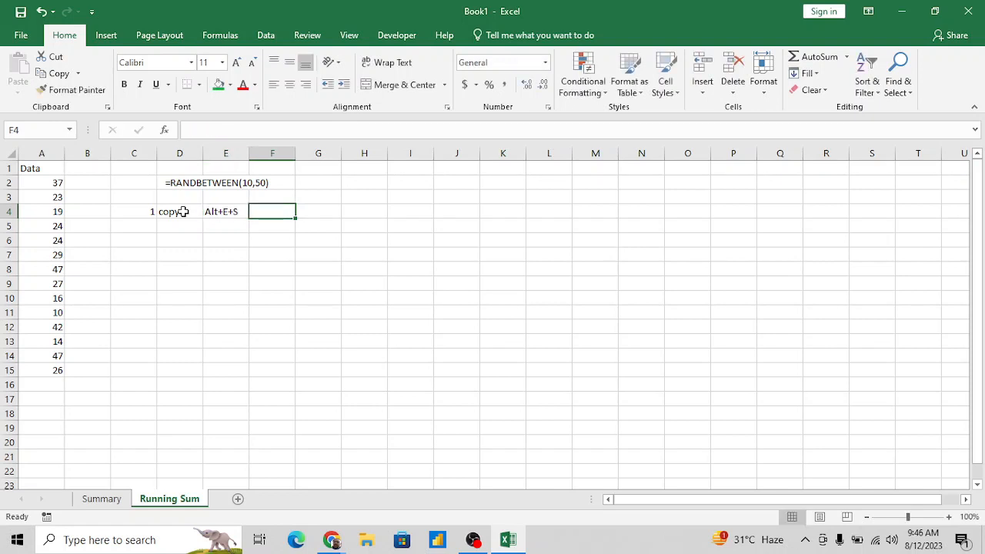
- Enter the note select Value in F4 beside the shortcut note
key("Left")
key("Right")
key("Right")
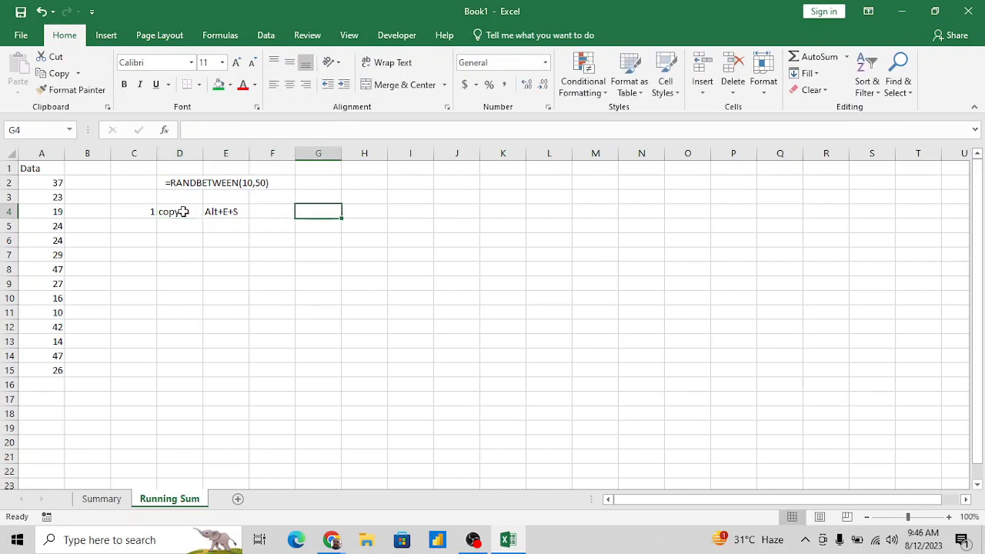
key("Left")
type("Value")
key("BackSpace")
key("BackSpace")
key("BackSpace")
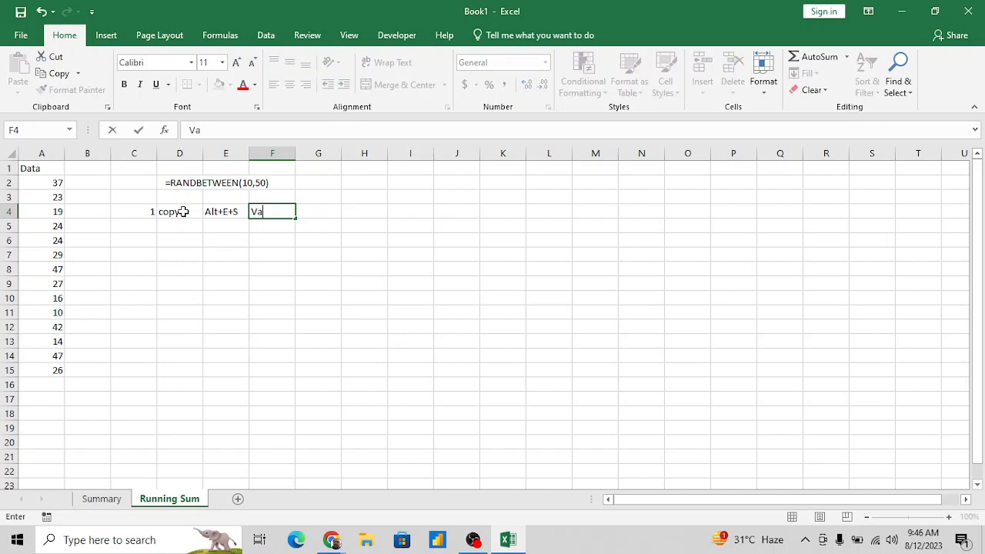
type("select Value")
key("Return")
- Copy the data in A2:A15 and use Paste Special to paste only Values over the same range
key("Left")
key("Left")
key("Left")
key("Left")
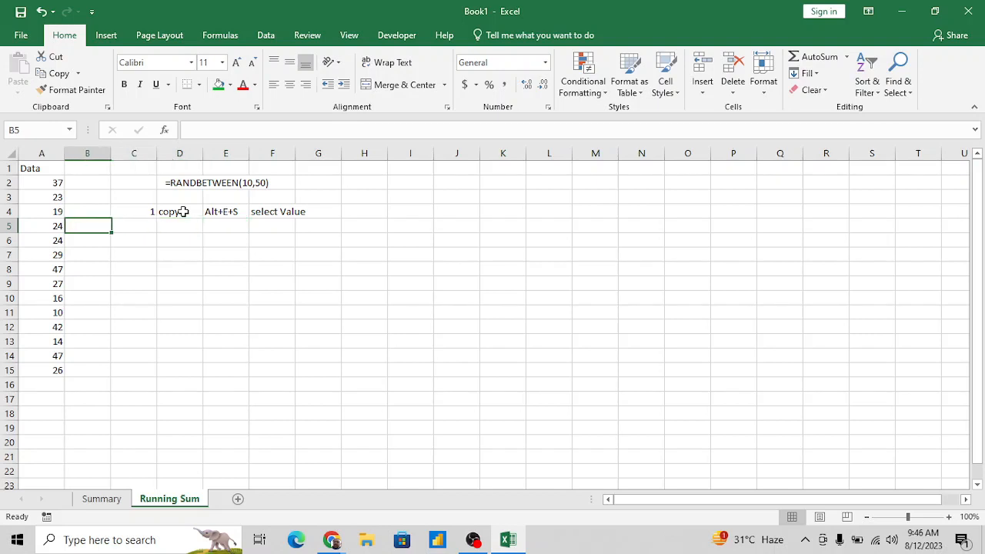
key("ctrl+Home")
key("Down")
key("ctrl+shift+Down")
key("ctrl+c")
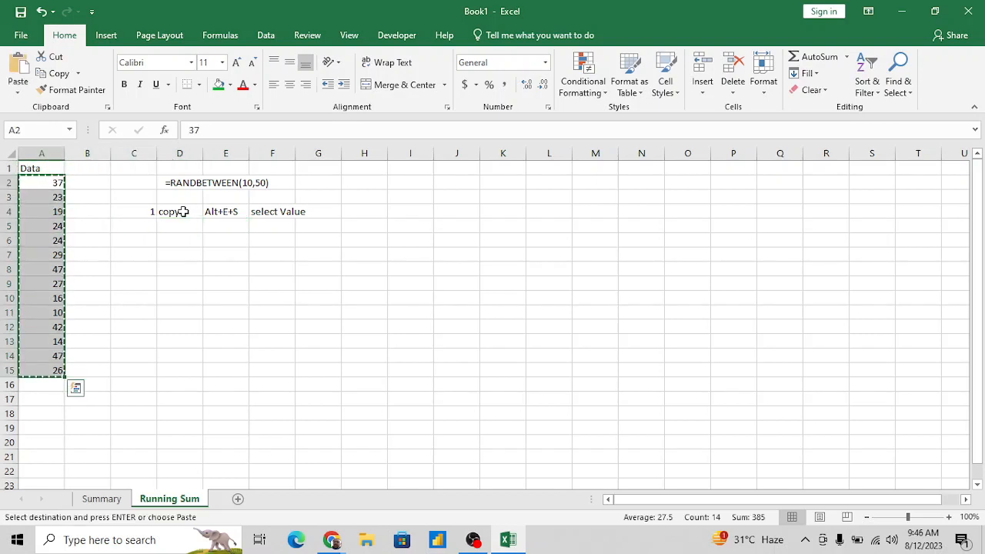
key("Right")
key("Left")
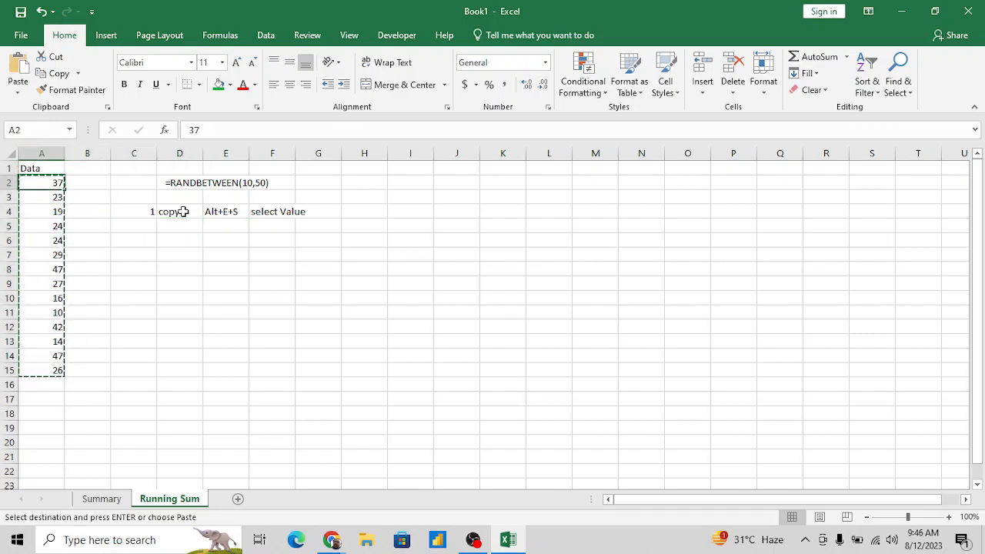
key("alt+e")
key("s")
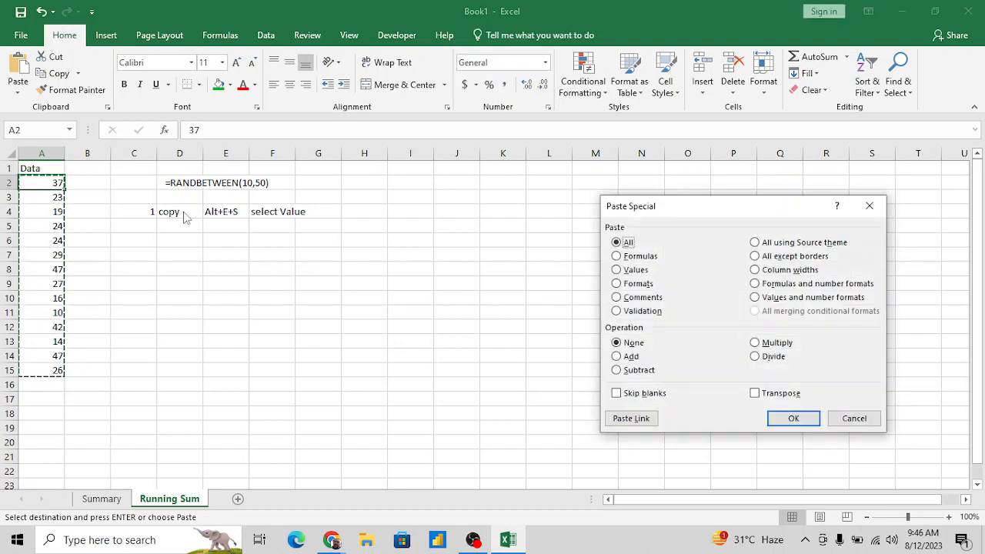
key("s")
key("Return")
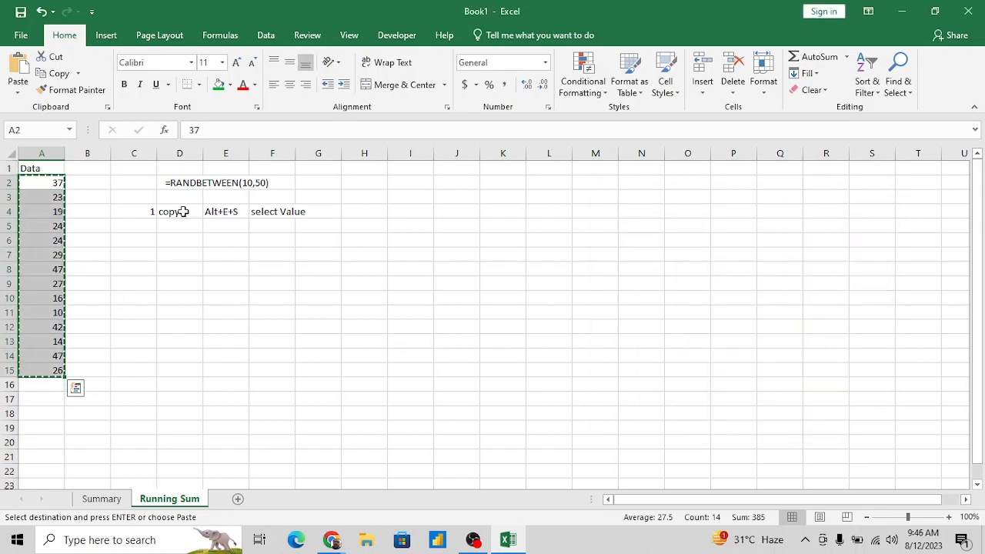
key("alt+e")
key("s")
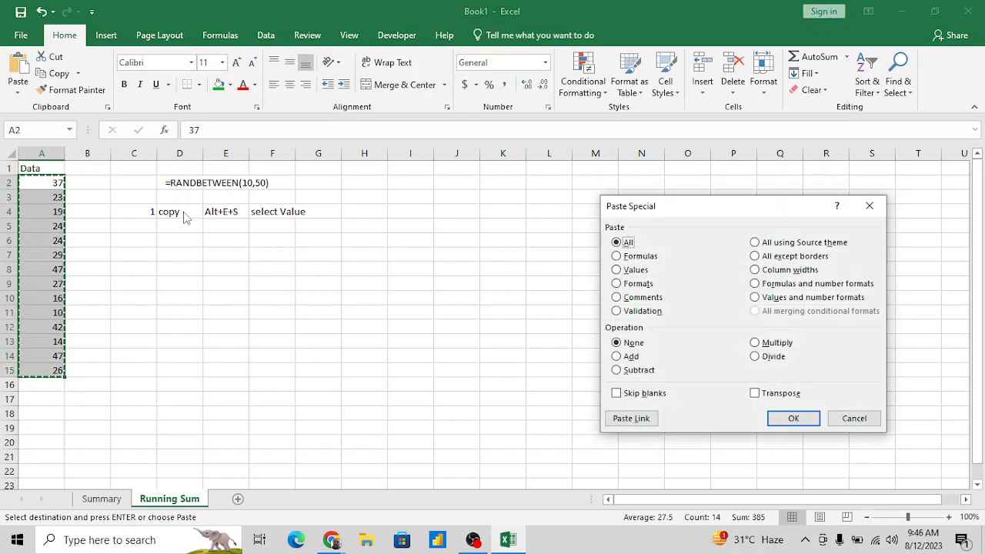
left_click(624, 271)
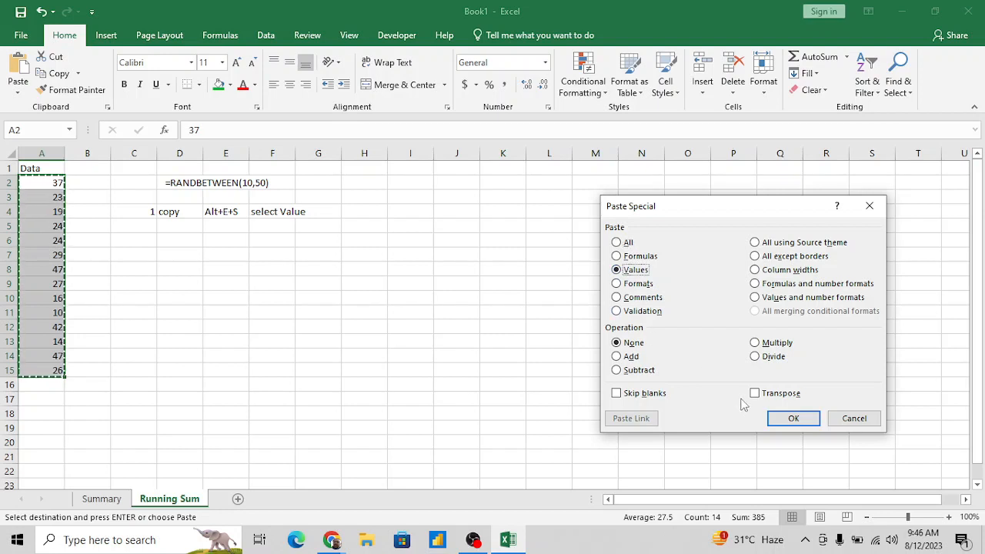
left_click(792, 418)
left_click(330, 280)
key("Escape")
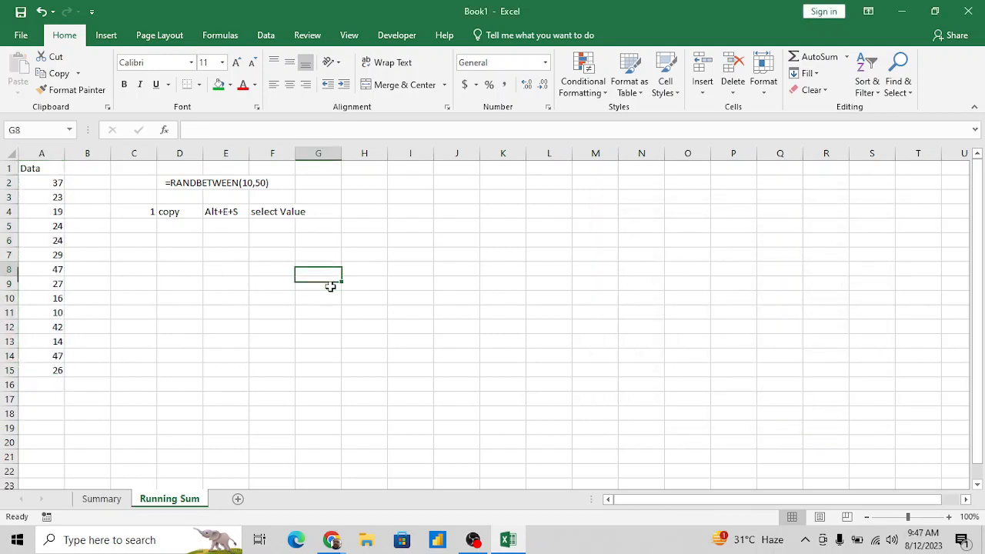
- Clear the number 1 from cell C4
key("Up")
key("Up")
key("Up")
key("Up")
key("Left")
key("Left")
key("Left")
key("Left")
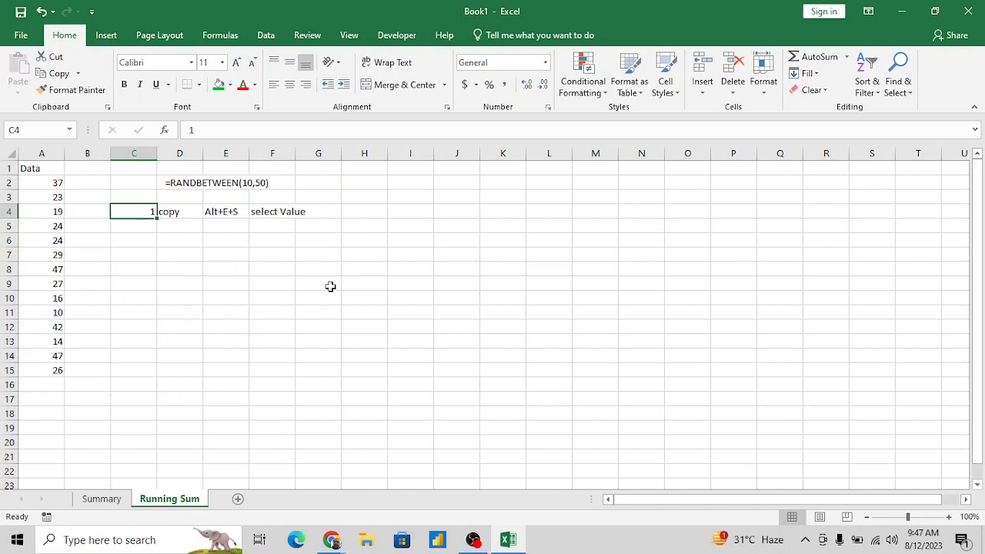
- Enter the heading Running Sum in cell B1
key("Left")
key("Up")
key("Up")
key("Up")
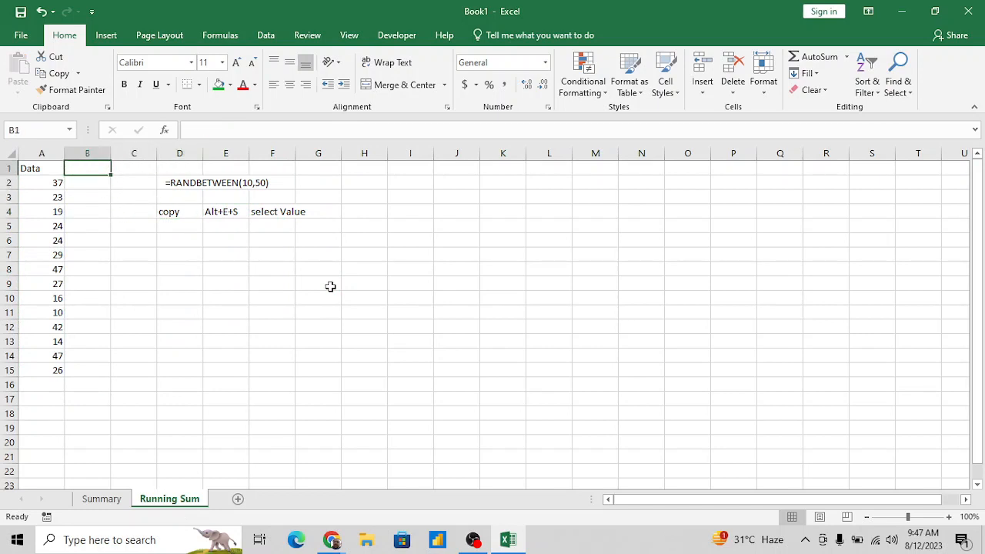
type("Running Su")
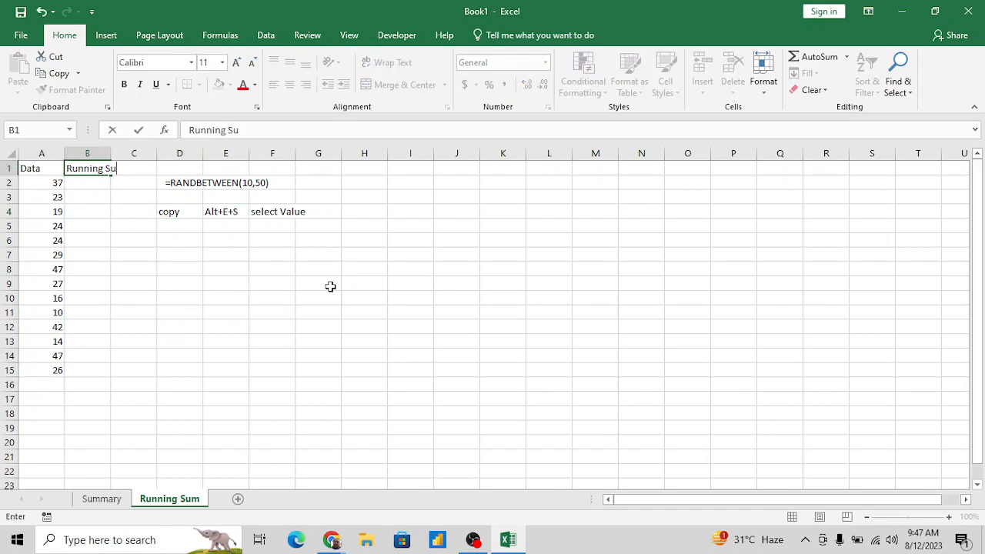
type("m")
key("Return")
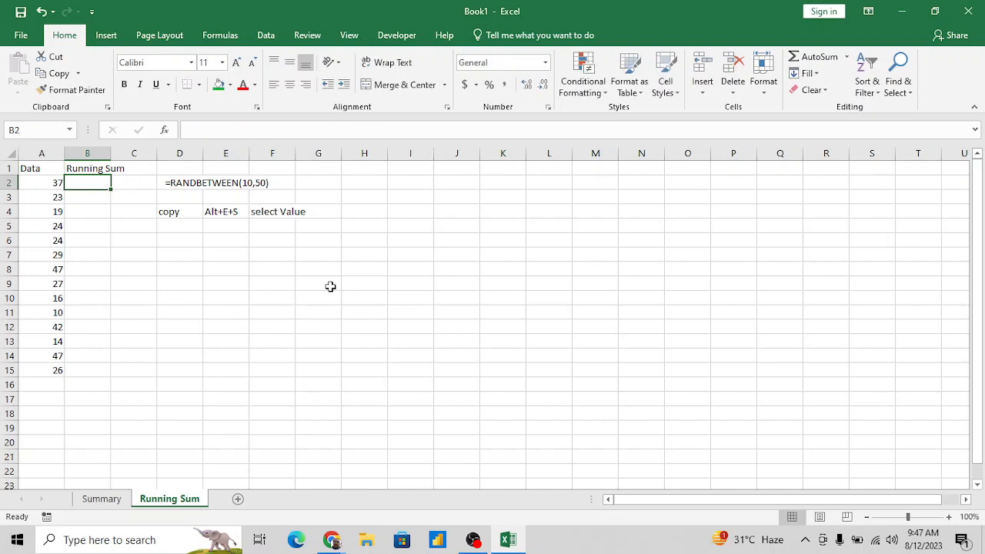
type("=sum")
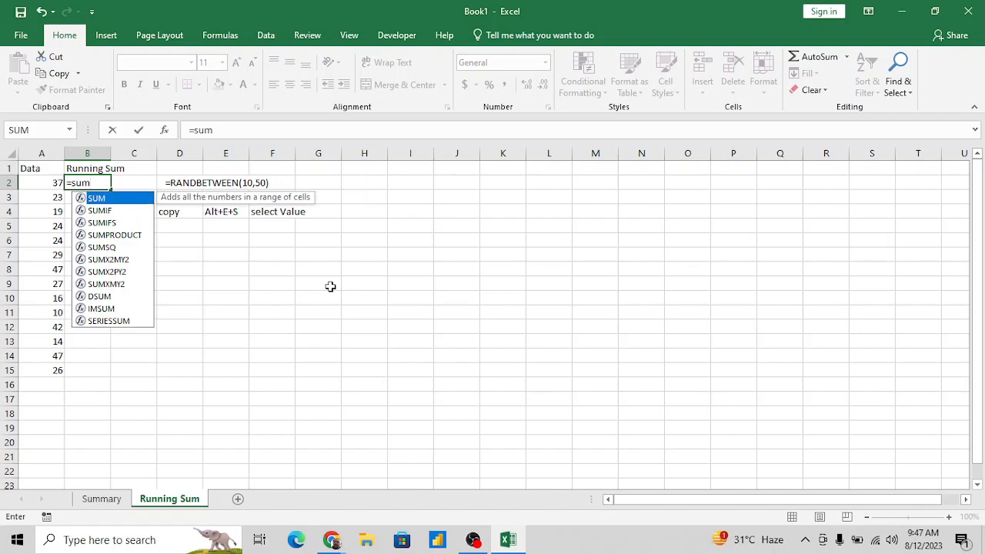
key("Escape")
key("Tab")
key("shift+Tab")
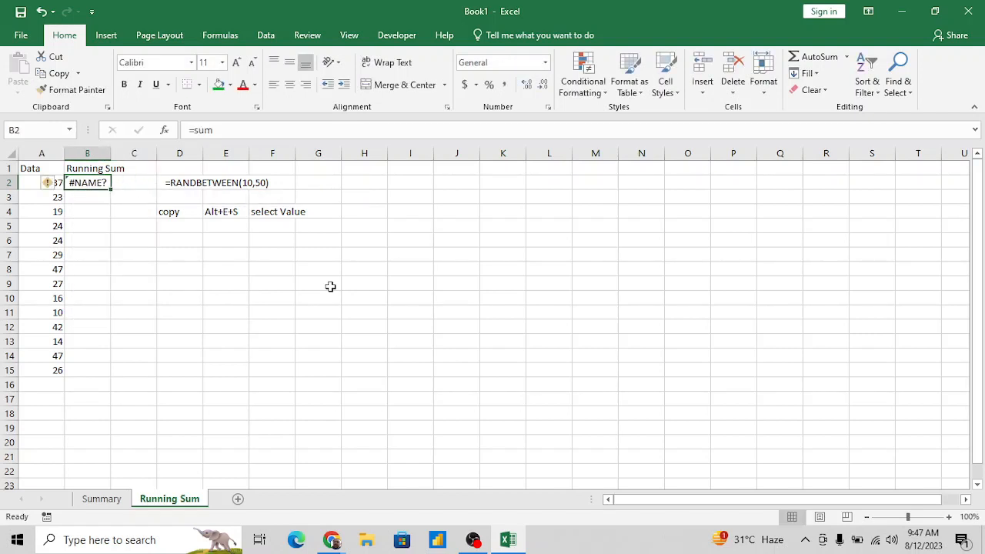
- Insert a blank column before the Running Sum column and clear the incomplete =sum entry from C2
key("ctrl+space")
key("ctrl+shift+plus")
key("shift+BackSpace")
key("Right")
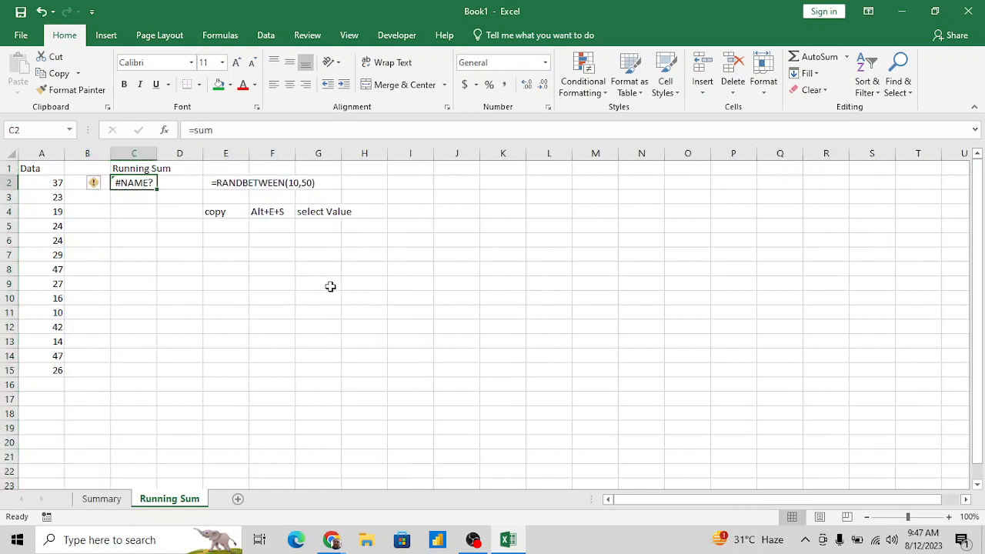
key("Delete")
- Copy the Running Sum heading from C1 into B1
key("Left")
key("Up")
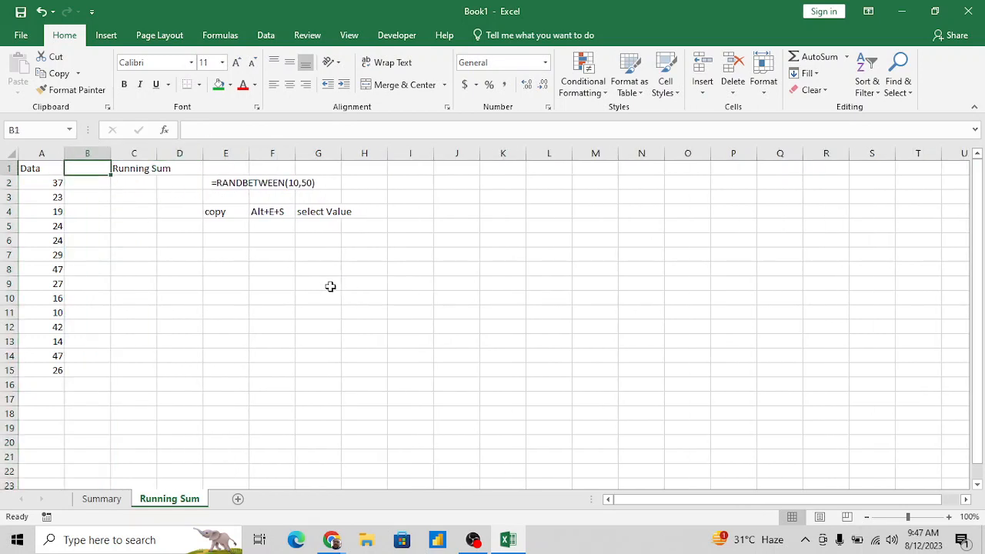
key("Right")
key("ctrl+c")
key("Left")
key("Return")
- Enter the formula =A2 in B2 as the first running-sum value
key("Down")
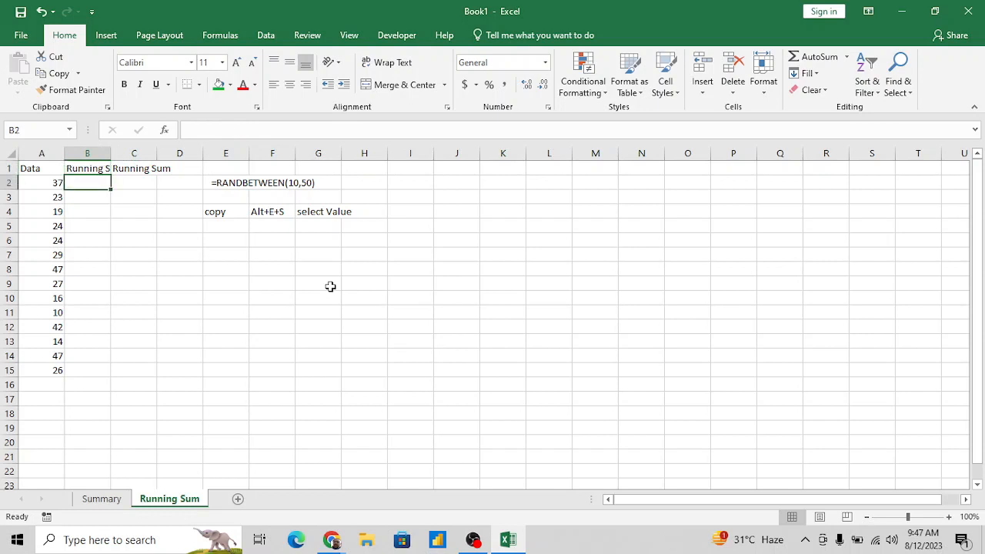
type("=")
key("Left")
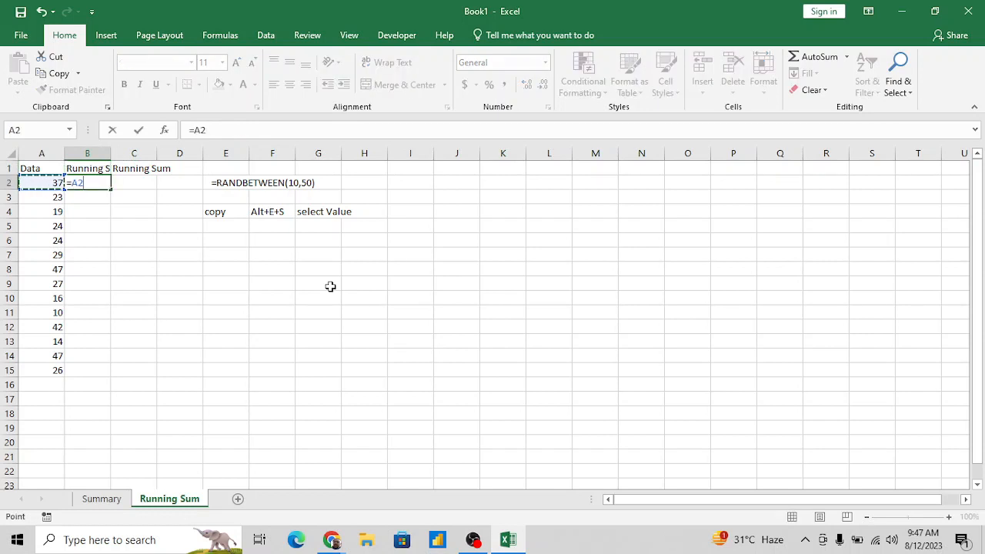
key("Return")
- Enter a SUM formula in B3 that adds the data in A2:A3
key("Left")
key("Up")
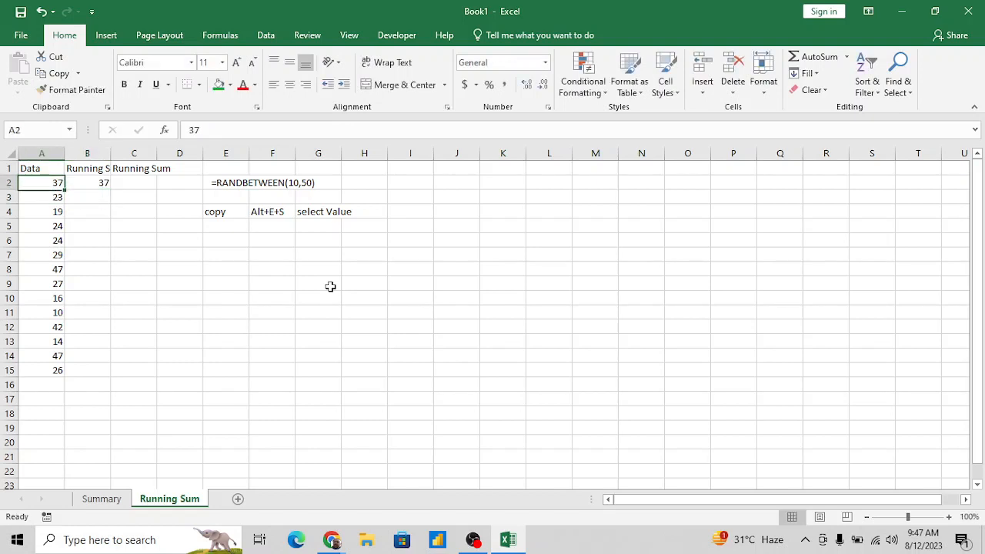
key("shift+Down")
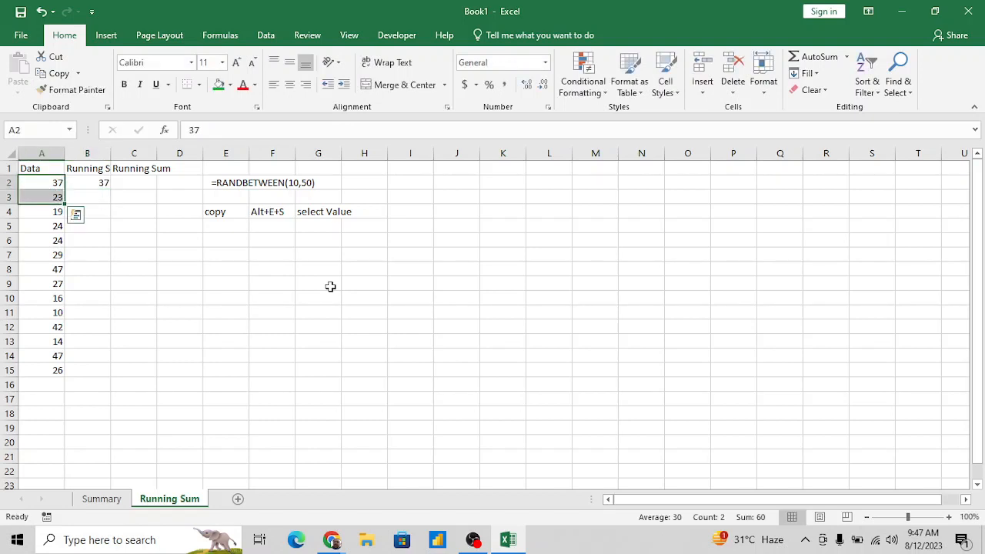
key("Right")
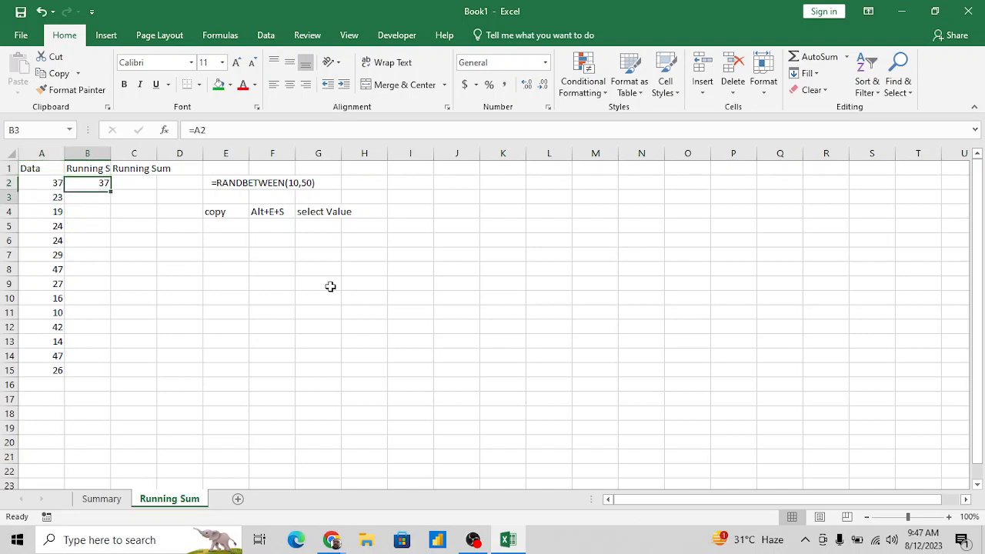
key("Down")
key("Left")
key("Up")
key("Down")
key("Right")
type("=sum(")
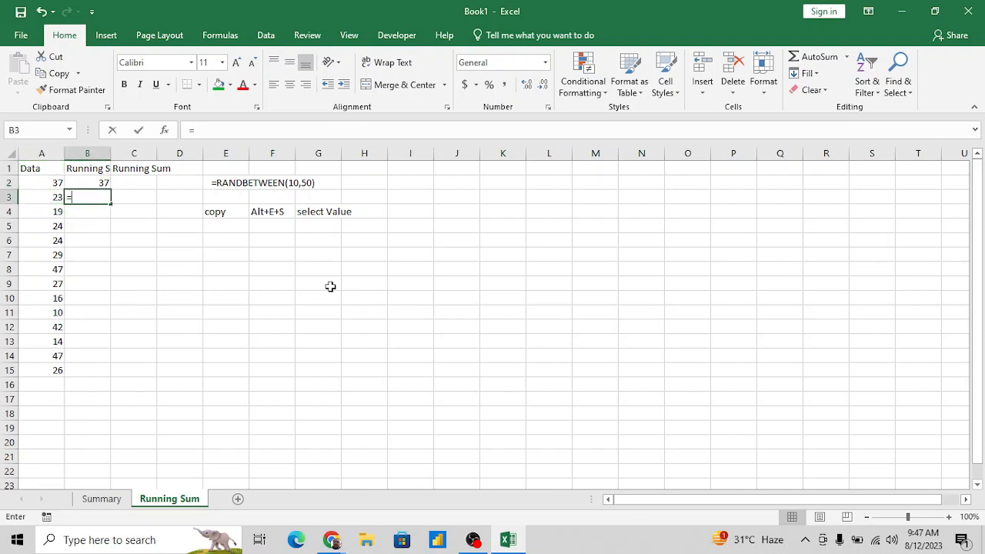
key("Left")
key("Up")
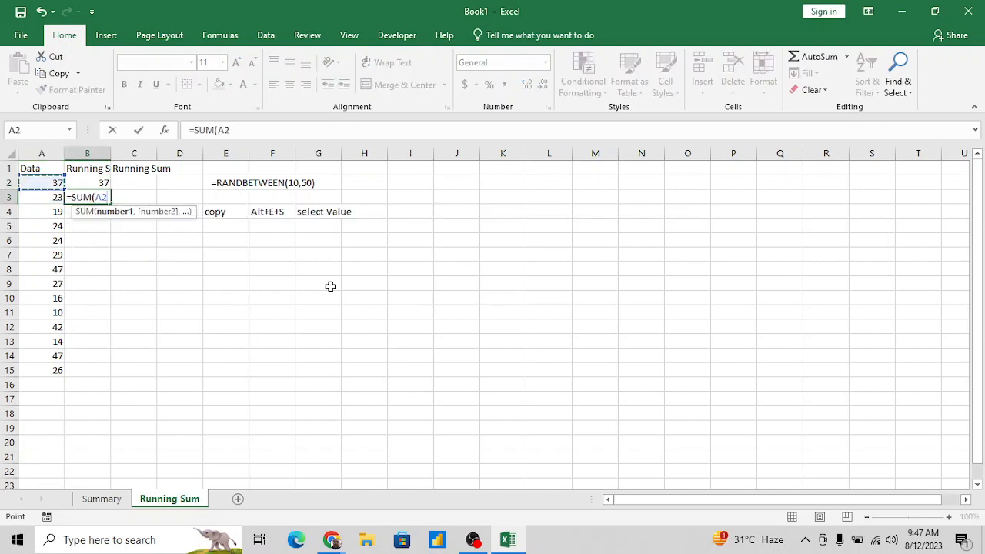
key("shift+Down")
key("Return")
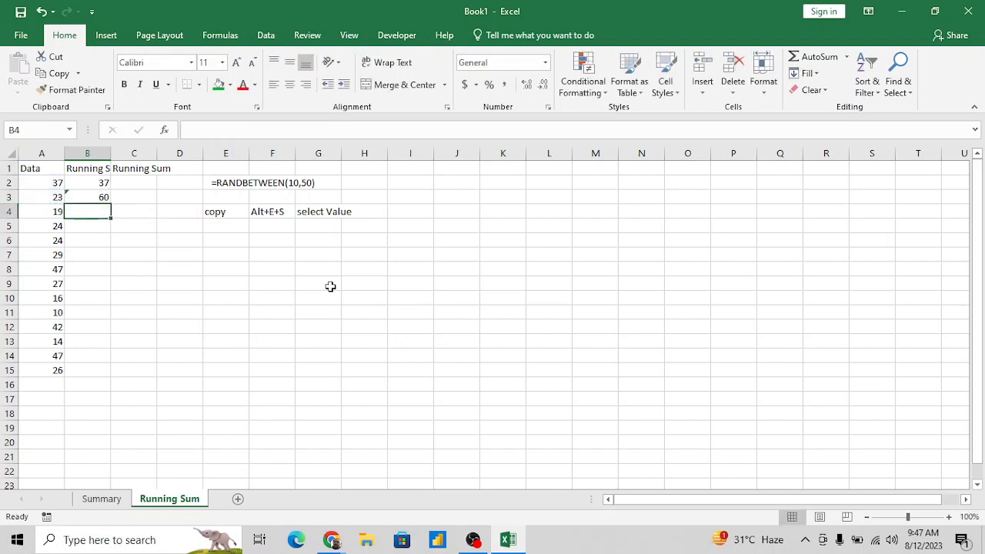
- Enter a SUM formula in B4 that adds the data in A2:A4
key("Left")
key("Up")
key("shift+Up")
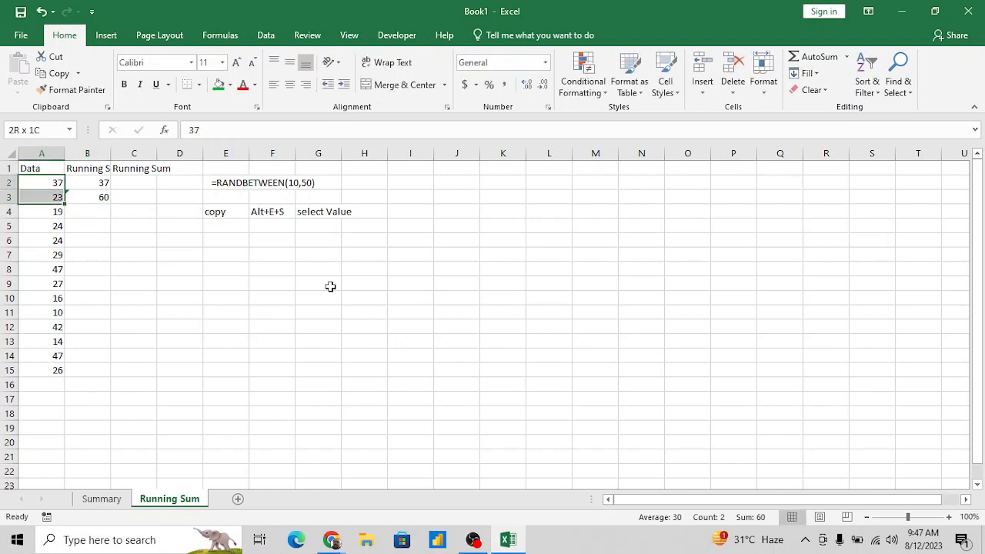
key("Right")
key("Down")
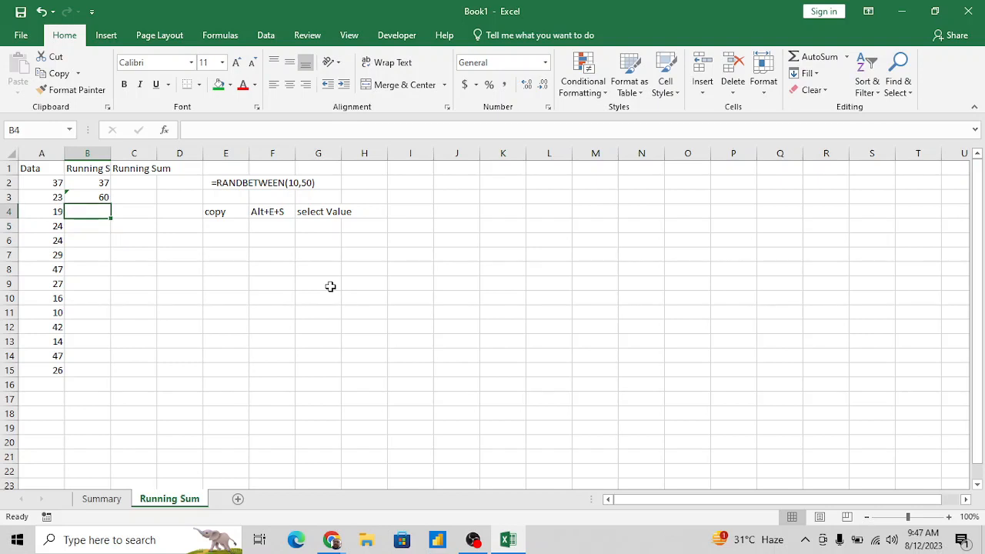
type("=sum")
key("Tab")
key("Left")
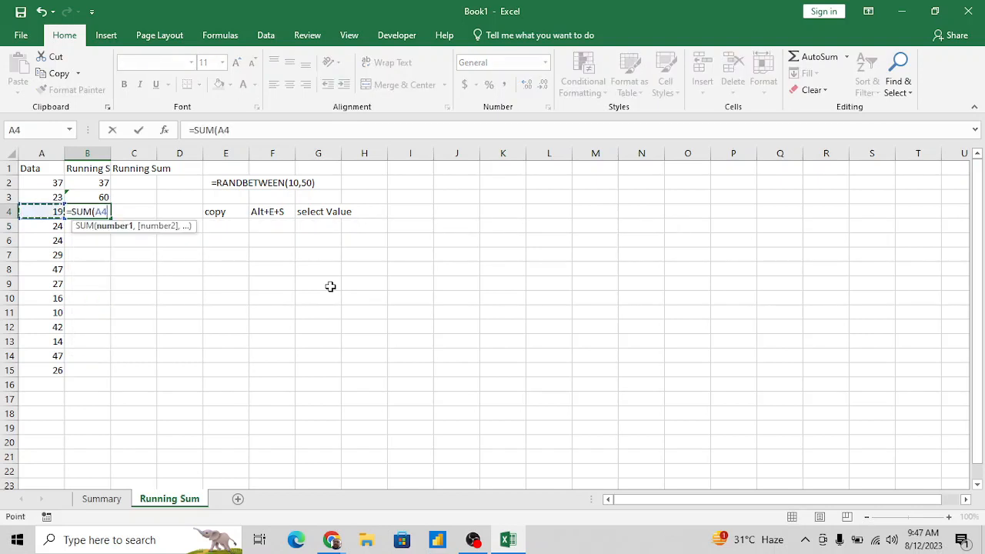
key("shift+Up")
- Enter a SUM formula in B5 that adds the data in A2:A5
key("shift+Up")
key("Return")
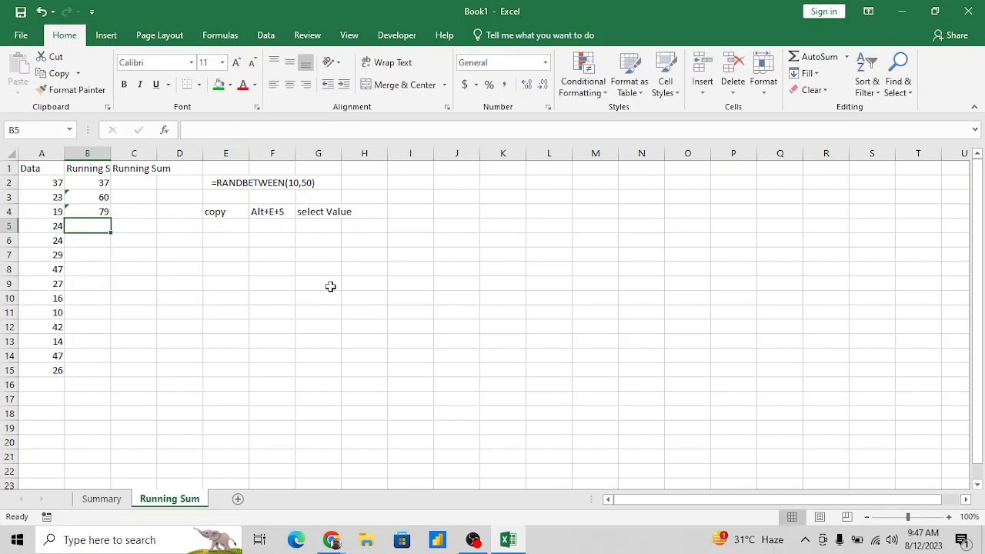
key("Left")
key("shift+Up")
key("shift+Up")
key("shift+Up")
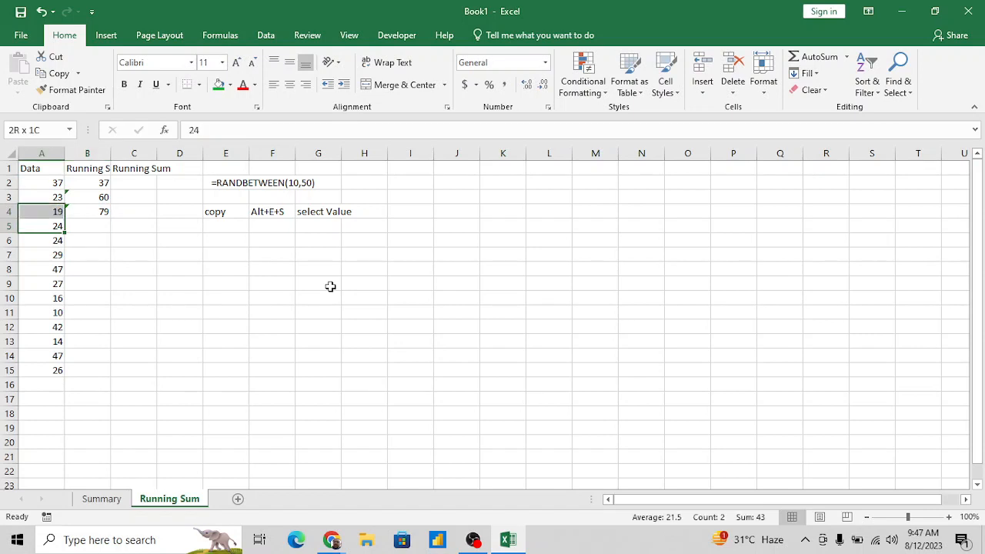
key("Right")
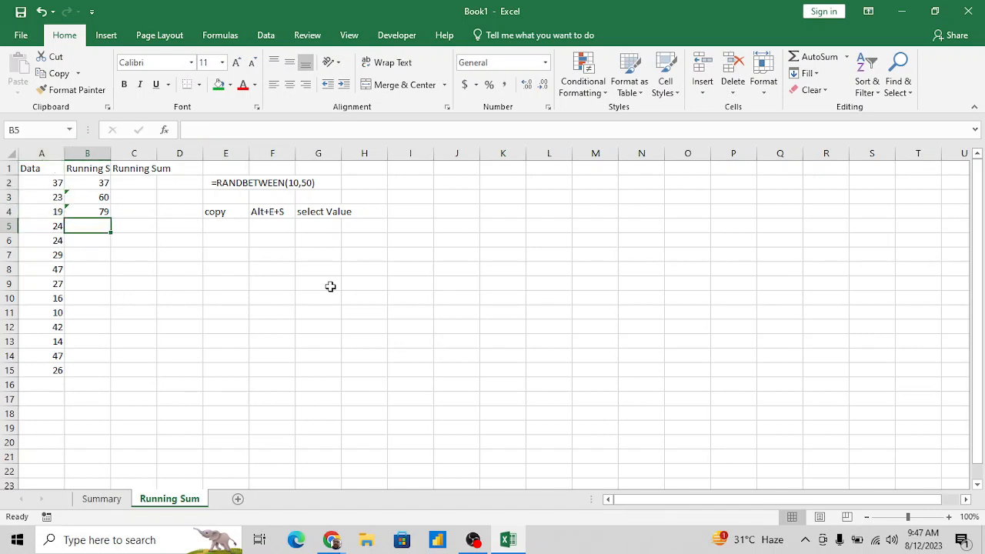
type("=sum(")
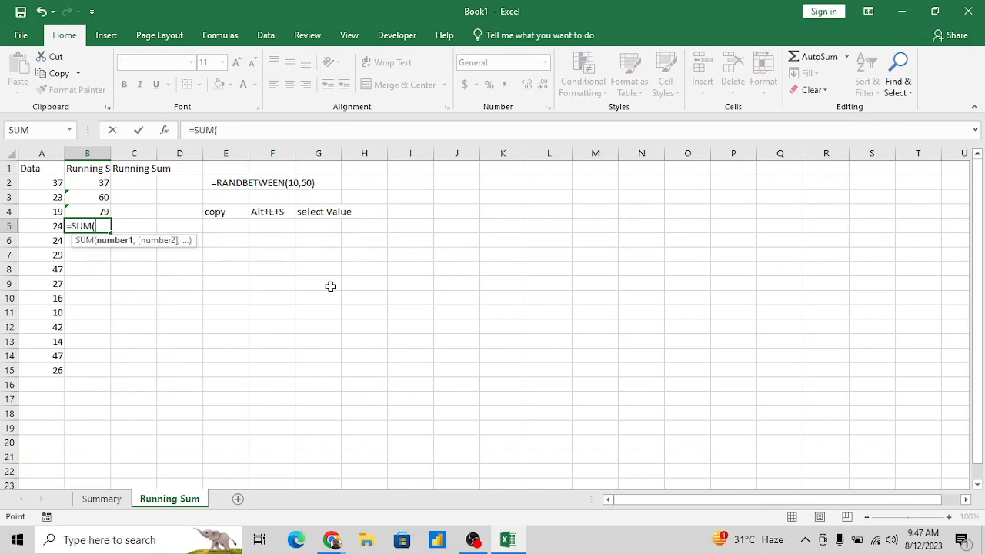
key("Left")
key("shift+Up")
key("shift+Up")
key("shift+Up")
key("Return")
- Insert a blank column before column C and head it Jugad in C1
key("Up")
key("Up")
key("Up")
key("Up")
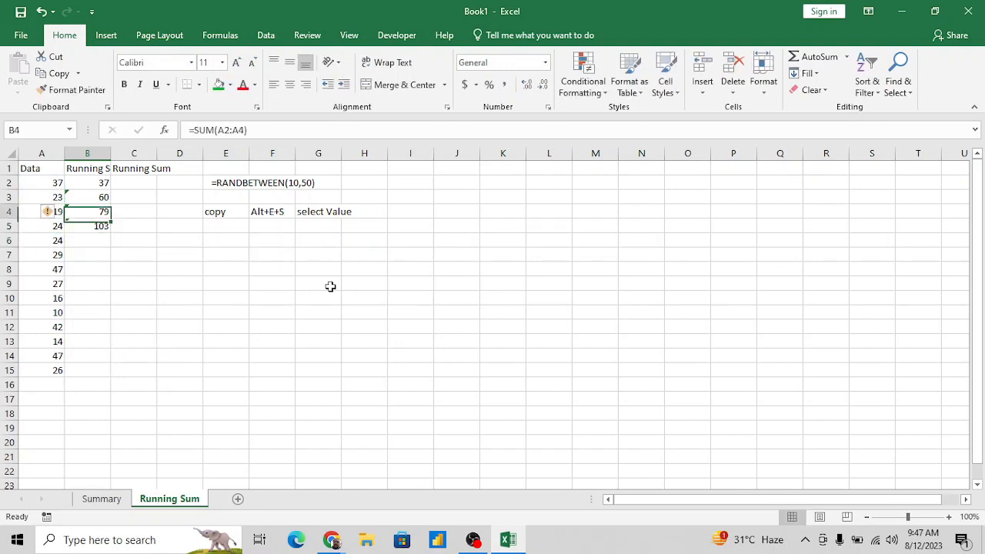
key("Up")
key("Right")
key("ctrl+space")
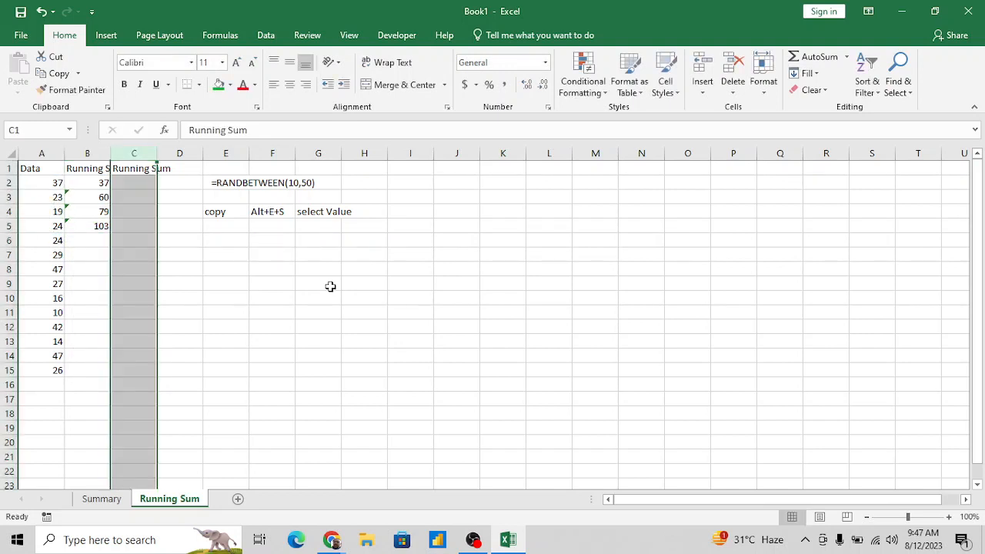
key("ctrl+shift+plus")
key("Left")
key("Right")
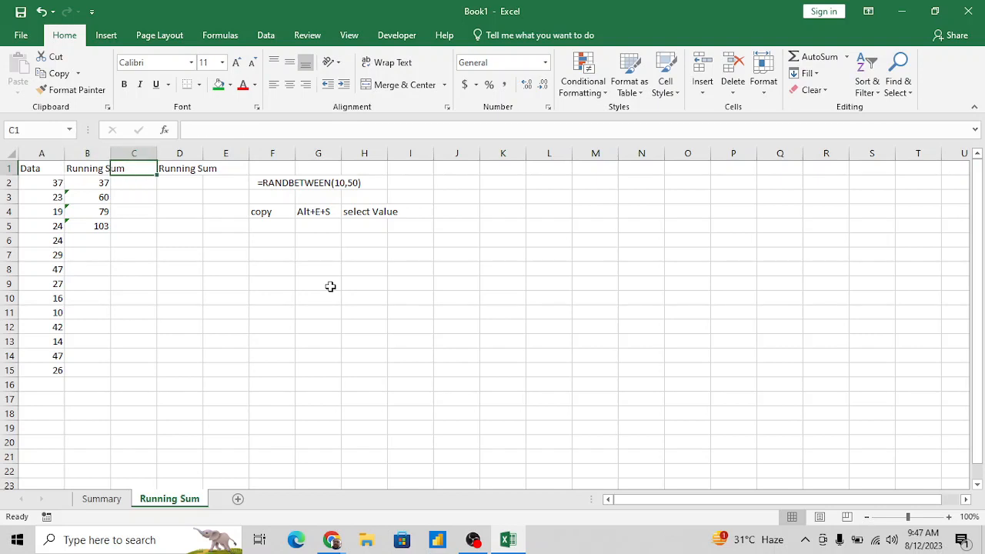
type("Jugad")
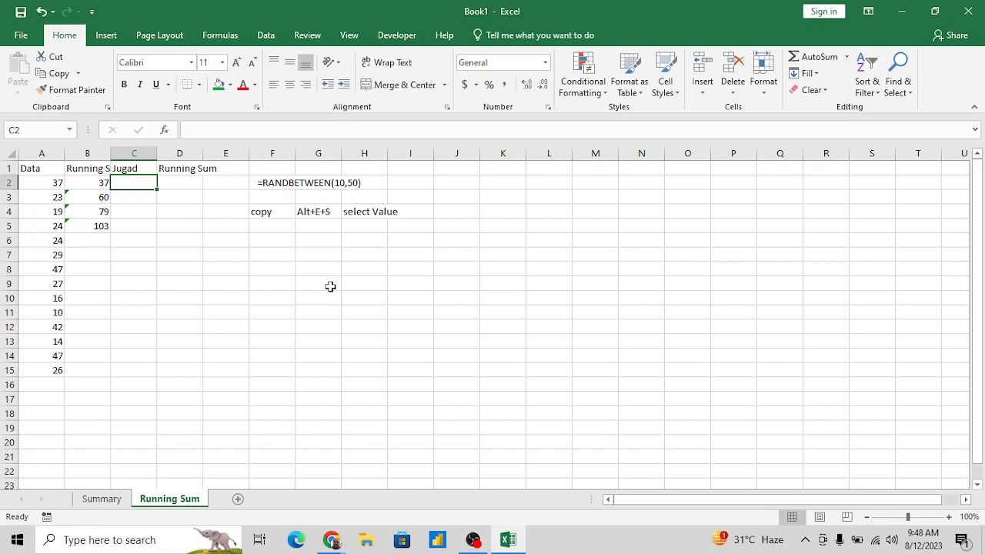
- Enter the formula =A2 in C2 as the first value of the Jugad column
type("=")
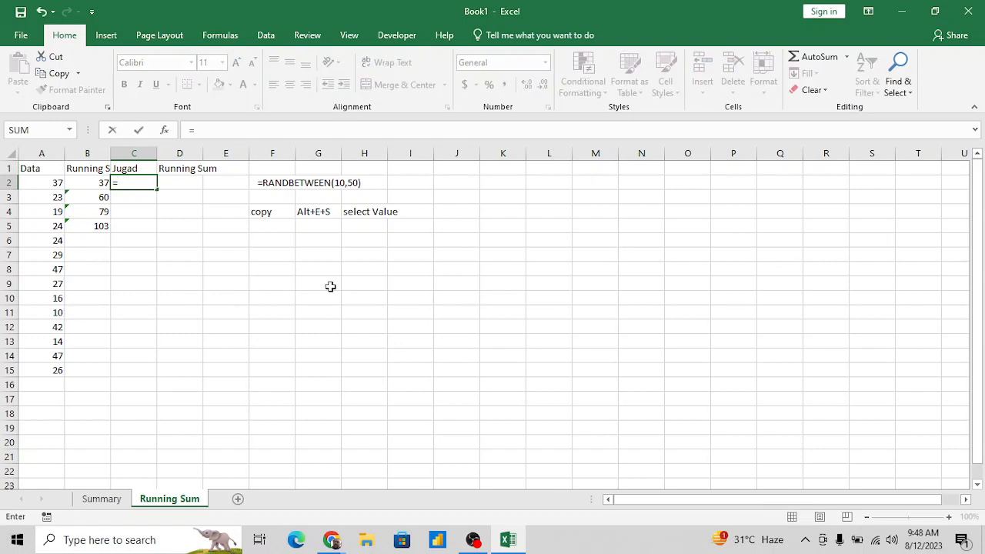
key("Left")
key("Left")
key("Return")
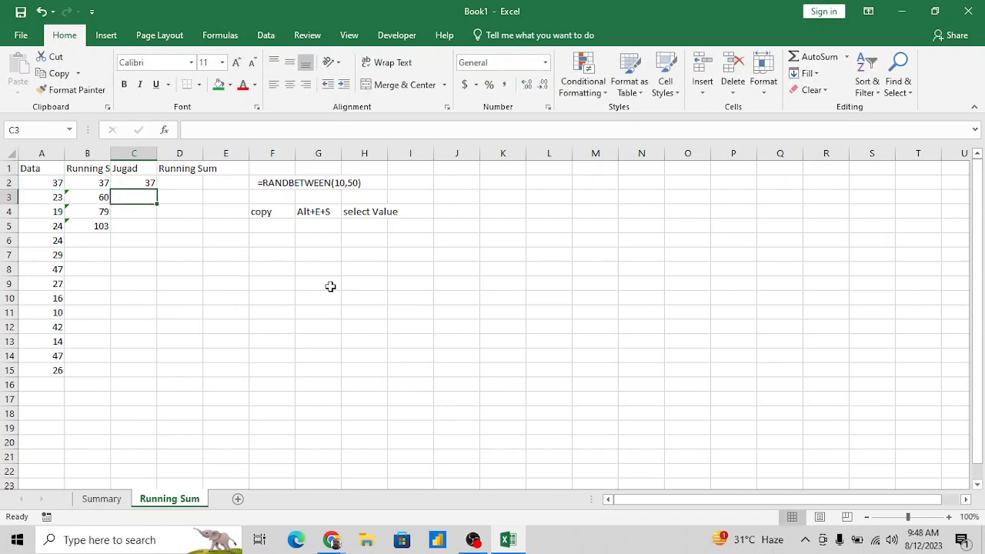
- Enter the formula =A3+C2 in C3 to add the current data value to the previous total
type("=")
key("Left")
key("Left")
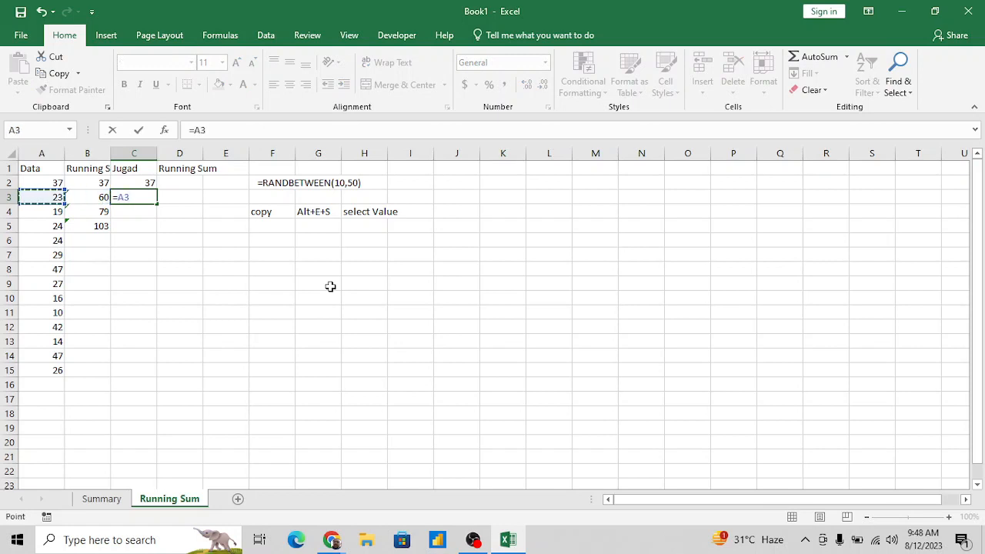
type("+")
key("Up")
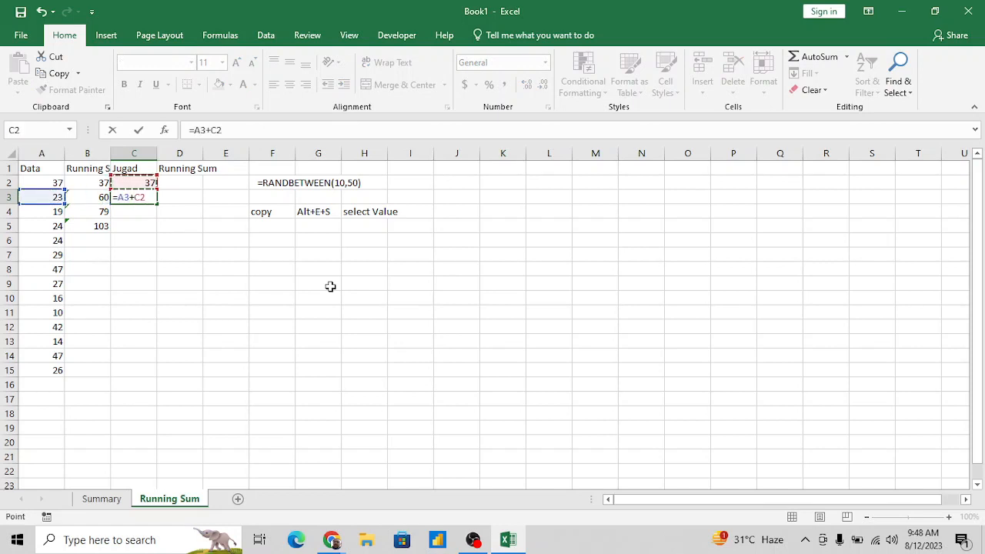
key("Return")
- Fill the C3 formula down the Jugad column through C8
key("Up")
key("shift+Down")
key("shift+Down")
key("shift+Down")
key("shift+Down")
key("shift+Down")
key("shift+Down")
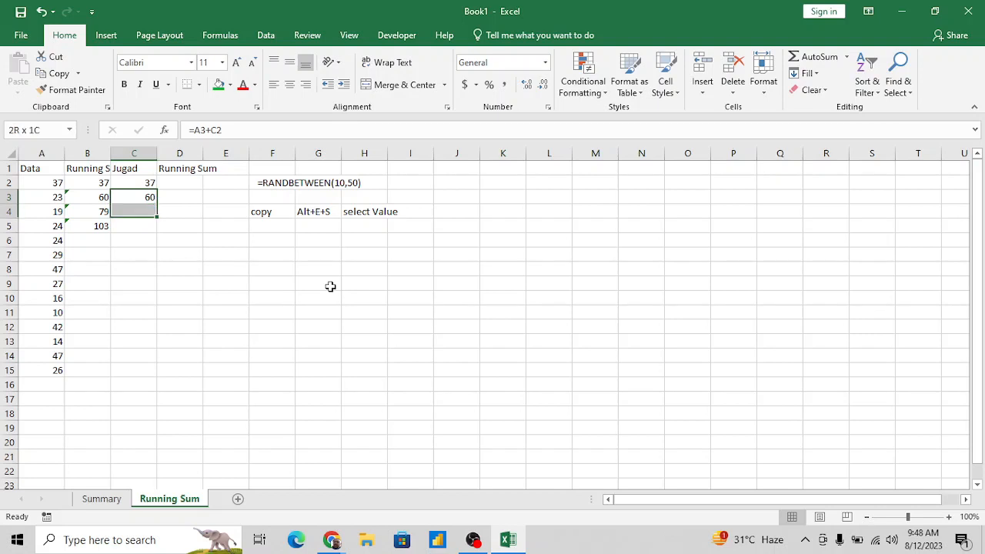
key("shift+Down")
key("shift+Down")
key("shift+Down")
key("shift+Down")
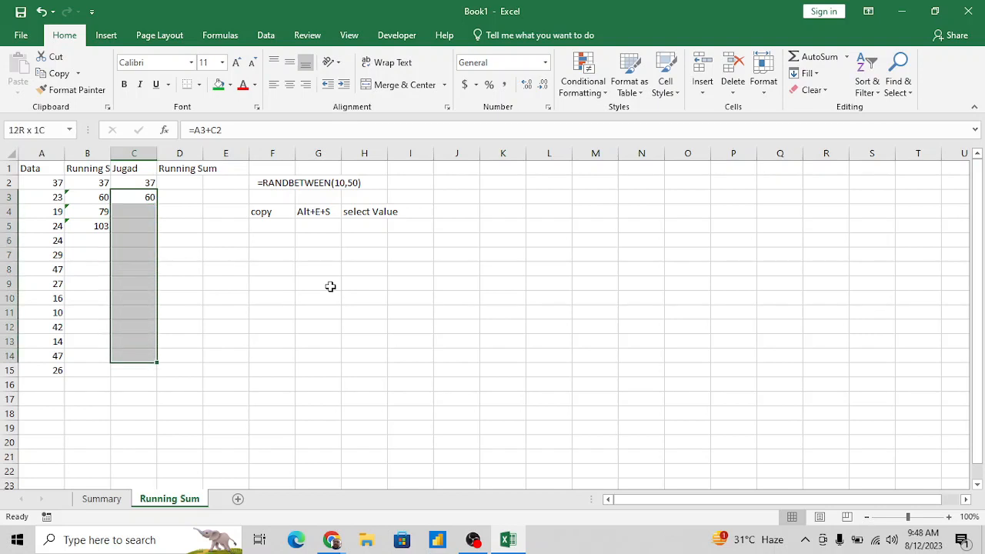
key("shift+Up")
key("shift+Up")
key("shift+Up")
key("shift+Up")
key("shift+Up")
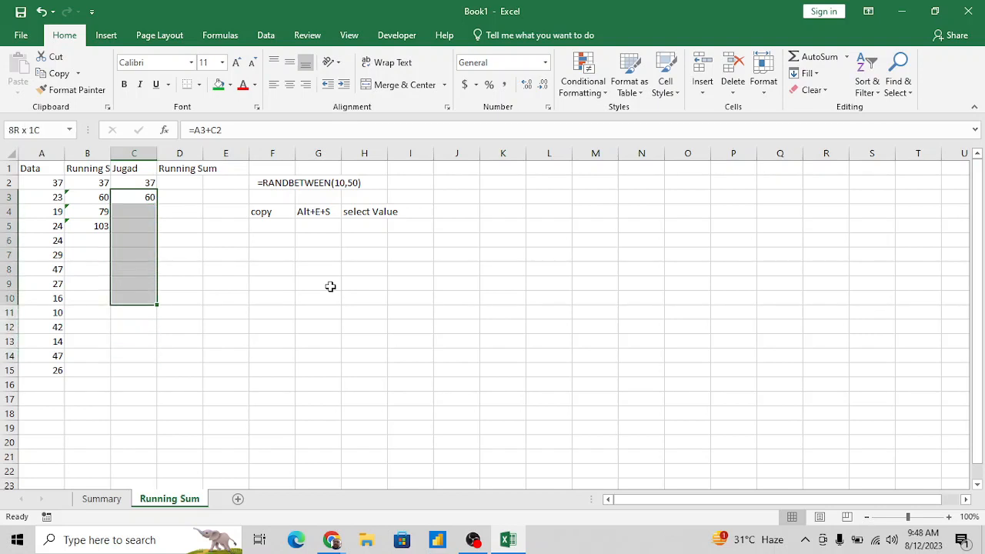
key("ctrl+d")
- Examine which cells the filled formulas in C4 and C5 refer to
key("Up")
key("Down")
key("Down")
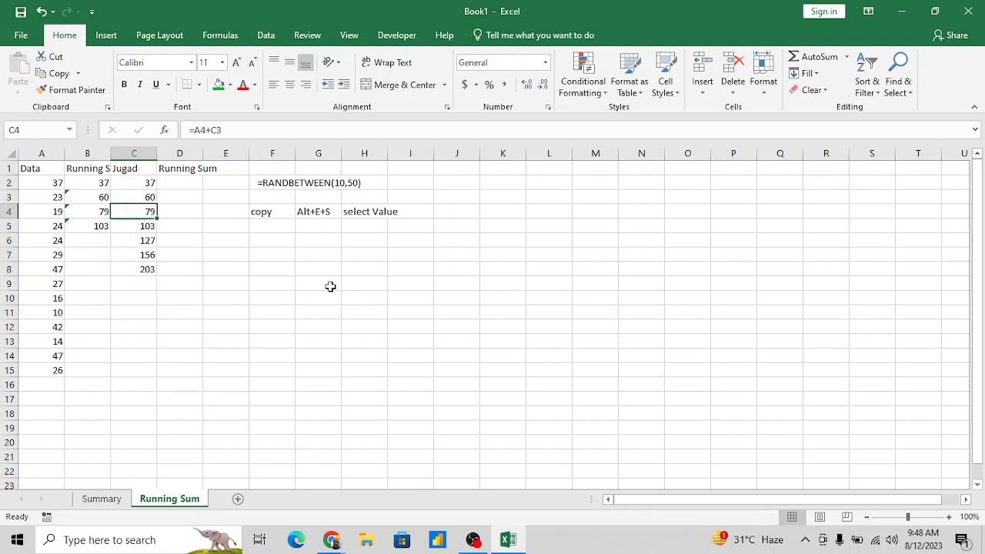
left_click(269, 129)
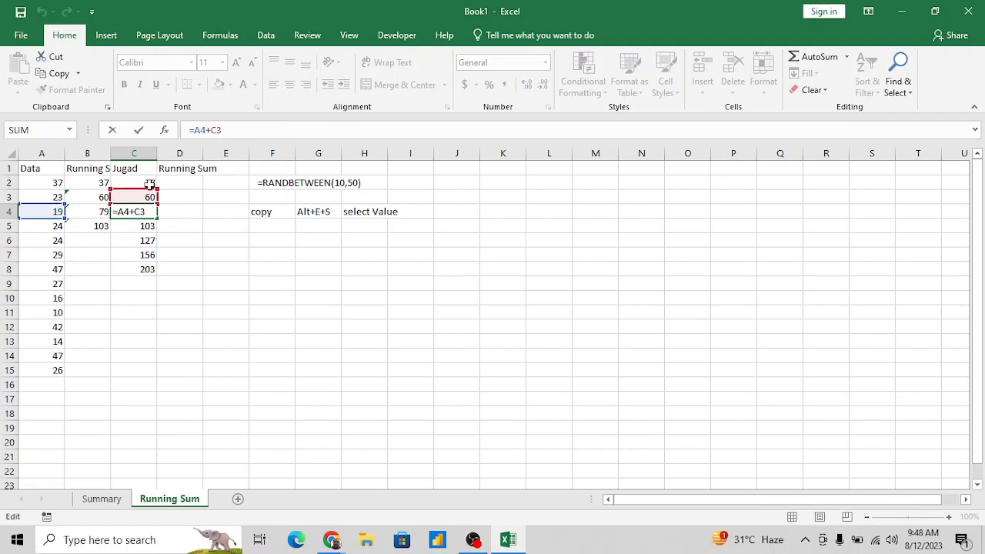
key("Return")
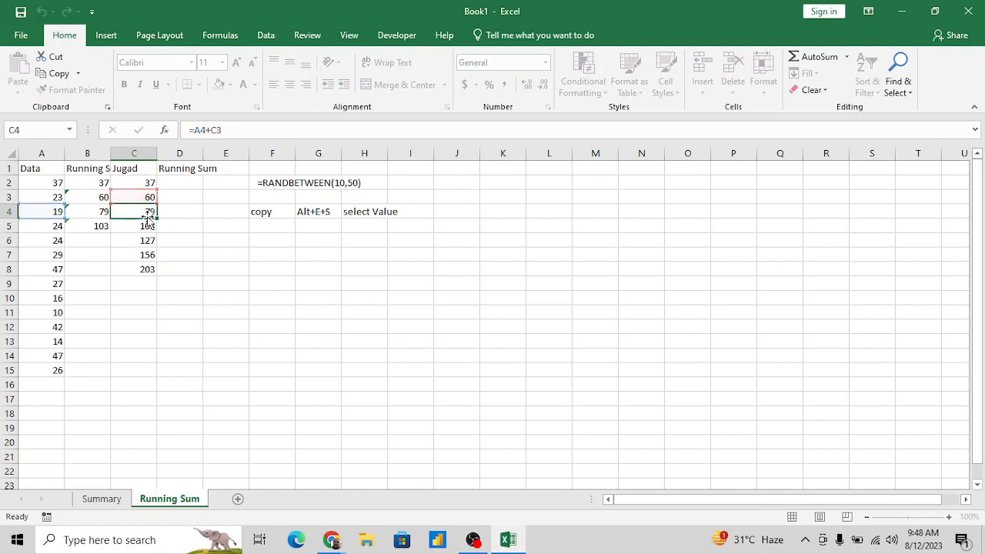
left_click(271, 131)
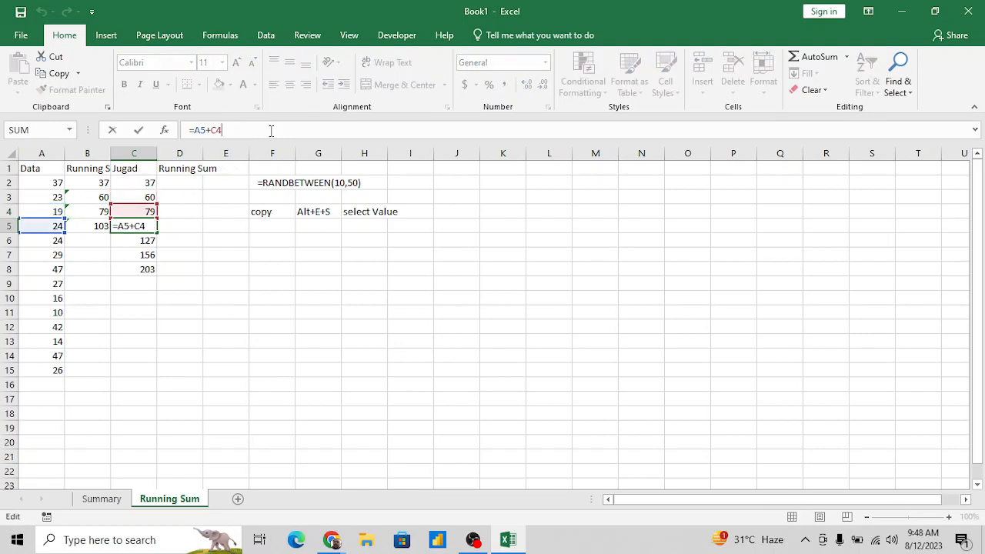
key("Escape")
- Fill the C8 formula down through C15, the last row of the data
key("Left")
key("Left")
key("ctrl+Down")
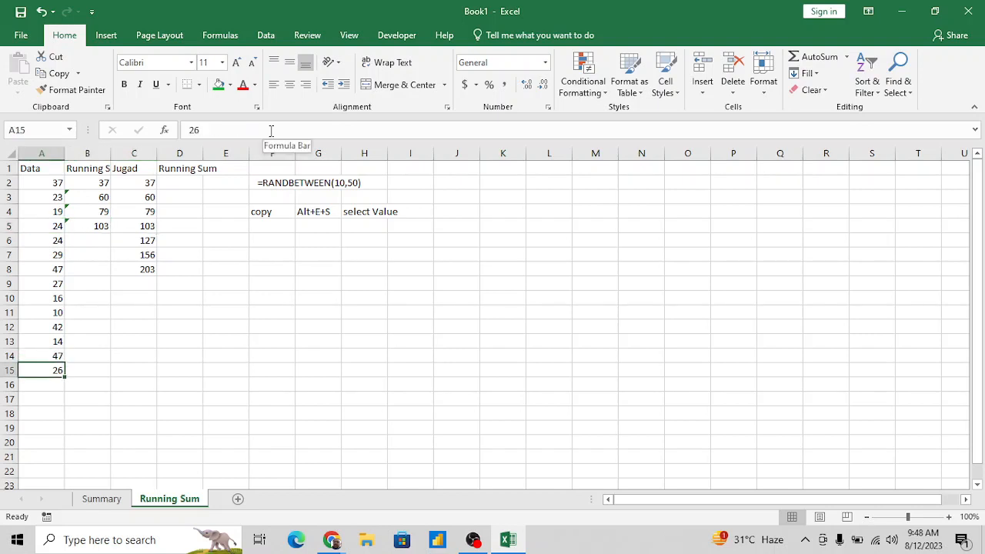
key("Right")
key("Right")
key("ctrl+shift+Up")
key("ctrl+d")
key("Down")
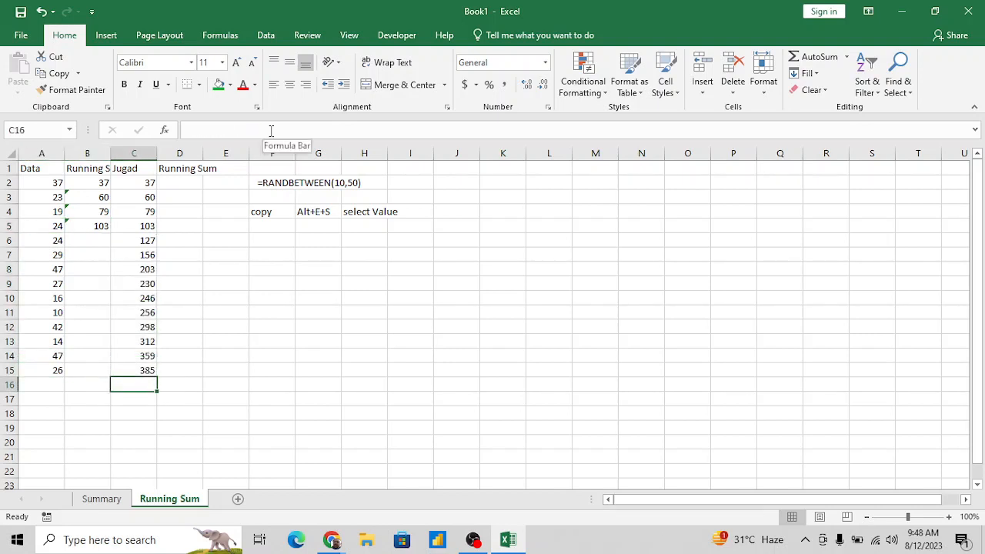
- Enter the formula =SUM(A2:A2) in D2 under the second Running Sum heading
key("Up")
key("ctrl+Up")
key("Down")
key("Right")
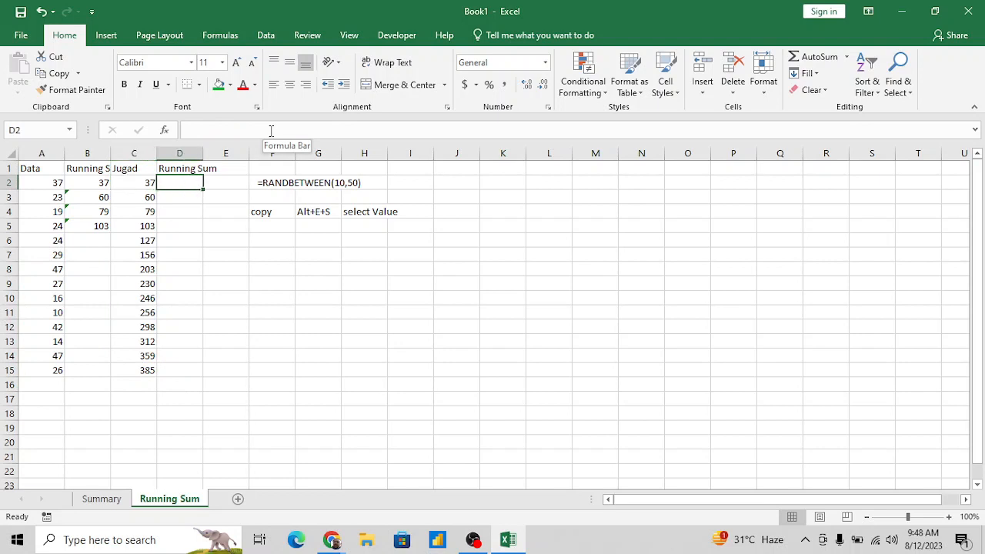
type("=sum")
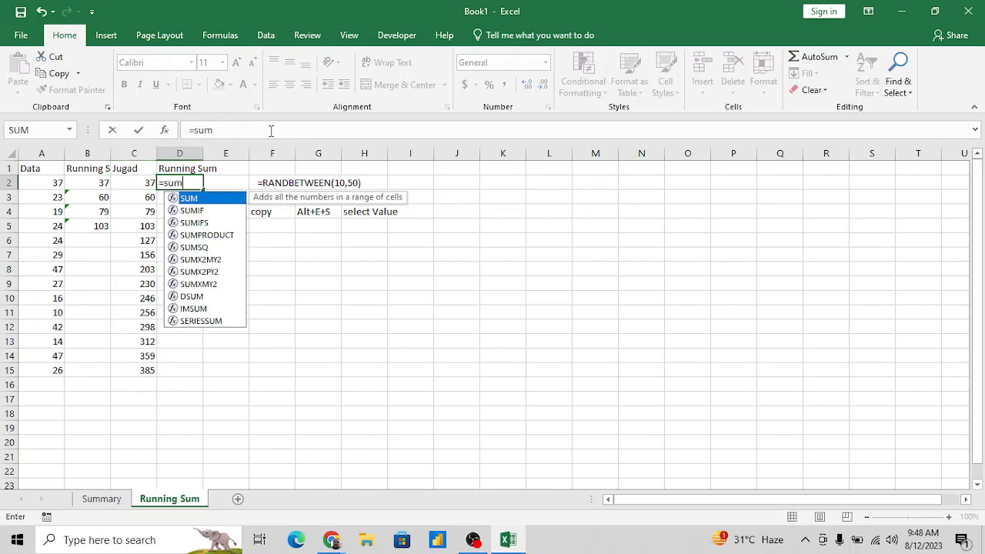
key("Tab")
key("Left")
key("Left")
key("Left")
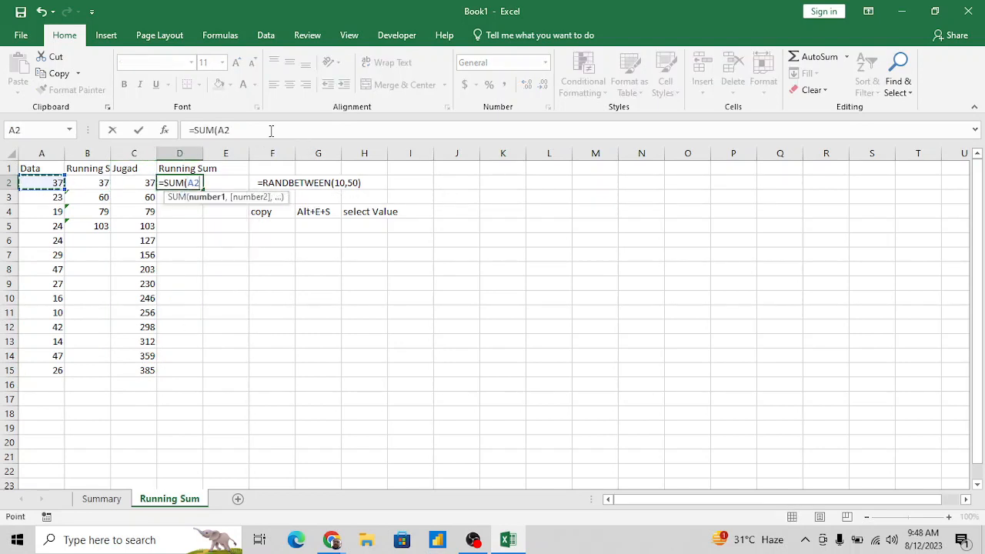
key("F8")
type(")")
key("Return")
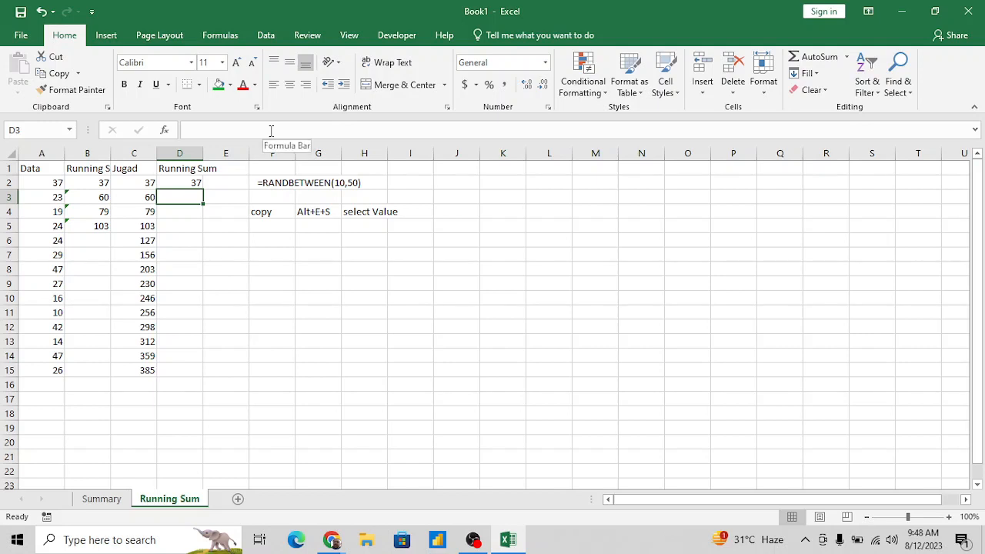
- Make the first reference of the D2 formula absolute so that it reads =SUM($A$2:A2)
key("Up")
left_click(223, 128)
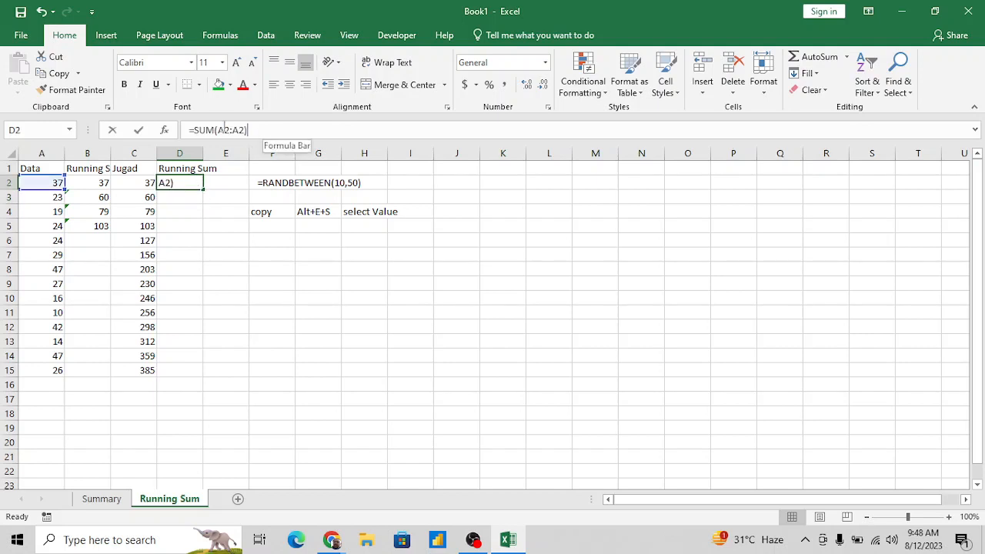
double_click(223, 128)
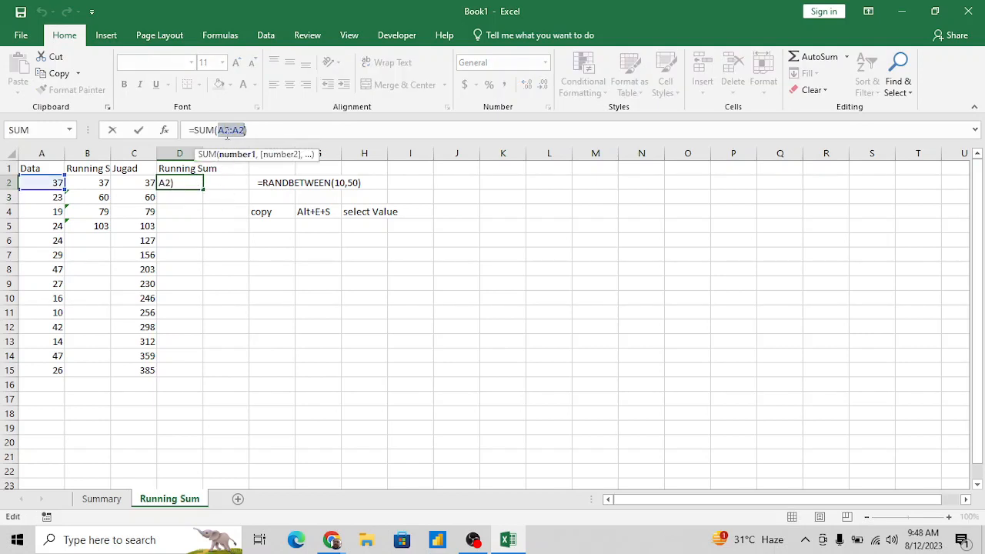
left_click(224, 131)
key("Left")
key("Left")
key("shift+Right")
key("shift+Right")
key("F4")
key("Return")
- Fill the expanding-range SUM formula from D2 down through D4
key("Up")
key("shift+Down")
key("shift+Down")
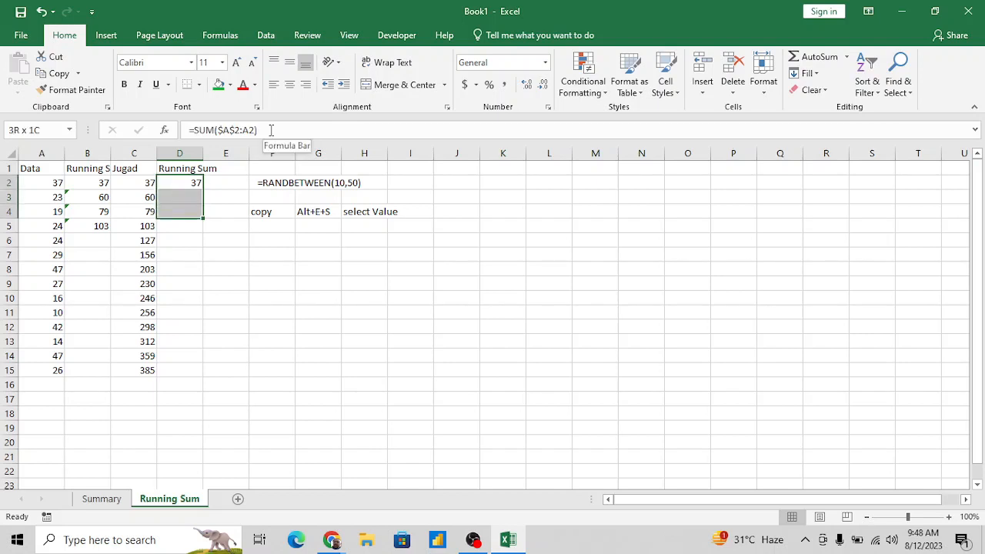
key("ctrl+d")
- Examine the ranges that the SUM formulas in D3 and D4 cover
key("Down")
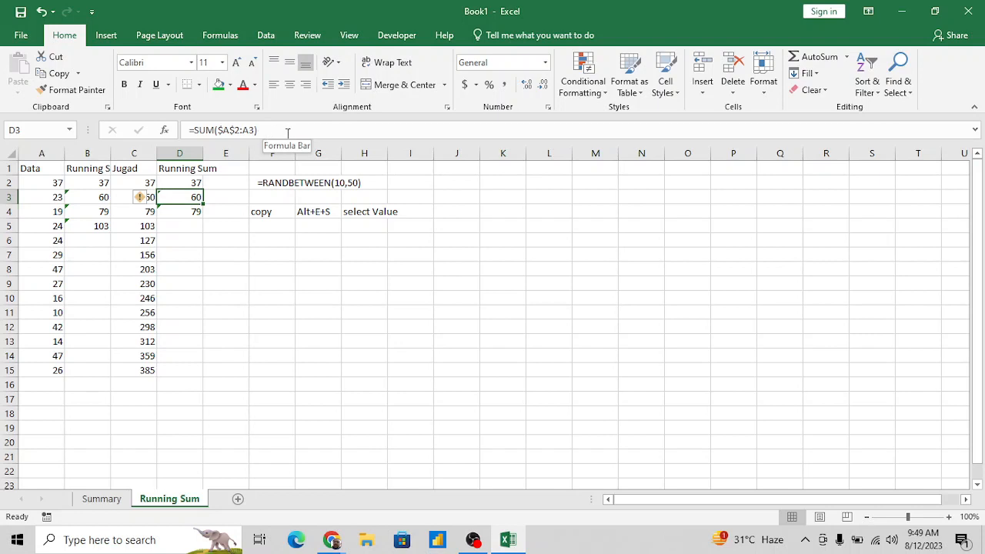
left_click(281, 131)
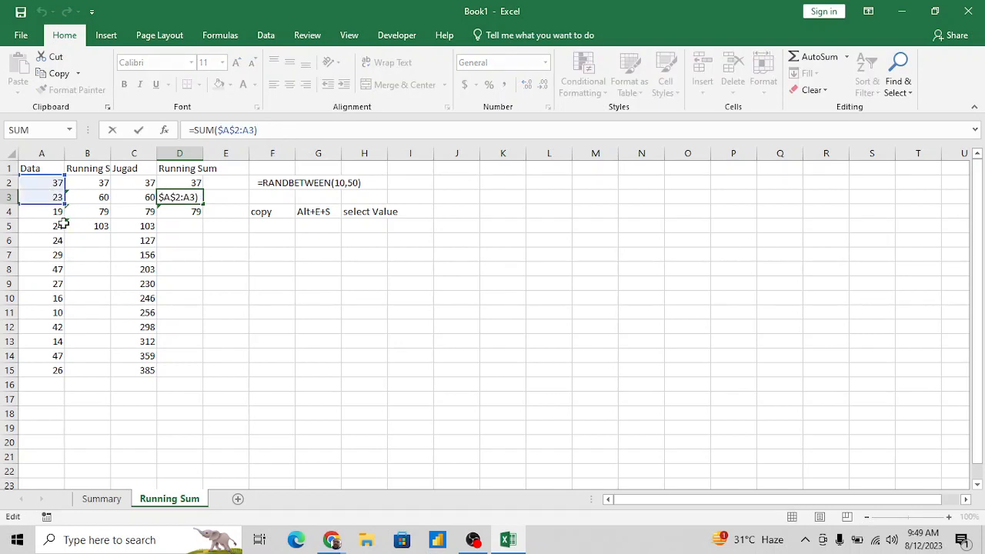
key("Return")
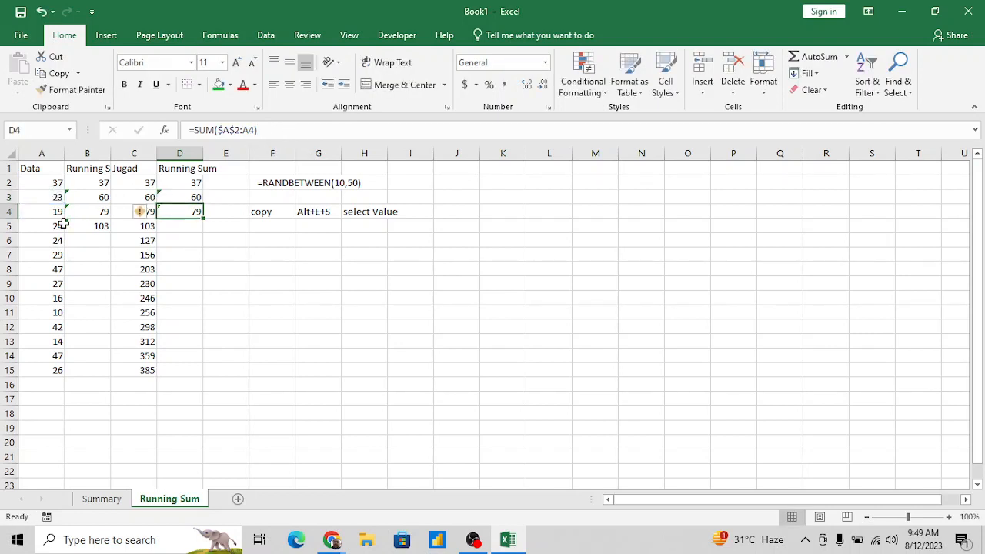
left_click(314, 131)
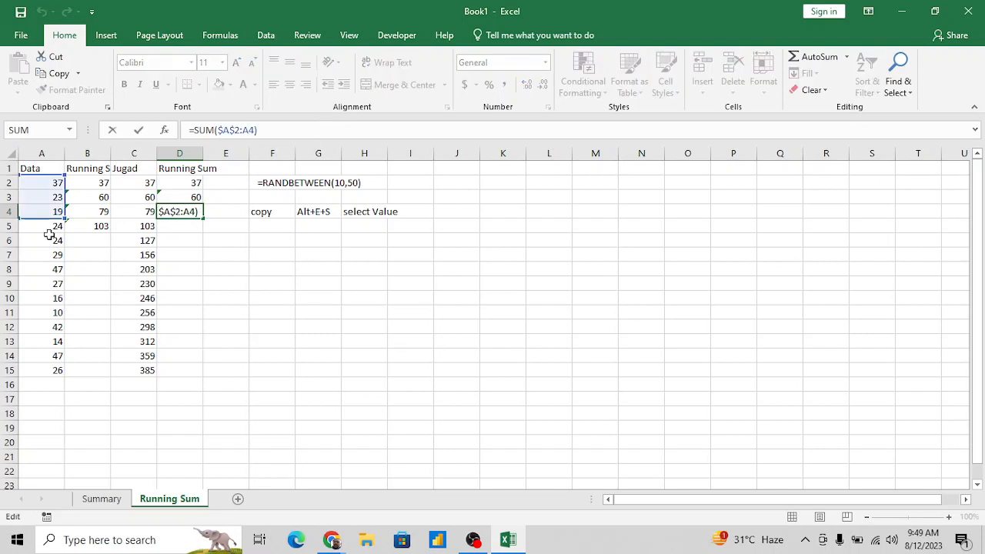
key("Return")
- Fill the D4 SUM formula down through D15, the last row of the data
key("Left")
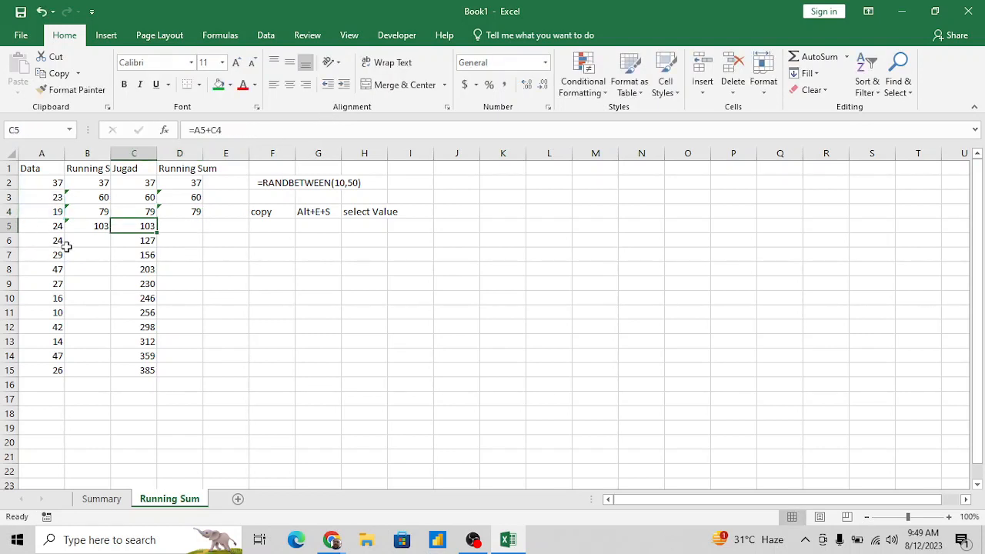
key("ctrl+Down")
key("Right")
key("ctrl+shift+Up")
key("ctrl+d")
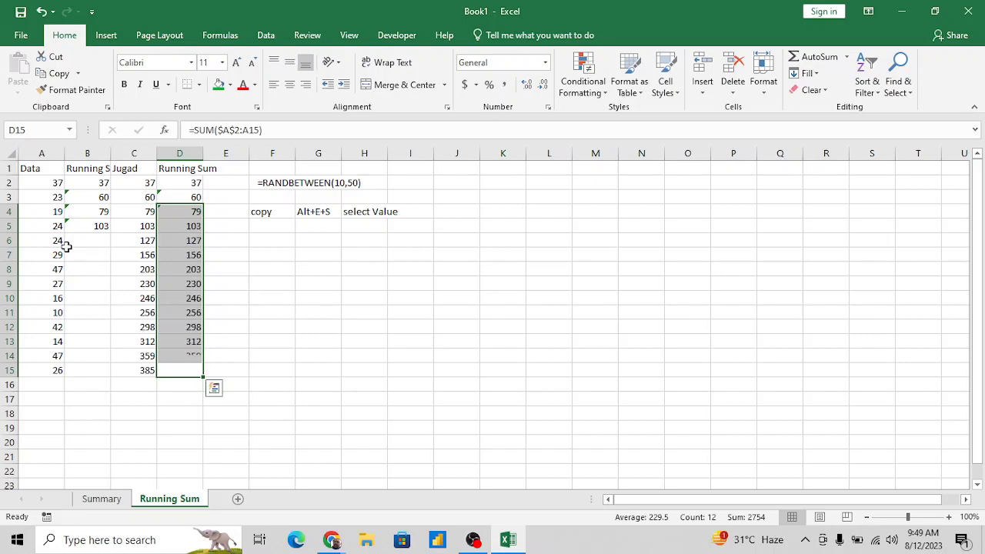
key("Up")
key("Right")
key("Up")
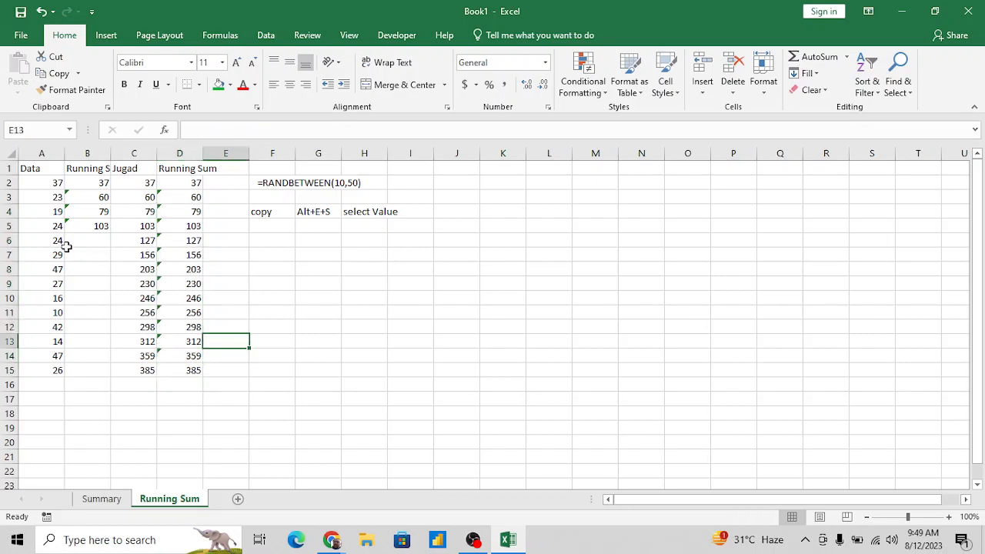
key("Up")
key("Up")
key("Up")
key("Up")
key("Up")
key("Up")
key("Up")
key("Right")
key("Right")
key("Down")
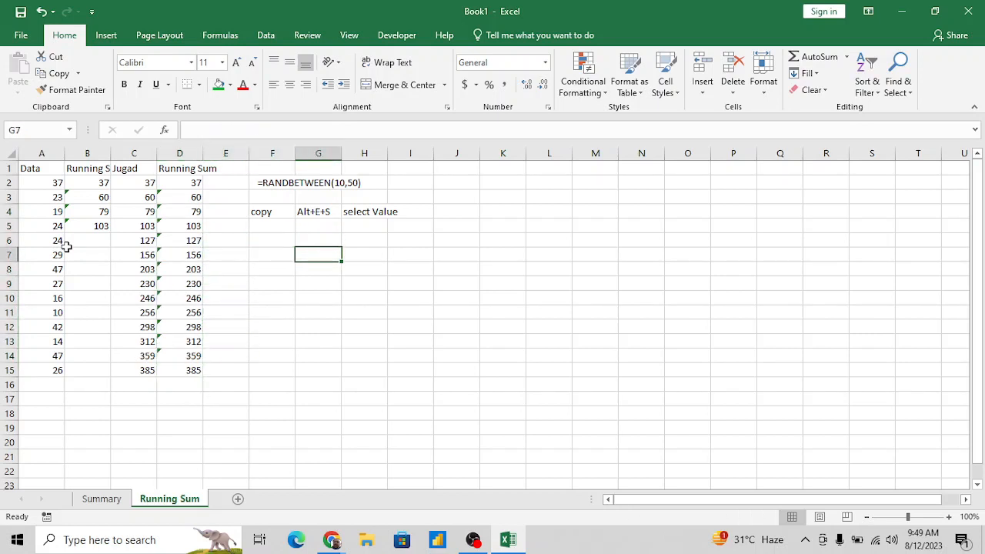
- Add a shortcut note with CTRL+D in G7 and its description Fill Down in H7
type("CTRL+")
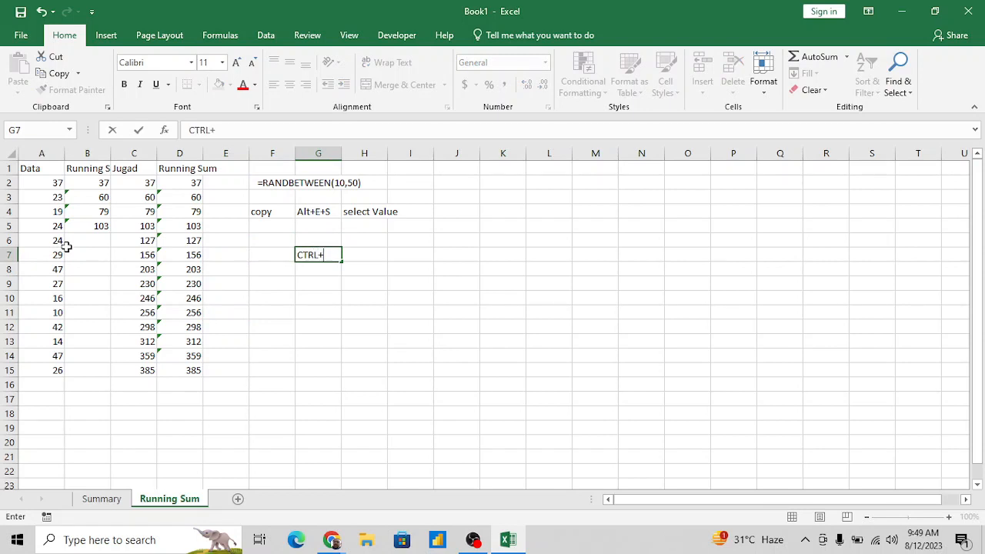
type("D")
key("Right")
type("Fill Down")
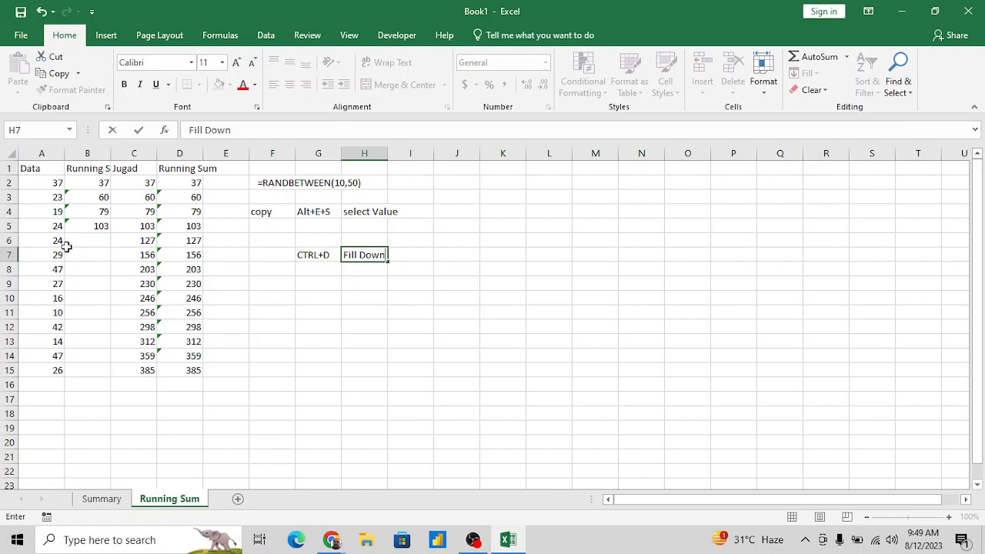
key("Return")
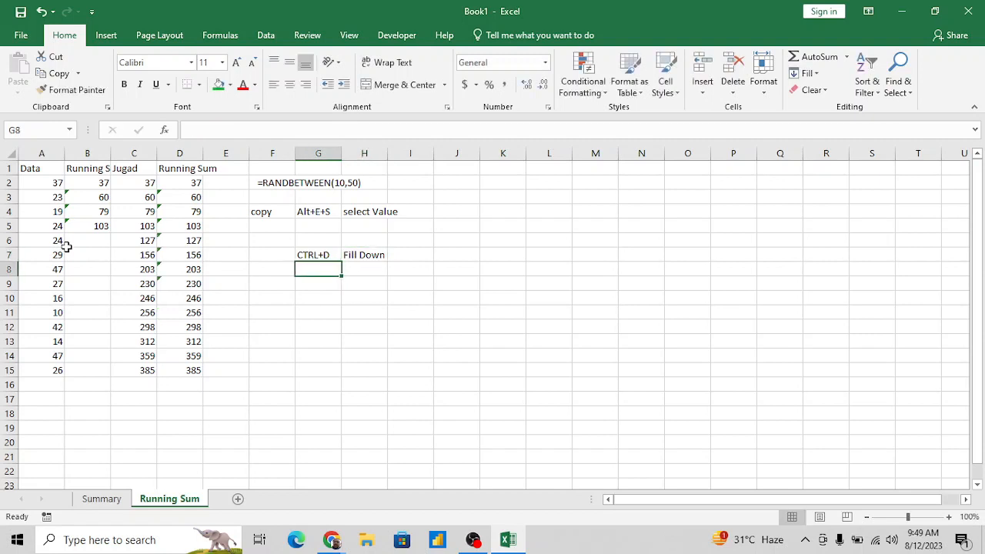
key("shift+Right")
key("shift+Right")
key("shift+Right")
key("shift+Right")
key("shift+Right")
key("shift+Right")
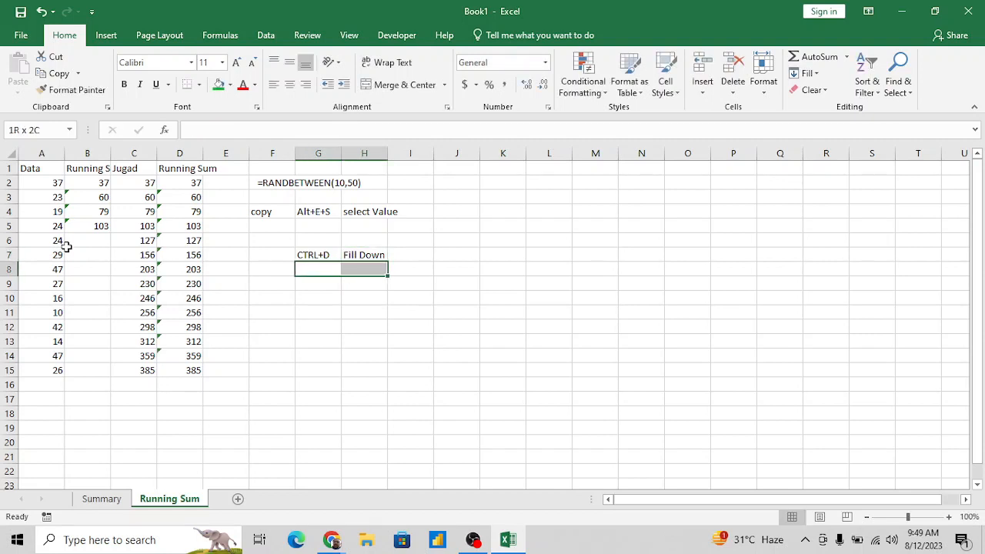
key("Left")
key("Right")
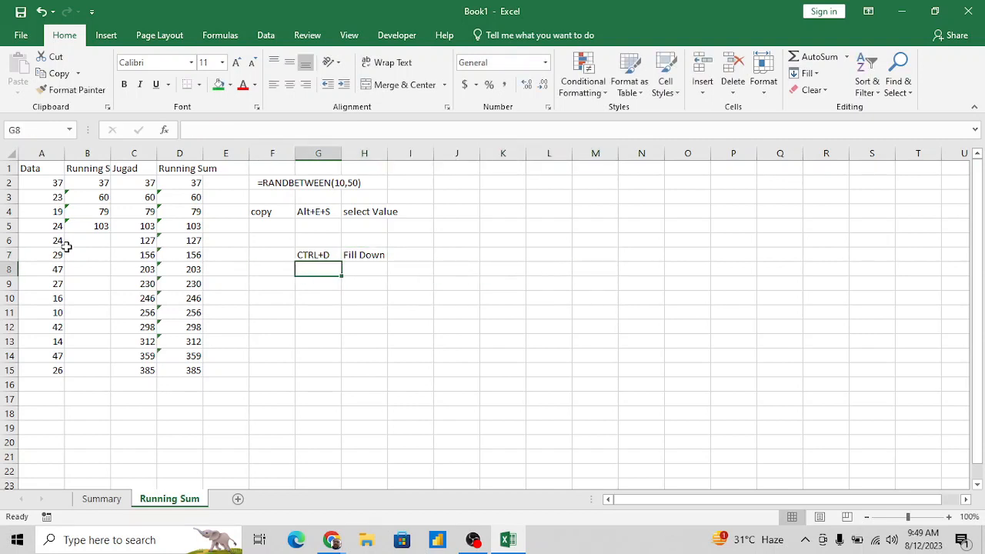
- Add a second shortcut note with CTRL+R in G8 and its description Fill right in H8
type("C")
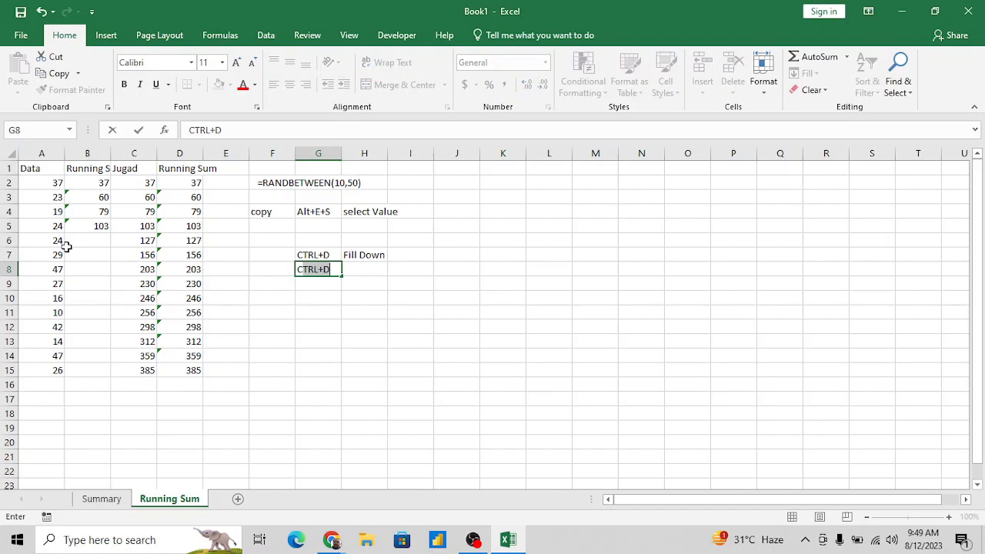
key("Escape")
key("ctrl+d")
key("F2")
key("BackSpace")
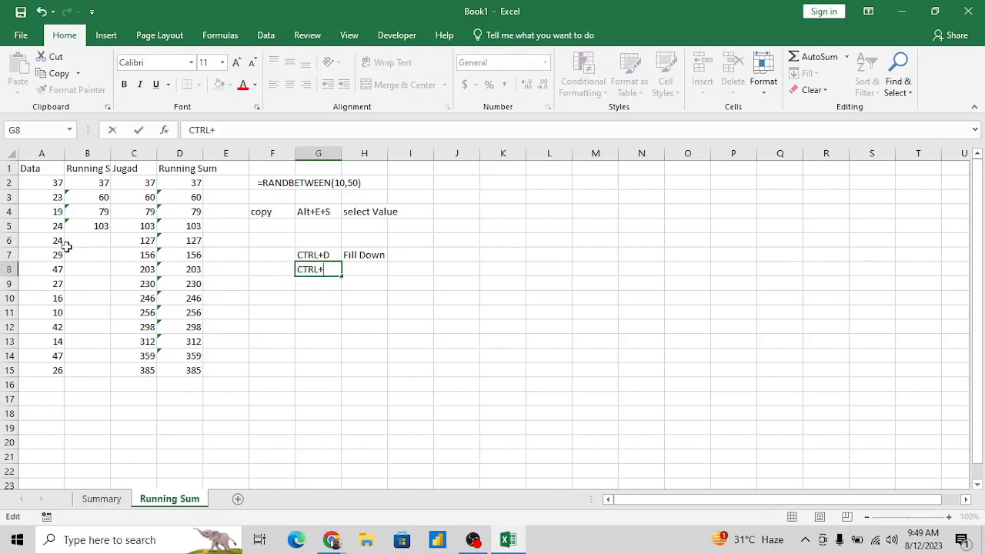
type("R")
key("Tab")
type("Fill")
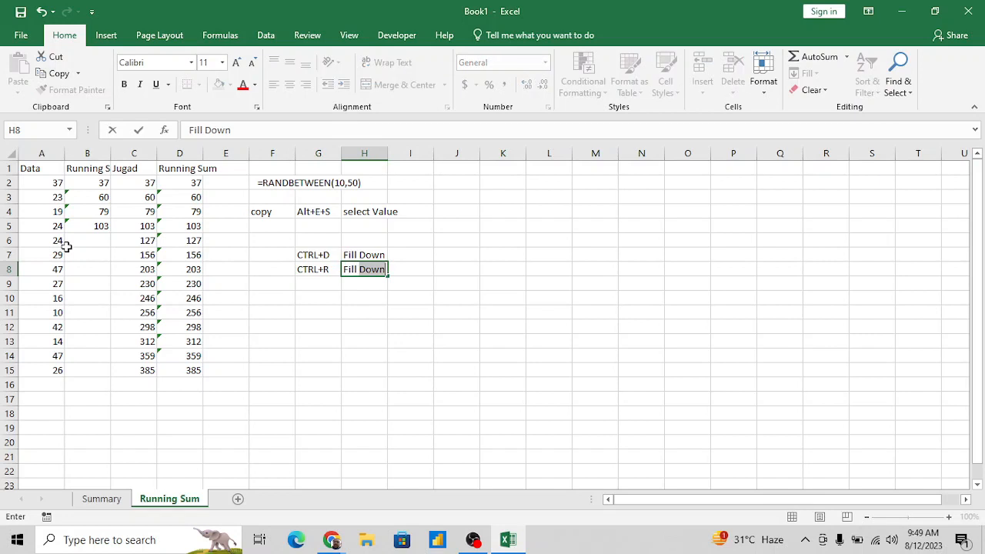
type(" right")
key("Return")
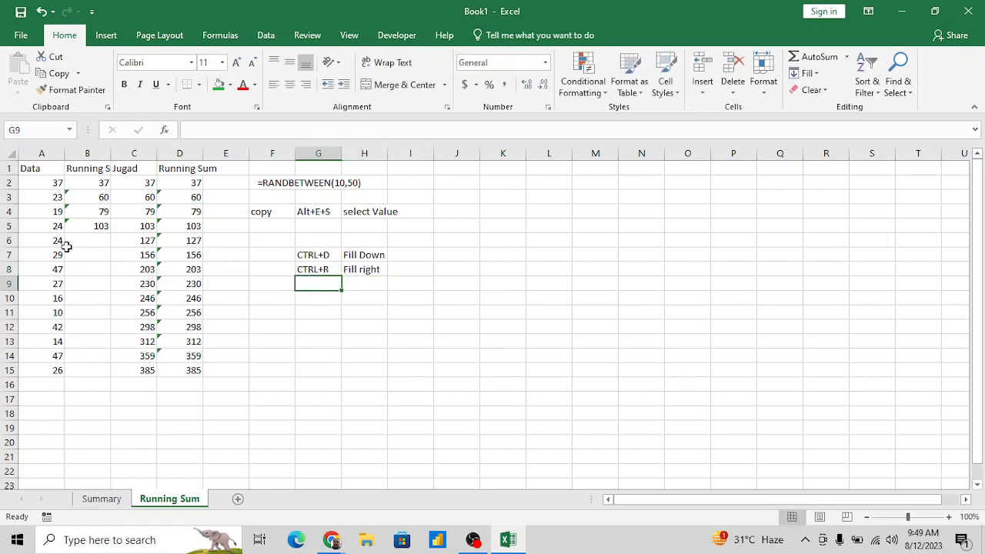
- Capitalize the second word of the H8 note so that it reads Fill Right
key("Up")
key("Right")
key("F2")
key("Left")
key("Left")
key("Left")
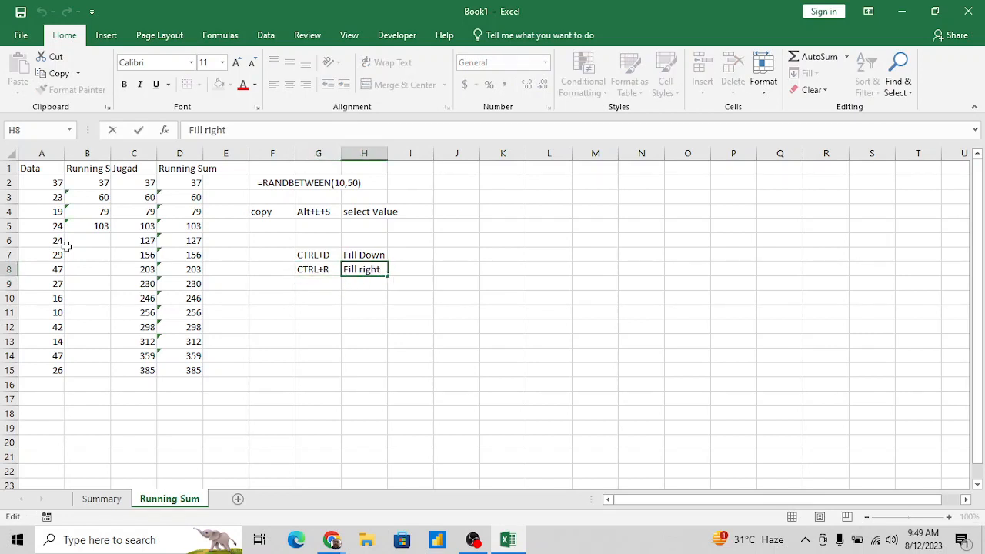
key("Left")
key("BackSpace")
type("R")
key("Return")
key("Left")
key("Left")
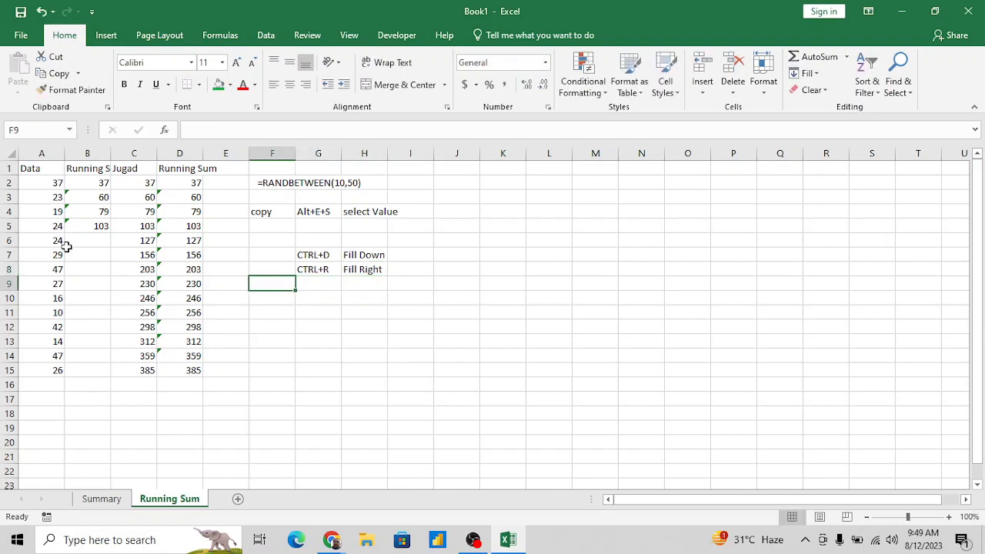
key("Left")
key("Left")
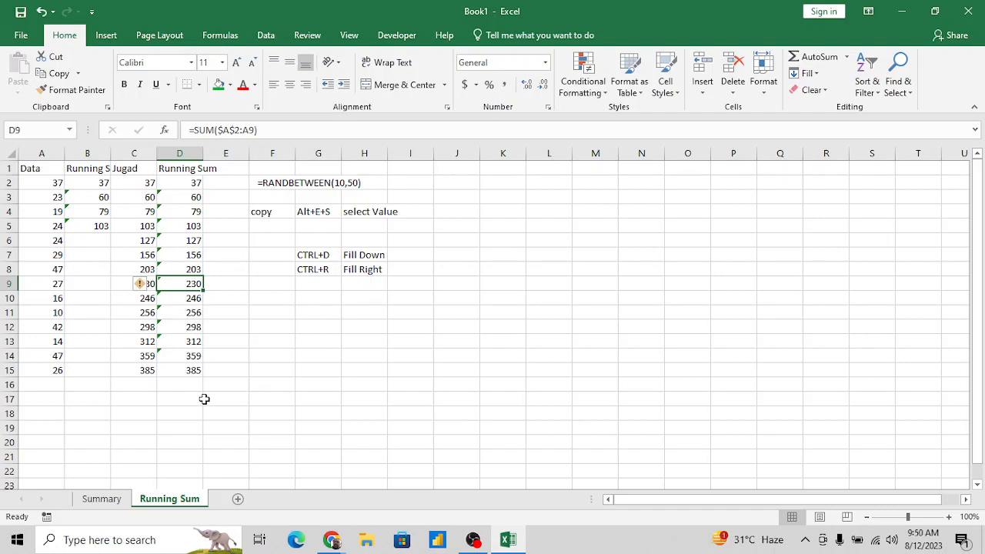
- Add a new worksheet and name it Sum of Text value
left_click(238, 498)
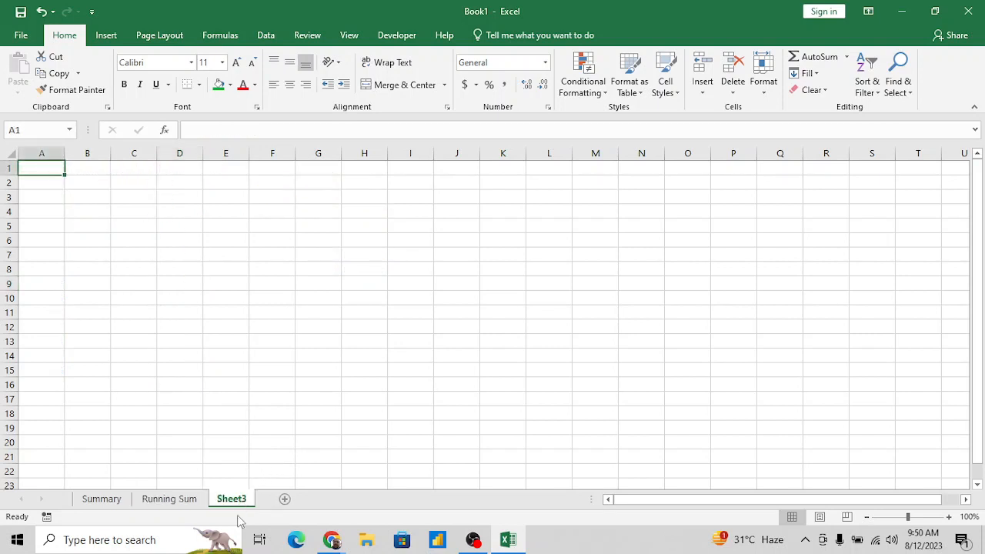
double_click(235, 499)
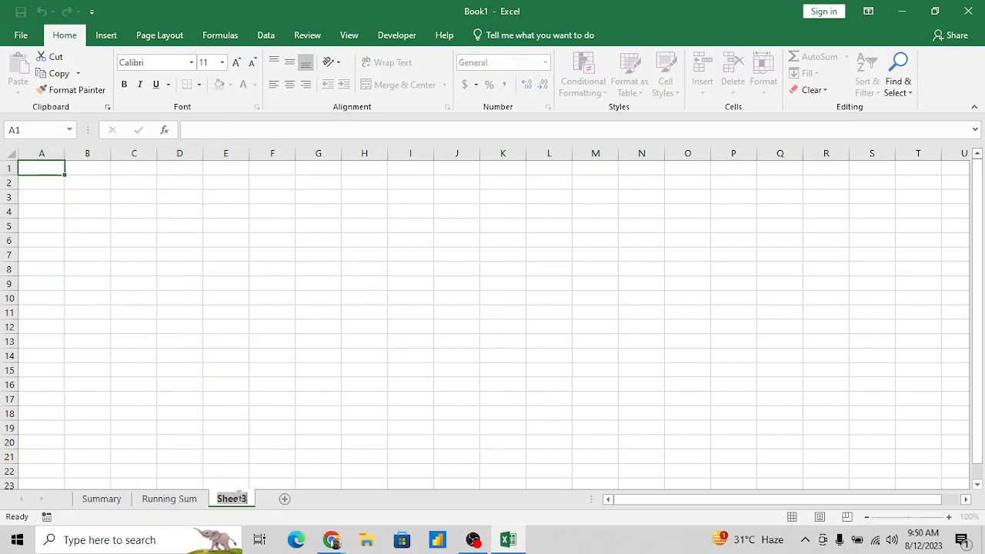
type("Sum")
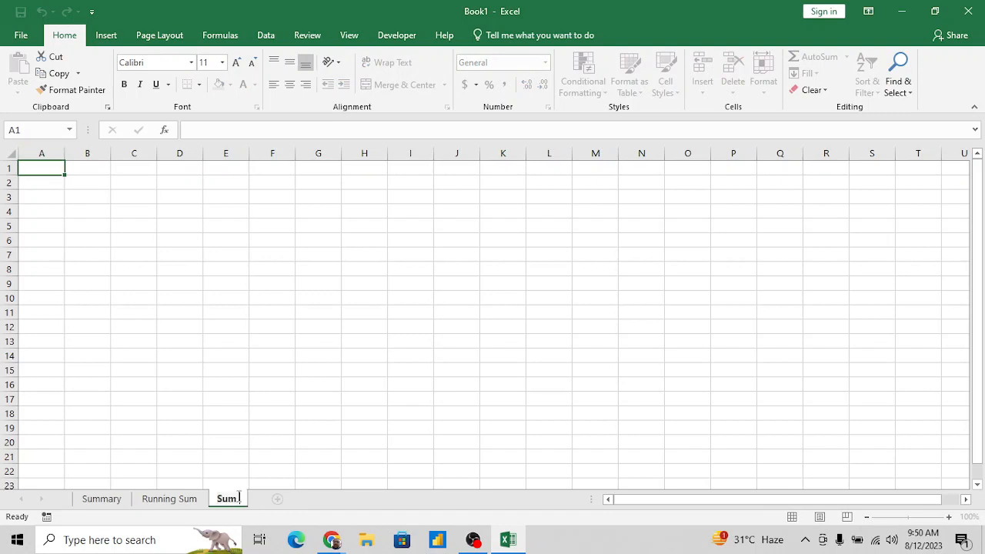
type(" of Text value")
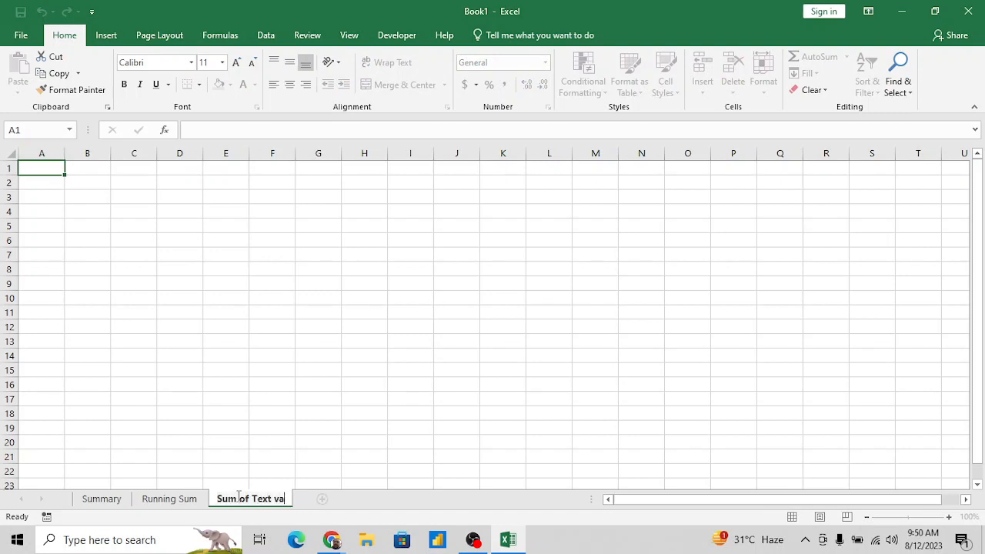
key("Return")
- Enter the heading Data in A1 and the apostrophe-prefixed text numbers 50, 10, 30, 20 and 50 in A2:A6
type("Data")
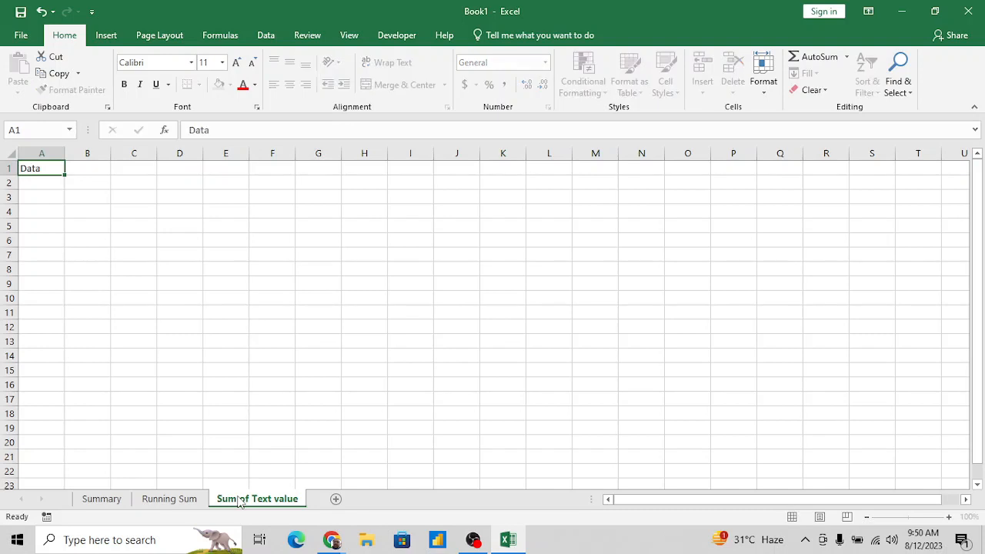
key("Return")
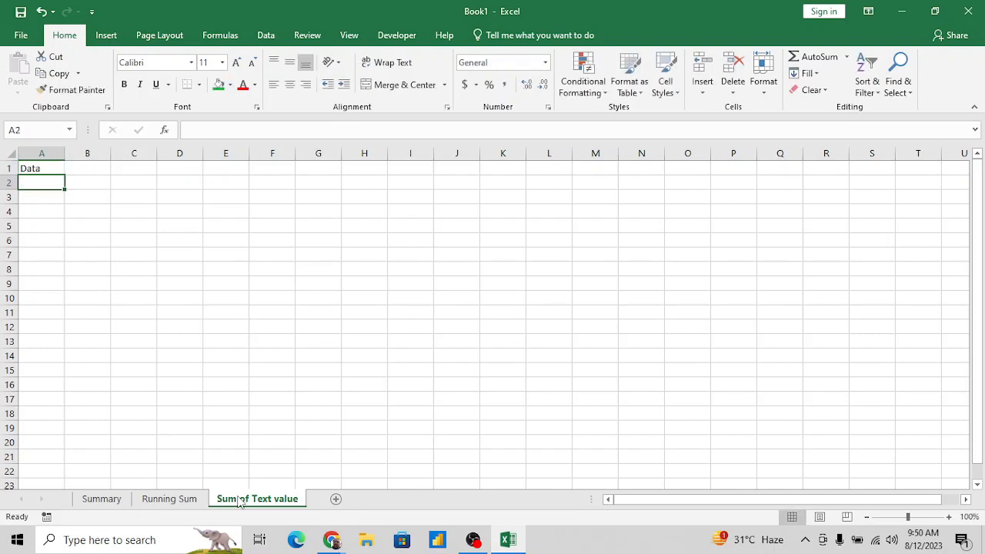
type("50")
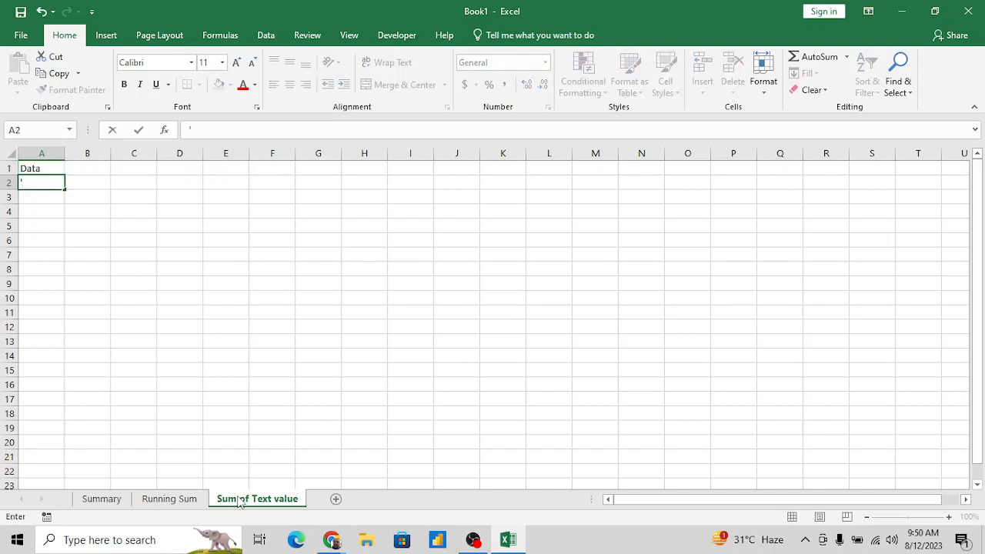
key("Return")
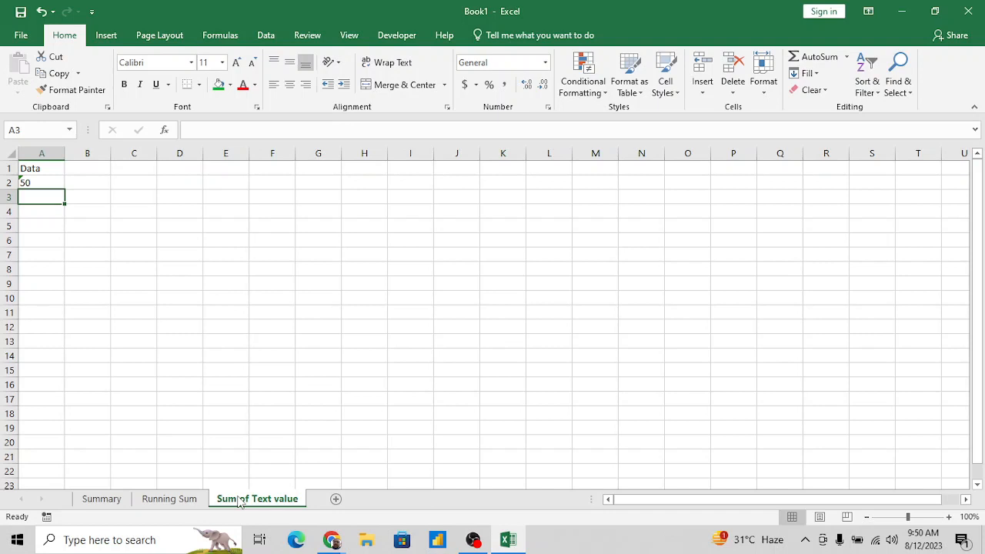
type("'10")
key("Return")
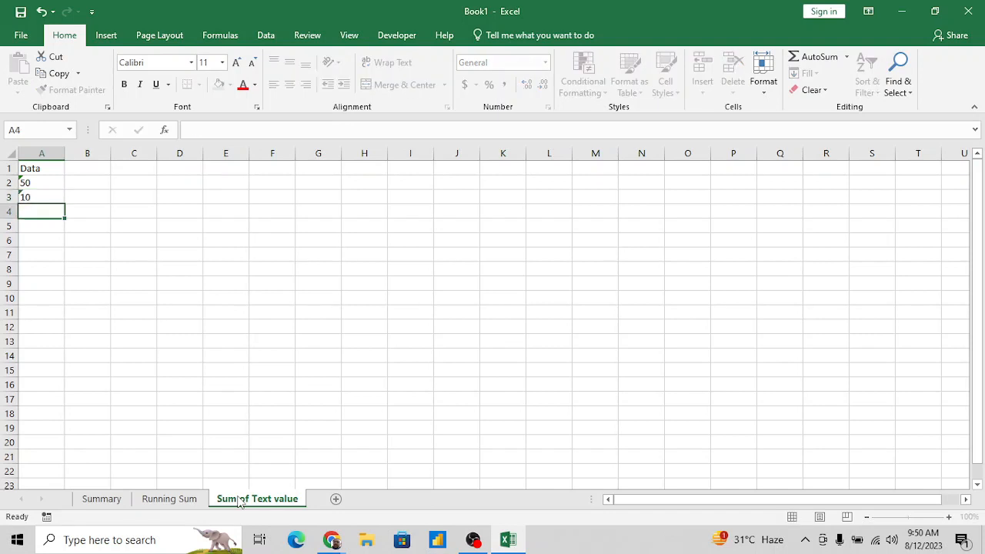
type("'30")
key("Return")
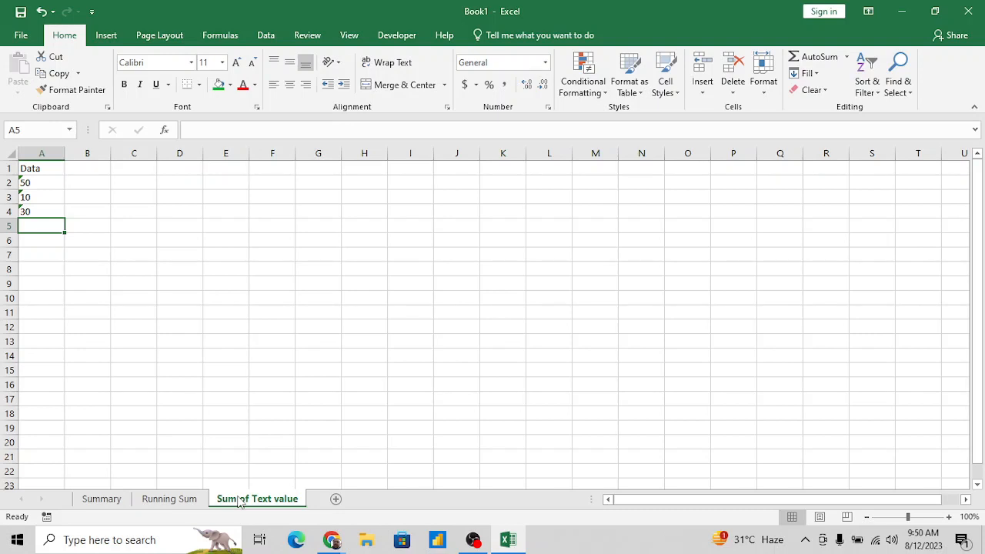
type("'20")
key("Return")
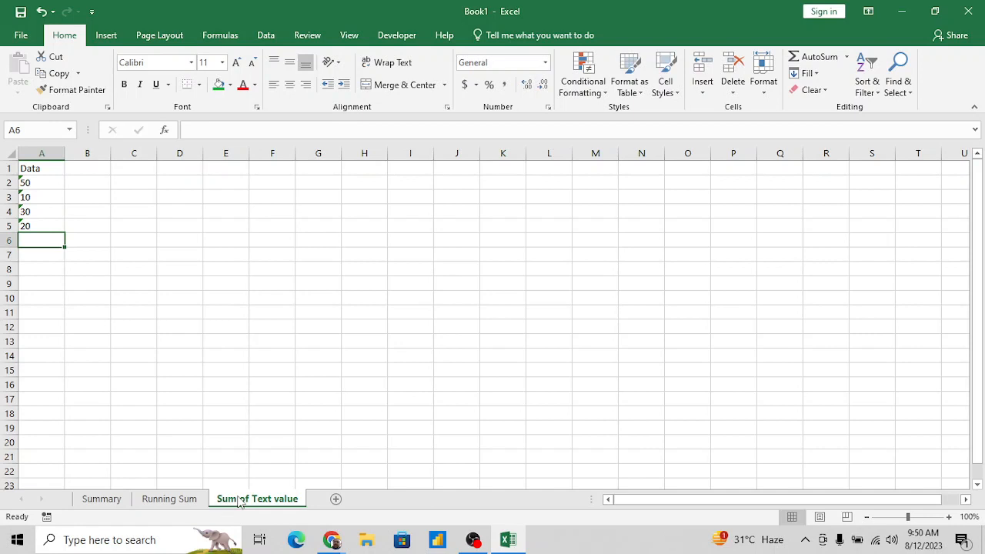
type("'")
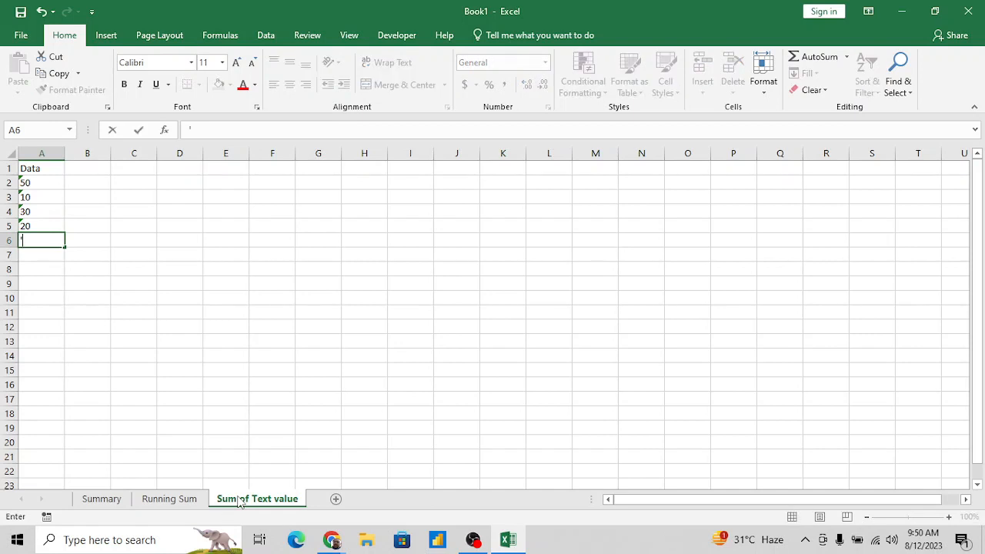
type("50")
key("Return")
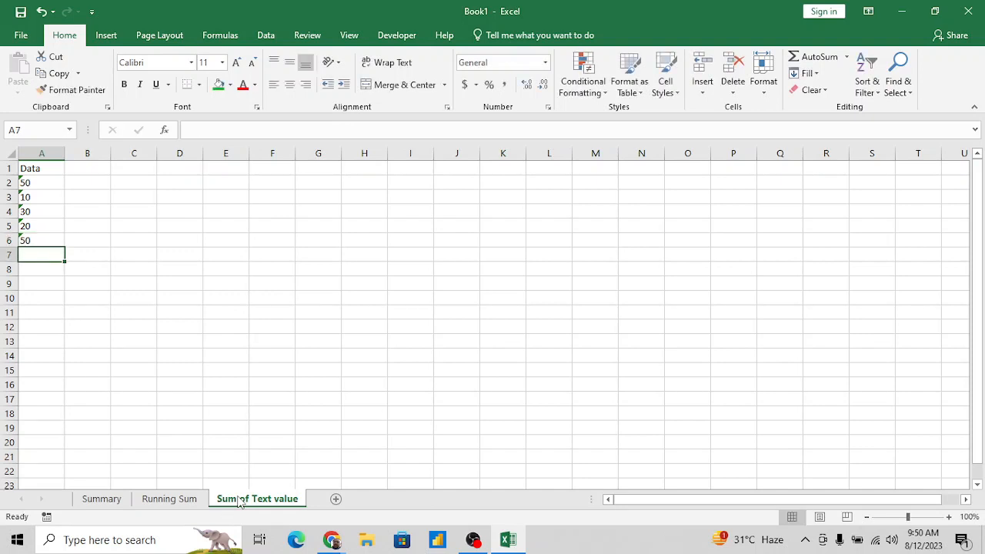
- Try to total the text numbers in A7 with =SUM(A2:A6)
type("=sum")
key("Tab")
key("Up")
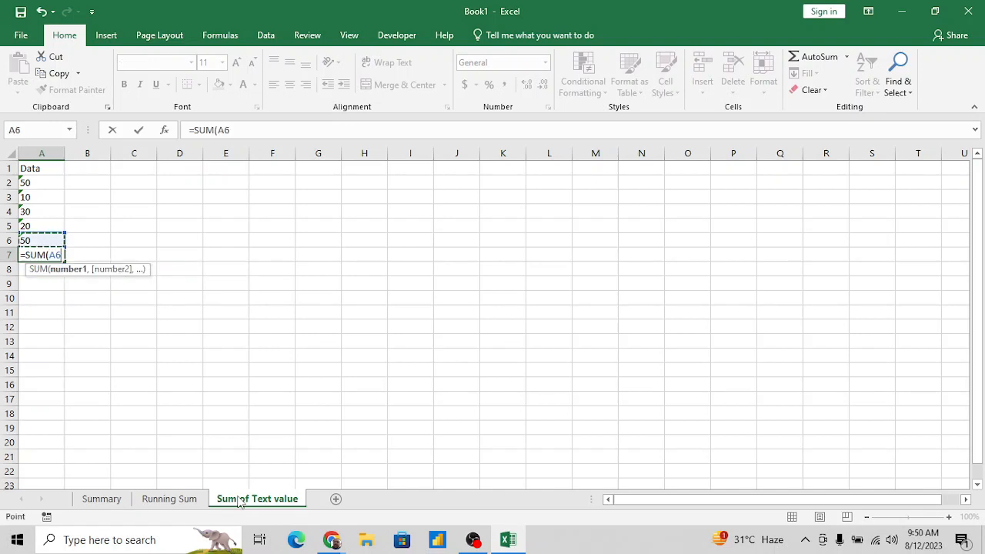
key("shift+Up")
key("shift+Up")
key("shift+Up")
key("shift+Up")
key("Return")
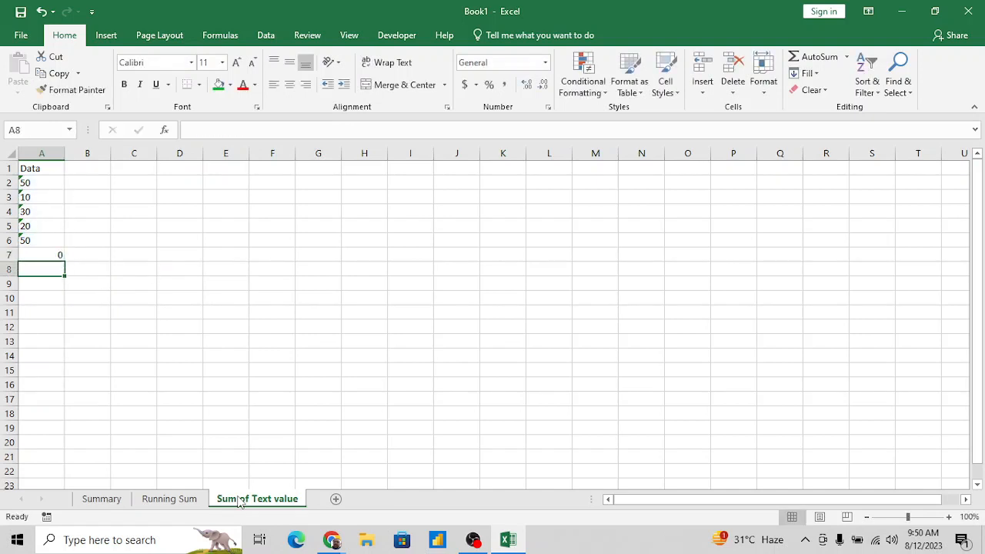
- Delete the SUM formula from A7
key("Up")
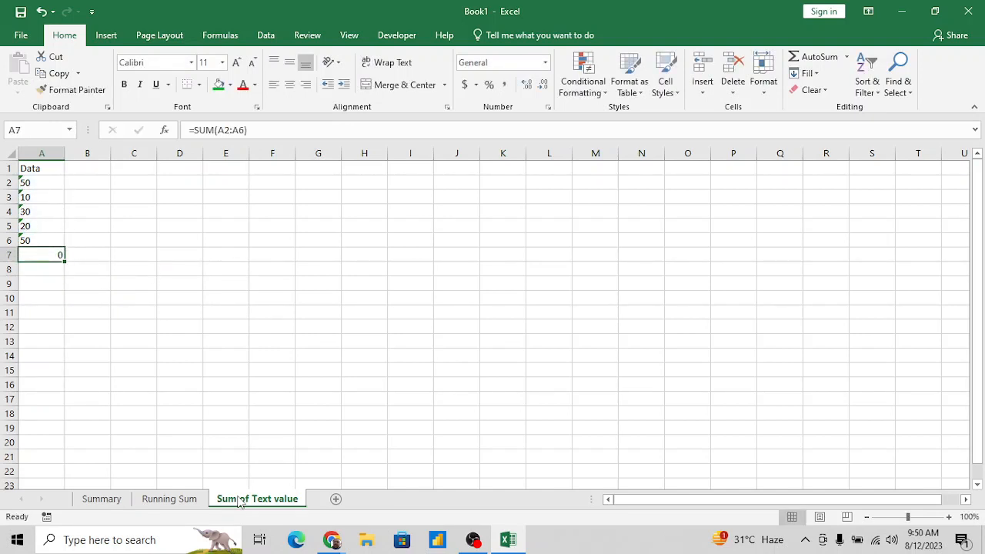
key("Delete")
type("=SUM()")
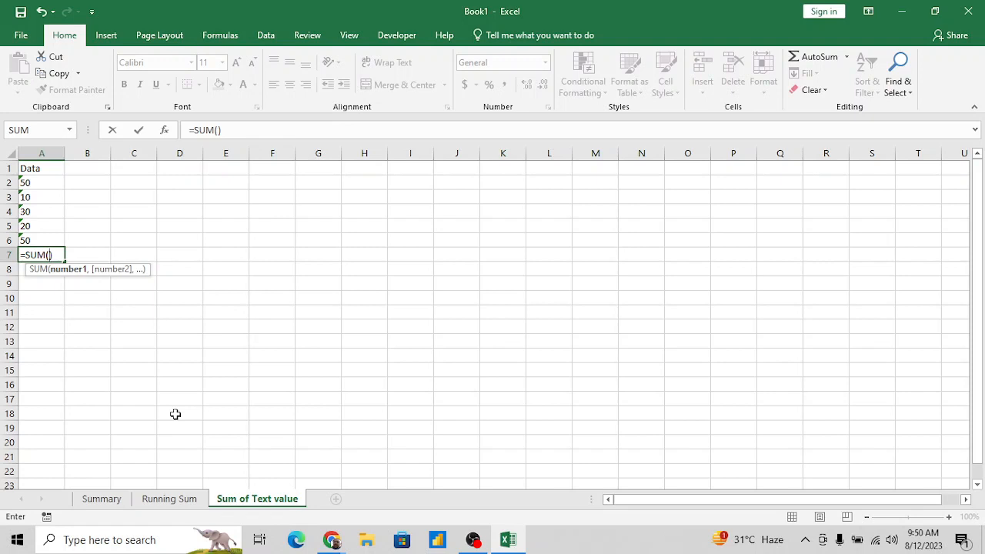
key("Escape")
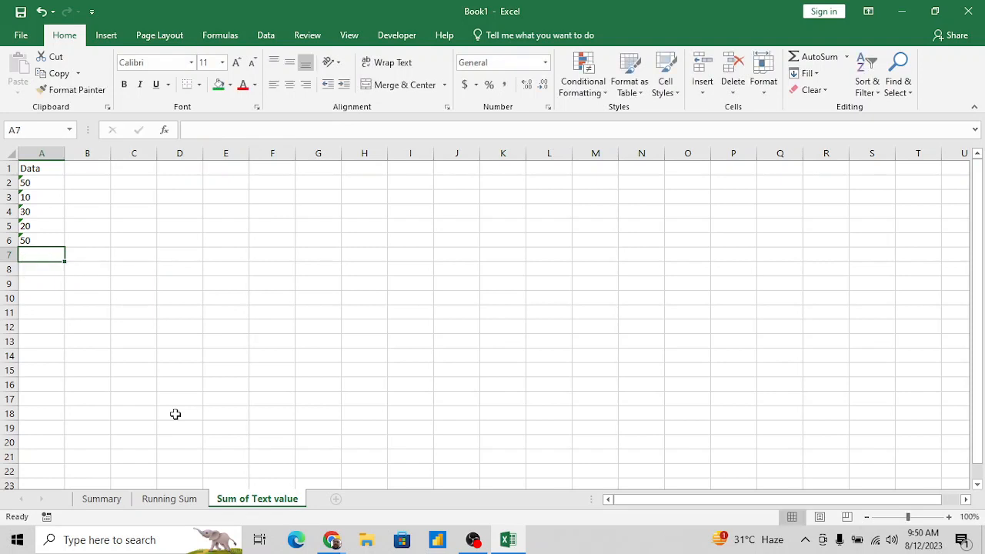
- Examine how the numbers under the Data heading are stored in their cells
key("Up")
key("Up")
key("Up")
key("Up")
key("Up")
key("Up")
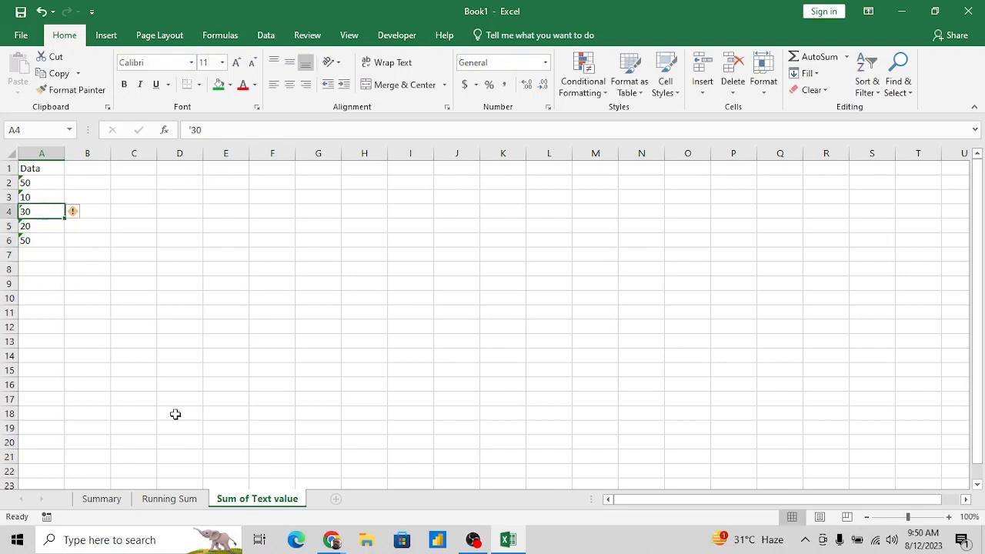
key("Down")
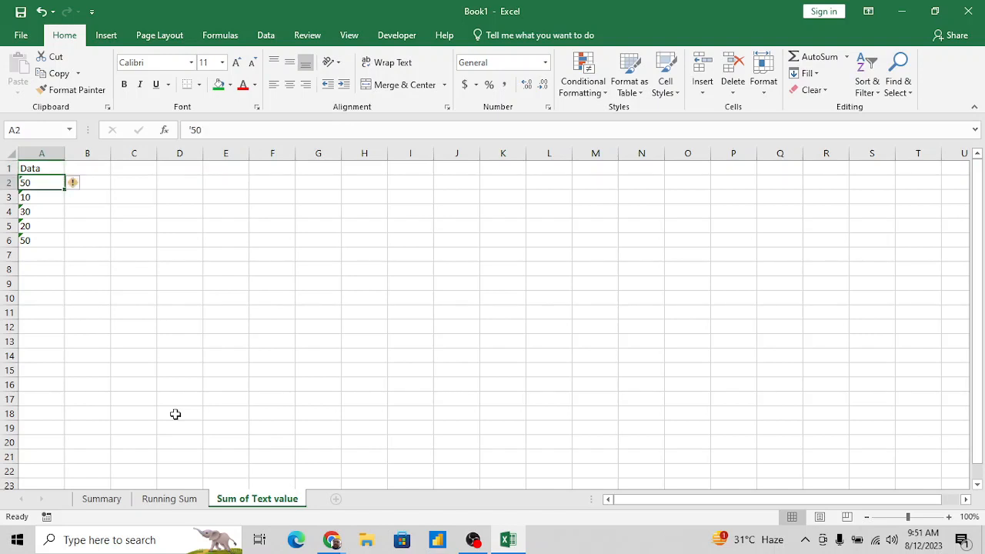
key("Right")
key("Right")
key("Up")
key("Left")
key("Left")
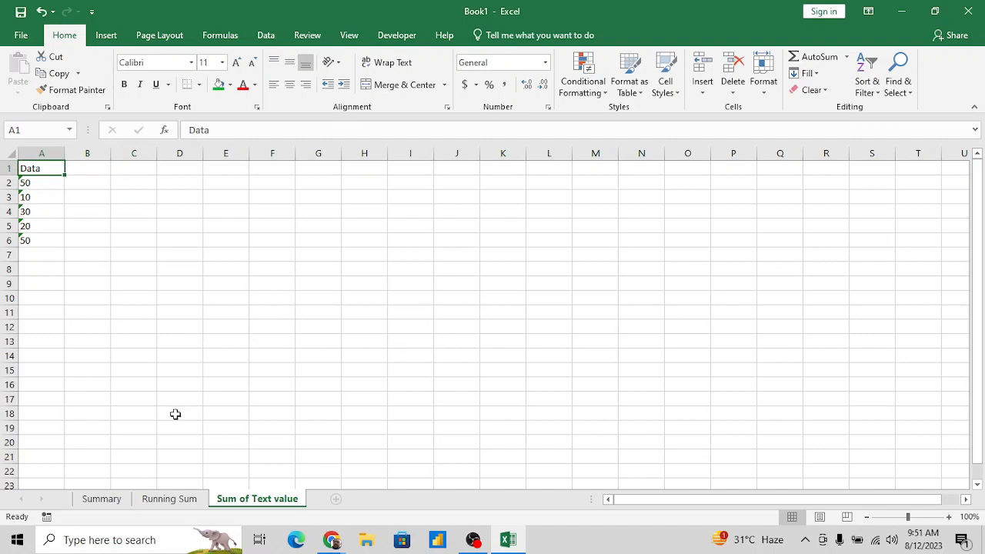
- Change the A1 heading to Text Value
left_click(189, 130)
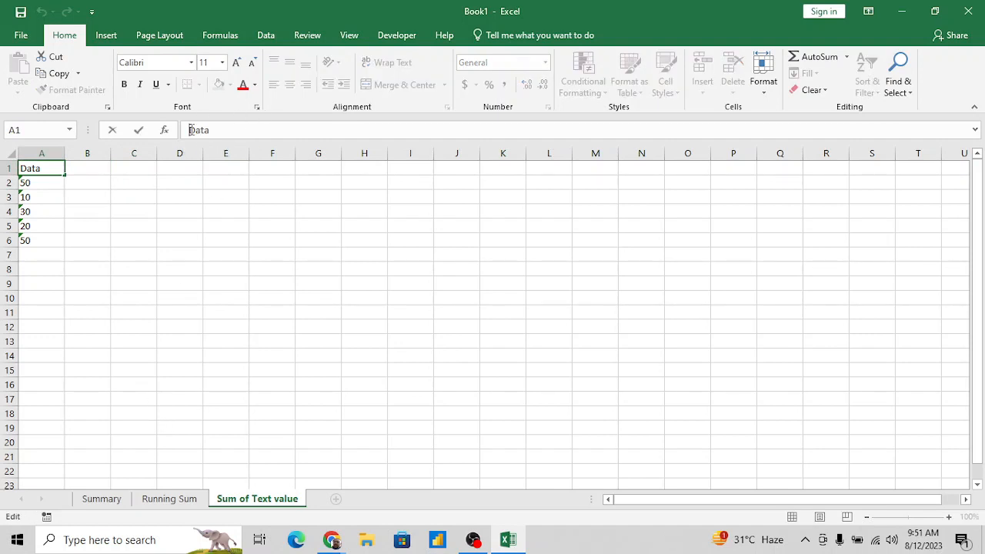
type("Text")
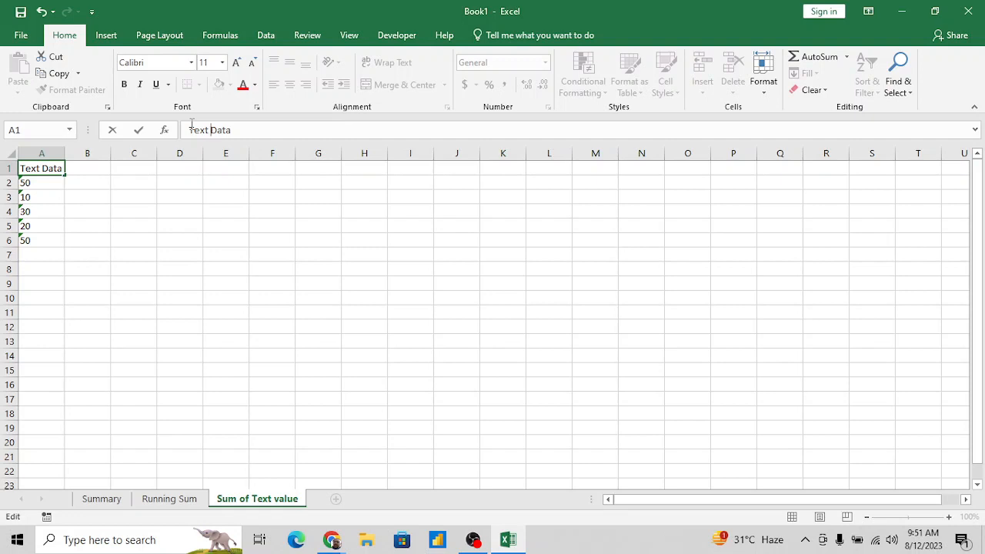
key("shift+End")
type("Ga")
key("BackSpace")
key("BackSpace")
type("Values")
key("BackSpace")
key("BackSpace")
key("BackSpace")
type("ue")
key("Return")
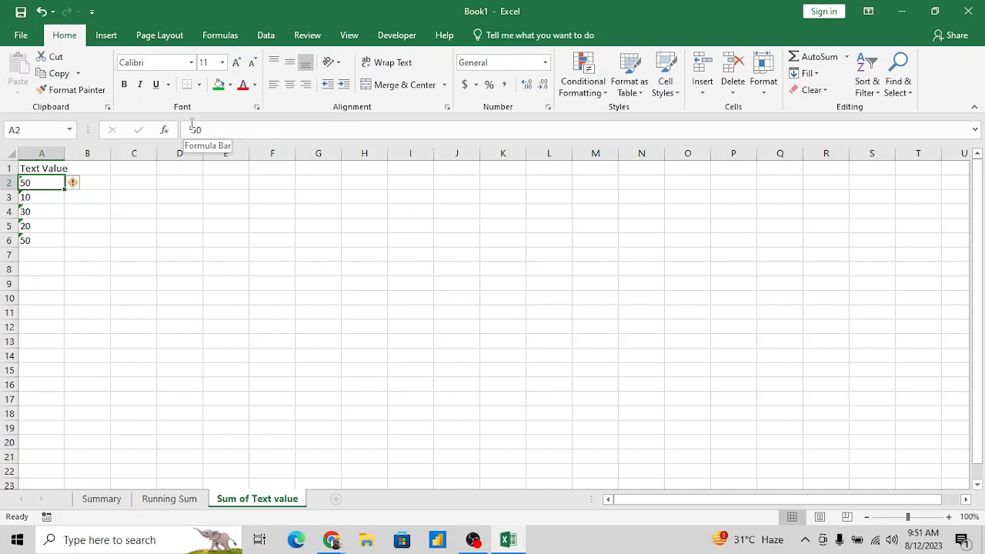
- Add the heading Convert to number in cell B1
left_click(93, 194)
key("Up")
key("Up")
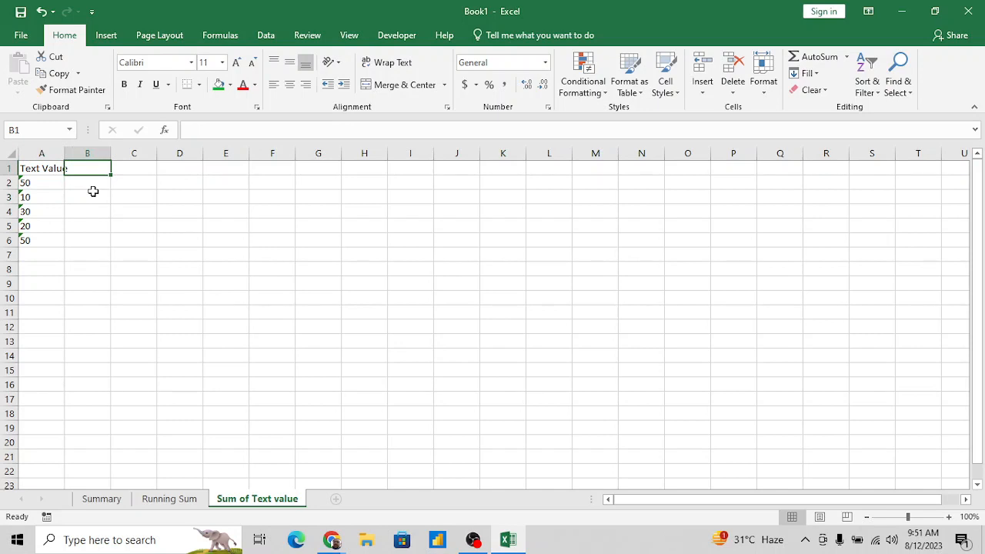
type("Con")
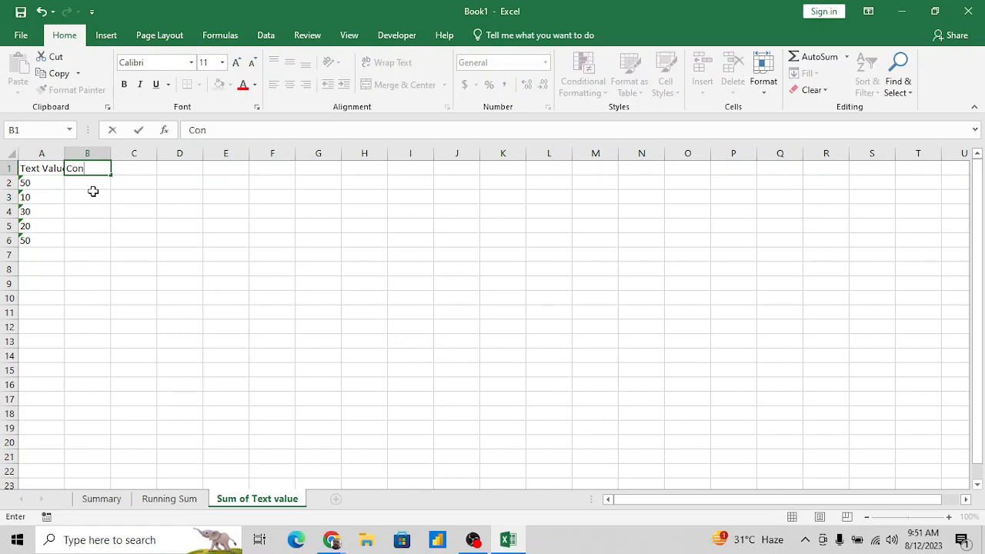
type("vert to number")
key("Return")
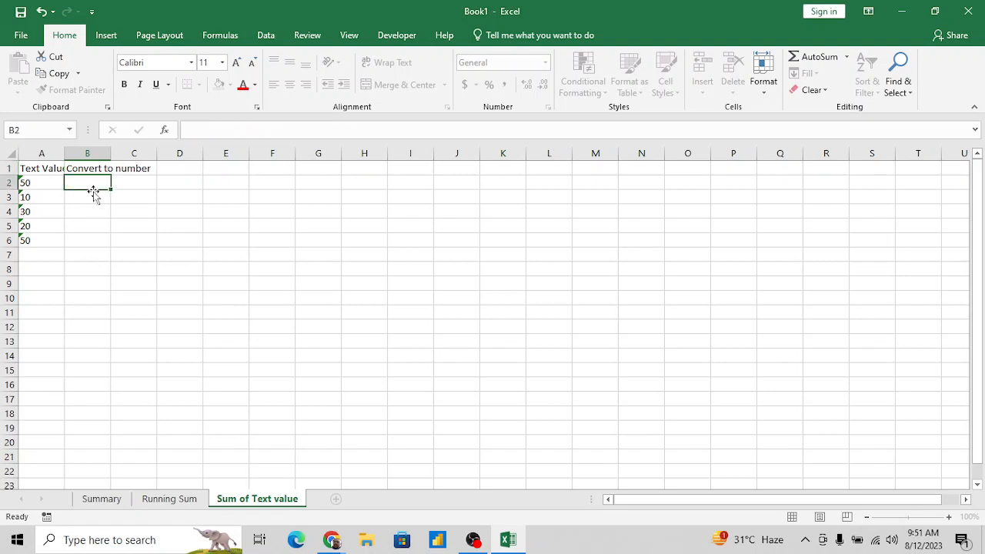
- Append (1) to the B1 heading so it reads Convert to number (1)
key("Up")
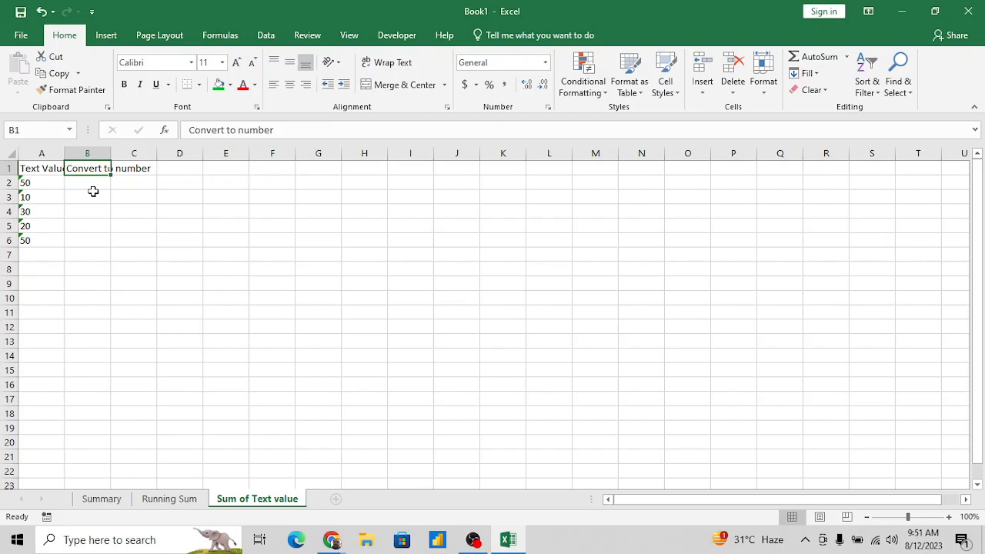
left_click(302, 128)
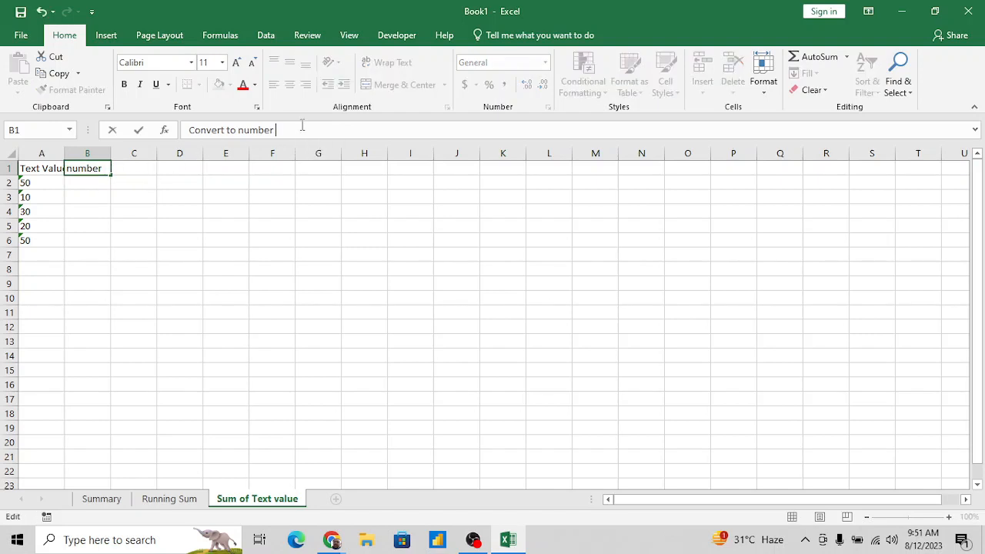
type("(1)")
key("Return")
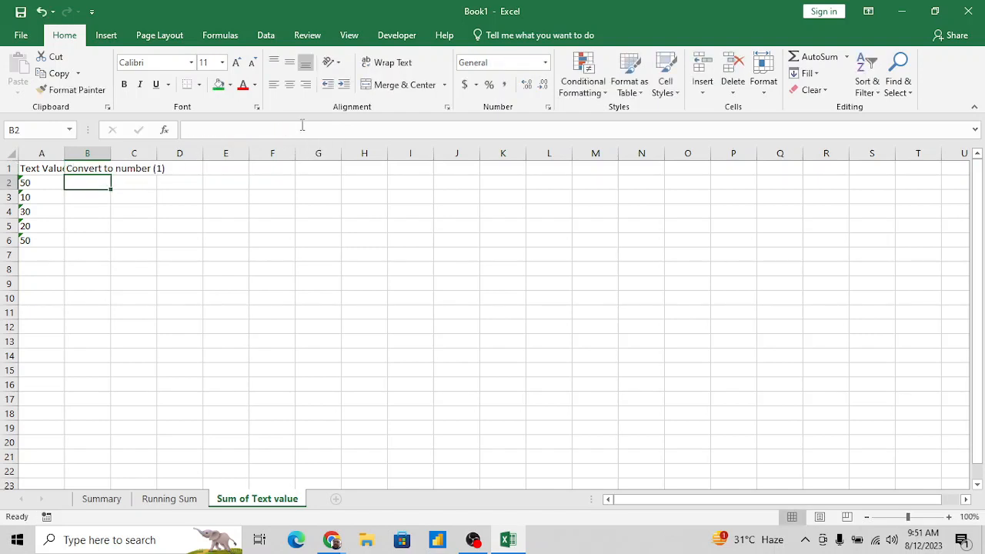
- AutoFit the widths of columns A and B to their row 1 headings
key("Up")
key("Left")
key("shift+Right")
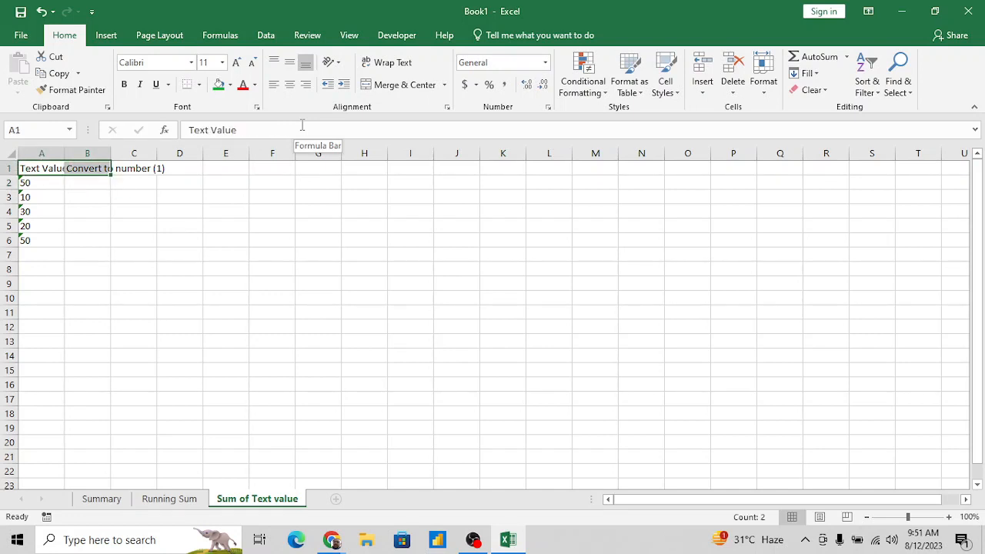
key("alt+h")
key("o")
key("i")
- Convert the first text value to a number in B2 with the formula =A2*1
key("Right")
key("Down")
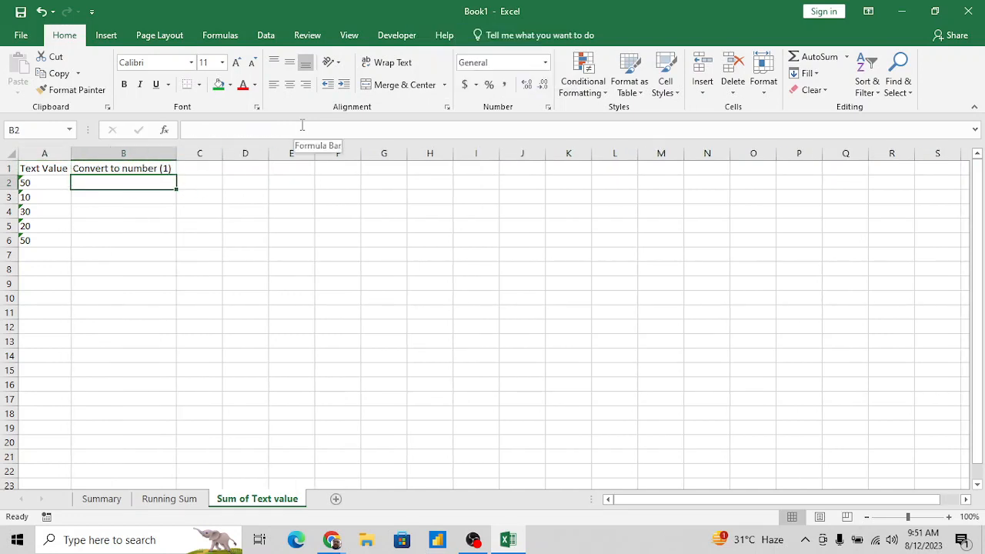
type("=")
key("Left")
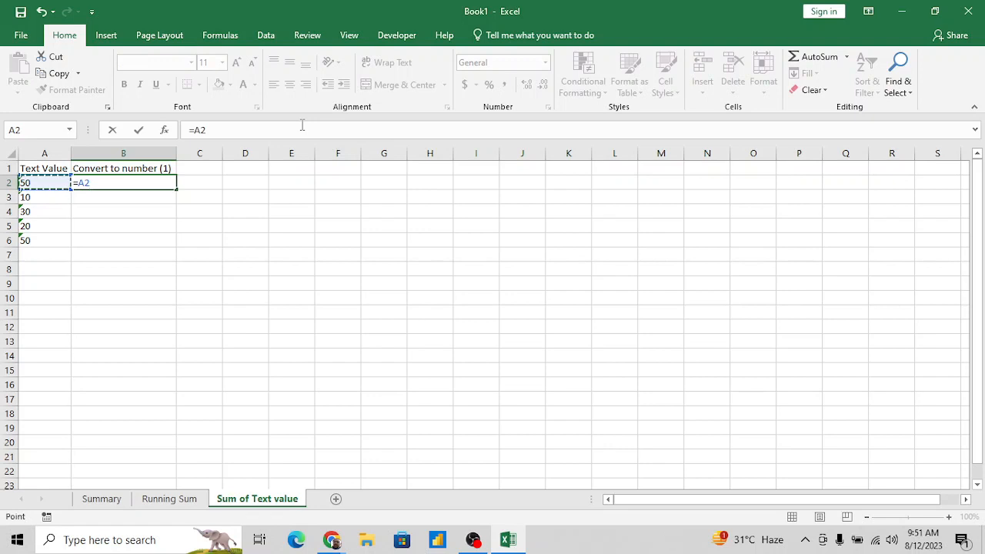
type("*1")
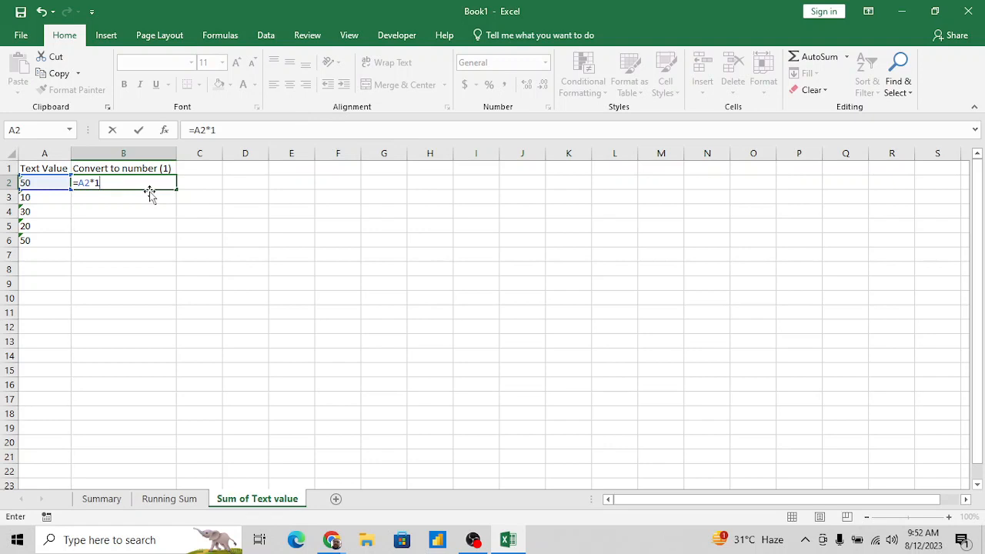
key("Return")
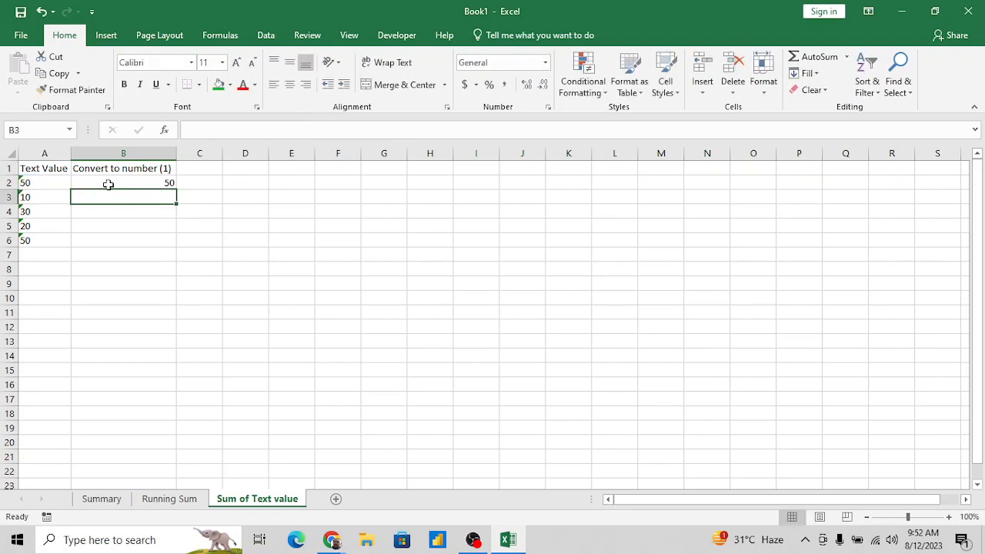
- Fill the multiplication formula from B2 down through B6 and check the copied cells
left_click(154, 181)
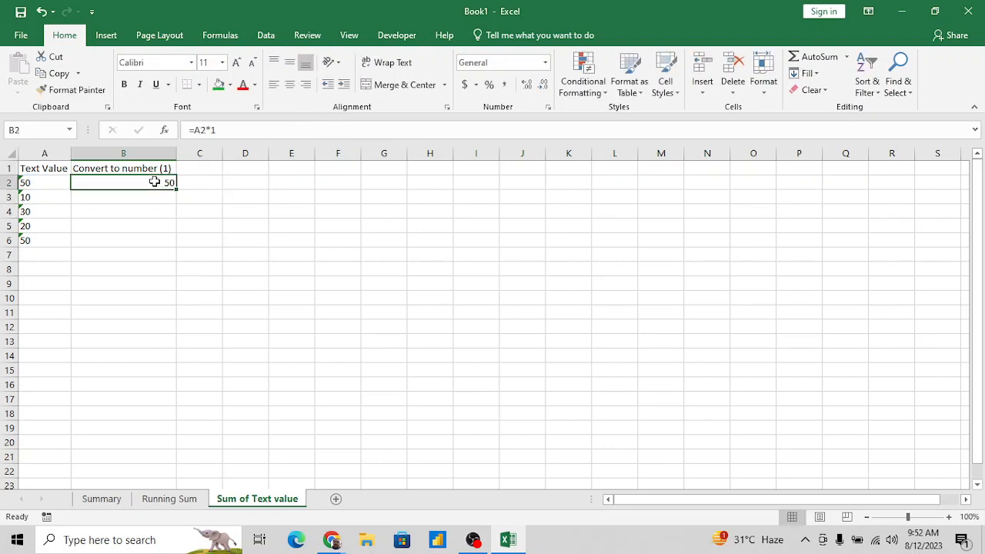
left_click_drag(176, 189, 176, 245)
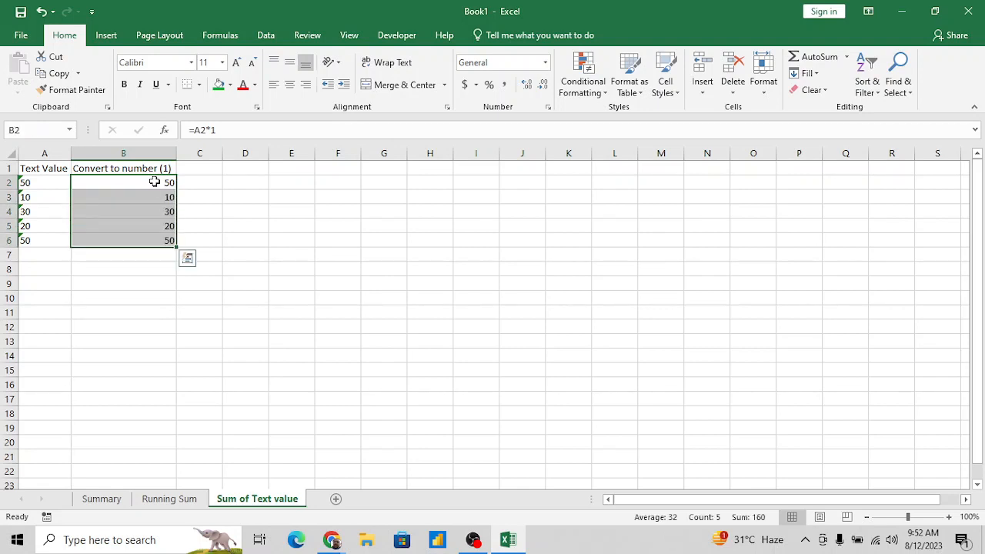
key("Down")
- Total the converted numbers in B7 with =SUM(B2:B6)
key("Down")
key("Up")
key("Up")
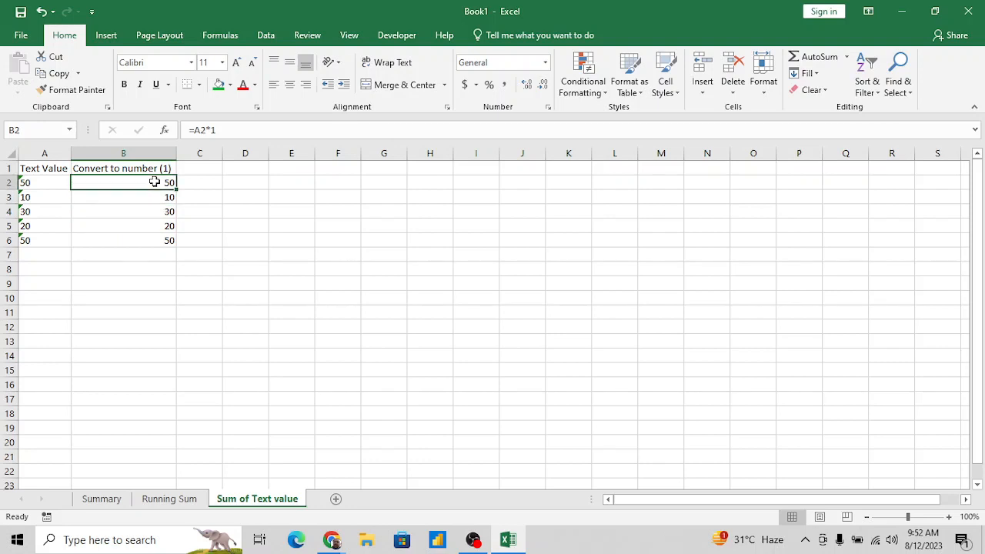
key("Down")
key("Down")
key("Down")
key("Down")
key("Down")
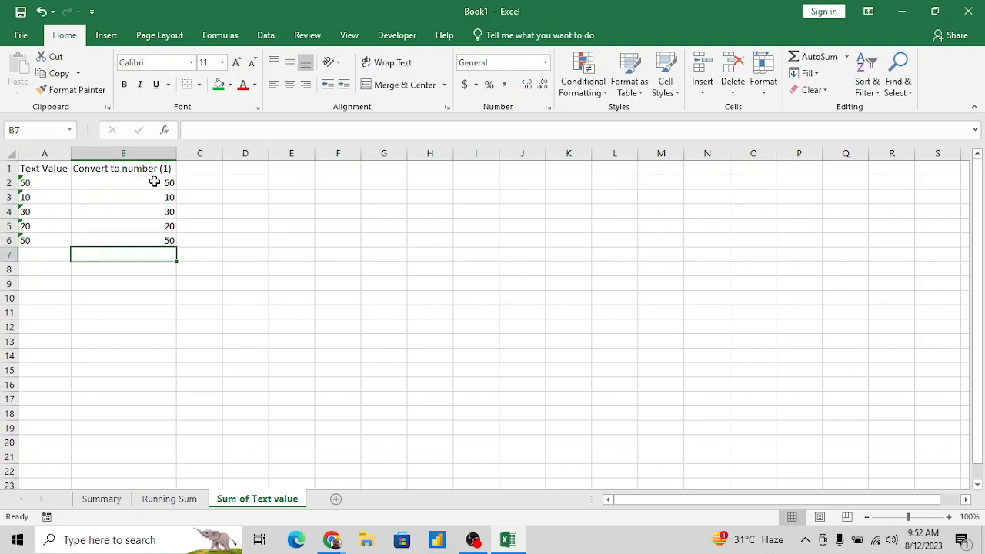
type("=sum")
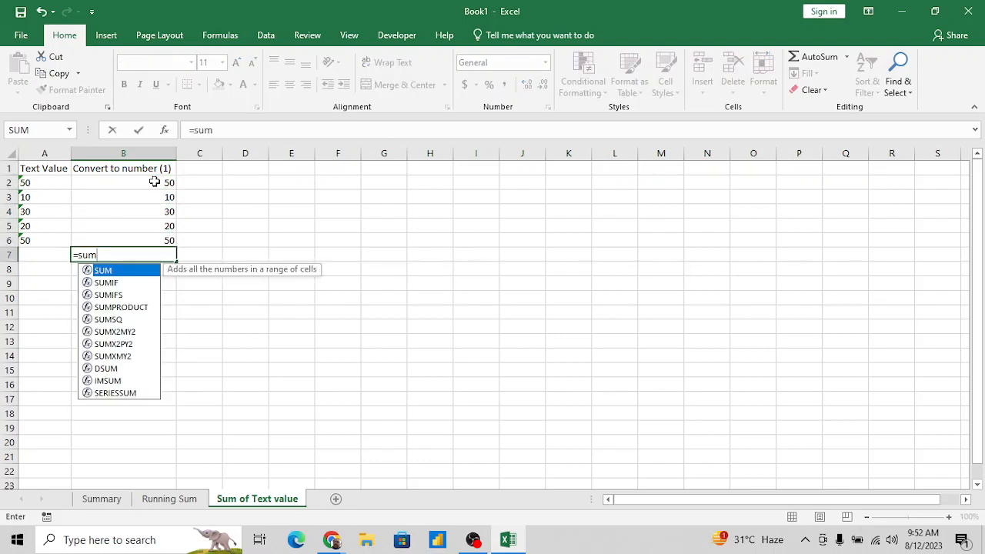
key("Tab")
key("Up")
key("shift+Up")
key("shift+Up")
key("shift+Up")
key("shift+Up")
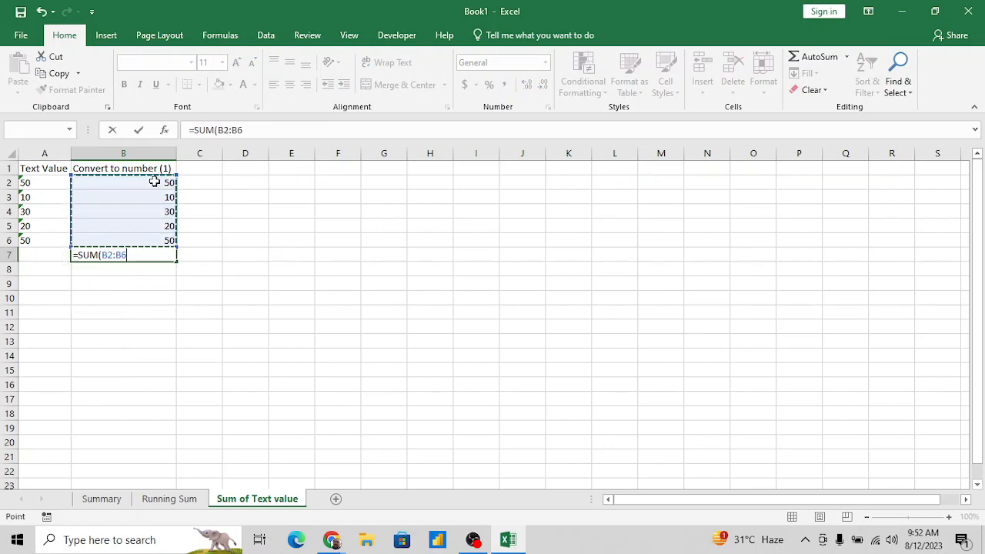
key("Return")
key("Up")
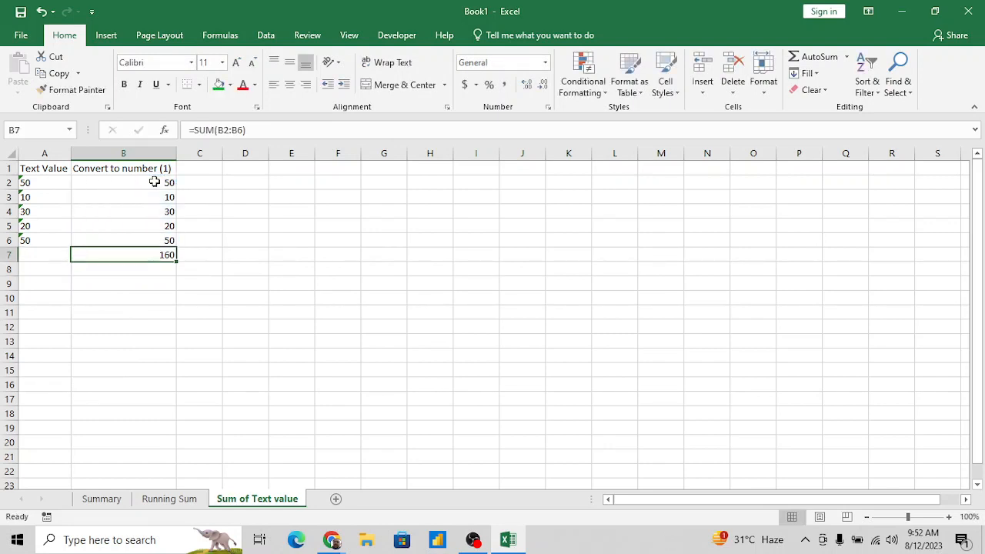
- Copy the B1 heading to C1 and change it to Convert to number (2)
key("ctrl+Up")
key("ctrl+c")
key("Right")
key("Return")
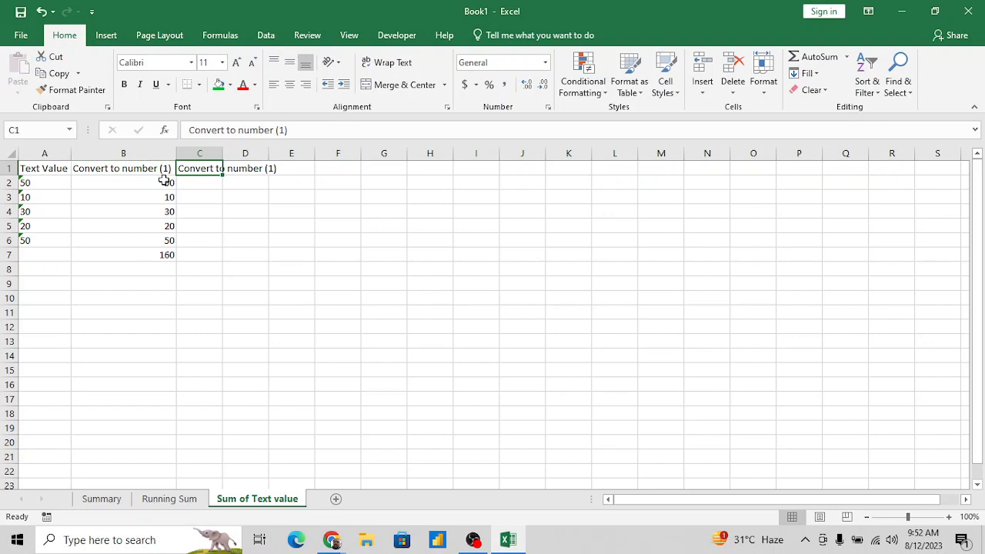
double_click(284, 130)
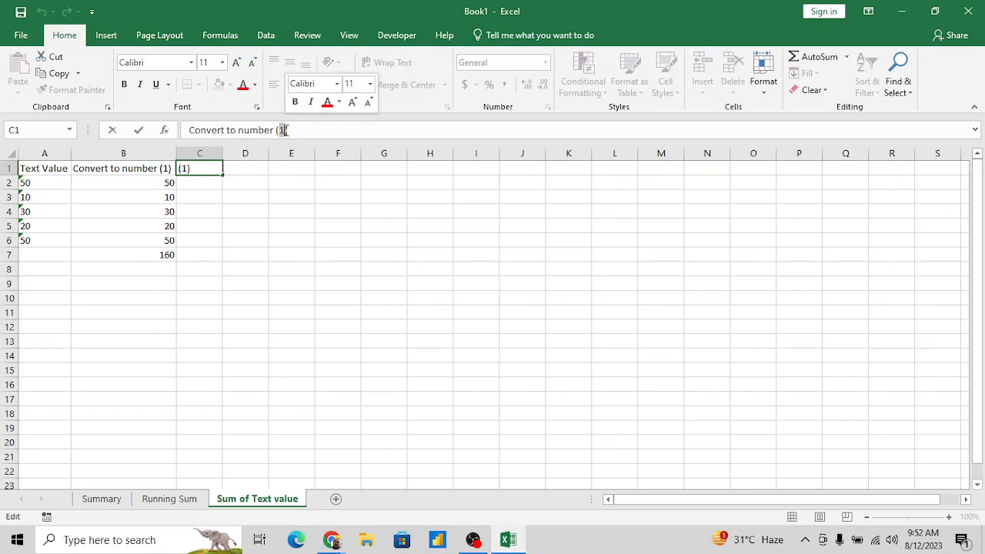
type("2")
key("Return")
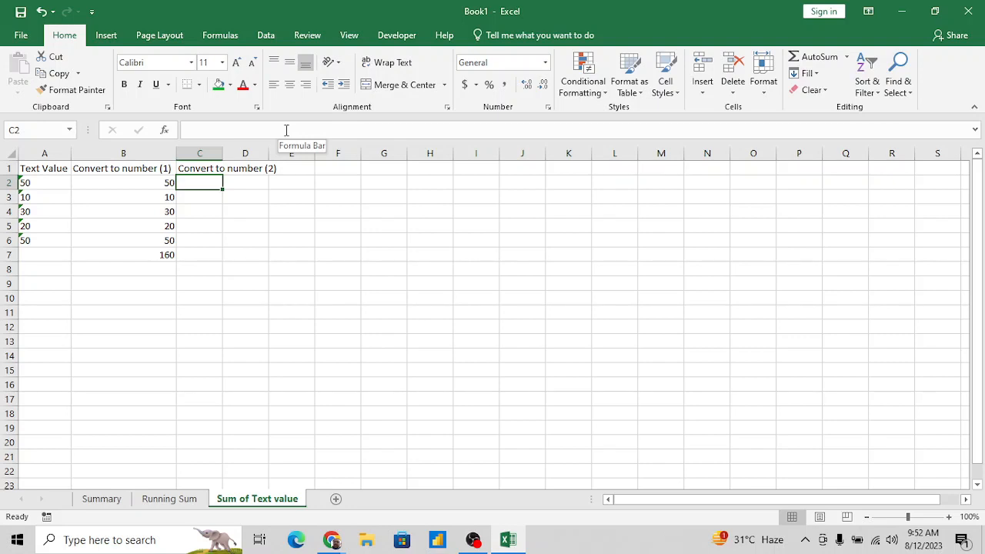
- Convert the first text value to a number in C2 with the formula =A2/1
key("Left")
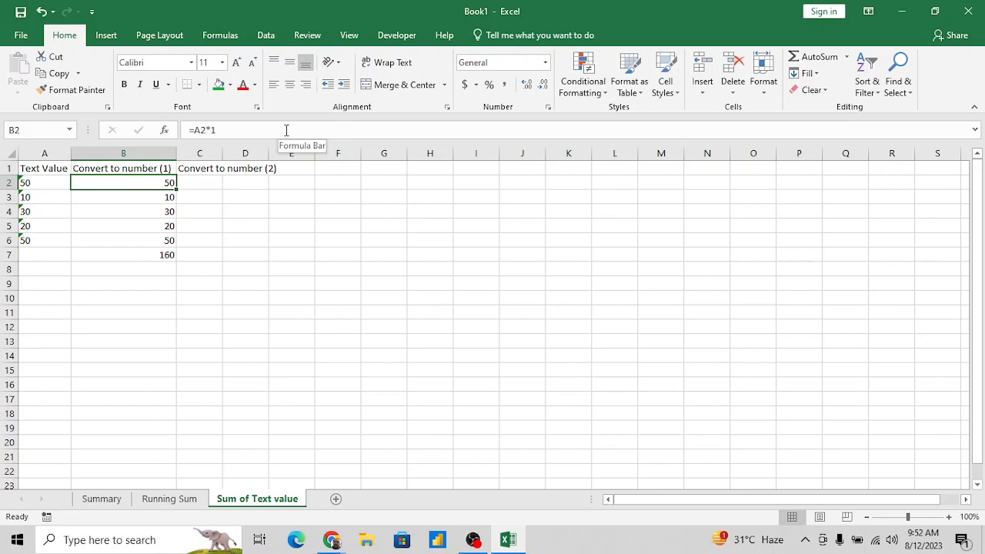
key("Up")
key("Down")
key("Right")
type("=")
key("Left")
key("Left")
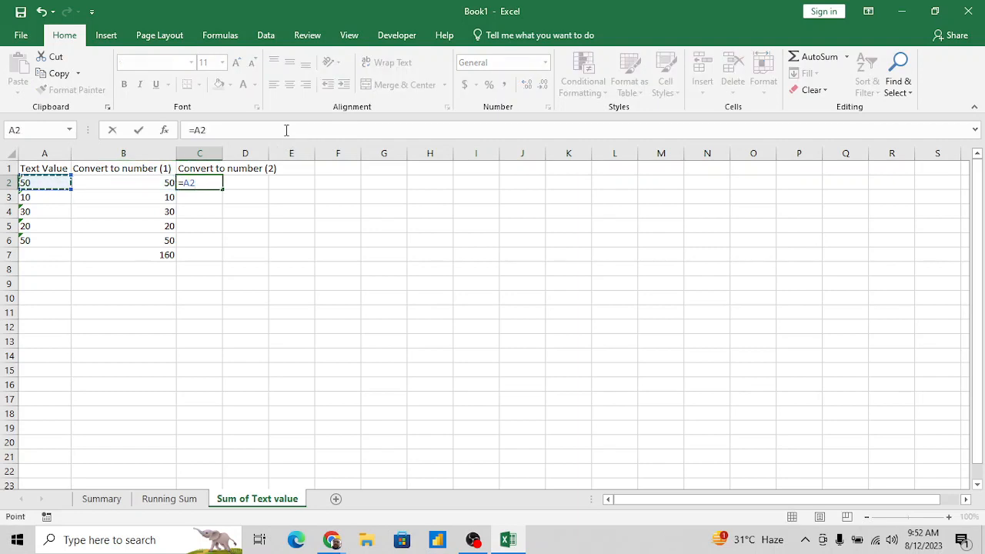
type("/1")
key("ctrl+Return")
- Fill the division formula from C2 down through C6
key("shift+Down")
key("shift+Down")
key("shift+Down")
key("shift+Down")
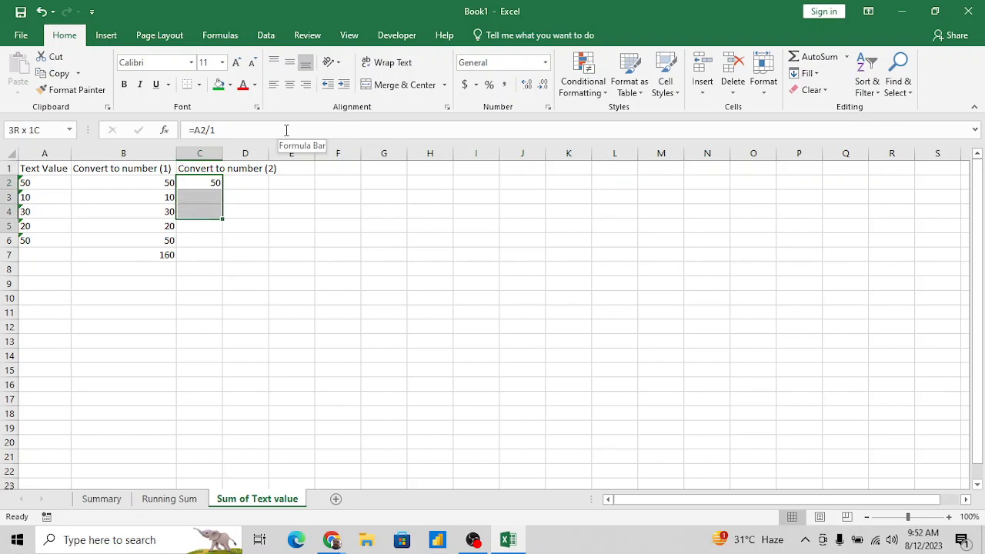
key("ctrl+d")
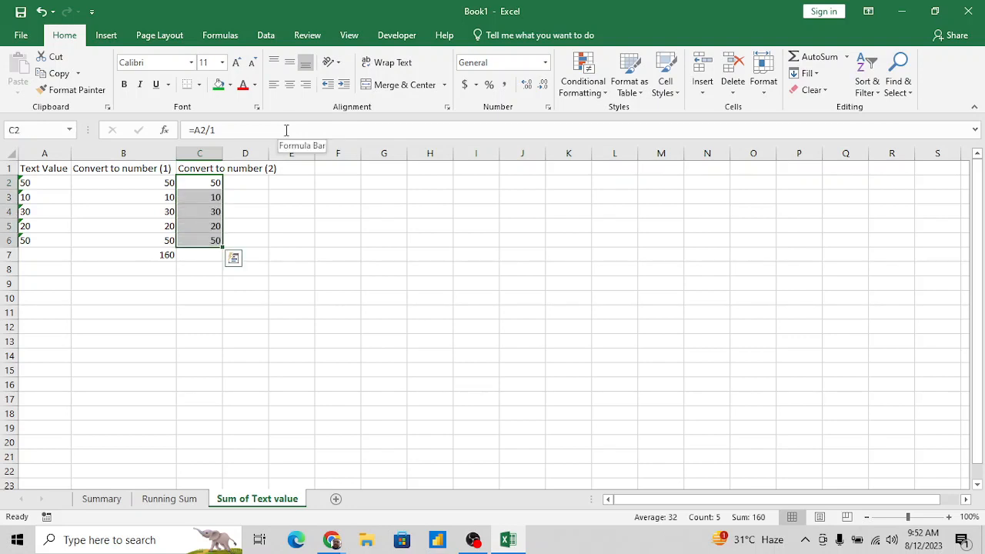
- Copy the C1 heading to D1 and change it to Convert to number (3)
key("Up")
key("ctrl+c")
key("Right")
key("Return")
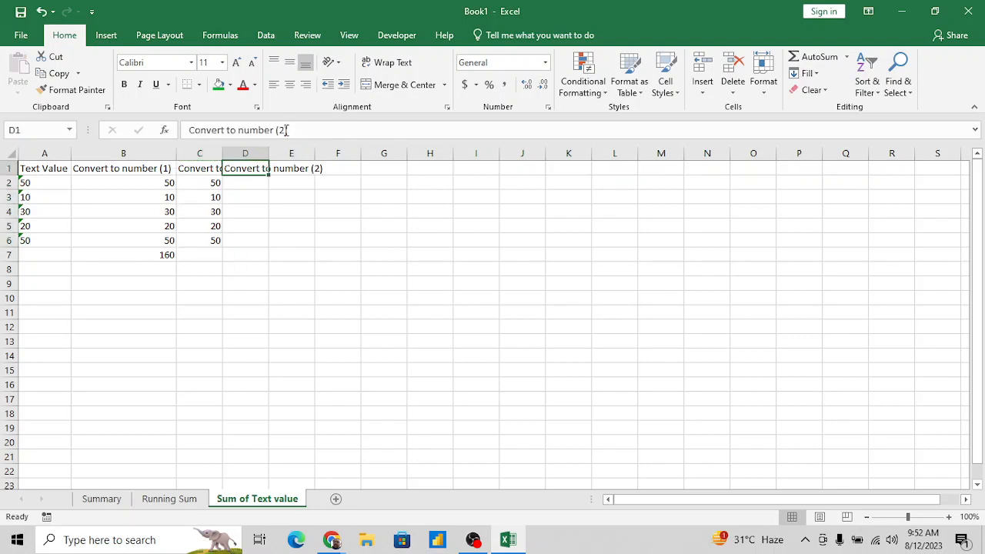
left_click(322, 129)
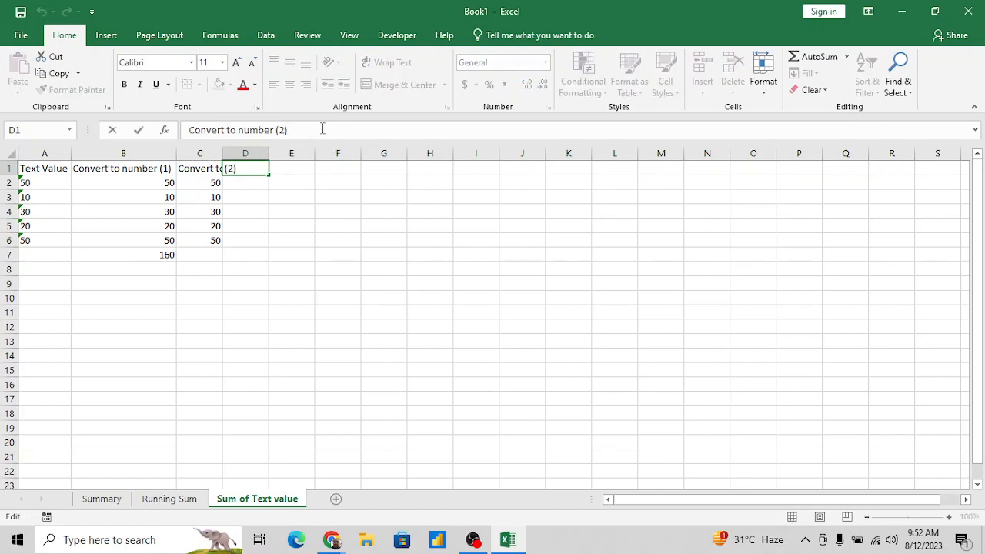
key("BackSpace")
key("BackSpace")
type("3)")
key("Return")
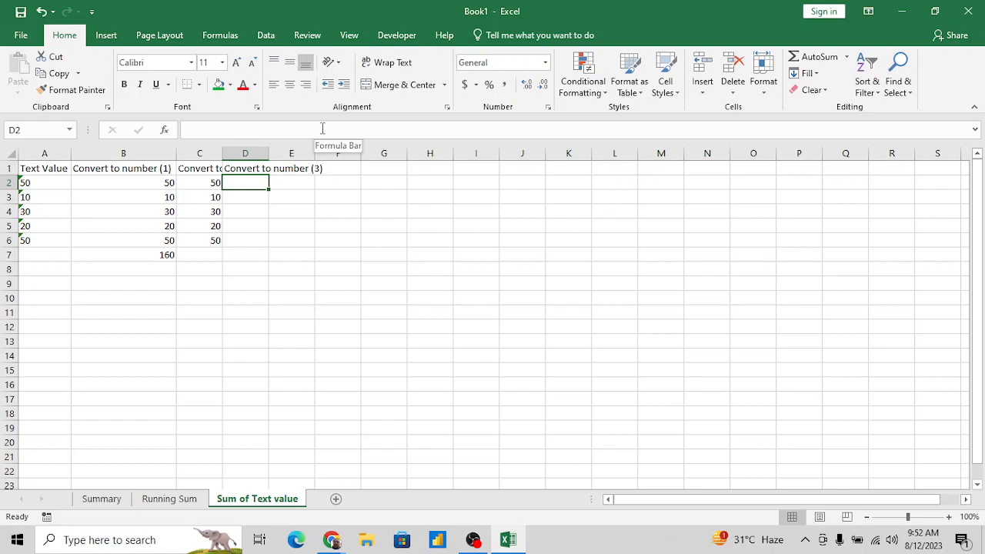
- Review the conversion formulas in B2 and C2 and the original text value in A2
key("Left")
key("Left")
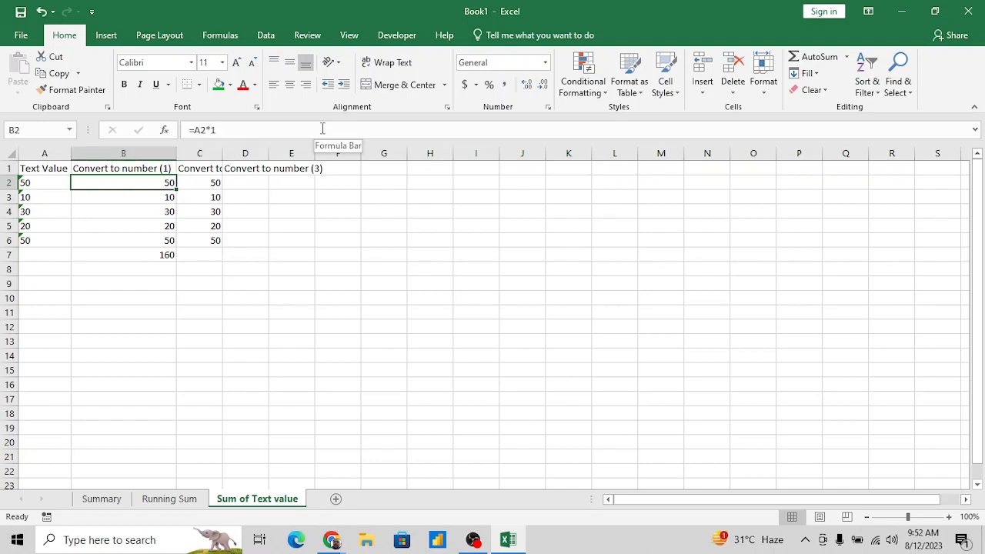
key("Right")
key("Right")
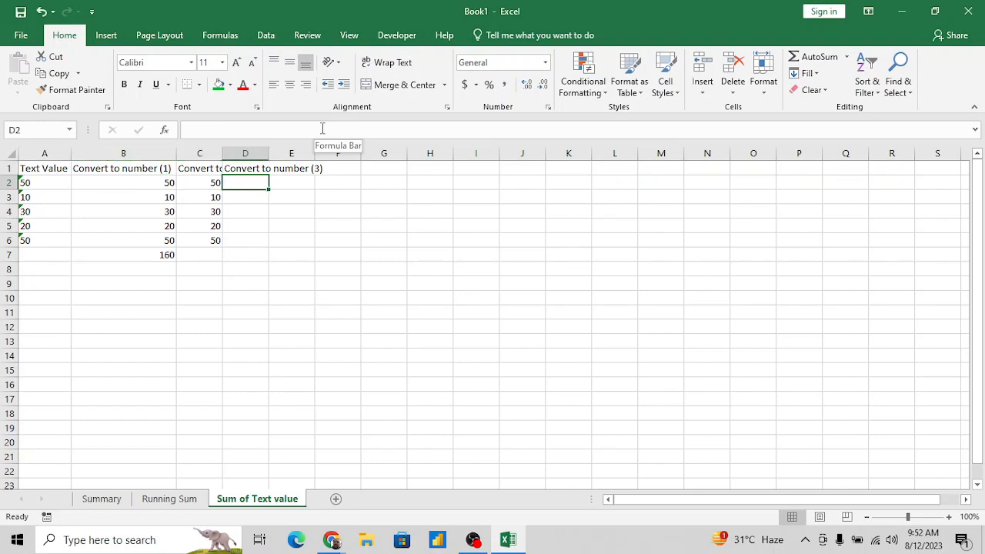
key("Left")
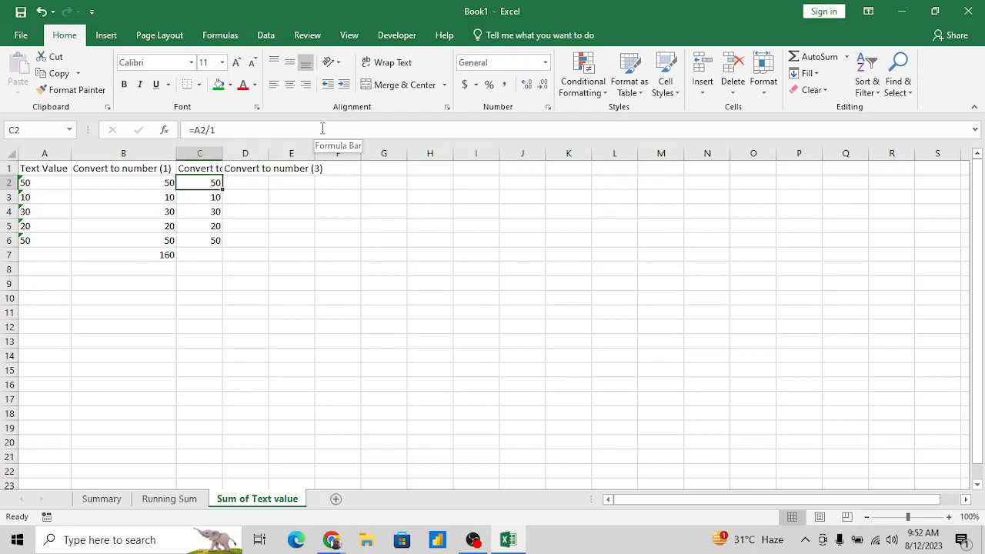
key("Right")
key("Up")
key("Down")
key("Left")
key("Left")
key("Left")
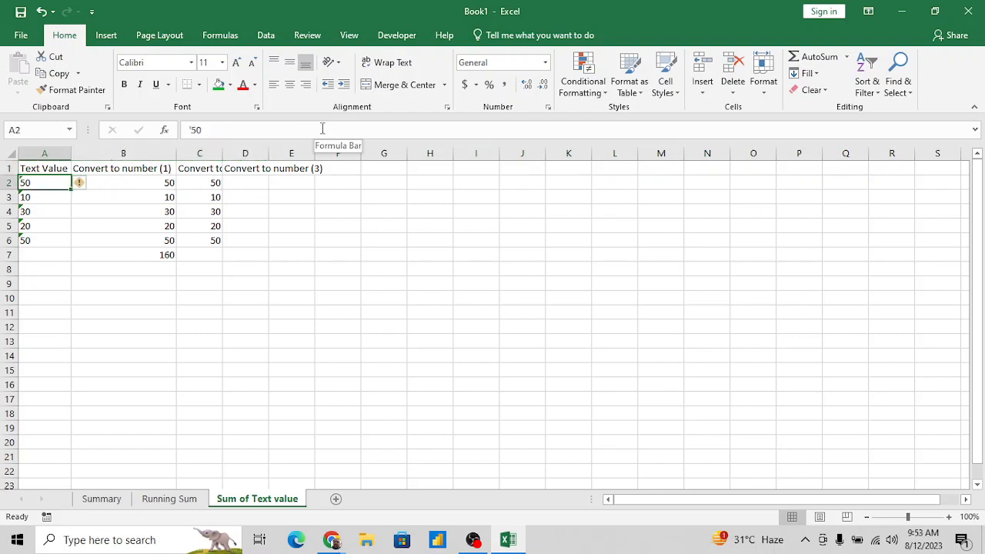
- Convert the first text value to a number in D2 with the formula =A2+0
key("Right")
key("Right")
key("Right")
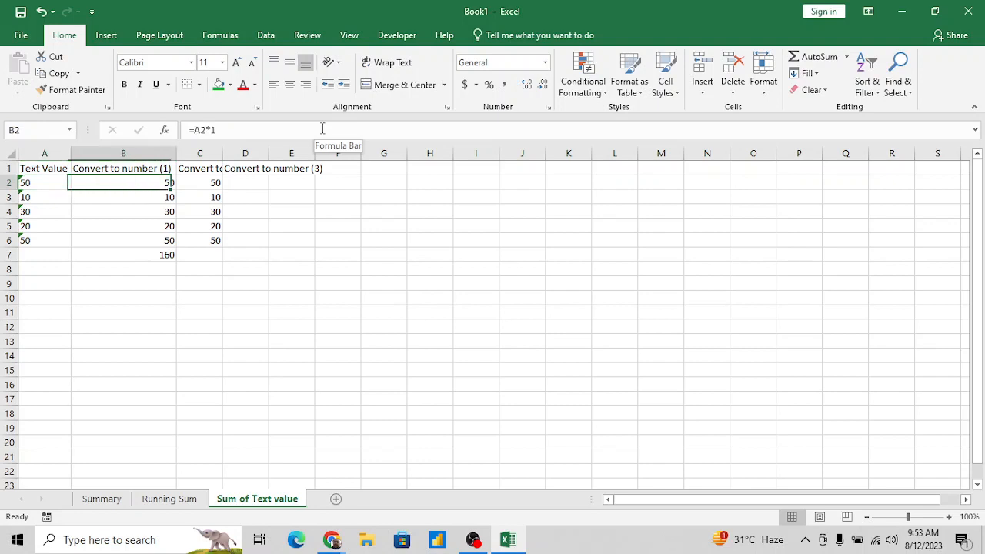
type("=")
key("Left")
key("Left")
key("Left")
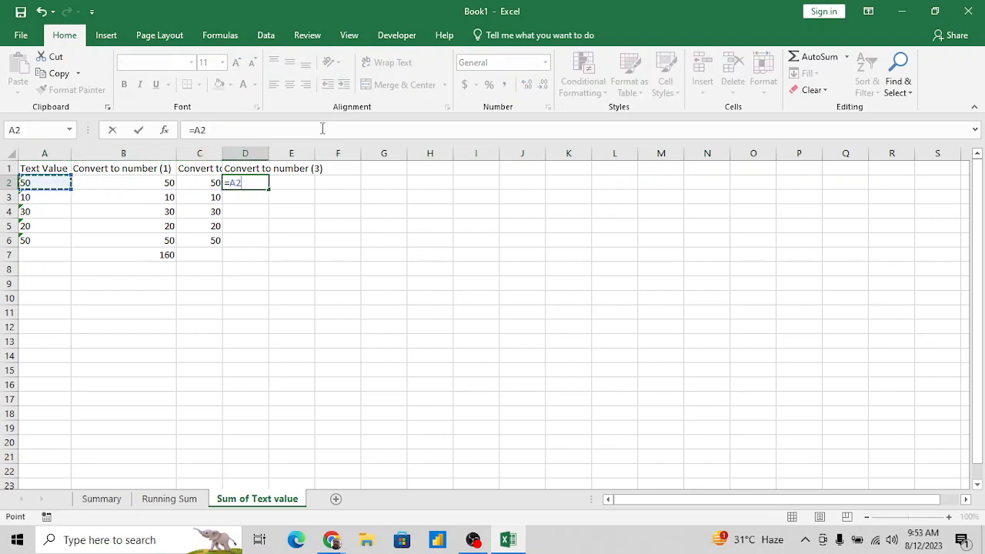
type("+0")
key("Return")
- Fill the addition formula from D2 down through D6
key("Up")
key("shift+Down")
key("shift+Down")
key("shift+Down")
key("shift+Down")
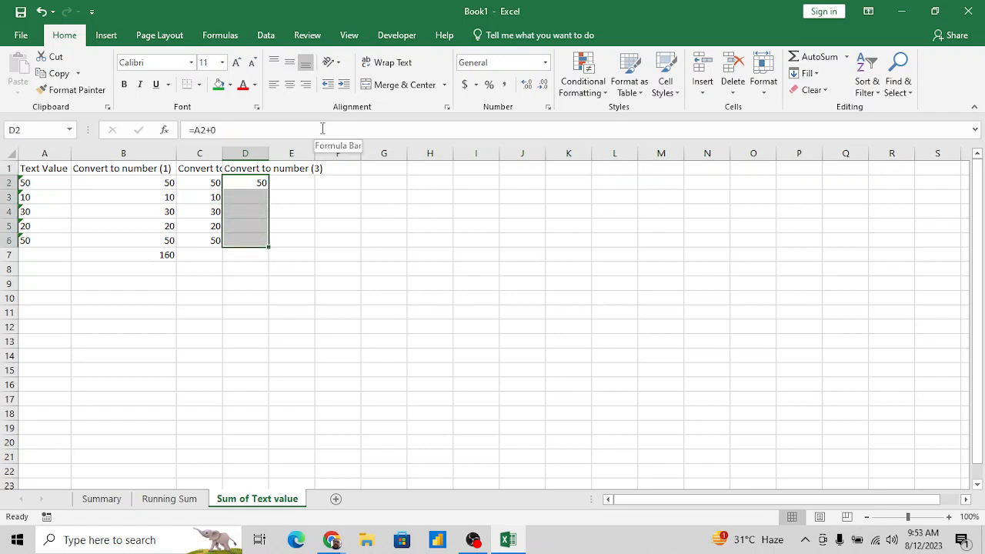
key("ctrl+d")
- Copy the Convert to number (3) heading from D1 to E1
key("Up")
key("ctrl+c")
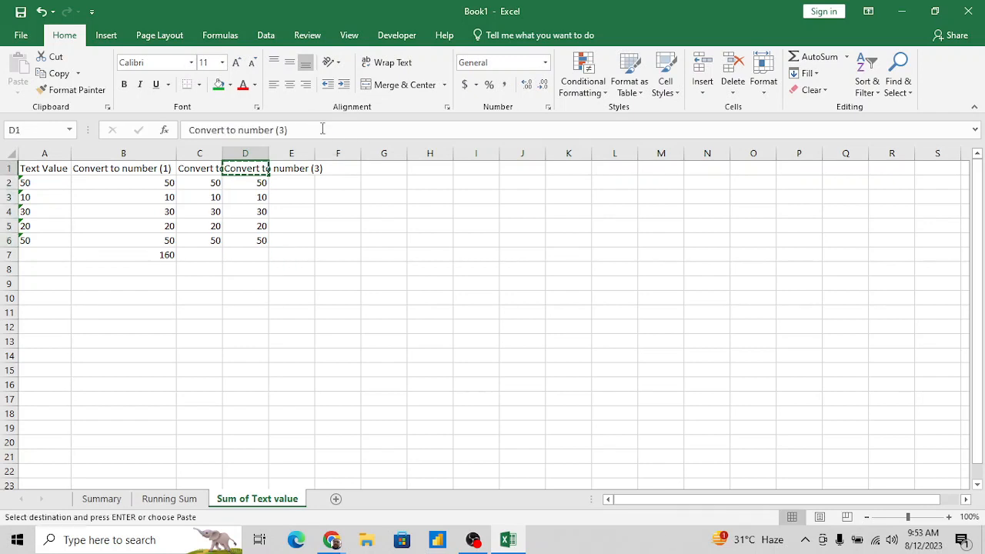
key("Right")
key("Return")
- Convert the first text value to a number in E2 with the formula =A2-0
key("Down")
type("=")
key("Left")
key("Left")
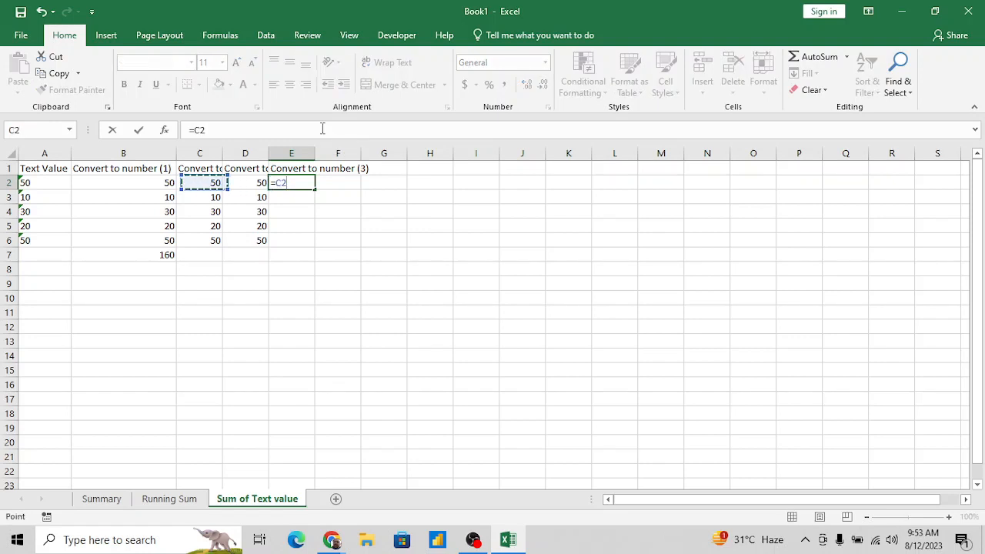
key("Left")
key("Left")
type("-1")
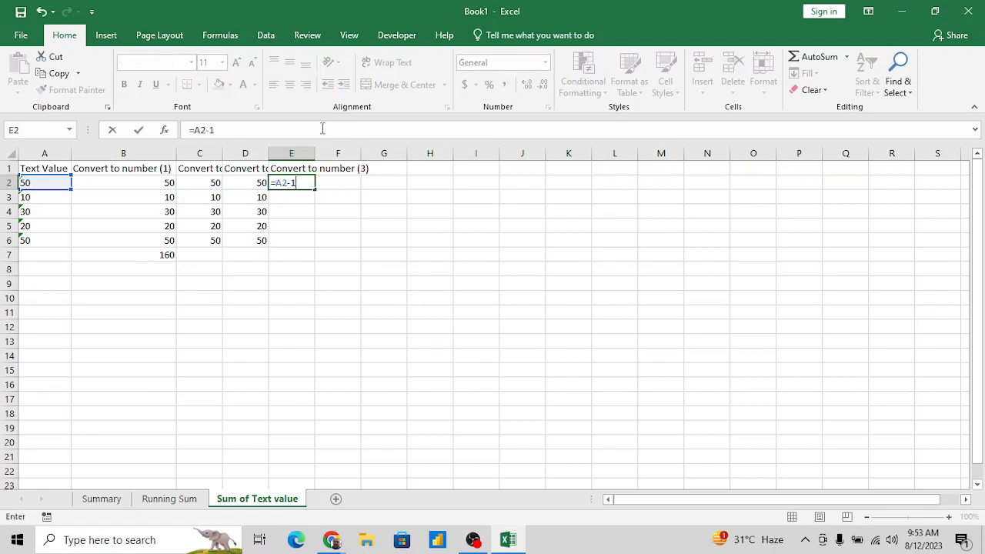
key("BackSpace")
type("0")
key("Return")
- Fill the subtraction formula from E2 down through E6
key("Up")
key("shift+Down")
key("shift+Down")
key("shift+Down")
key("shift+Down")
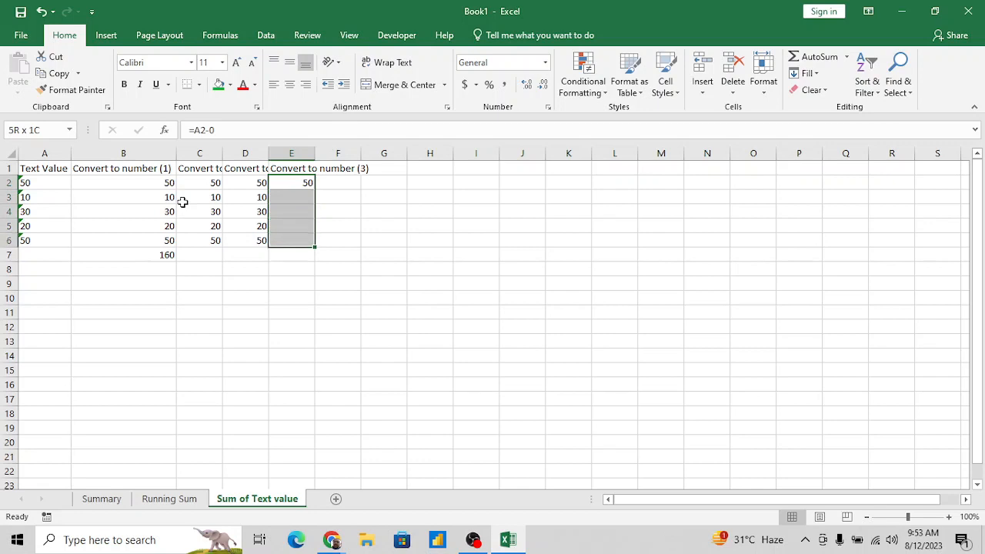
key("ctrl+d")
- Copy the SUM formula from B7 into C7:E7 to total the other converted columns
key("Down")
key("Down")
key("Down")
key("Down")
key("Down")
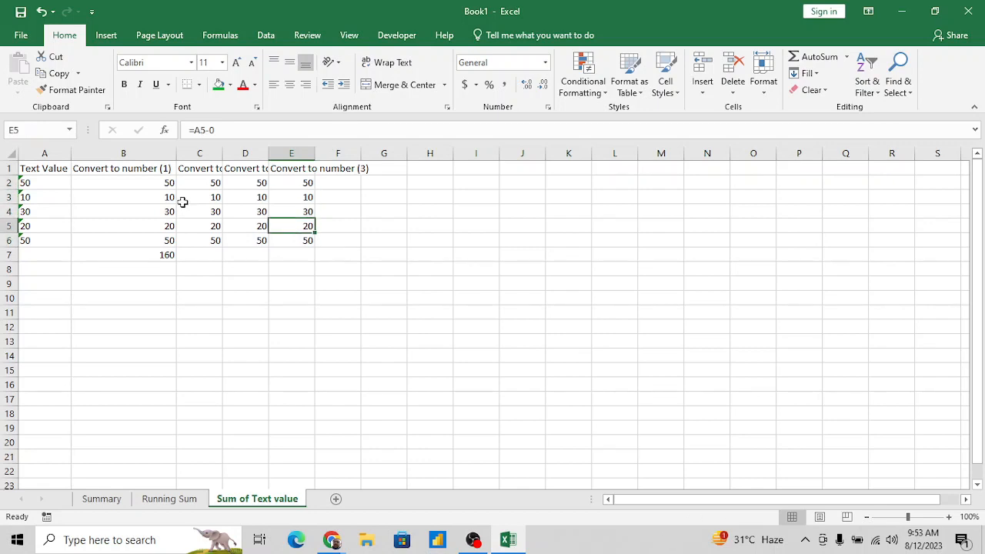
key("Left")
key("Left")
key("Left")
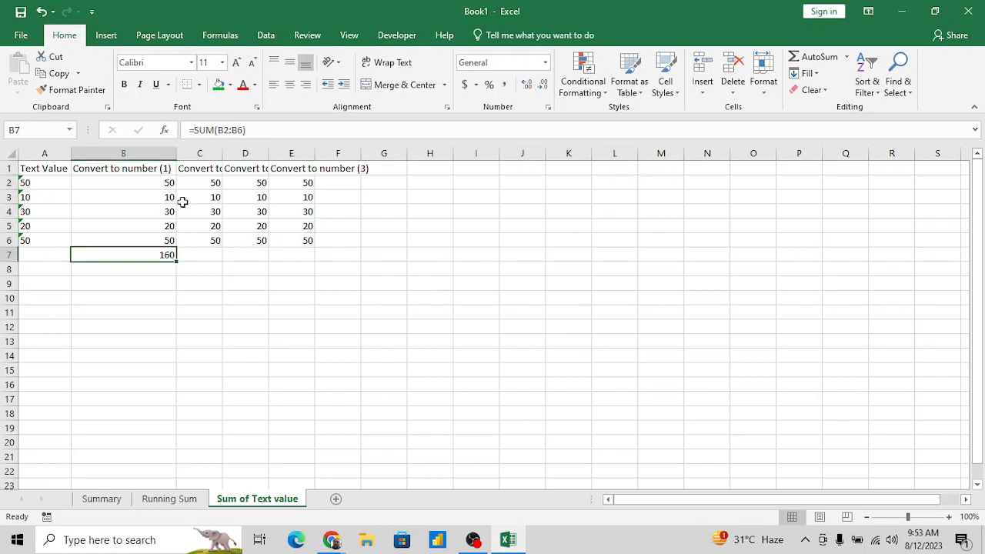
key("ctrl+c")
key("Right")
key("shift+Right")
key("shift+Right")
key("ctrl+v")
key("Escape")
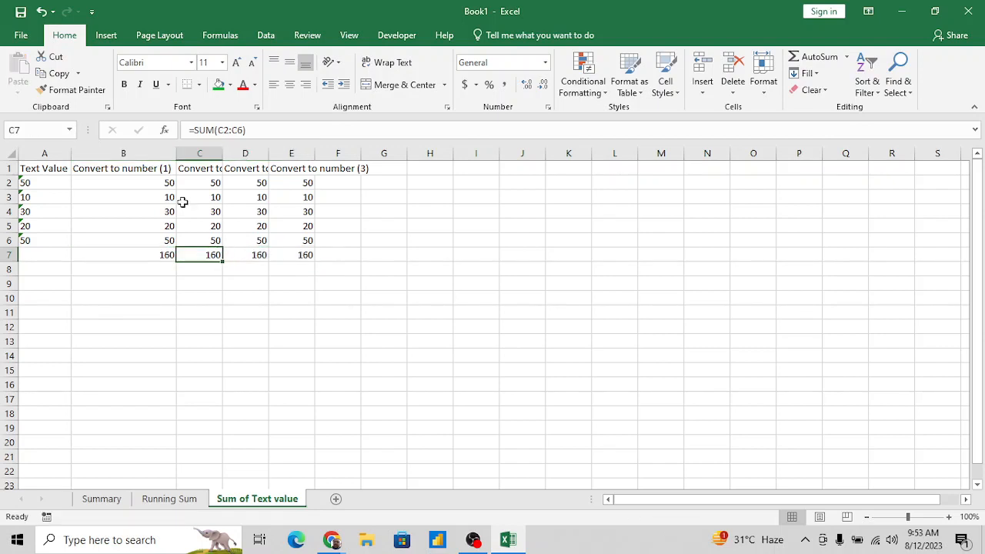
- Select the whole table A1:E7 and autofit its column widths
key("Right")
key("Right")
key("Right")
key("Left")
key("Up")
key("Up")
key("Up")
key("Up")
key("Up")
key("Up")
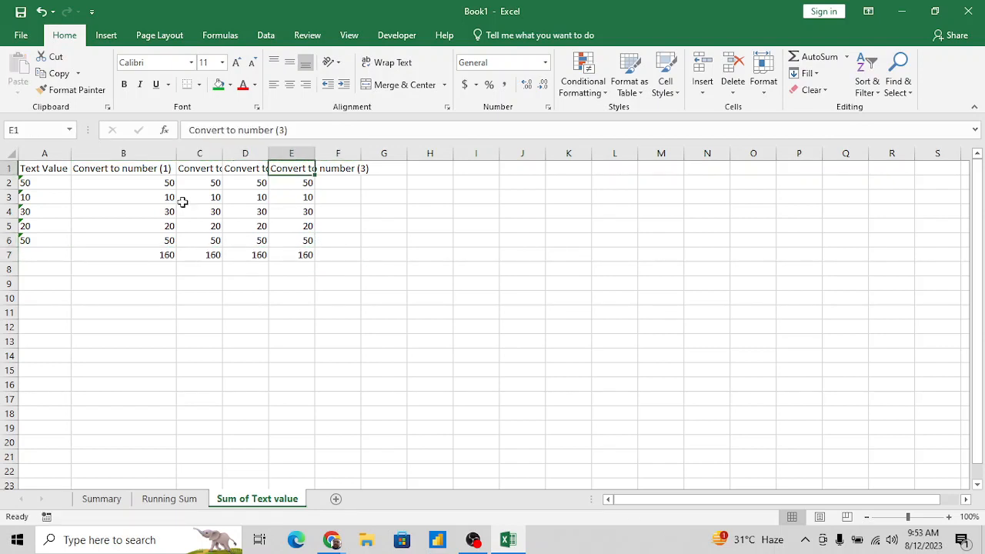
key("ctrl+shift+Left")
key("ctrl+shift+Down")
key("alt+o")
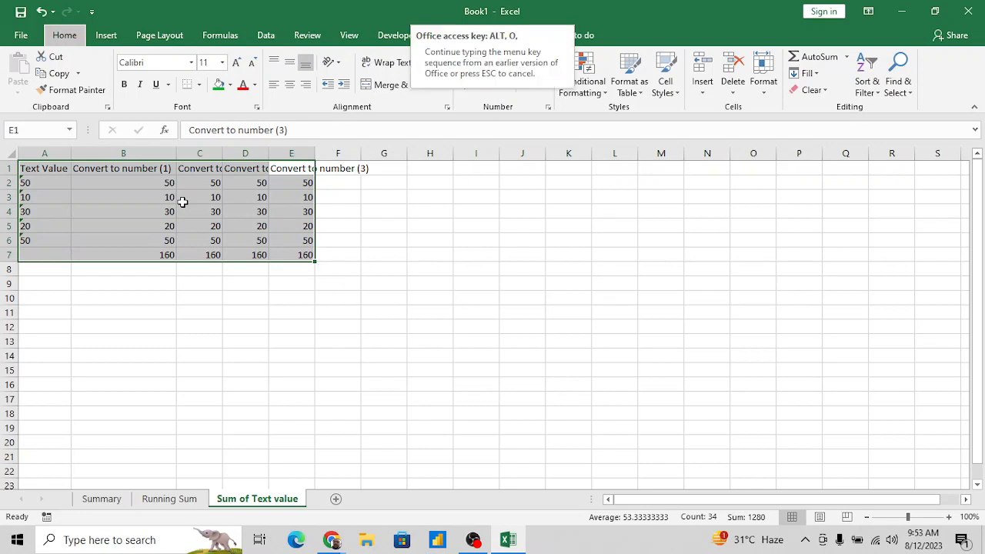
key("c")
key("a")
- Review the conversion formulas in the number columns and the original text values in column A
key("Right")
key("Left")
key("Left")
key("Down")
key("Down")
key("Down")
key("Down")
key("Down")
key("Down")
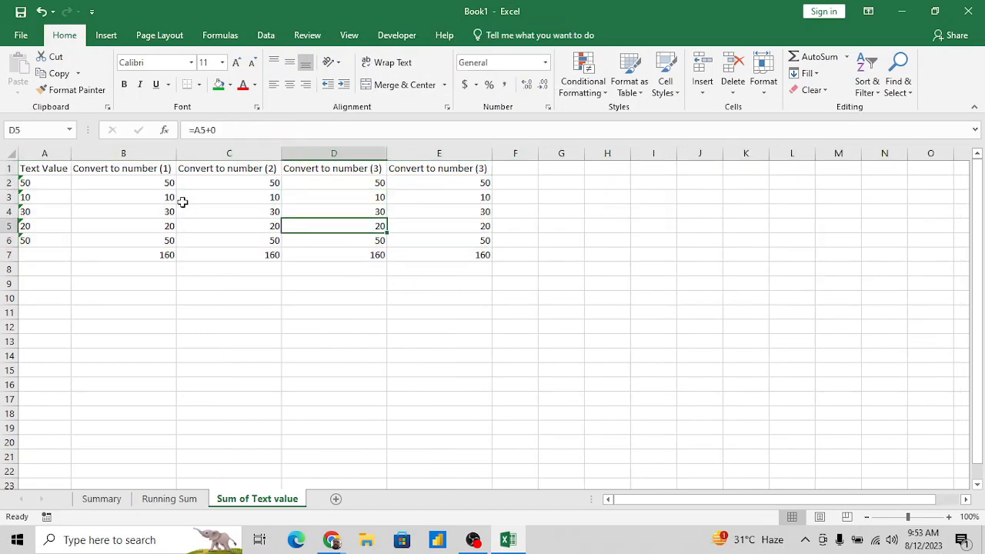
key("Left")
key("Left")
key("Left")
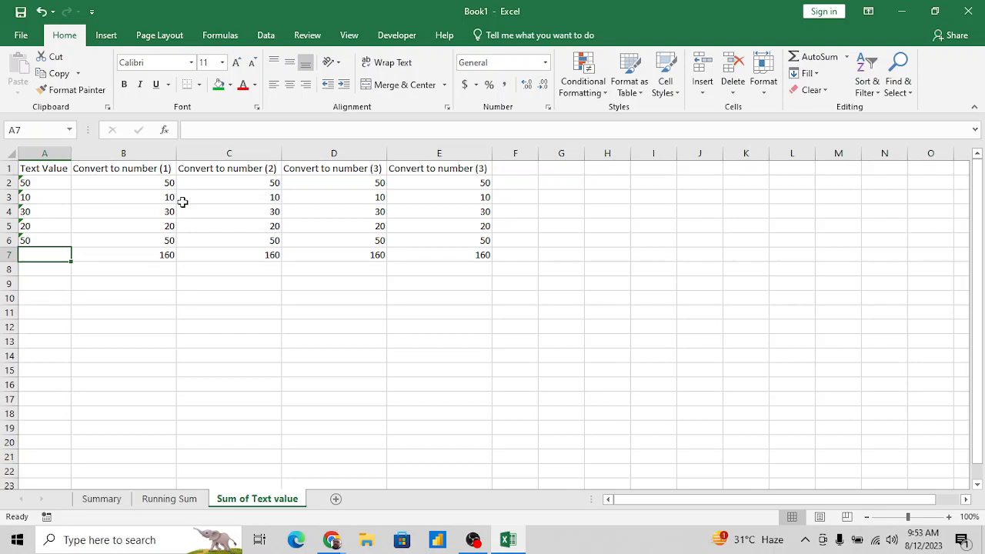
key("Right")
key("Right")
key("Right")
key("Up")
key("Up")
key("Up")
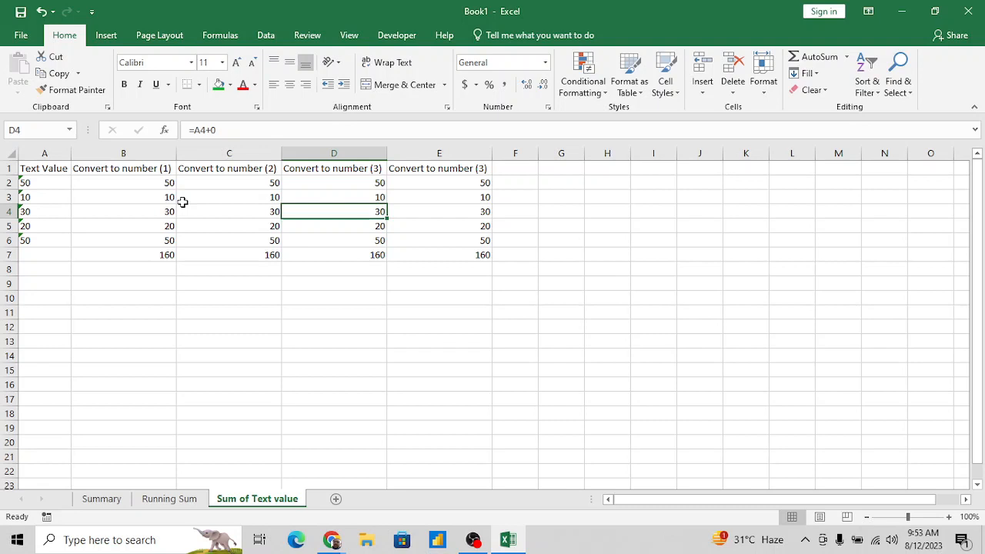
key("Left")
key("Left")
key("Left")
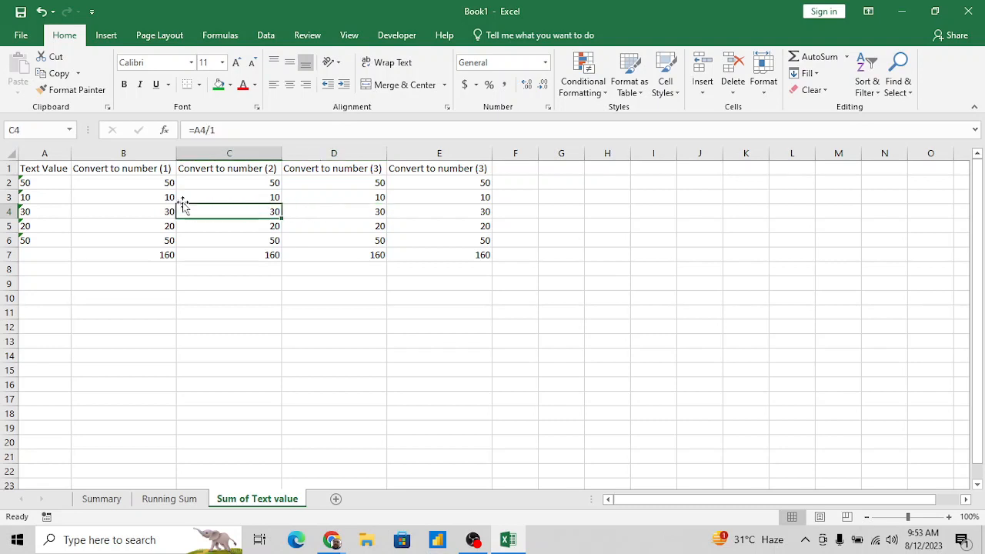
key("Down")
key("Down")
key("Down")
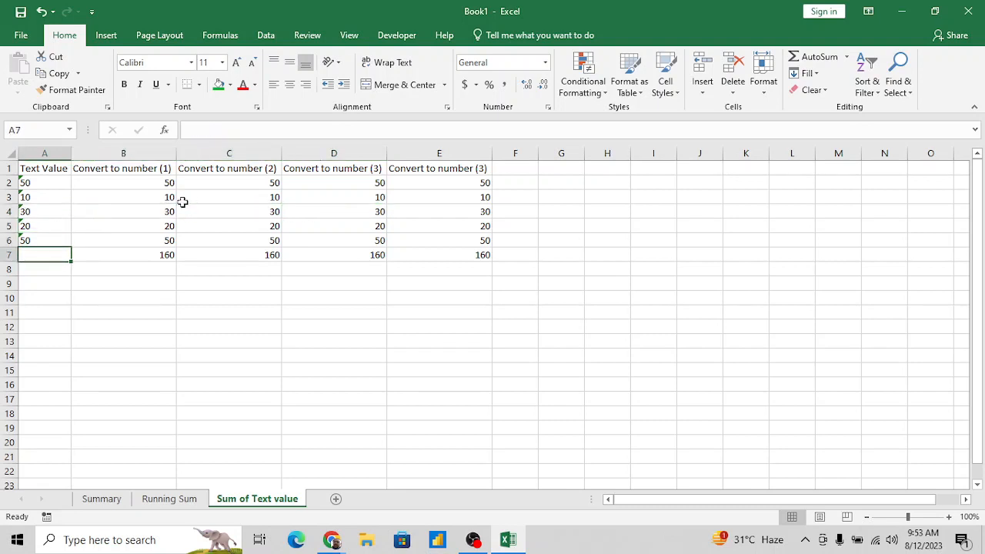
key("Up")
key("Up")
key("Up")
key("Up")
key("Up")
key("Up")
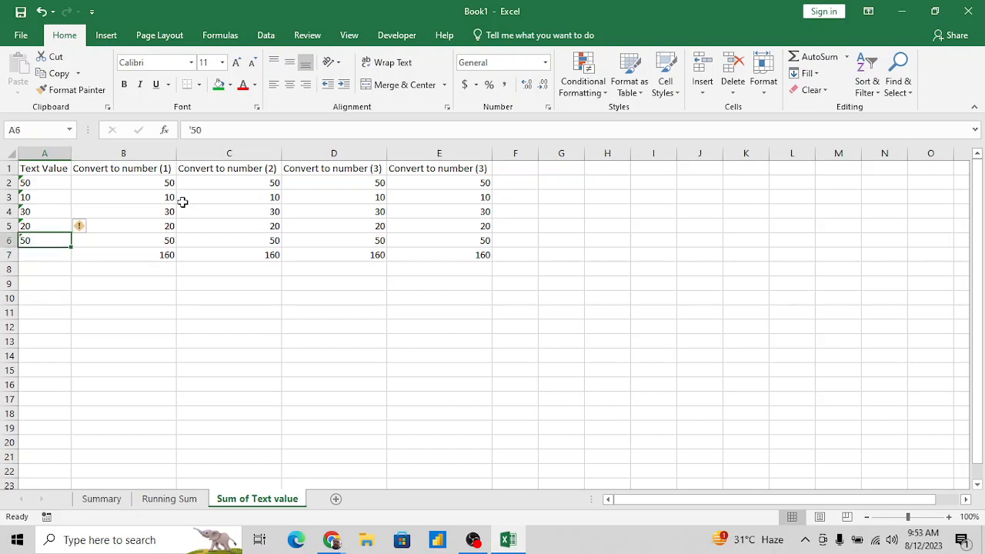
key("Down")
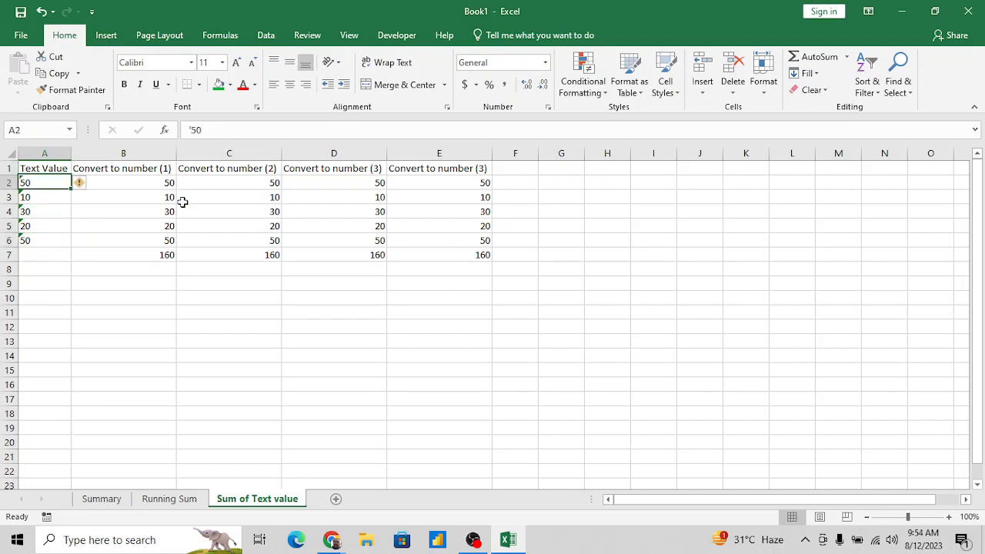
- Copy the Text Value column A1:A6 to a blank area starting at I1
key("Up")
key("ctrl+shift+Down")
key("ctrl+c")
key("Right")
key("Right")
key("Right")
key("Right")
key("Right")
key("Right")
key("Right")
key("Right")
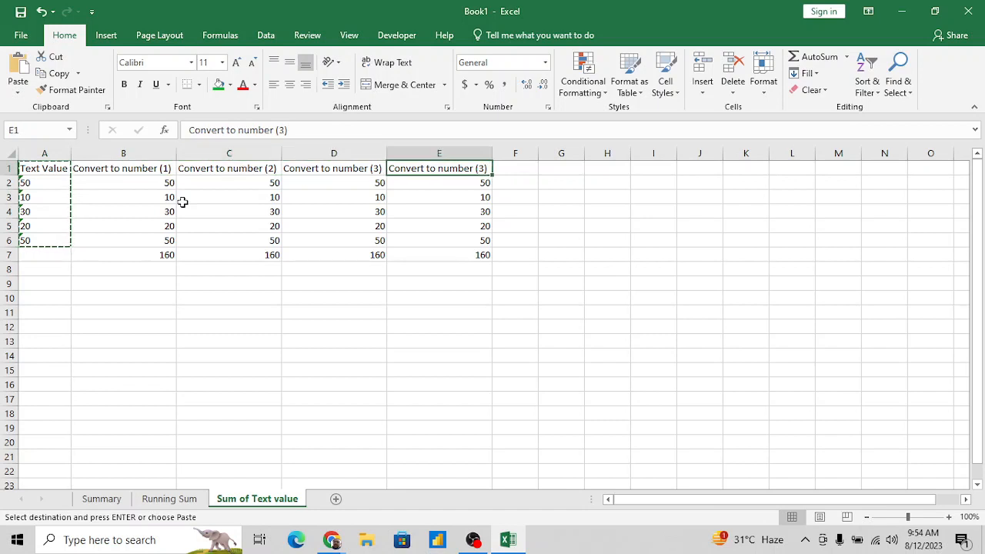
key("Return")
key("Right")
key("Left")
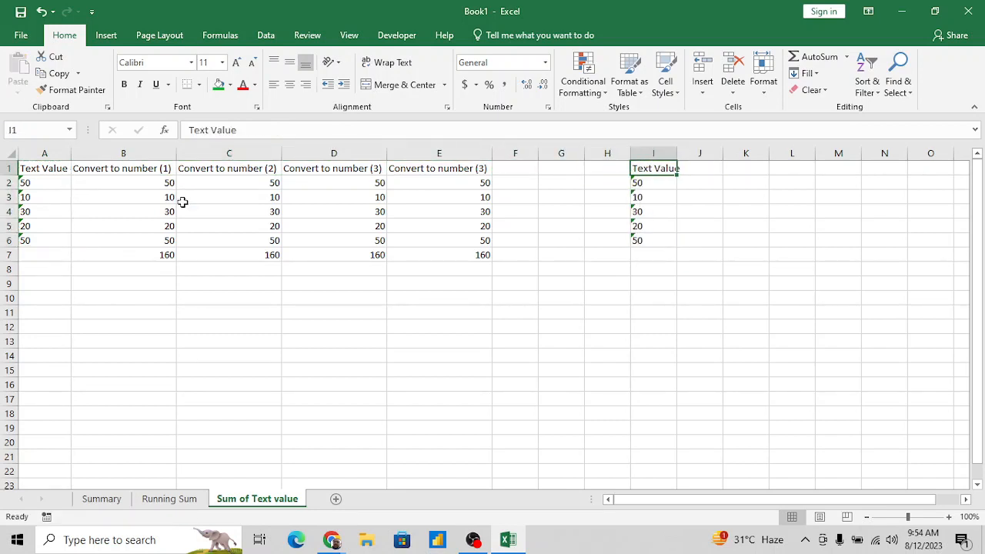
key("Down")
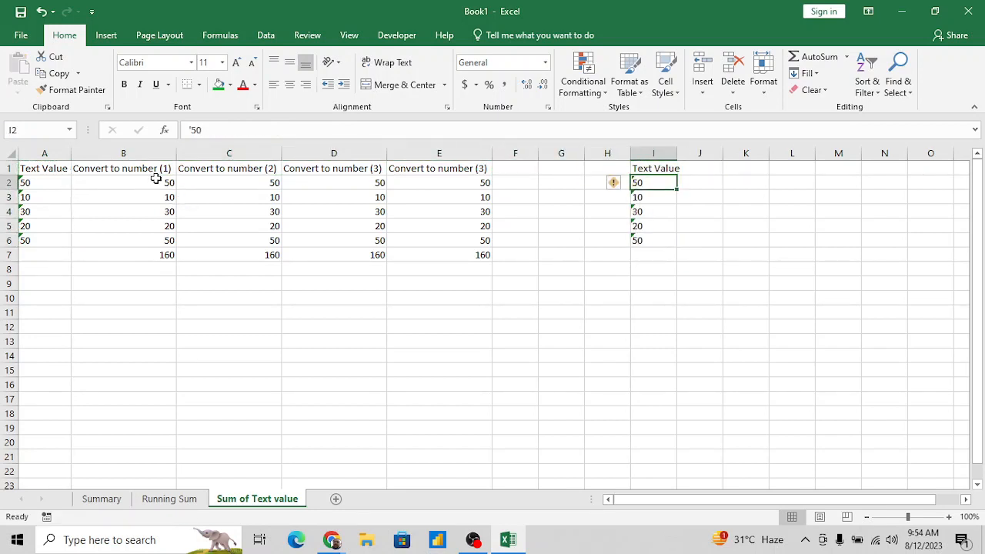
- Review the conversion formulas across row 2 and the copied text values in I2:I6
left_click(156, 179)
key("Right")
key("Right")
key("Right")
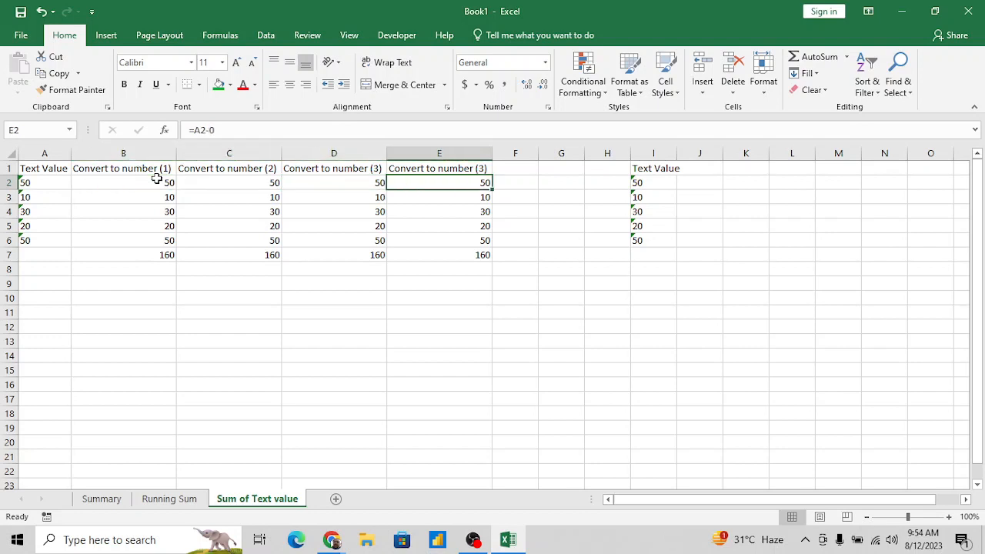
key("Right")
key("Right")
key("Right")
key("Right")
key("Right")
key("Right")
key("Right")
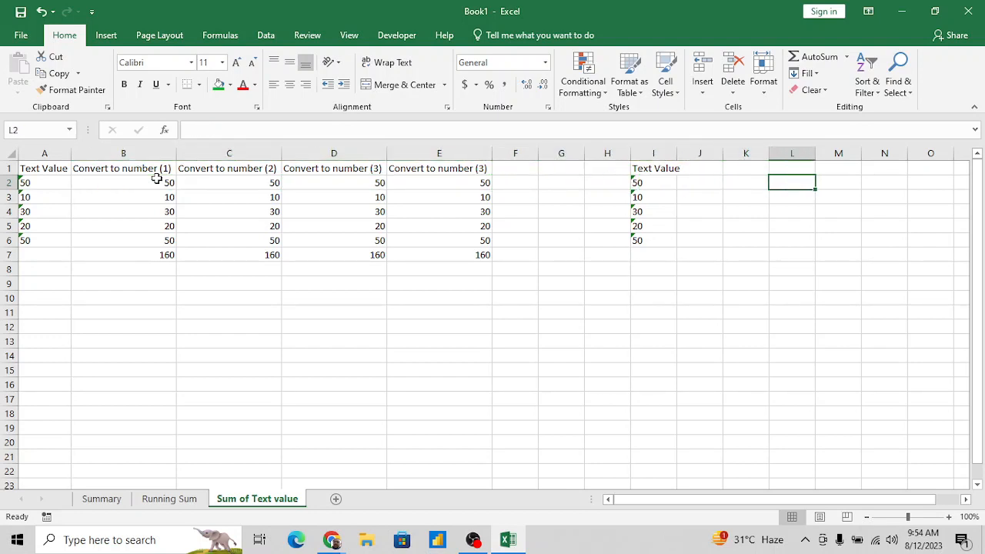
key("Left")
key("Left")
key("Left")
key("ctrl+shift+Down")
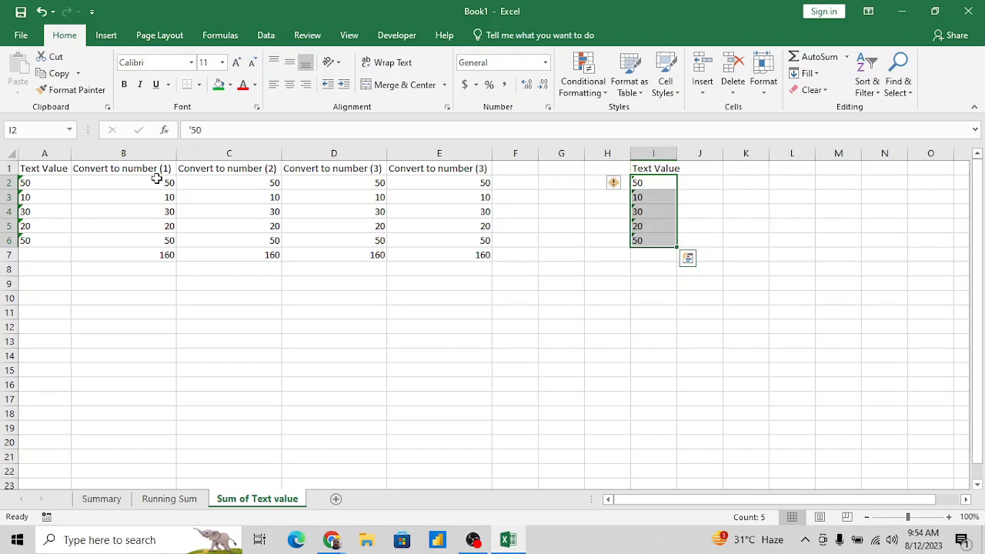
key("Up")
key("Down")
key("Right")
key("Right")
key("Right")
key("Right")
key("Up")
key("Left")
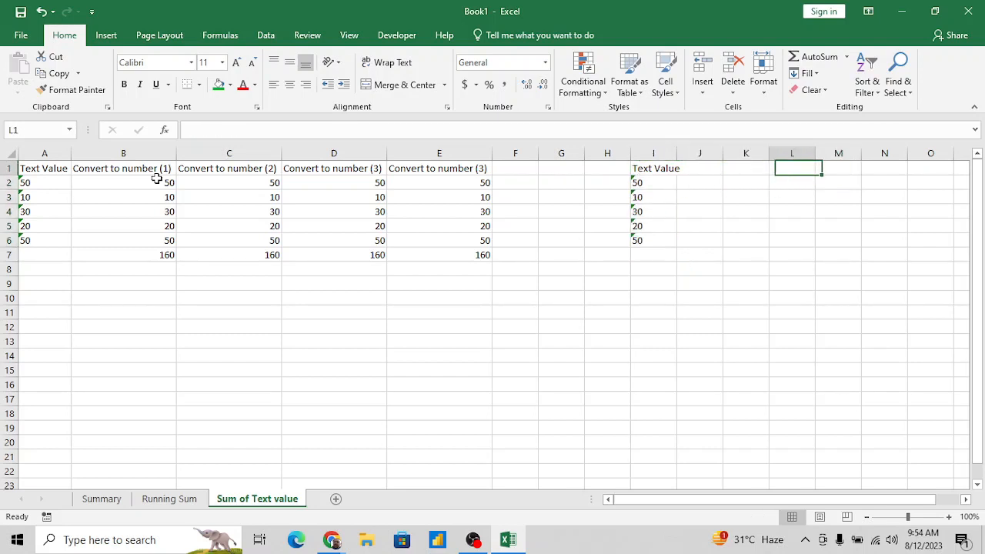
key("Left")
key("Left")
key("Down")
key("Down")
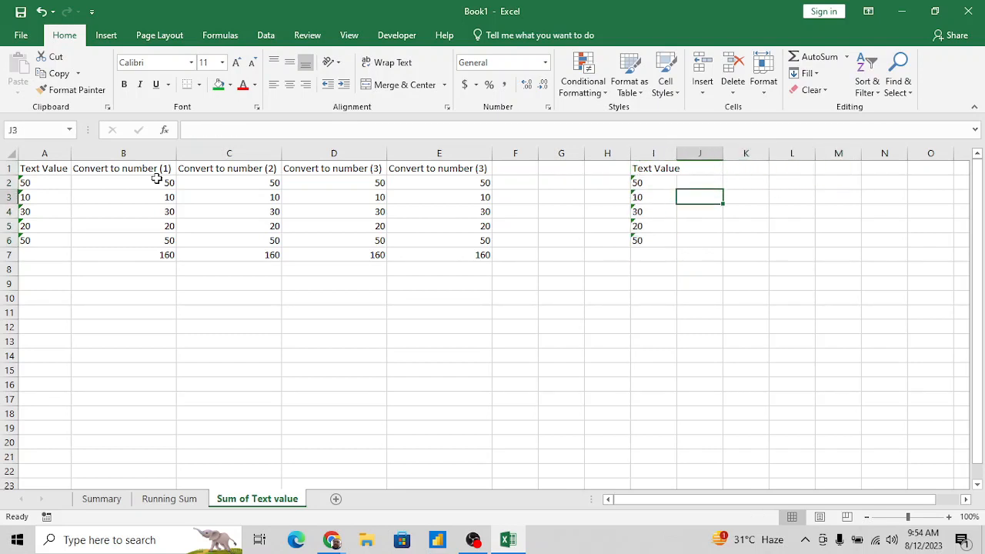
- Enter the value 1 in cell L2
key("Right")
key("Right")
key("Right")
key("Up")
key("Left")
type("1")
key("Return")
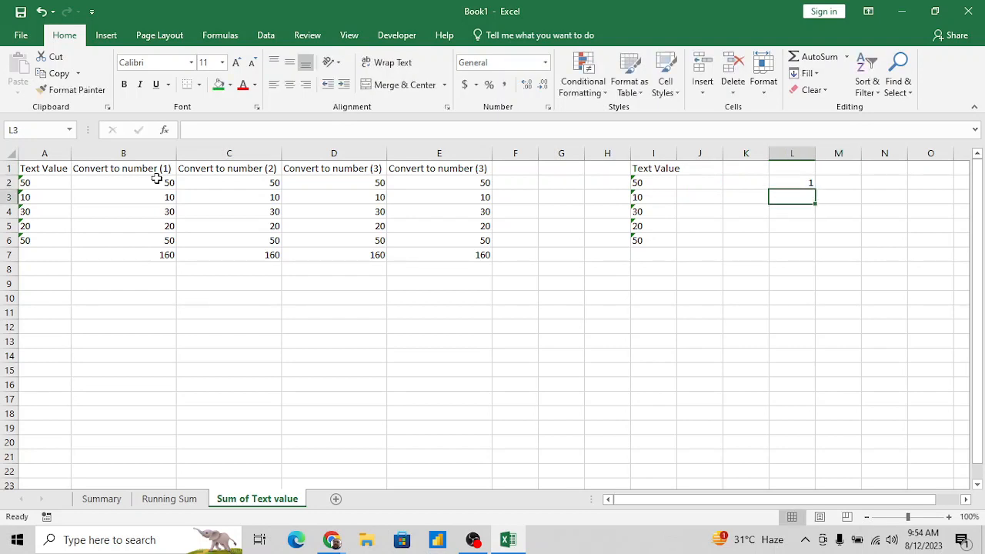
- Copy the 1 in L2 and select the text values I2:I6 as the paste target
key("Up")
key("ctrl+c")
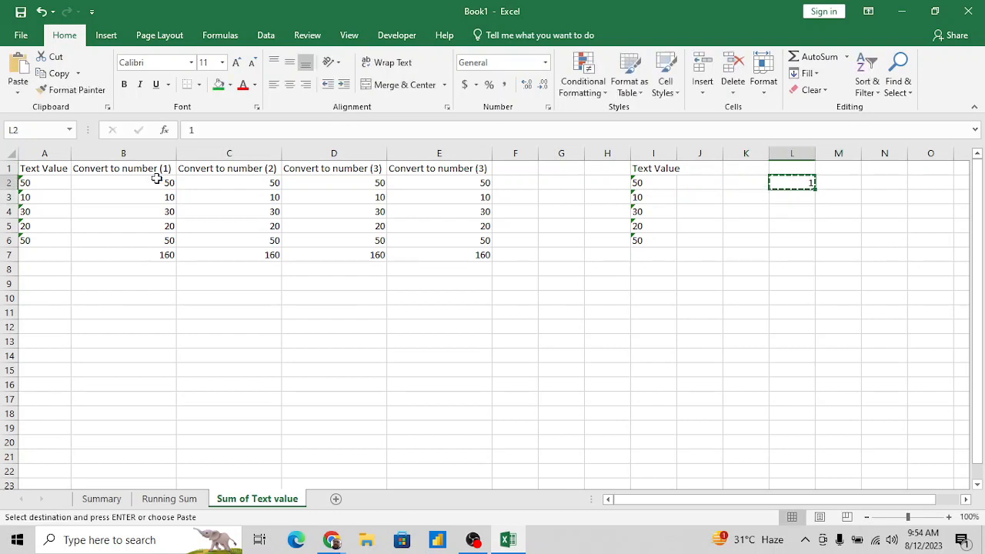
key("Left")
key("Left")
key("Left")
key("ctrl+shift+Down")
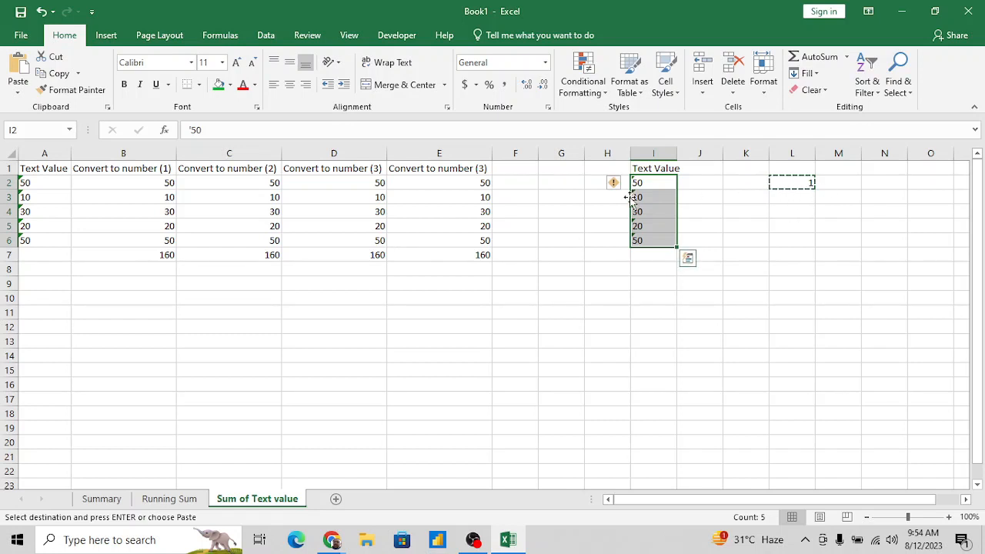
- Multiply the text values in I2:I6 by the copied 1 with Paste Special, and undo the operation
left_click(18, 94)
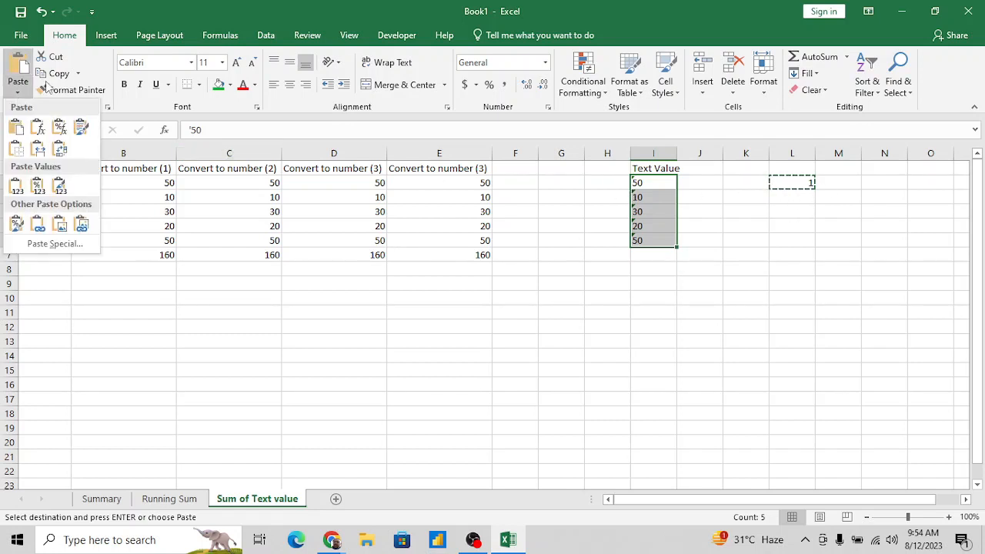
left_click(51, 245)
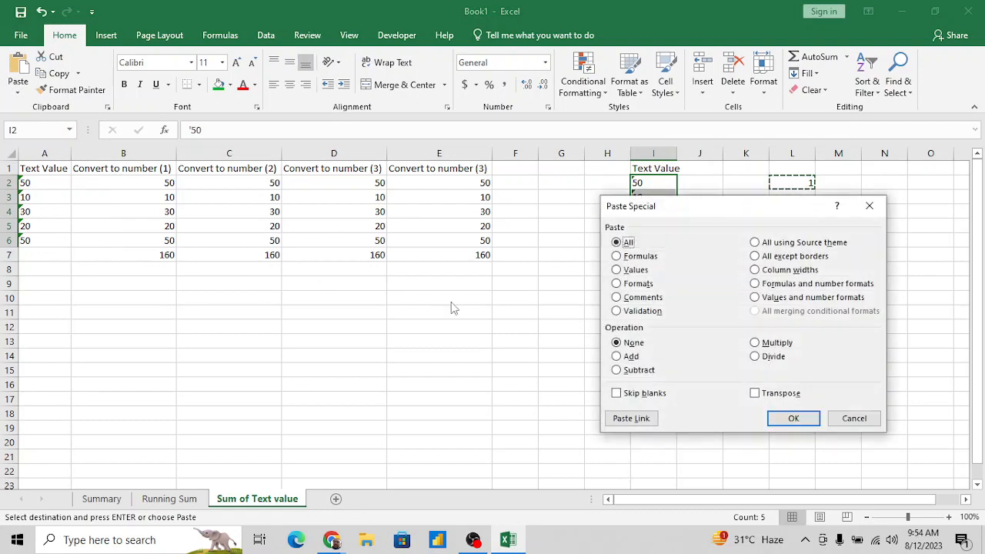
left_click_drag(757, 209, 248, 241)
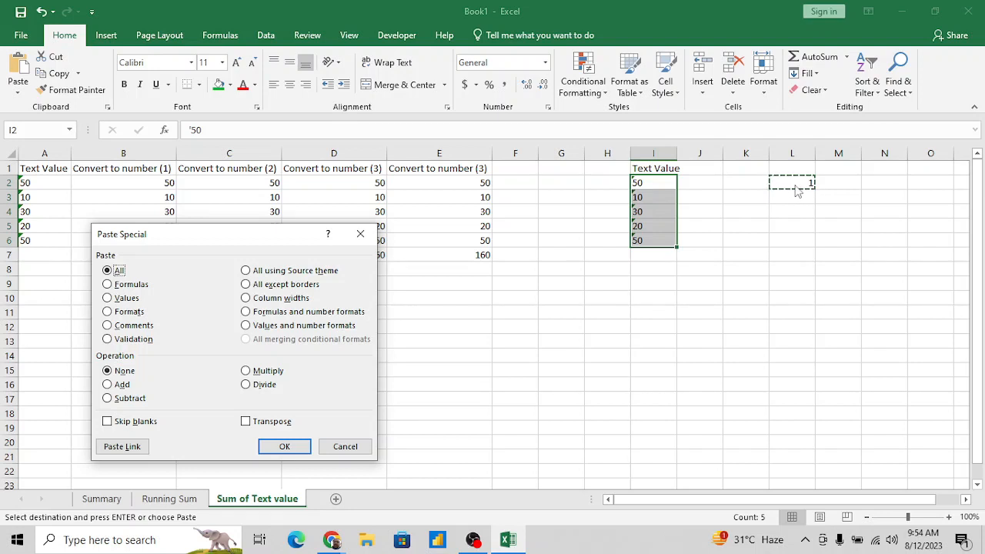
left_click(246, 371)
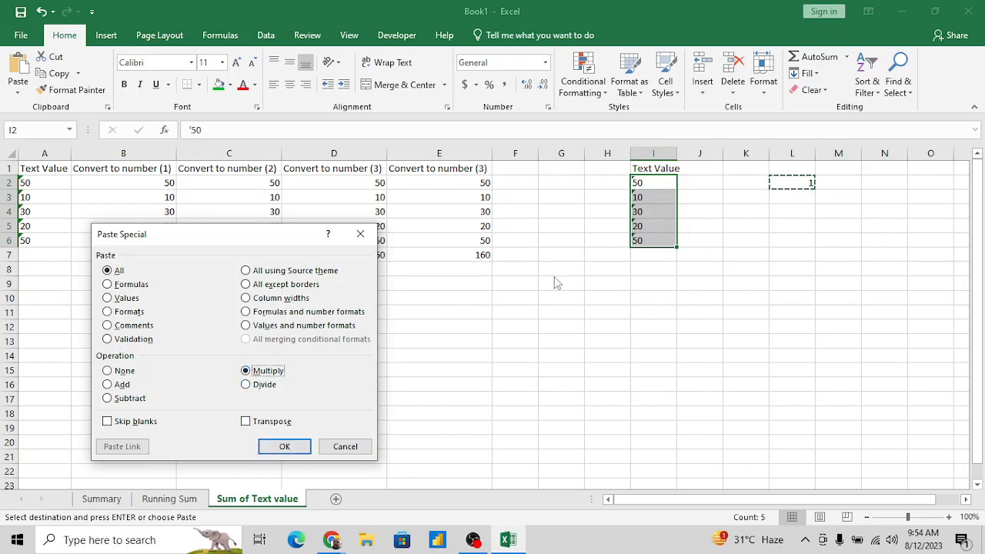
left_click(286, 448)
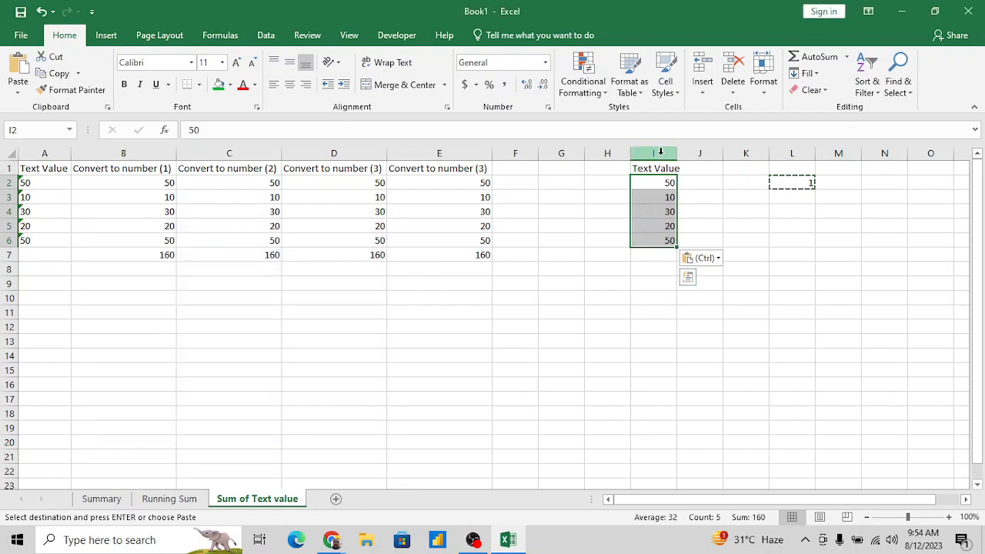
key("ctrl+z")
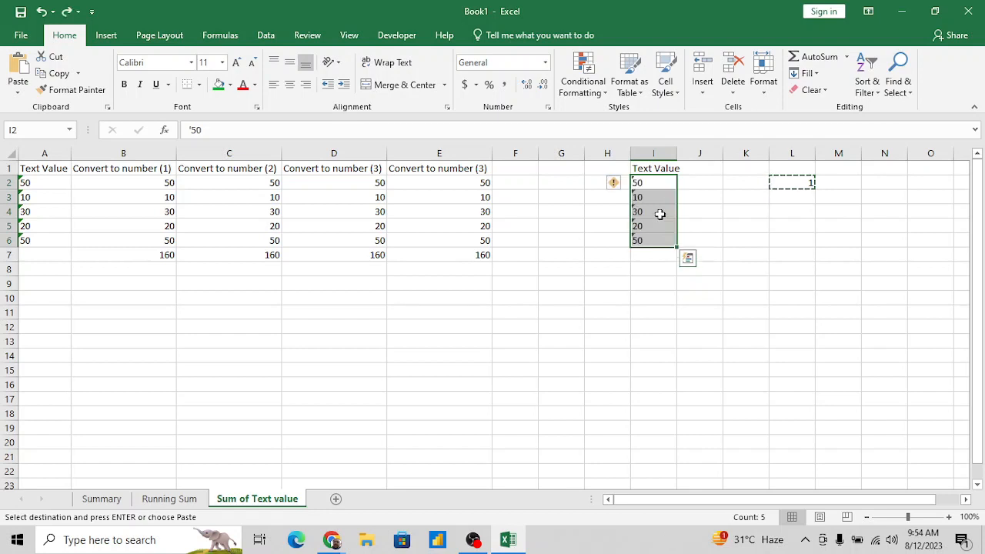
- Divide the text values in I2:I6 by the copied 1 with Paste Special, and undo the operation
key("alt+e")
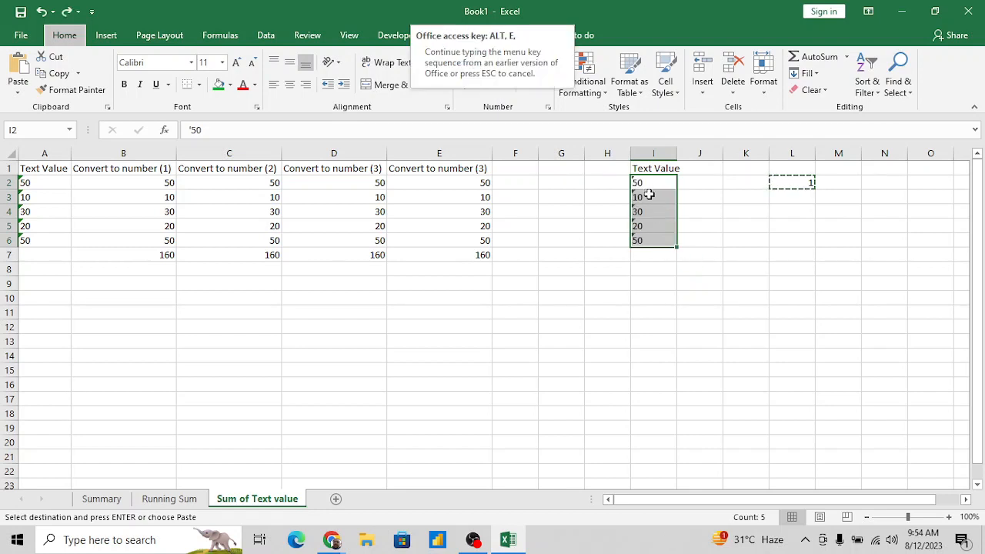
key("s")
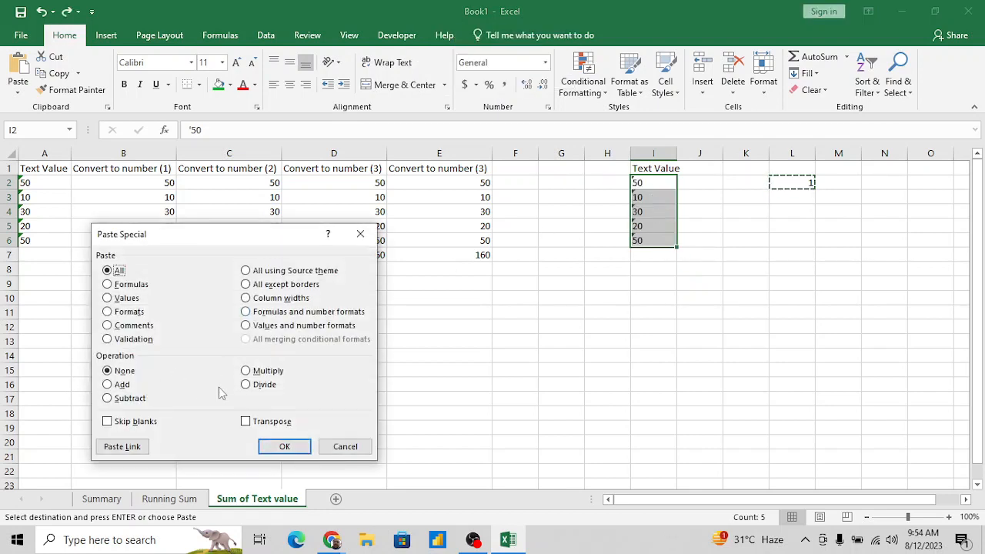
left_click(246, 384)
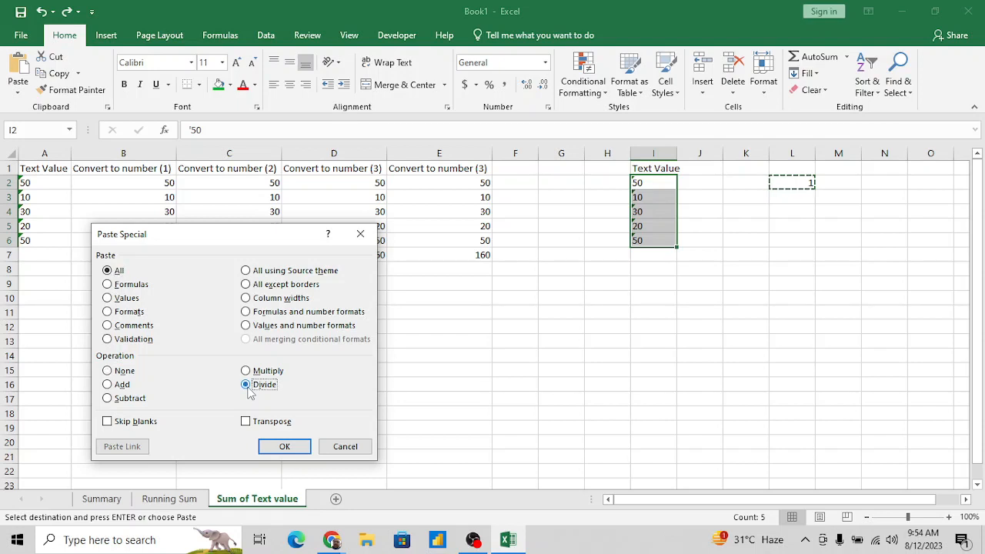
left_click(284, 446)
left_click(644, 211)
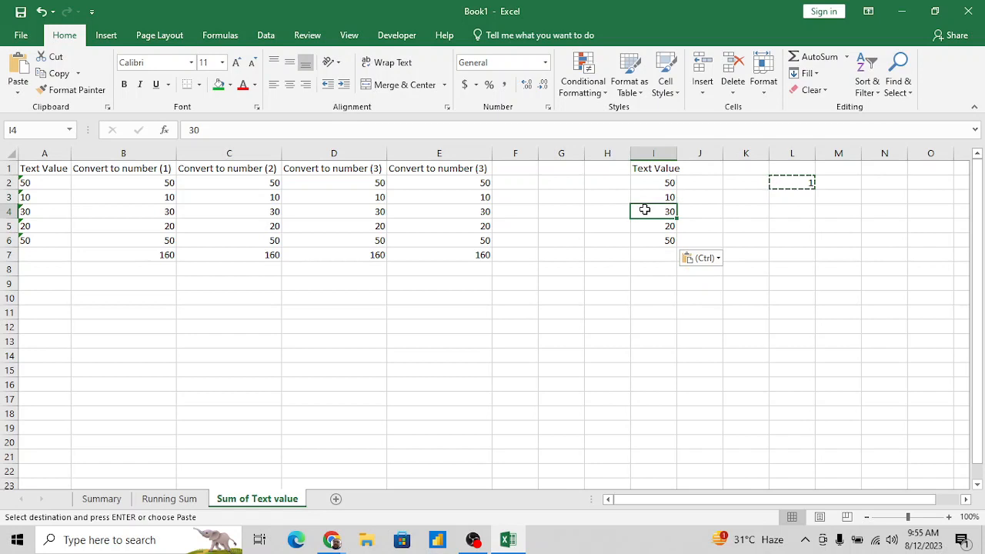
key("ctrl+z")
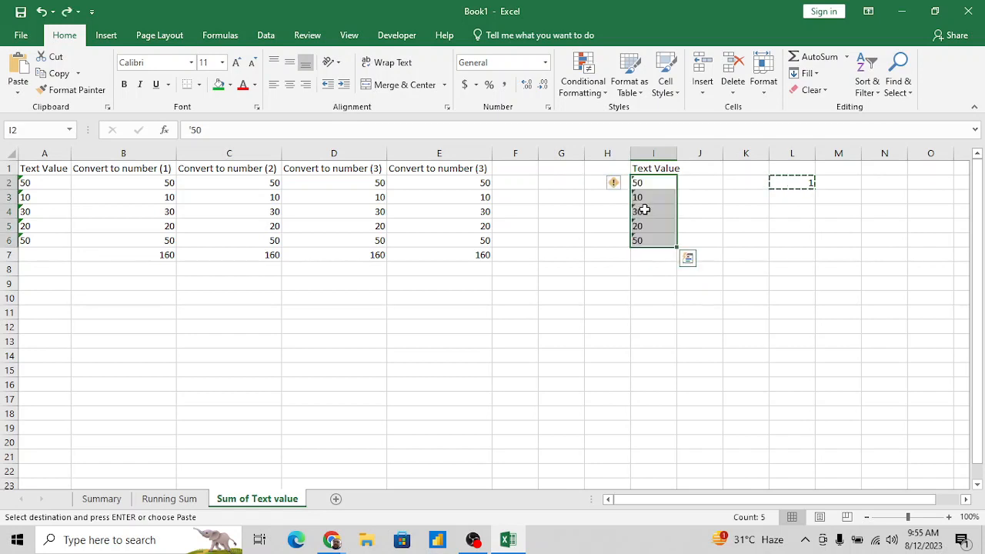
key("ctrl+alt+v")
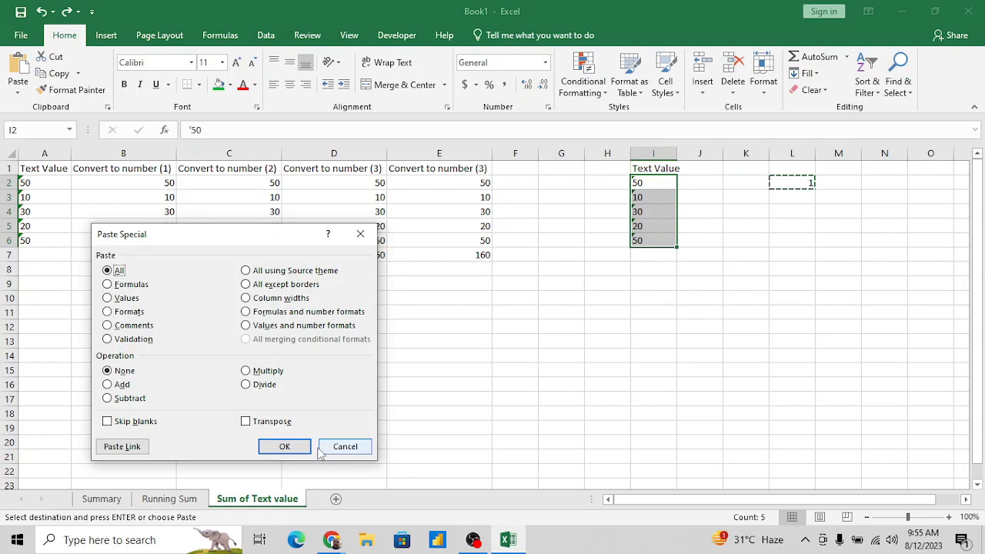
left_click(347, 449)
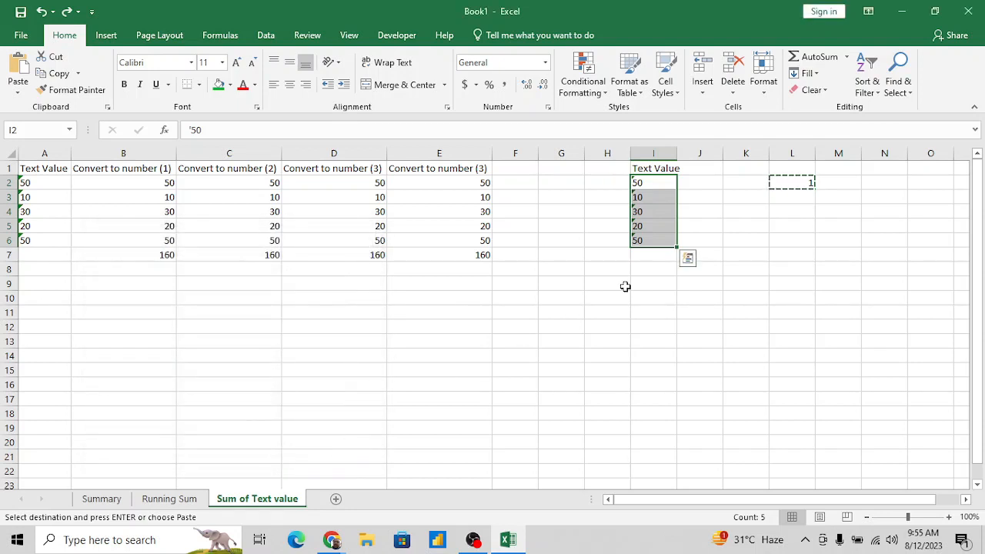
left_click(626, 285)
key("Escape")
- Copy the value 1 in cell L2
key("Up")
key("Up")
key("Up")
key("Up")
key("Up")
key("Up")
key("Up")
key("Up")
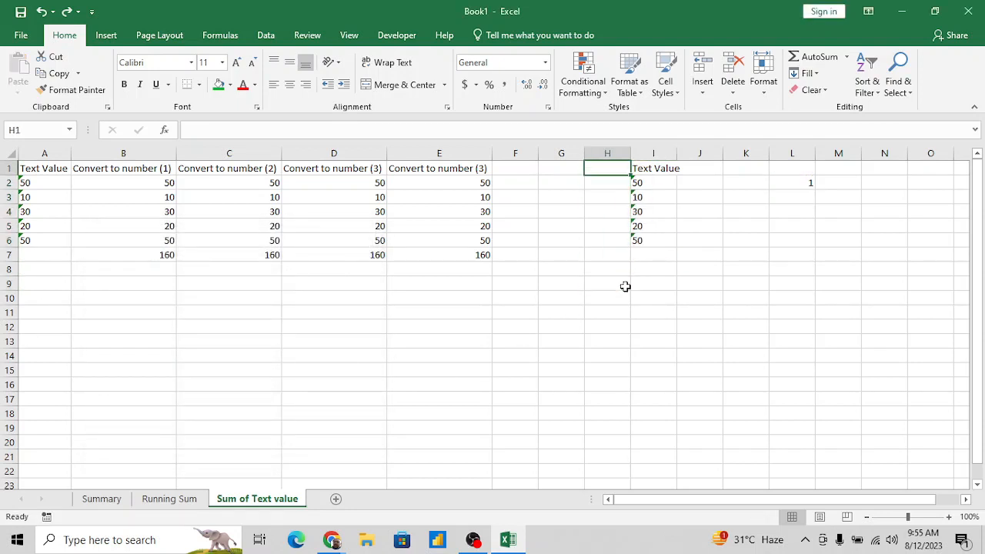
key("Right")
key("Down")
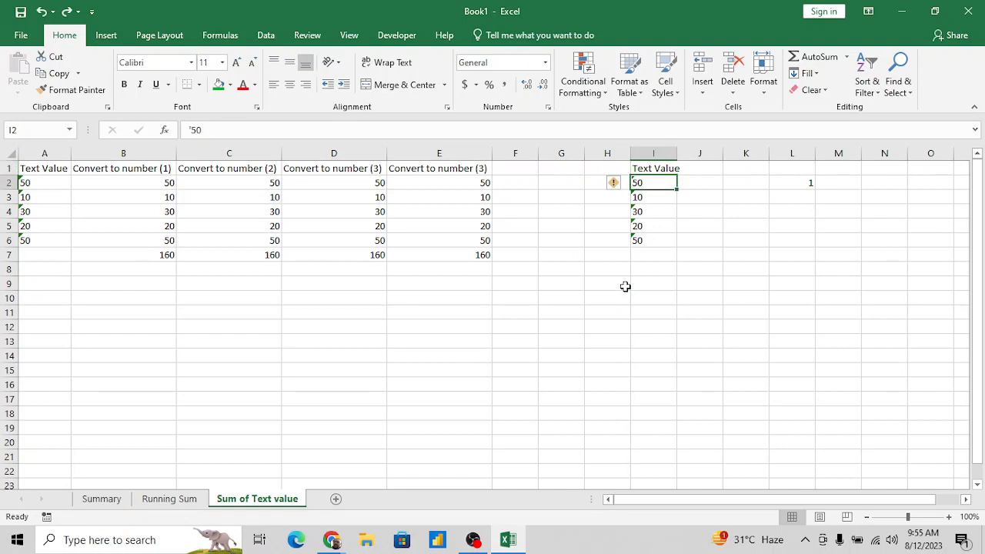
key("Right")
key("Right")
key("Right")
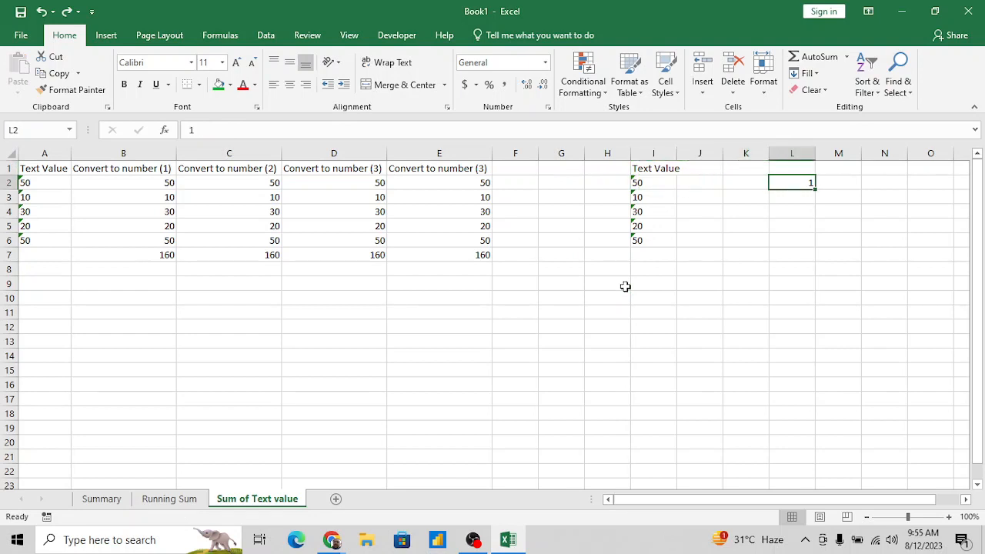
key("ctrl+c")
- Multiply the text values in I2:I6 by the copied 1 using the Paste Special Multiply operation
key("Left")
key("Left")
key("Left")
key("ctrl+shift+Down")
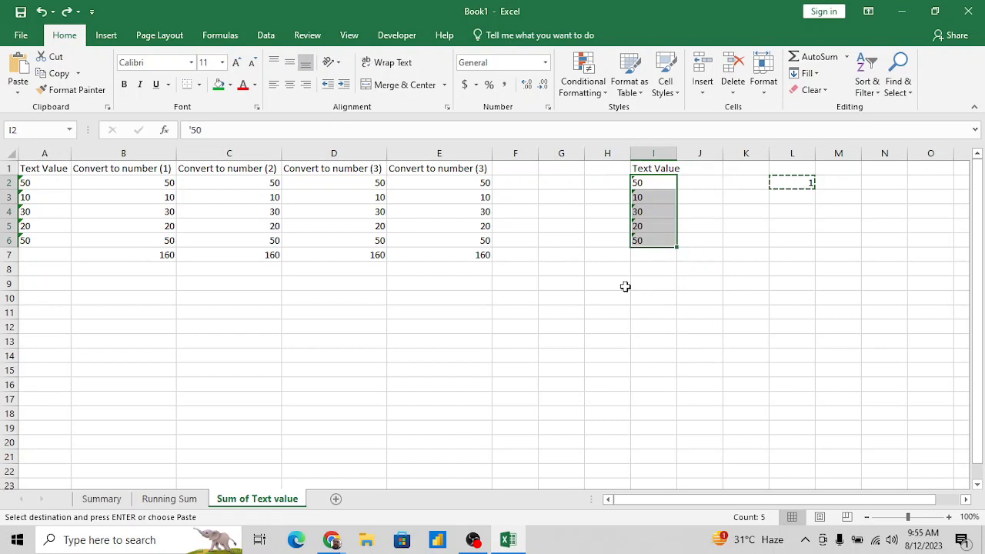
key("ctrl+alt+v")
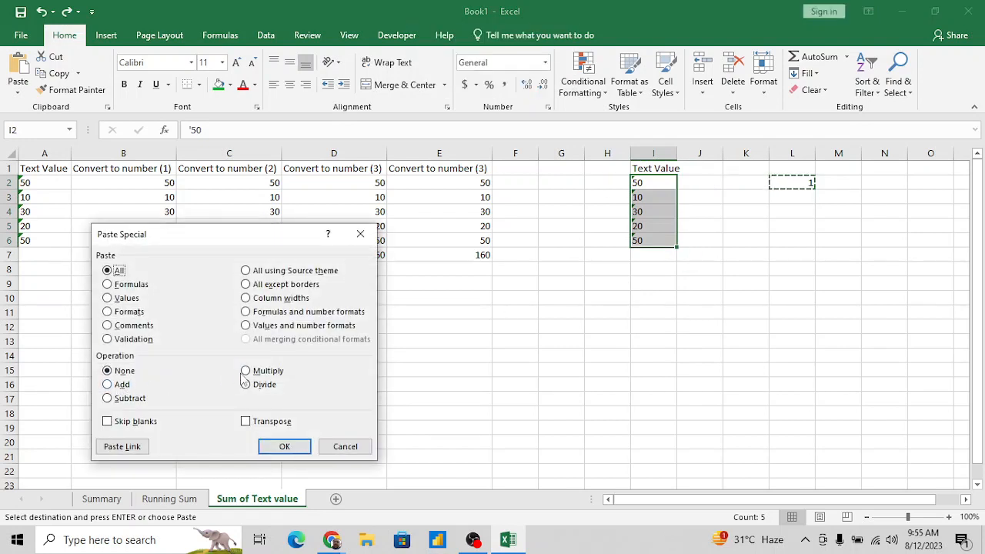
left_click(247, 371)
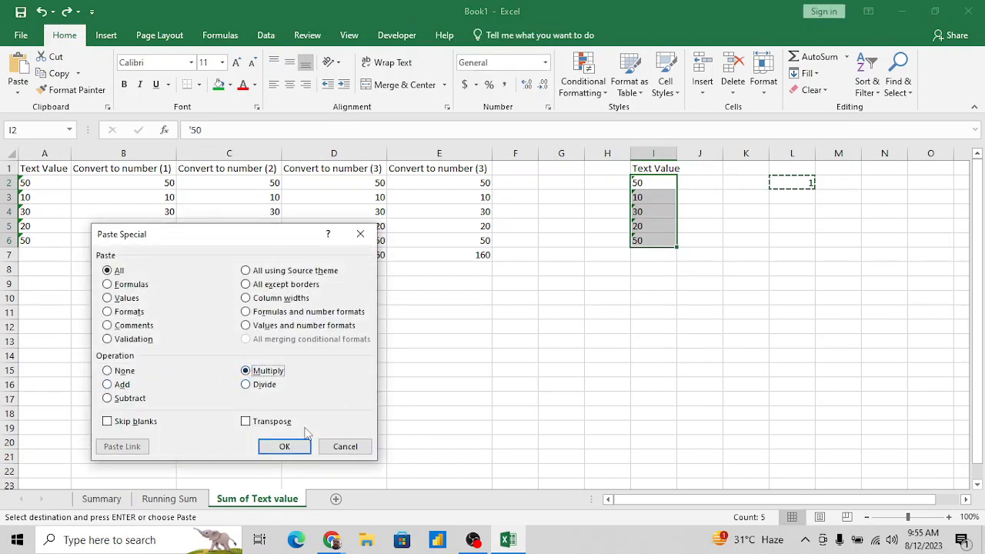
left_click(284, 447)
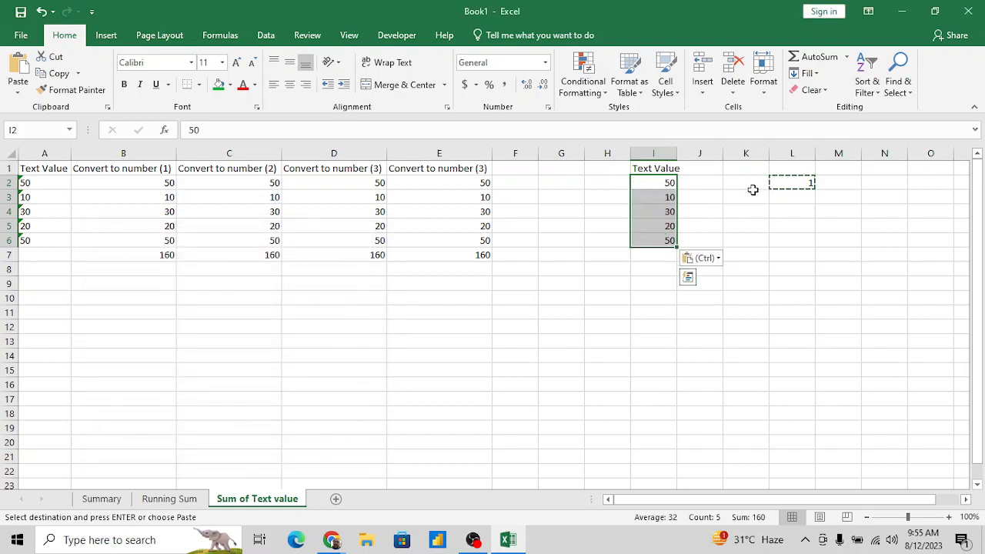
- Delete the helper value 1 from cell L2
left_click(753, 189)
key("Right")
key("Delete")
key("Right")
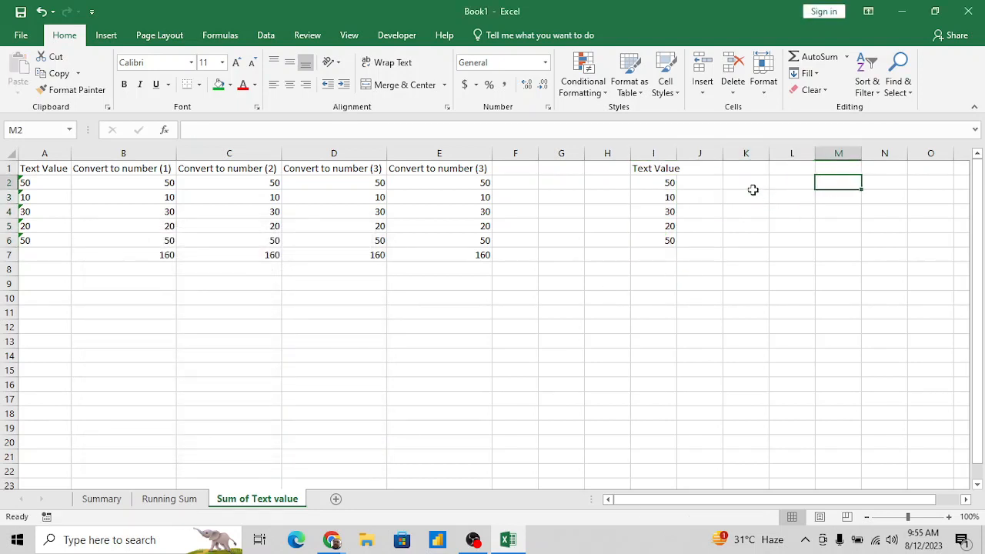
- Review the converted value in I5 and the conversion formulas across row 5
key("Left")
key("Left")
key("Left")
key("Down")
key("Down")
key("Down")
key("Left")
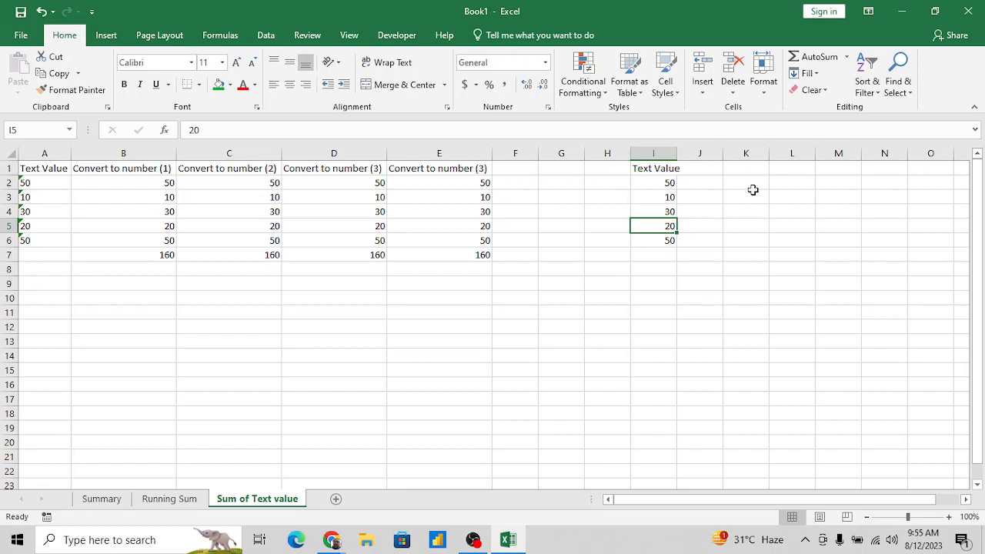
key("Left")
key("Left")
key("Left")
key("Left")
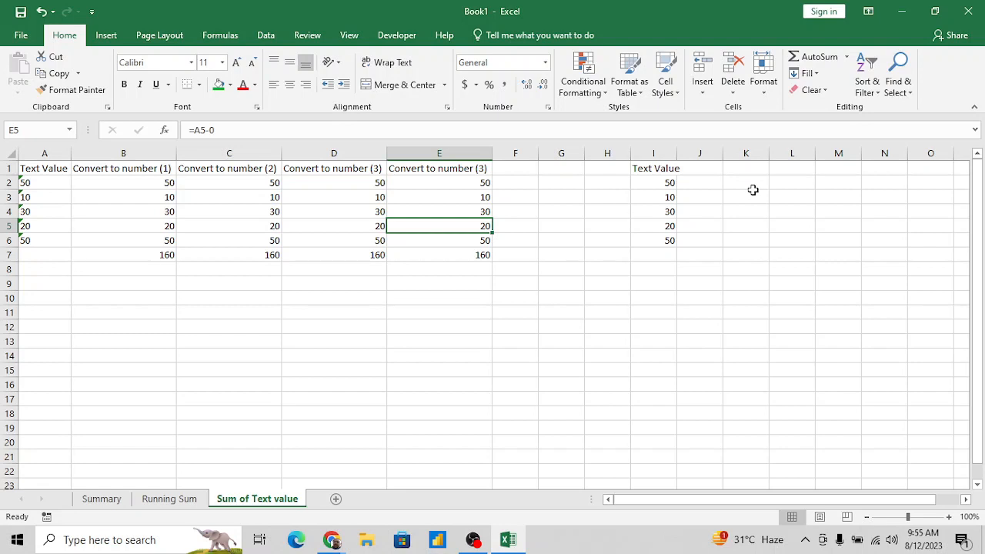
key("Left")
key("Left")
key("Left")
key("Left")
- Select the original text values in A2:A6 to examine them
key("Up")
key("Up")
key("Up")
key("Up")
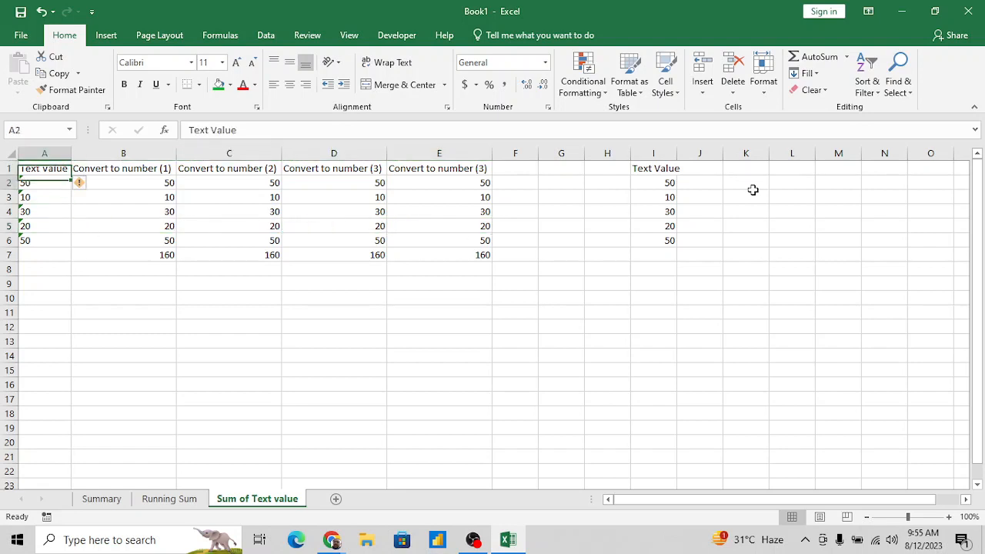
key("Down")
key("shift+Down")
key("shift+Down")
key("shift+Down")
key("shift+Down")
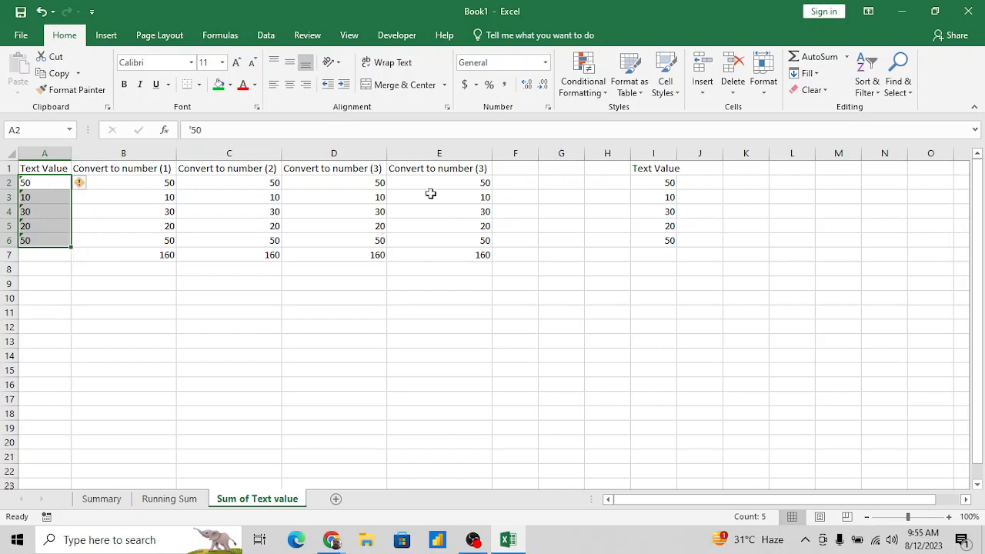
- Change the conversion formula in D2 to =A2+1
left_click(370, 185)
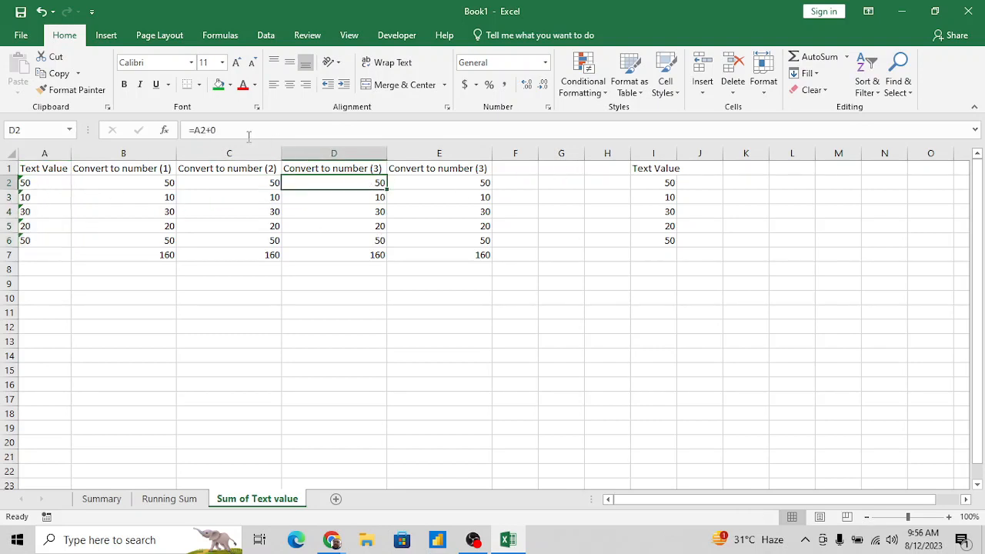
left_click(231, 129)
key("BackSpace")
type("1")
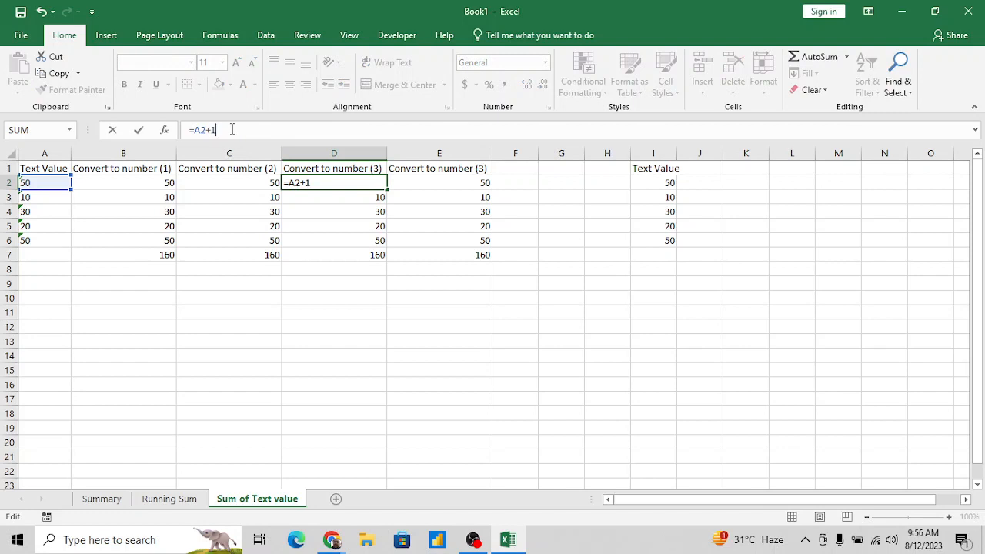
key("ctrl+Return")
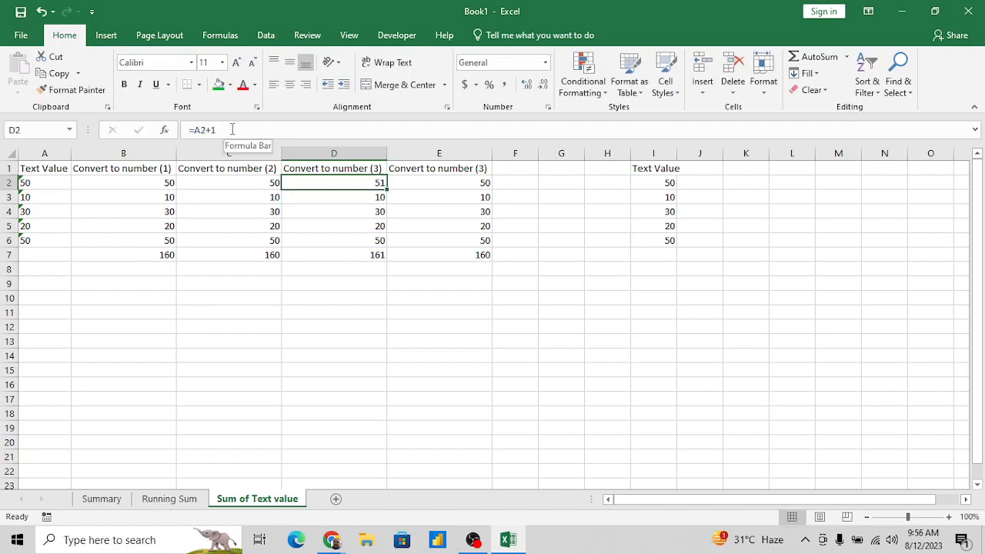
- Set the conversion formula in D2 back to =A2+0
left_click(300, 130)
key("BackSpace")
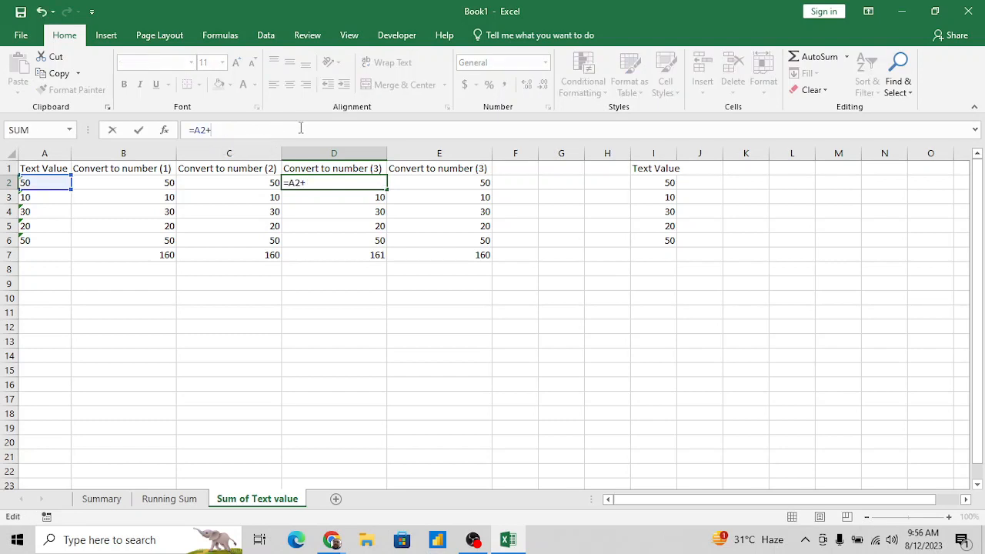
type("0")
key("Return")
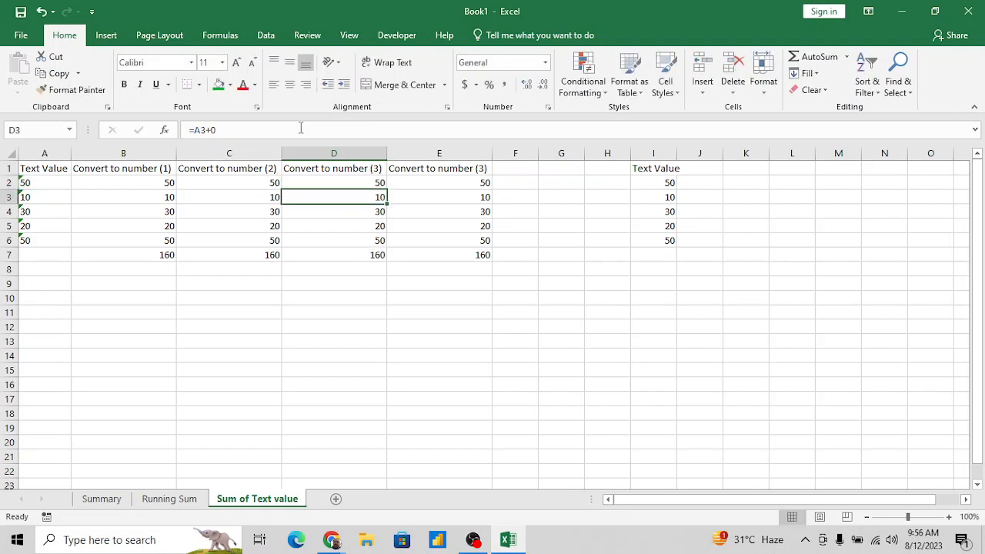
key("Up")
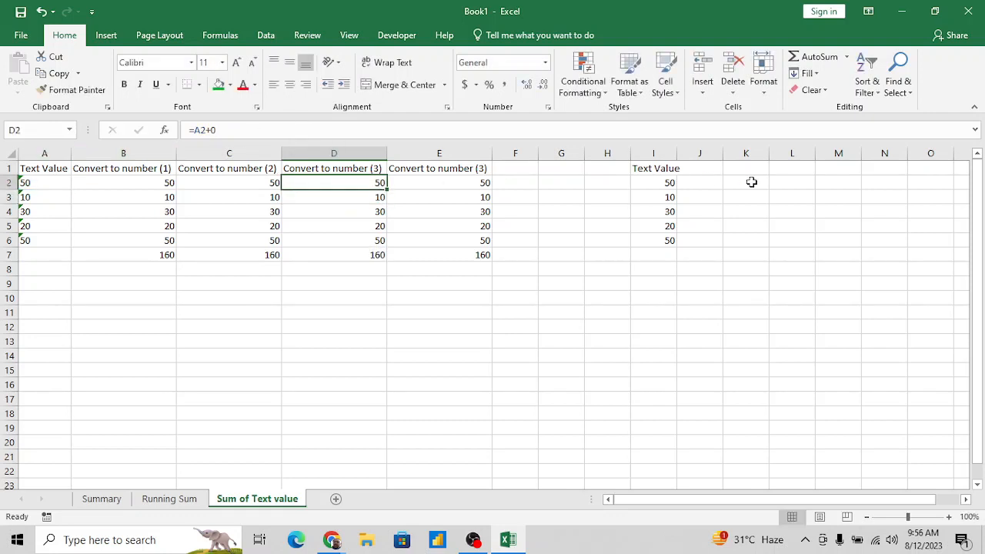
- Enter the value 5 in cell L2 and copy that cell
left_click(665, 181)
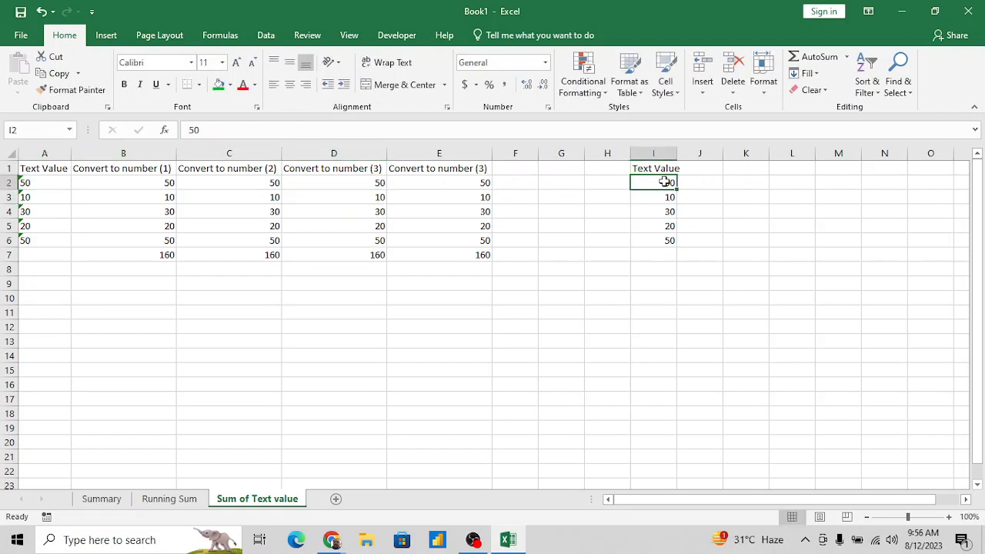
key("Right")
key("Right")
key("Right")
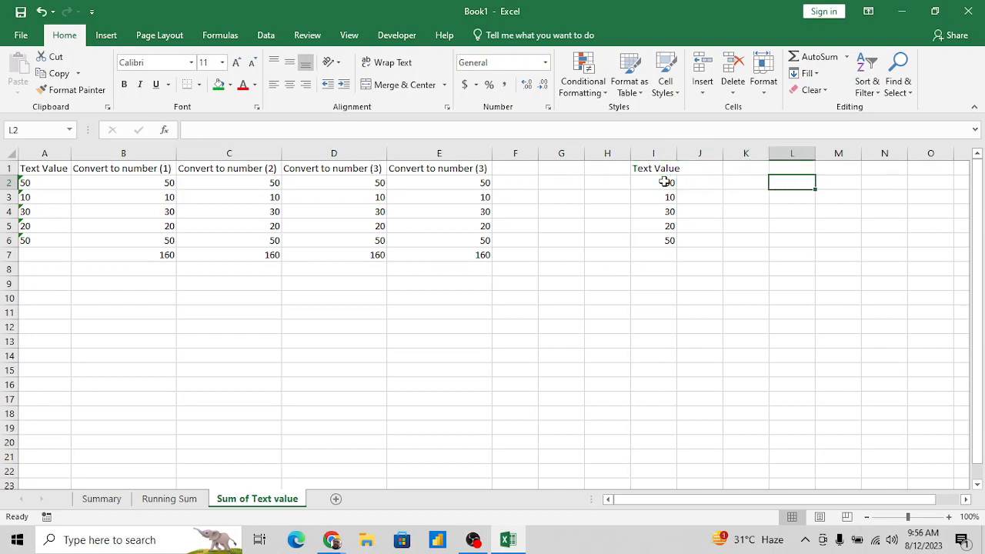
type("5")
key("Return")
key("Up")
key("ctrl+c")
- Add the copied 5 to the values in I2:I6 using the Paste Special Add operation
left_click(665, 181)
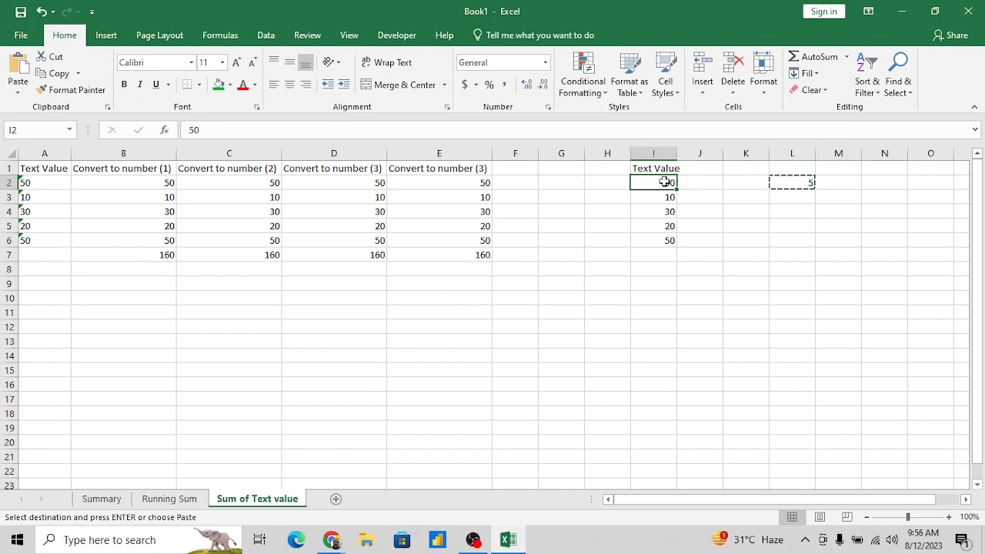
key("ctrl+shift+Down")
key("alt+e")
key("s")
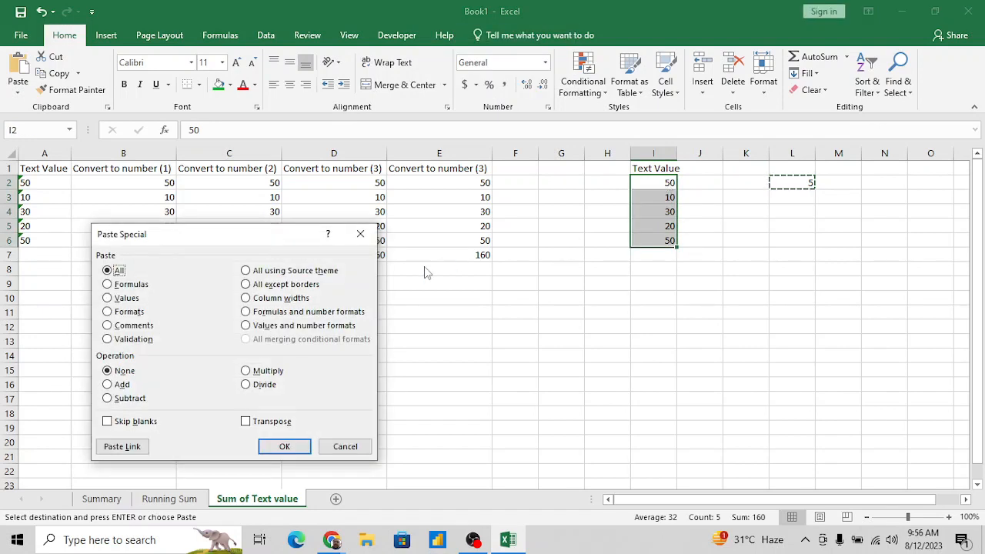
left_click(119, 385)
left_click(277, 448)
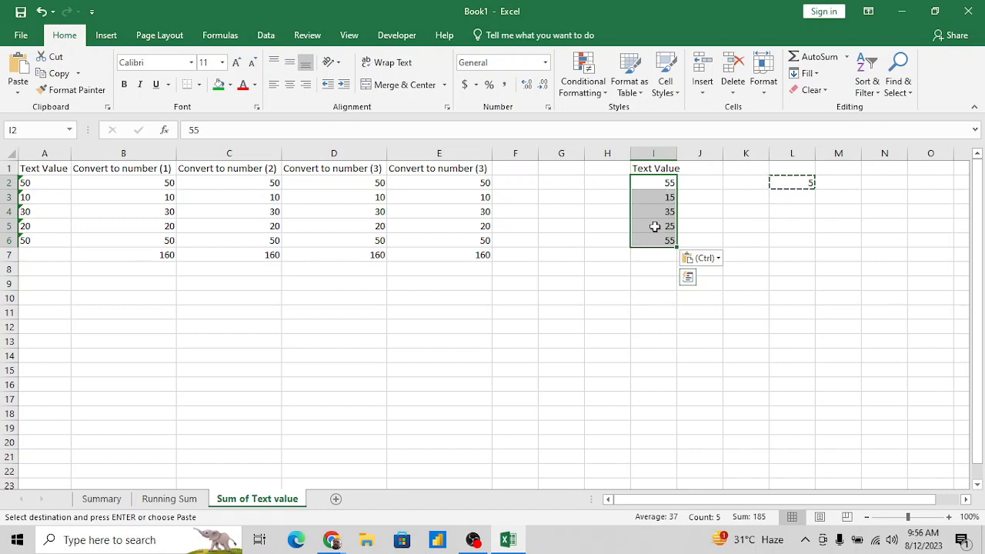
left_click(376, 361)
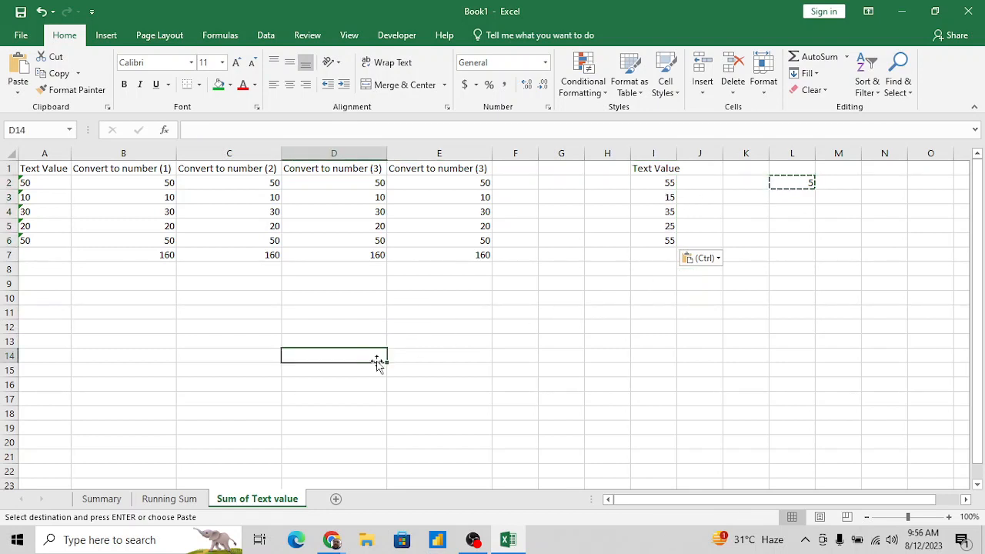
key("Up")
key("Right")
type("=ran")
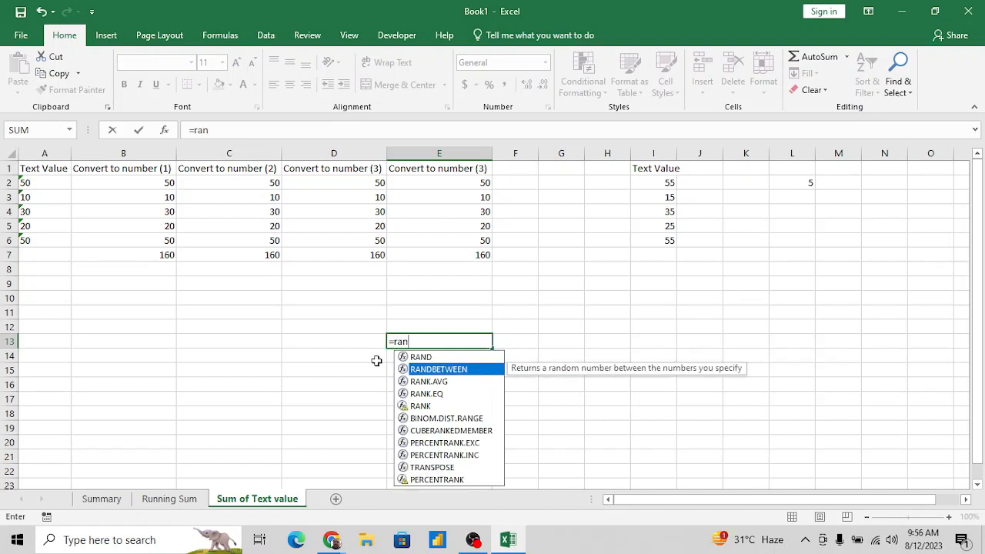
key("Tab")
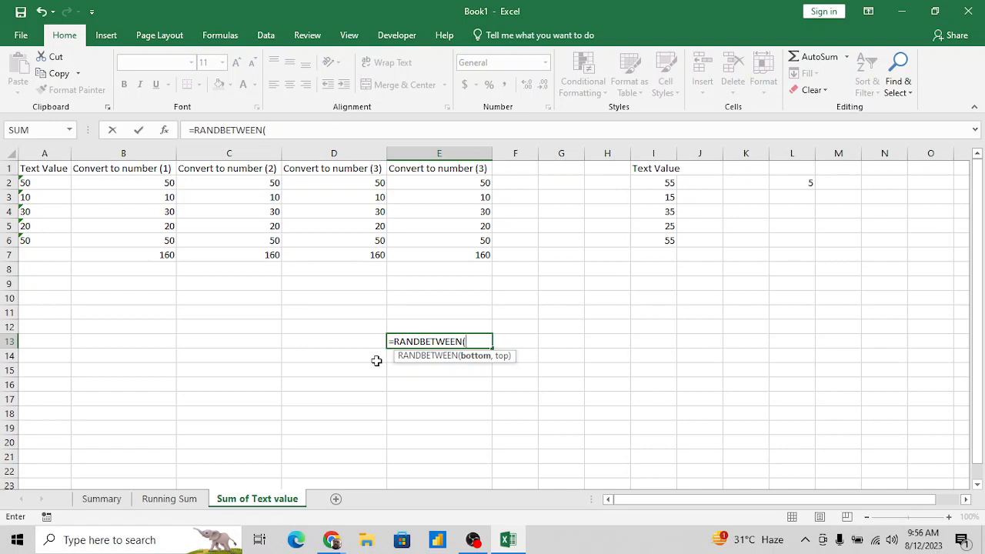
key("Escape")
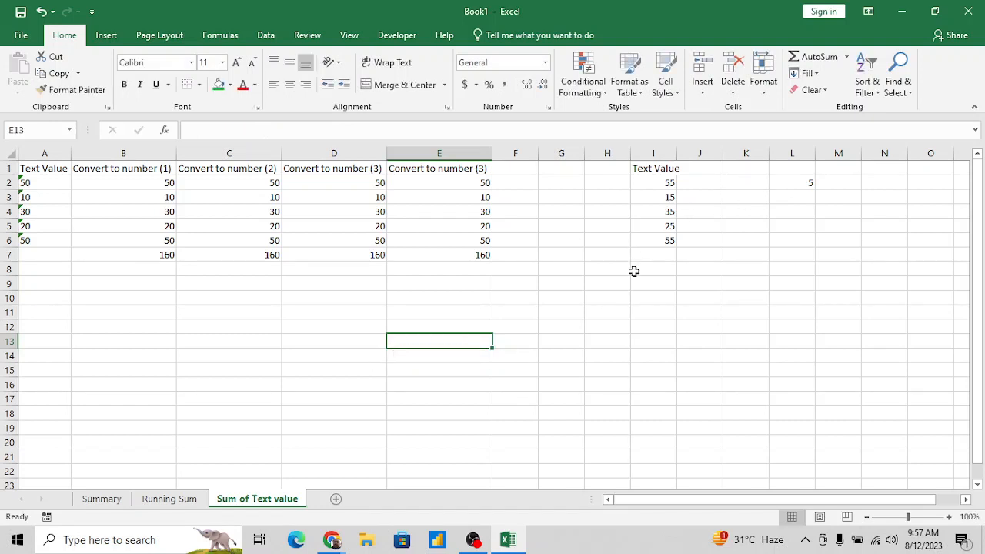
left_click(527, 326)
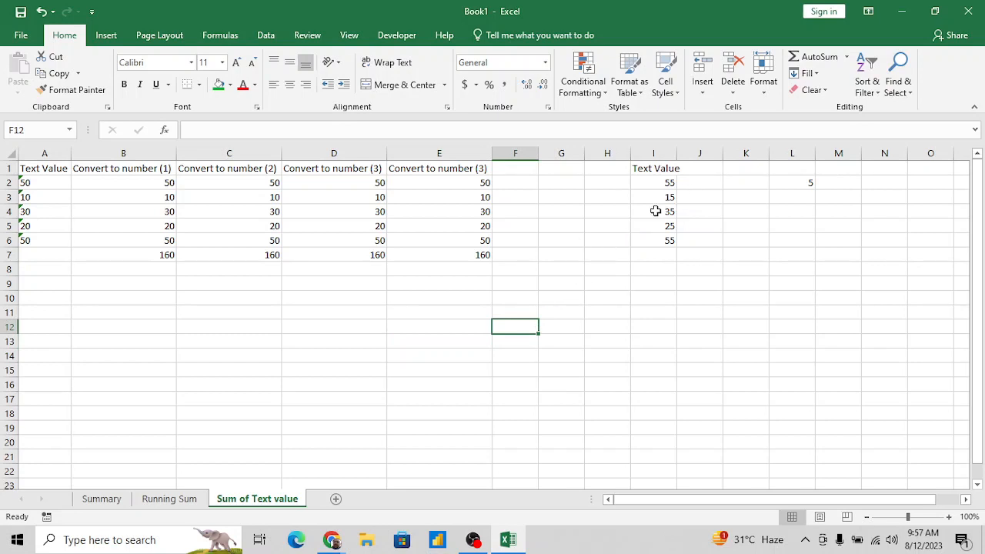
- Review the text-to-number conversion formulas in cells B2, D2 and E2
left_click(154, 181)
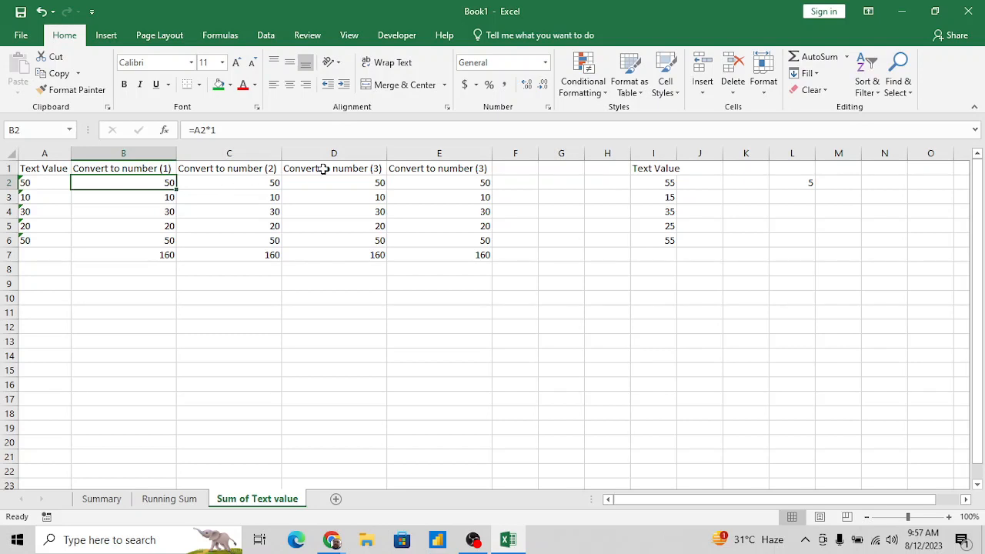
left_click(346, 184)
left_click(449, 188)
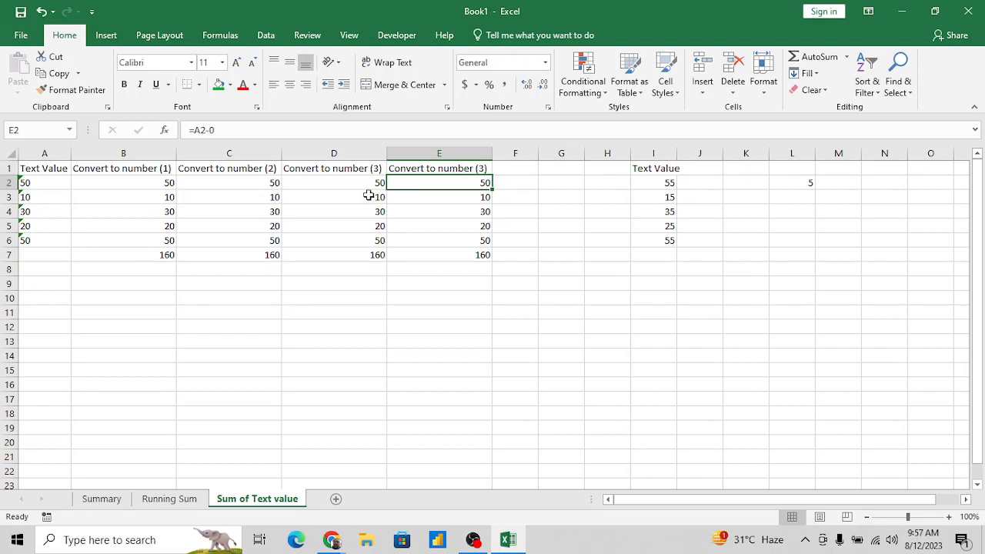
left_click(164, 185)
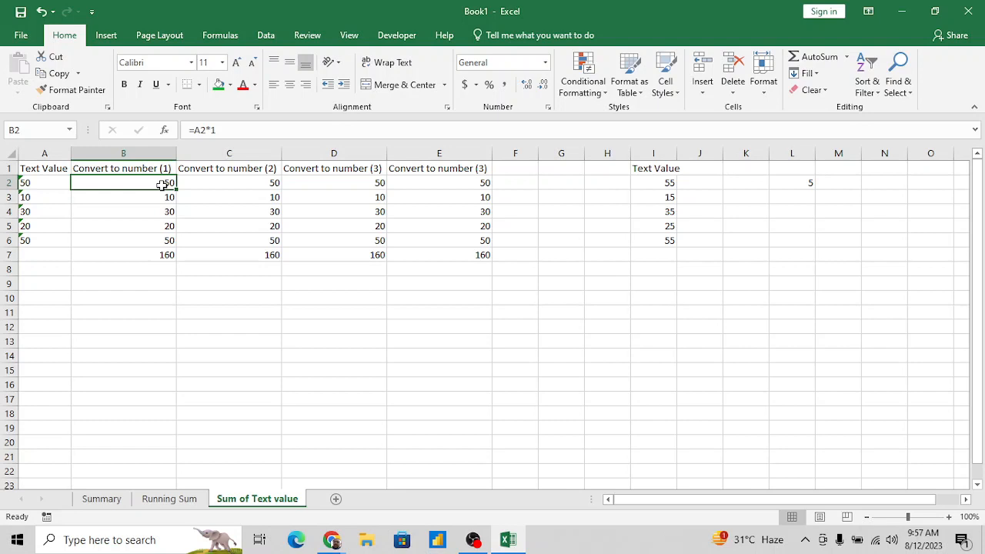
left_click(511, 333)
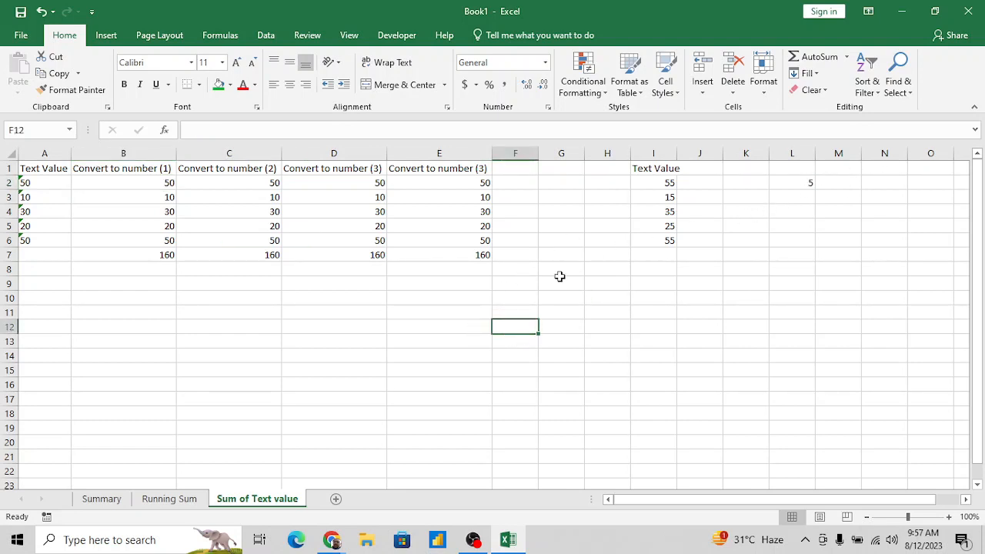
type("=rand")
key("Down")
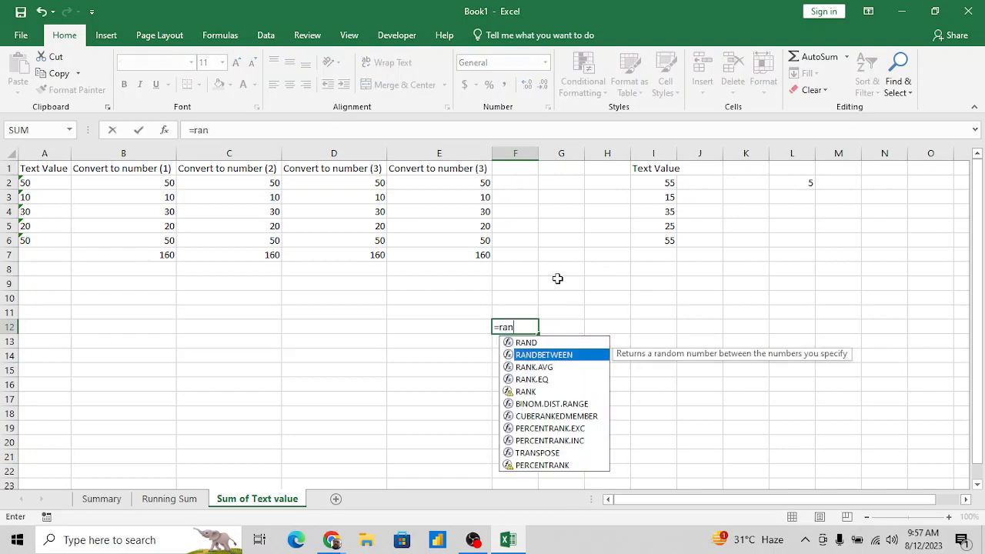
key("Tab")
key("Escape")
- Enter the values 10, 20, 30, 40, 50 and 60 across cells F12:K12
type("10")
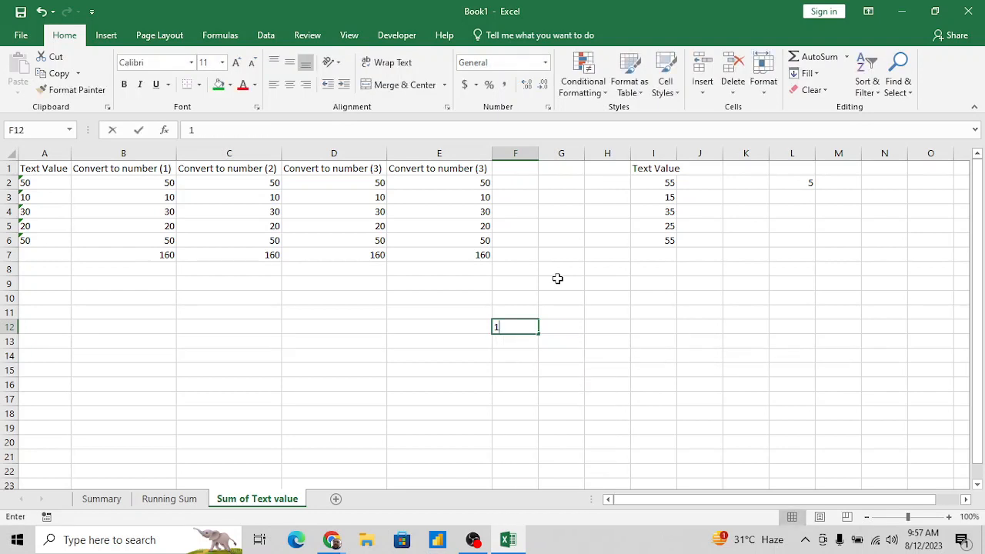
key("Tab")
type("20")
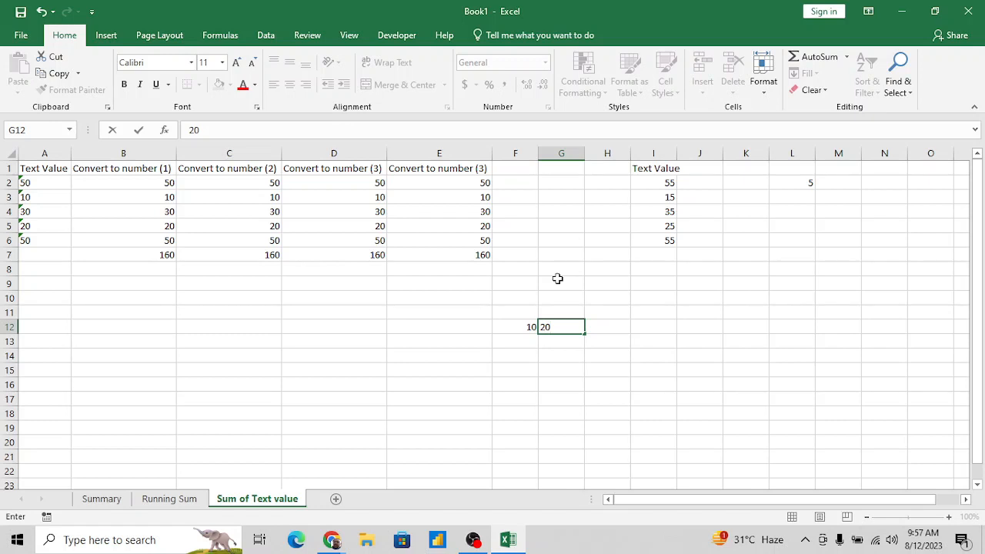
key("Tab")
type("30")
key("Tab")
type("40")
key("Tab")
type("50")
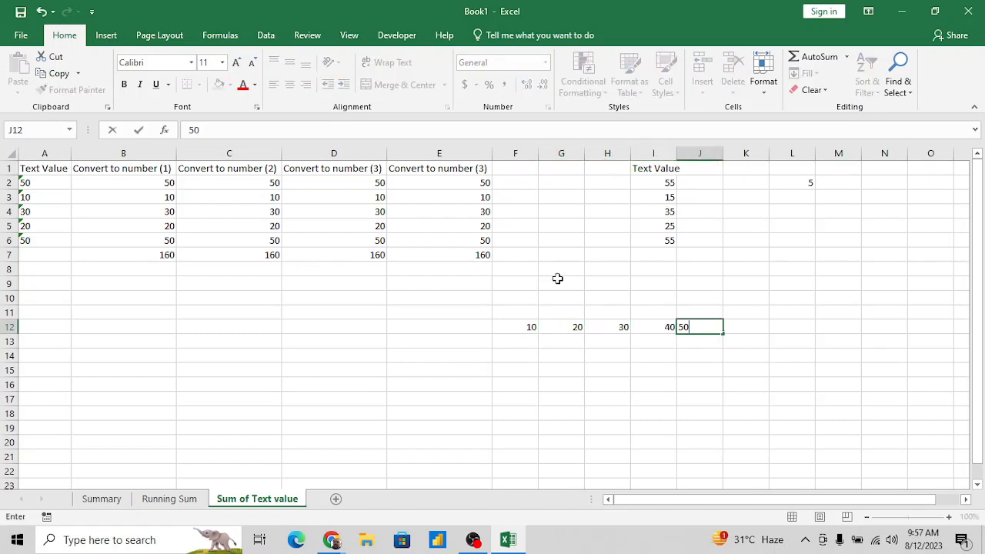
key("Tab")
type("60")
key("Tab")
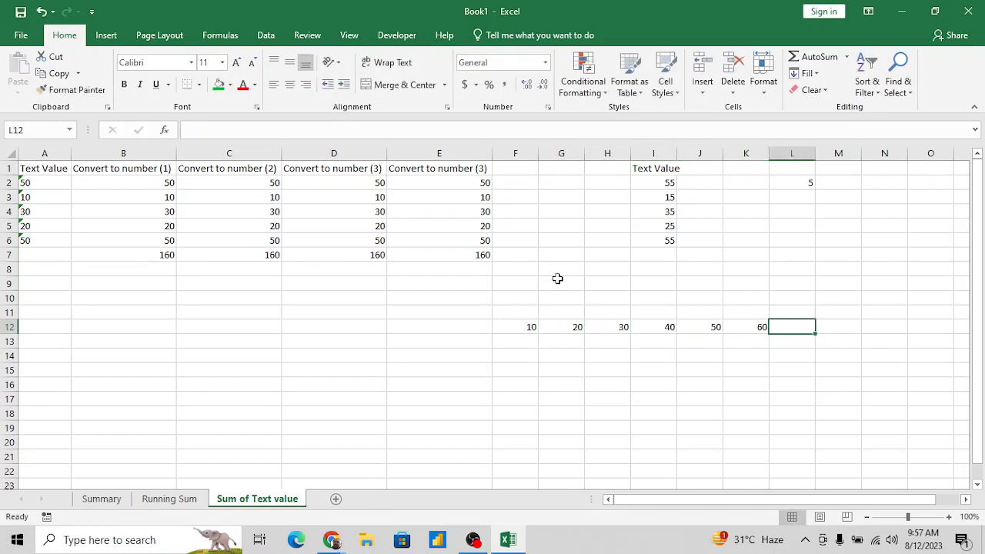
- Fill the values of F12:K12 down through row 19
key("Left")
key("shift+Left")
key("shift+Left")
key("shift+Left")
key("shift+Left")
key("shift+Left")
key("shift+Down")
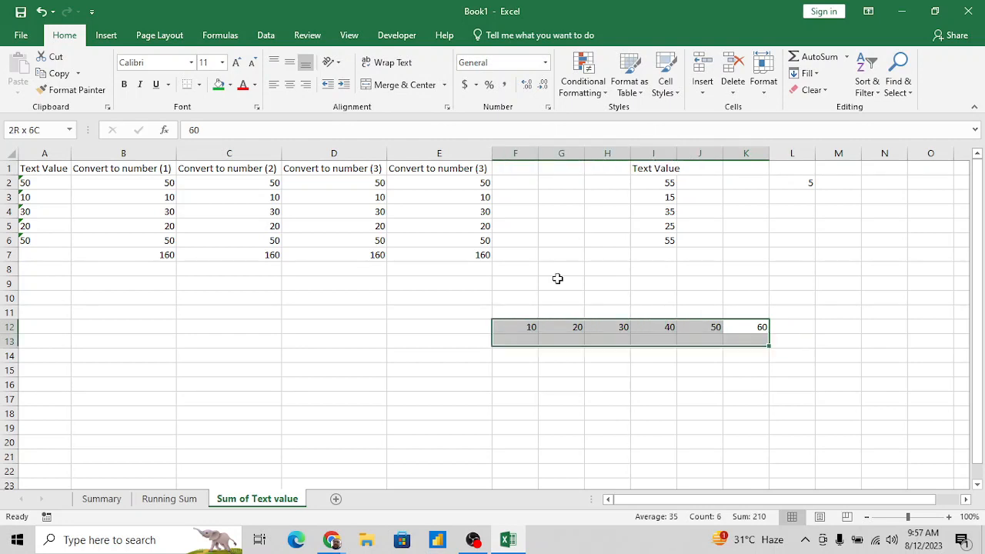
key("shift+Down")
key("shift+Down")
key("shift+Down")
key("shift+Down")
key("shift+Down")
key("shift+Down")
key("ctrl+d")
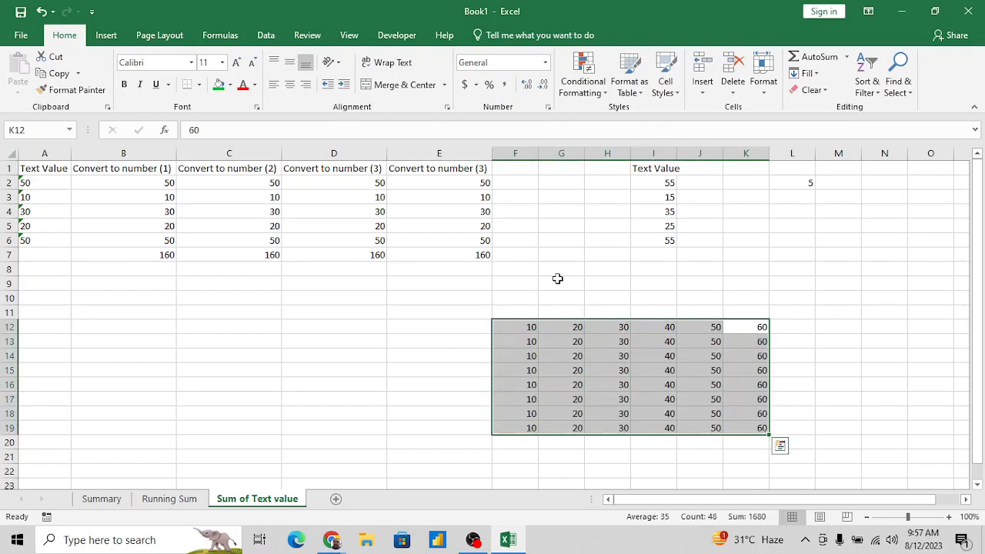
- Copy the value 5 in cell L2
key("Right")
key("Right")
key("Up")
key("Up")
key("Up")
key("Up")
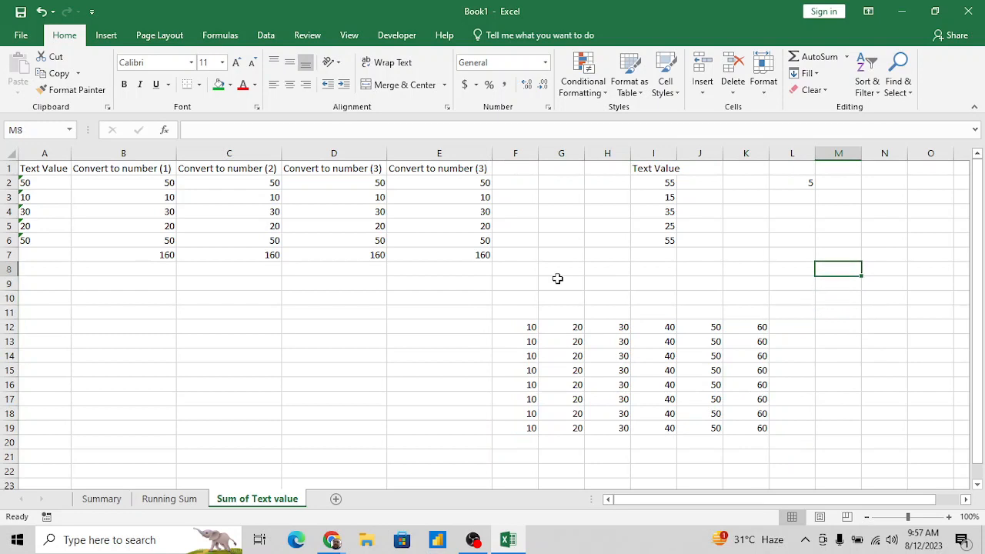
key("Left")
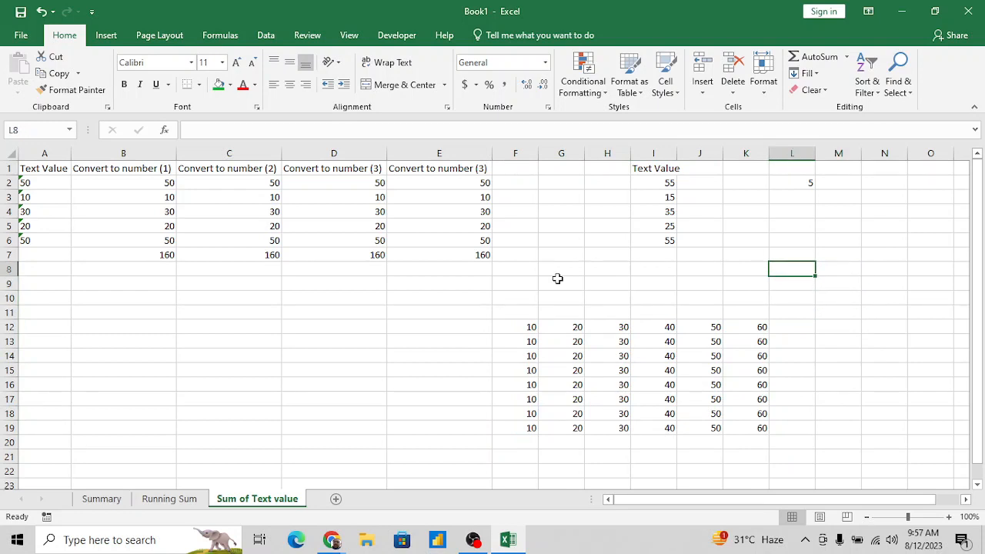
key("Up")
key("Up")
key("Up")
key("Up")
key("Up")
key("Up")
key("ctrl+c")
- Multiply the values in F12:K19 by the copied 5 using the Paste Special Multiply operation
key("Down")
key("Down")
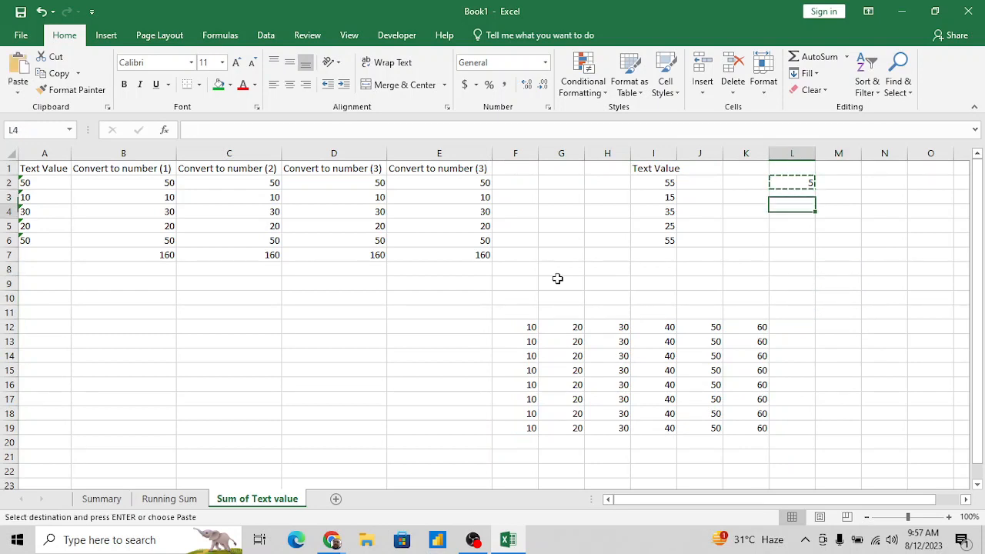
key("Down")
key("Down")
key("Down")
key("Down")
key("Down")
key("Down")
key("Down")
key("Left")
key("Down")
key("ctrl+Left")
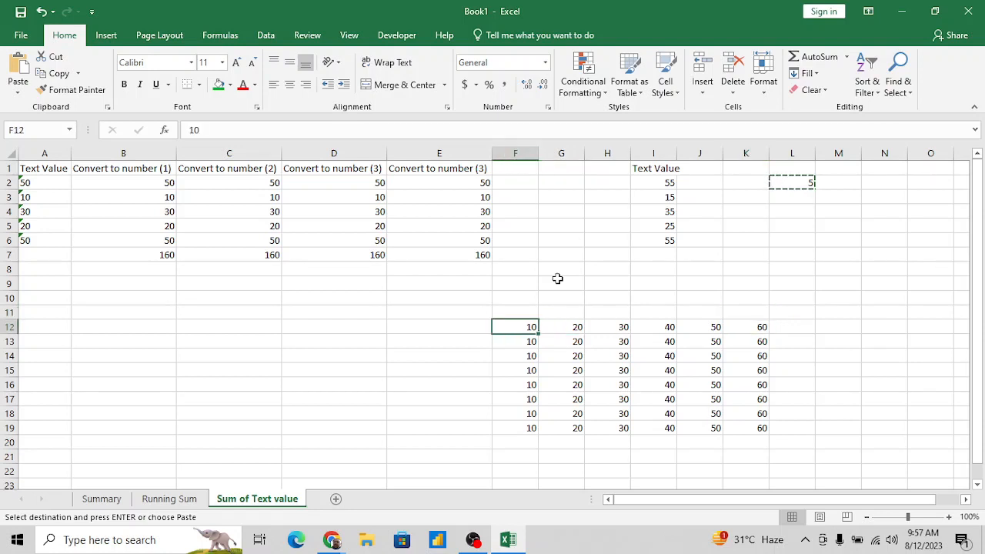
key("ctrl+shift+Right")
key("ctrl+shift+Down")
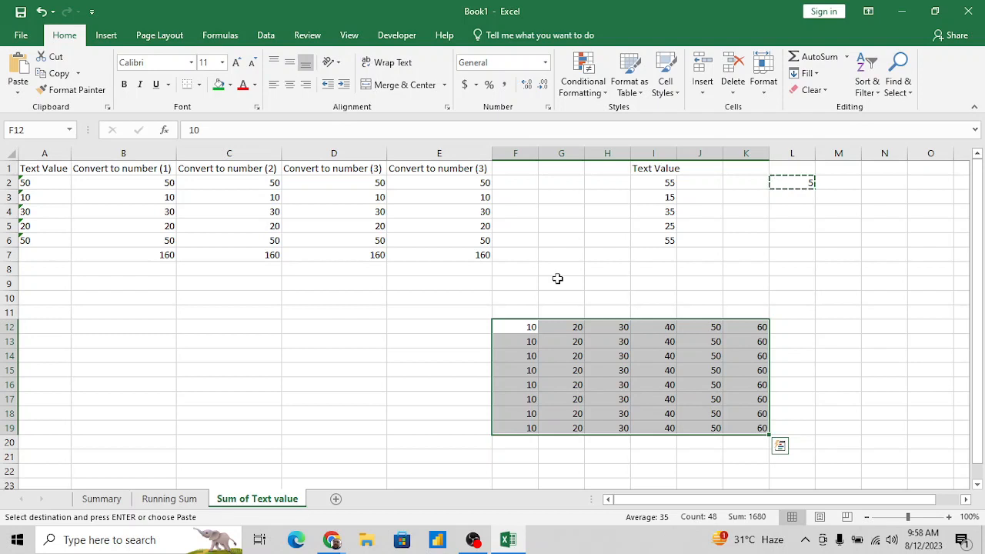
left_click(20, 94)
left_click(64, 248)
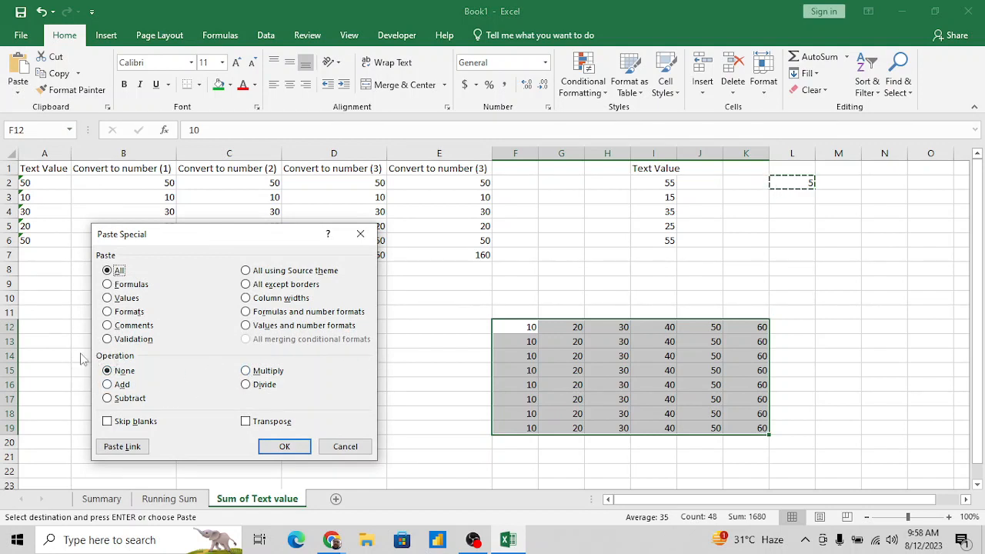
left_click(248, 371)
left_click(246, 385)
left_click(246, 371)
left_click(285, 447)
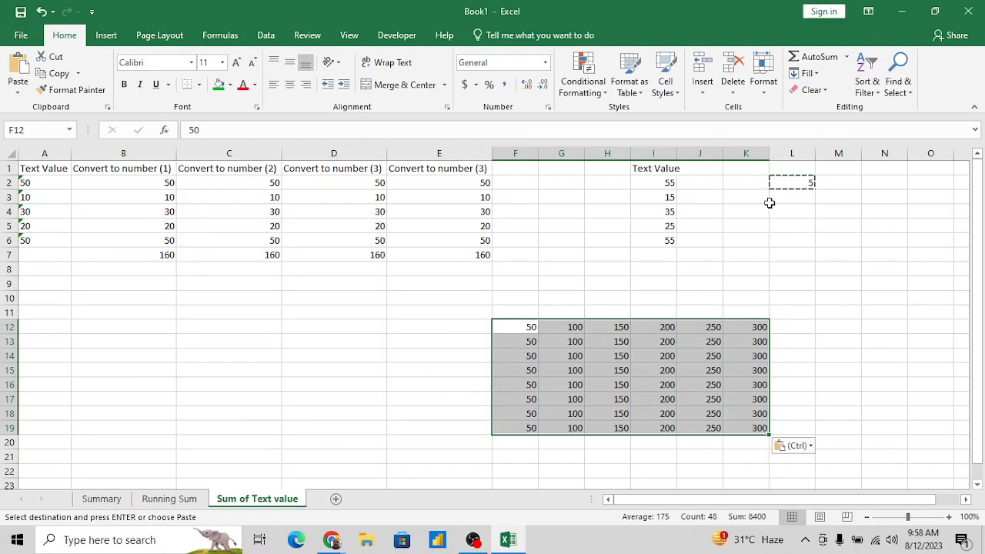
- Divide the values in F12:K19 by the copied 5 using the Paste Special Divide operation
left_click(792, 185)
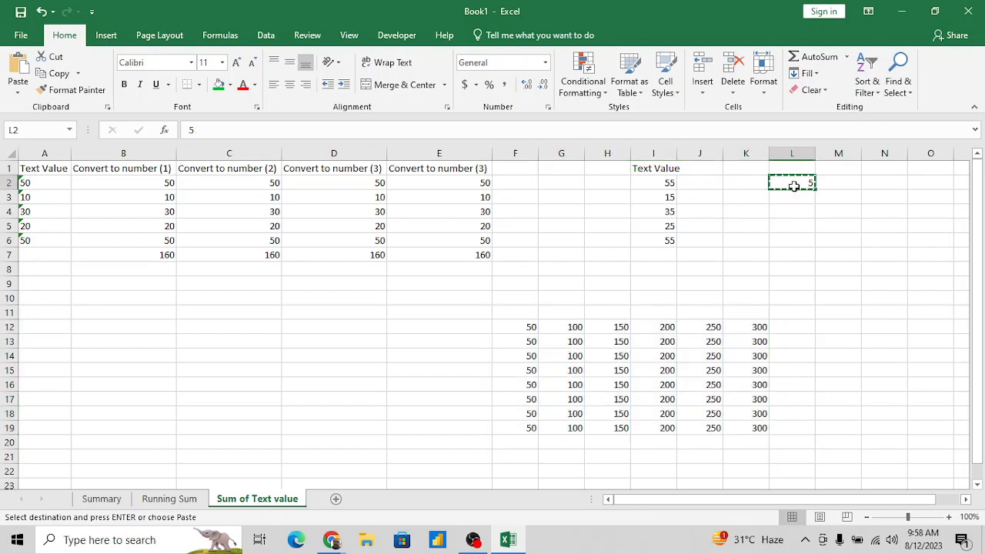
left_click(533, 326)
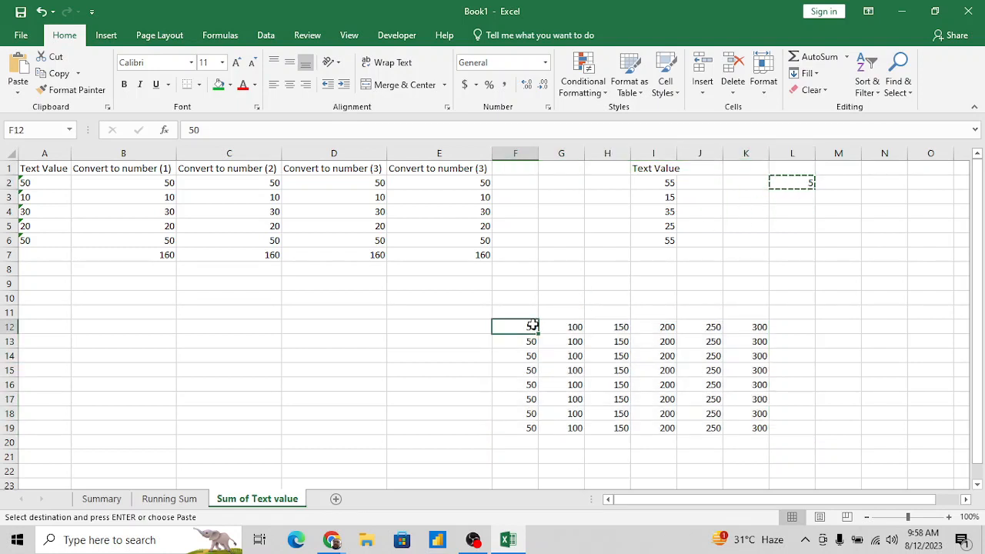
key("ctrl+shift+Right")
key("ctrl+shift+Down")
key("ctrl+alt+v")
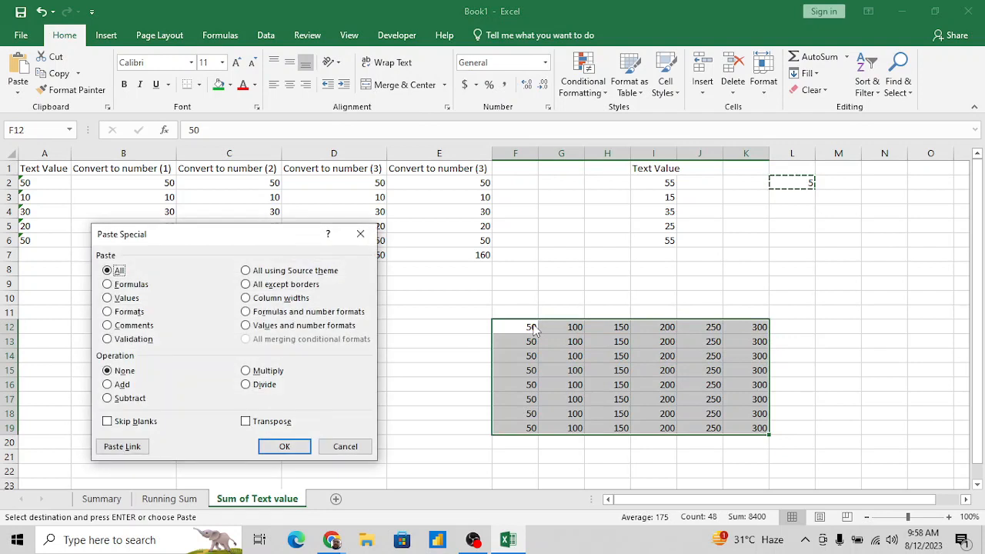
left_click(245, 387)
left_click(285, 446)
left_click(285, 446)
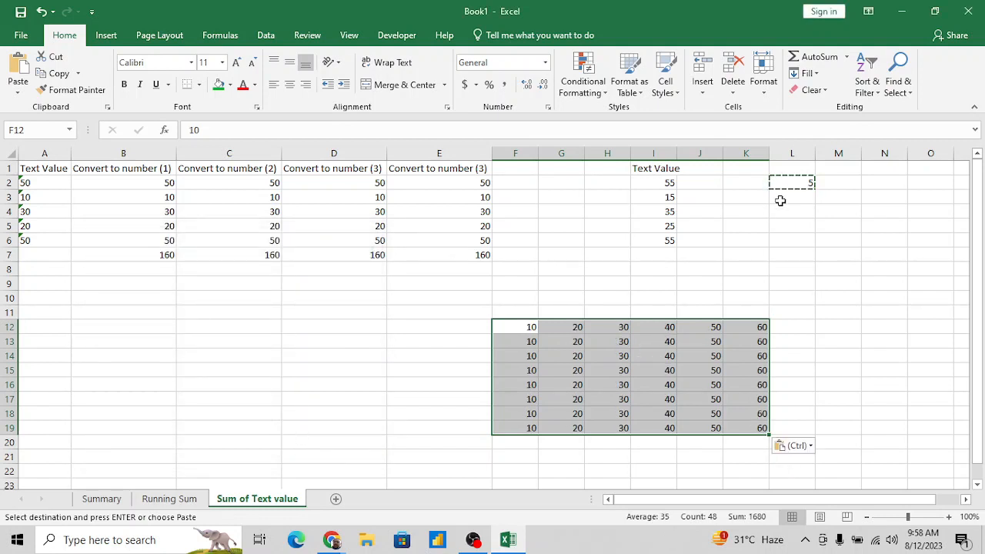
- Add the copied 5 to the values in F12:K19 using the Paste Special Add operation
left_click(796, 183)
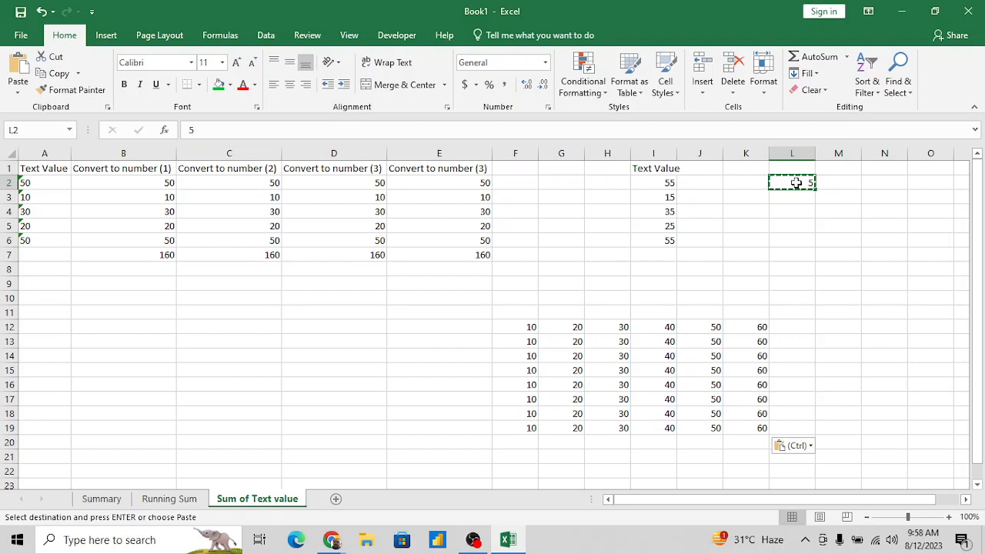
left_click(530, 326)
key("ctrl+shift+Right")
key("ctrl+shift+Down")
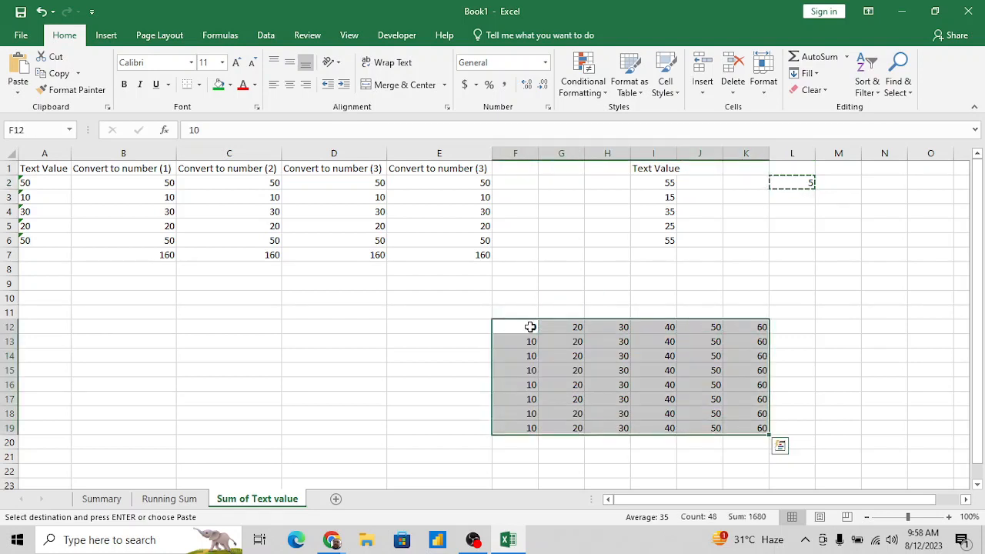
key("alt+e")
key("s")
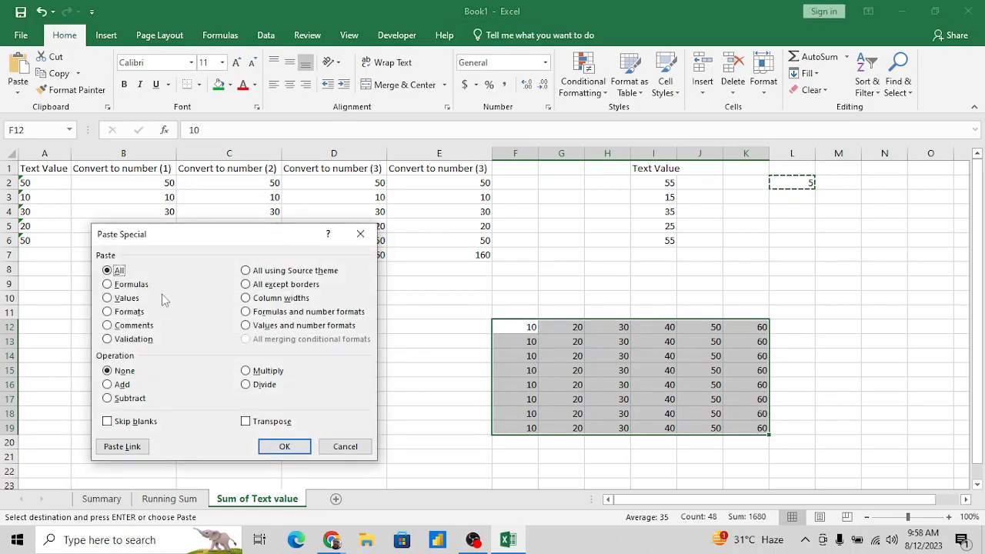
left_click(108, 385)
left_click(284, 447)
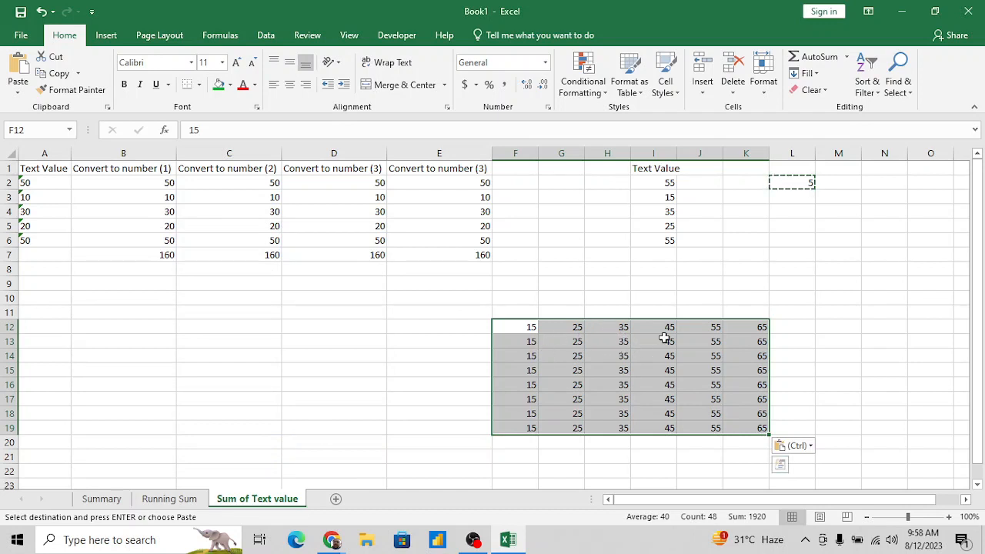
- Subtract the copied 5 from the values in F12:K19 using the Paste Special Subtract operation
key("ctrl+alt+v")
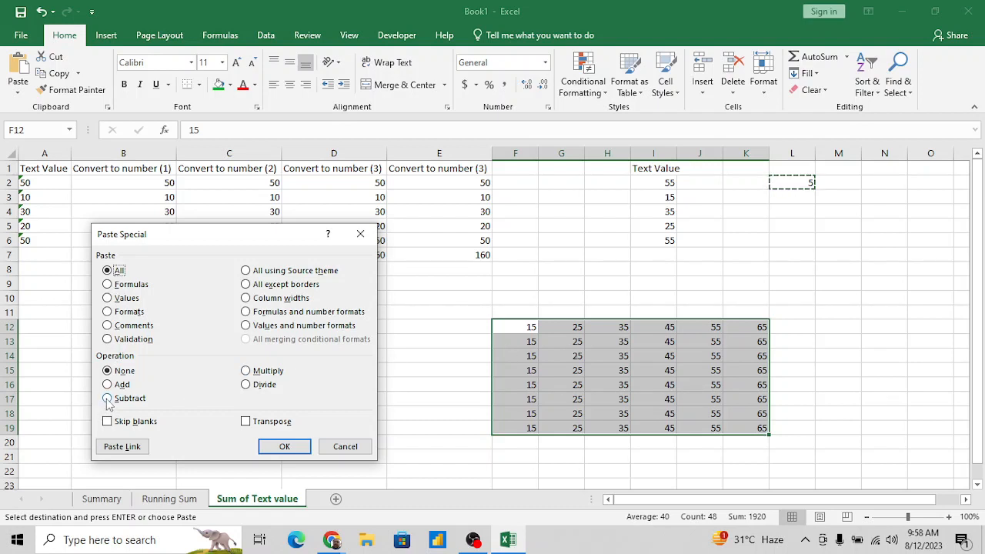
left_click(108, 399)
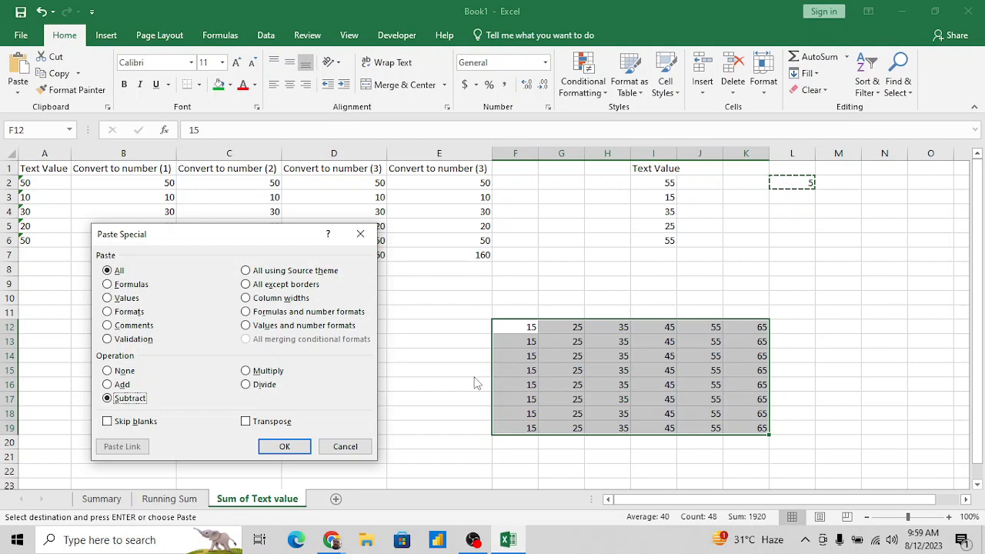
left_click(284, 447)
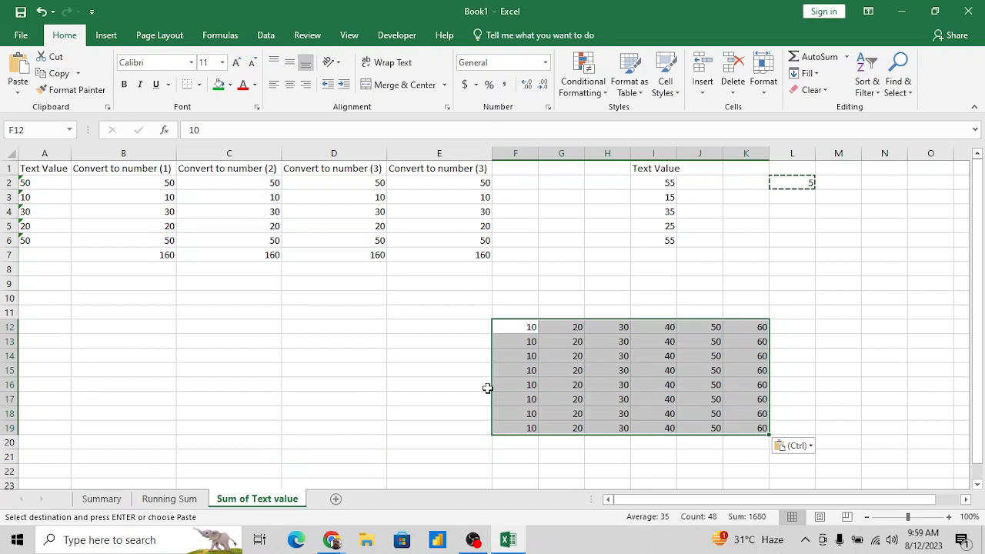
- Enter the label Paste Special in cell G9, above the block of values
left_click(490, 280)
left_click(559, 284)
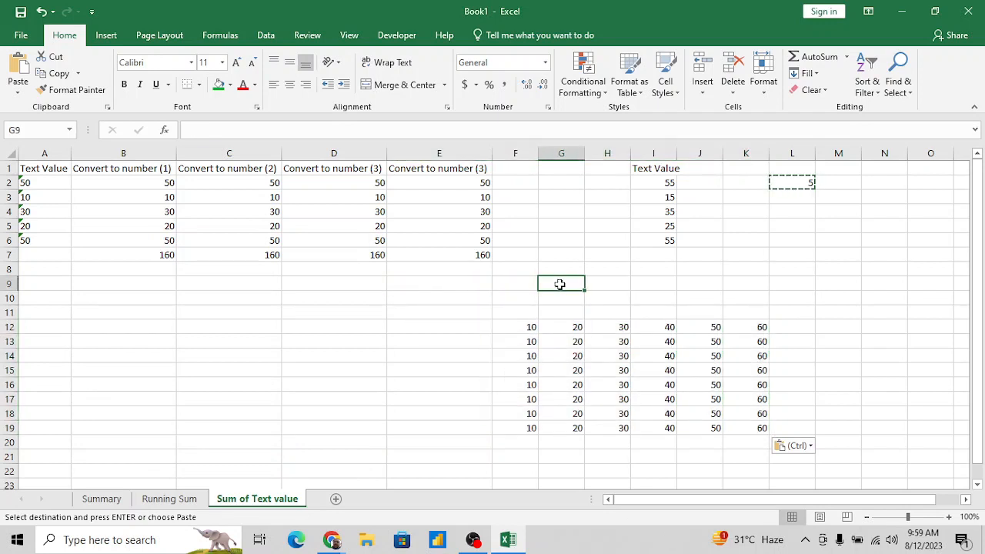
type("PA")
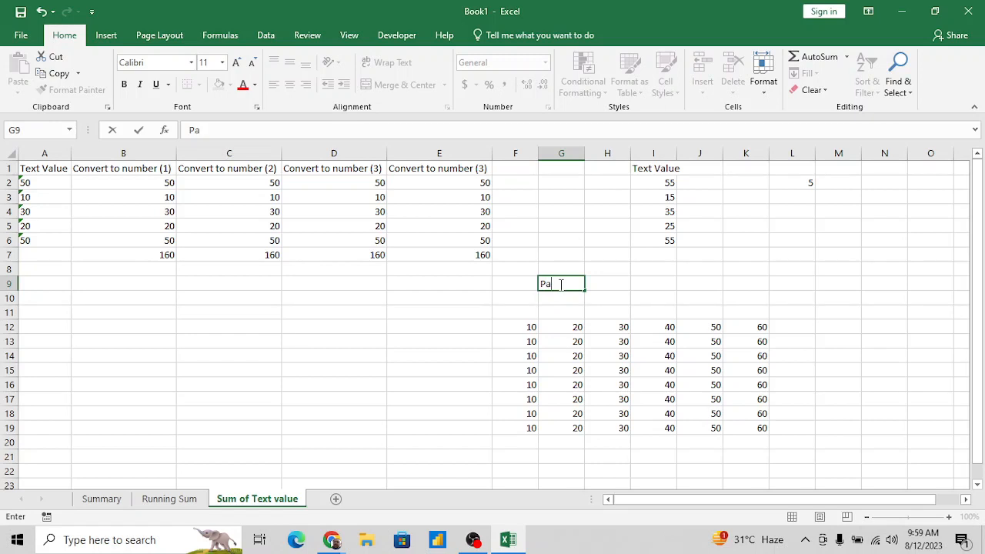
type("ste Special")
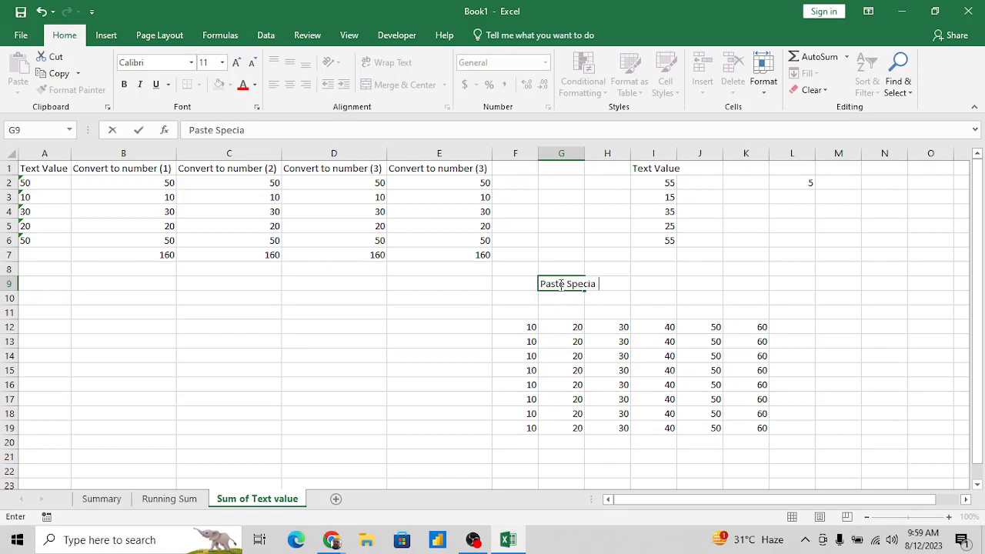
key("Tab")
key("Tab")
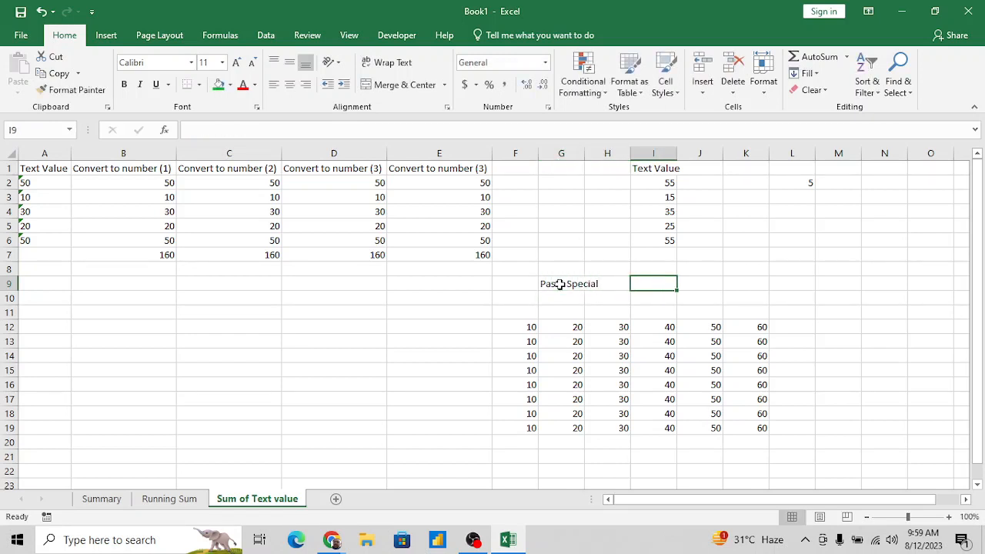
- Enter the label Alt+e+s in cell I9, beside the Paste Special label
type("Alt+e+")
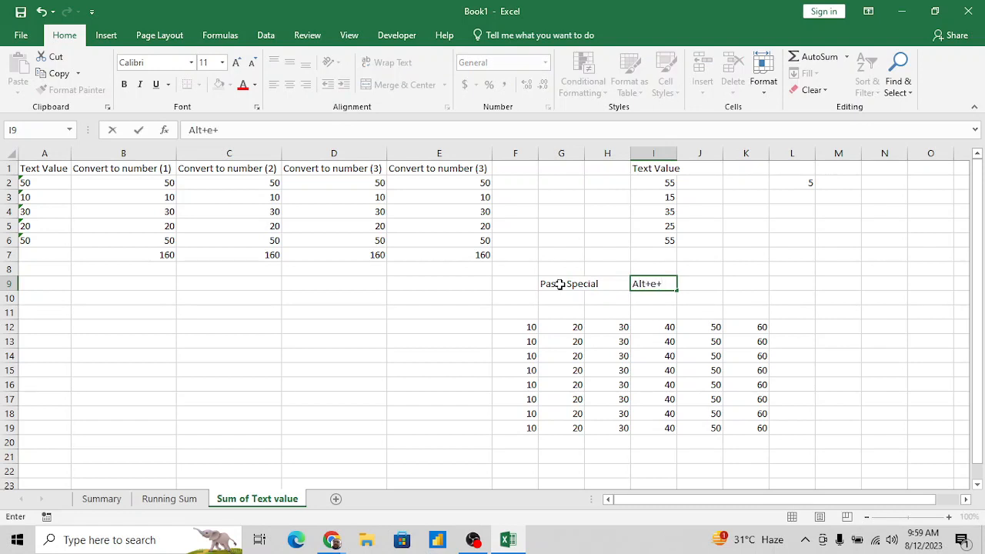
type("s")
key("Return")
left_click(560, 284)
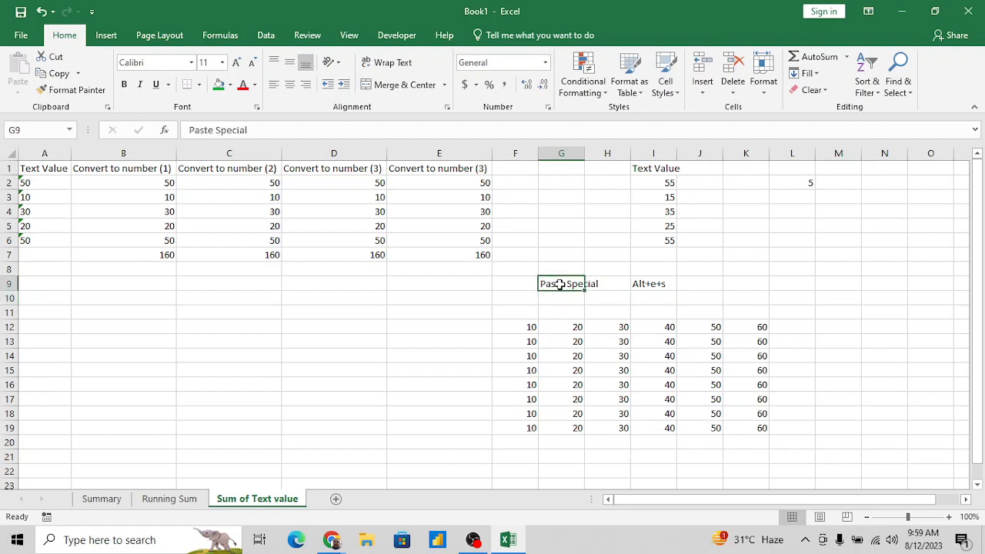
- Copy the 5 from cell L2 into cell L10
key("Right")
key("Right")
key("Right")
key("Right")
key("Up")
key("Up")
key("Up")
key("Right")
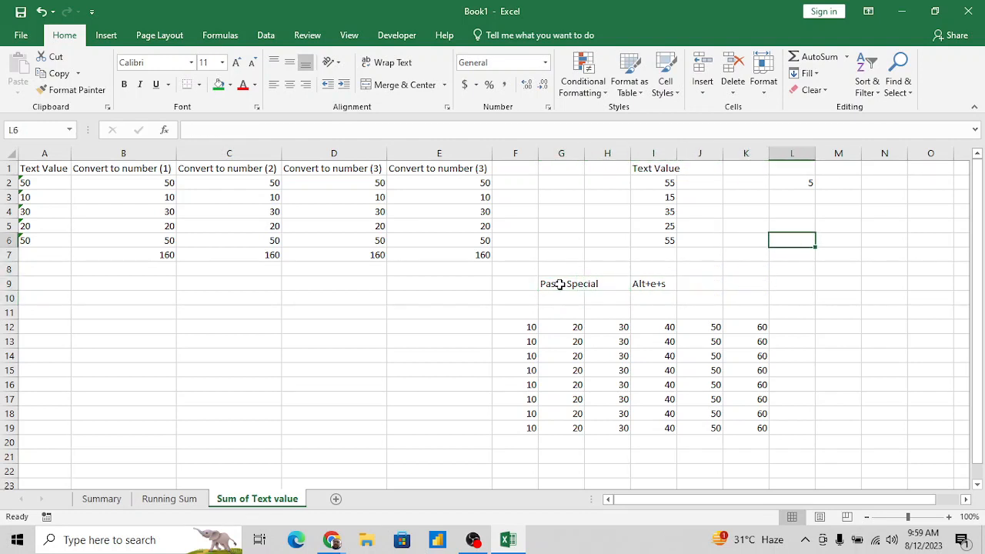
key("Up")
key("Up")
key("Up")
key("Up")
key("ctrl+c")
key("Down")
key("Down")
key("Down")
key("Down")
key("Down")
key("Down")
key("Down")
key("Down")
key("Down")
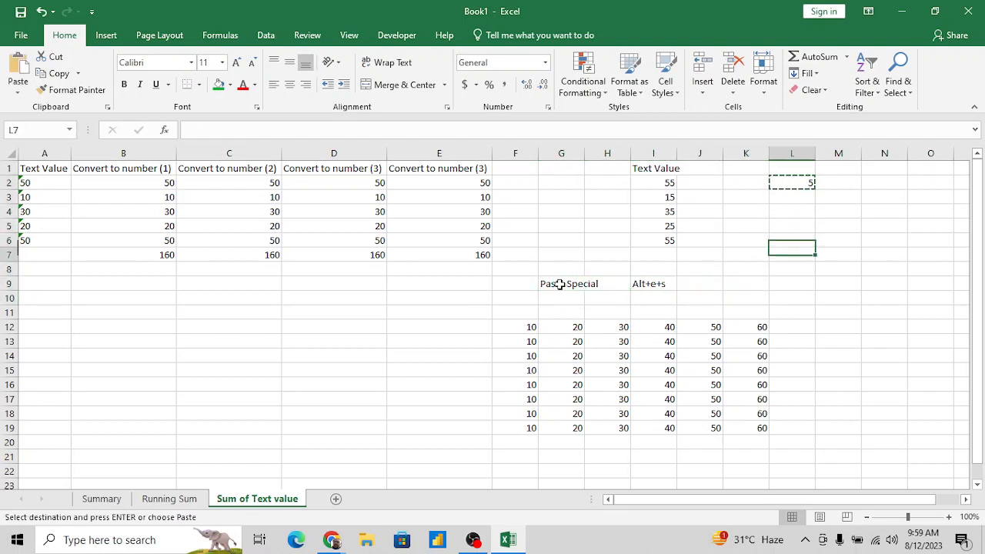
key("Up")
key("Return")
- Review the Paste Special options for the block F12:K19 with the 5 from L10 copied
key("ctrl+c")
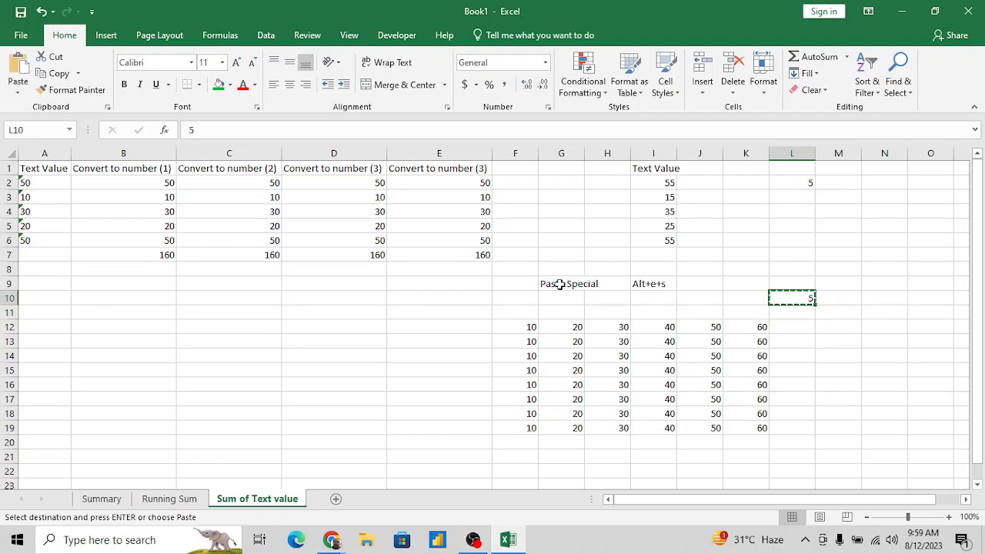
key("Left")
key("Left")
key("Left")
key("Left")
key("Left")
key("Down")
key("Down")
key("Left")
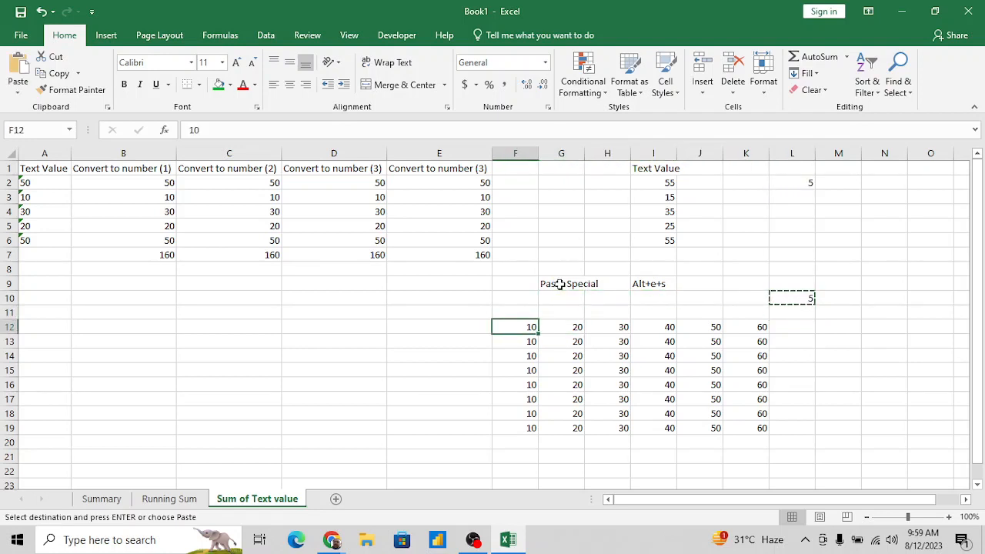
key("ctrl+shift+Right")
key("ctrl+shift+Down")
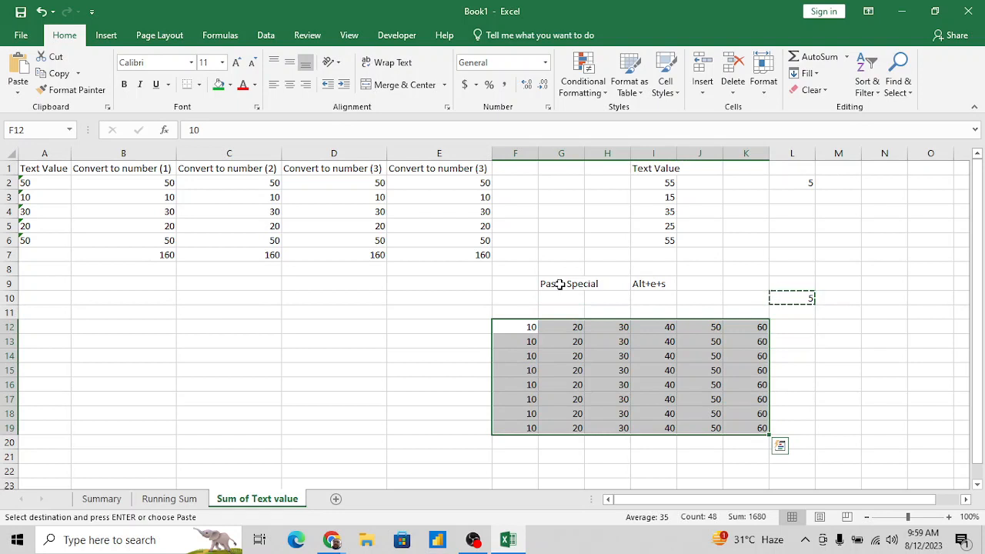
key("alt+e")
key("s")
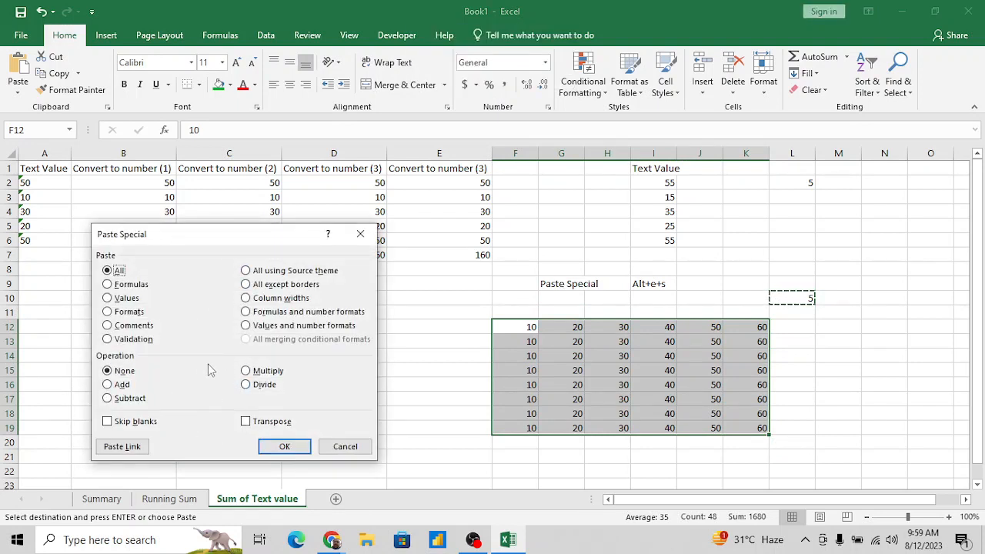
left_click(339, 449)
key("Escape")
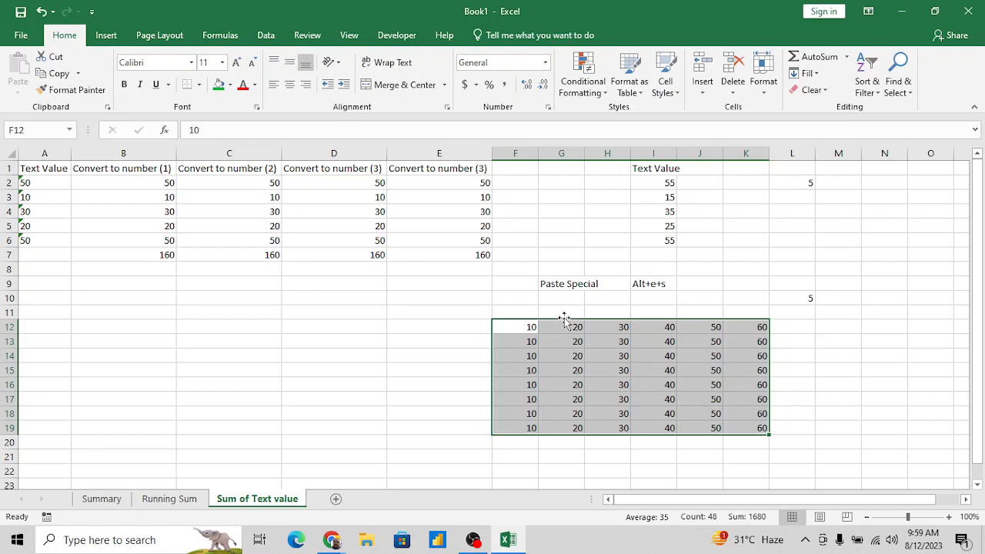
- Examine the formulas and the total in the Convert to number (1) column, B2:B7
left_click(43, 272)
key("Up")
key("Up")
key("Right")
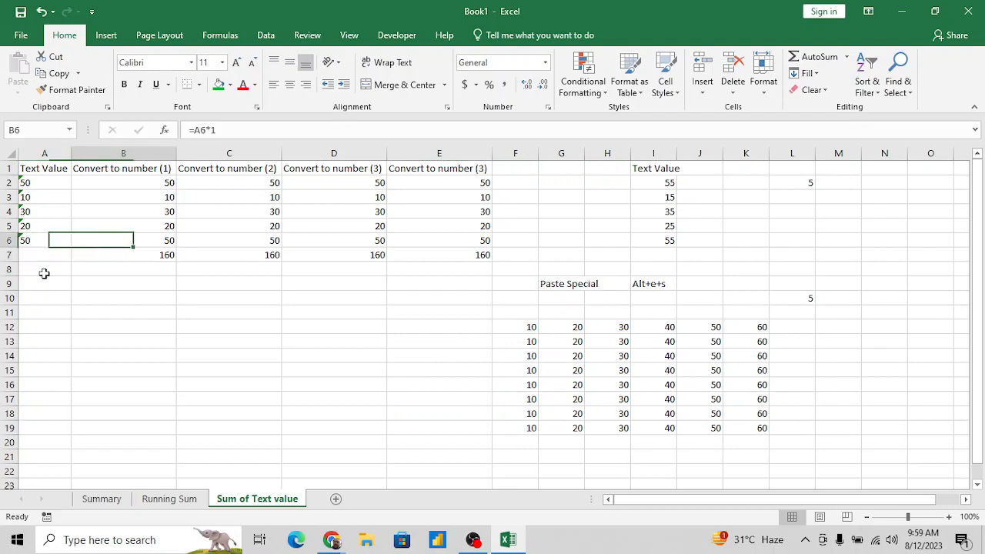
key("ctrl+Up")
key("Down")
key("ctrl+shift+Down")
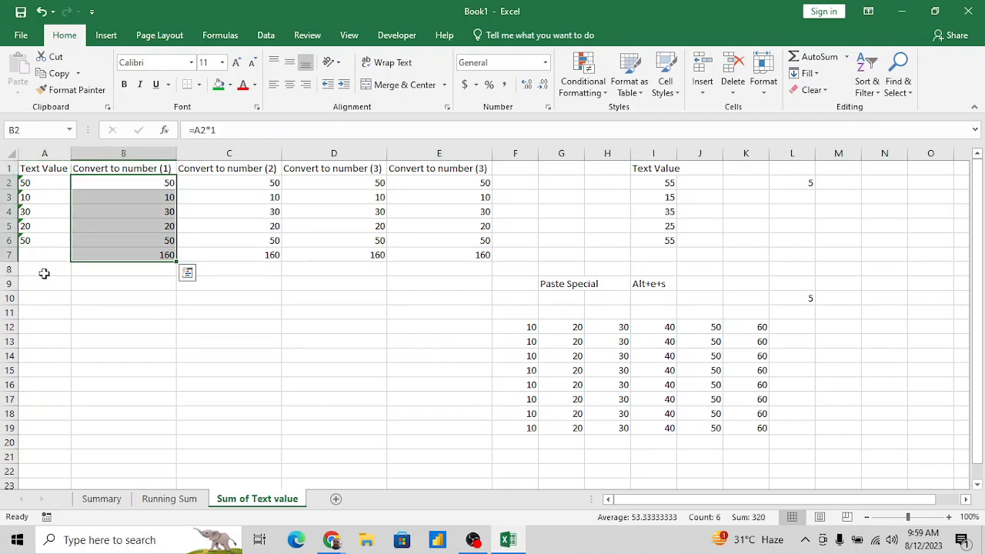
key("Down")
key("Down")
key("Down")
key("Down")
key("Down")
key("Left")
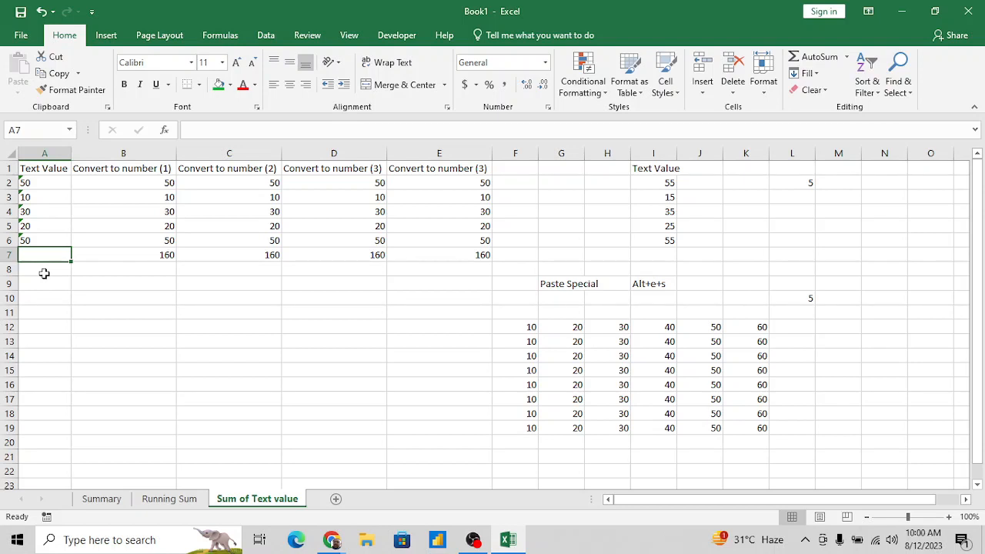
key("Down")
key("Right")
key("Down")
key("Up")
key("Up")
key("Up")
key("Up")
key("Up")
key("Up")
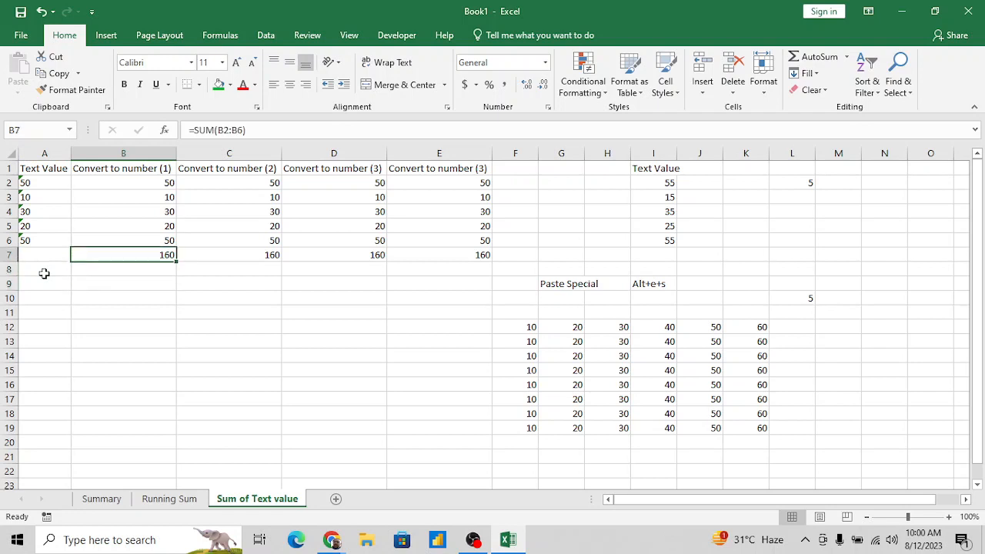
- Enter the column header Absolute in cell F1
key("Right")
key("Right")
key("Right")
key("Right")
key("Up")
key("Up")
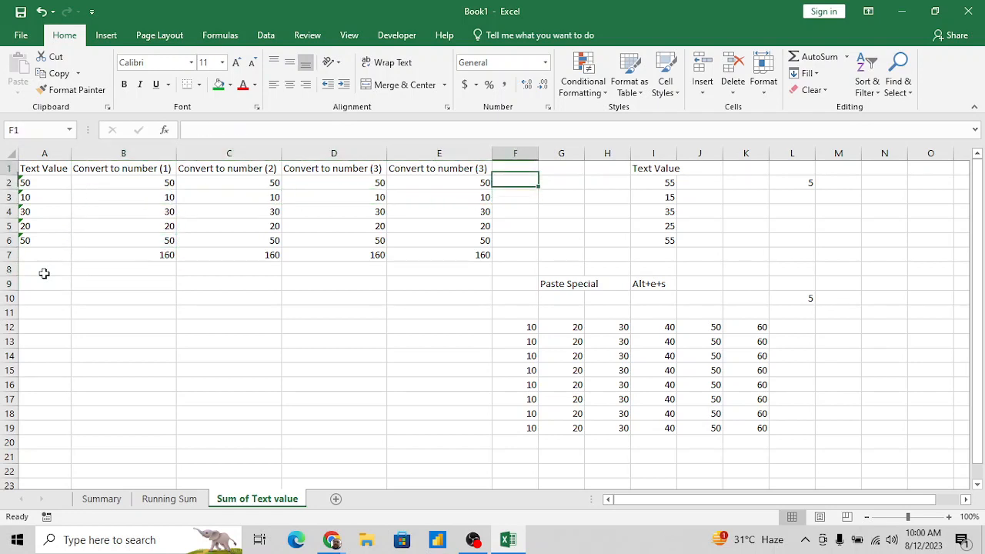
type("Abpsu")
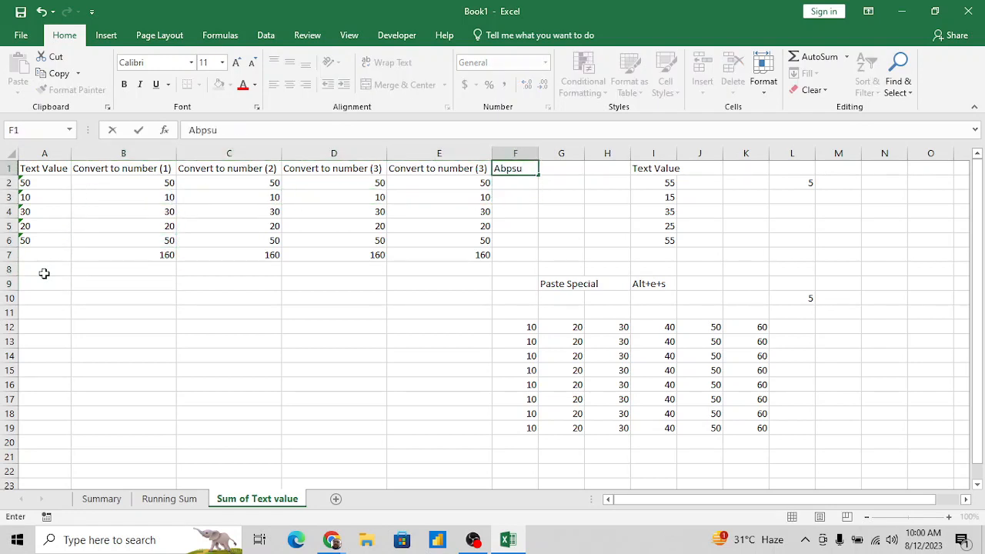
key("BackSpace")
key("BackSpace")
key("BackSpace")
type("solu")
key("Return")
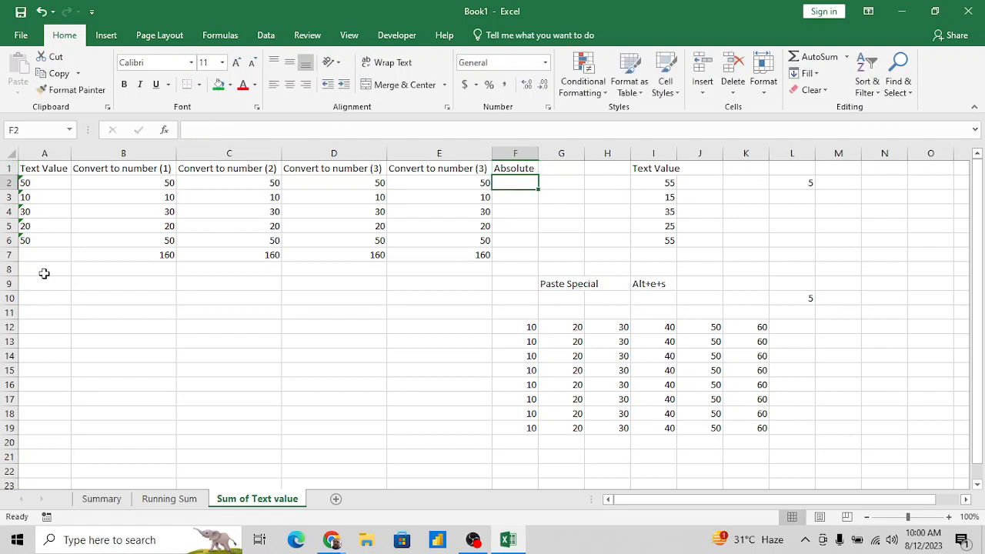
- Enter the formula =ABS(A2) in cell F2
type("=ab")
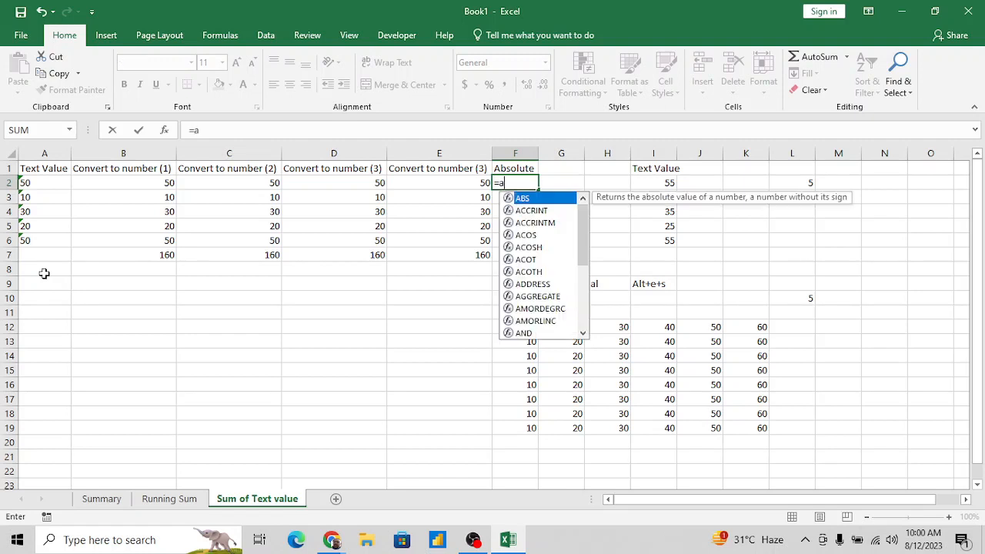
key("Tab")
key("Left")
key("Left")
key("Left")
key("Left")
key("Left")
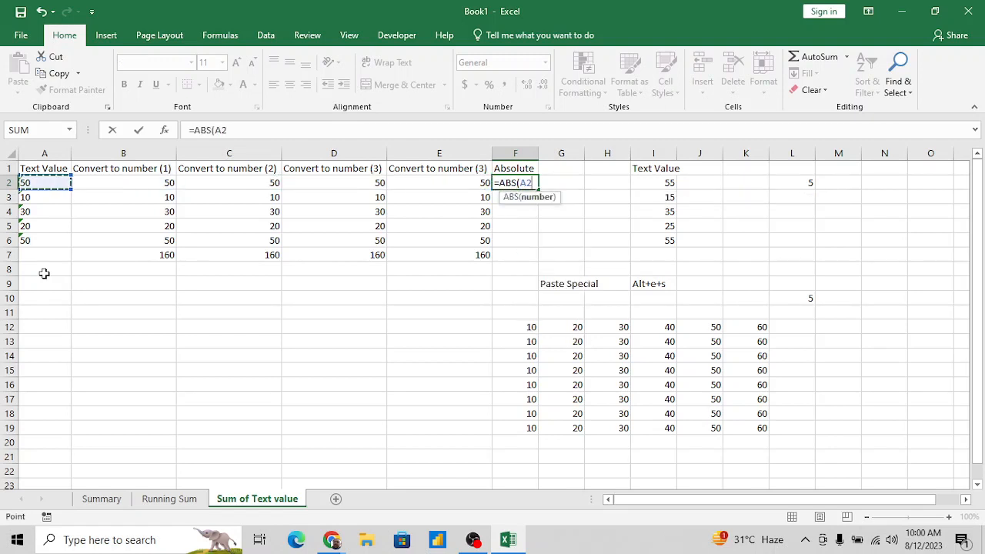
key("ctrl+Return")
- Fill the ABS formula from F2 down through F7
key("shift+Down")
key("shift+Down")
key("shift+Down")
key("shift+Down")
key("shift+Down")
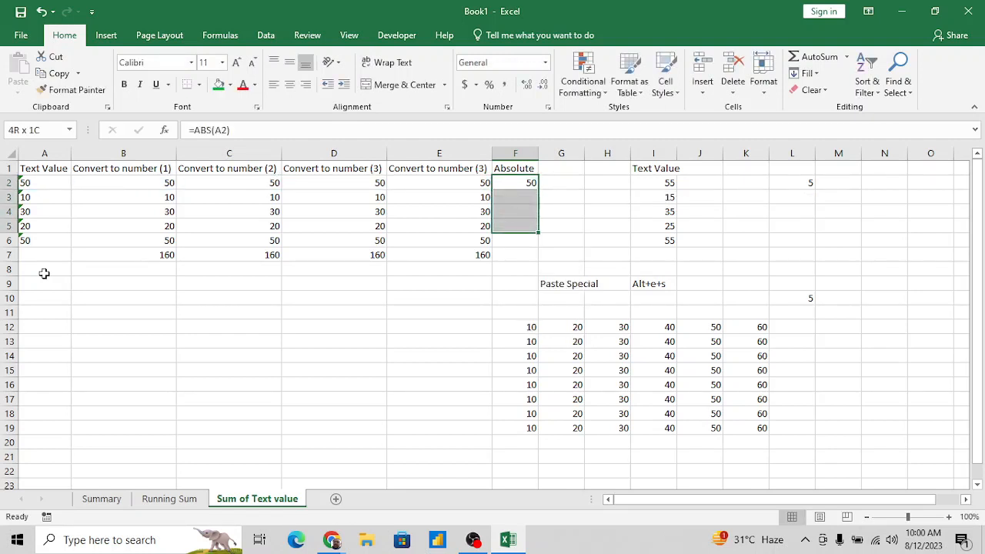
key("ctrl+d")
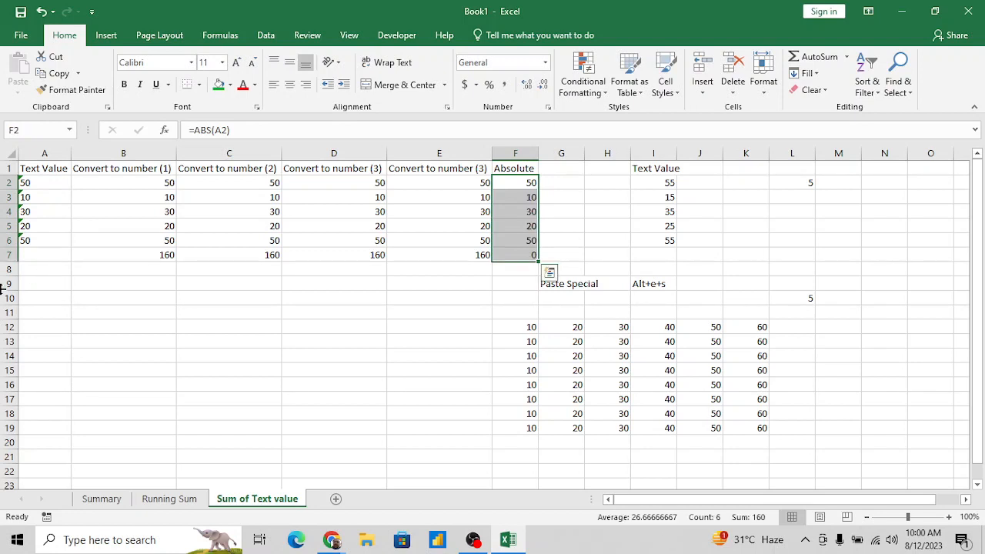
- Replace the formula in F7 by filling the SUM total from E7 across
left_click(517, 253)
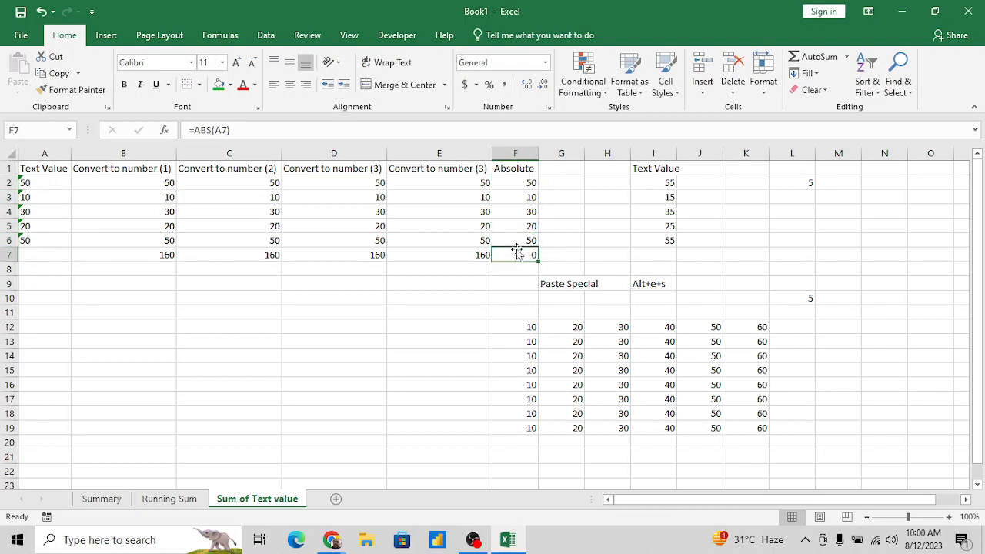
key("Left")
key("shift+Right")
key("ctrl+r")
- Enter =SUM(ABS(A2:A6)) in cell A7 below the text values, accepting the proposed bracket correction
key("Down")
key("Home")
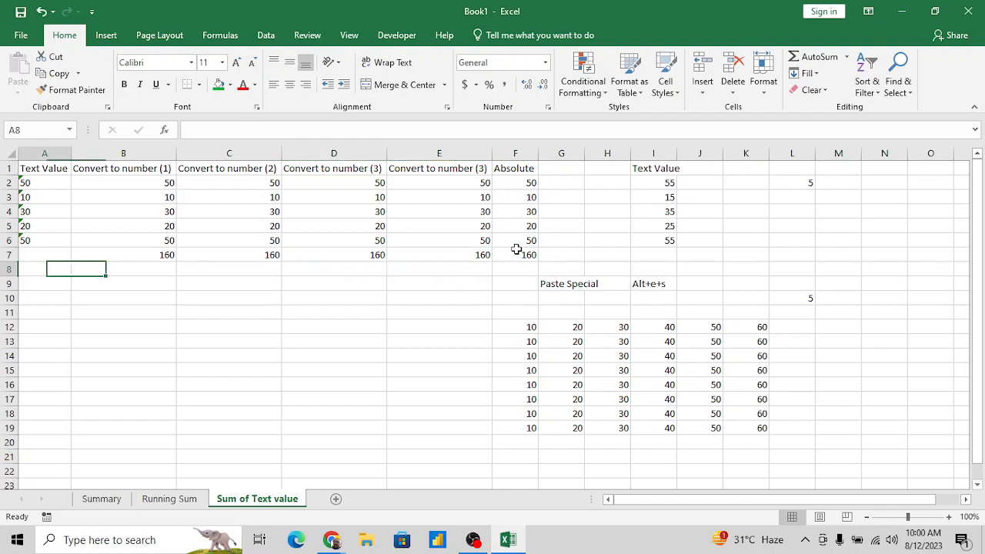
key("Up")
type("=")
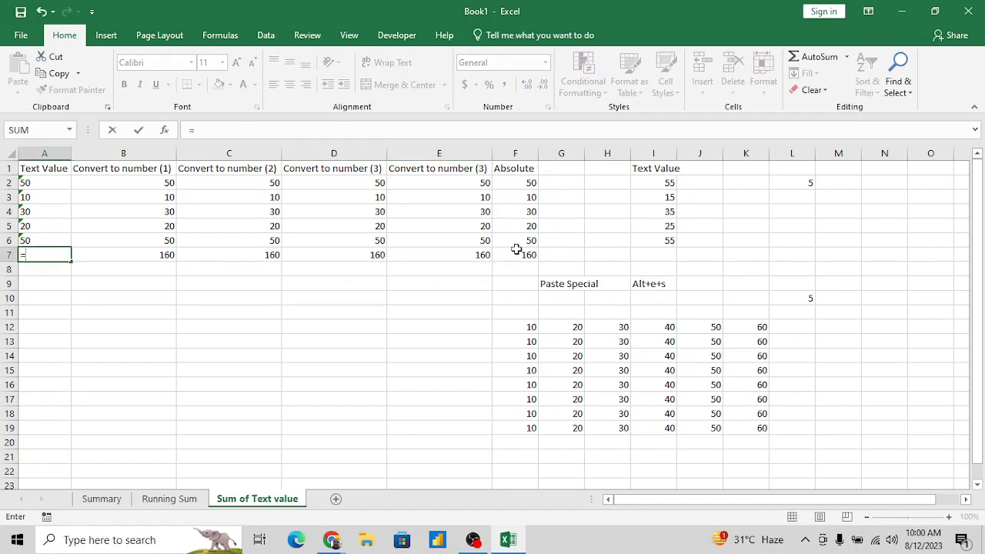
type("sum")
key("Tab")
type("abs")
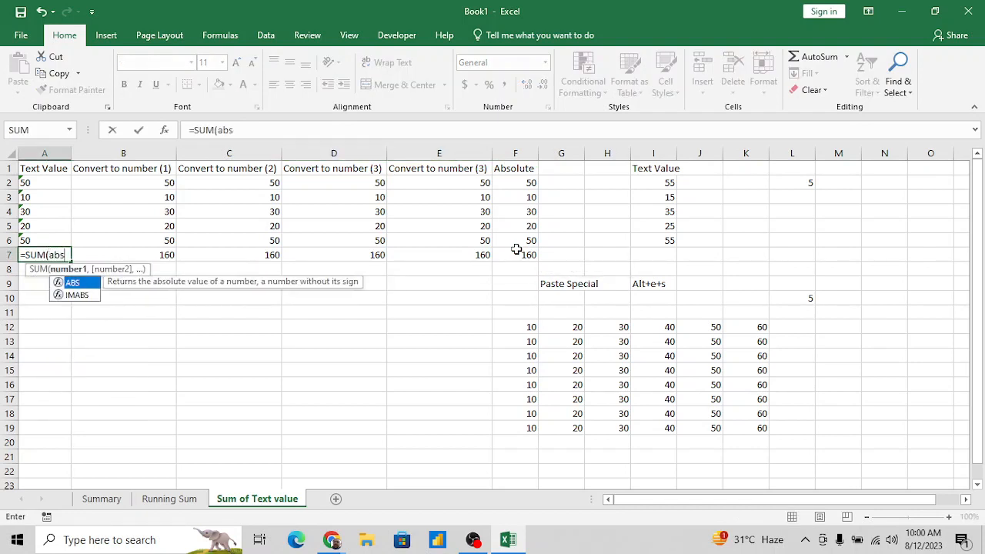
key("Tab")
key("Up")
key("shift+Up")
key("shift+Up")
key("shift+Up")
key("shift+Up")
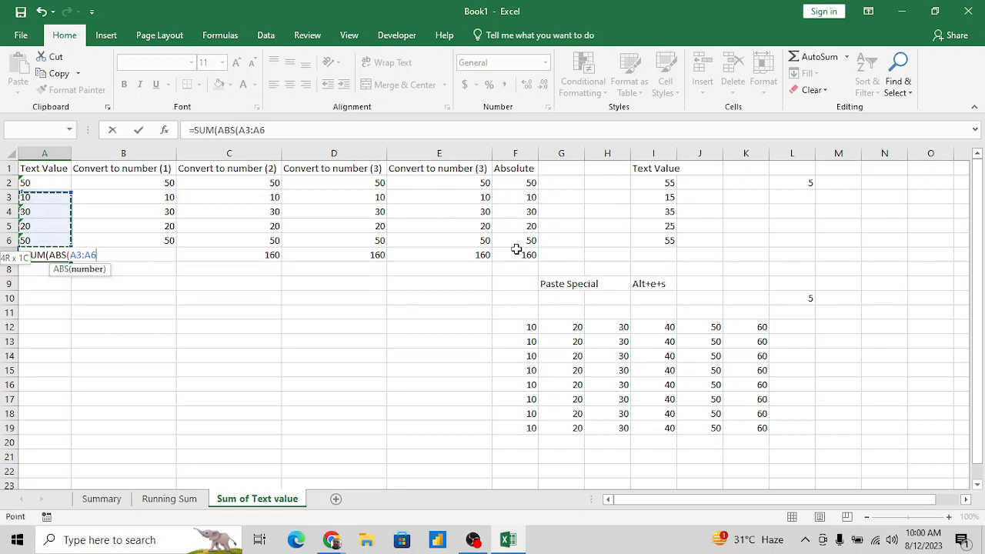
type(")")
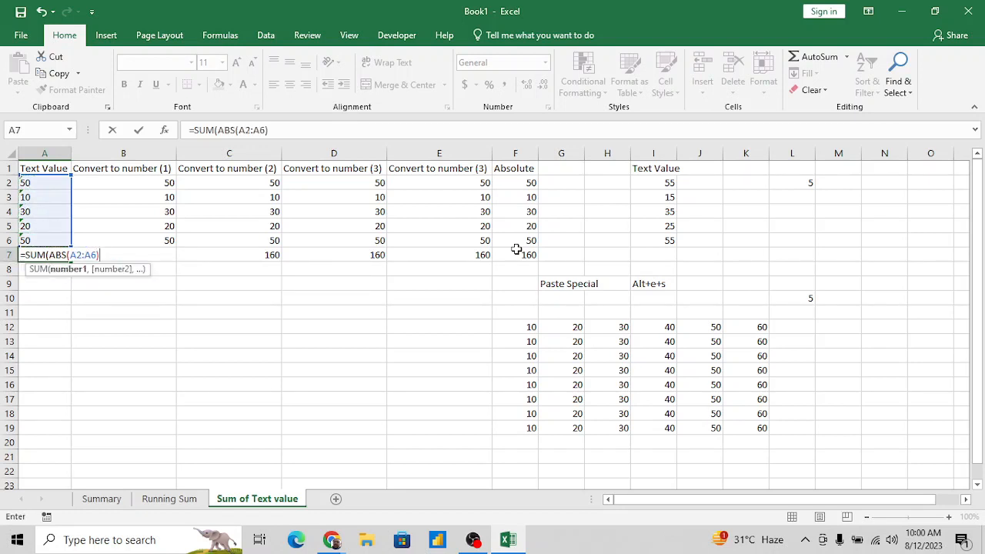
key("Return")
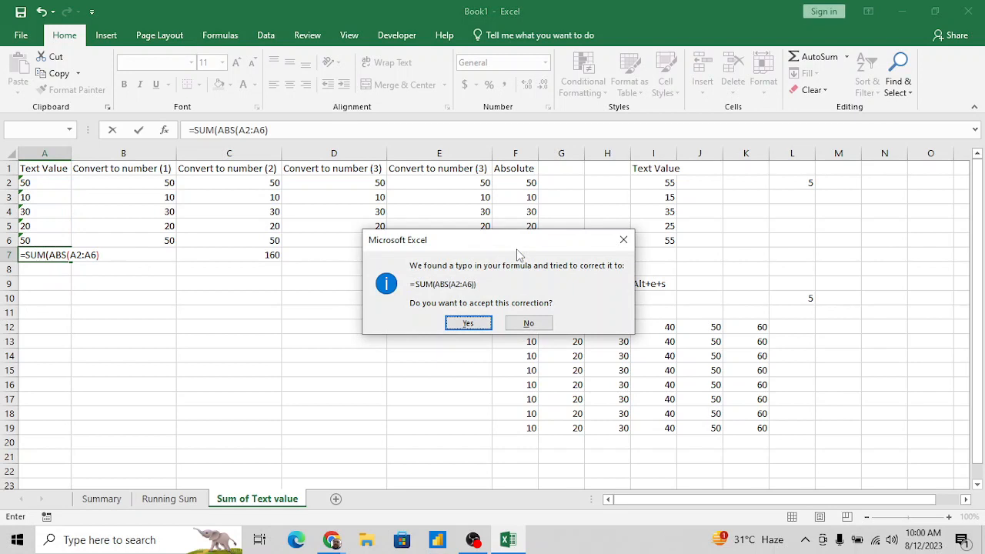
key("Return")
- Re-enter the =SUM(ABS(A2:A6)) formula in A7 as an array formula
key("Up")
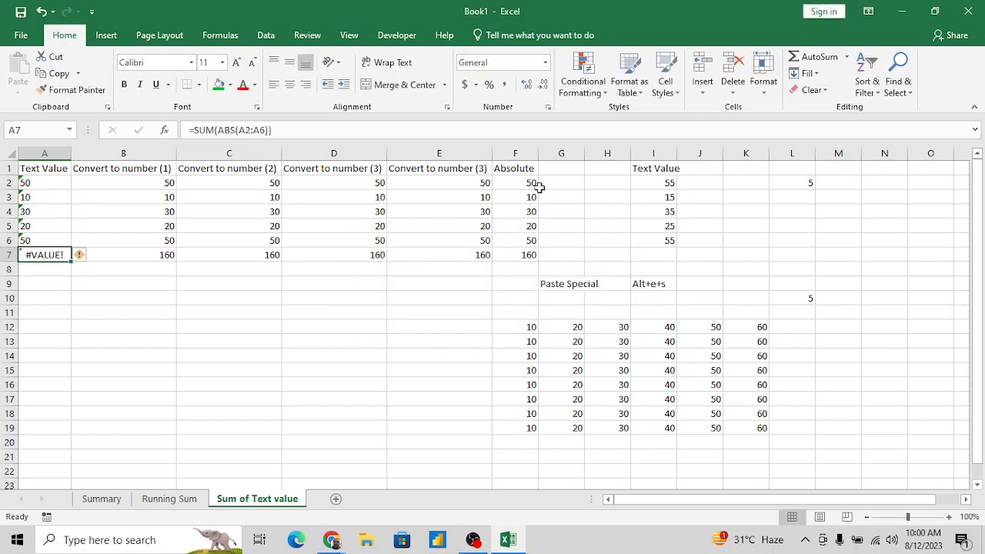
left_click(313, 130)
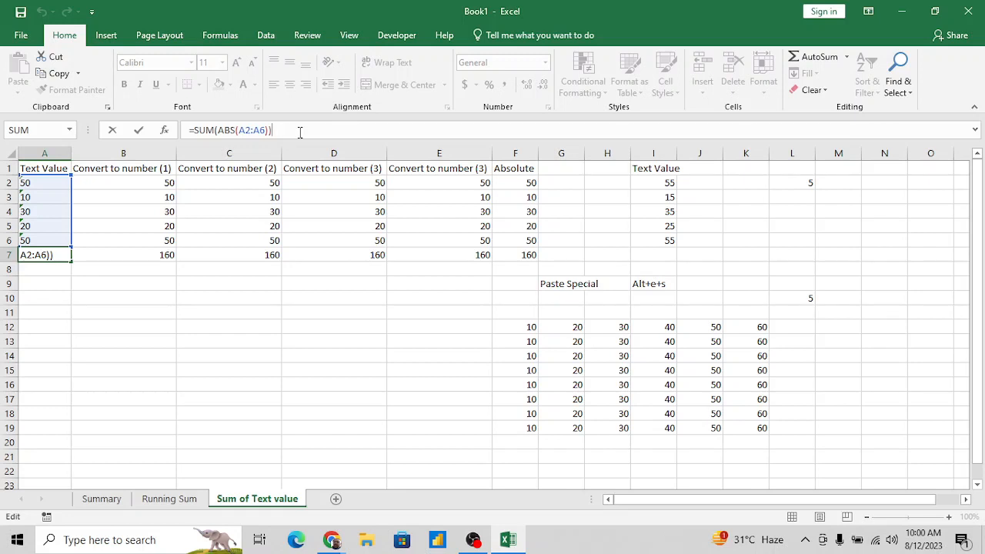
key("ctrl+shift+Return")
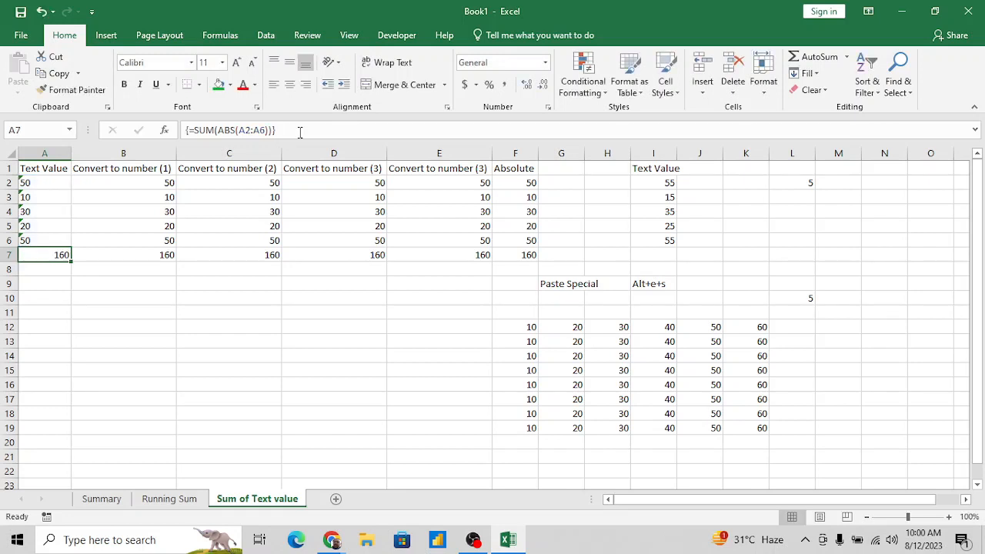
- Enter the note CTRL+Shift+Enter in cell A9
key("Down")
key("Down")
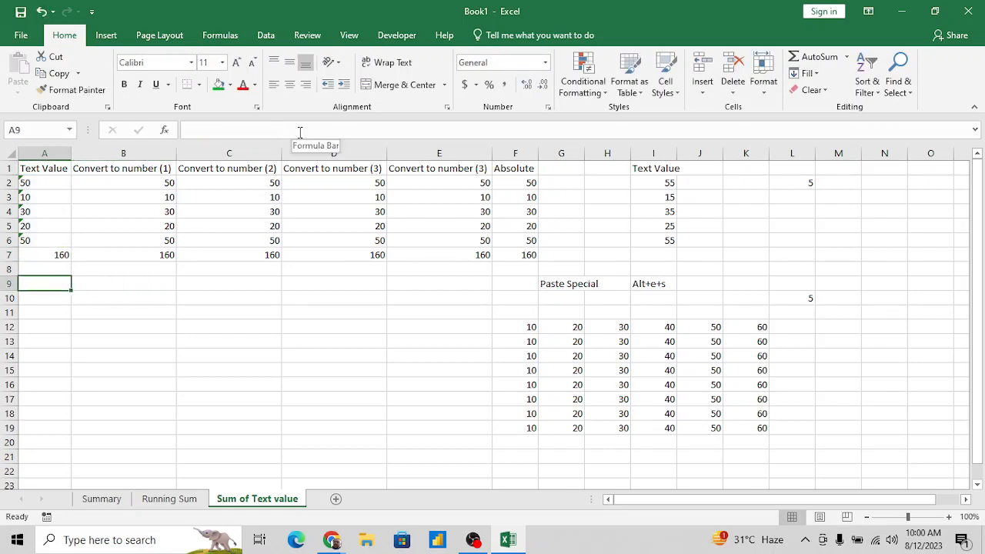
type("CT")
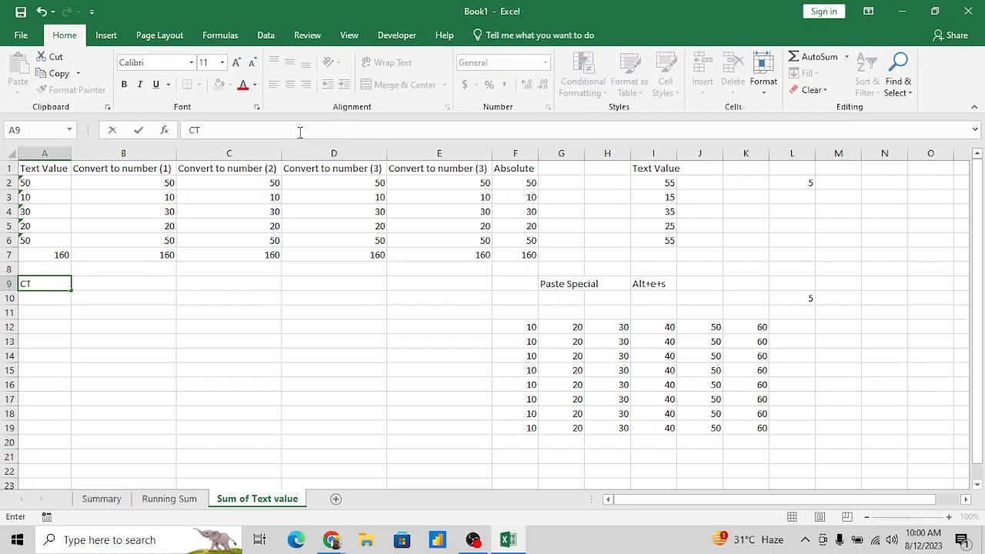
type("RL+Shigt")
type("nter")
key("Return")
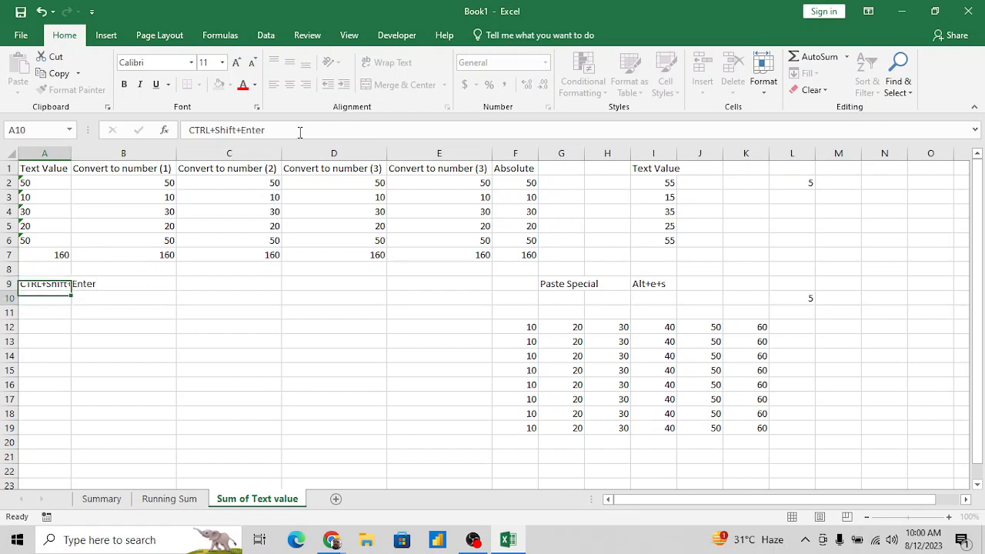
key("Up")
key("Up")
key("Up")
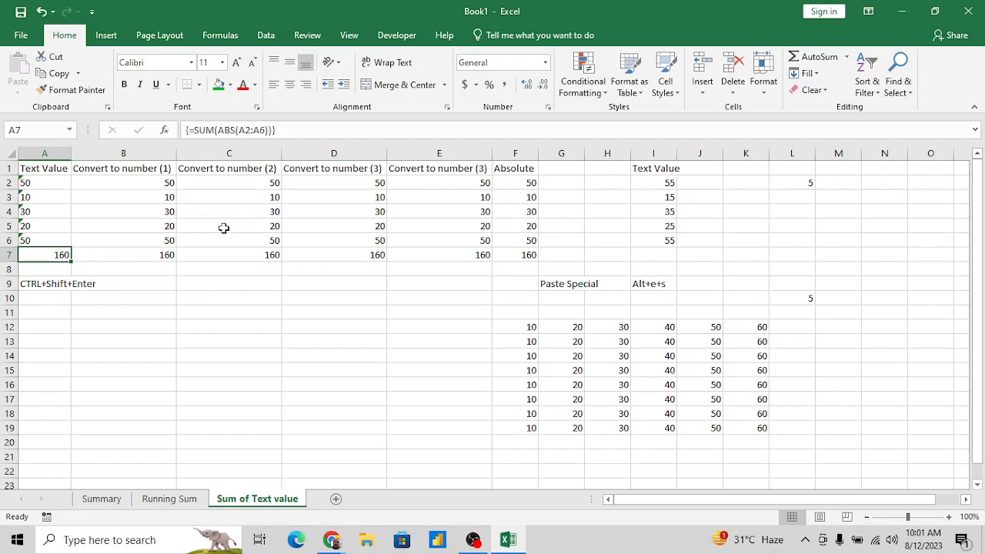
left_click(164, 316)
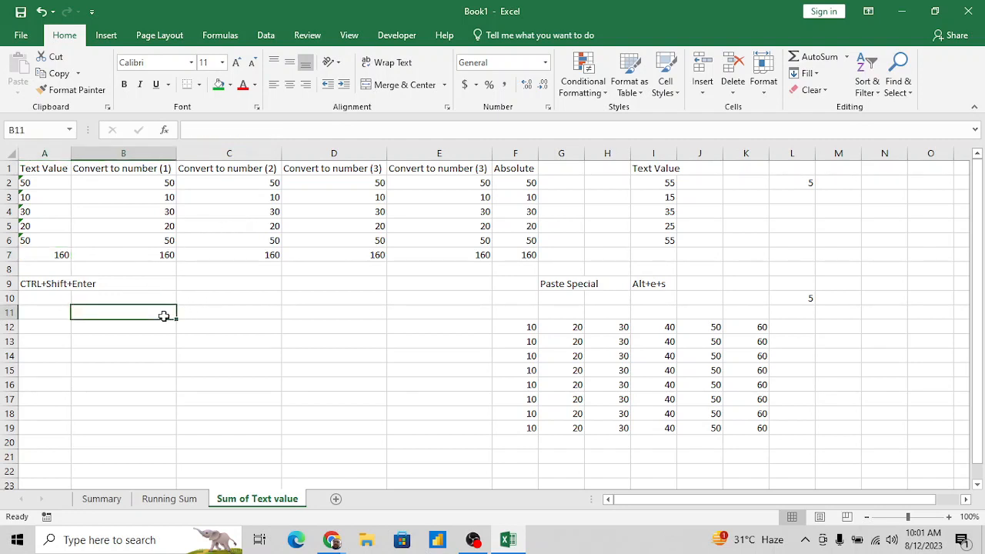
key("Return")
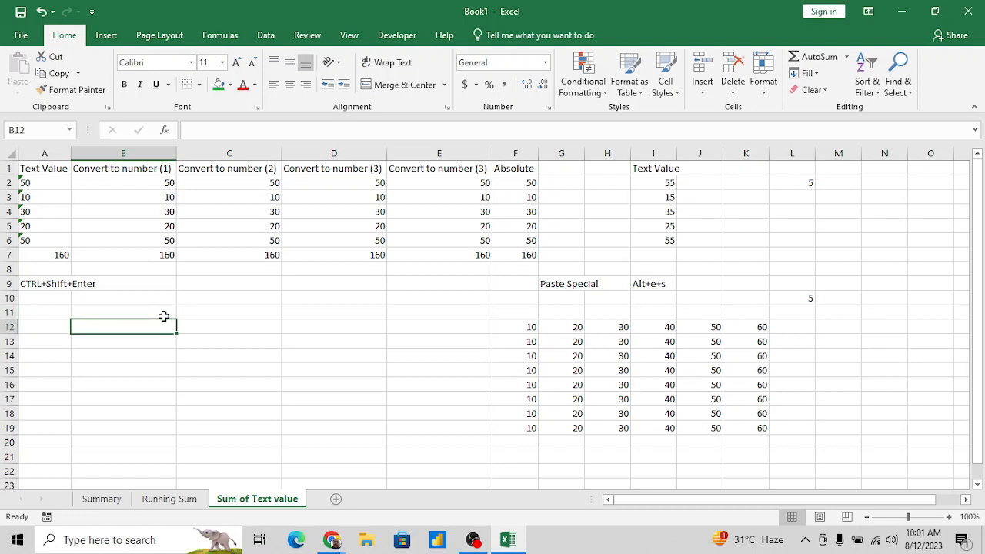
type("=")
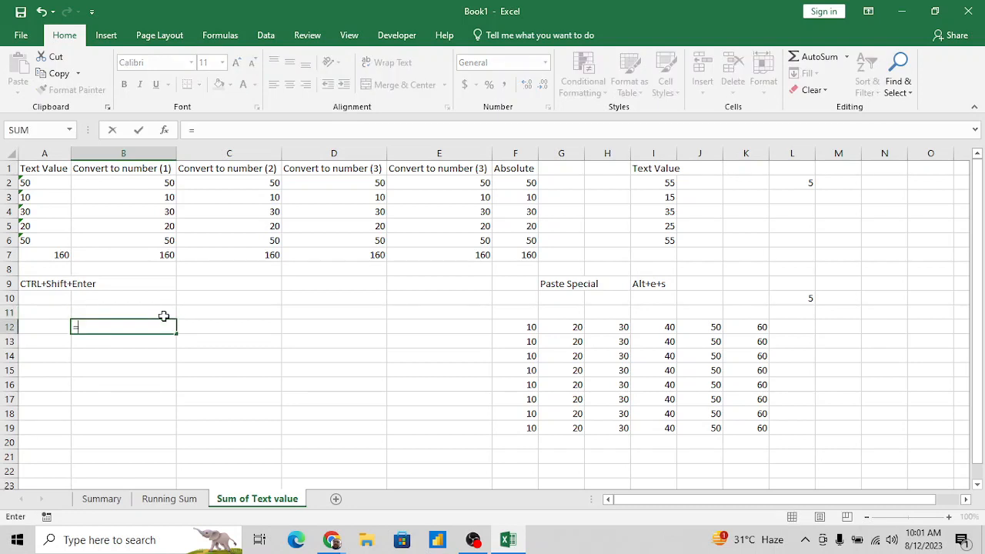
key("Escape")
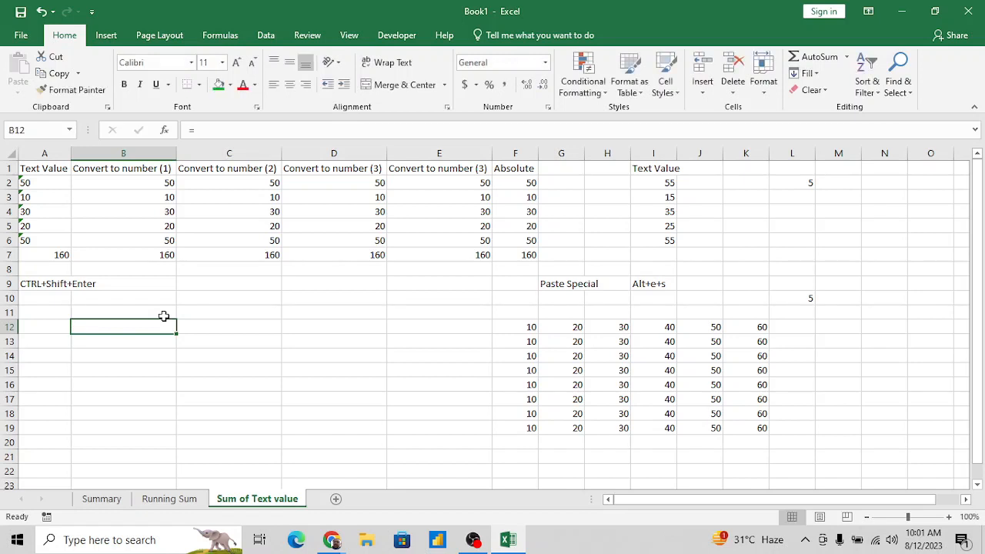
- Enter the heading Data in B11 with the values 10 and 20 in B12:B13
left_click(164, 316)
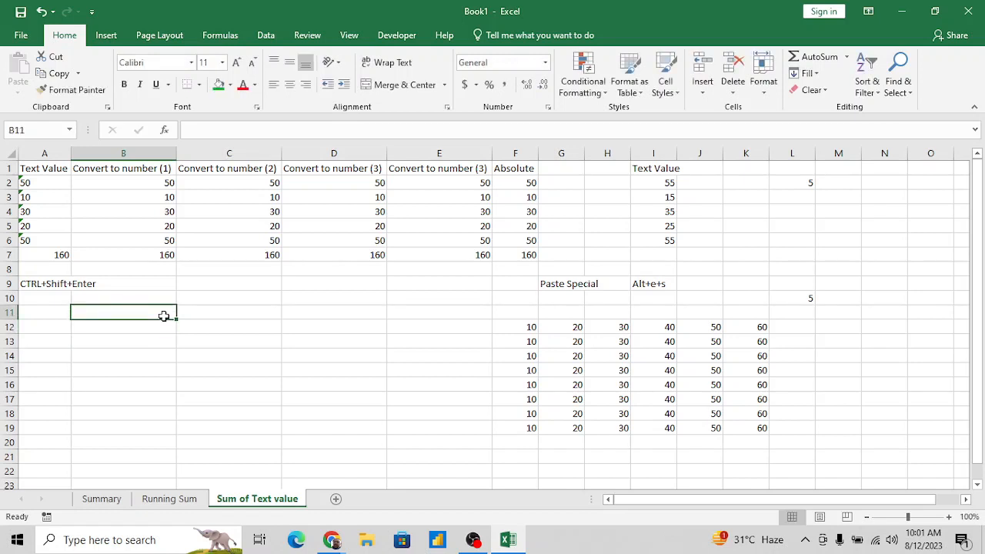
type("Data")
key("Return")
type("10")
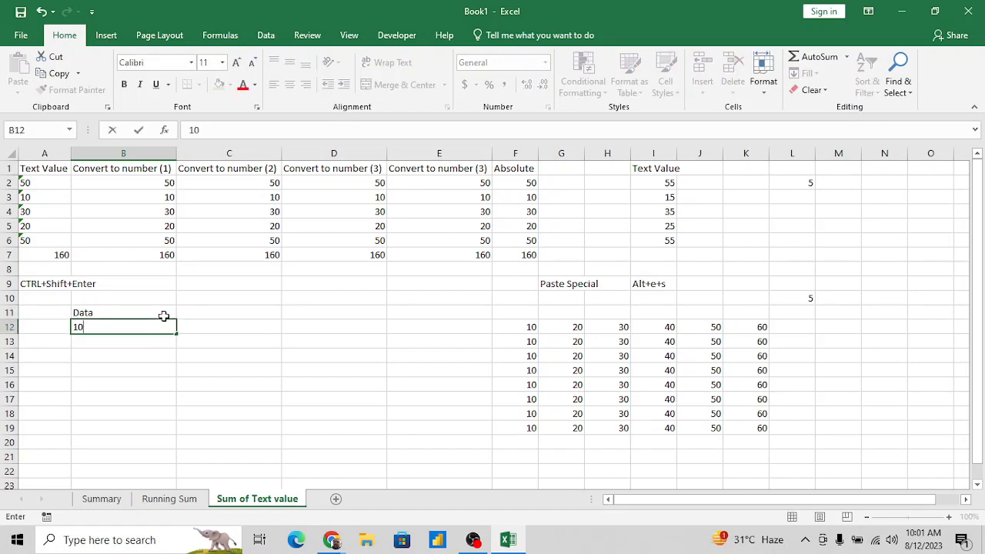
key("Return")
type("20")
key("Return")
- Add the negative values -10 and -20 in cells B14:B15 of the Data column
type("-0")
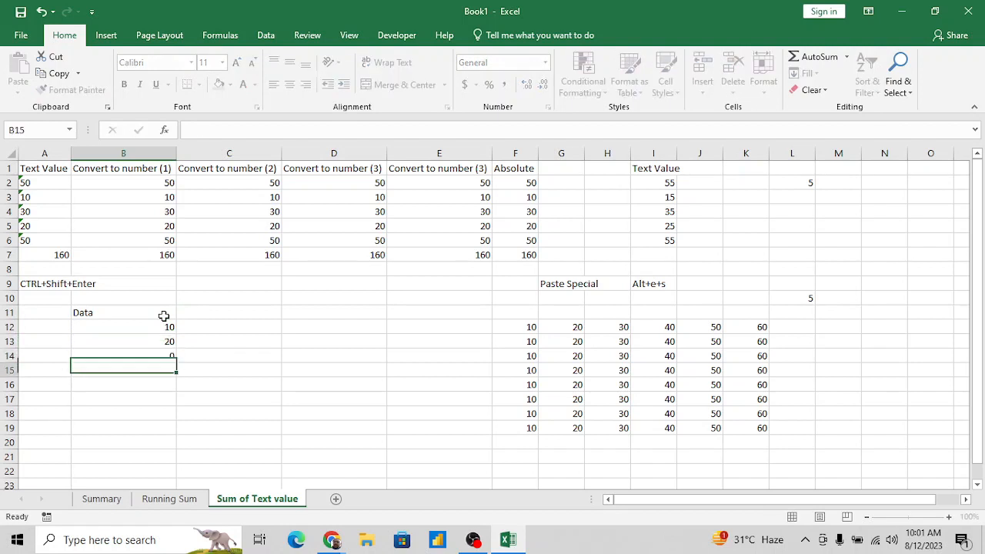
key("Return")
key("Up")
type("-10")
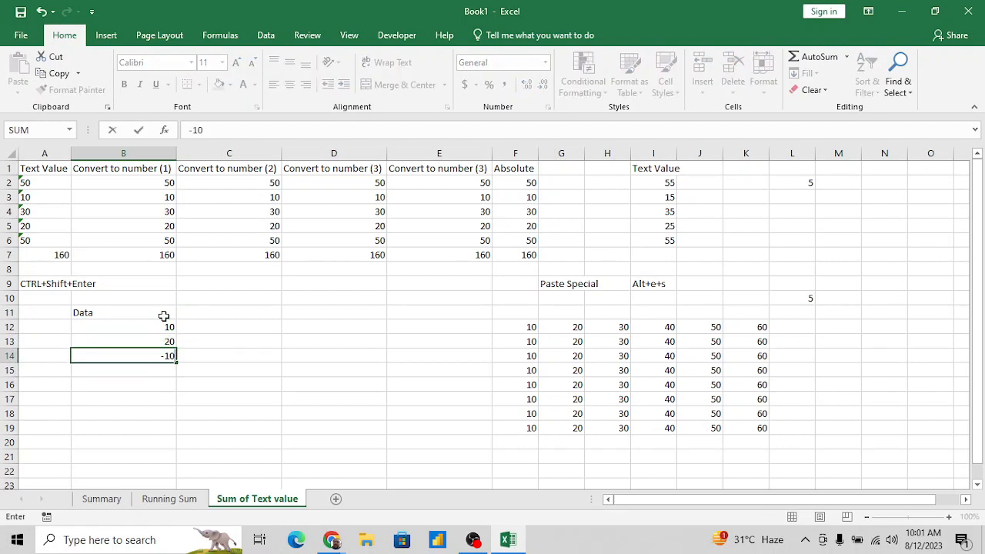
key("Return")
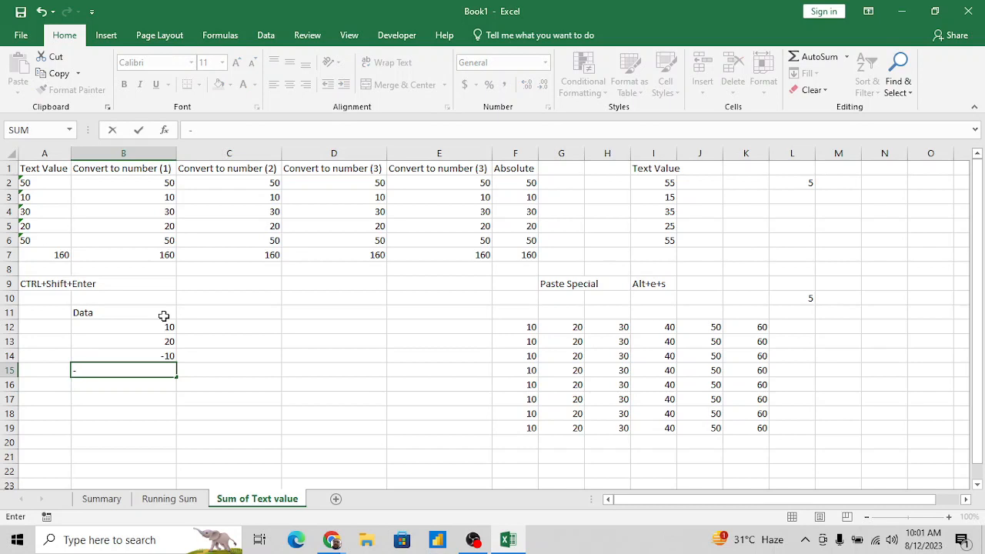
type("20")
key("Return")
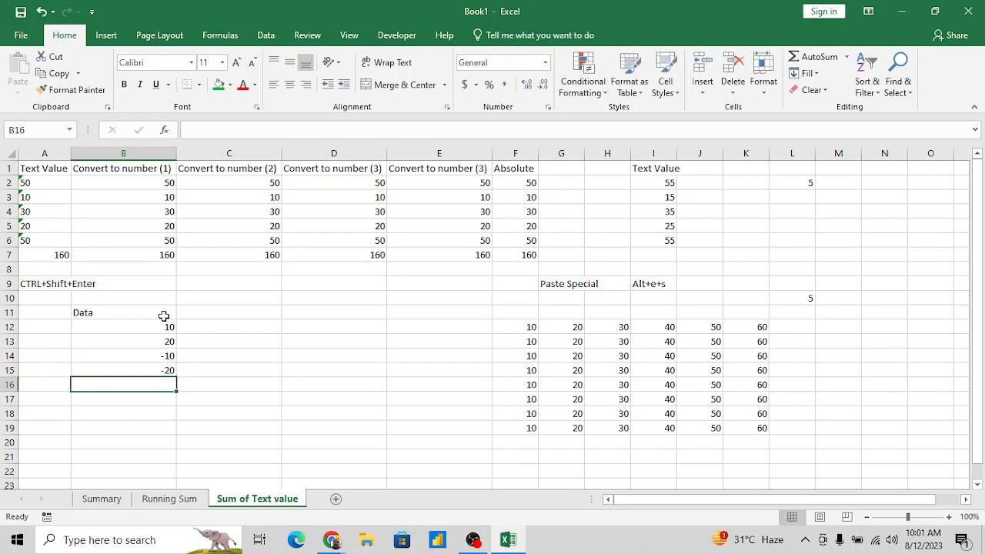
- Complete the Data column with 30 in B16 and 40 in B17
type("30")
key("Return")
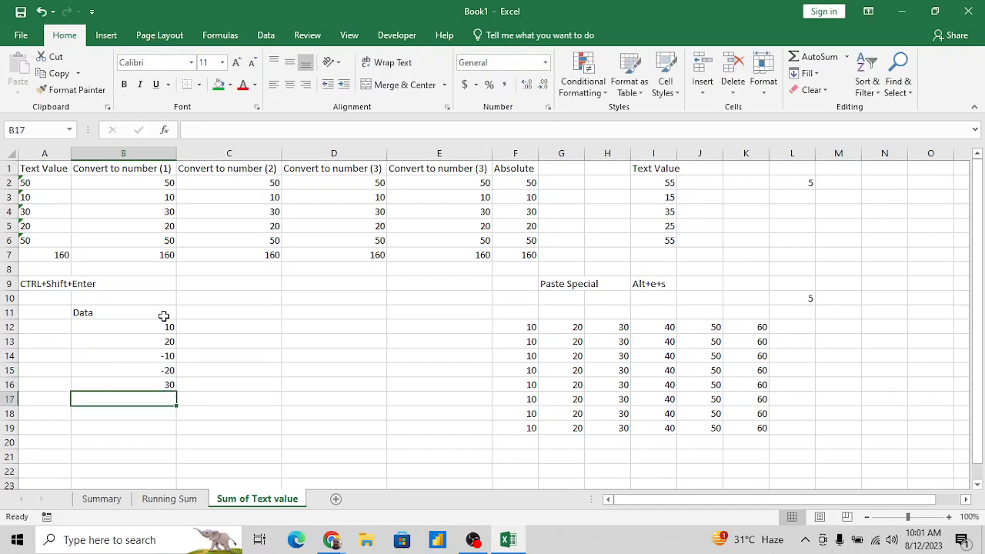
type("40")
key("Return")
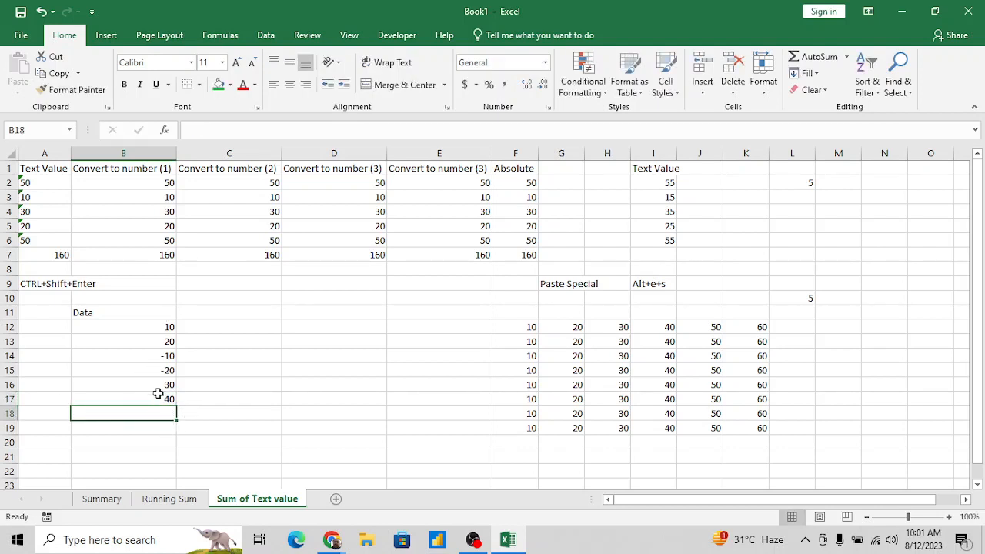
- Examine the positive and negative values in B12:B17 by selecting groups of them and checking their sums
left_click(165, 327)
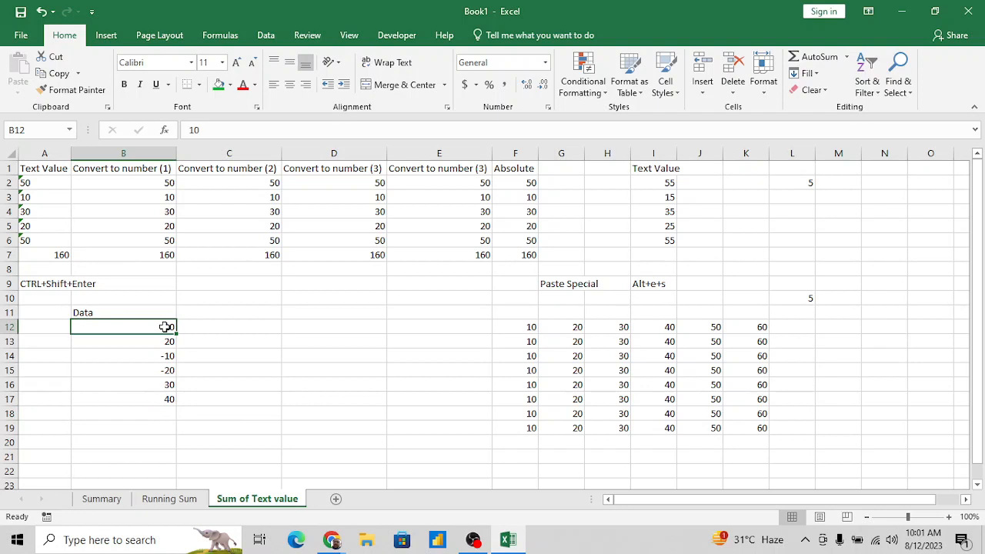
key("shift+Down")
key("shift+Down")
key("Down")
key("Down")
key("shift+Down")
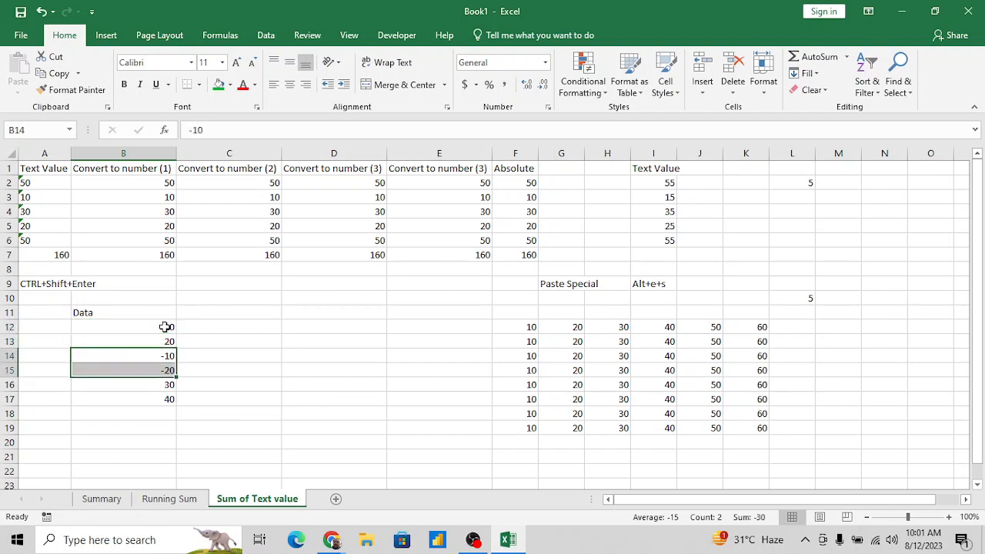
left_click(165, 327)
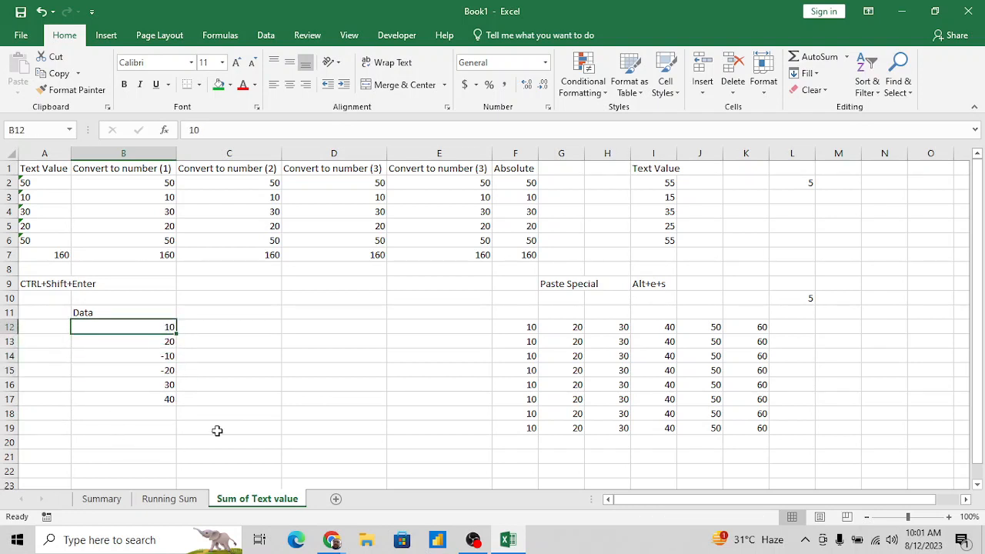
key("shift+Down")
key("shift+Down")
key("shift+Down")
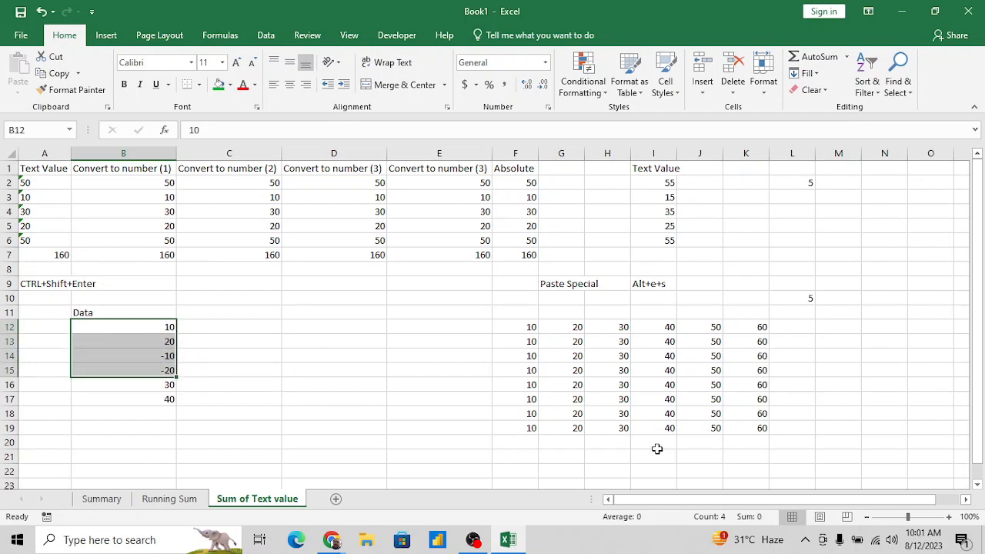
left_click(157, 387)
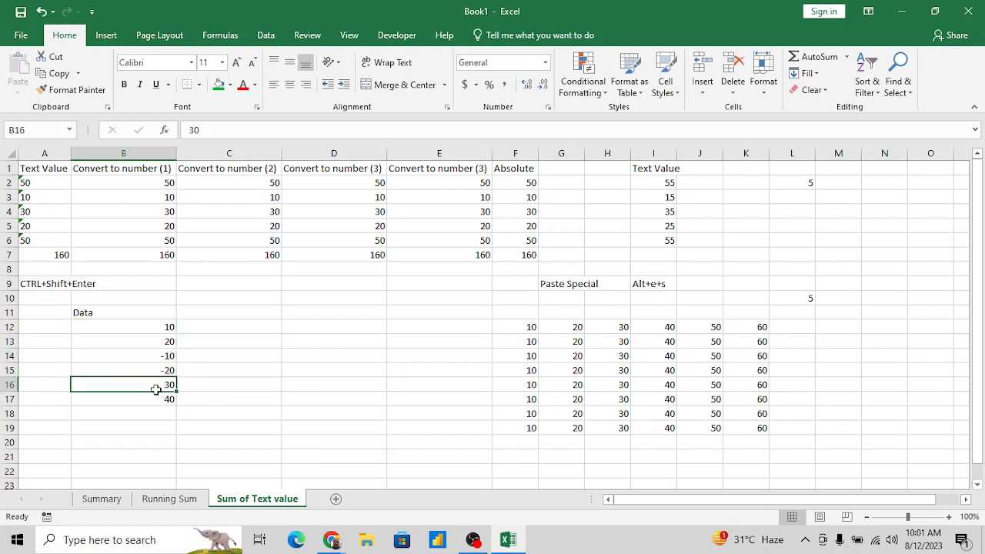
key("shift+Down")
key("Up")
key("Up")
key("Up")
key("Up")
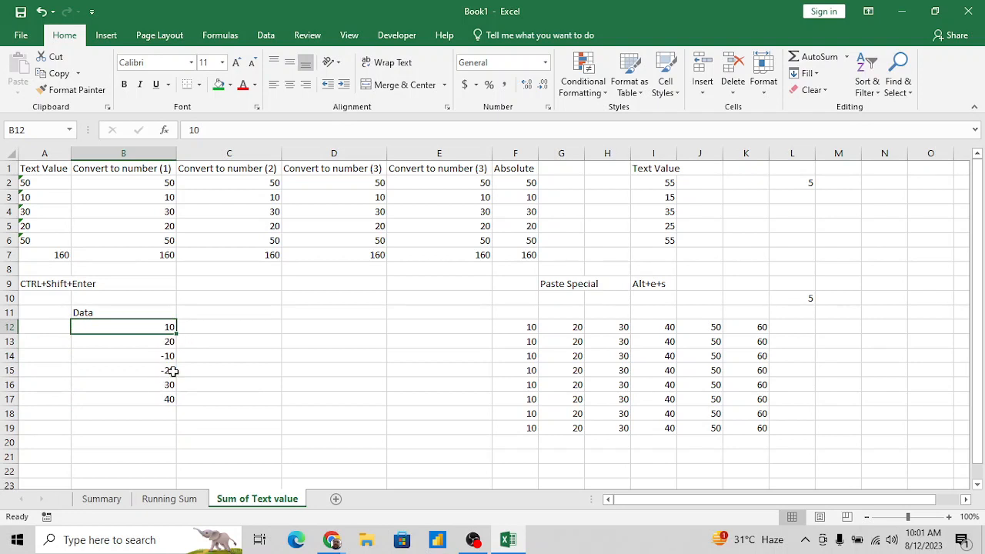
- Enter the unsigned comparison values 10, 20, 10, 20, 30 and 40 in C12:C17 beside the Data column
left_click(225, 327)
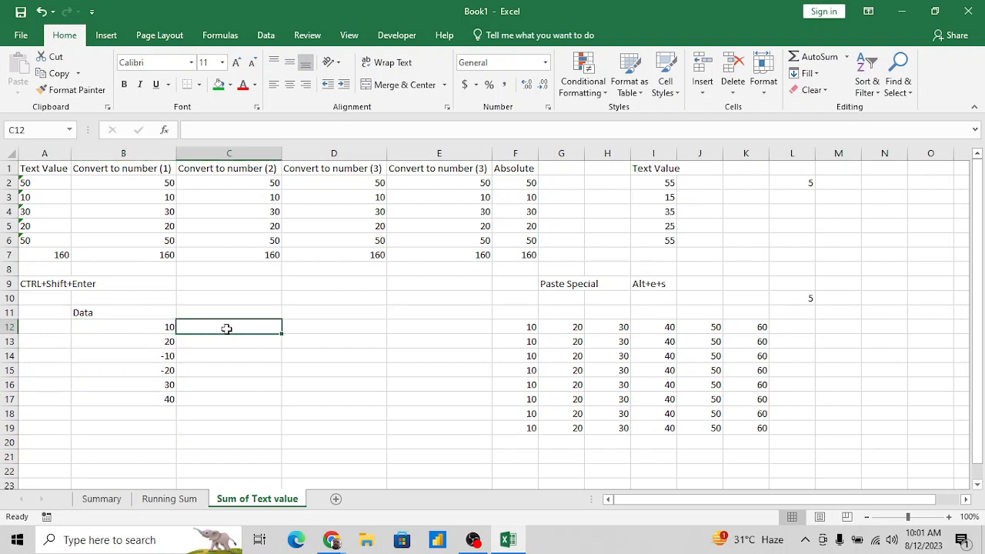
type("10")
key("Return")
type("20")
key("Return")
type("10")
key("Return")
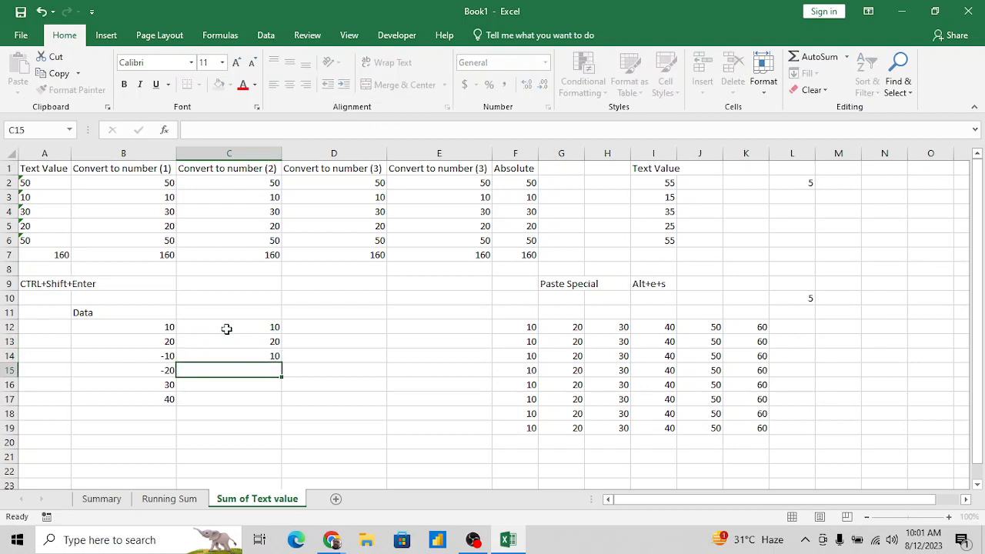
type("20")
key("Return")
type("30")
key("Return")
type("40")
key("Return")
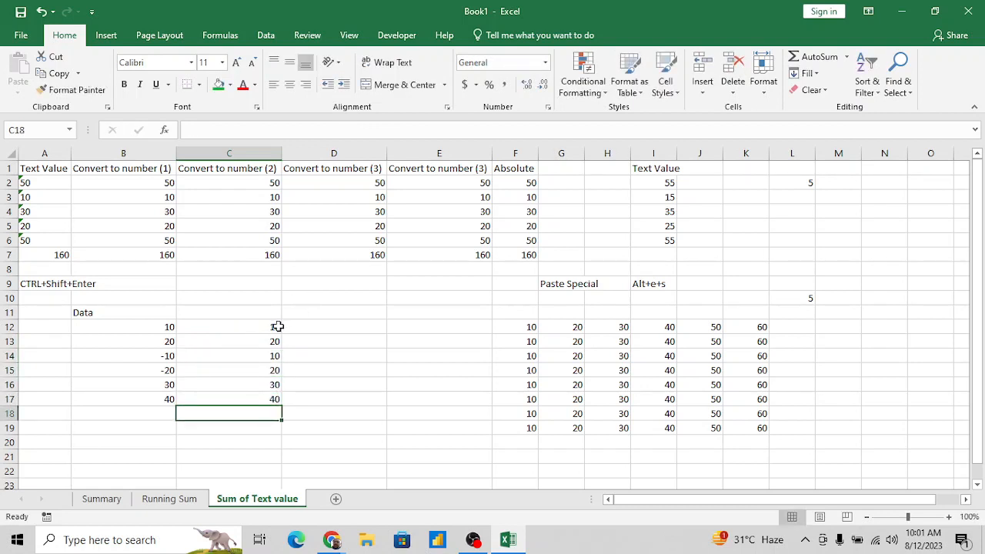
- Total the signed Data values with =SUM(B12:B17) in cell B18
key("Left")
type("=sum")
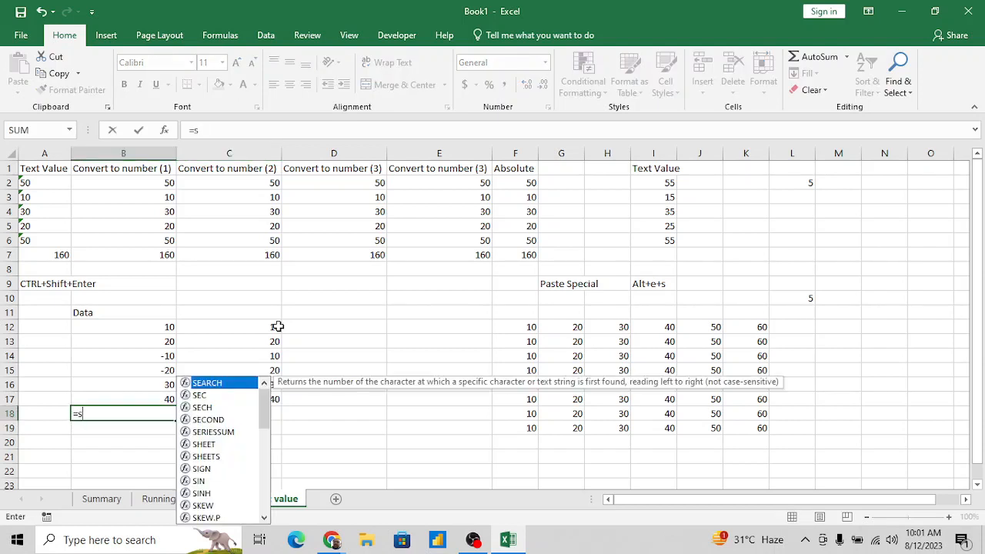
key("Tab")
key("Up")
key("shift+Up")
key("shift+Up")
key("shift+Up")
key("shift+Up")
key("shift+Up")
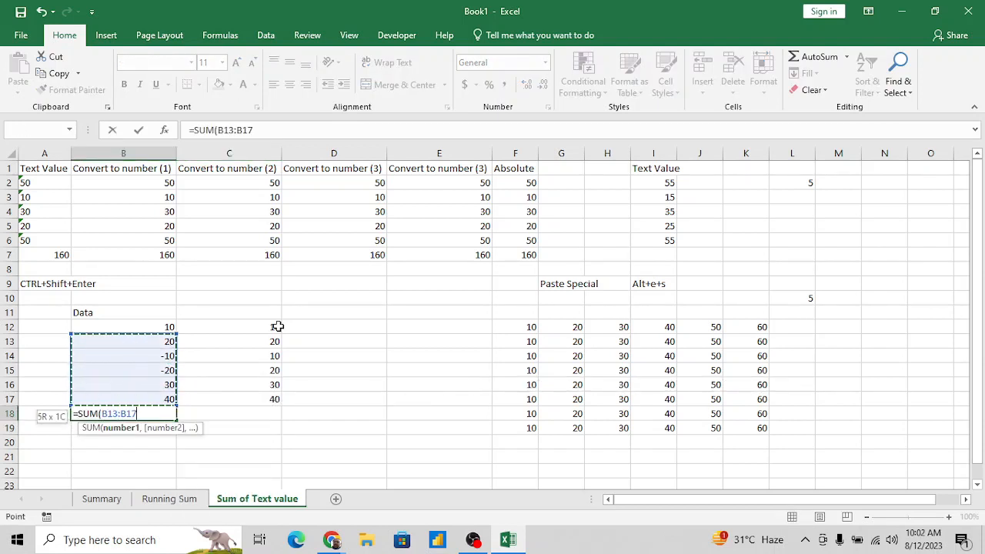
key("Return")
- Total the unsigned values with =SUM(C12:C17) in cell C18
key("Up")
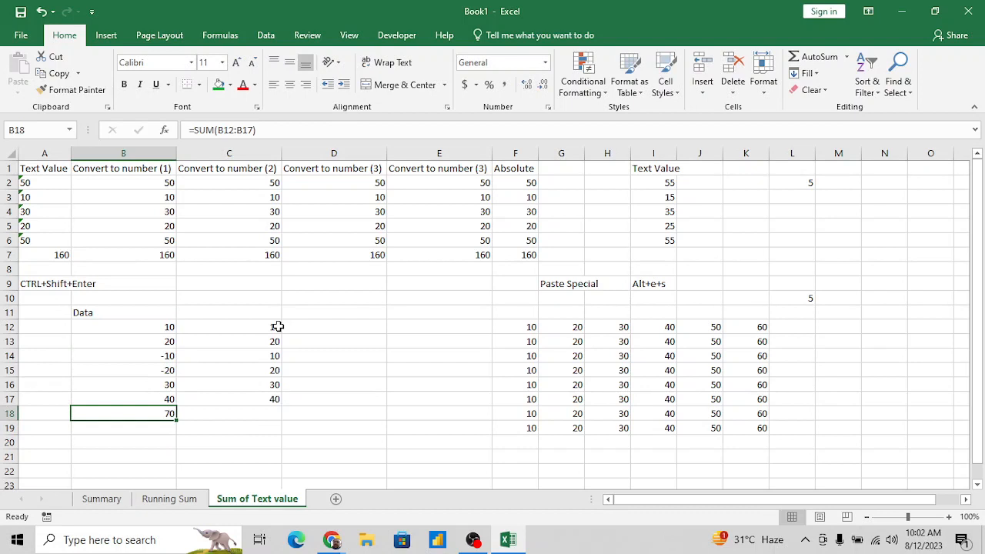
key("Right")
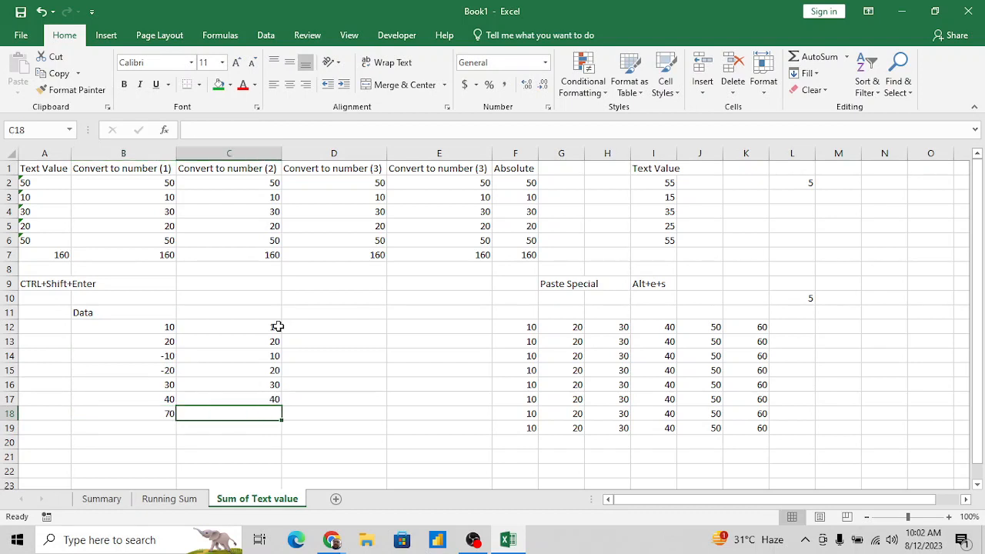
type("=su")
key("Tab")
key("Up")
key("shift+Up")
key("shift+Up")
key("shift+Up")
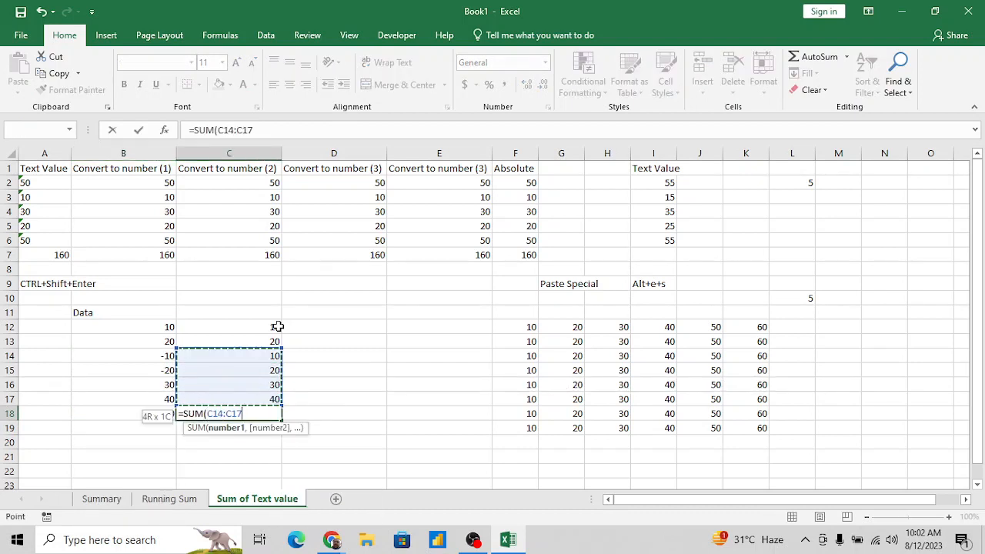
key("shift+Up")
key("shift+Up")
key("Return")
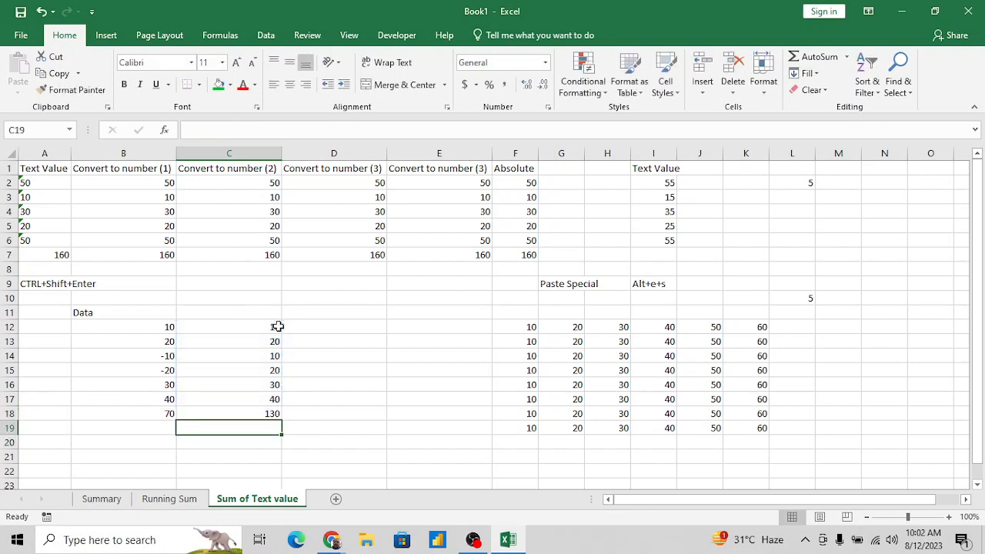
- Make the two totals in B18:C18 bold
left_click(129, 413)
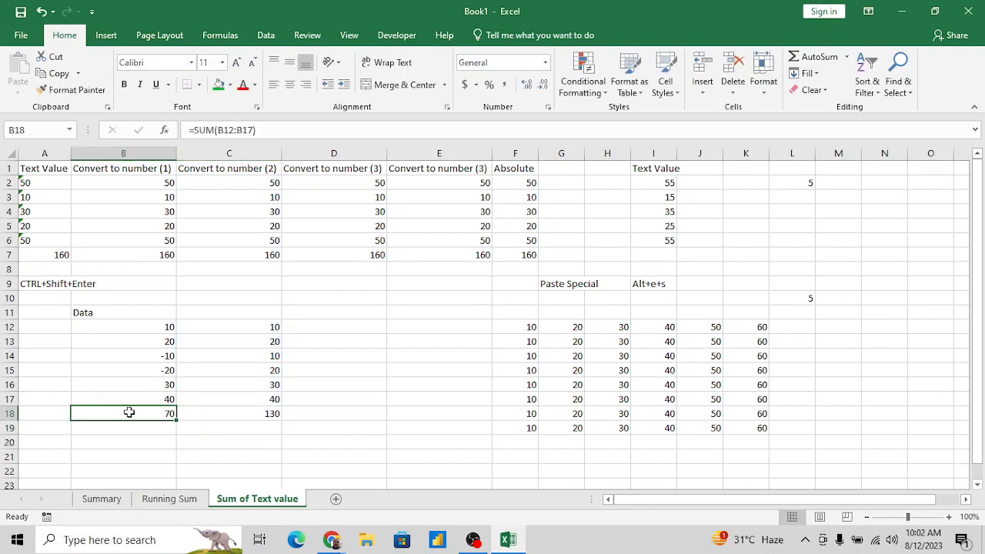
key("shift+Right")
key("ctrl+b")
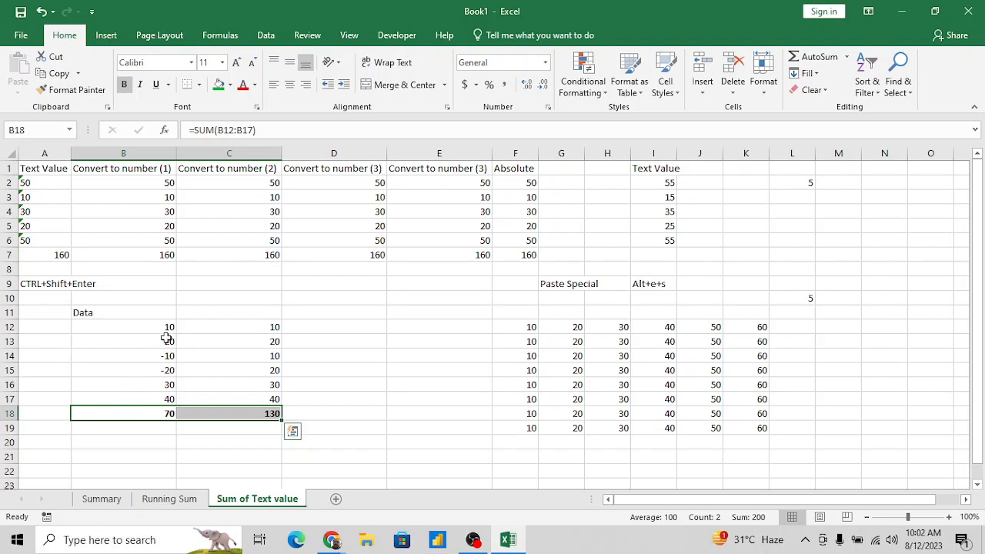
left_click(274, 414)
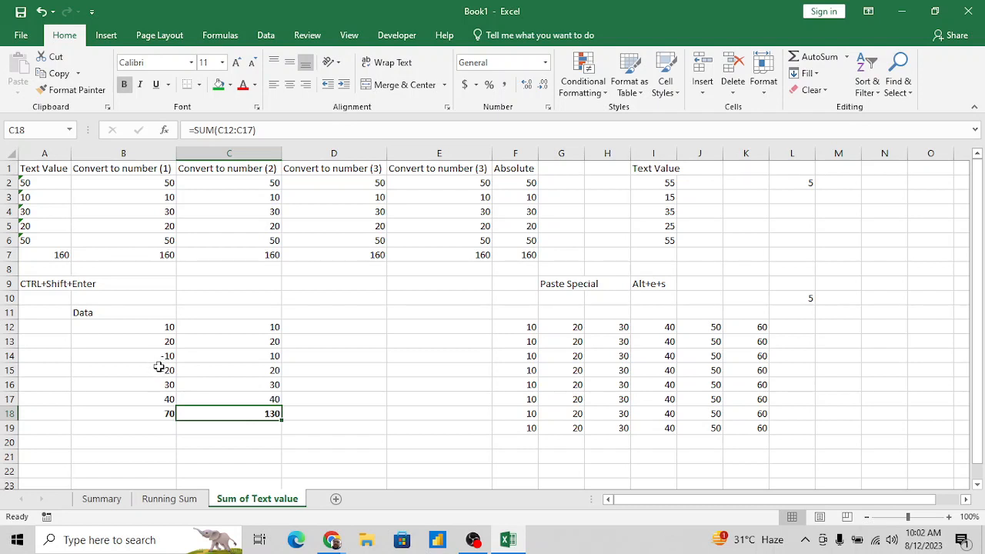
- Enter =SUM(ABS(B12:B17)) as an array formula in cell B19 to sum the absolute Data values
left_click(149, 431)
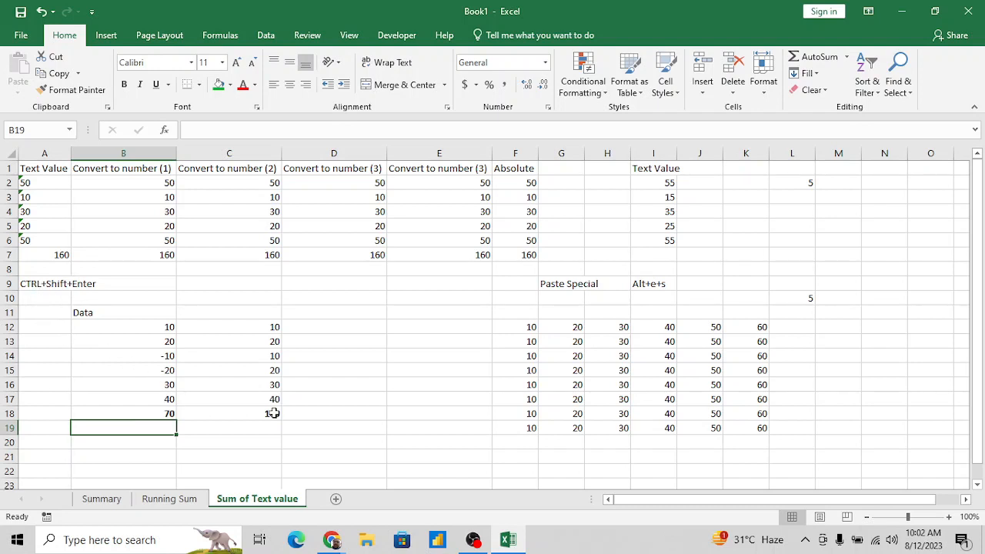
type("=sum")
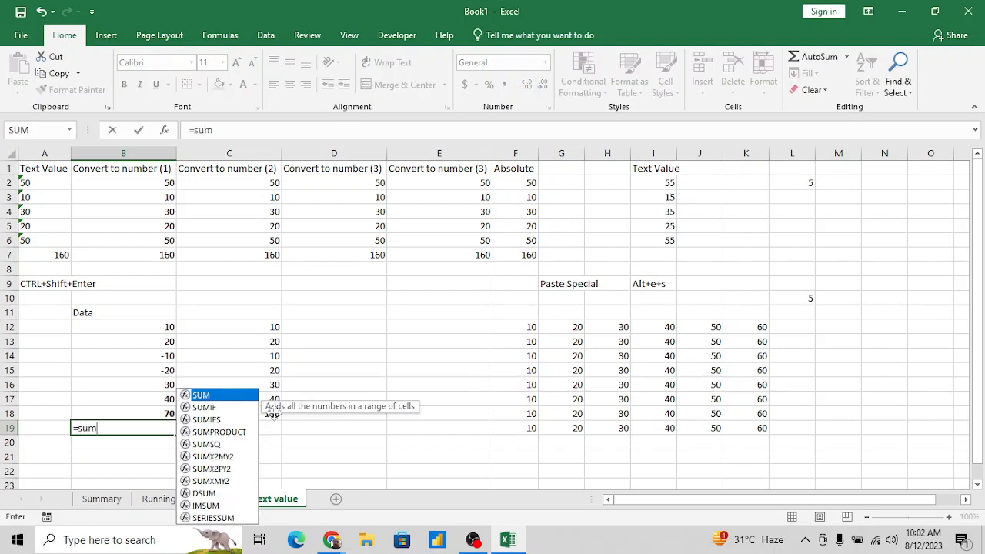
type("(abs")
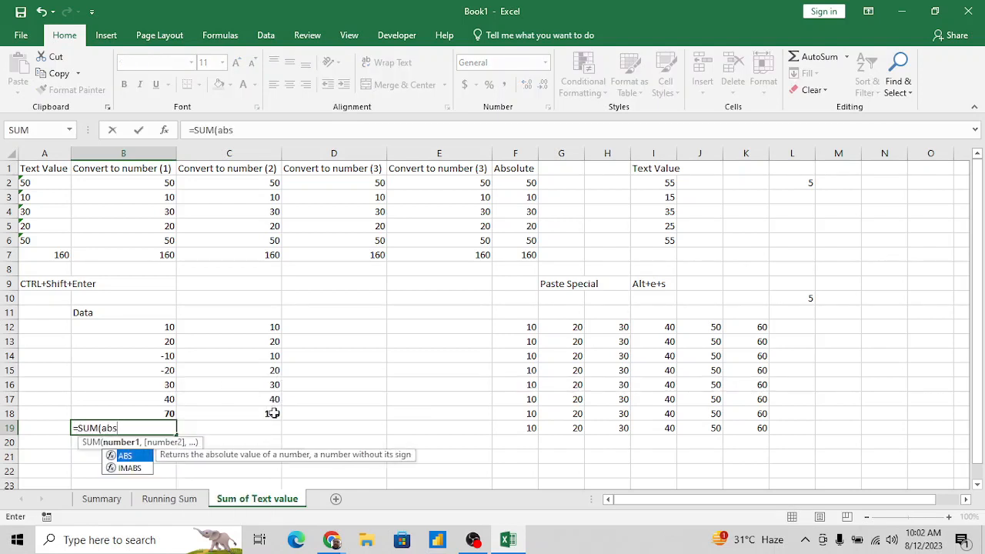
key("Tab")
key("Up")
key("Up")
key("shift+Up")
key("shift+Up")
key("shift+Up")
key("shift+Up")
key("shift+Up")
key("shift+Up")
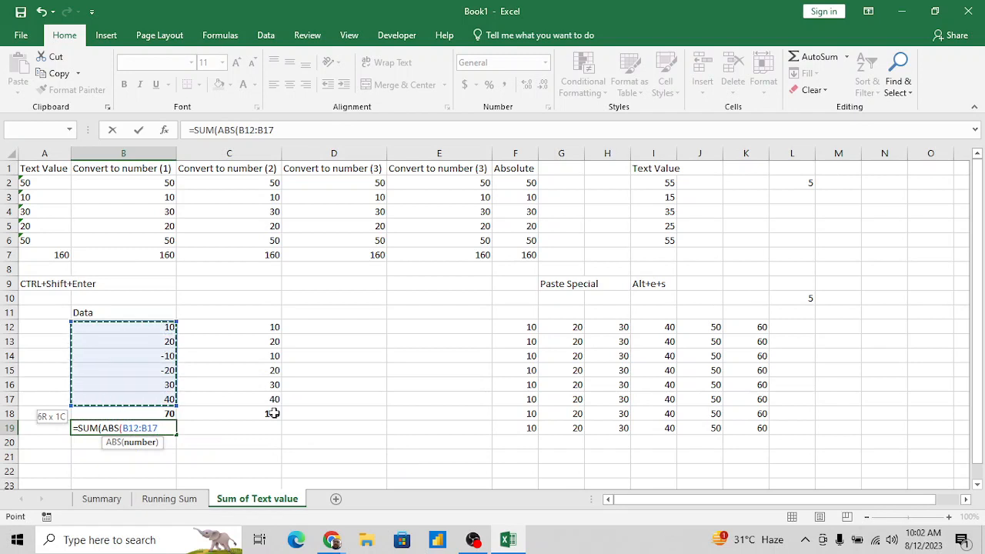
key("shift+Down")
type(")")
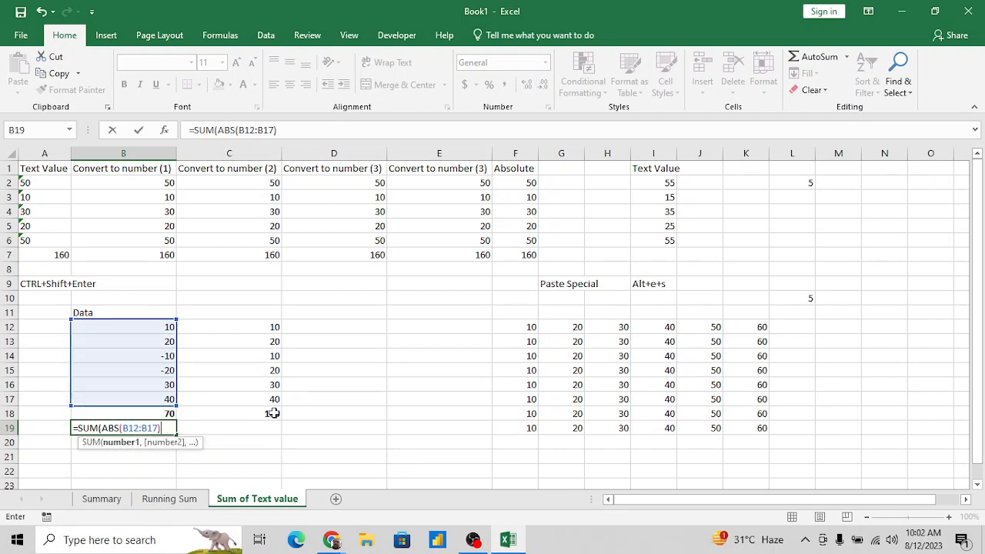
key("ctrl+shift+Return")
key("Return")
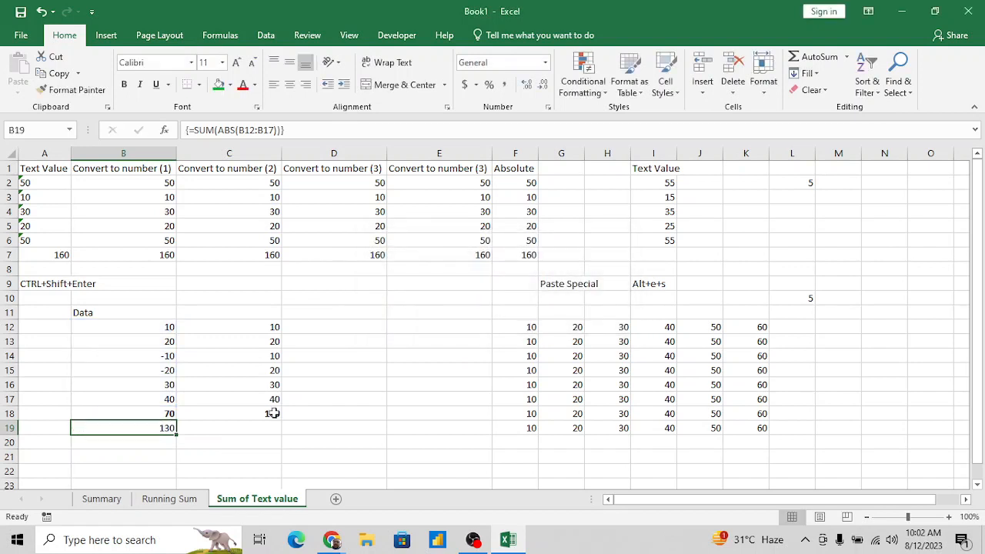
- Compare the unsigned total in C18 with the array formula in B19 and the Absolute column header
key("Down")
left_click(272, 413)
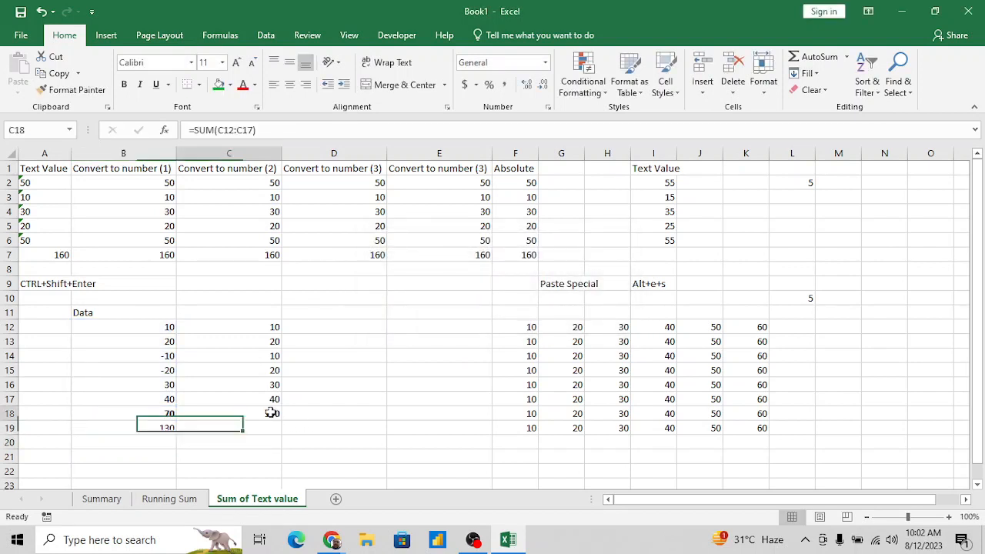
left_click(166, 429)
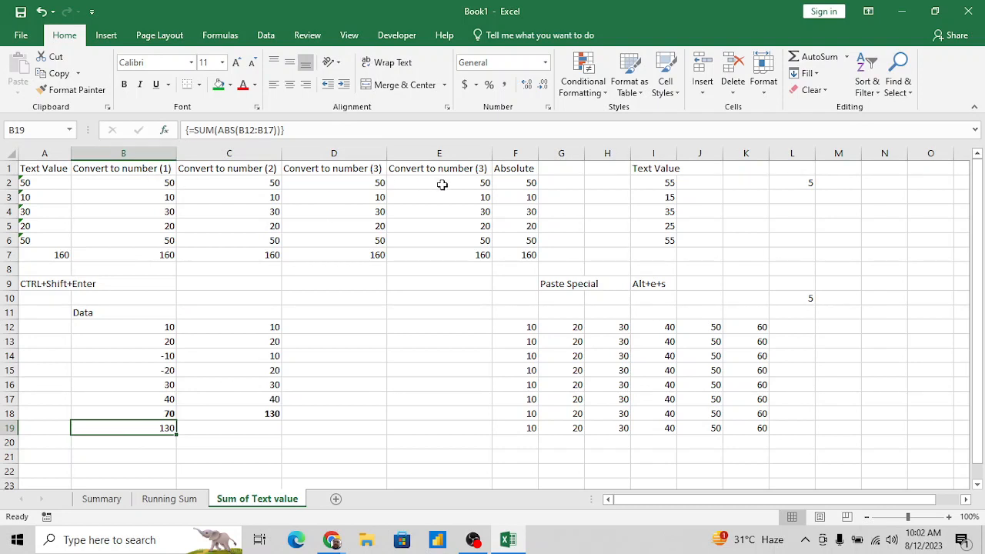
left_click(523, 168)
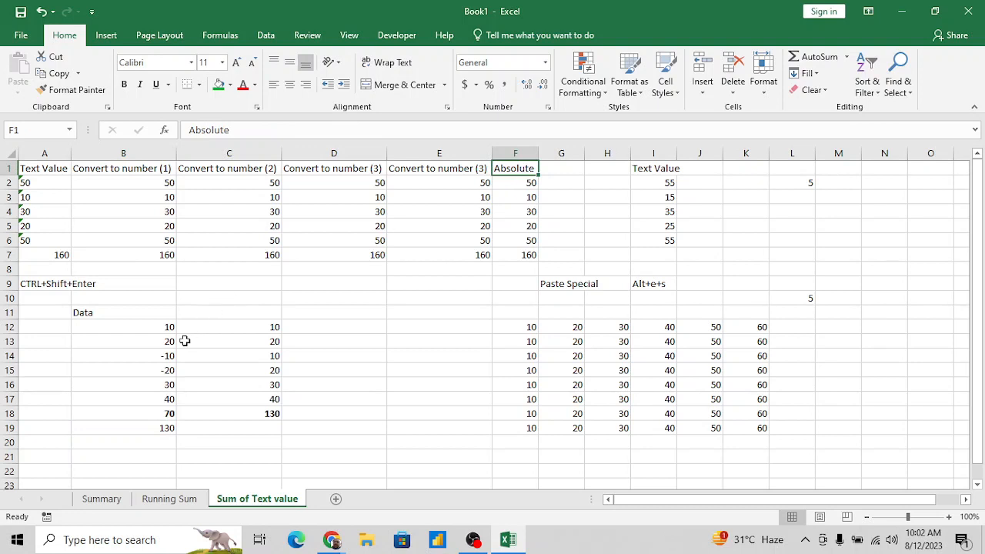
- Examine the positive and negative entries in the Data column, including the pairs B12:B13 and B14:B15 and their combined range B12:B15
left_click(166, 373)
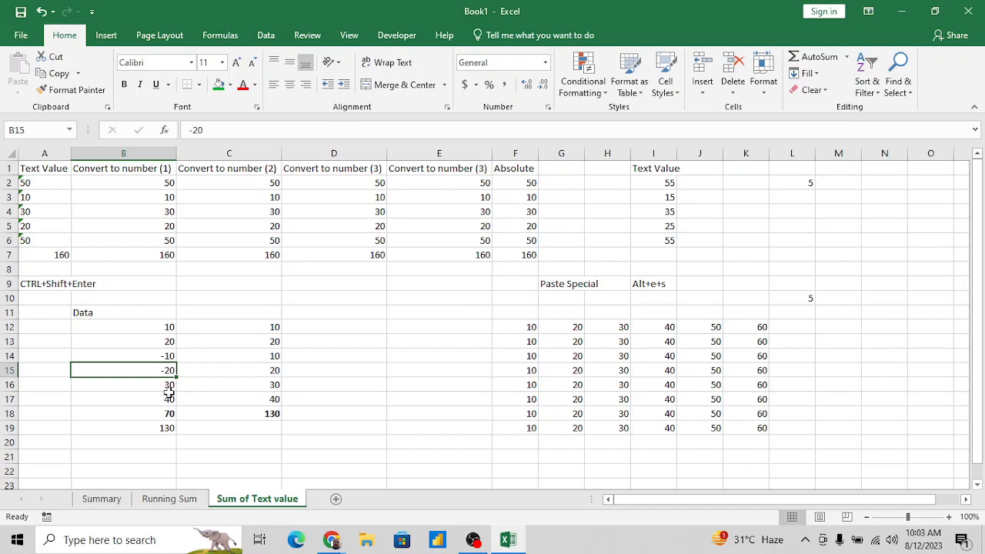
key("Down")
key("Down")
key("Down")
key("Down")
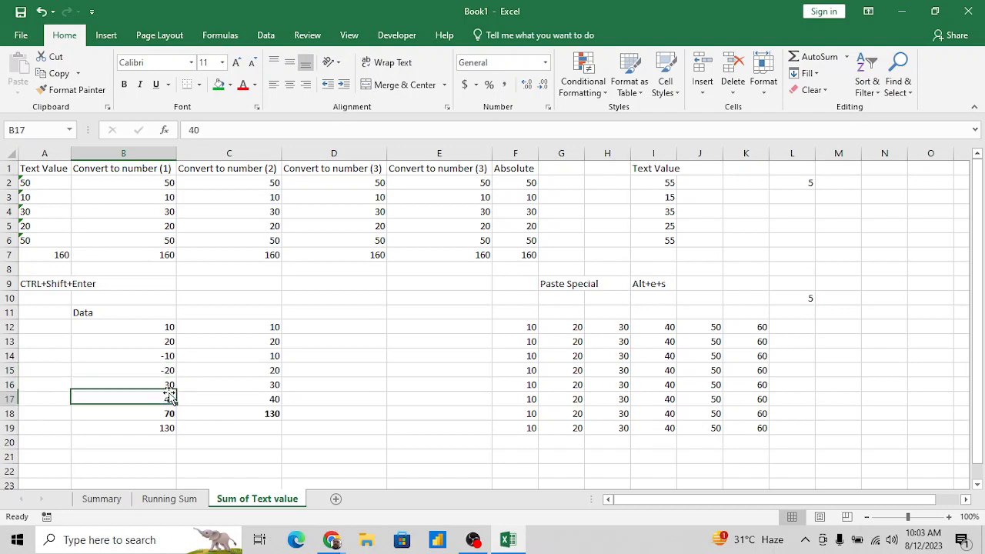
key("Up")
key("Up")
key("Up")
key("Up")
key("Up")
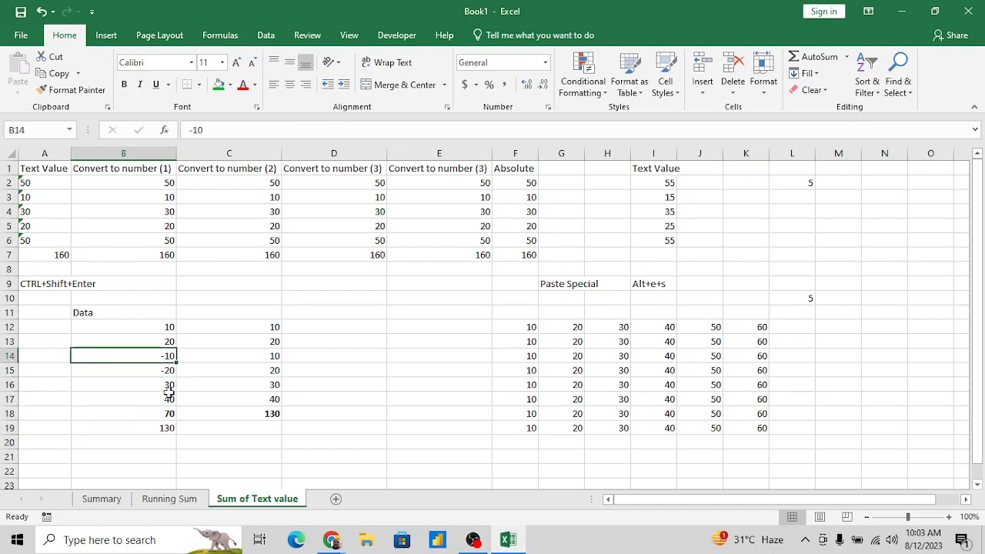
key("Up")
key("Down")
key("Up")
key("Up")
key("shift+Down")
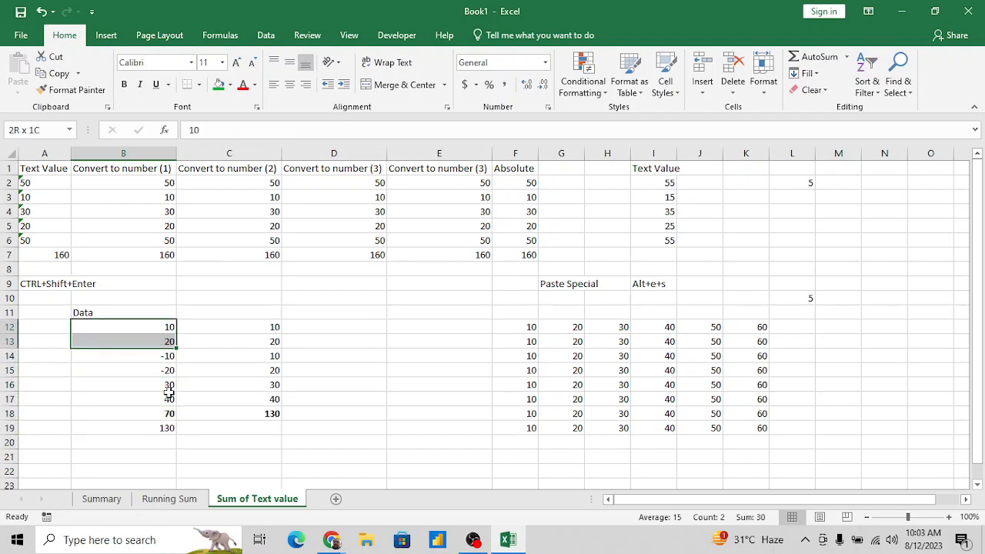
key("Down")
key("Down")
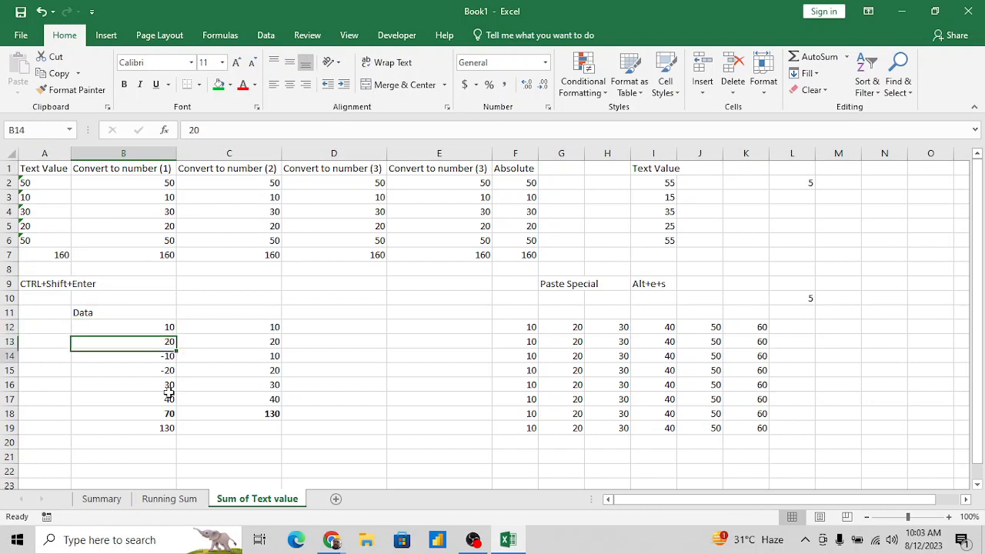
key("shift+Down")
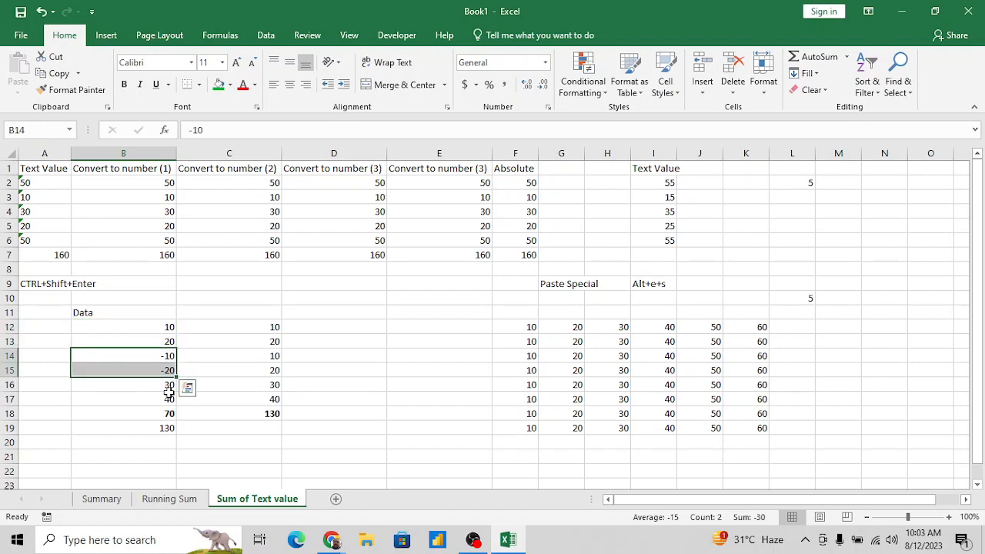
key("Up")
key("Up")
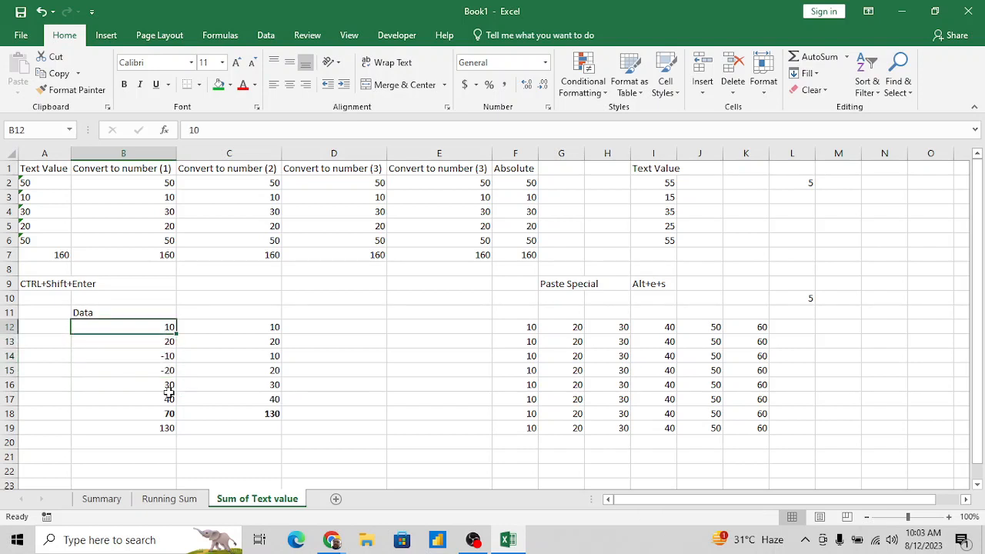
key("shift+Down")
key("shift+Down")
key("shift+Down")
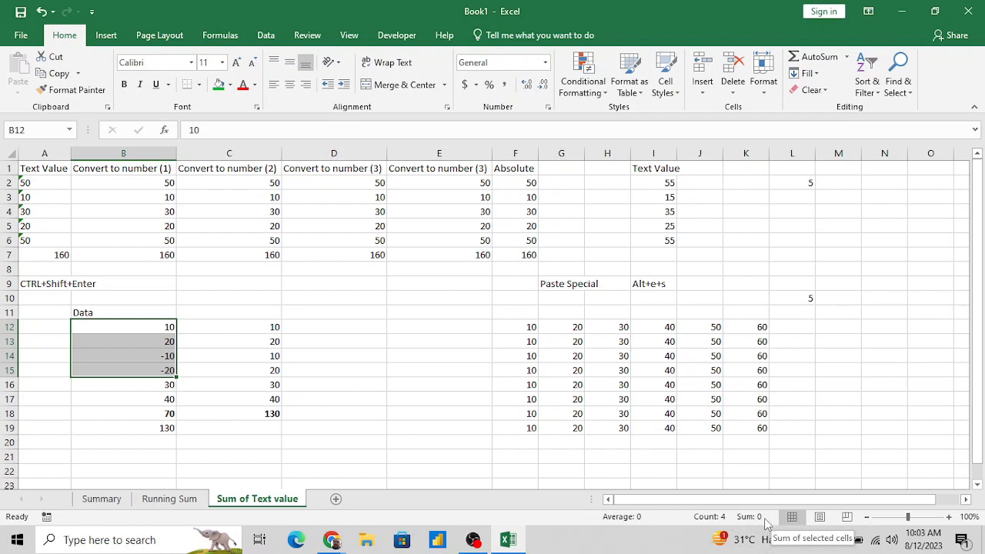
left_click(163, 385)
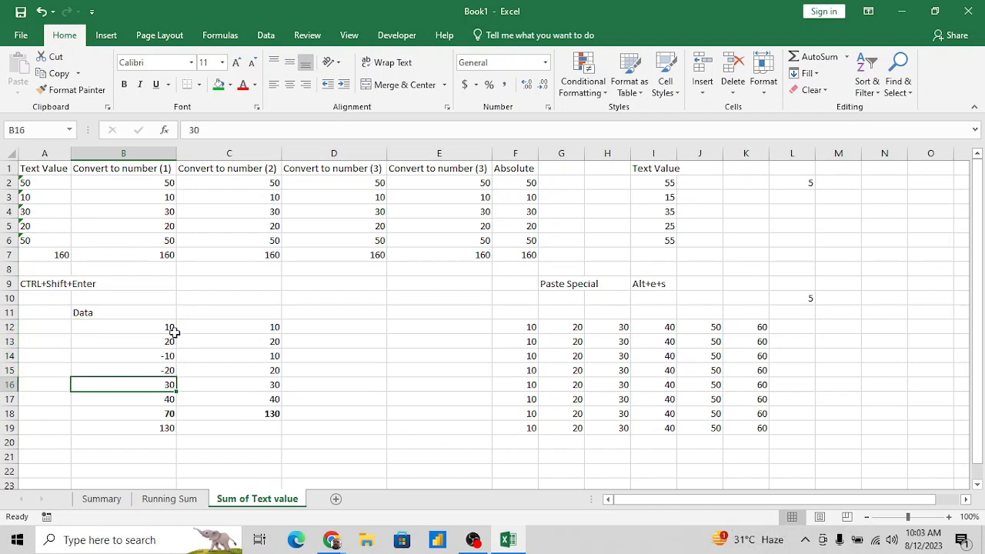
- Label cell A19 "Total sum irespective of Negative sign"
left_click(57, 428)
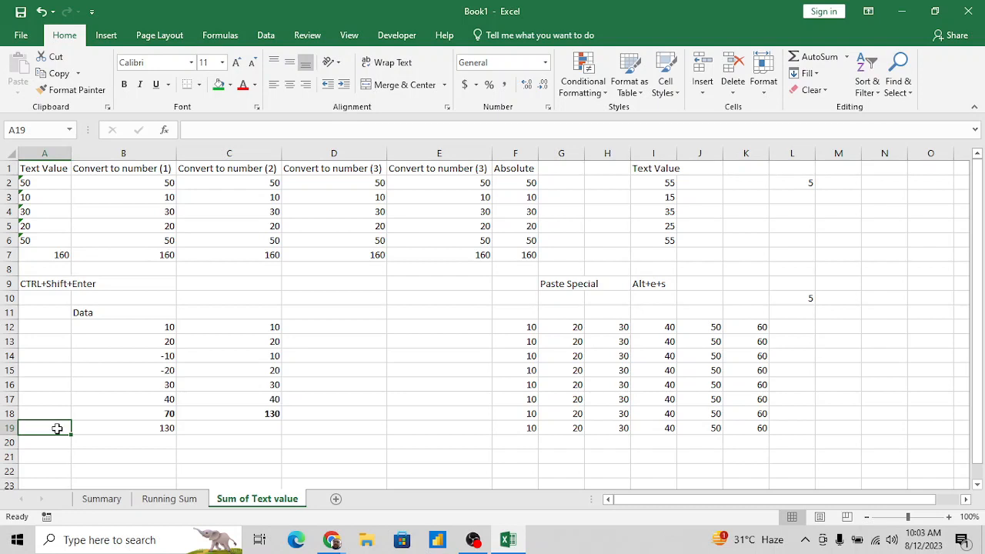
type("ta")
key("BackSpace")
key("BackSpace")
key("BackSpace")
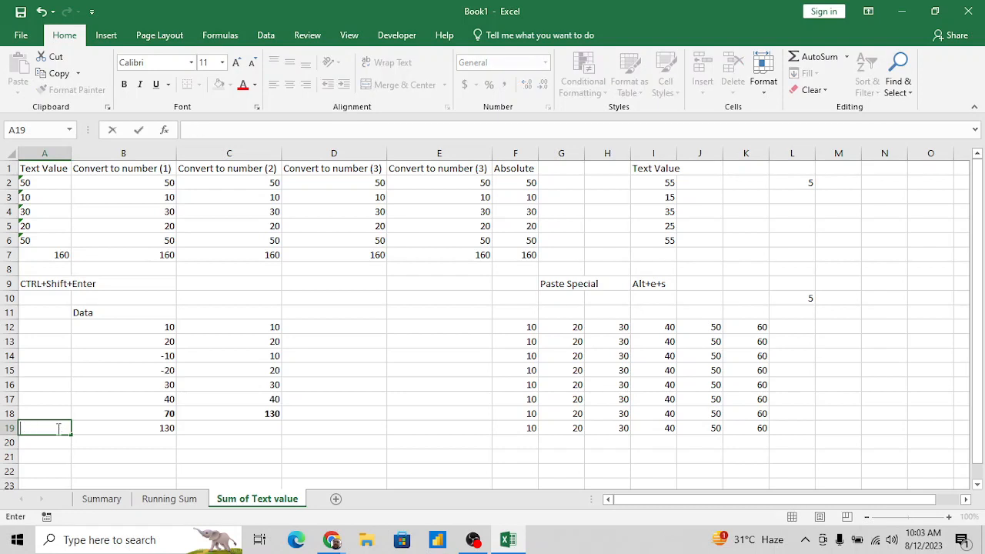
type("Total sum")
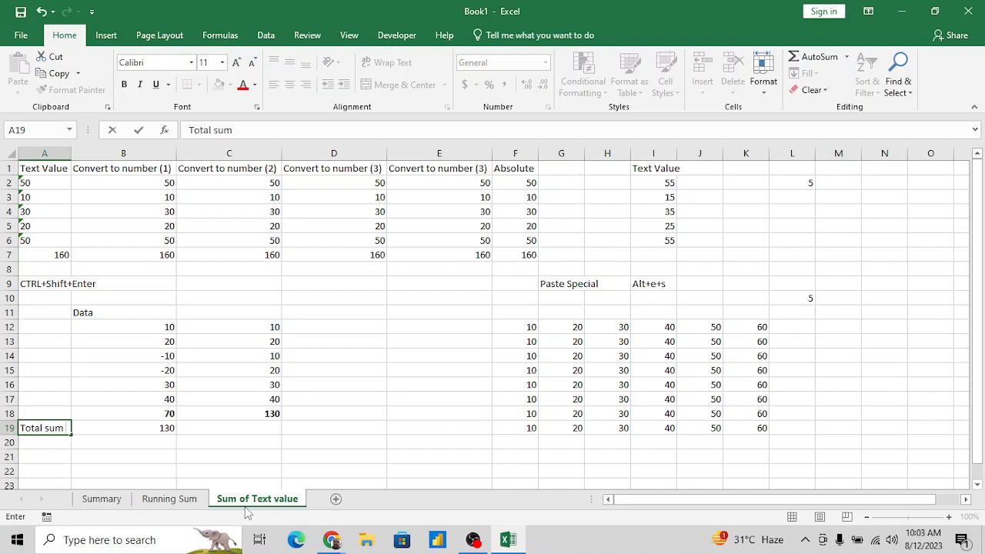
type(" irespec")
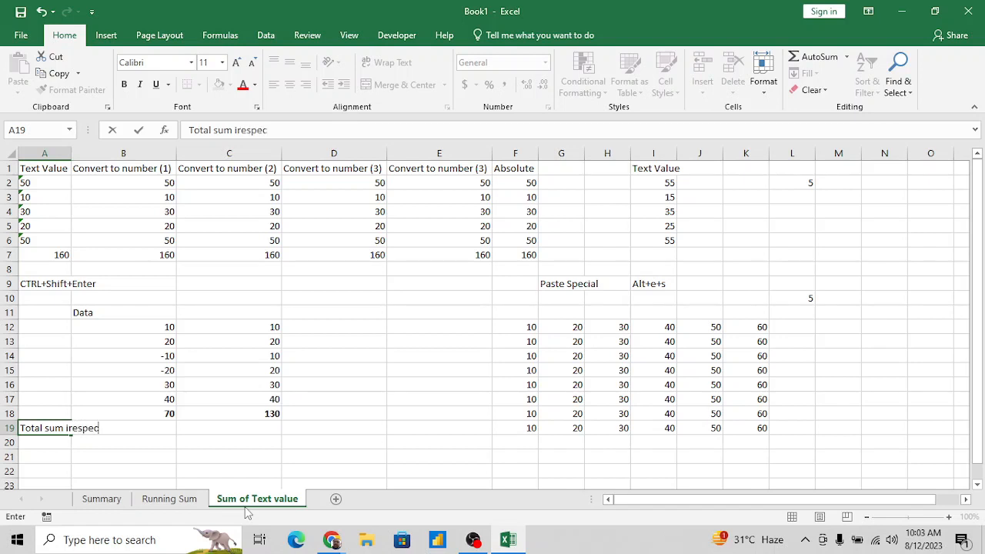
type("tive of Negatio")
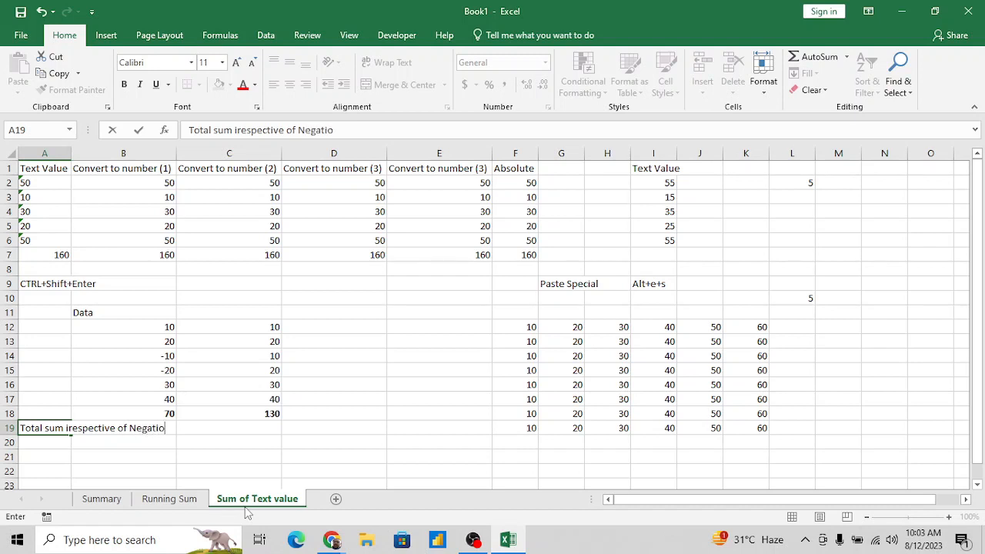
type("ve sigh")
type("n")
key("Return")
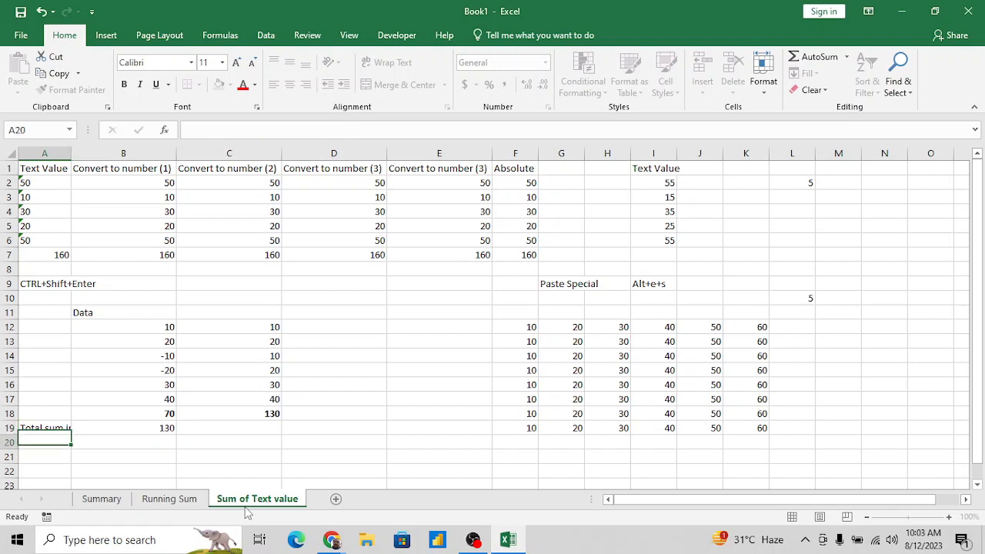
- AutoFit column A to the label in A19 and make that label bold
key("Up")
key("alt+o")
key("c")
key("a")
key("Right")
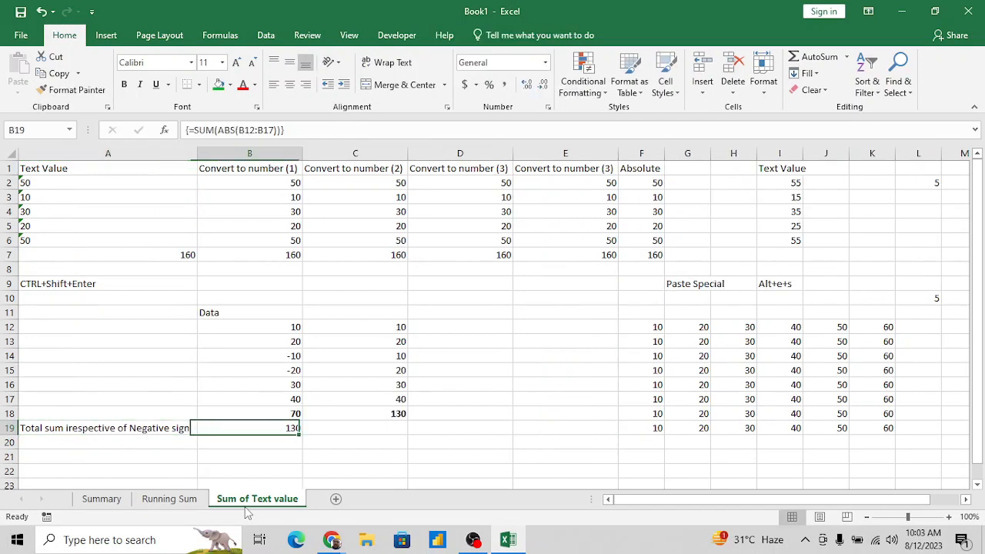
key("Right")
key("Left")
key("Left")
key("ctrl+b")
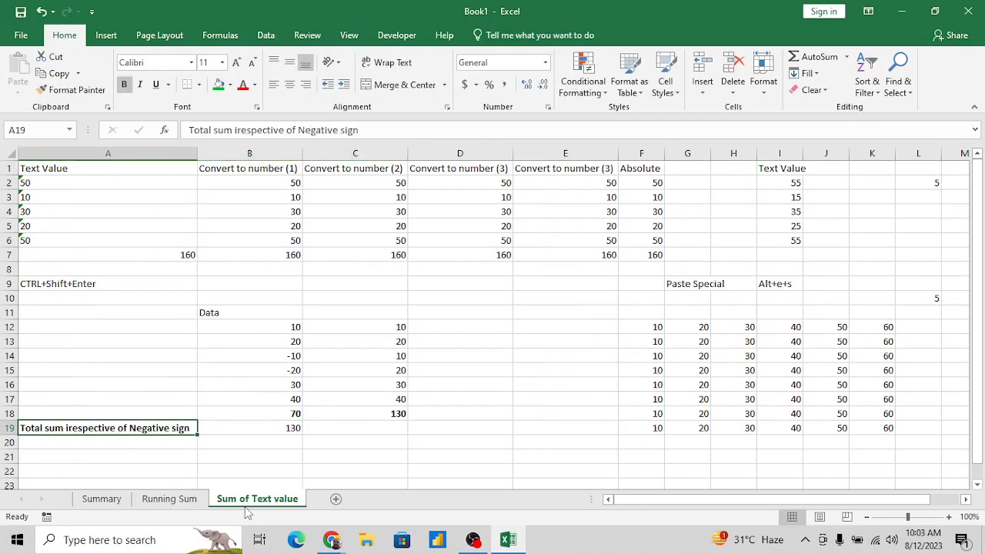
- Review the negative values in B14:B15 against the array formula in B19
key("Right")
key("Right")
key("Left")
key("Up")
key("Up")
key("Up")
key("Up")
key("Up")
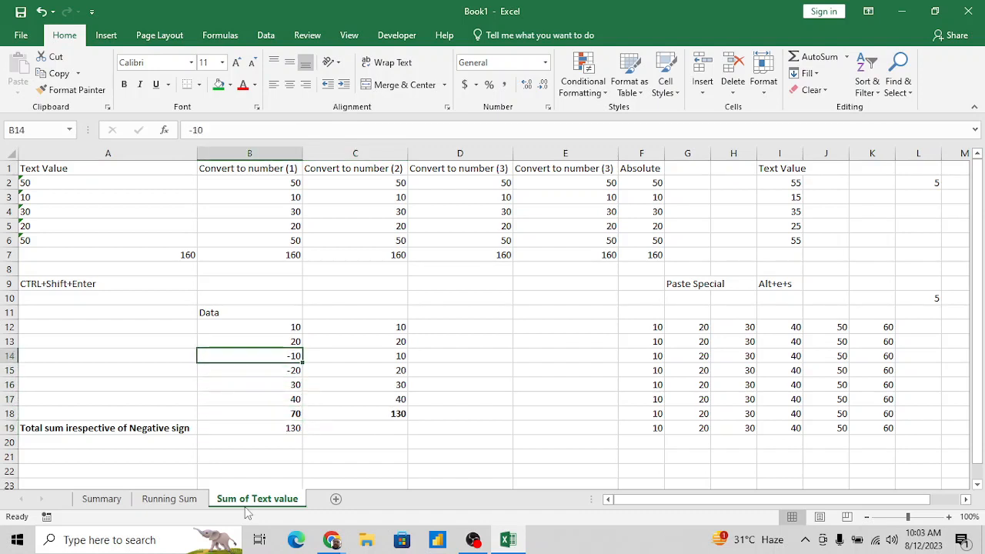
key("shift+Down")
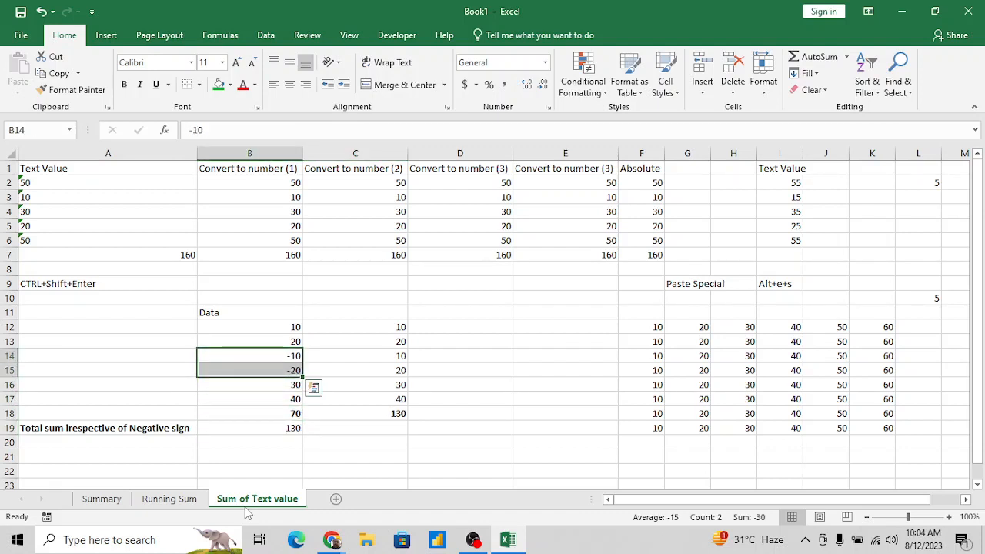
key("Down")
key("Down")
key("Down")
key("Down")
key("Down")
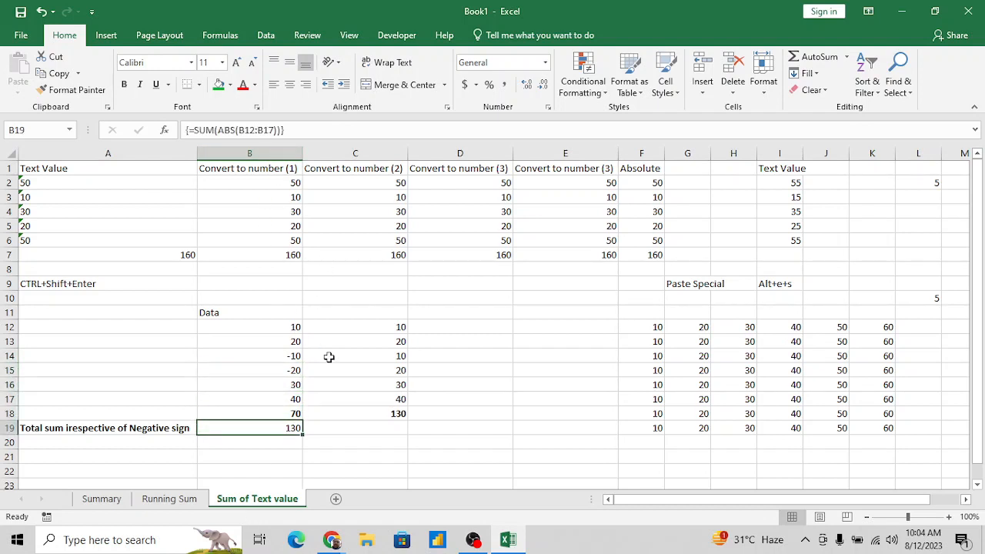
- Clear the array formula from B19 and check the similar formula in A7
key("Delete")
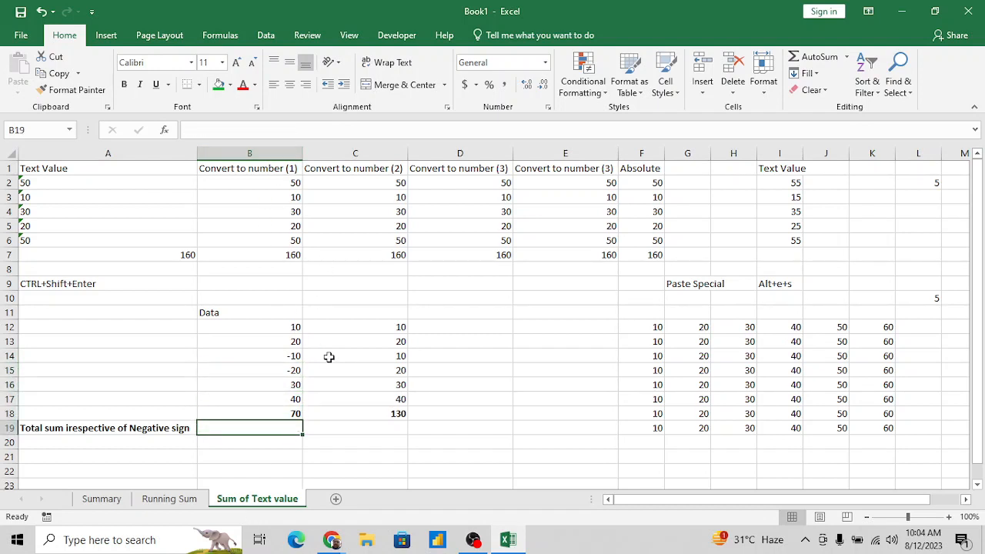
left_click(184, 256)
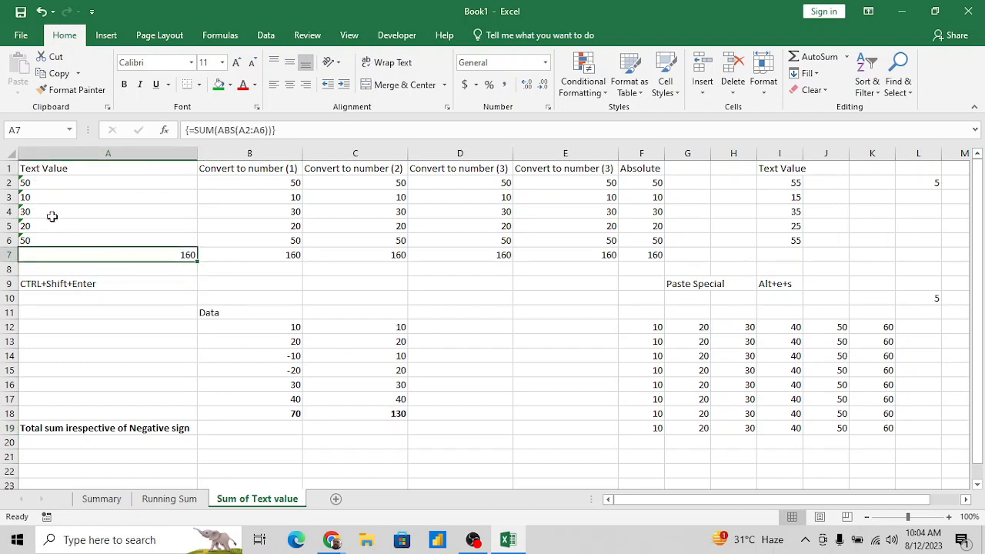
left_click(279, 427)
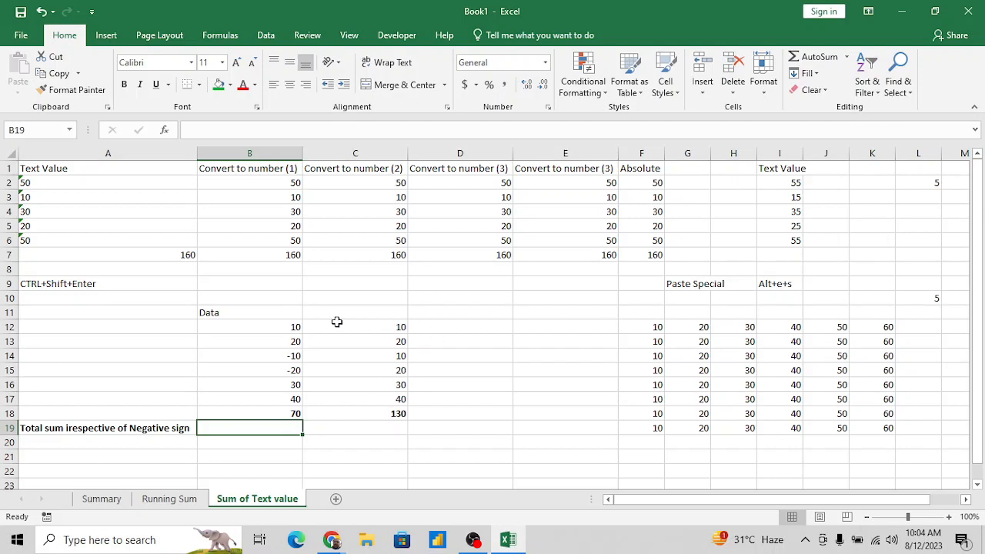
- Add the header "Abs" in D11 and enter =ABS(B12) in cell D12
left_click(458, 310)
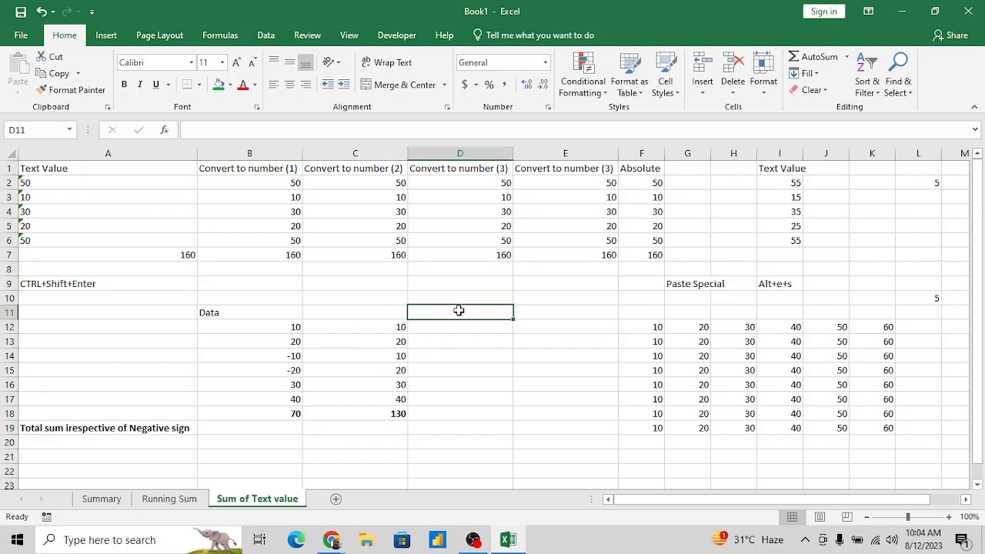
type("Abs")
key("Return")
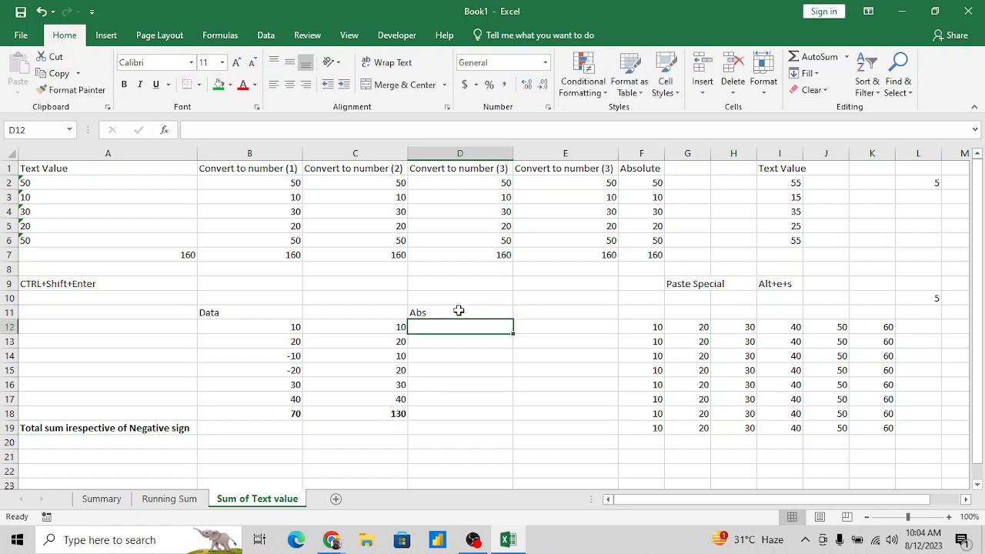
type("=abs")
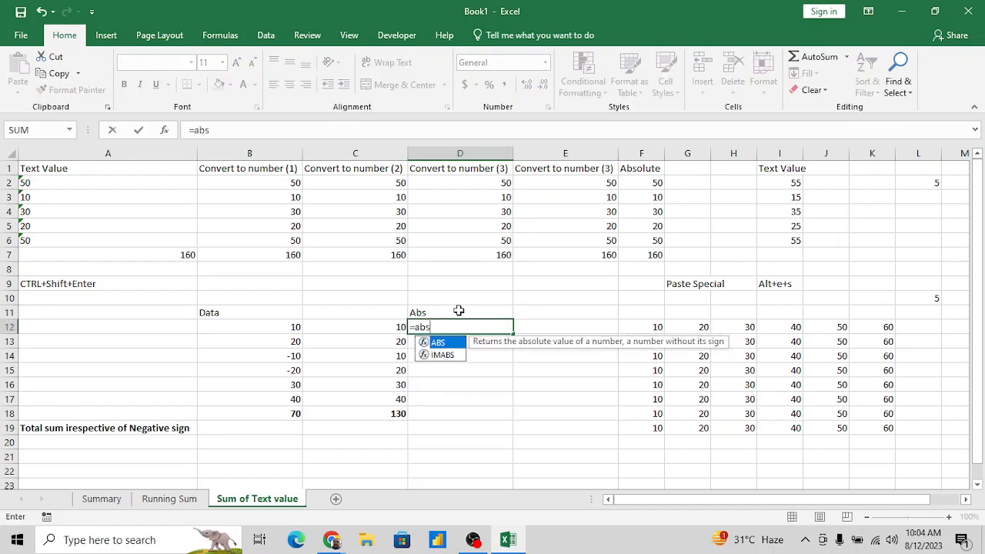
key("Tab")
key("Left")
- Fill the ABS formula down from D12 through D17
key("Left")
key("Return")
key("Up")
key("Left")
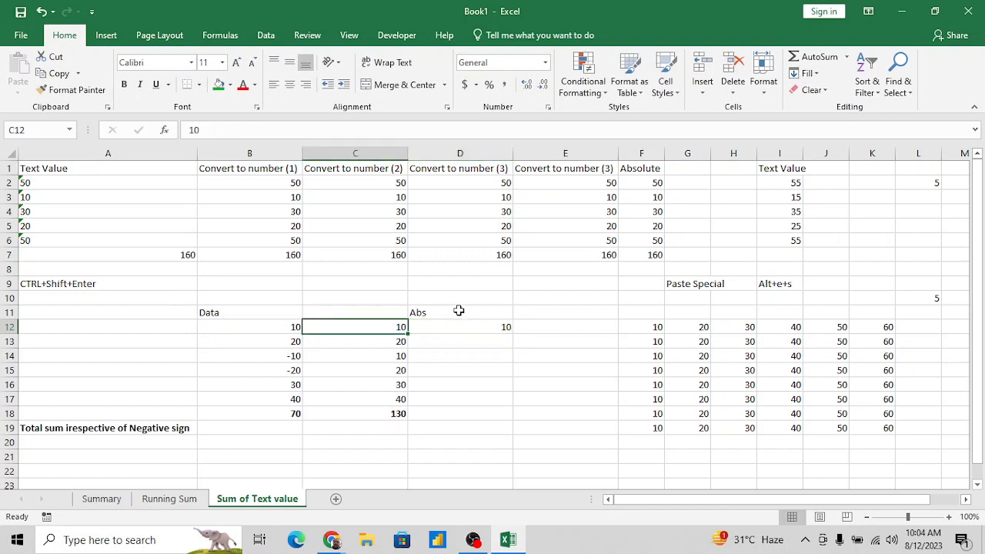
key("ctrl+Down")
key("Right")
key("Up")
key("ctrl+shift+Up")
key("ctrl+d")
key("Down")
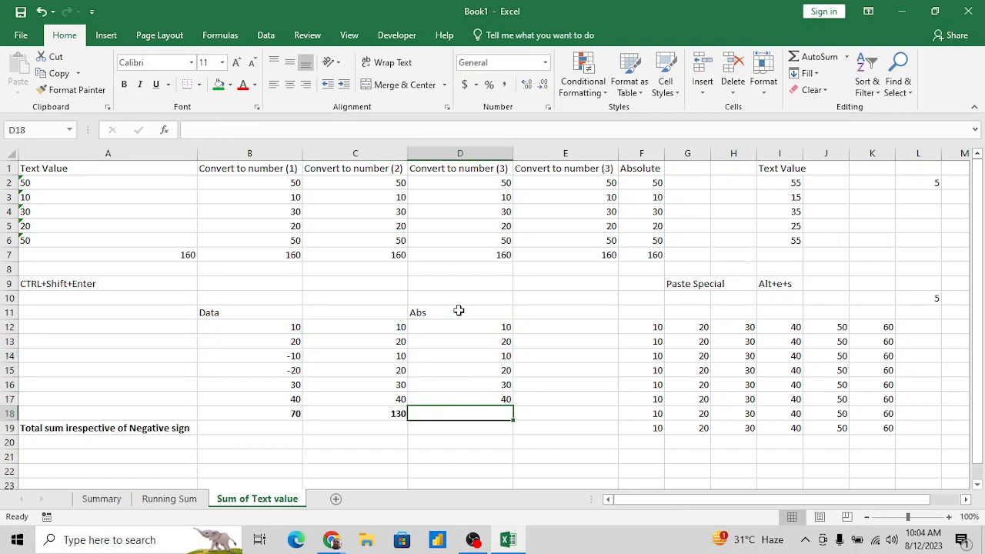
- Select the absolute values in D12:D17 to check their sum, and return to the empty total cell B19
key("Up")
key("shift+Up")
key("shift+Up")
key("shift+Up")
key("shift+Up")
key("shift+Up")
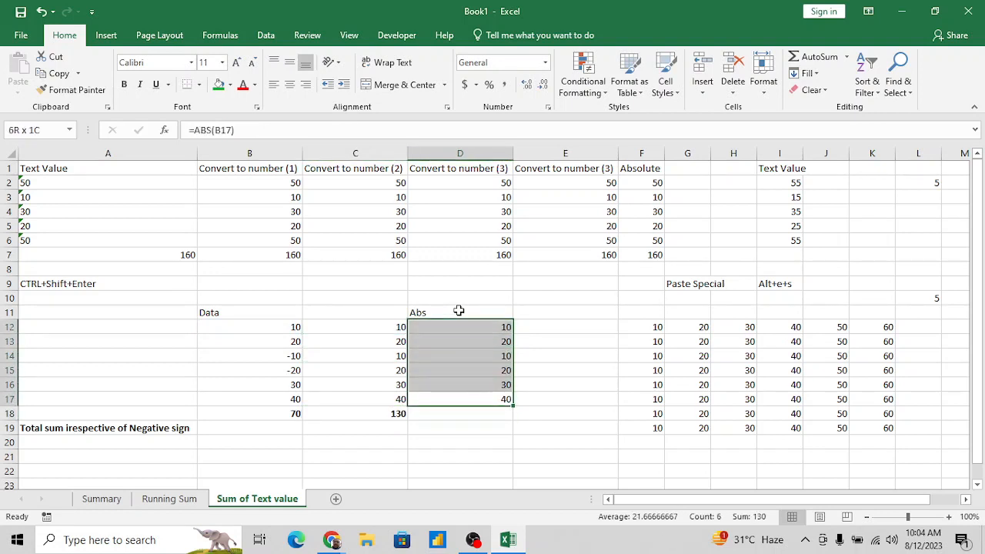
key("Down")
key("Down")
key("Left")
key("Left")
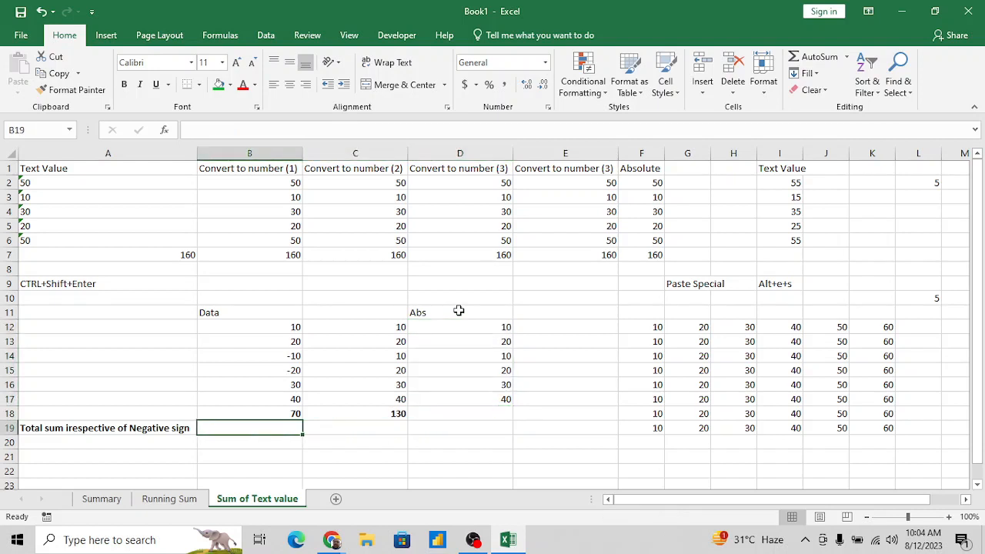
- Label cell A18 "Sum" beside the signed total
key("Up")
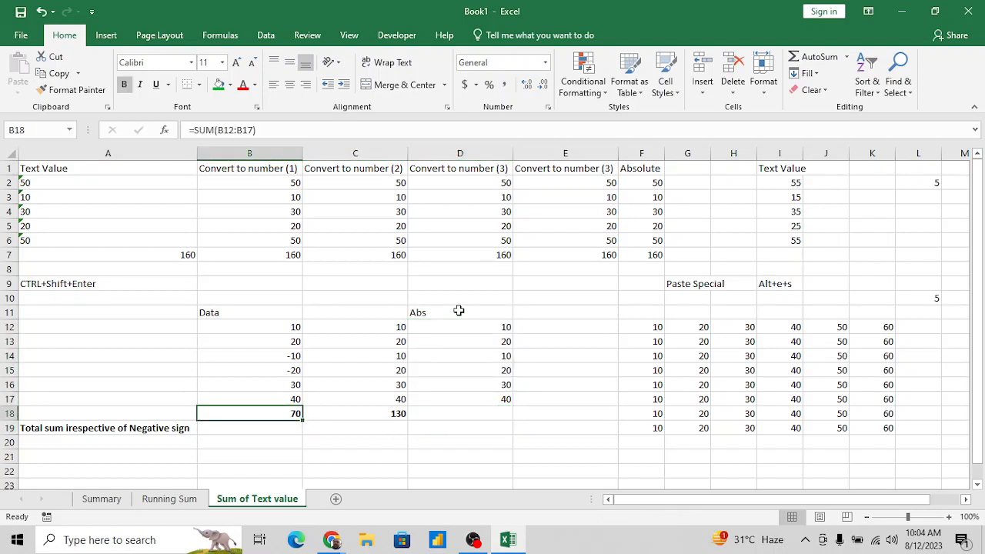
key("Left")
type("Sum")
key("Tab")
key("Down")
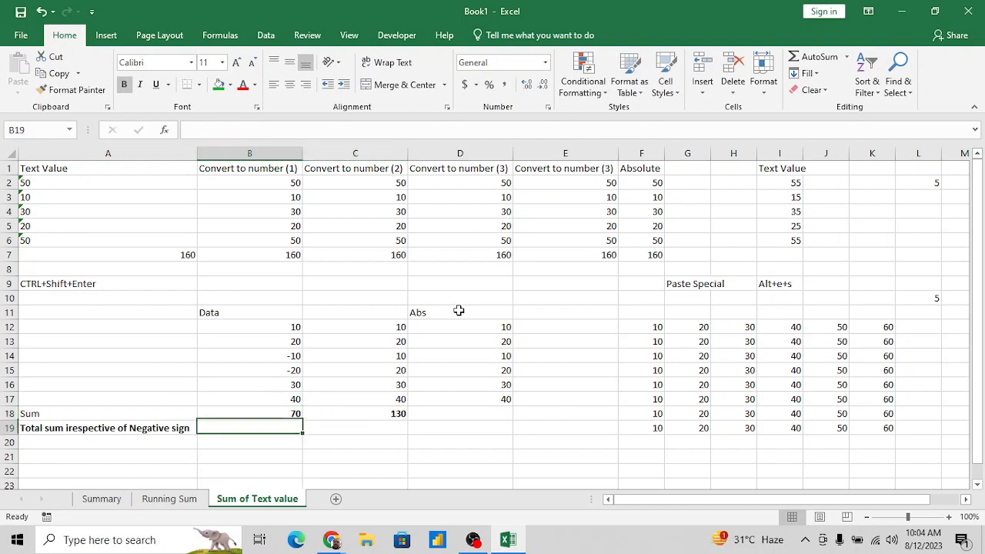
- Enter =SUM(ABS(B12:B17)) in cell B19, accept the proposed bracket correction, and commit it as an array formula
type("=sum")
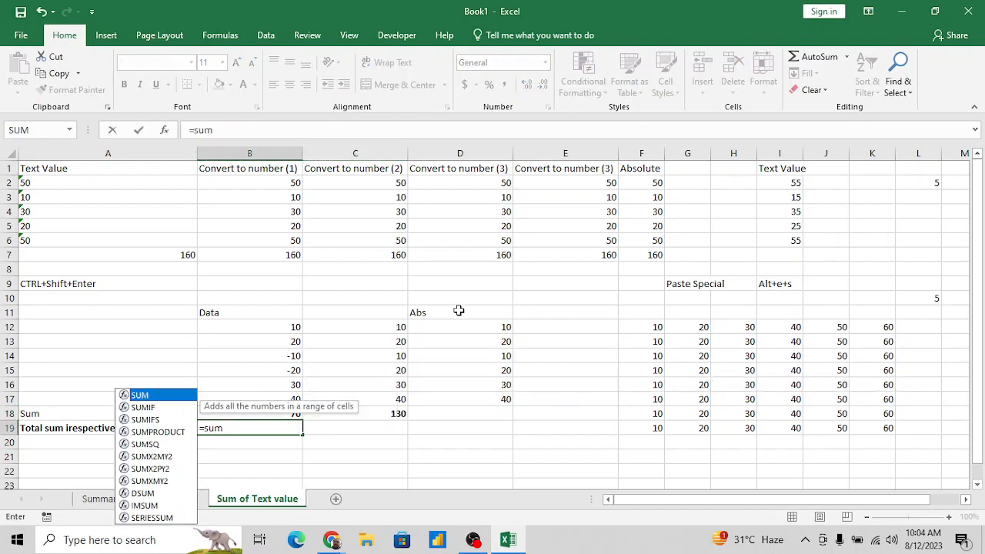
key("Tab")
type("ab")
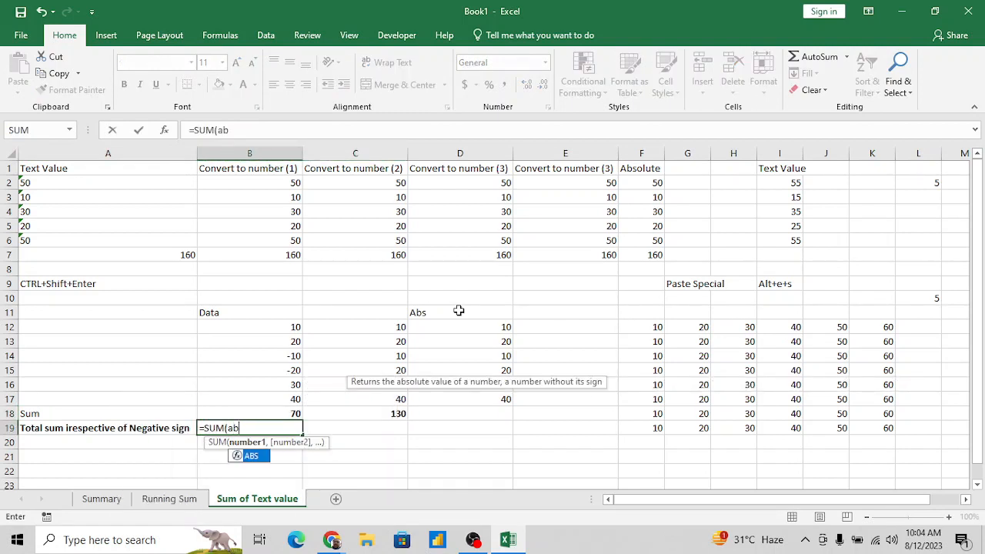
key("Tab")
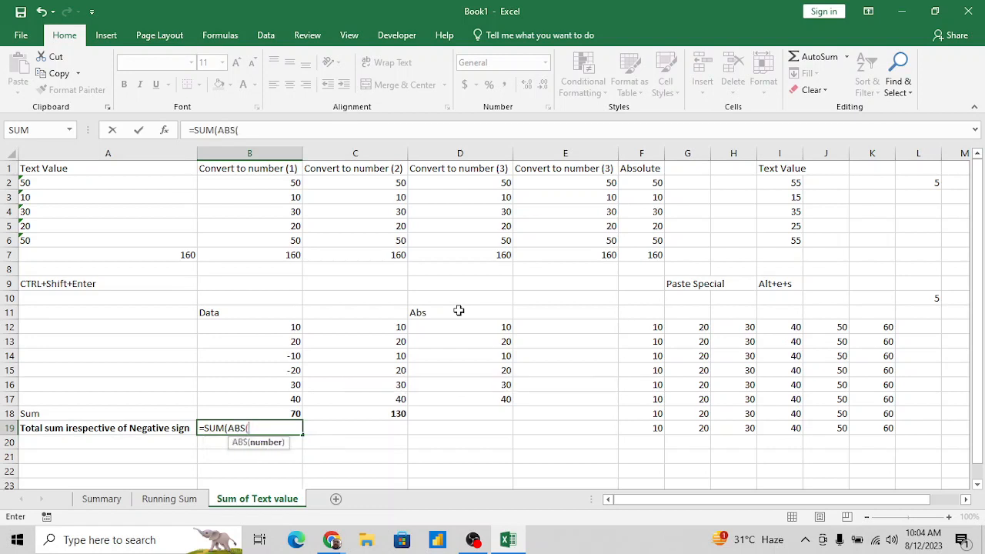
key("Up")
key("Up")
key("shift+Up")
key("shift+Up")
key("shift+Up")
key("shift+Up")
key("shift+Up")
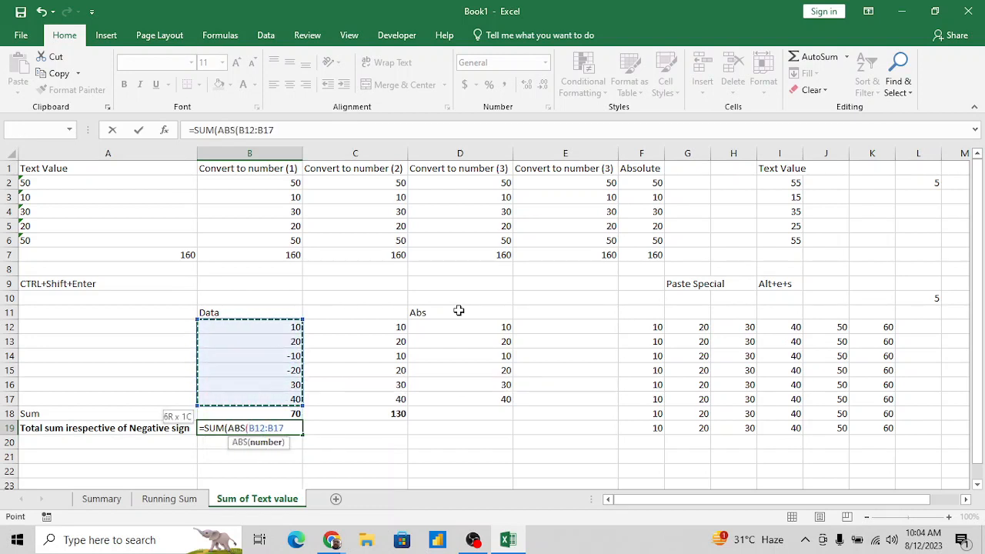
type(")")
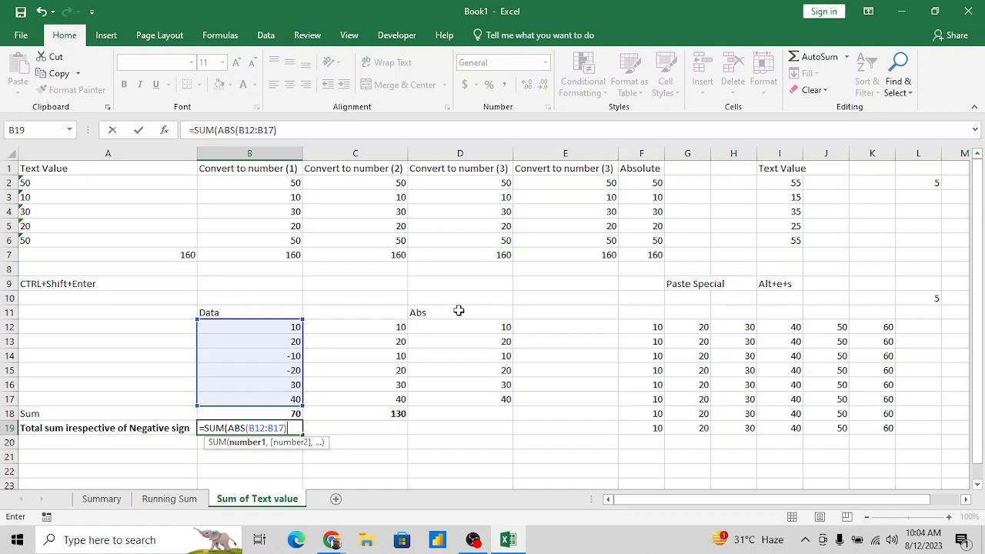
key("ctrl+shift+Return")
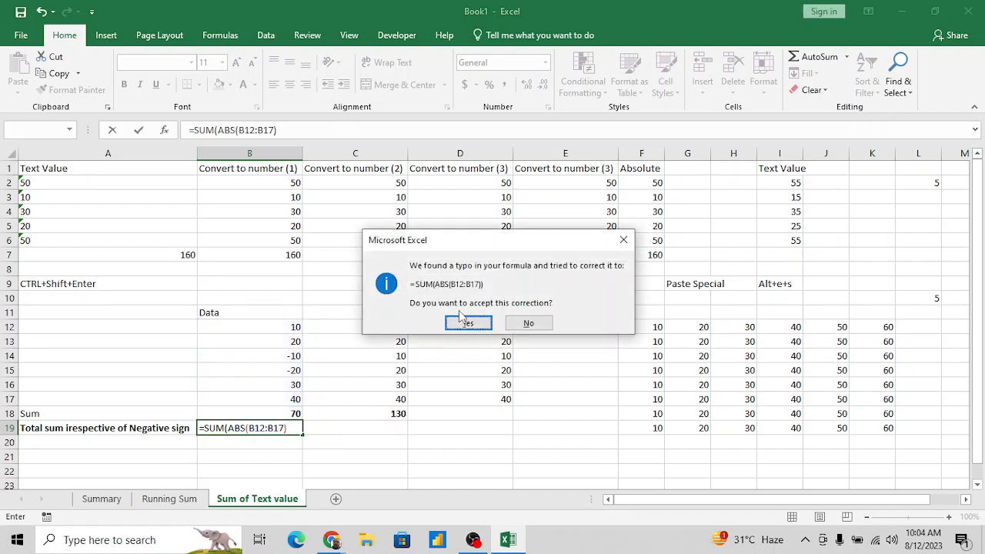
left_click(464, 320)
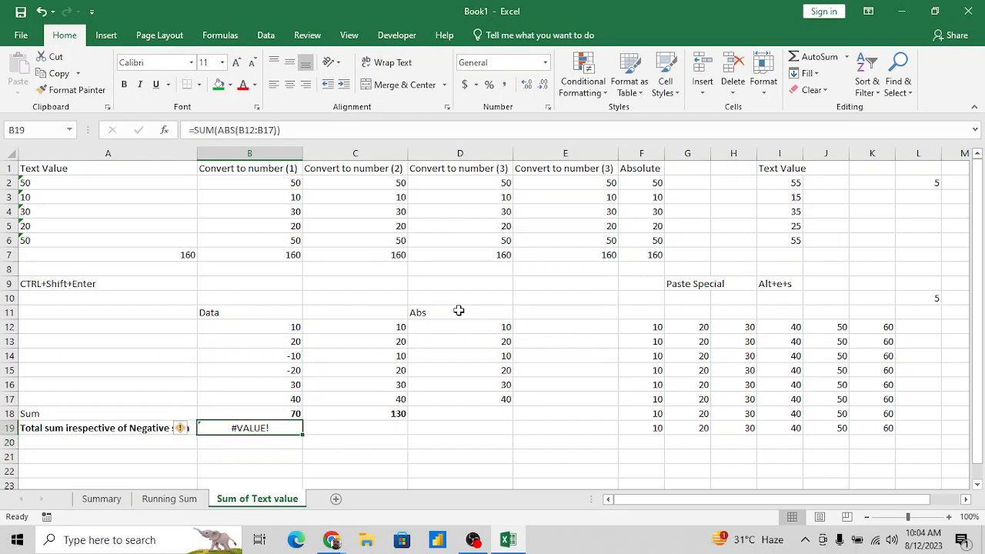
left_click(337, 130)
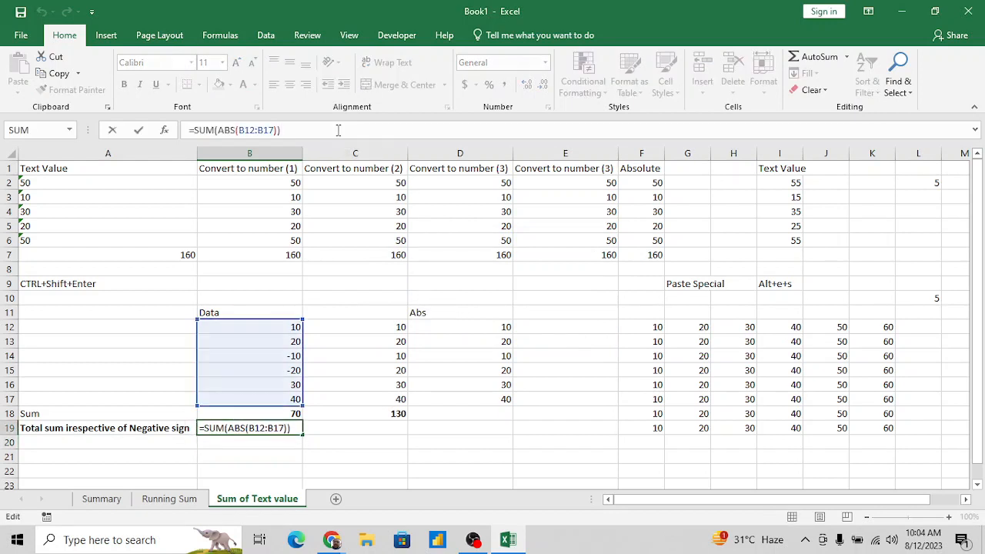
key("ctrl+shift+Return")
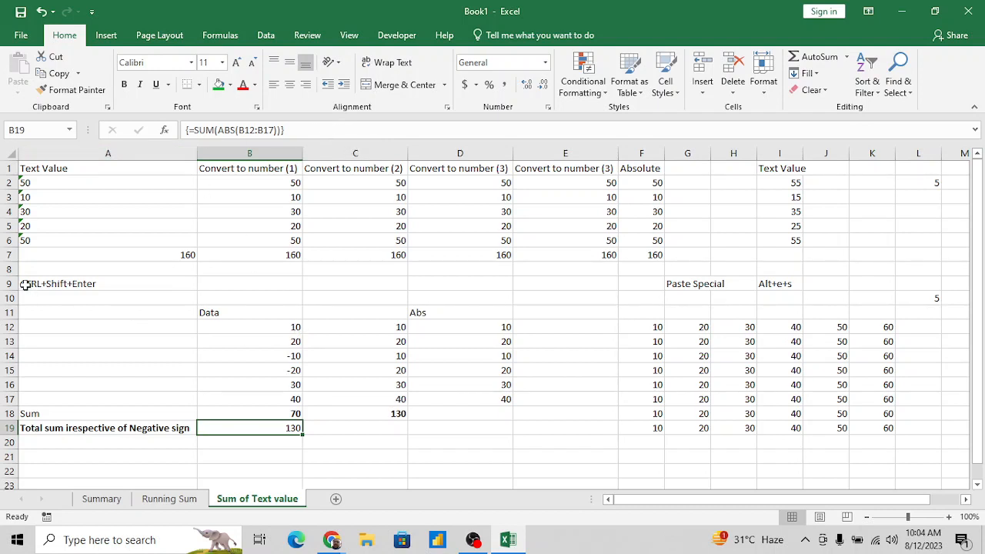
- Copy the "CTRL+Shift+Enter" note from cell A9 into cell B20, below the array total
left_click(75, 285)
key("ctrl+c")
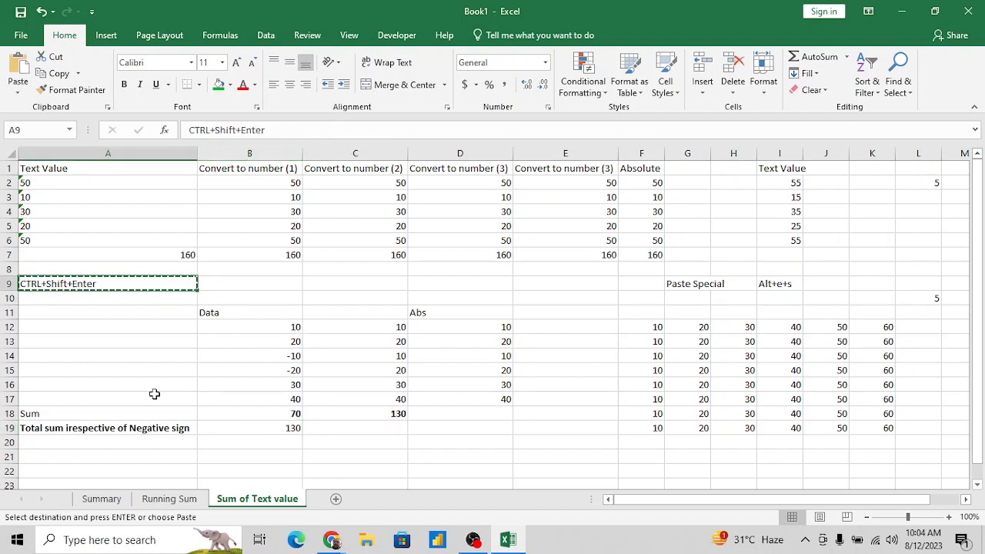
left_click(264, 441)
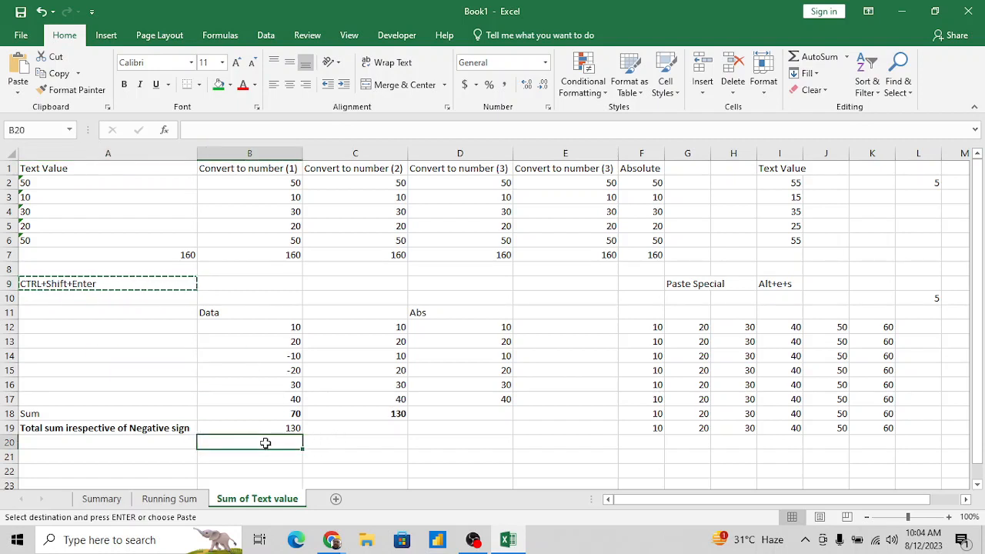
key("Return")
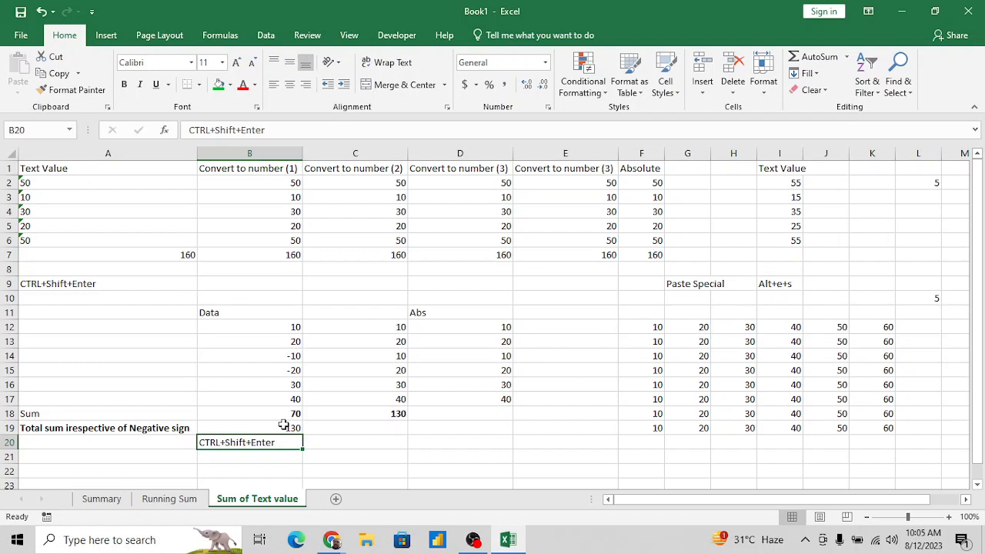
- Add a new worksheet after the "Sum of Text value" sheet and name it "Large Function"
left_click(337, 501)
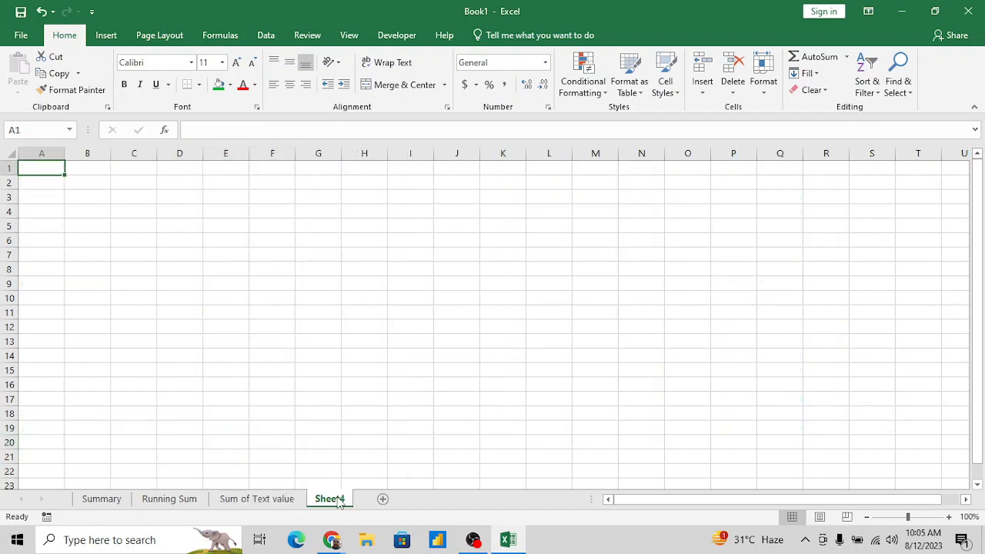
double_click(336, 499)
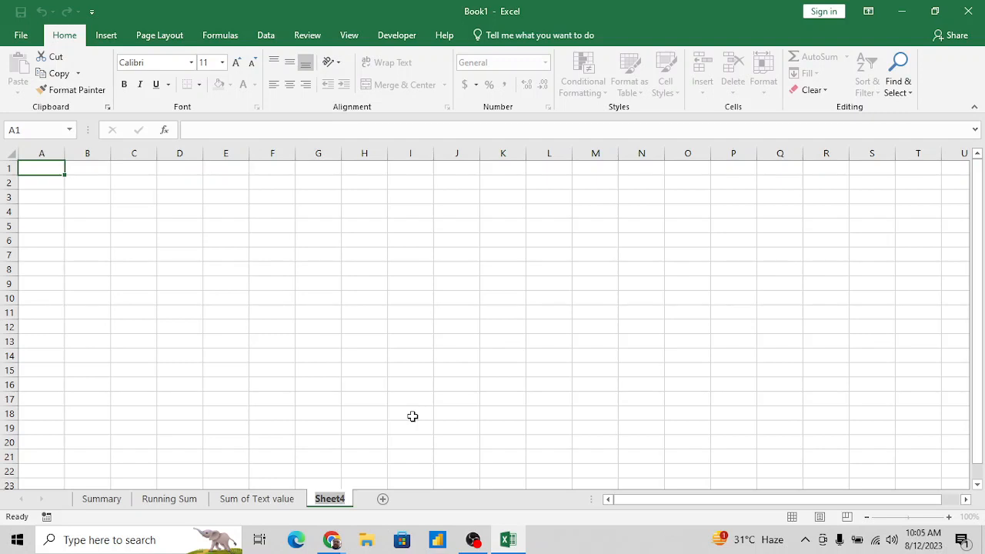
type("Laft")
key("BackSpace")
key("BackSpace")
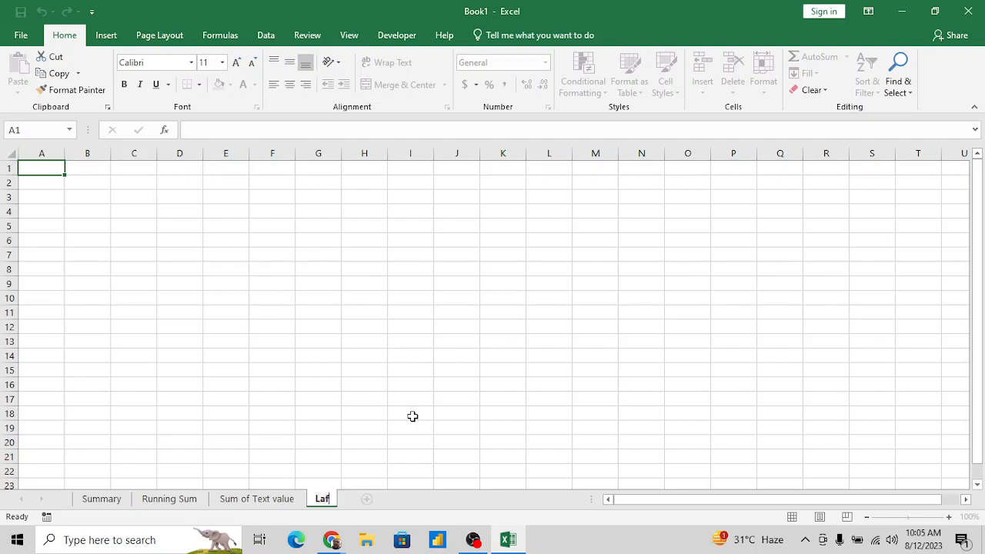
type("g")
key("BackSpace")
type("rge Function")
key("Return")
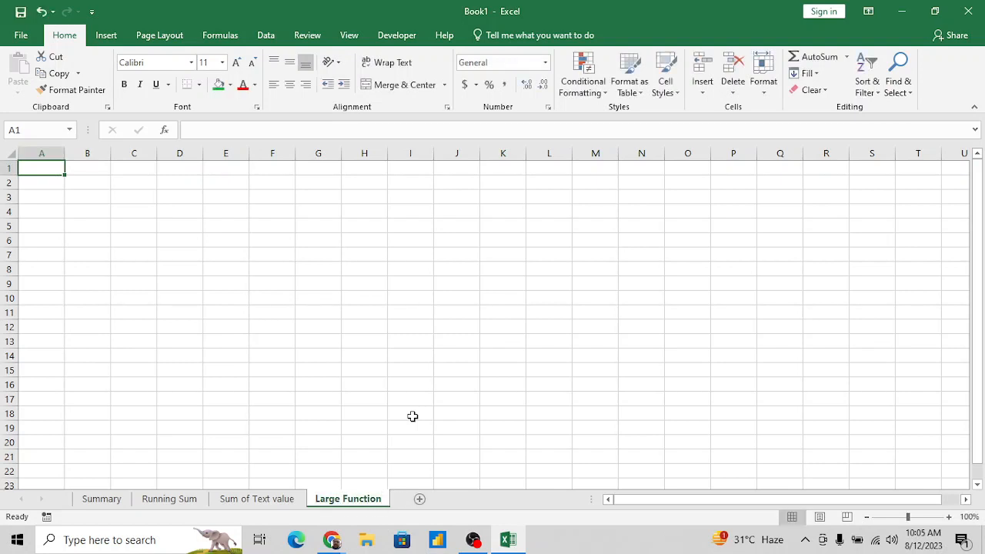
- Enter the heading "Data" in cell A1 and the values 10, 20, 30 and 40 in A2:A5
type("Data")
key("Return")
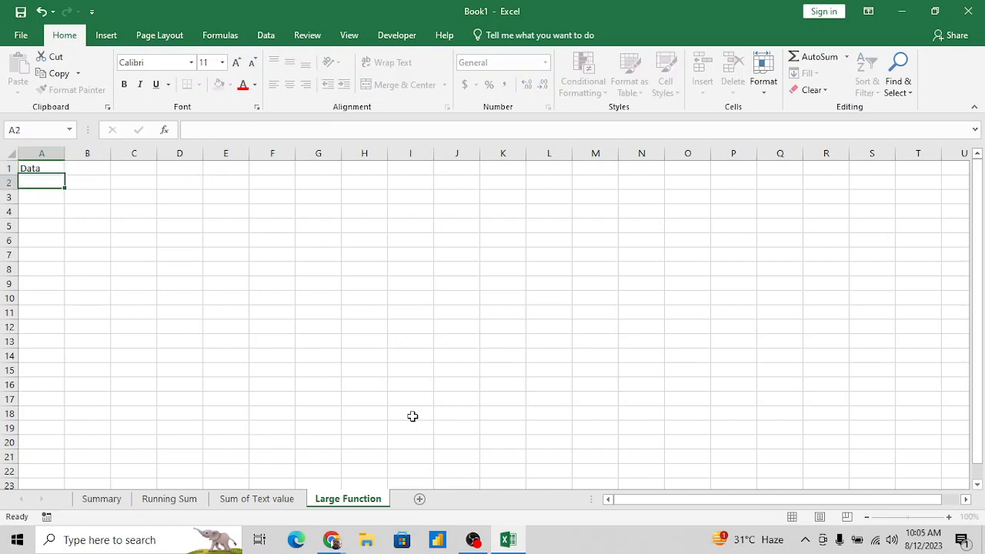
type("10")
key("Return")
type("20")
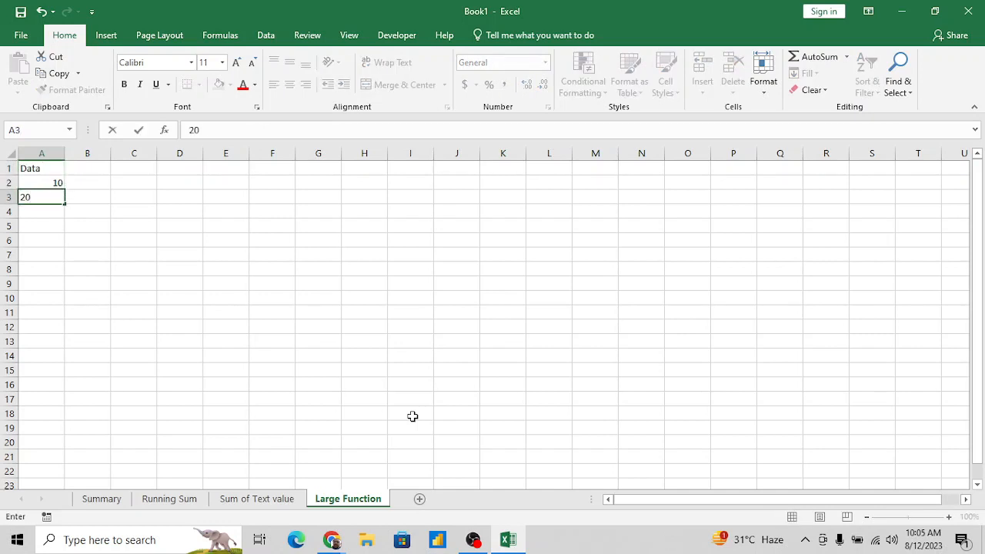
key("Return")
type("30")
key("Return")
type("40")
key("Return")
- Continue the data column with the values 50, 60 and 70 in cells A6:A8
type("5")
key("Return")
type("0")
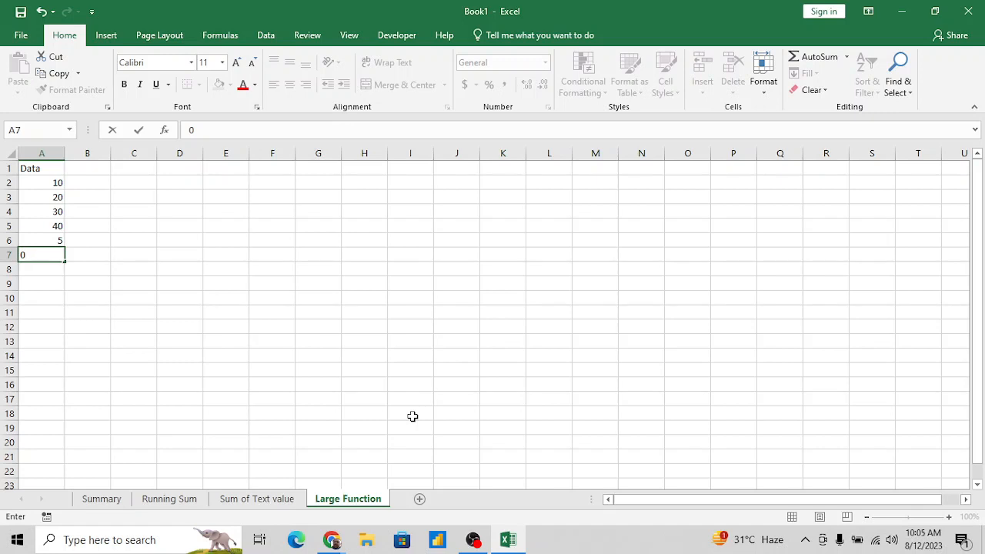
key("Escape")
key("Up")
type("50")
key("Return")
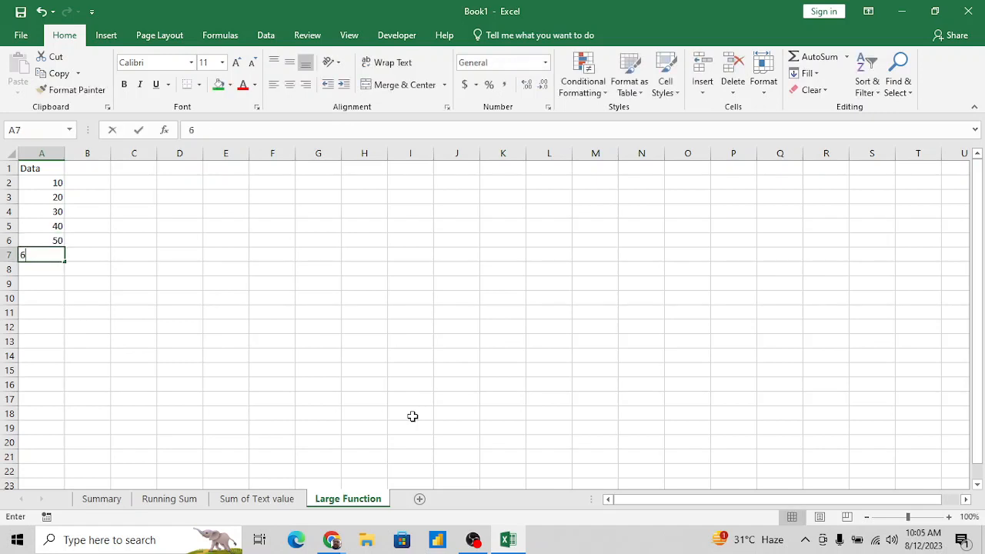
type("60")
key("Return")
type("70")
key("Return")
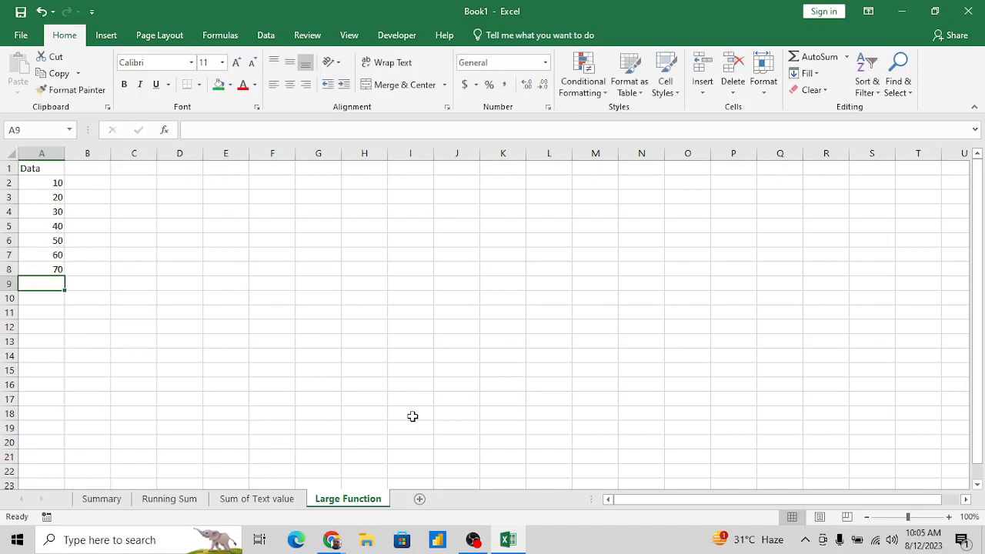
key("ctrl+Up")
key("ctrl+Up")
key("Down")
key("Right")
key("Right")
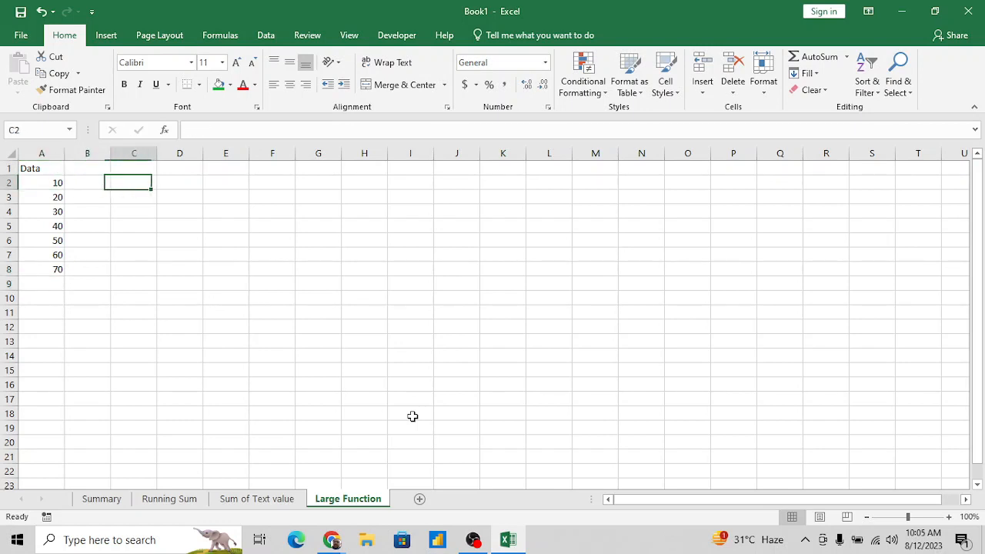
key("Right")
key("Right")
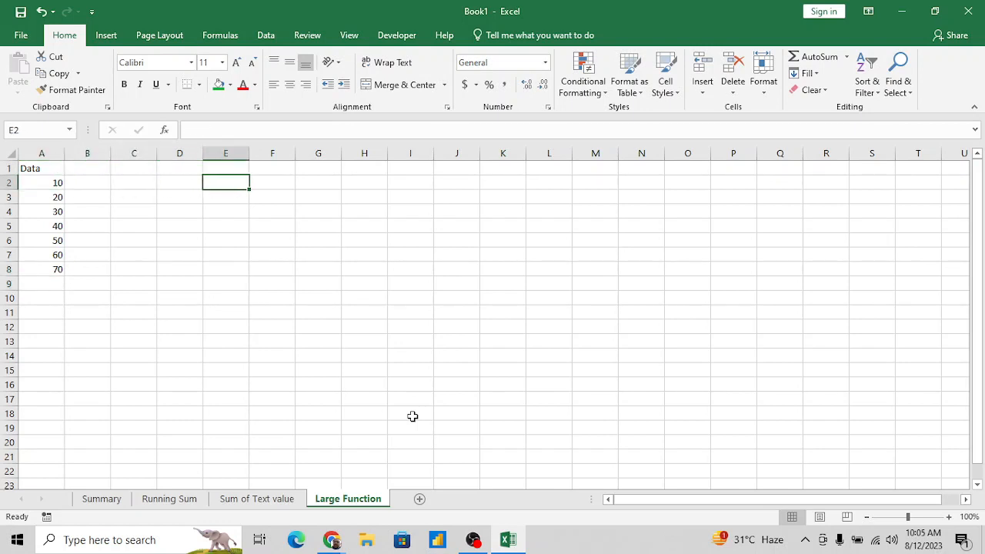
key("Left")
- Select the data values in A2:A8 to review them, and finish on the last value in A8
key("Left")
key("Left")
key("Down")
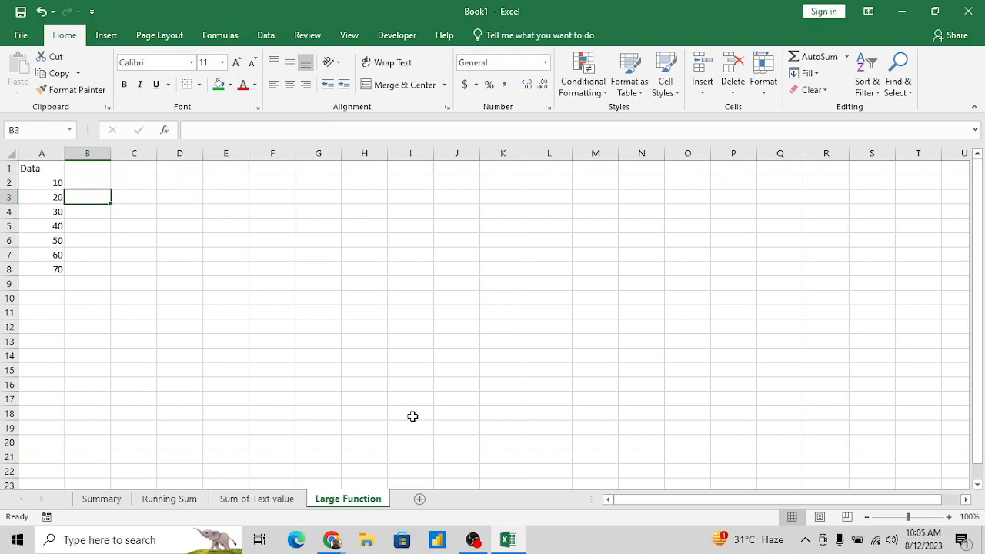
key("Left")
key("Up")
key("ctrl+shift+Down")
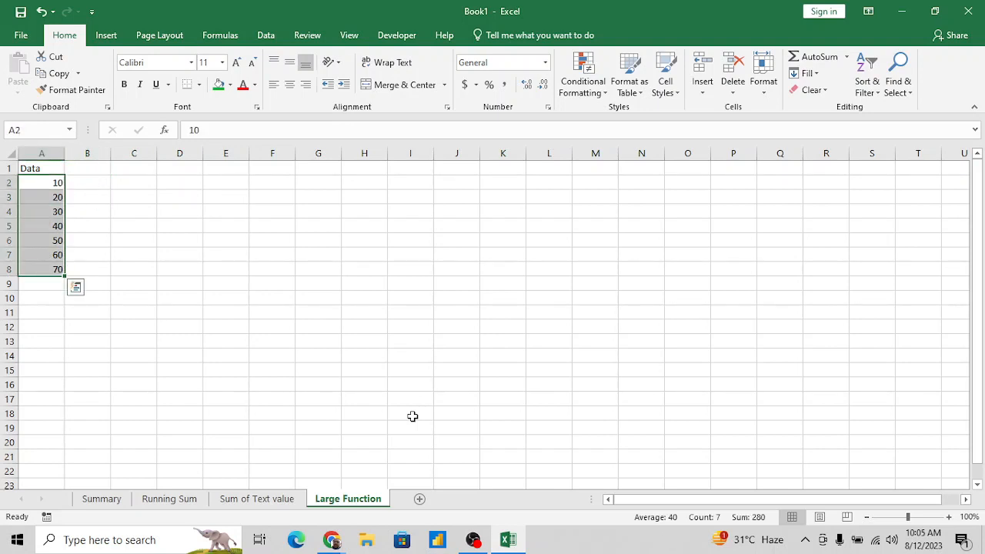
key("Right")
key("Right")
key("Left")
key("Left")
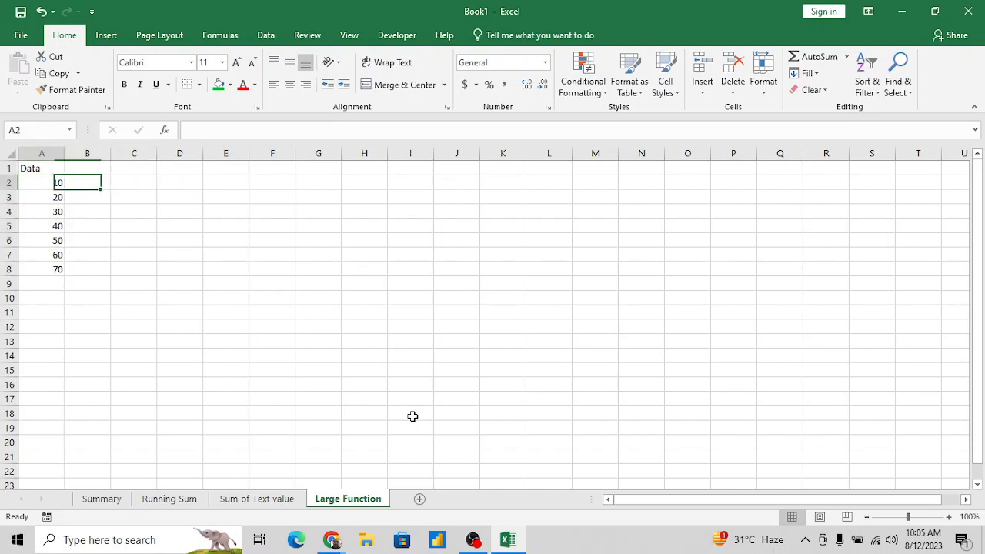
key("Down")
key("Down")
key("Down")
key("Down")
key("Down")
key("Down")
key("Down")
key("Up")
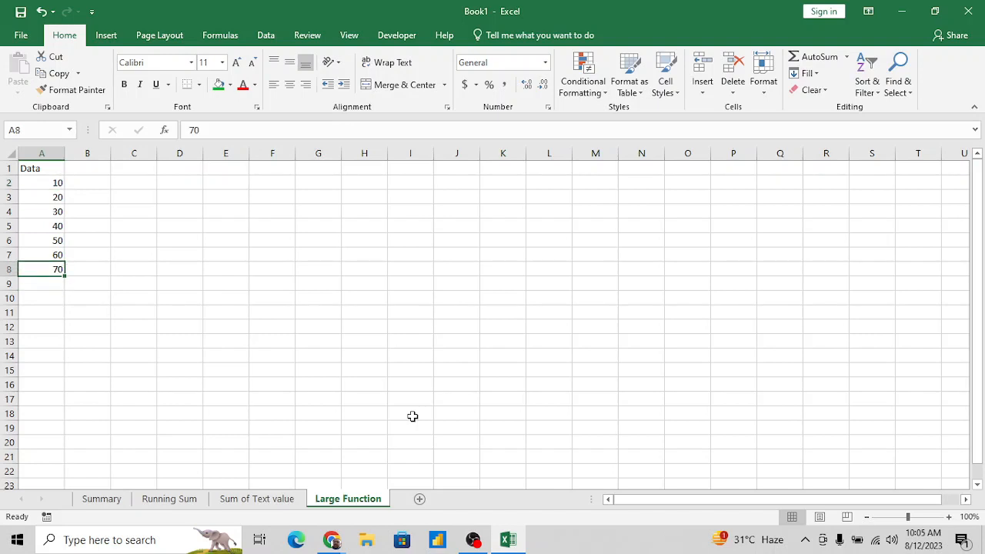
- Switch to the Google Meet window in Chrome, close the WhatsApp tab, and return to the Excel workbook
key("alt+Tab")
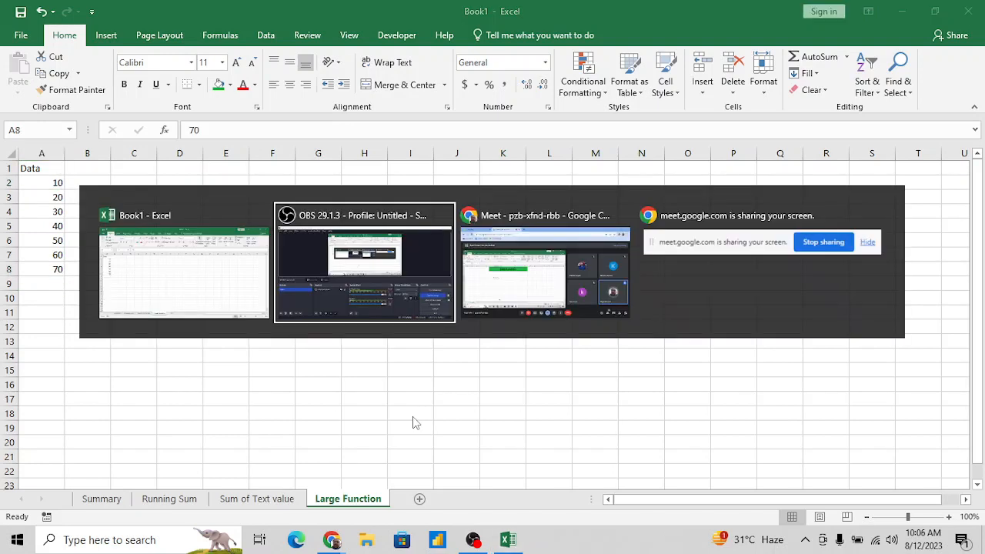
key("alt+Tab")
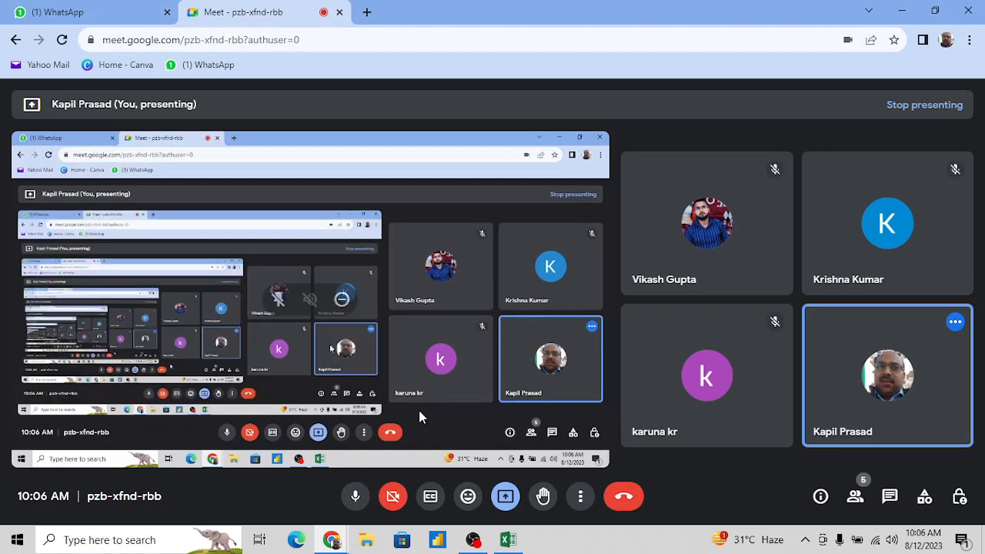
key("alt+Tab")
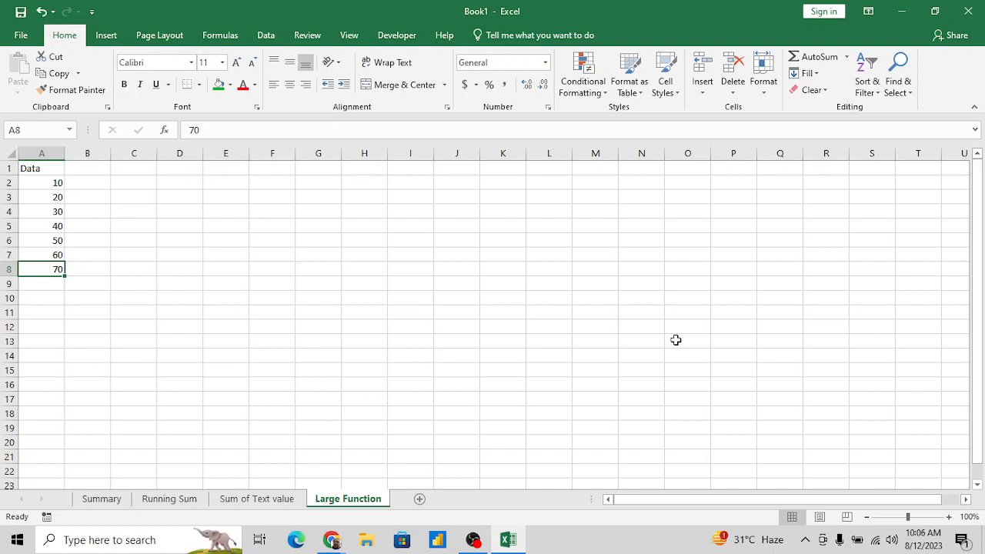
key("alt+Tab")
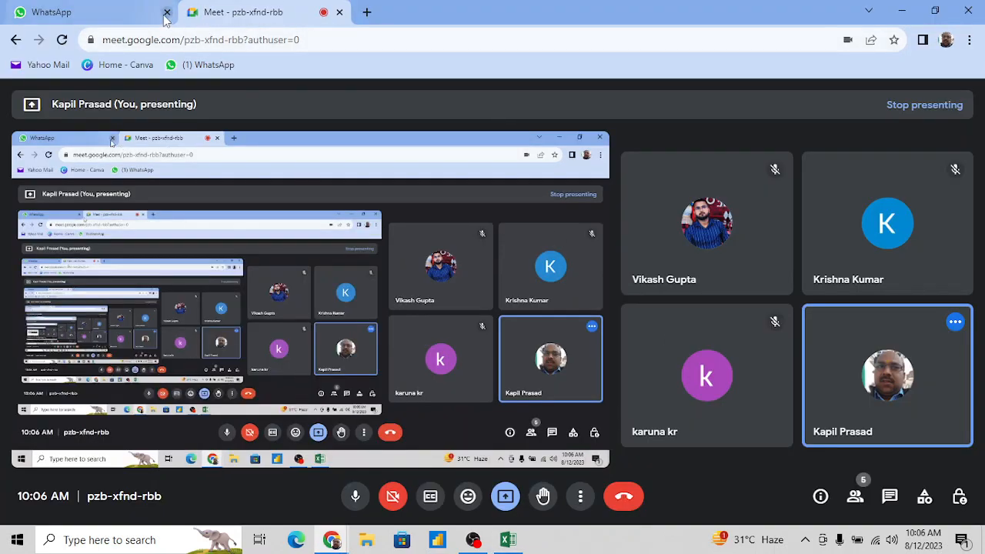
left_click(167, 12)
key("alt+Tab")
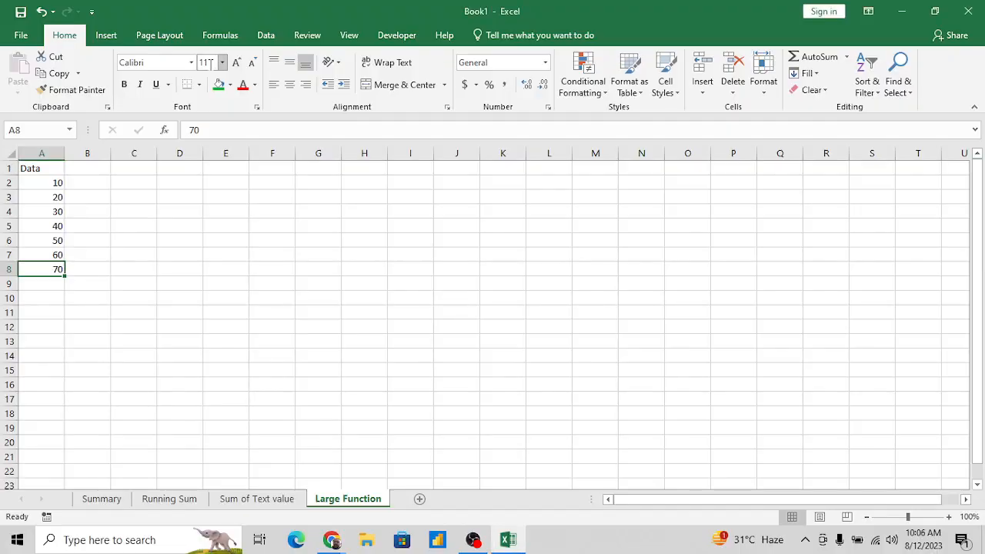
- Select the range A2:A8 again to show the values being compared
left_click(84, 256)
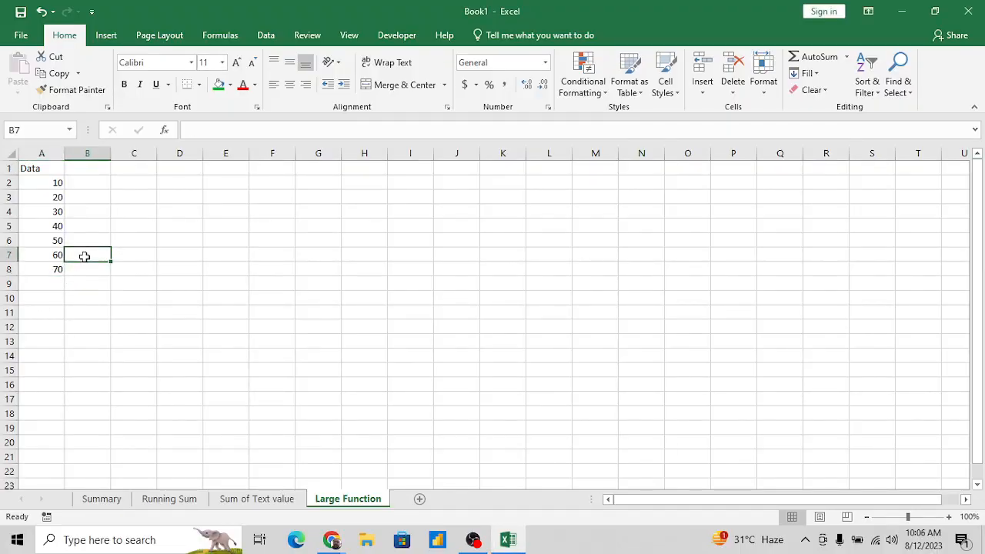
key("Up")
key("Up")
key("Up")
key("Up")
key("Up")
key("Left")
key("ctrl+shift+Down")
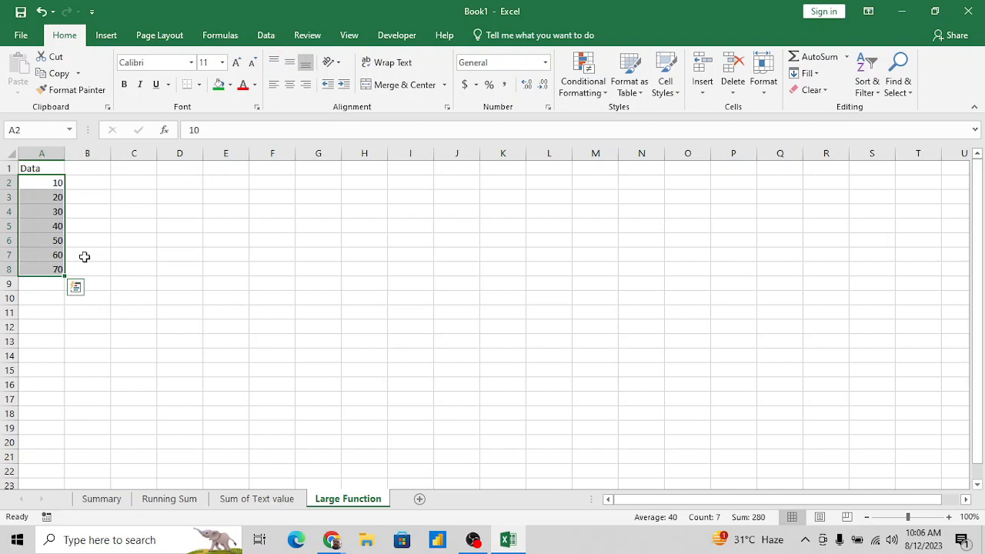
- Label cell D3 "Maximum Value"
key("Right")
key("Right")
key("Right")
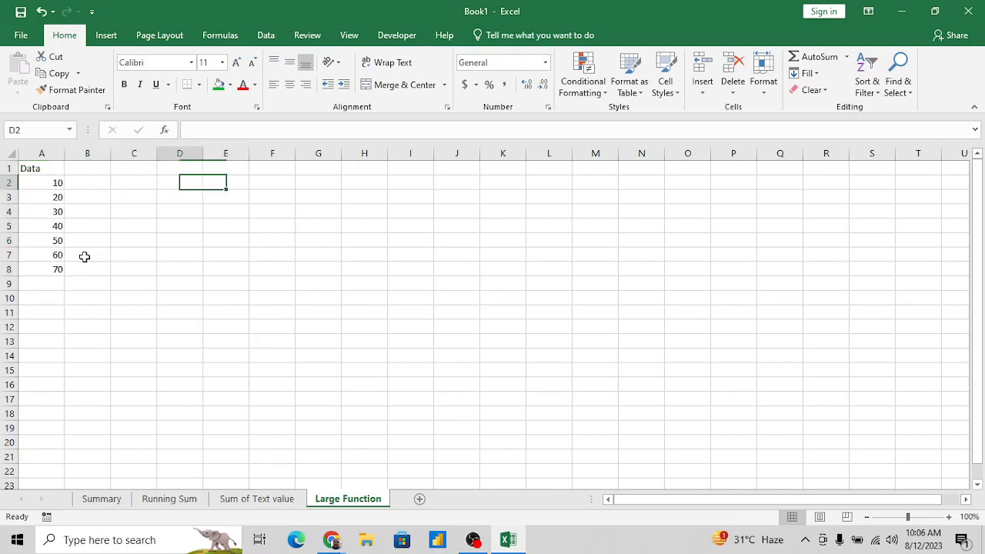
key("Down")
type("Maci")
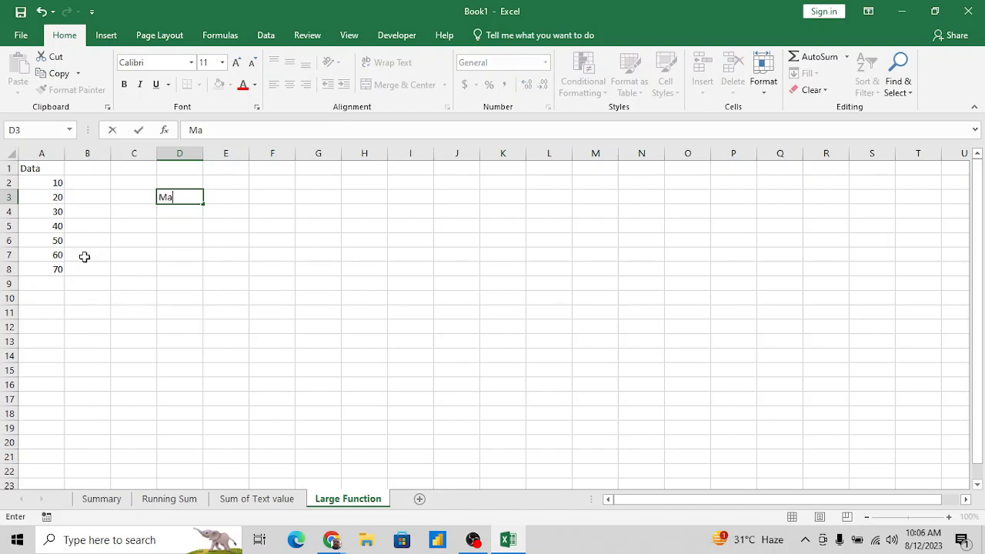
key("BackSpace")
key("BackSpace")
type("ximum Value")
key("Right")
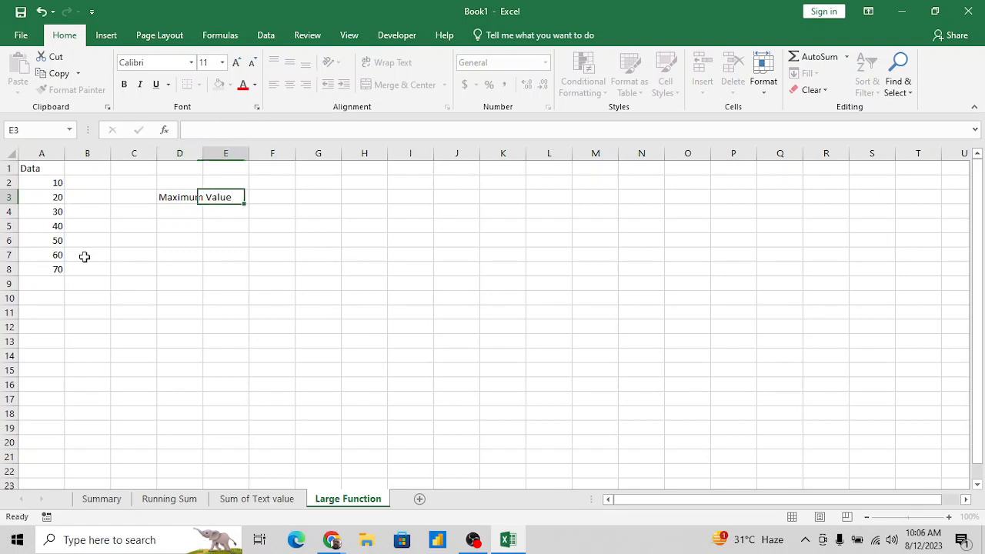
- Enter =MAX(A2:A8) in cell F3, in the same row as the "Maximum Value" label
key("Right")
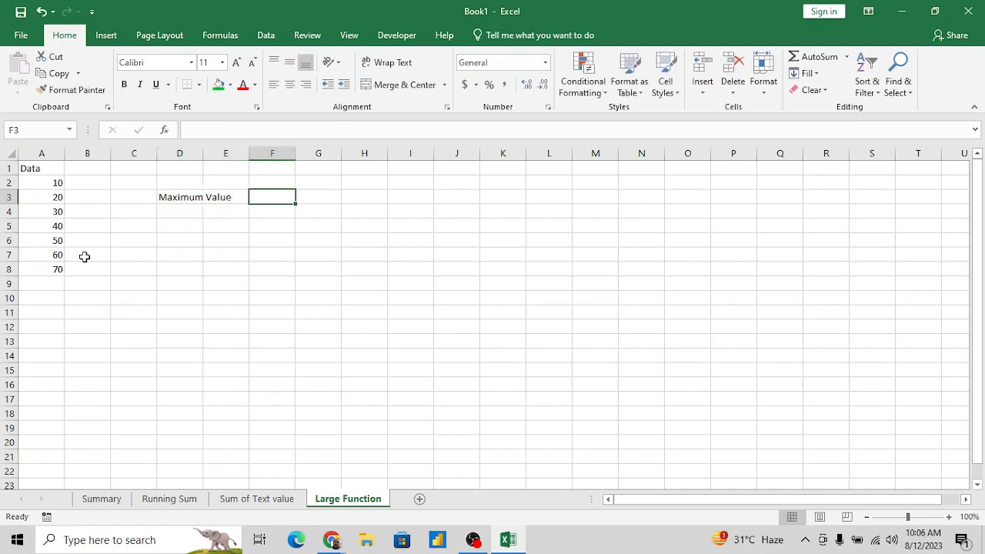
type("=ma")
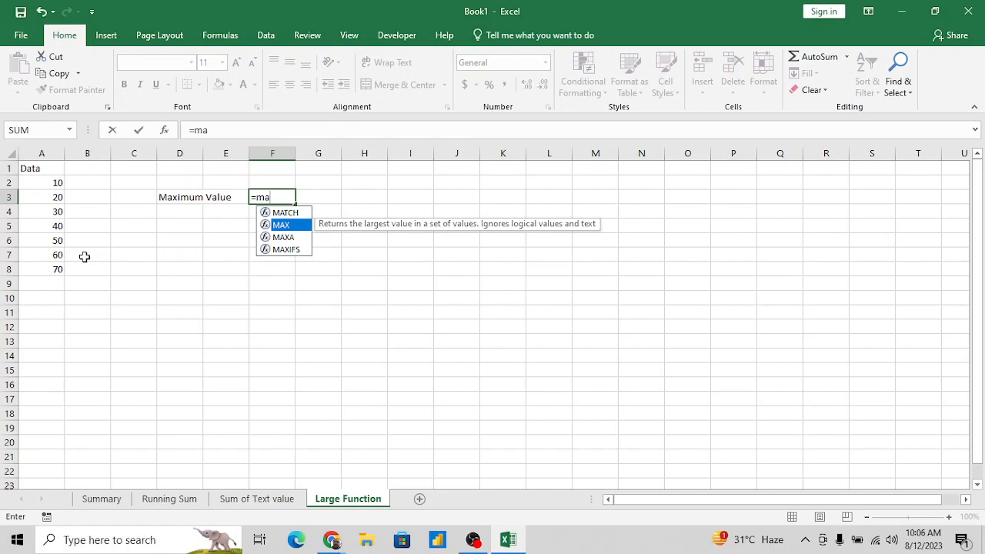
key("Tab")
key("Left")
key("Left")
key("Left")
key("Left")
key("Left")
key("Up")
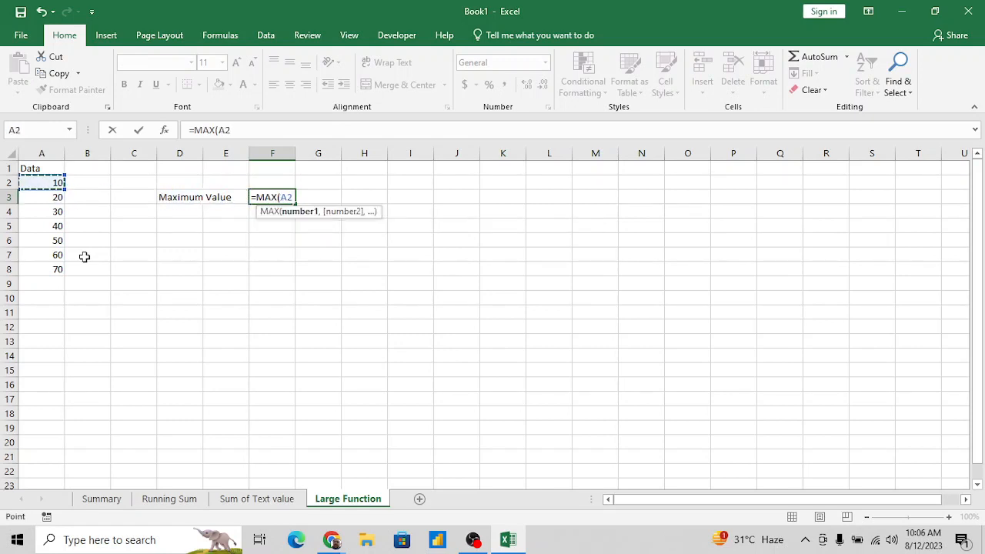
key("shift+Down")
key("shift+Down")
key("shift+Down")
key("shift+Down")
key("shift+Down")
key("shift+Down")
key("Return")
key("Up")
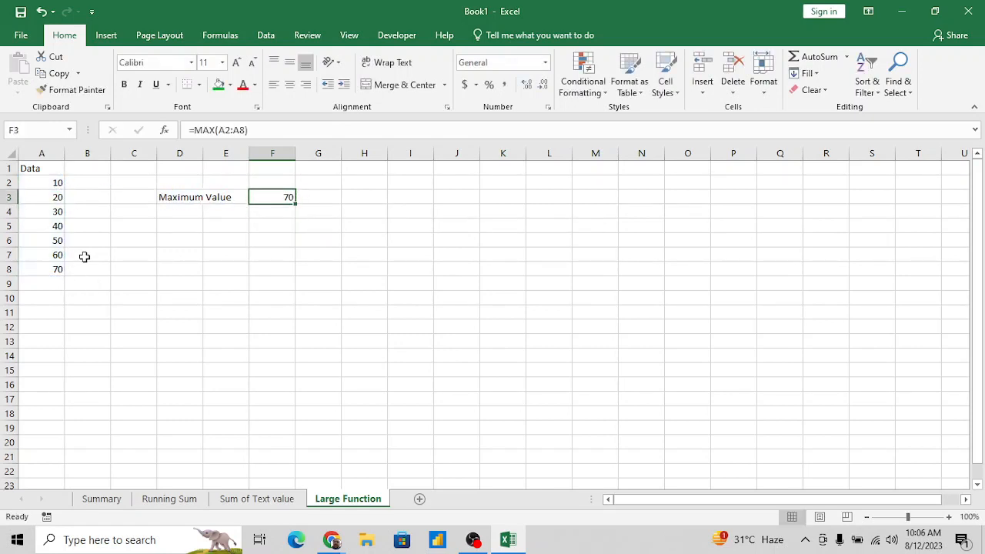
- Check the last data value in A8 against the maximum, and autofit column D to its label
left_click(50, 270)
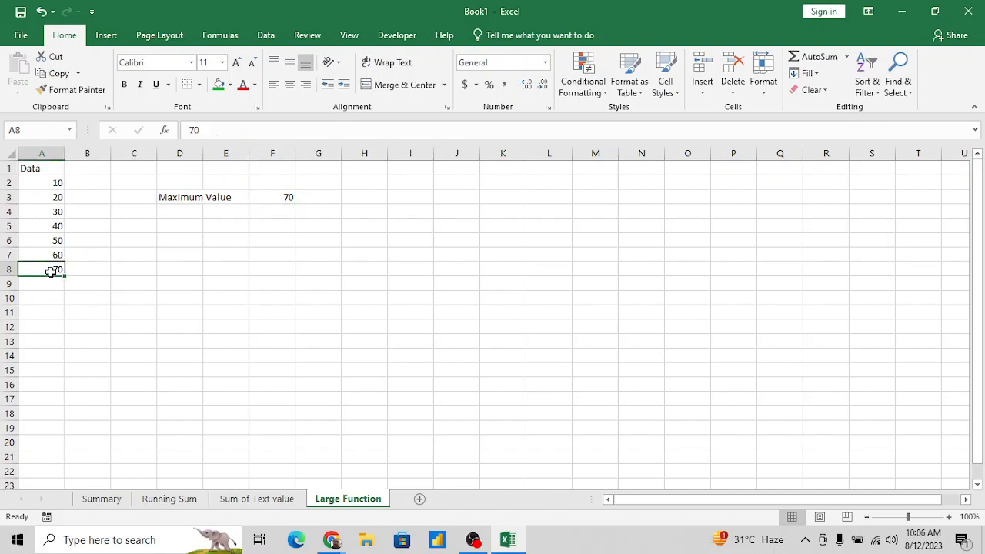
left_click(195, 198)
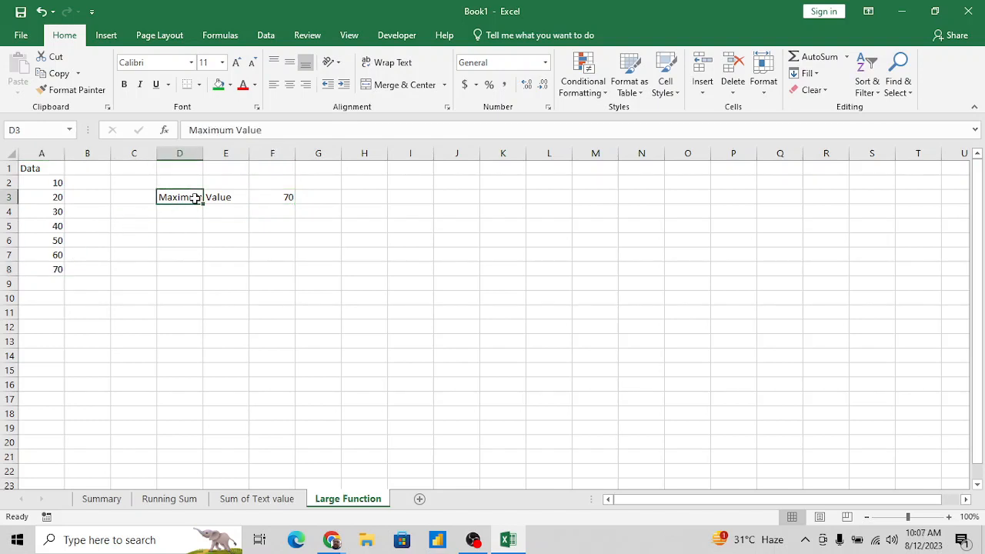
key("Down")
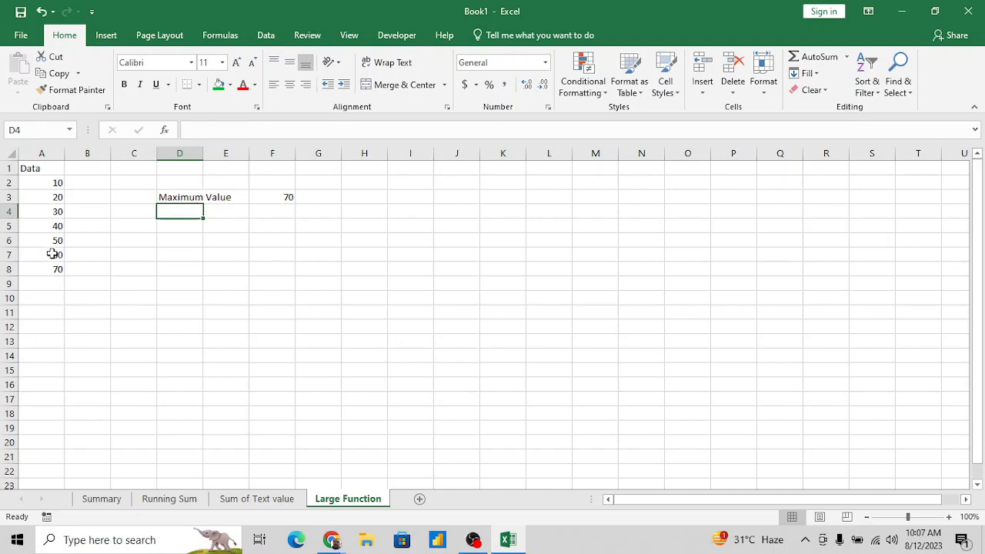
double_click(203, 153)
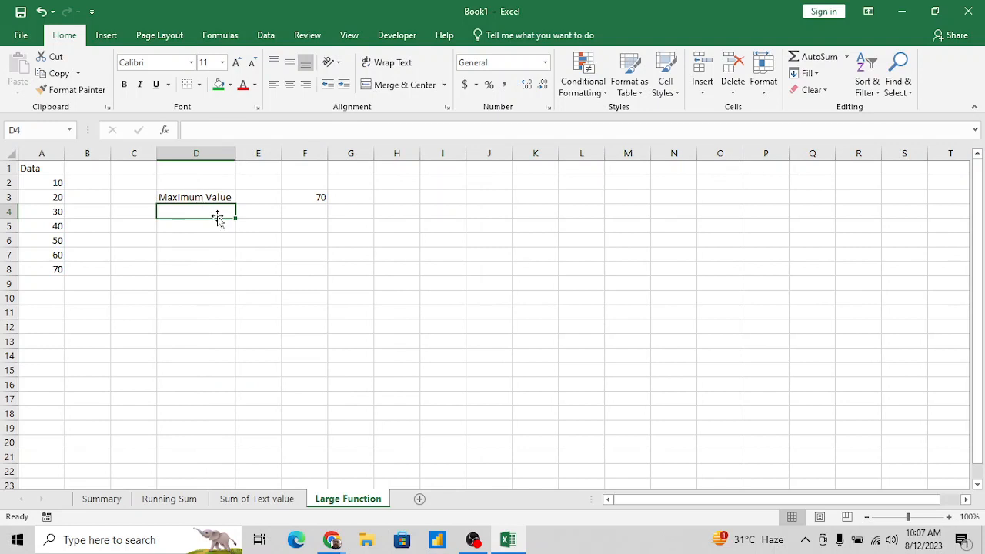
- Label cell D4 "2nd Maximum Value", directly below the "Maximum Value" label
type("=")
key("BackSpace")
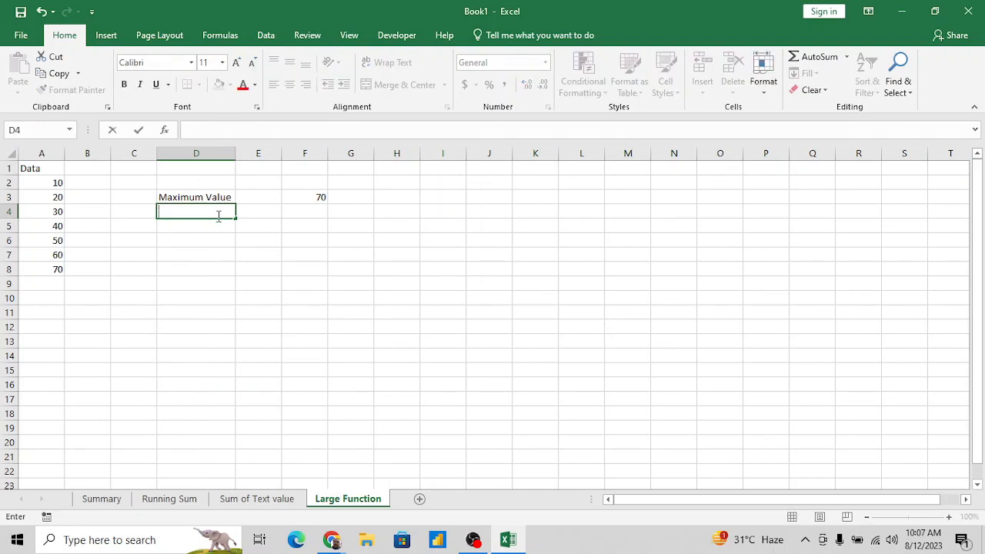
type("2nd Maxuri")
key("BackSpace")
key("BackSpace")
key("BackSpace")
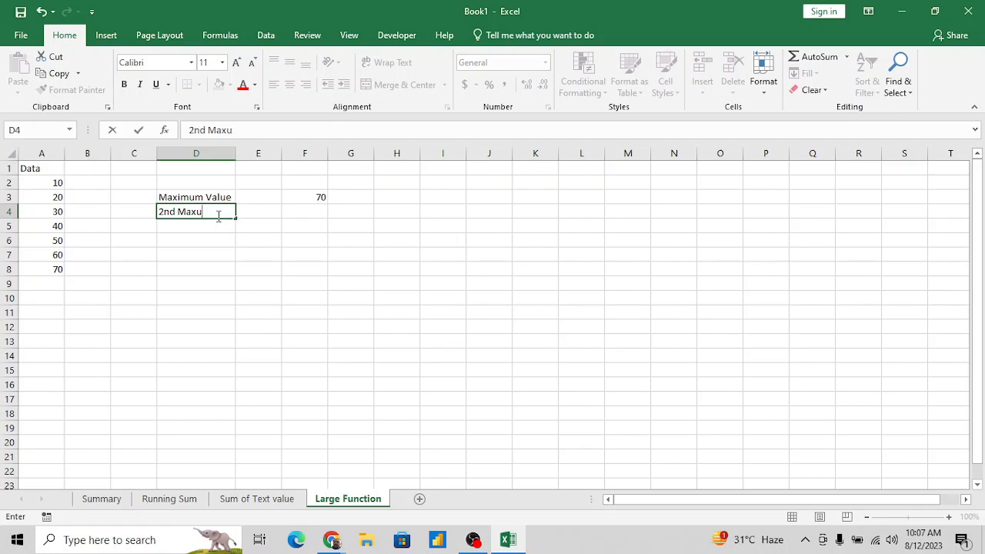
type("imum Value")
key("Tab")
key("Tab")
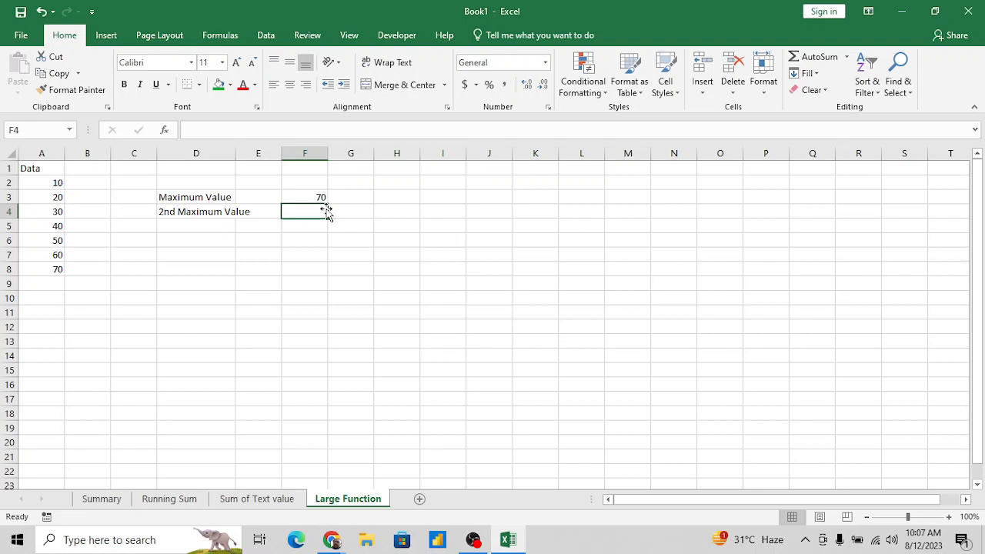
type("=ma")
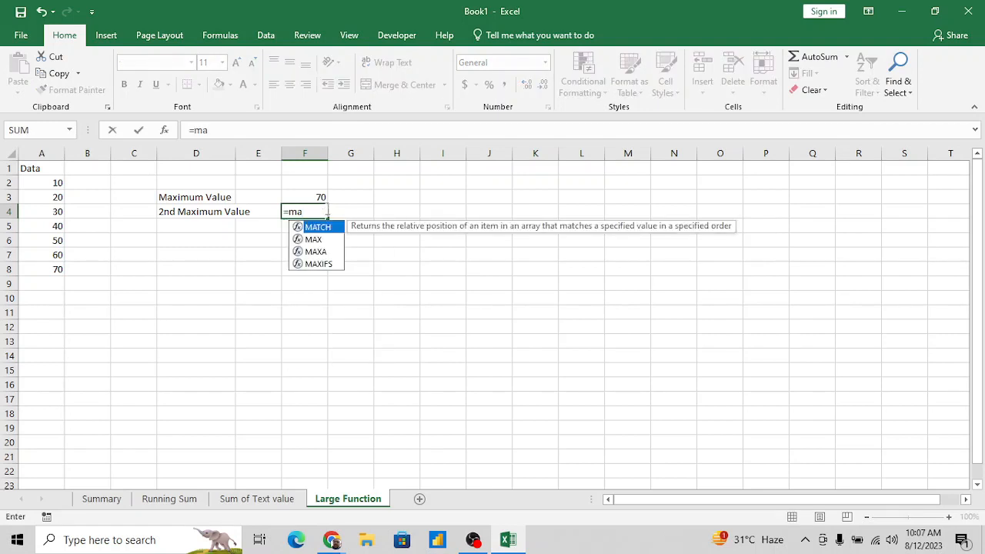
type("x")
key("Tab")
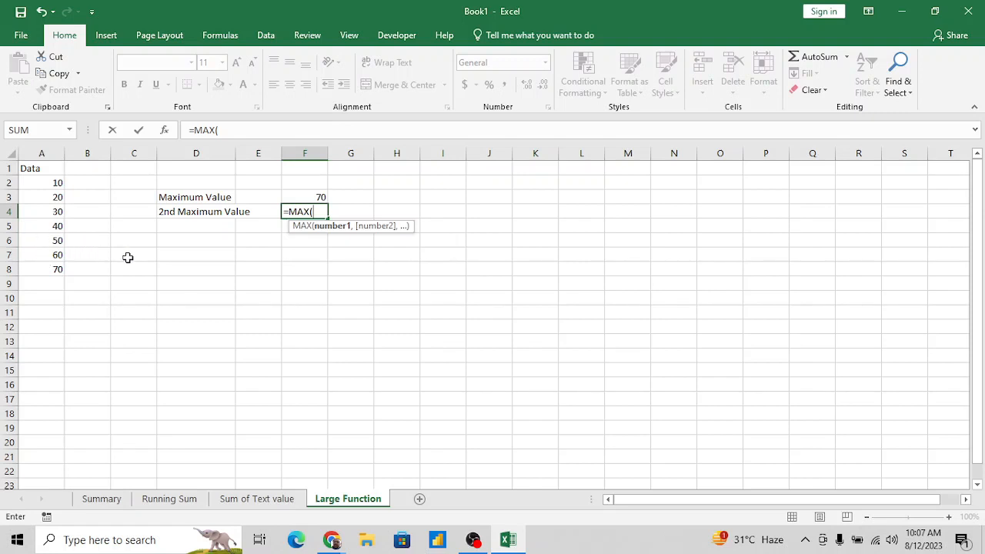
key("Escape")
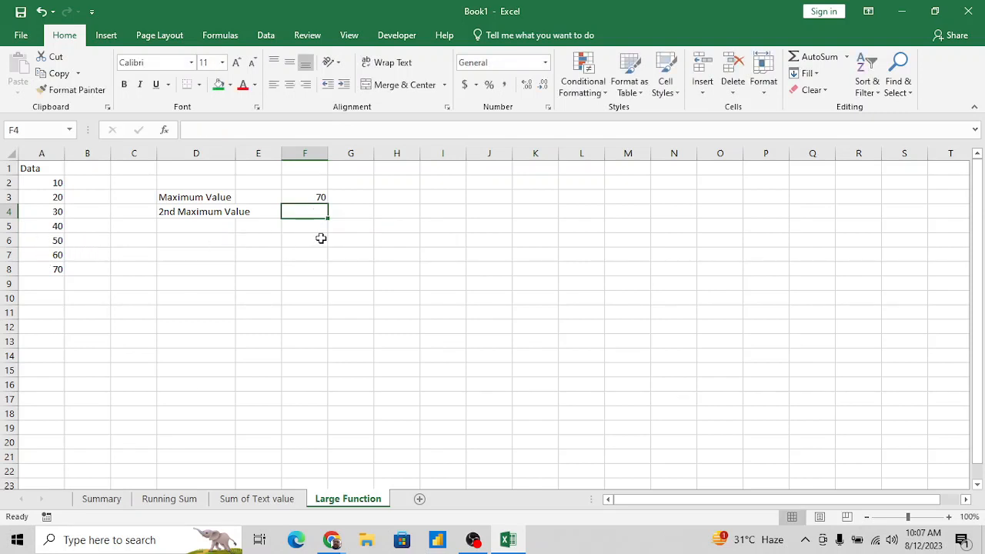
- Enter =LARGE(A2:A8,1) in cell F4, in the row of the "2nd Maximum Value" label
type("=La")
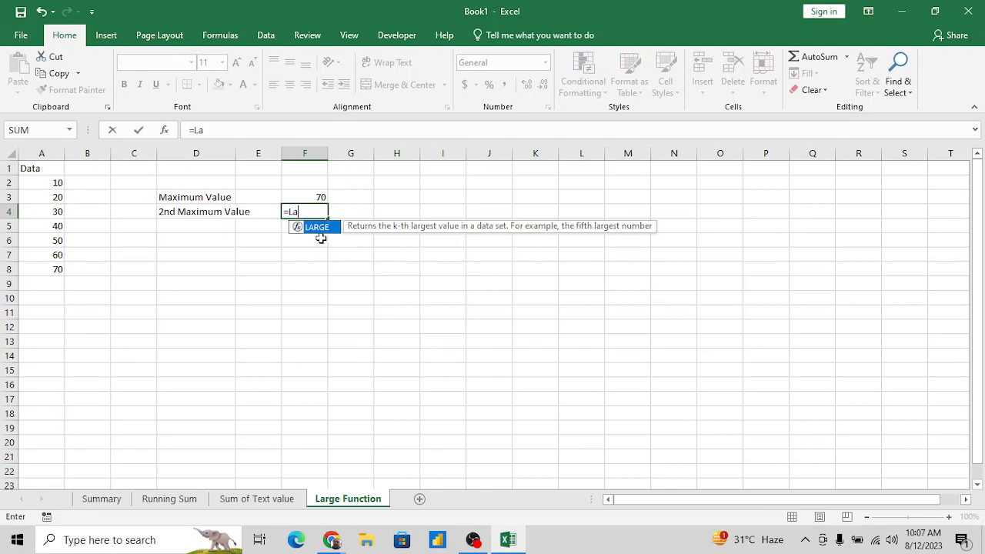
key("Tab")
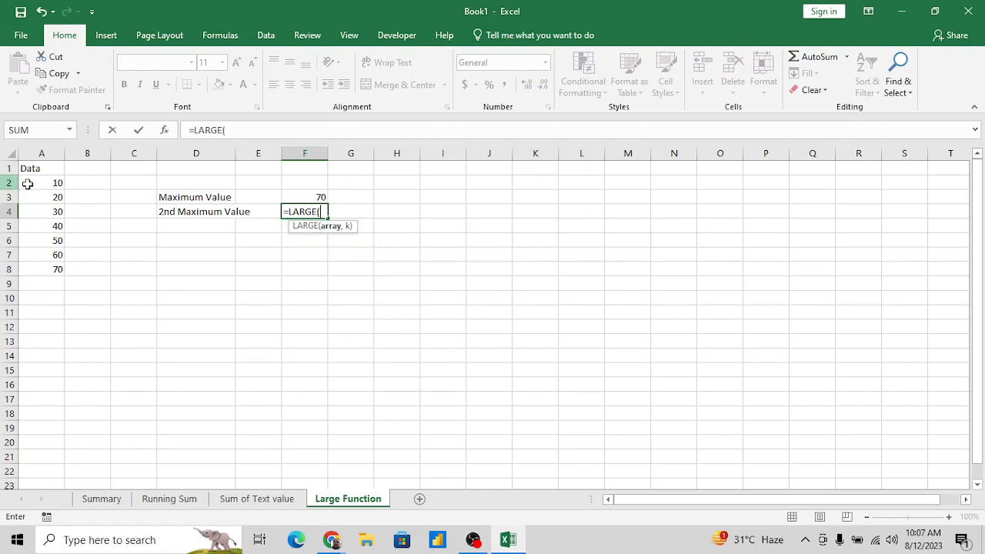
left_click_drag(49, 183, 50, 269)
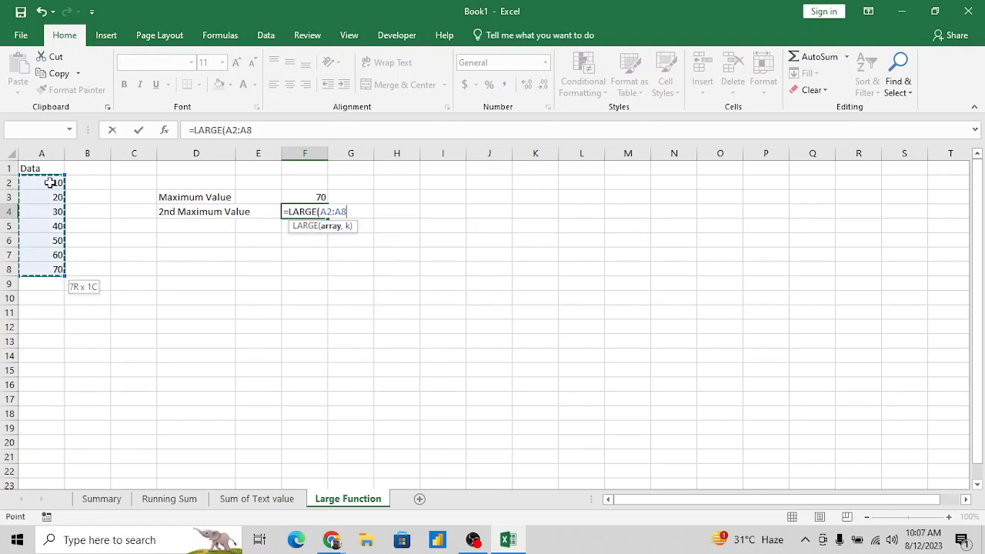
type(",")
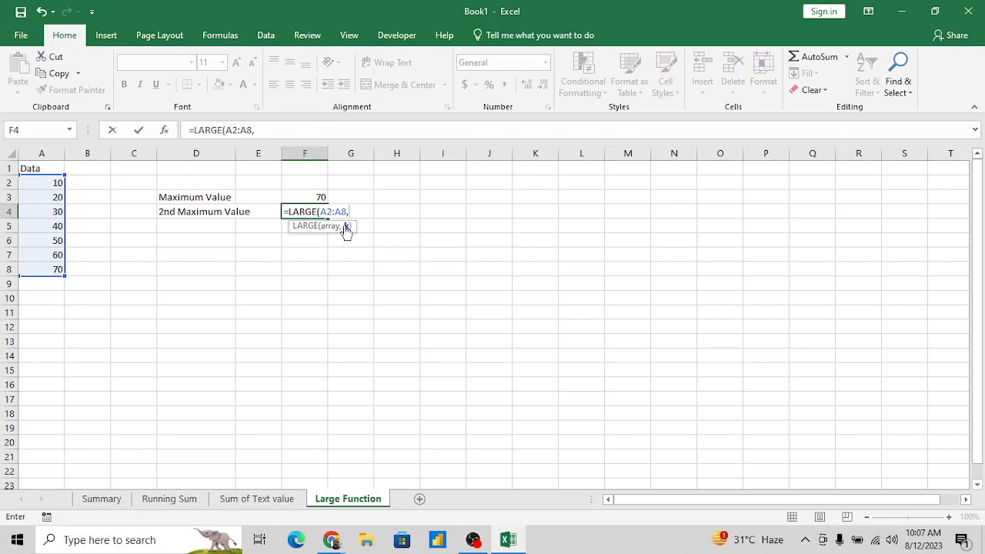
type("1")
key("Return")
key("Up")
key("Right")
key("Right")
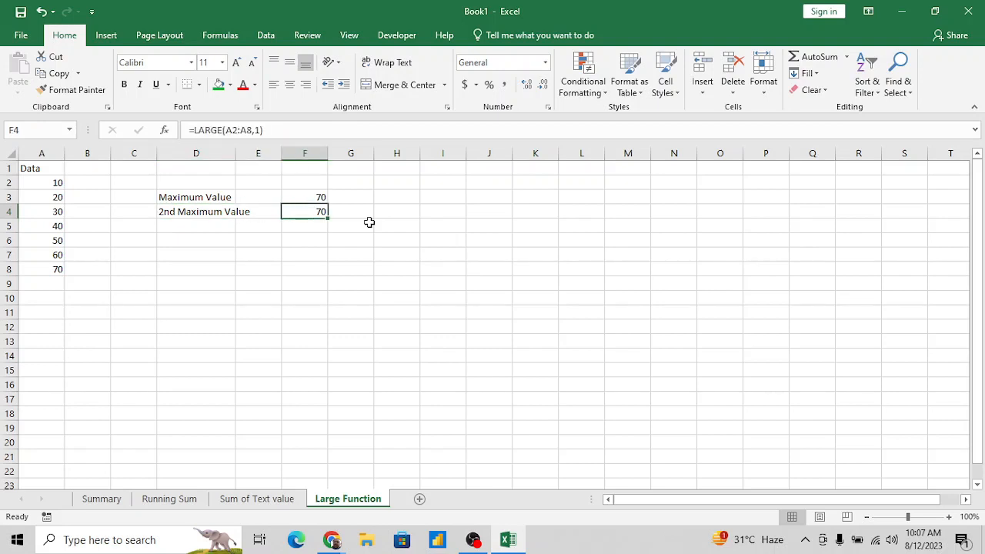
- Change the k argument of the LARGE formula in F4 to 2
left_click(263, 130)
key("BackSpace")
type("2")
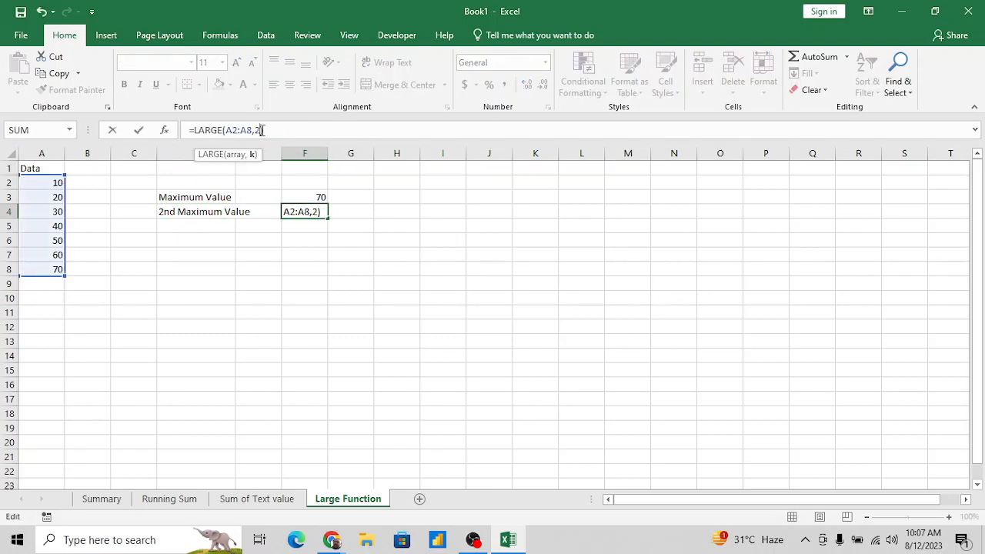
key("Return")
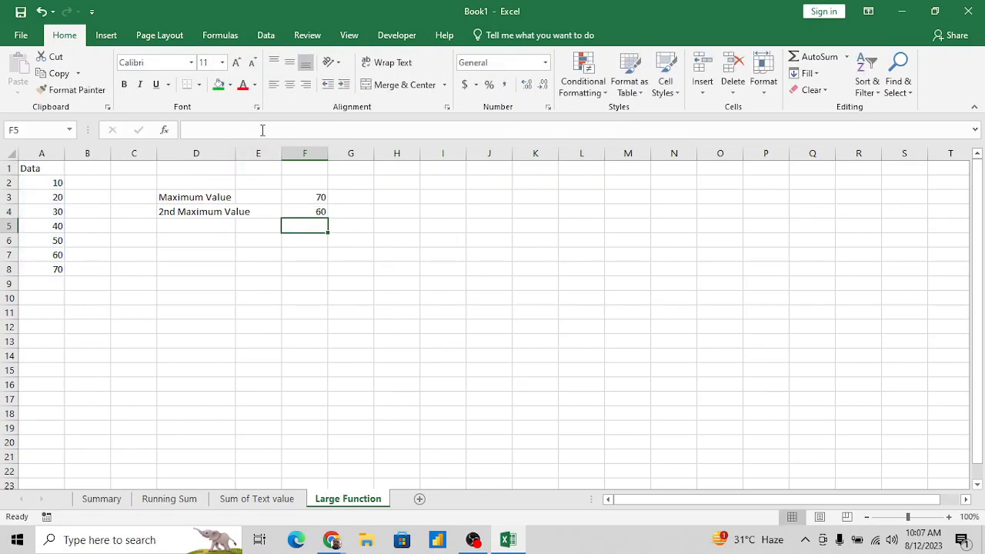
- Change the k argument of the LARGE formula in F4 to 3 and check the result against the value in A6
key("Up")
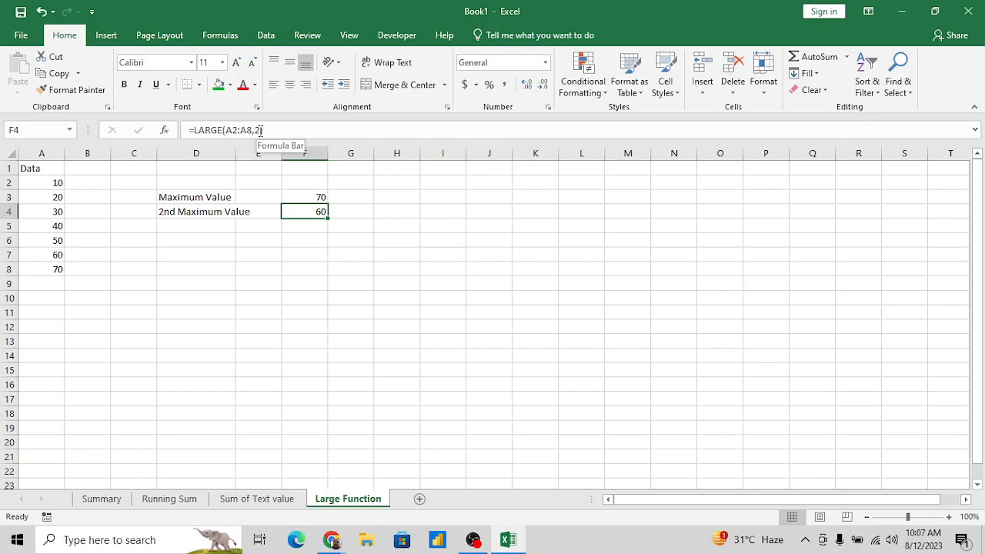
left_click(260, 130)
key("BackSpace")
type("3")
key("Return")
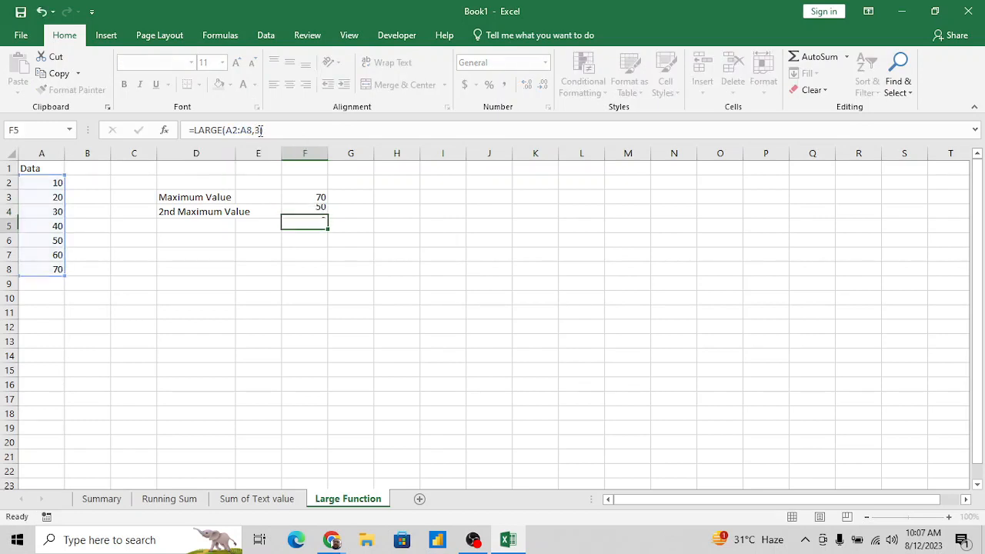
left_click(47, 243)
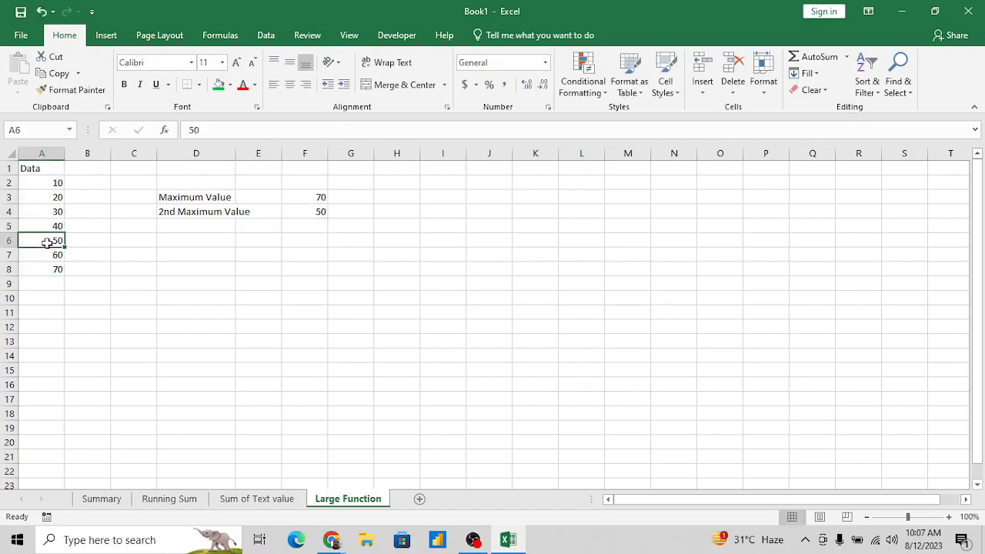
- Label cell D7 "Minimum Value", below the maximum value labels
left_click(195, 202)
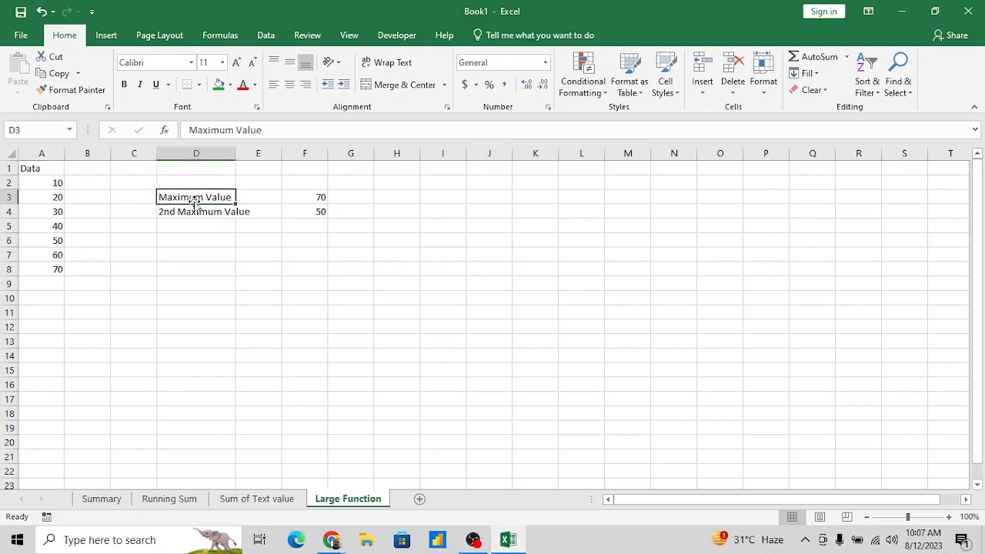
key("Right")
left_click(195, 202)
key("Down")
key("Down")
key("Down")
key("Down")
type("<Mu")
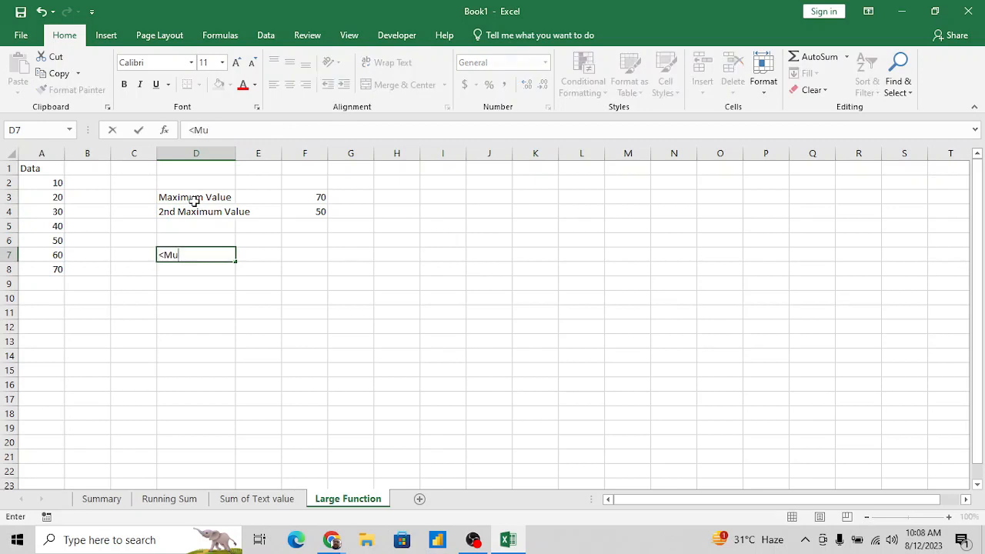
key("BackSpace")
key("BackSpace")
type("Minimum")
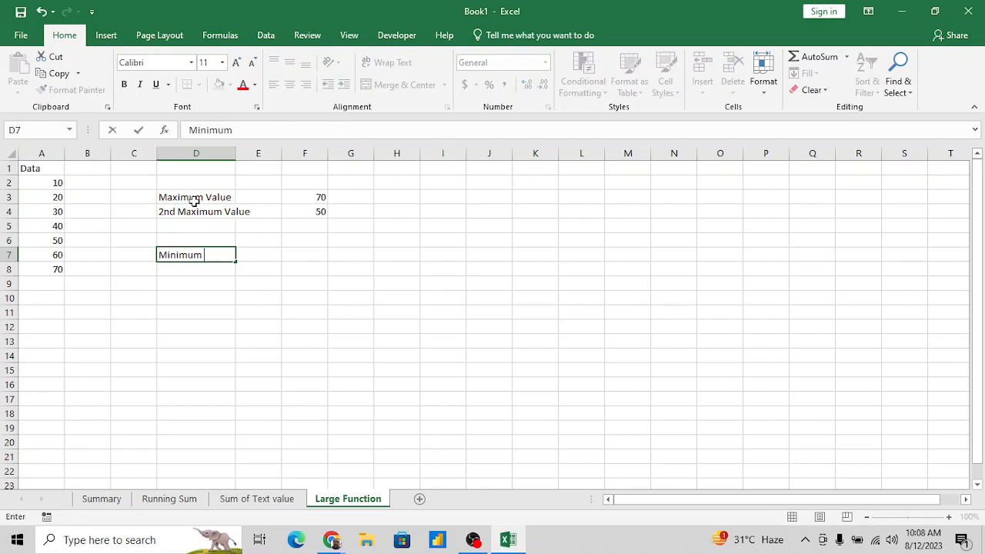
type(" Value")
key("Return")
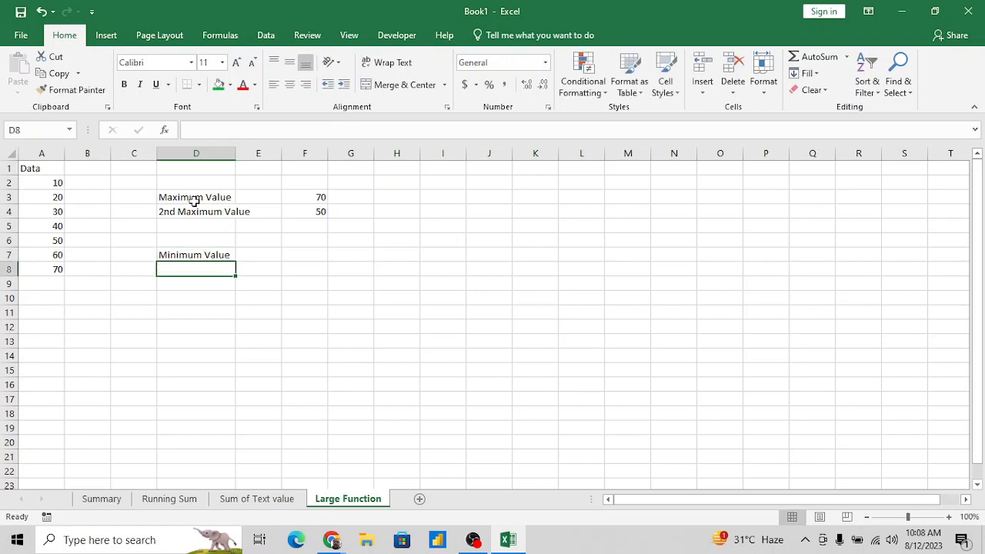
- Copy the "2nd Maximum Value" label from D4 into D8
key("Up")
key("Up")
key("Up")
key("Up")
key("ctrl+c")
key("Down")
key("Down")
key("Down")
key("Down")
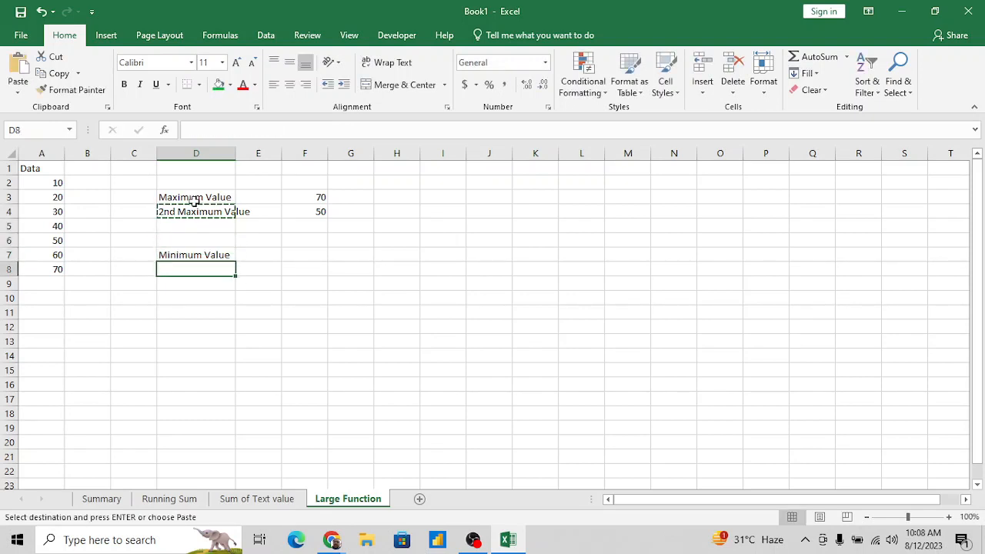
key("Return")
- Edit the copied label in D8 to read "2nd Minimum Value"
key("F2")
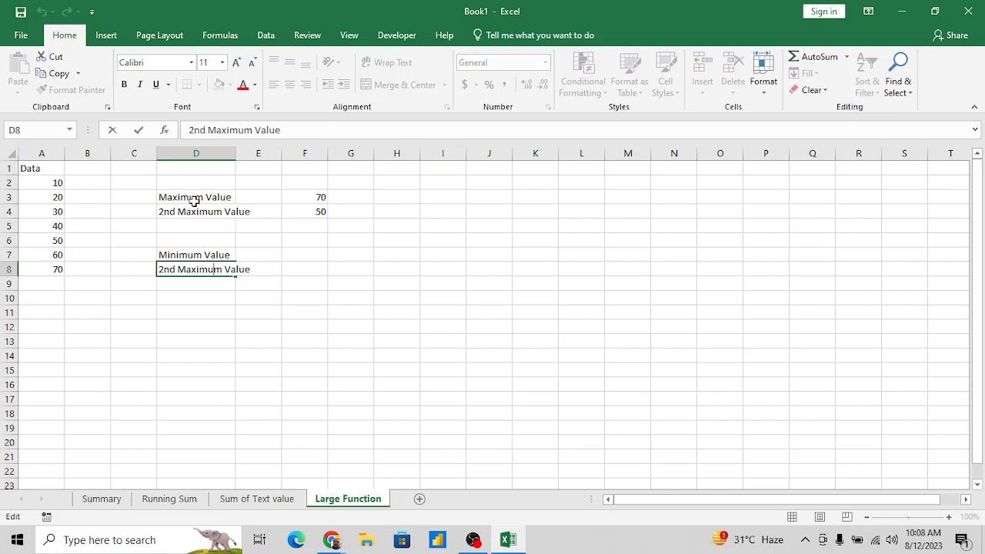
key("BackSpace")
key("BackSpace")
key("BackSpace")
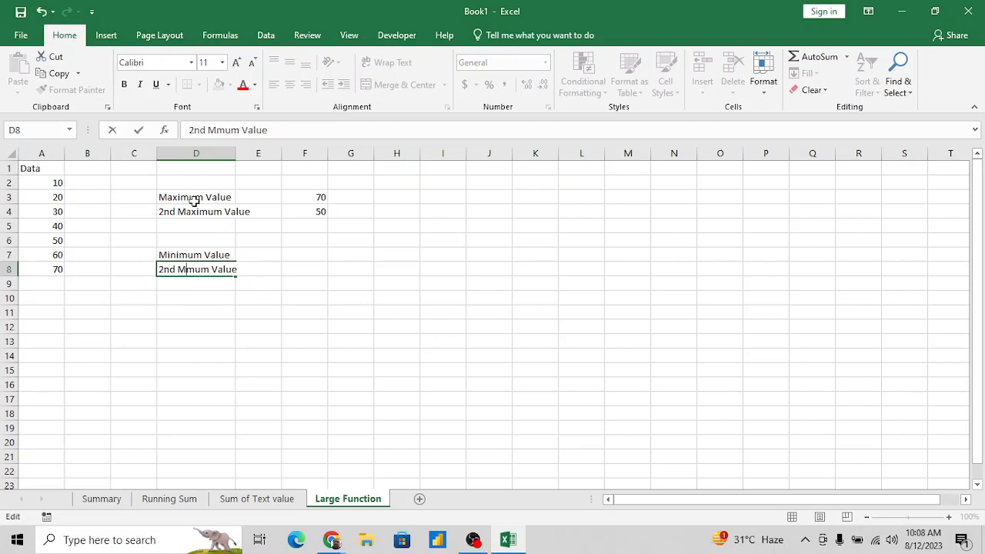
type("i")
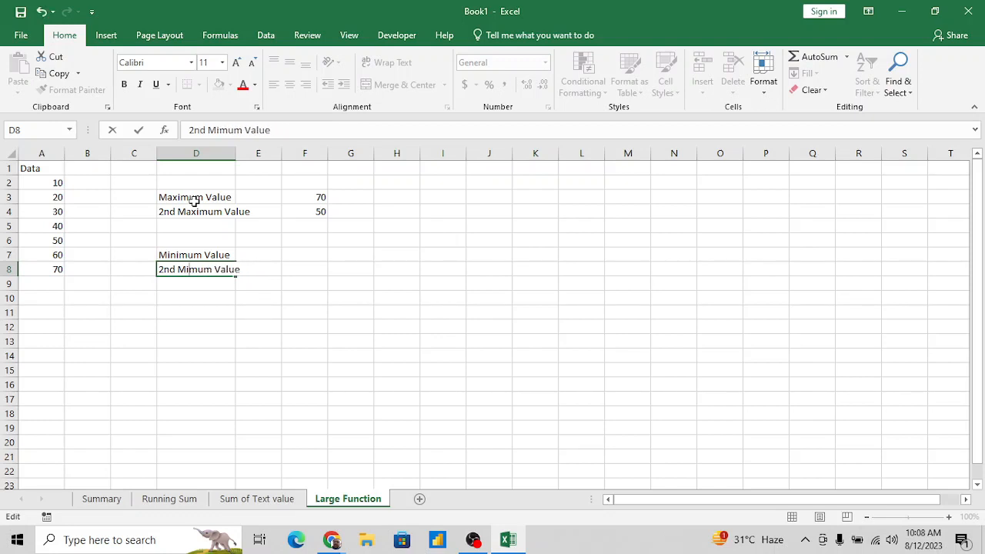
type("ni")
key("Return")
- Enter a MIN formula over the column A data in cell F7, in the row of the "Minimum Value" label
key("Up")
key("Right")
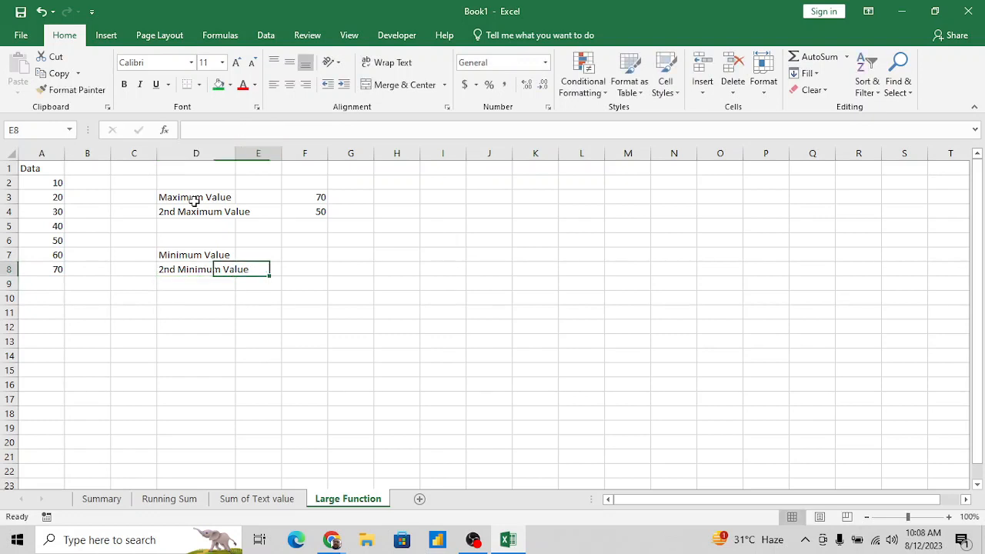
key("Right")
key("Up")
type("=min(")
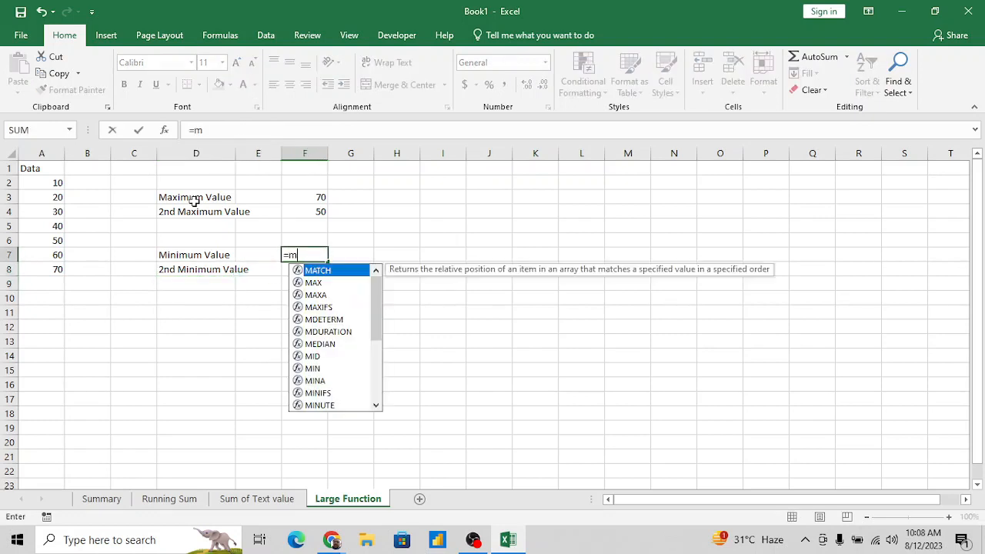
key("Left")
key("Left")
key("Left")
key("Left")
key("Left")
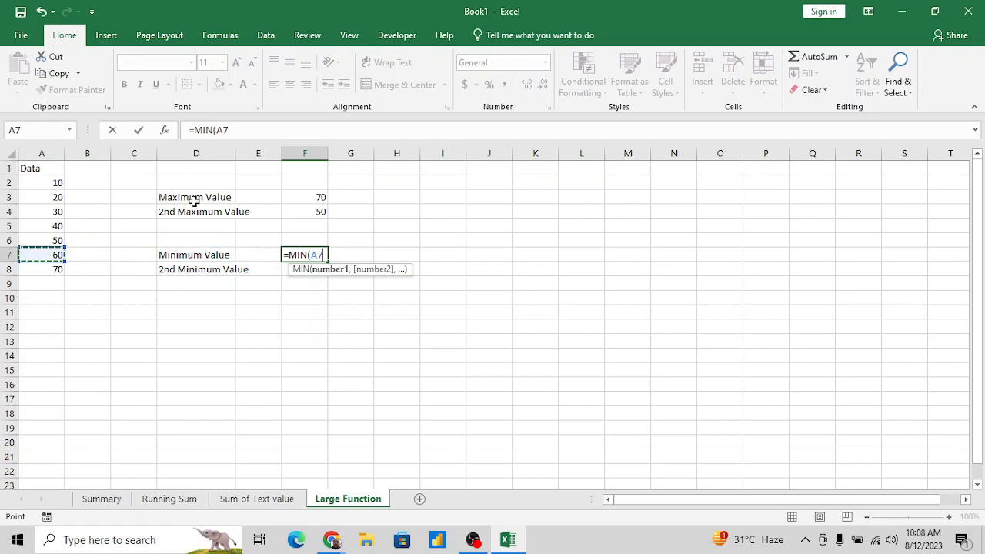
key("Up")
key("Up")
key("Up")
key("Up")
key("Up")
key("ctrl+shift+Down")
key("Return")
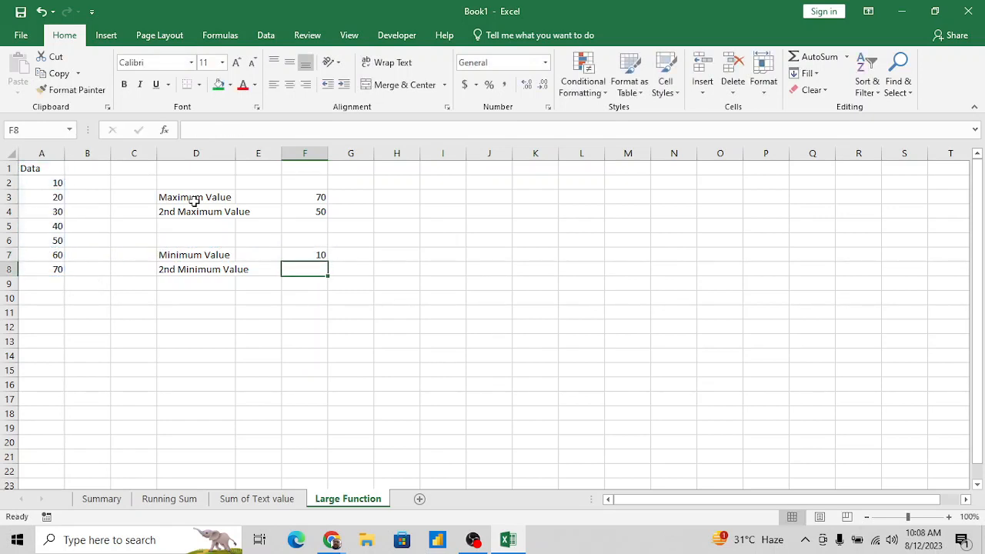
- Enter =SMALL(A2:A8,2) in cell F8, in the row of the "2nd Minimum Value" label
type("=")
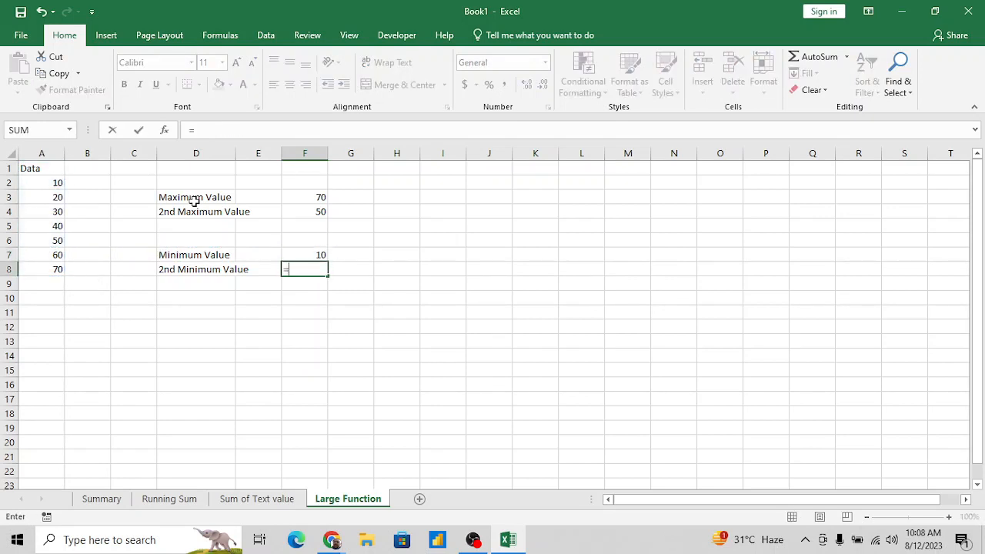
type("smal")
key("Tab")
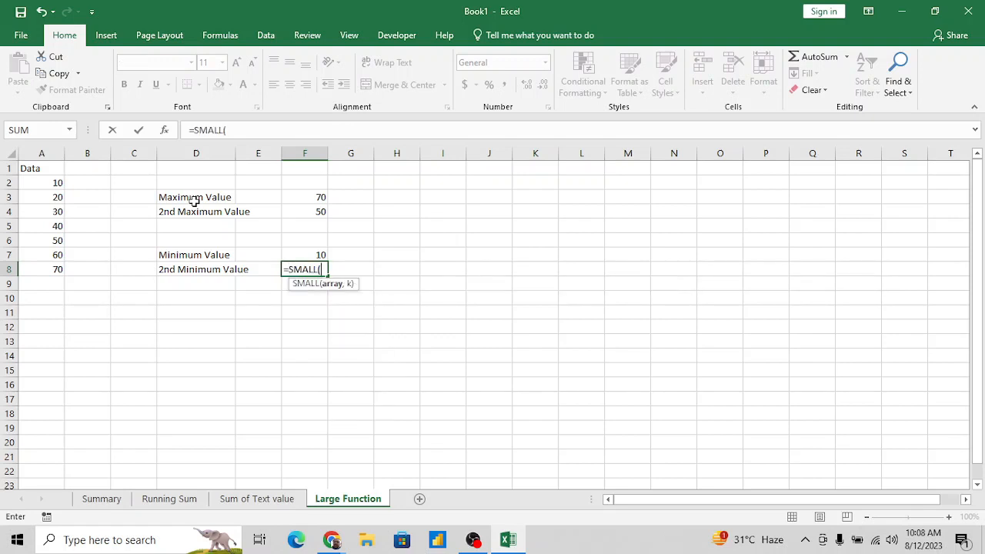
key("Left")
key("Left")
key("Left")
key("Left")
key("Left")
key("ctrl+Up")
key("Down")
key("ctrl+shift+Down")
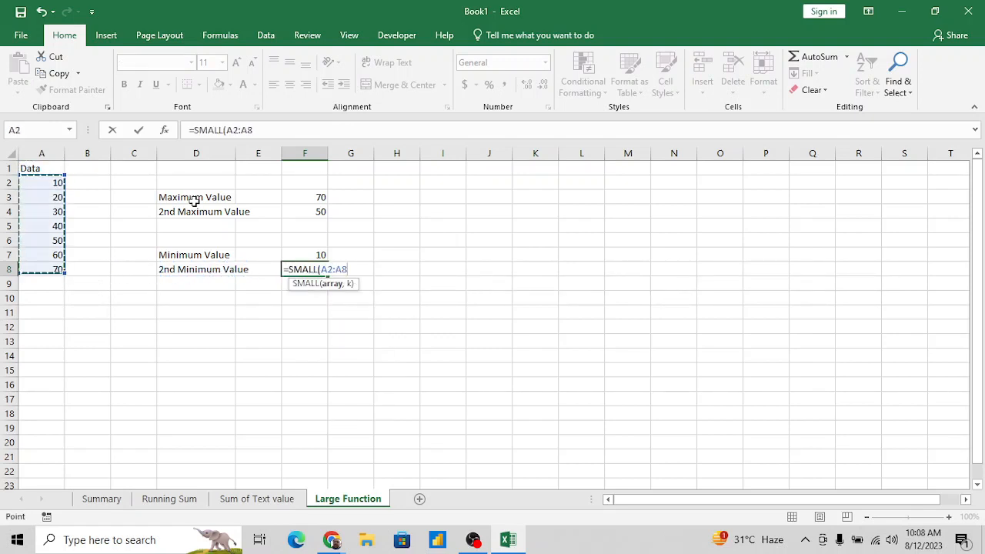
type(",2")
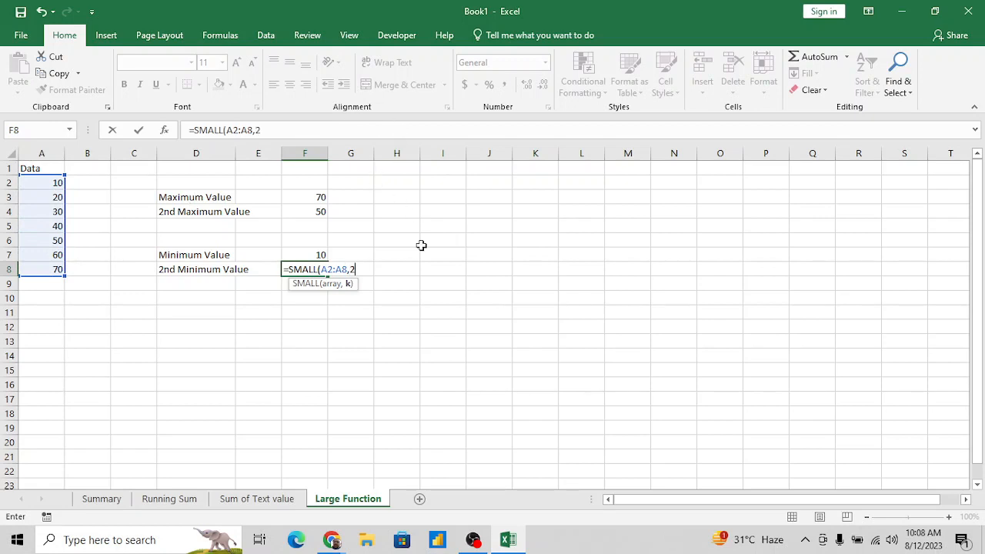
key("Return")
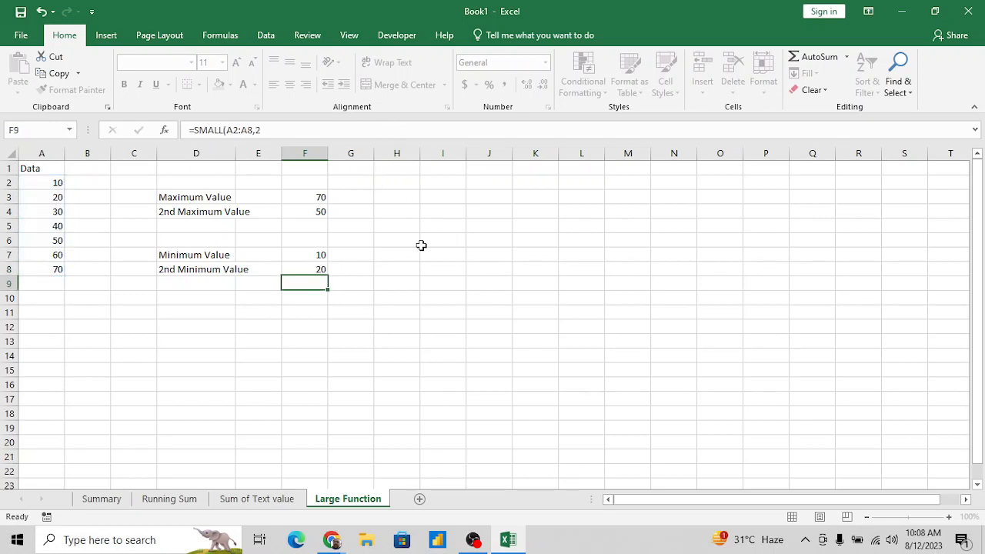
- Correct the LARGE formula in cell F4 so its k argument is 2
key("Up")
key("Up")
key("Up")
key("Up")
key("Up")
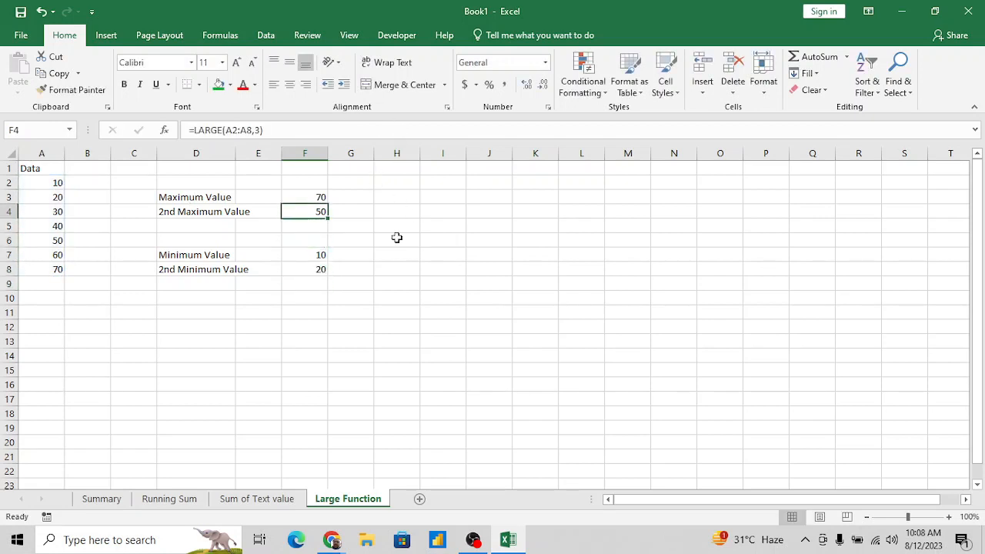
left_click(260, 131)
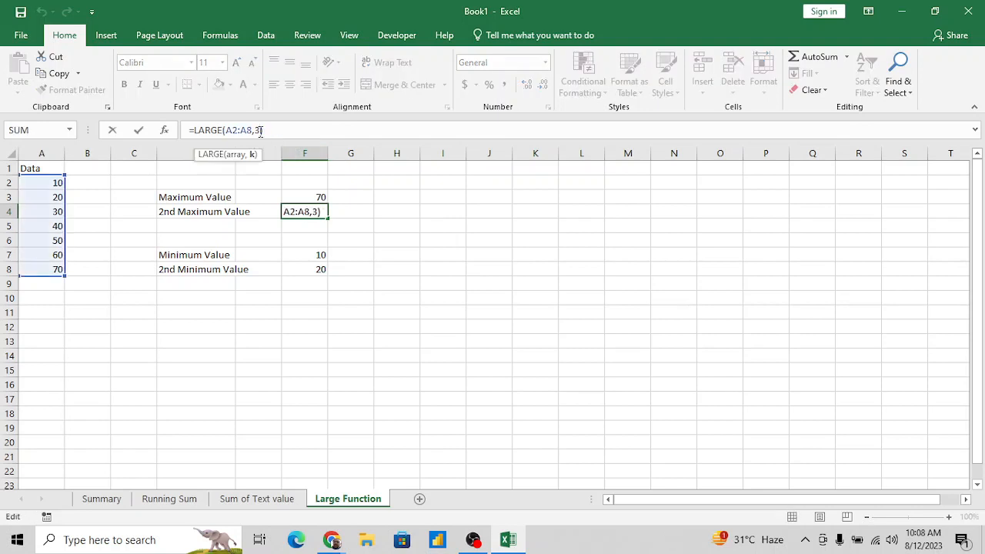
key("BackSpace")
type("2")
key("Return")
- Review the SMALL and MIN formulas in cells F8 and F7
key("Down")
key("Down")
key("Down")
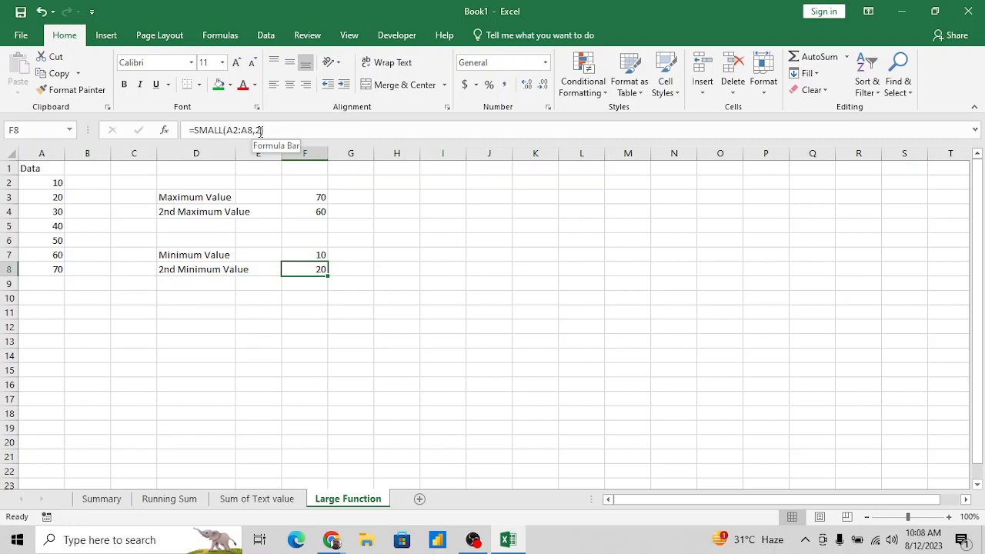
key("Down")
key("Down")
key("Up")
key("Up")
key("Up")
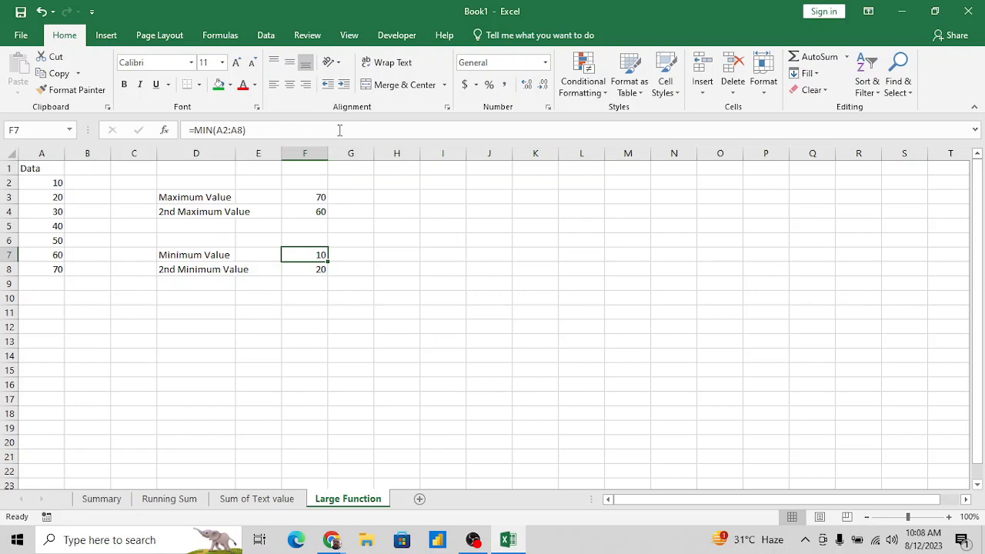
left_click(431, 326)
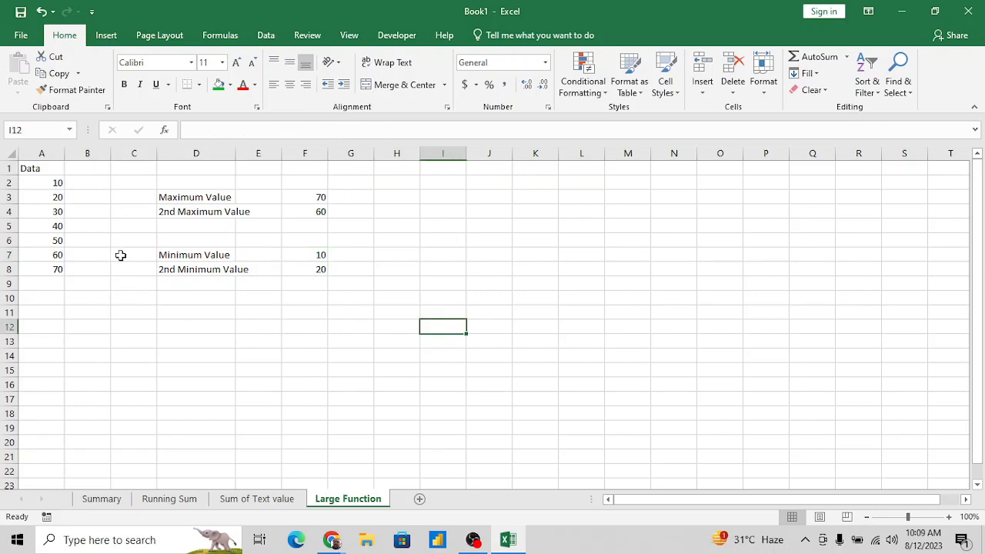
left_click(218, 171)
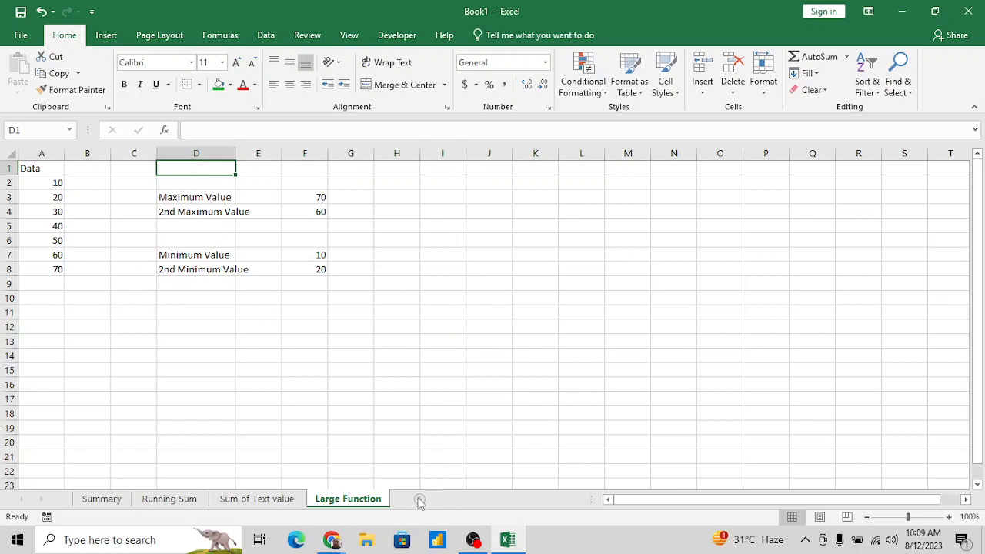
- Add a new worksheet after "Large Function" and name it "Sum If"
left_click(421, 501)
double_click(421, 502)
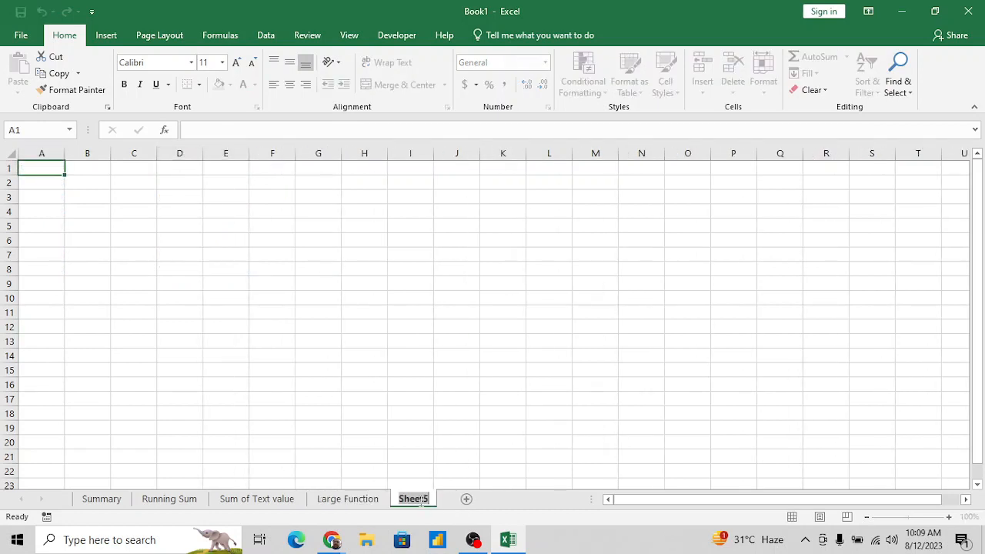
type("Sum")
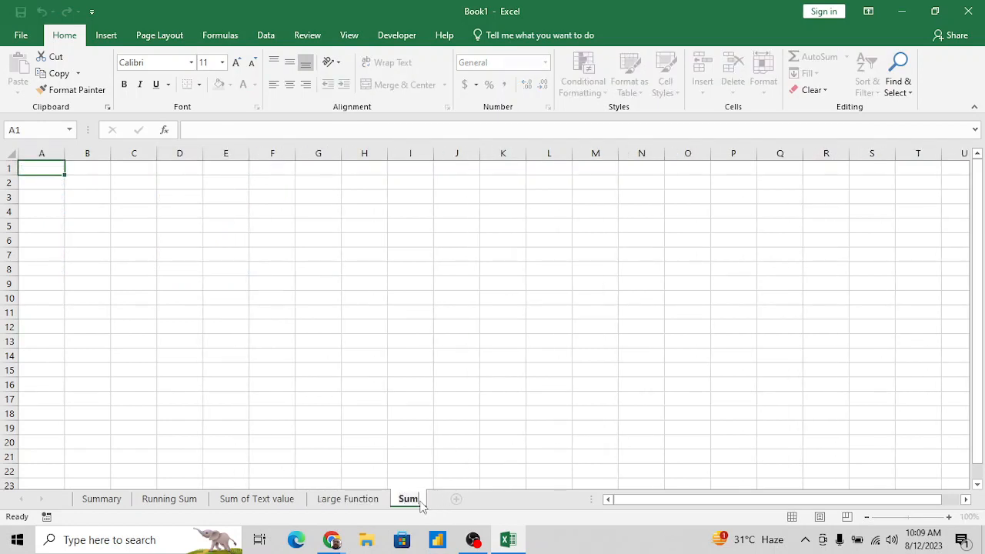
type(" If")
key("Return")
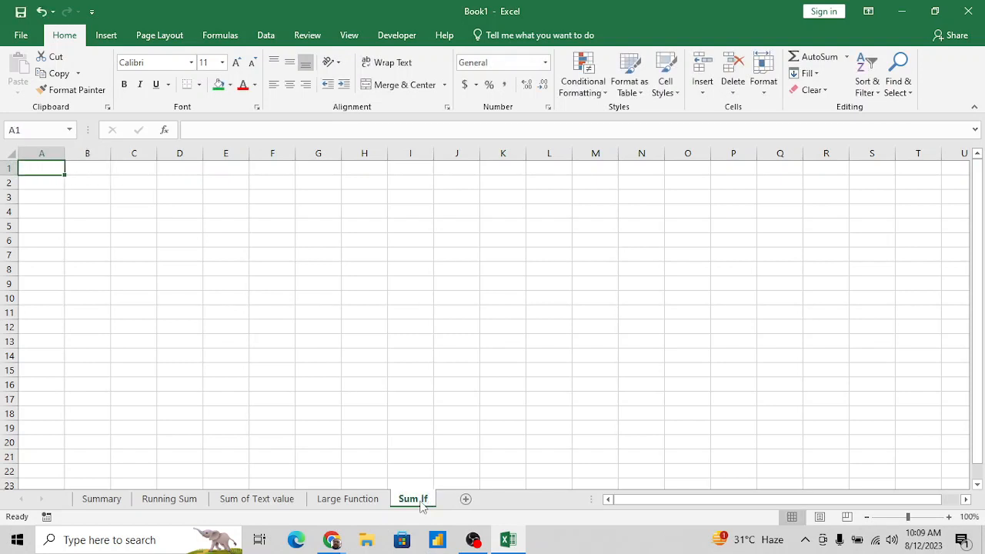
- Merge and center cells G1:J3 and enter the title "Sum if" in the merged cell
key("Right")
key("Right")
key("Right")
key("Right")
key("Right")
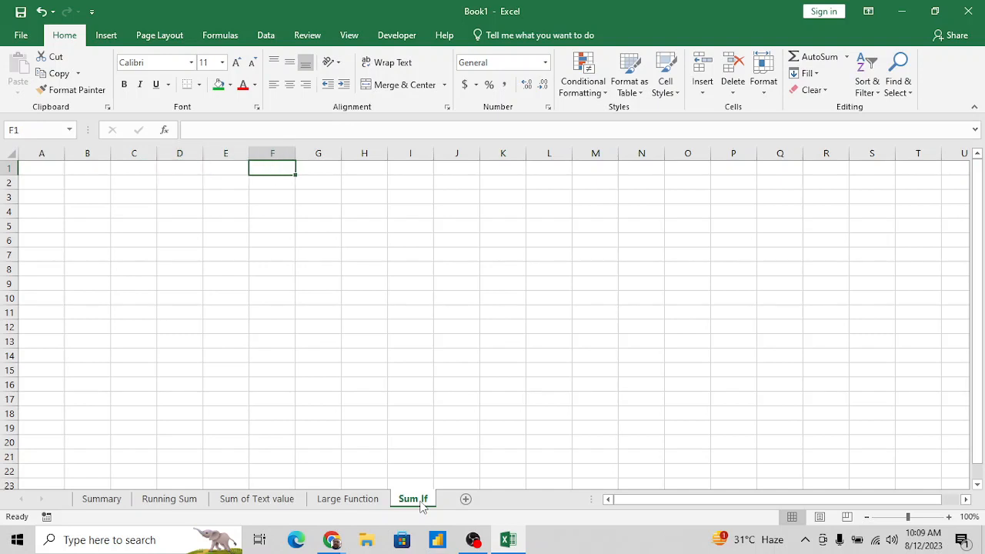
key("Down")
key("Right")
key("Up")
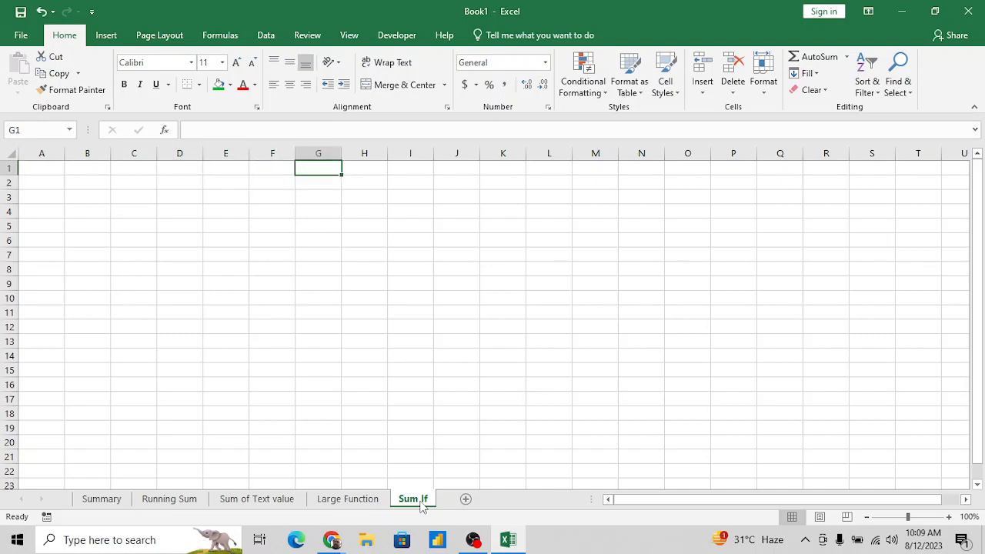
key("shift+Down")
key("shift+Right")
key("shift+Right")
key("shift+Right")
key("shift+Down")
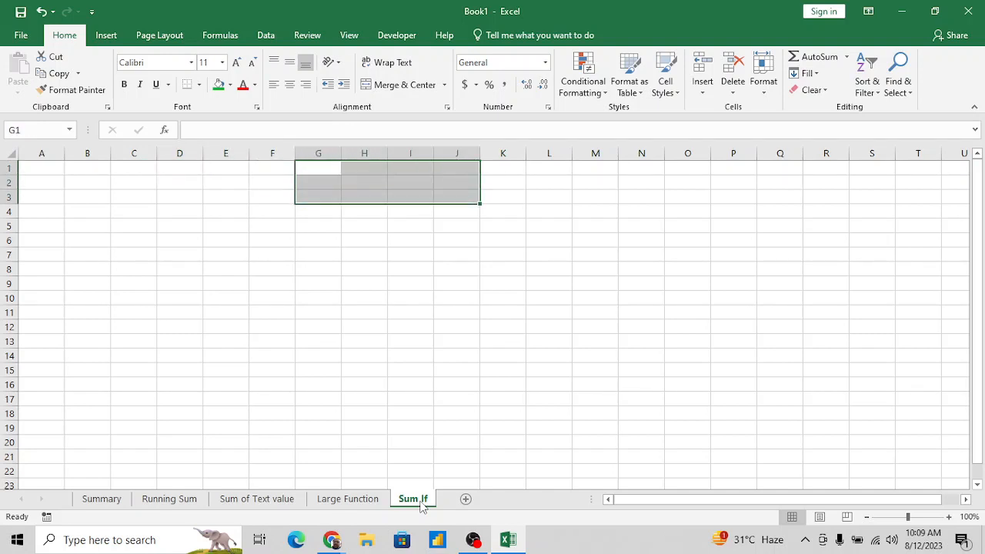
left_click(405, 85)
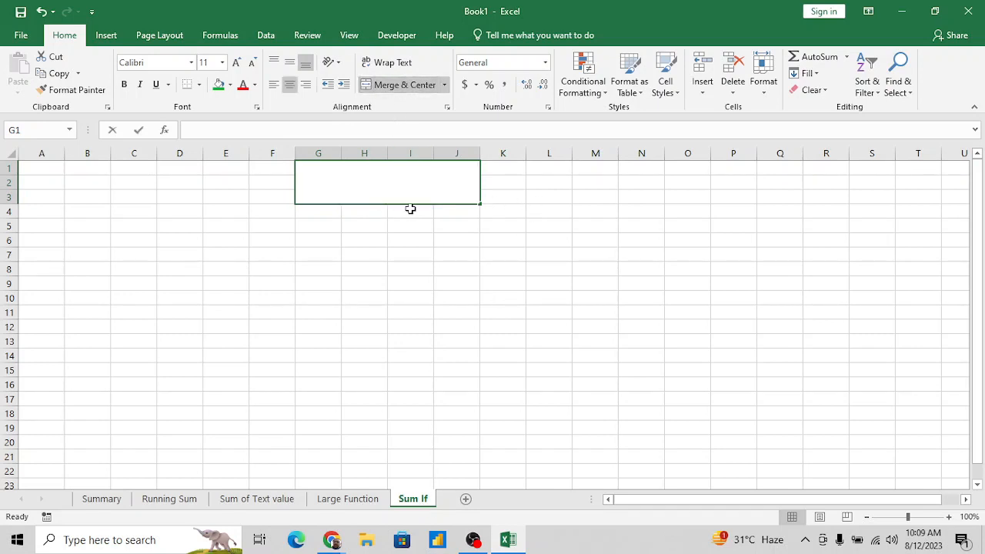
type("Sum if")
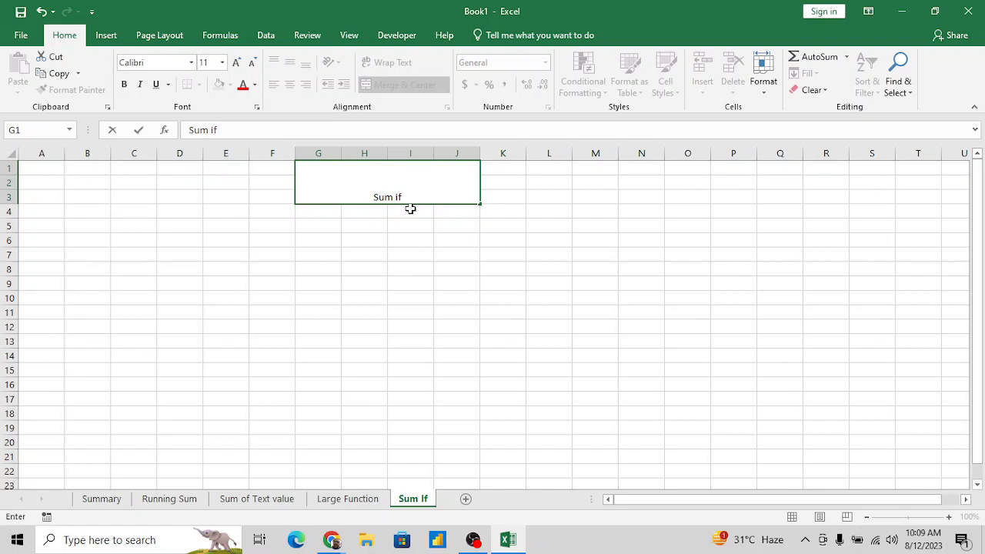
key("Return")
- Format the "Sum if" title as bold 18-point text, vertically centered, with a green fill
key("Up")
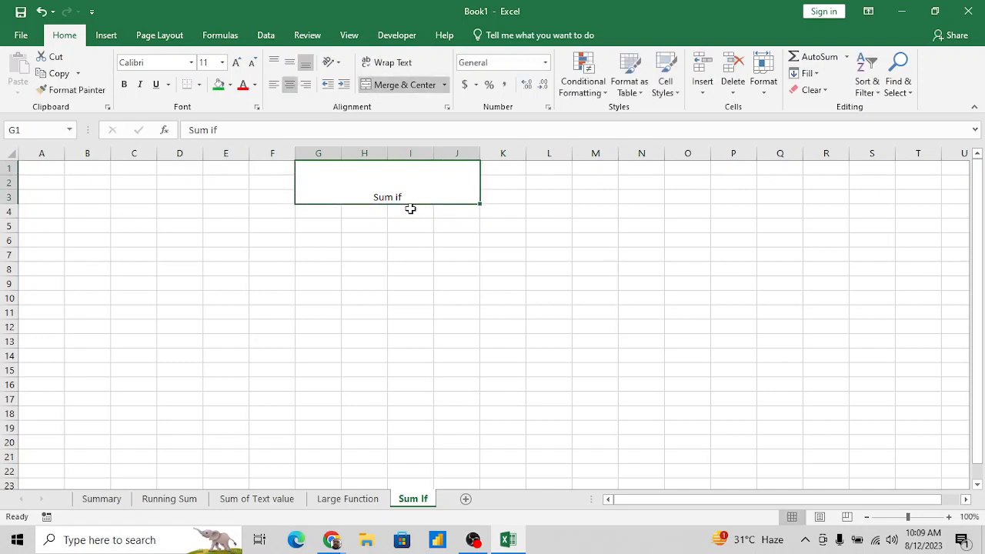
left_click(238, 64)
left_click(237, 65)
left_click(236, 66)
left_click(237, 64)
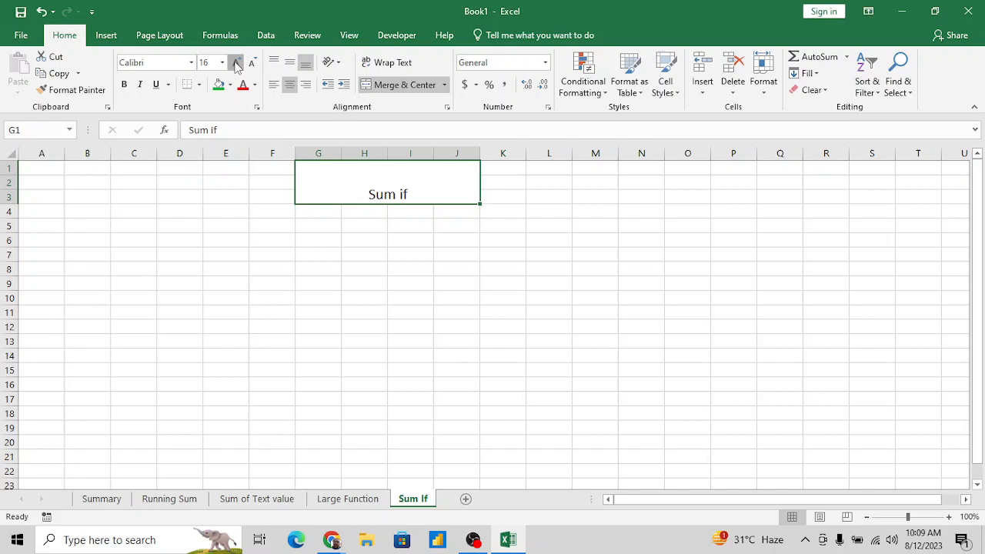
left_click(124, 85)
left_click(219, 84)
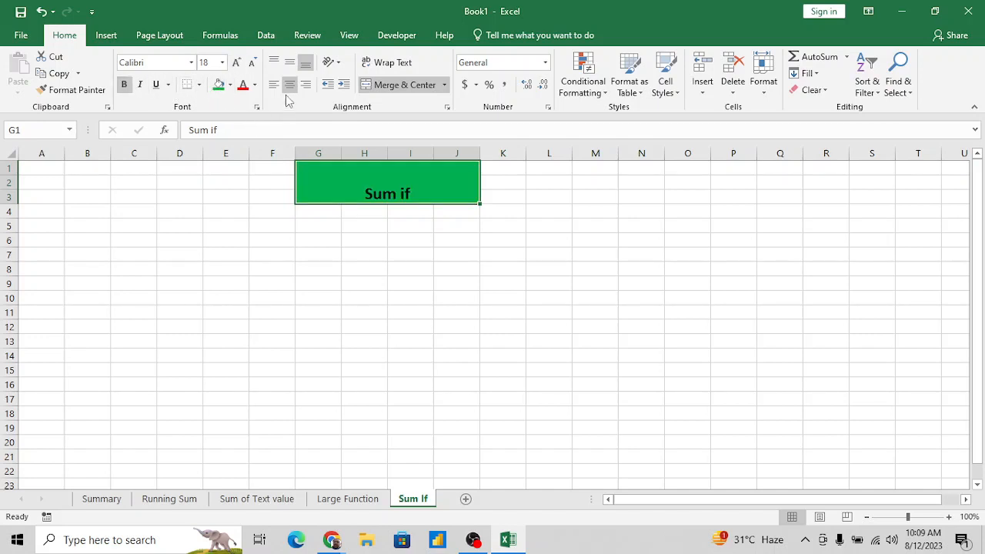
left_click(290, 62)
left_click(349, 244)
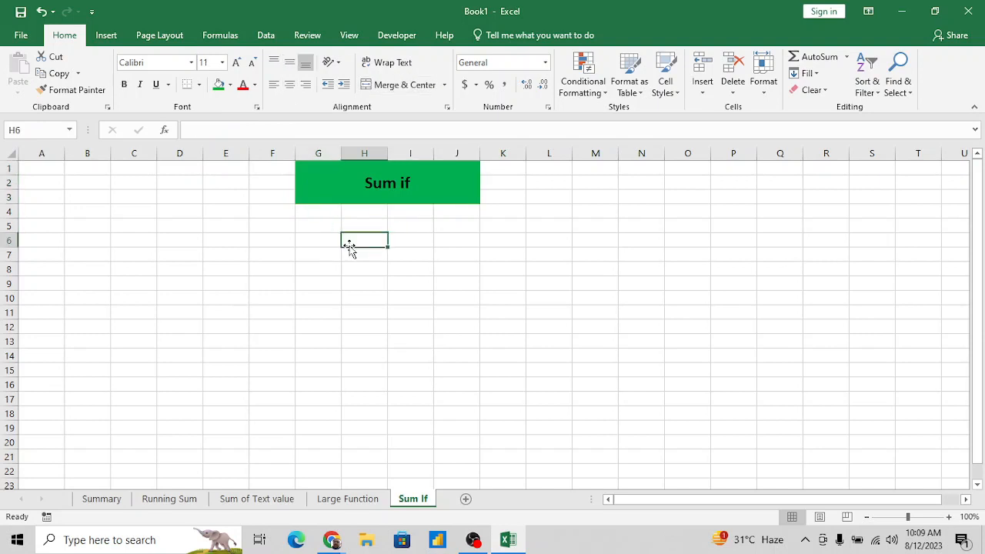
key("Home")
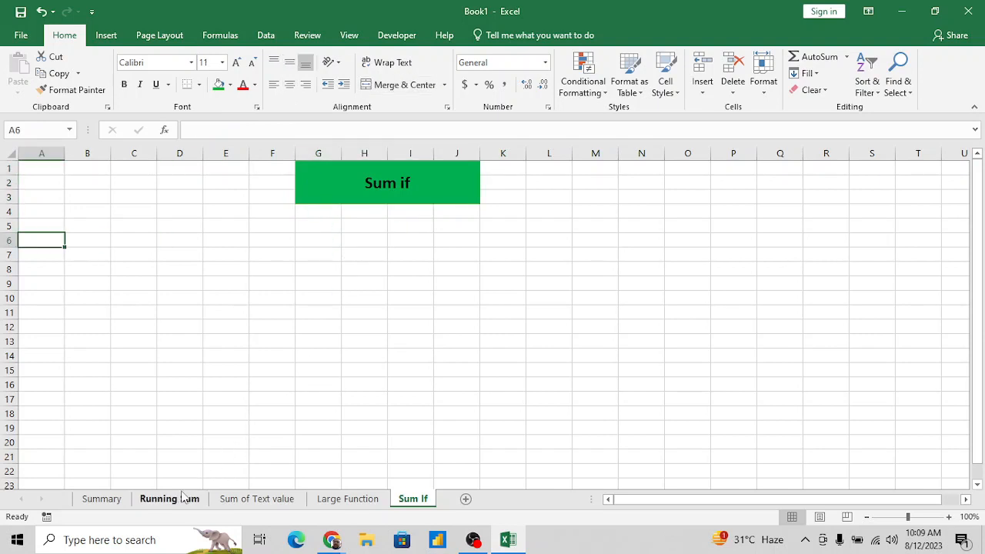
left_click(101, 499)
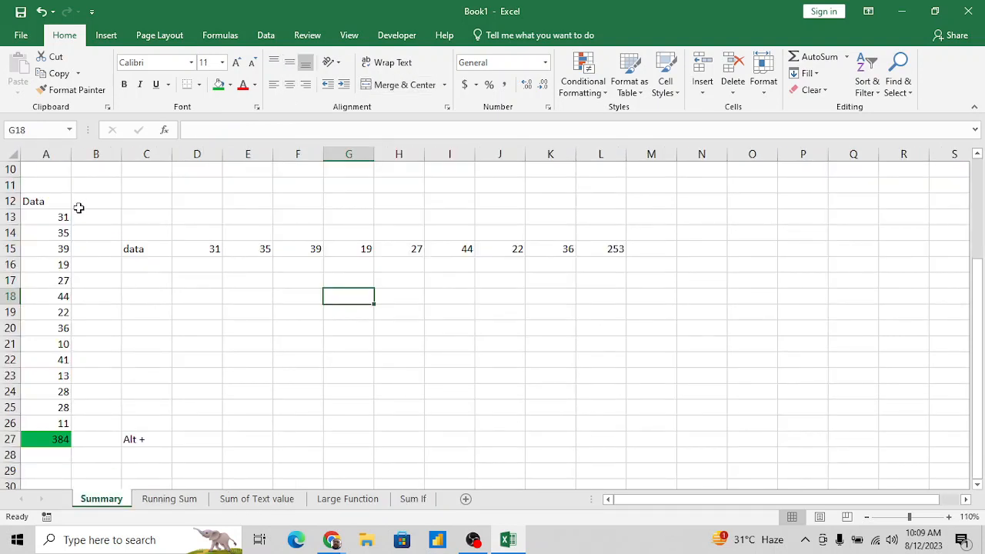
left_click(178, 501)
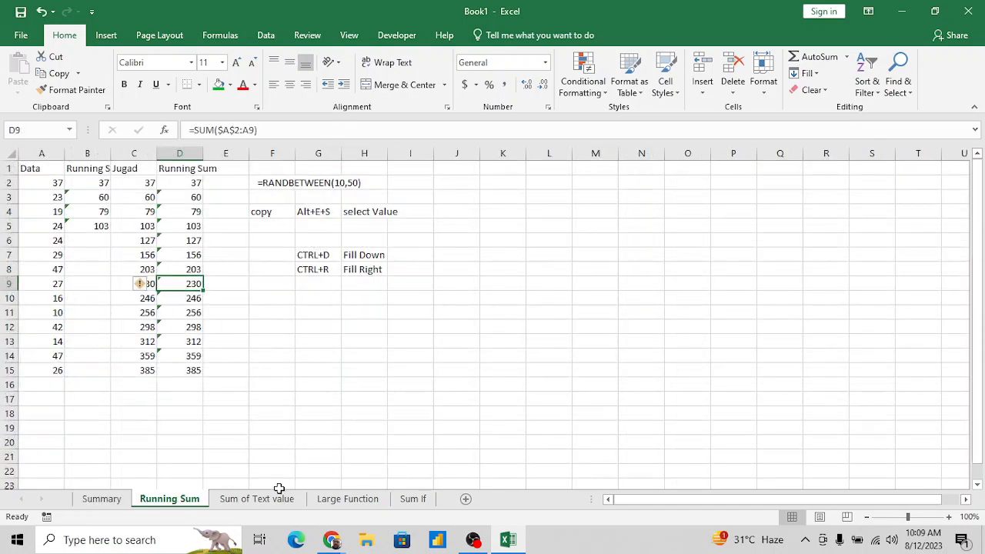
left_click(407, 500)
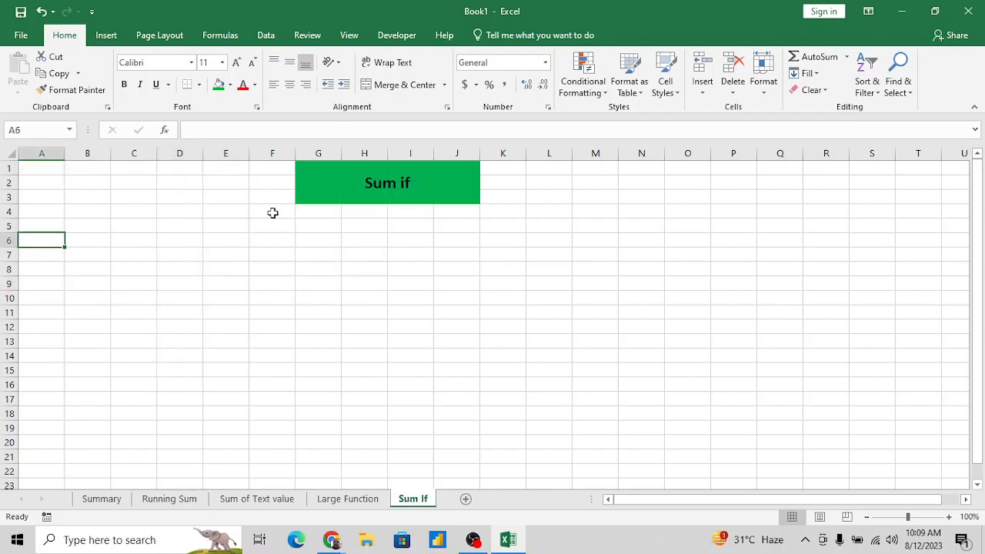
- Enter the column header "Data" in cell E6 of the "Sum If" sheet
left_click(145, 239)
key("Right")
key("Right")
key("Right")
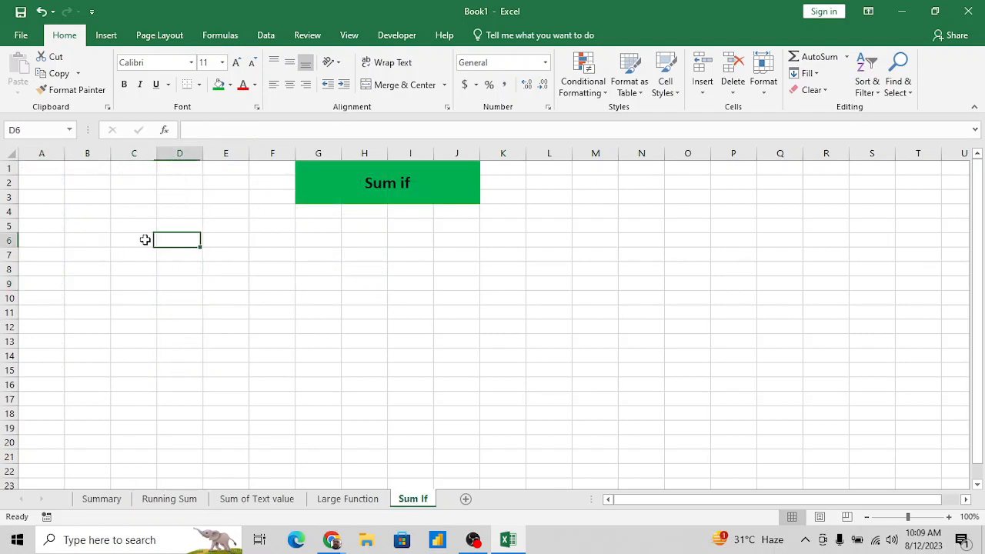
key("Left")
key("Down")
key("Up")
type("Data")
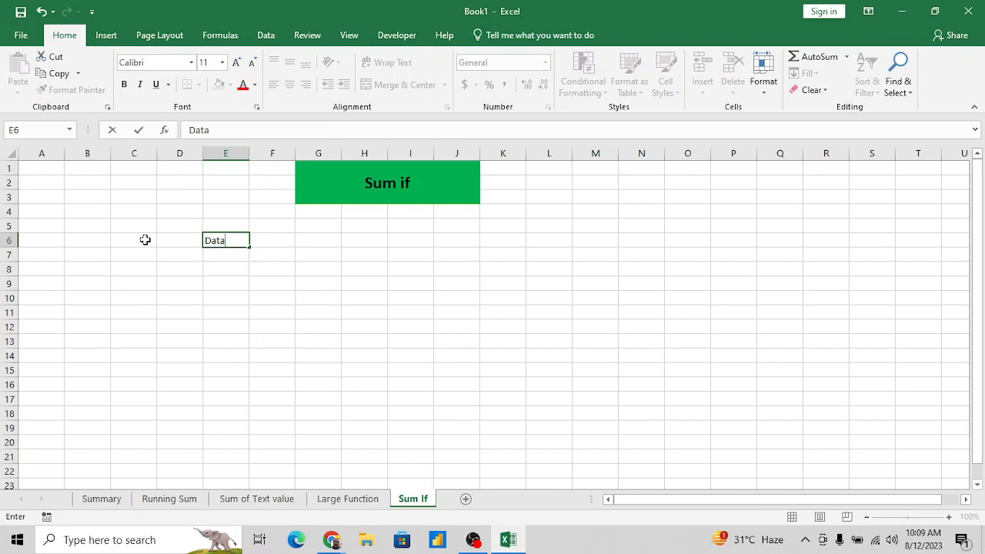
key("Return")
- Enter =RANDBETWEEN(10,100) in cell E7 below the "Data" header
type("=ran")
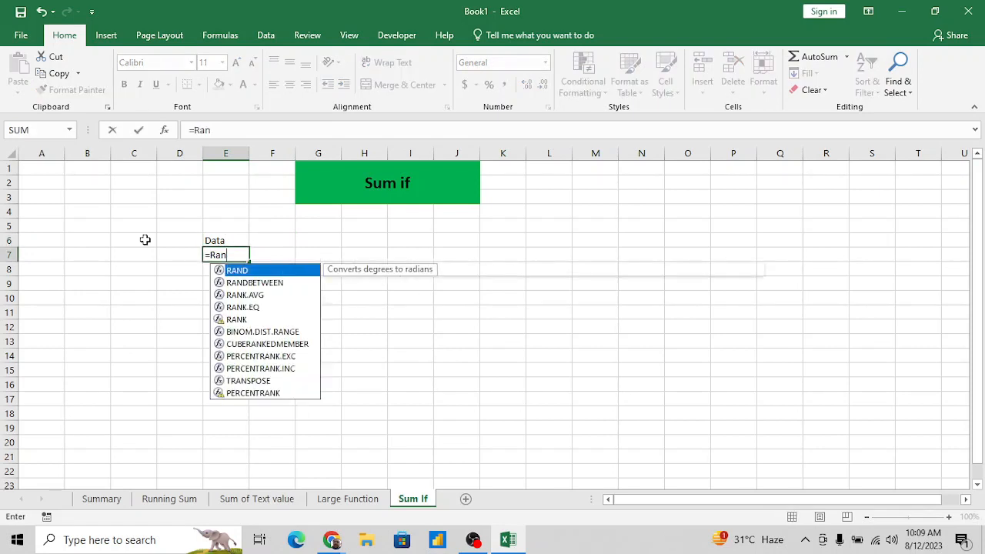
key("Down")
key("Tab")
type("10")
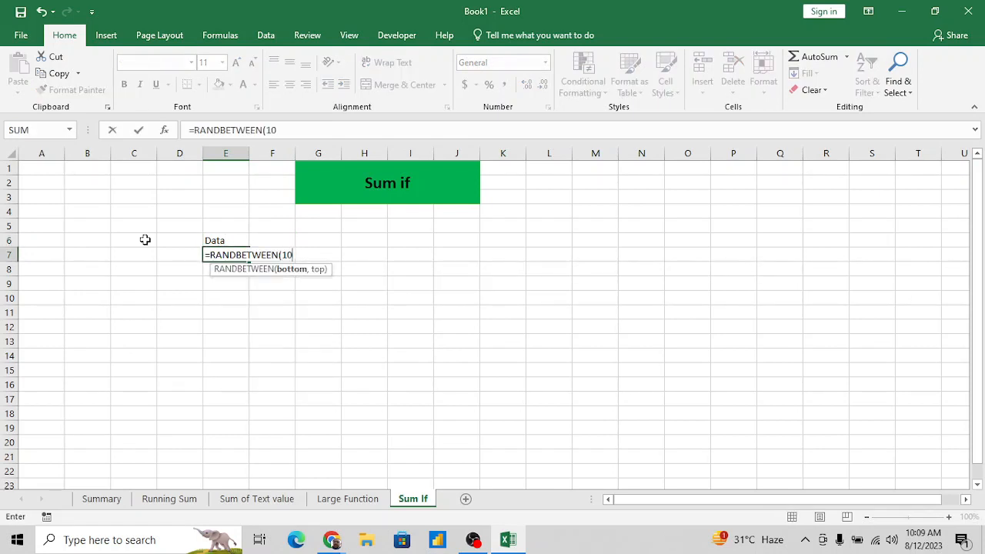
type(",100")
key("Return")
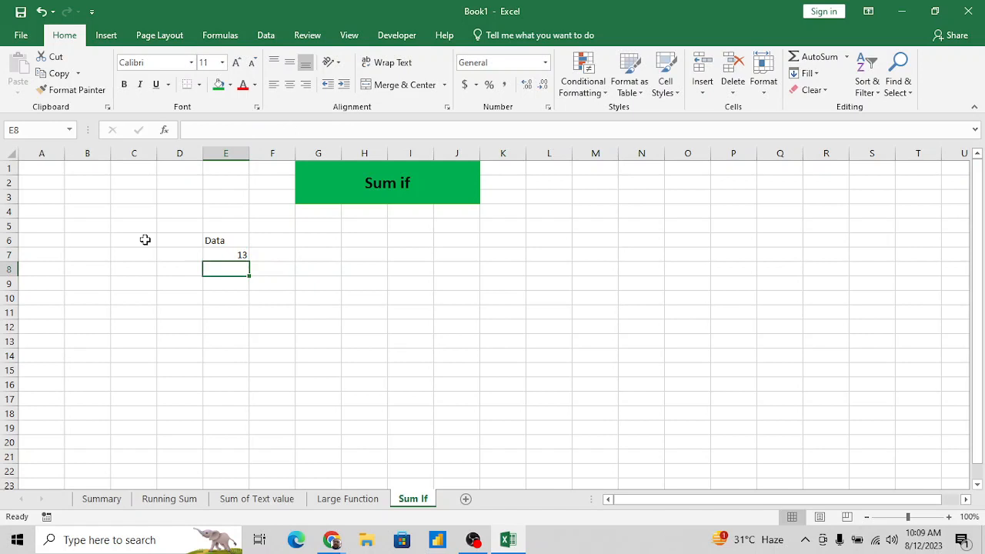
- Fill the RANDBETWEEN formula from E7 down through E20
key("Up")
key("shift+Down")
key("shift+Down")
key("shift+Down")
key("shift+Down")
key("shift+Down")
key("shift+Down")
key("shift+Down")
key("shift+Down")
key("shift+Down")
key("shift+Down")
key("shift+Down")
key("shift+Down")
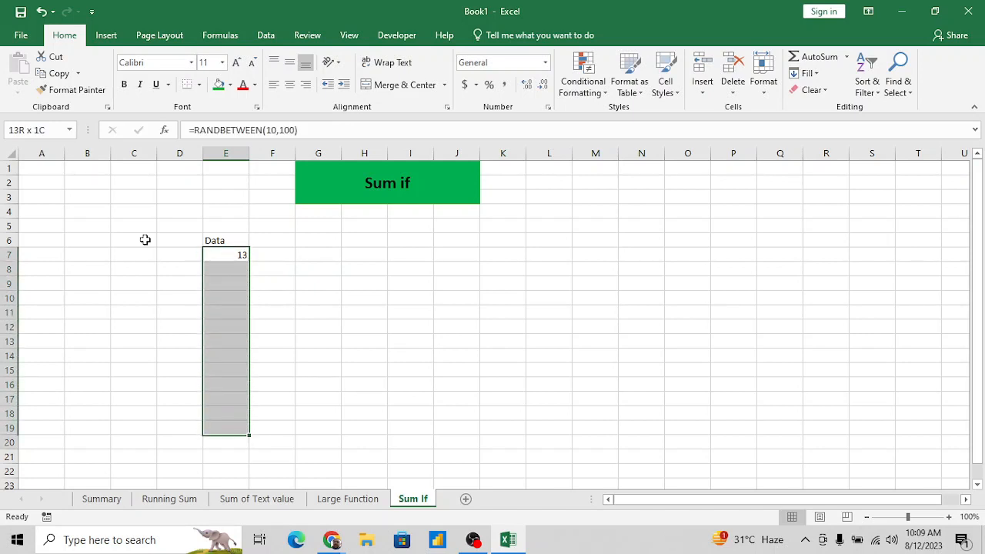
key("shift+Down")
key("ctrl+d")
- Replace the random-number formulas in E7:E20 with their static values
key("ctrl+c")
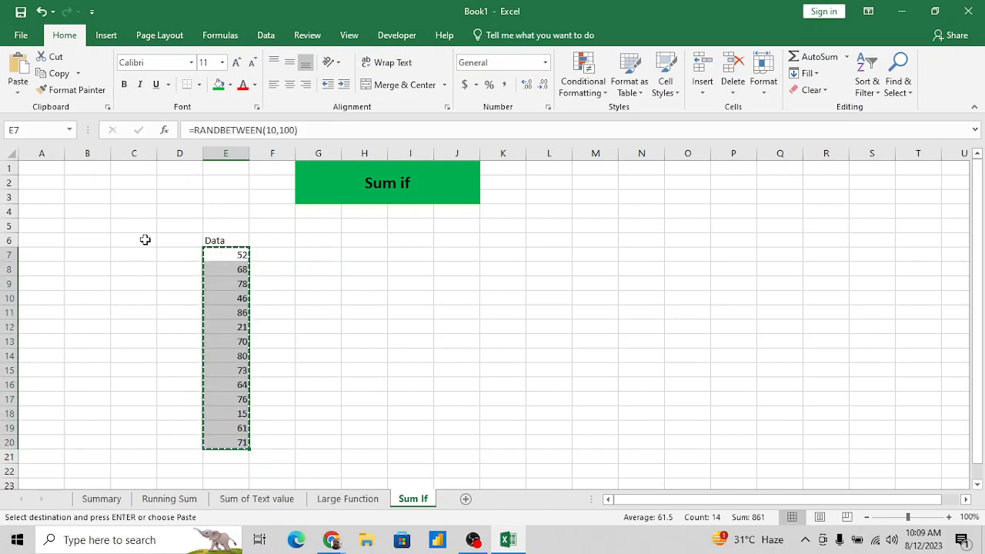
key("ctrl+alt+v")
key("v")
key("Return")
key("Escape")
key("Right")
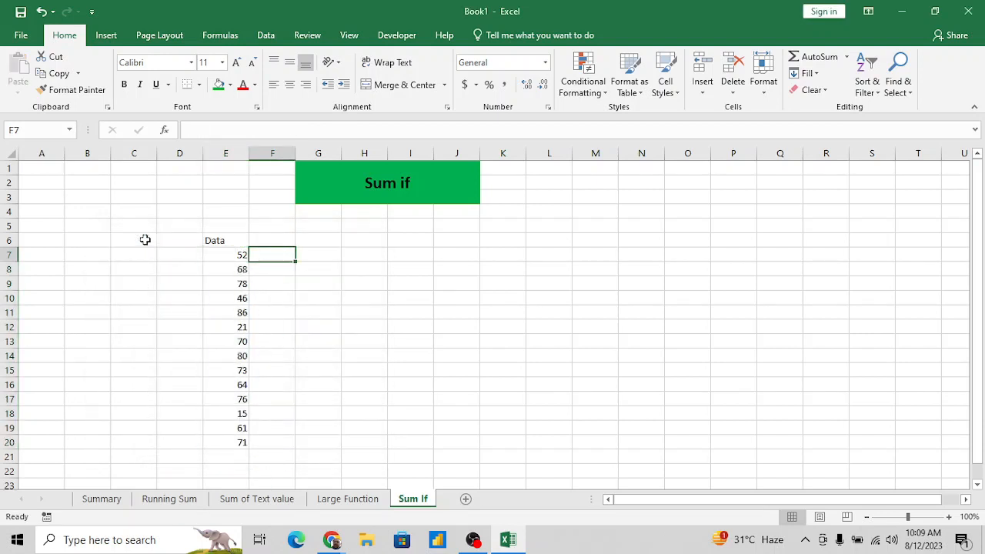
- Enter the label "sum value only <=60" in cell H8
key("Up")
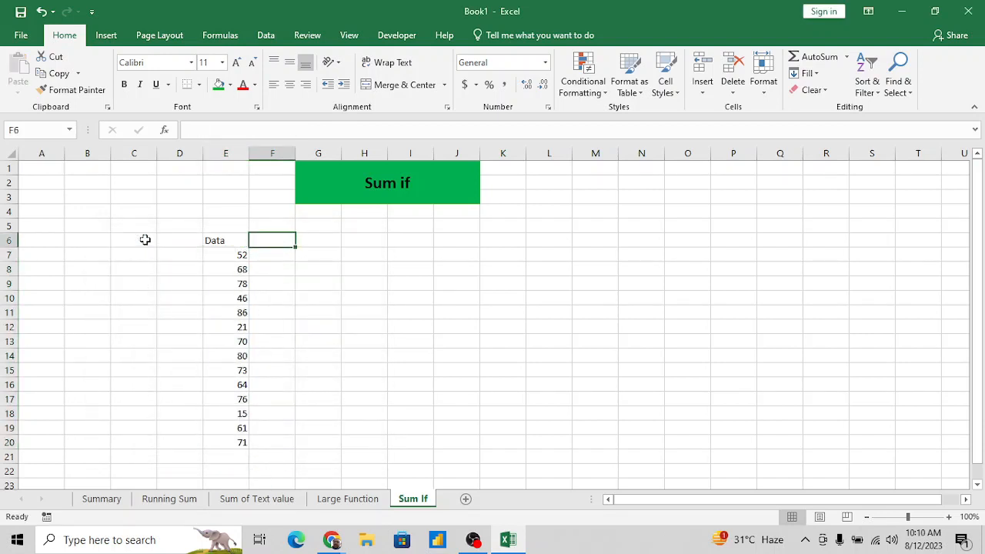
key("Down")
key("Down")
key("Right")
key("Right")
key("Right")
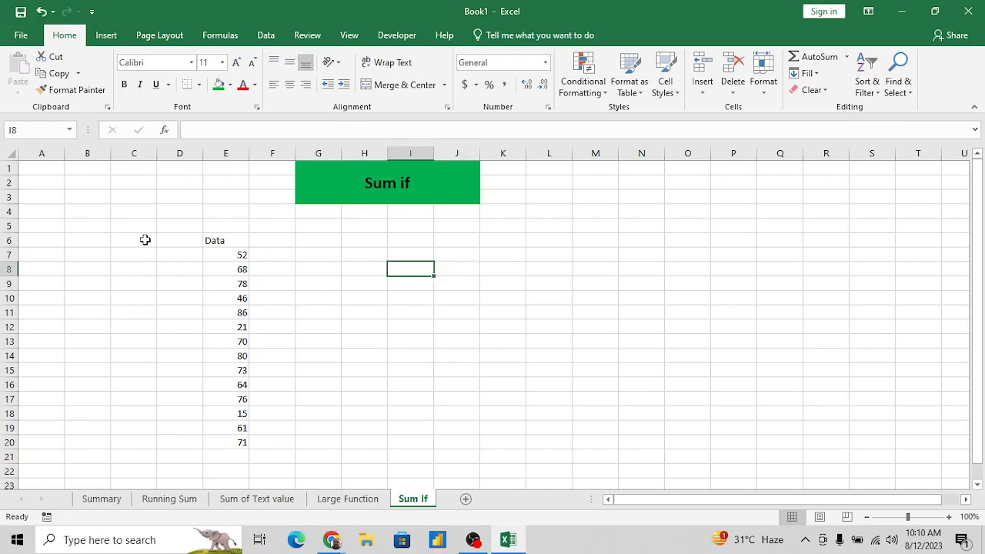
key("Left")
key("Right")
key("Left")
key("Right")
key("Left")
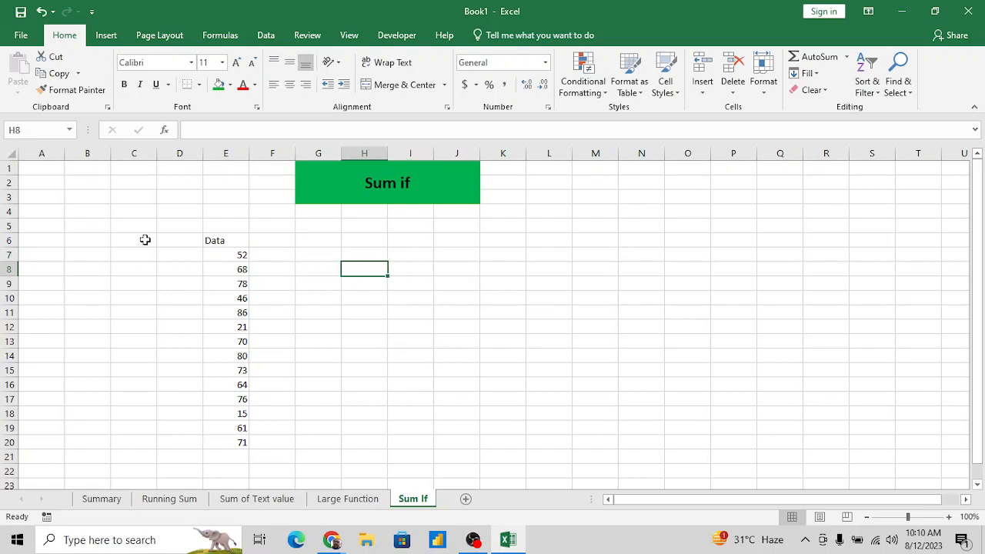
type("sum val")
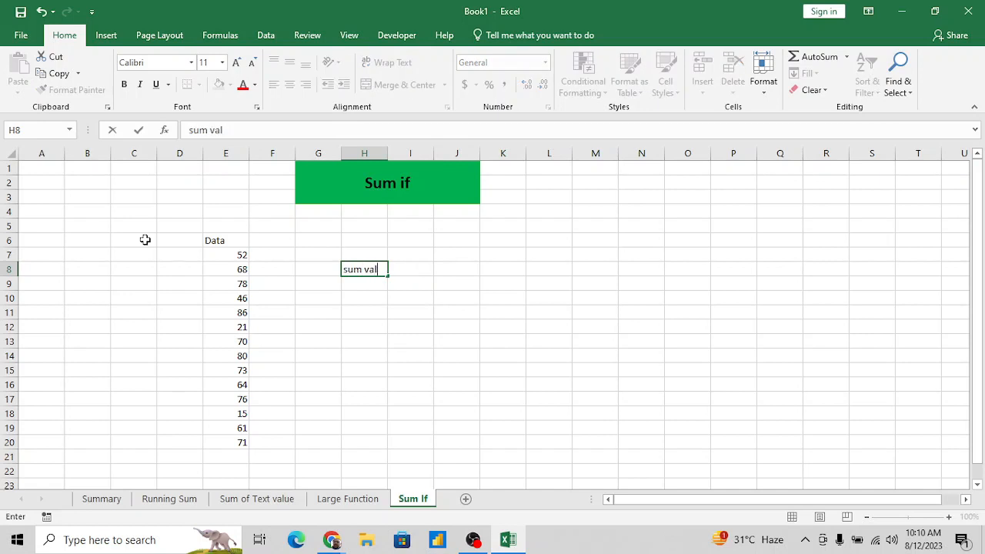
type("yely <=")
type("60")
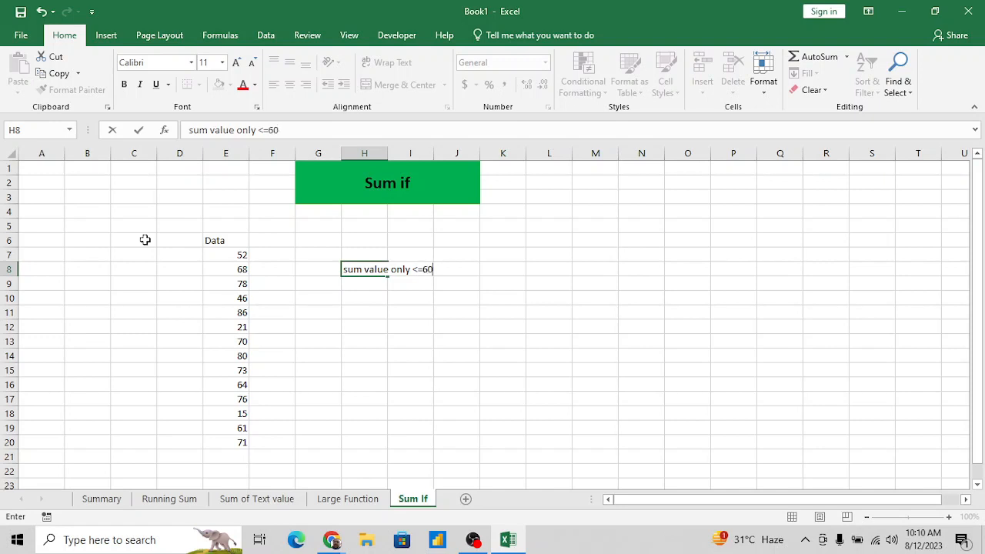
key("Return")
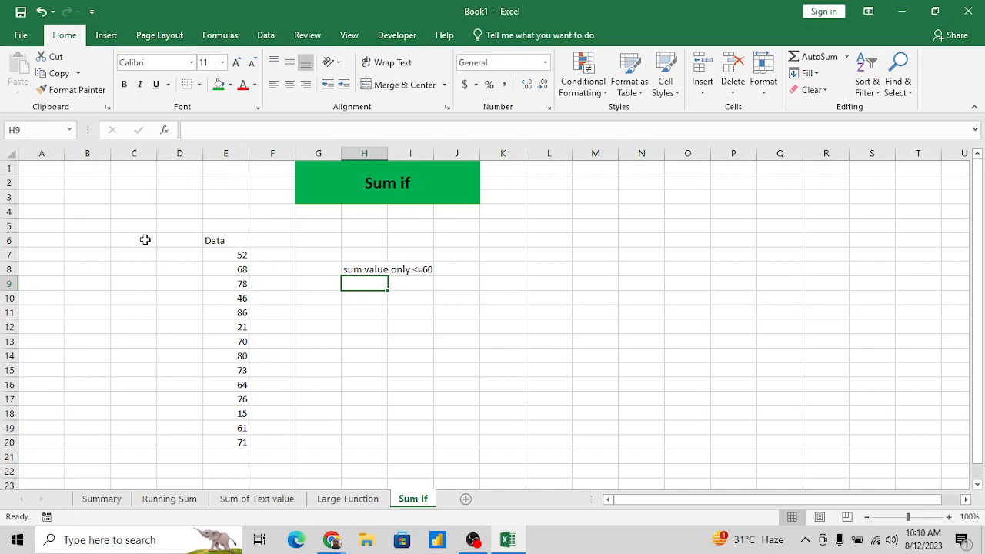
key("Up")
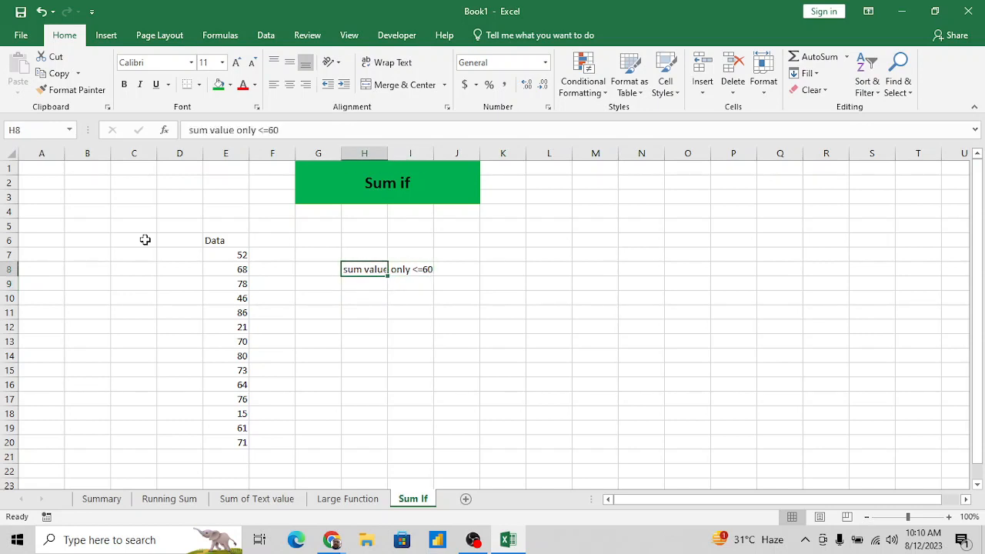
key("Left")
key("Left")
key("Left")
key("Right")
key("Right")
key("Right")
- Add a filter to the Data header in E6 and look through its value list without filtering anything
left_click(240, 245)
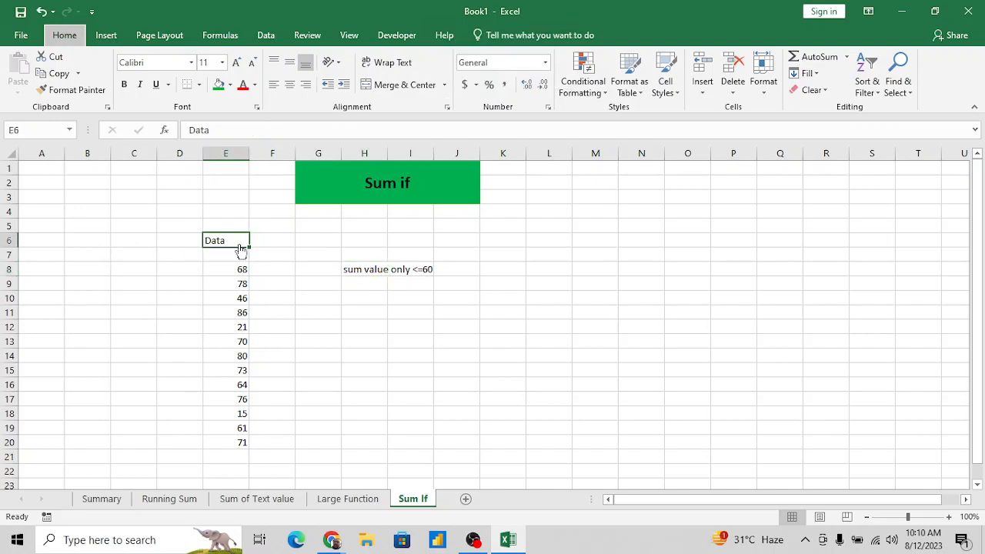
key("ctrl+shift+l")
left_click(242, 240)
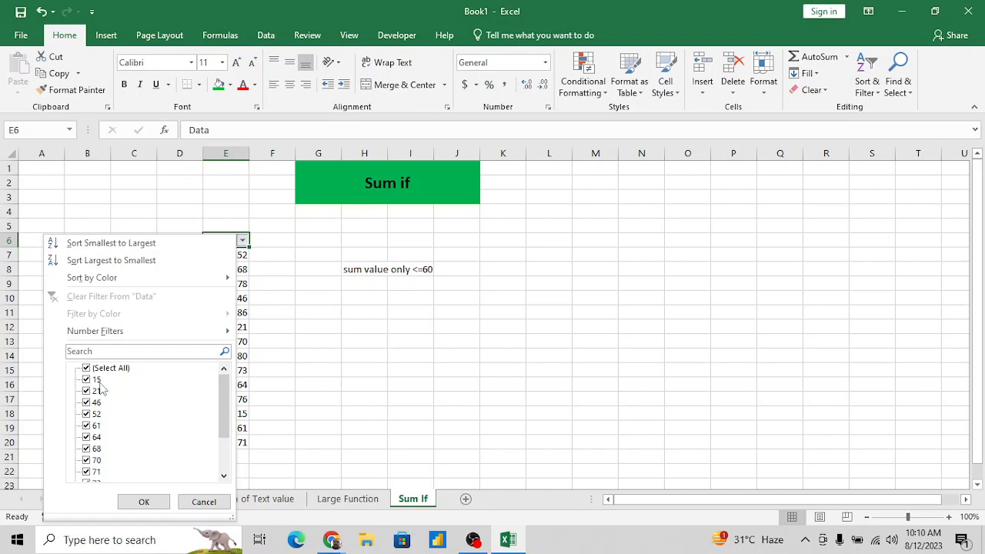
left_click_drag(224, 400, 223, 433)
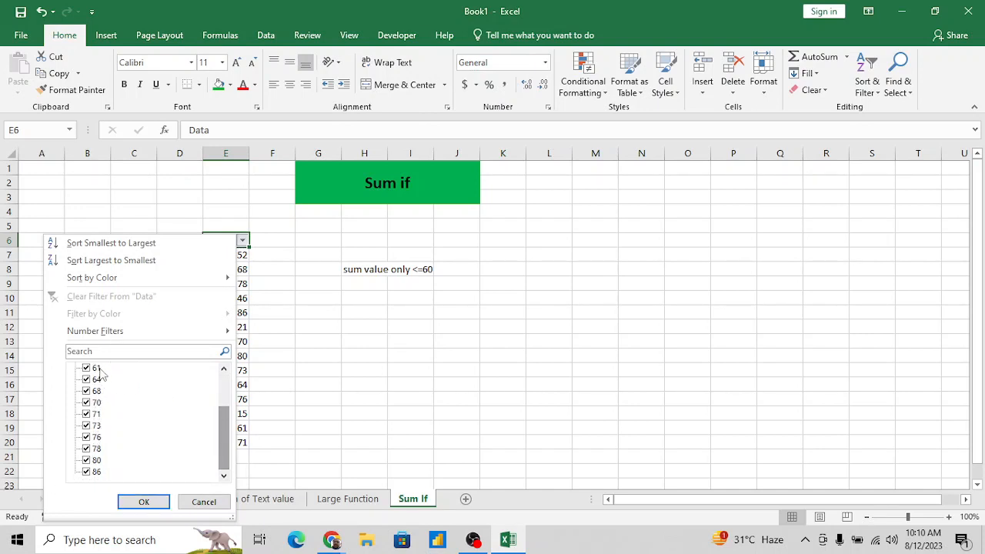
left_click_drag(230, 434, 228, 404)
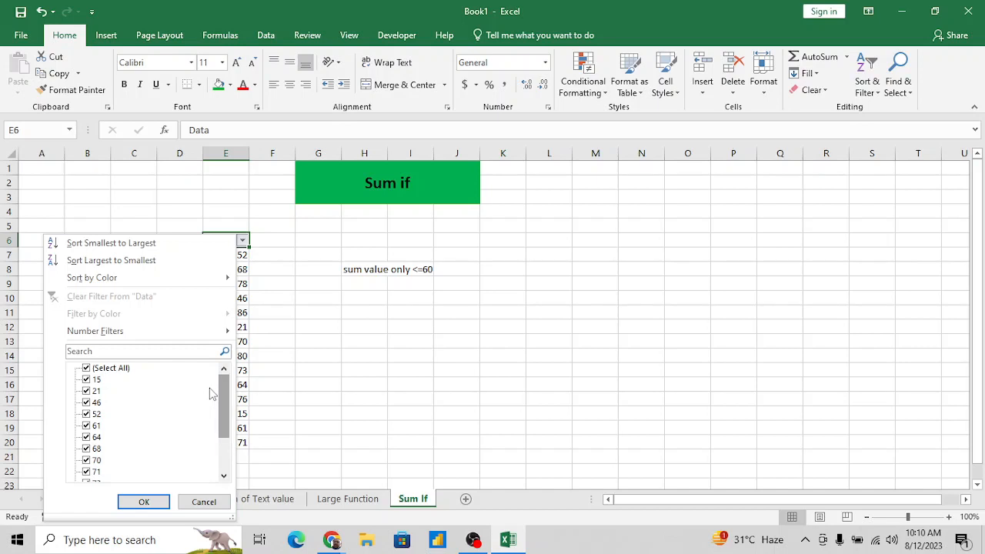
left_click_drag(221, 402, 226, 432)
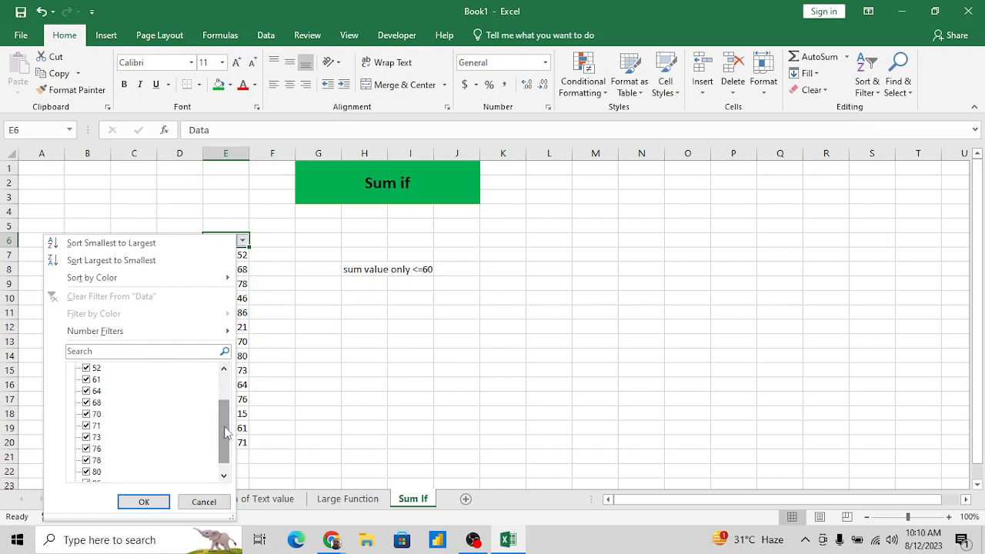
key("Escape")
- Start a SUMIF formula in cell H10 with E7:E20 as its range
left_click(358, 300)
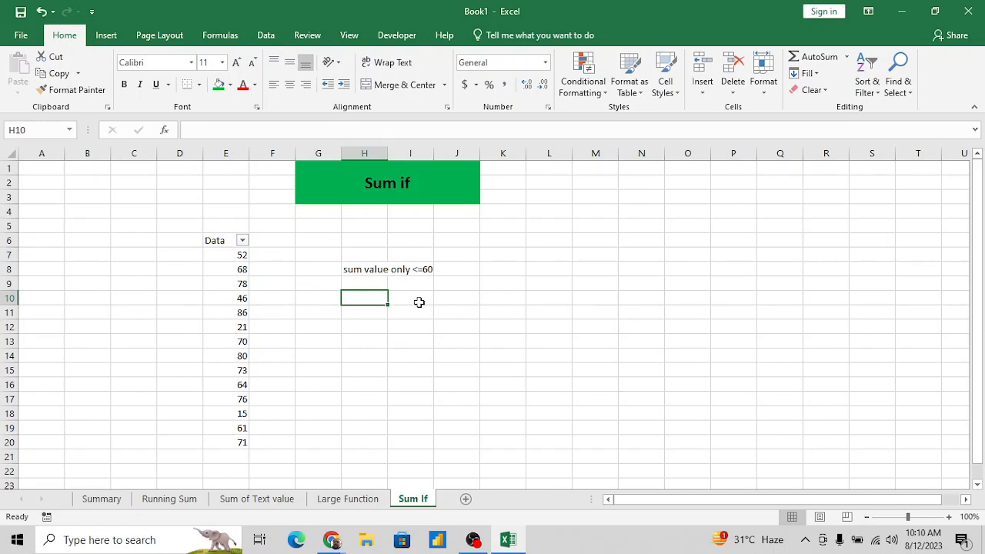
key("Up")
key("Up")
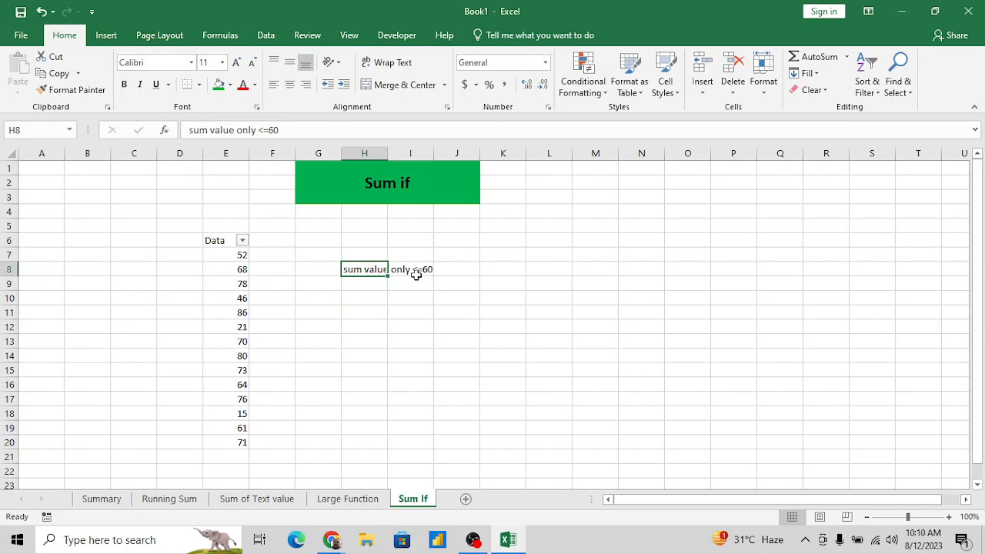
left_click(373, 300)
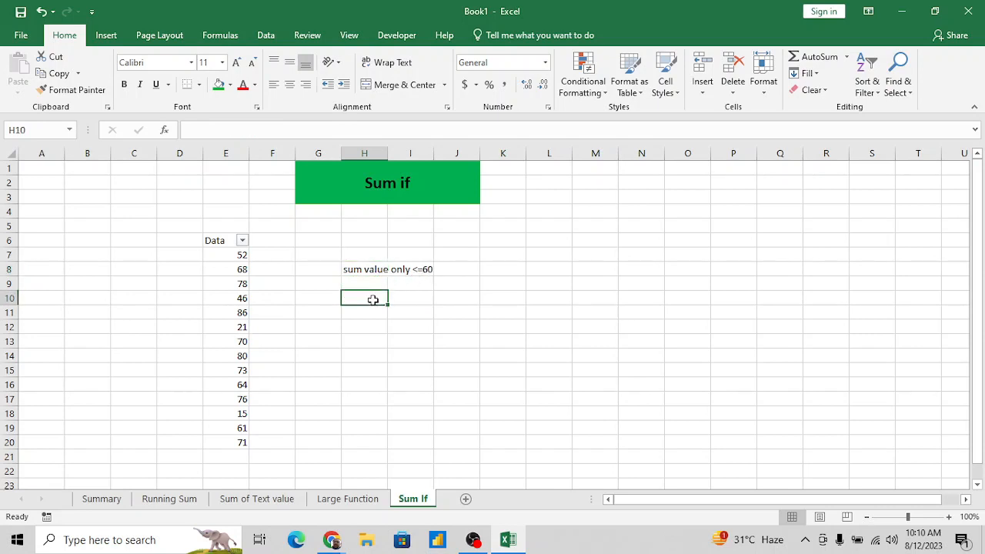
type("=sum")
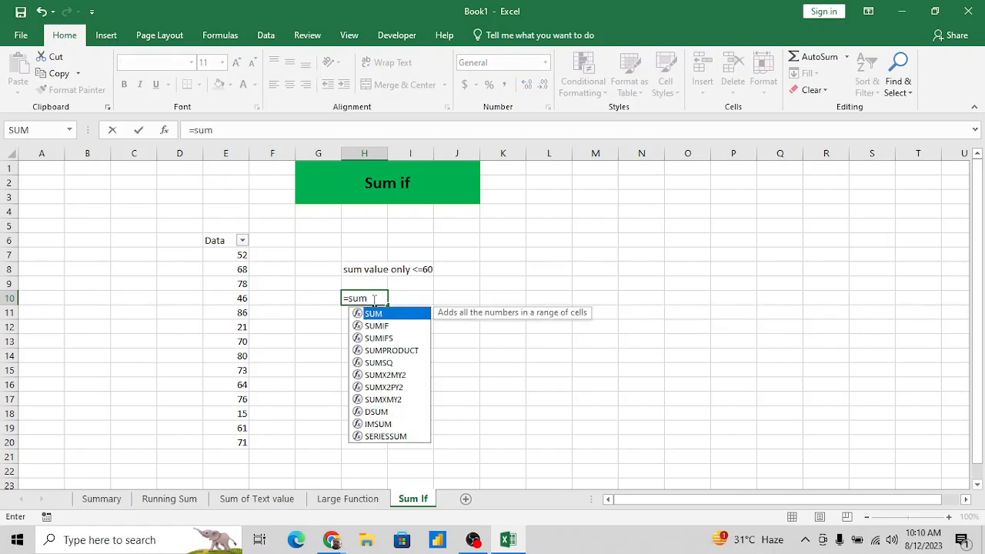
key("Down")
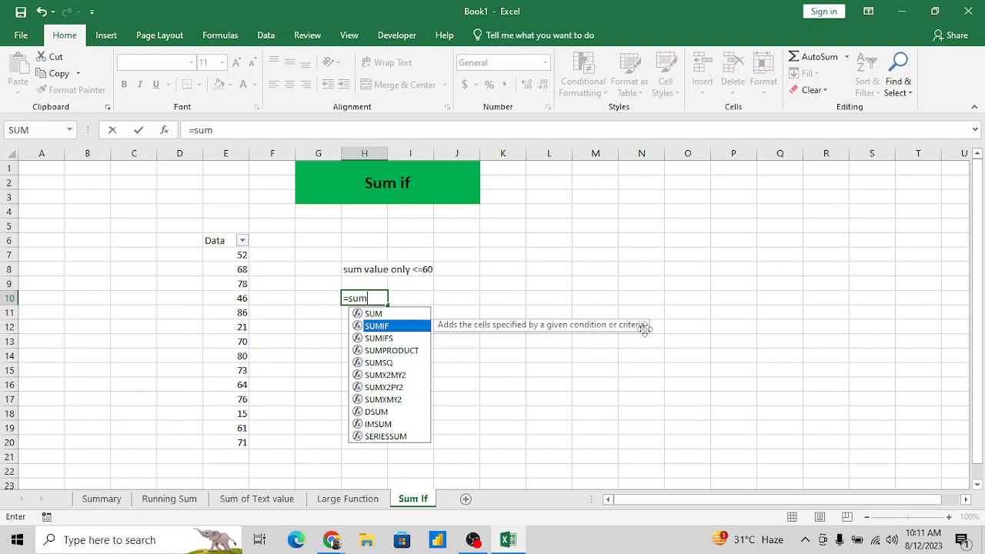
key("Tab")
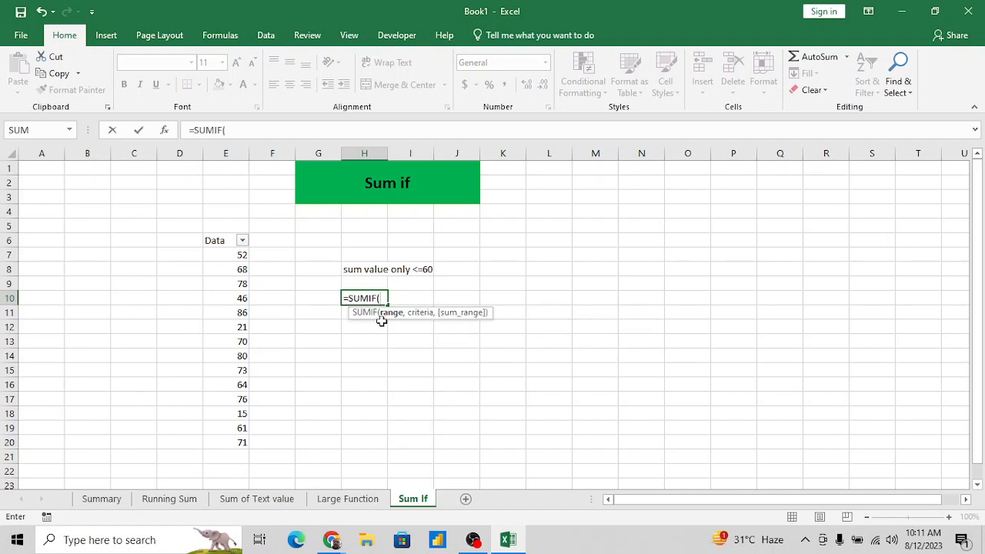
left_click(235, 255)
key("ctrl+shift+Down")
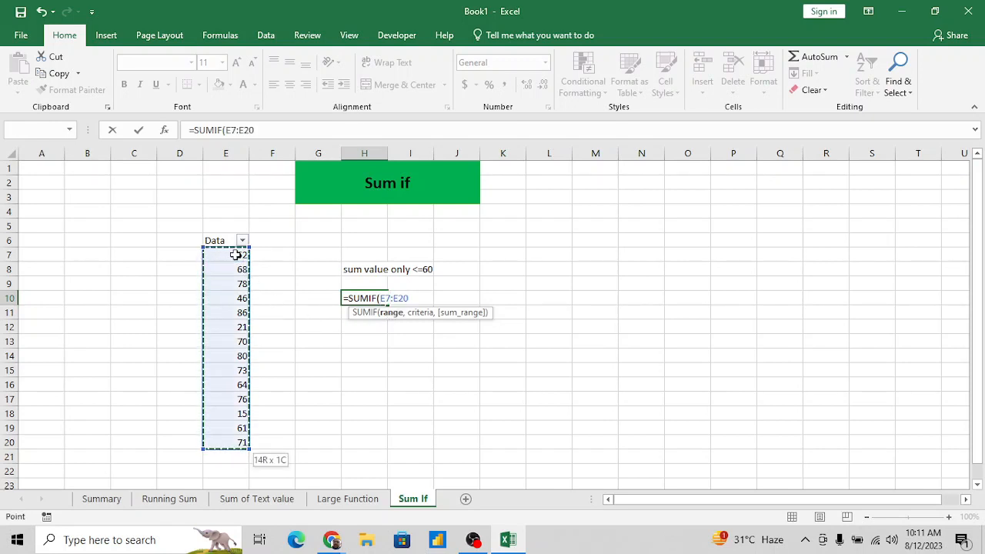
type(",<")
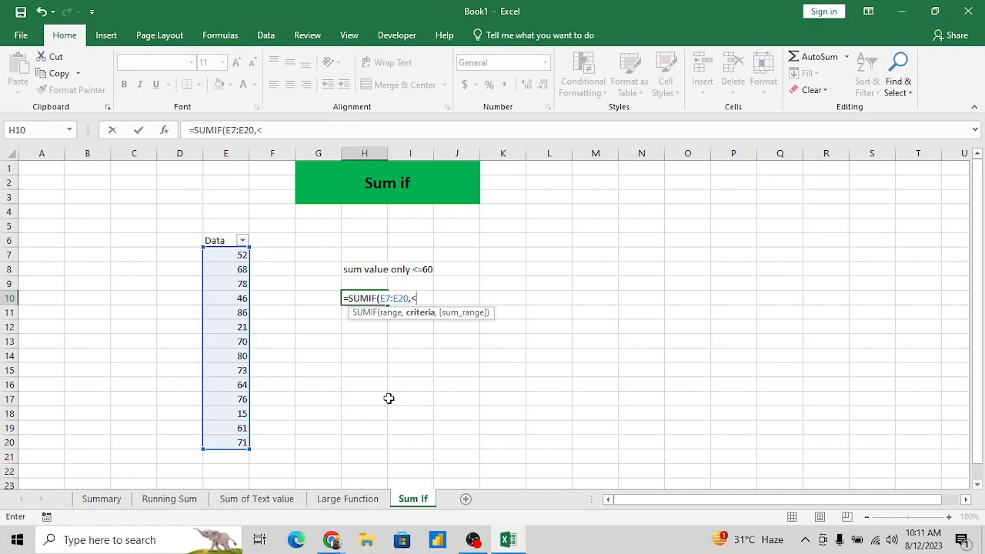
- Complete the SUMIF formula in H10 with the quoted criterion "<=60"
type("=60")
key("Return")
key("Return")
type("\"<=60")
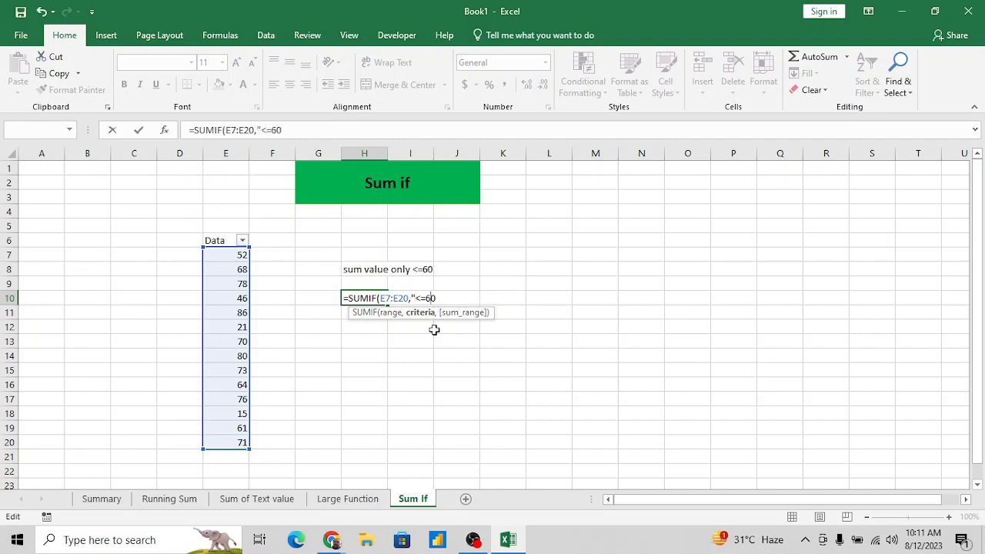
type("\"")
key("Return")
key("Up")
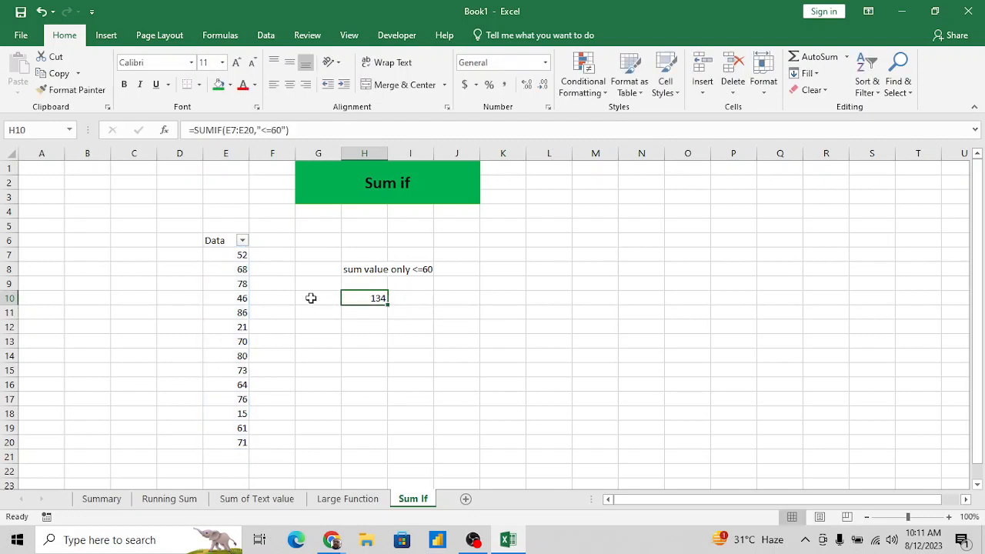
- Sort the Data column E6:E20 from smallest to largest and check the sum of E7:E10
left_click(240, 256)
key("Up")
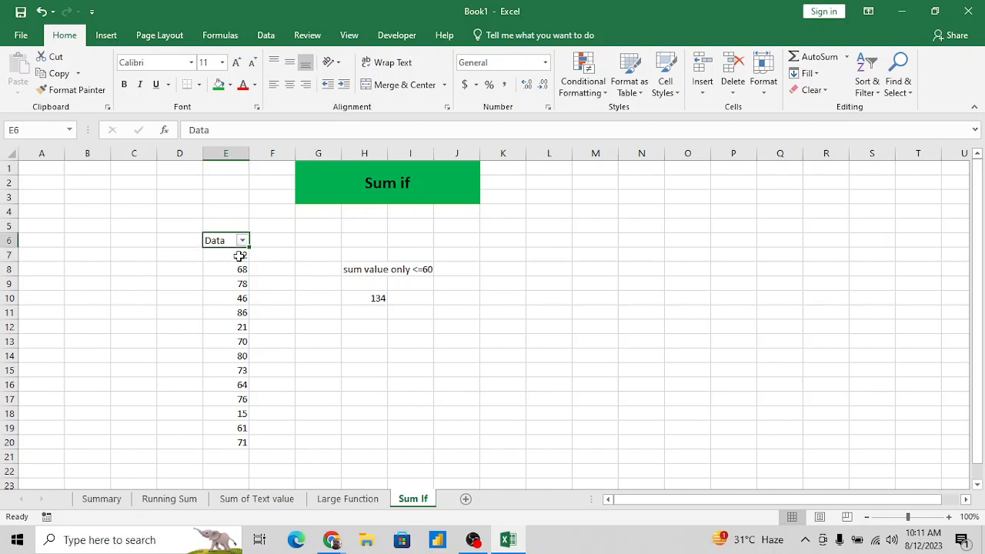
key("ctrl+shift+Down")
key("ctrl+c")
key("Right")
key("Right")
key("Left")
key("Left")
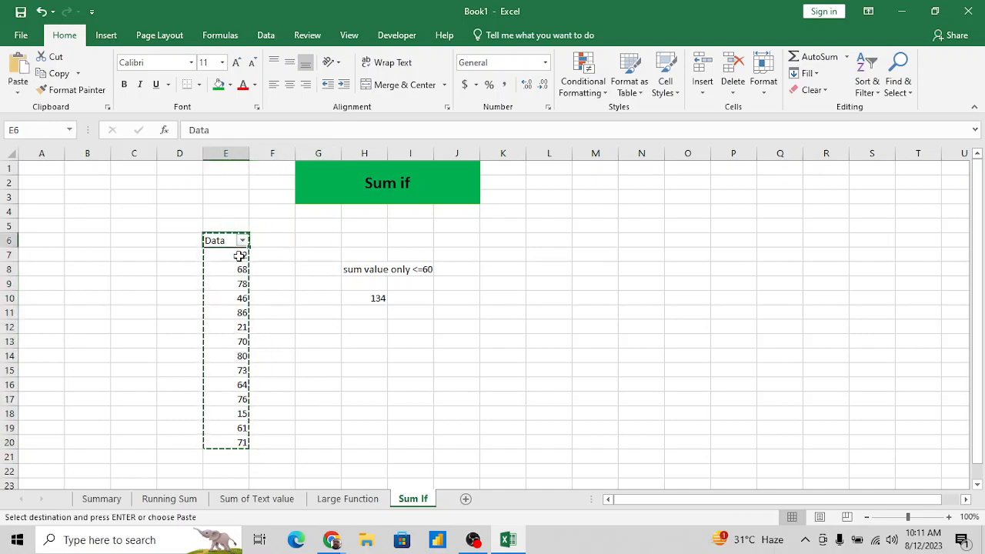
key("Escape")
key("ctrl+shift+Down")
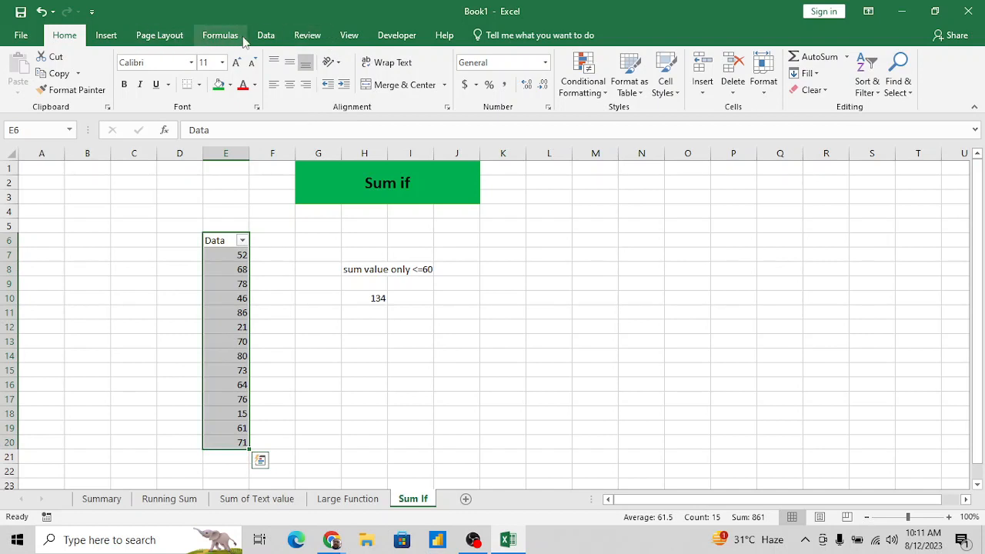
left_click(279, 36)
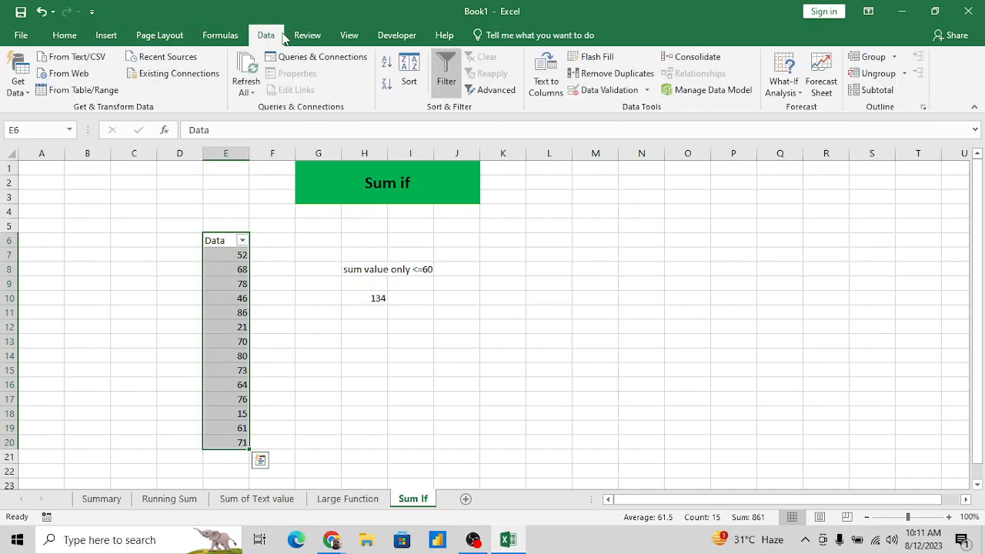
left_click(386, 63)
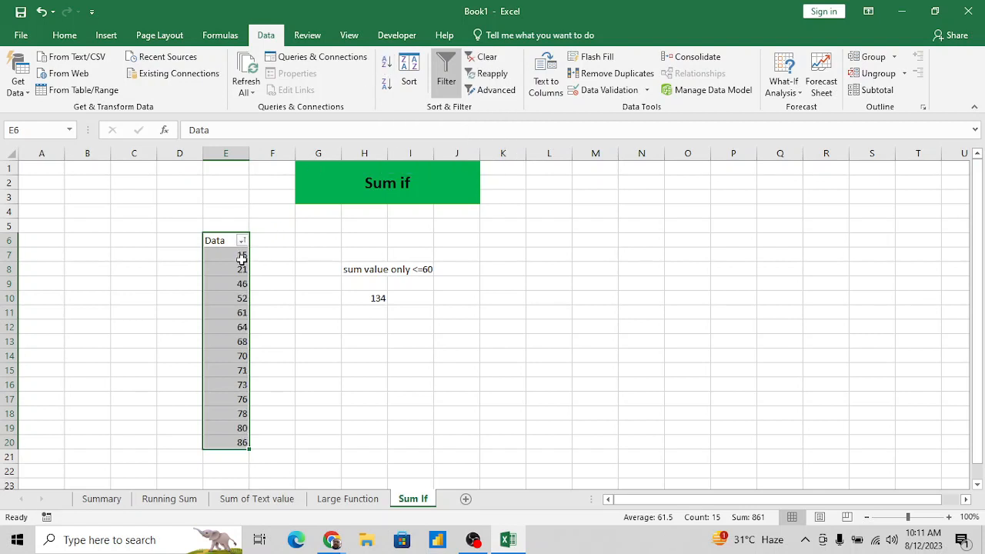
left_click_drag(242, 255, 242, 298)
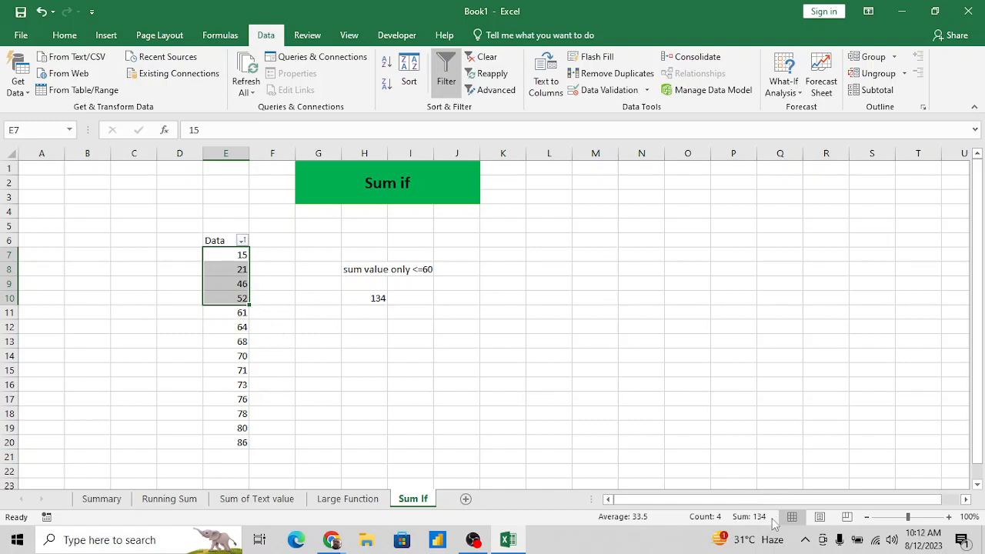
- Change the SUMIF criterion in H10 to "<=70"
left_click(378, 300)
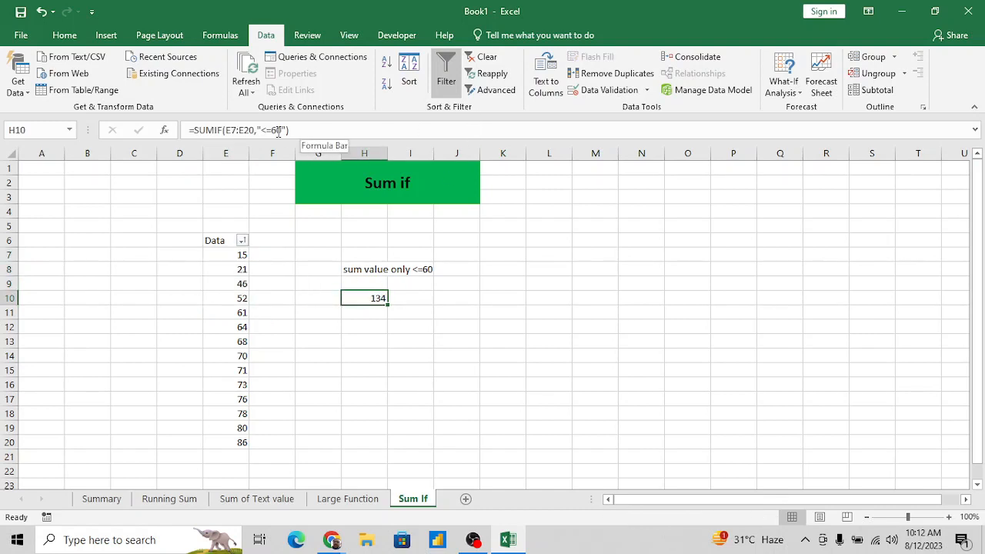
left_click(279, 133)
key("BackSpace")
type("7")
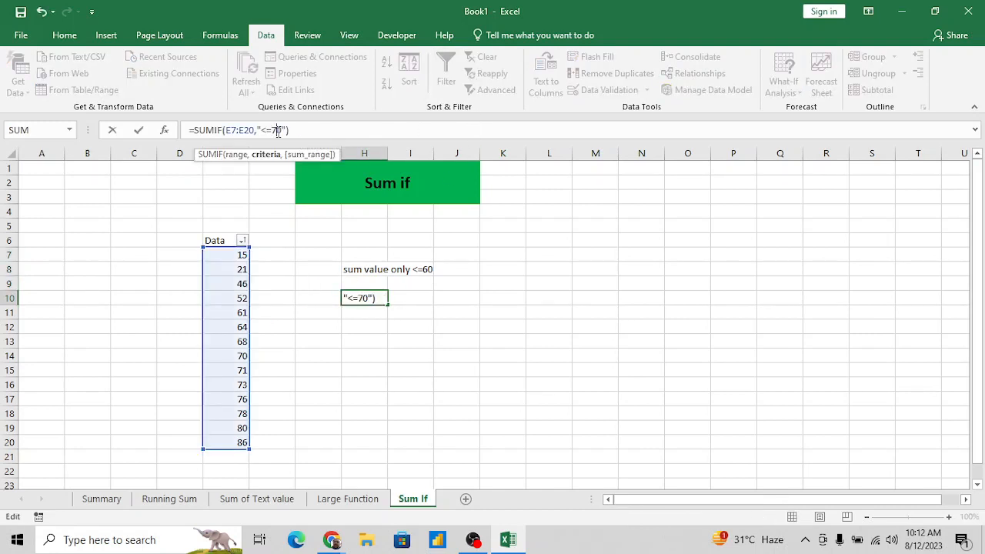
key("Return")
- Check the sum of the values up to 70 in E7:E14 against the SUMIF result in H10
key("Left")
key("Left")
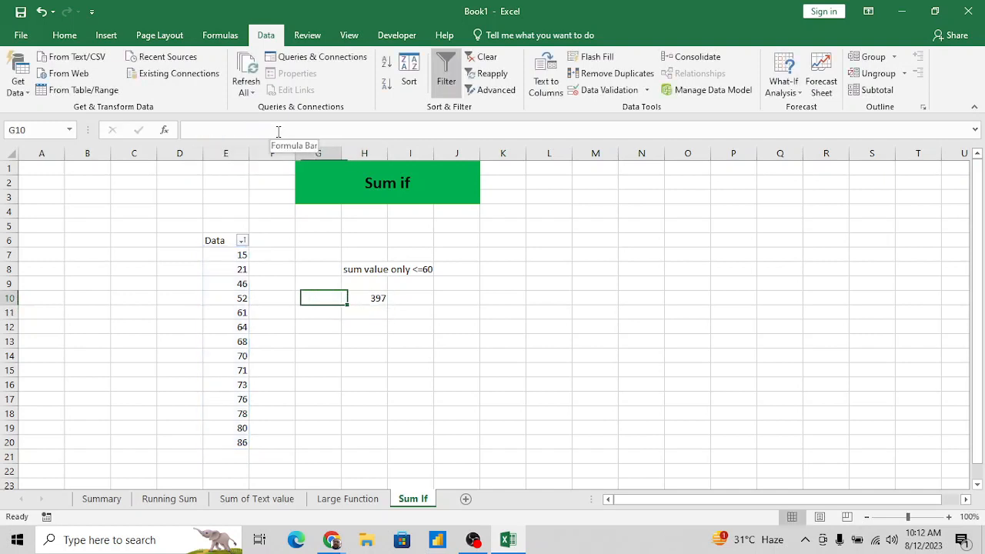
key("Down")
key("Down")
key("Down")
key("Left")
key("shift+Up")
key("shift+Up")
key("shift+Up")
key("shift+Up")
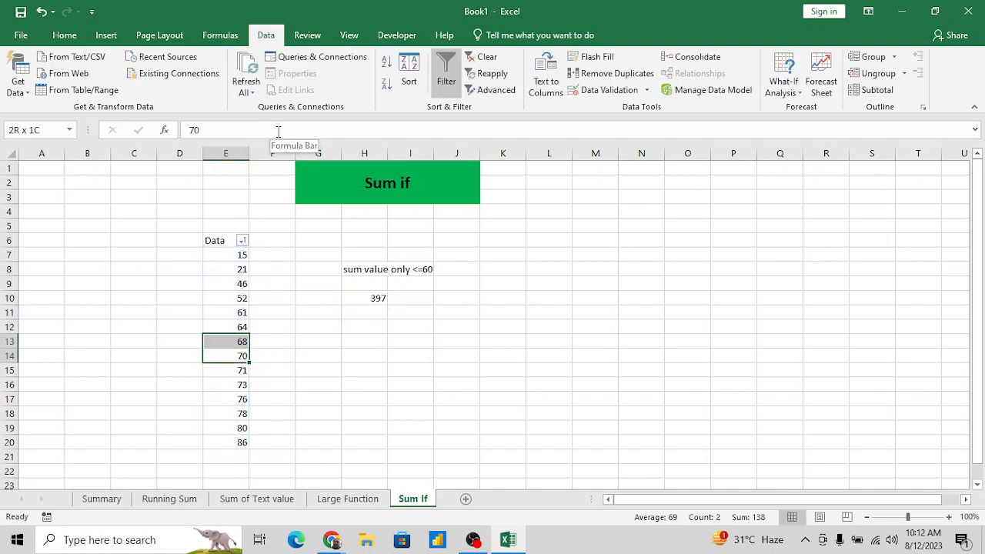
key("shift+Up")
key("shift+Up")
key("shift+Up")
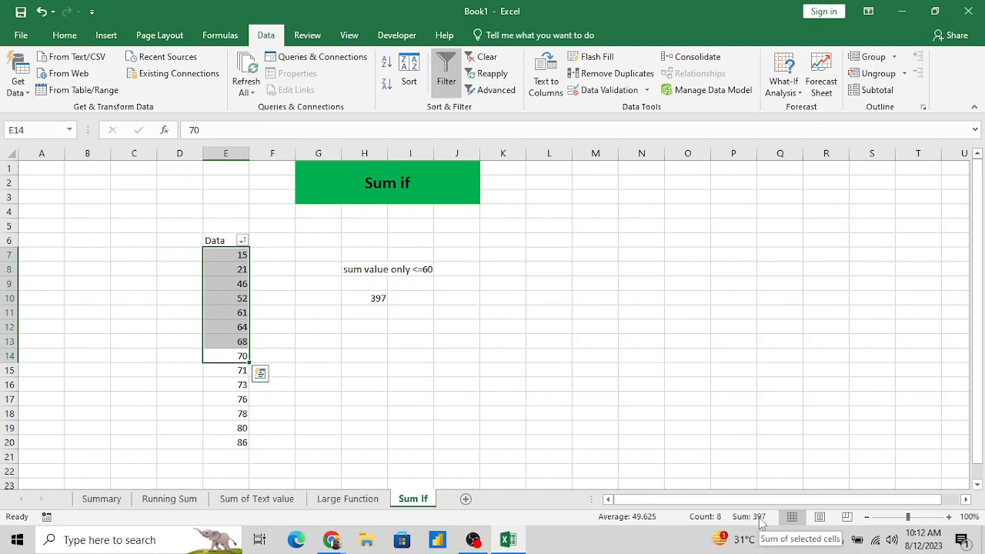
left_click(381, 302)
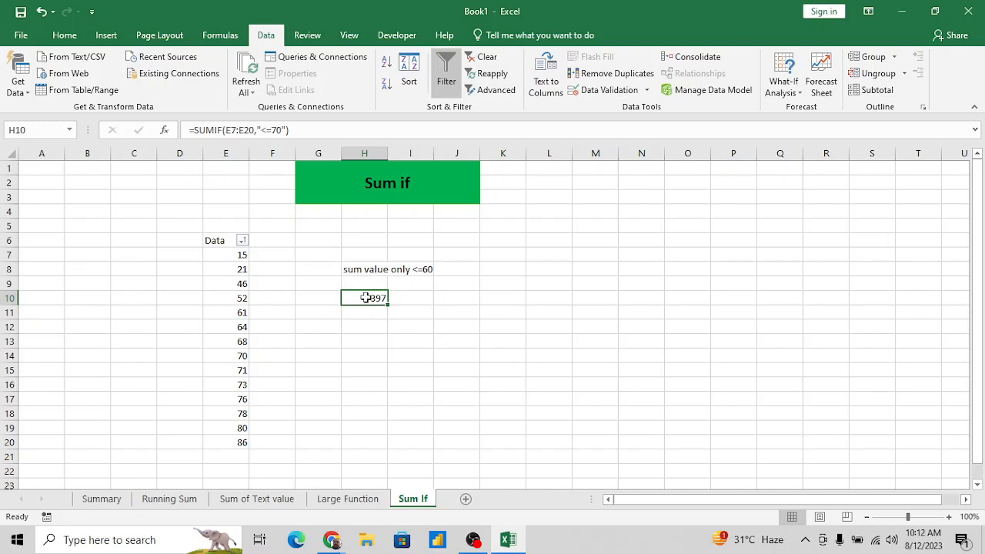
left_click(403, 324)
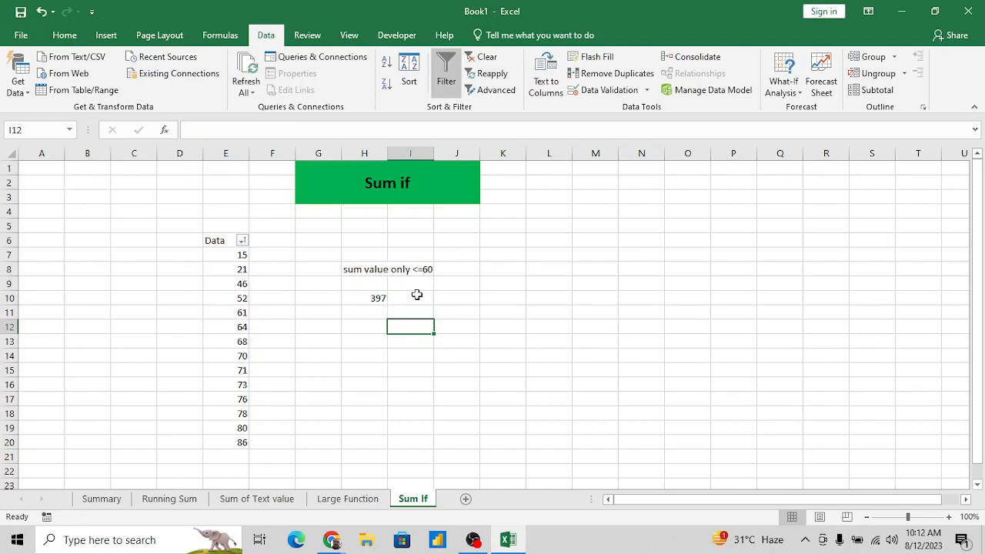
- Enter the operator <= in J10 and the value 50 beside it in K10
left_click(471, 310)
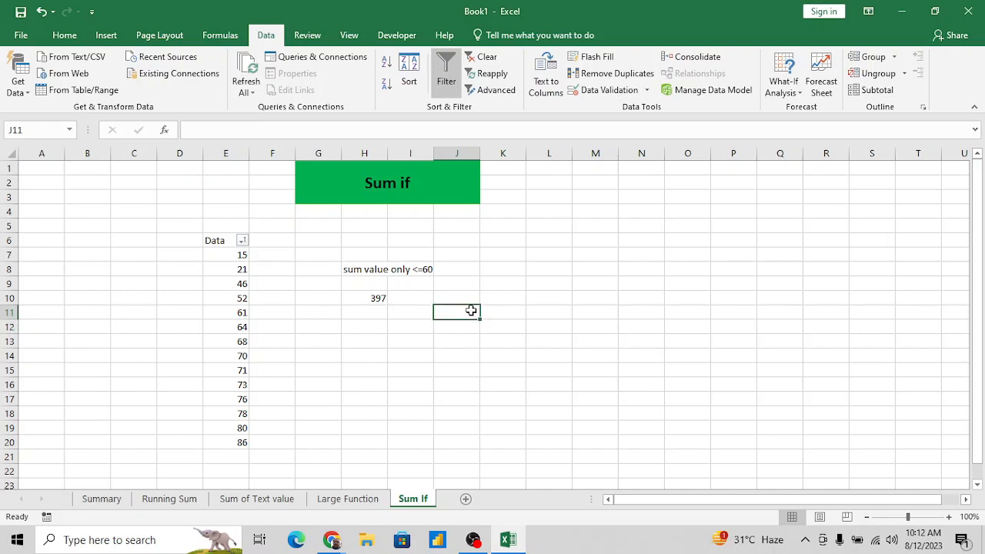
key("Up")
type("<")
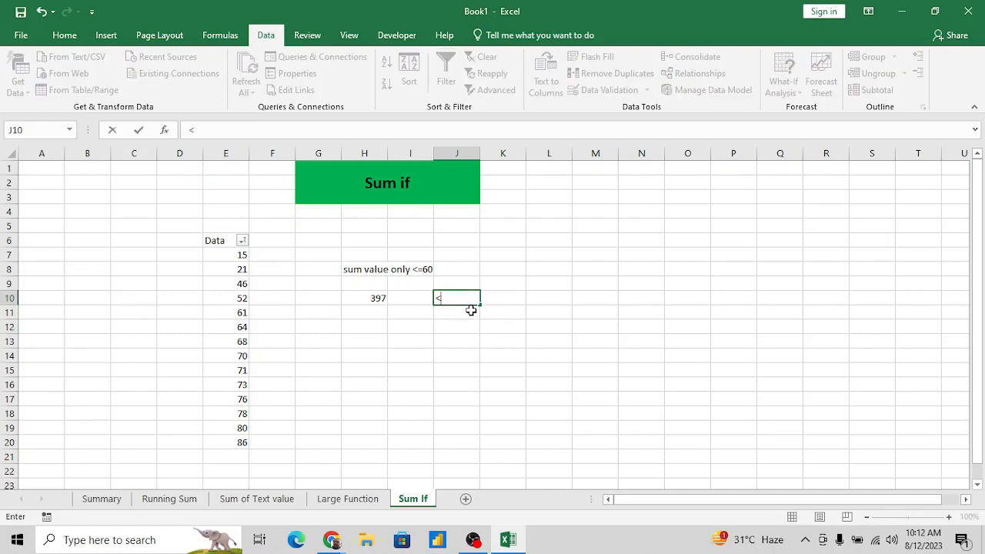
key("Tab")
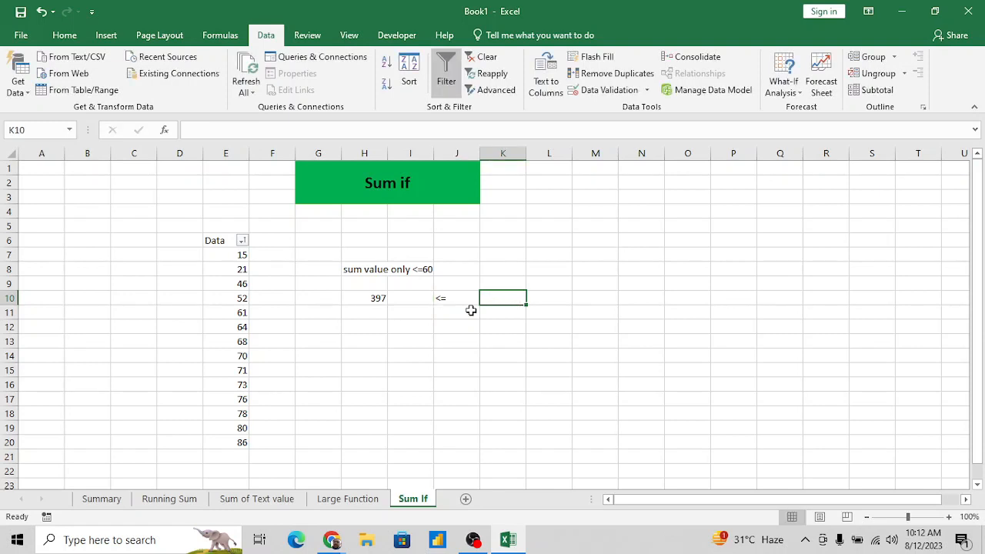
type("50")
key("Return")
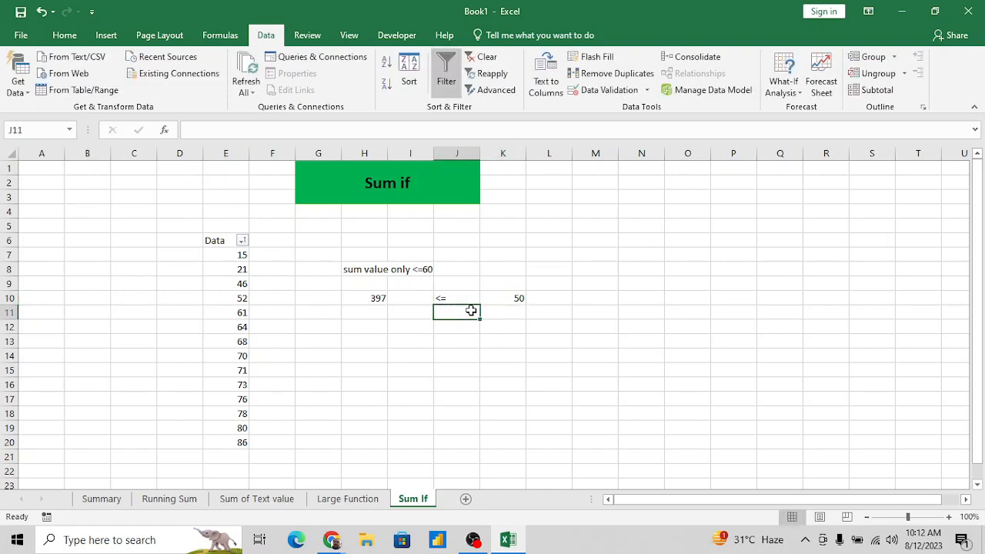
- Continue the list of limits below K10 with 60, 70 and 80 in K11:K13
type("6")
key("Escape")
key("Right")
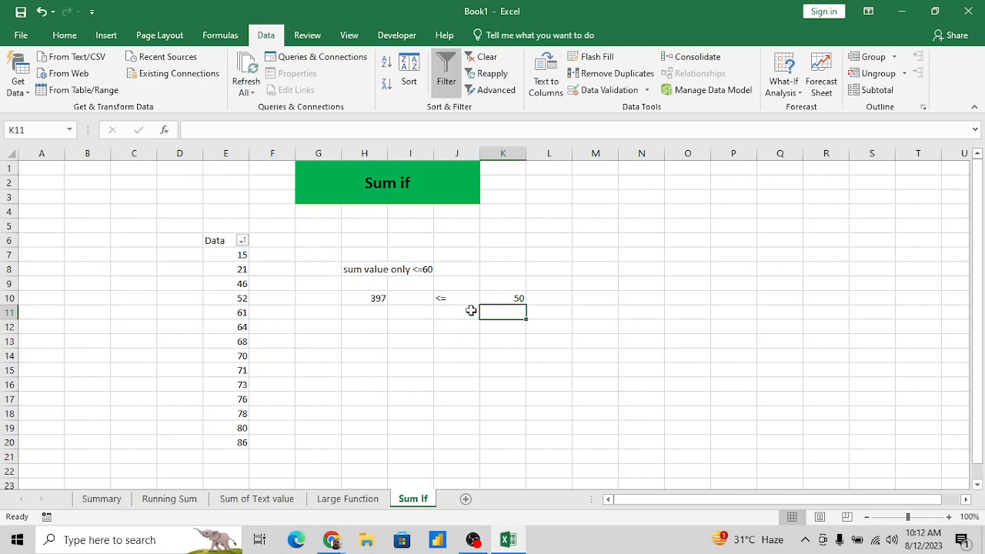
type("60")
key("Return")
type("70")
key("Return")
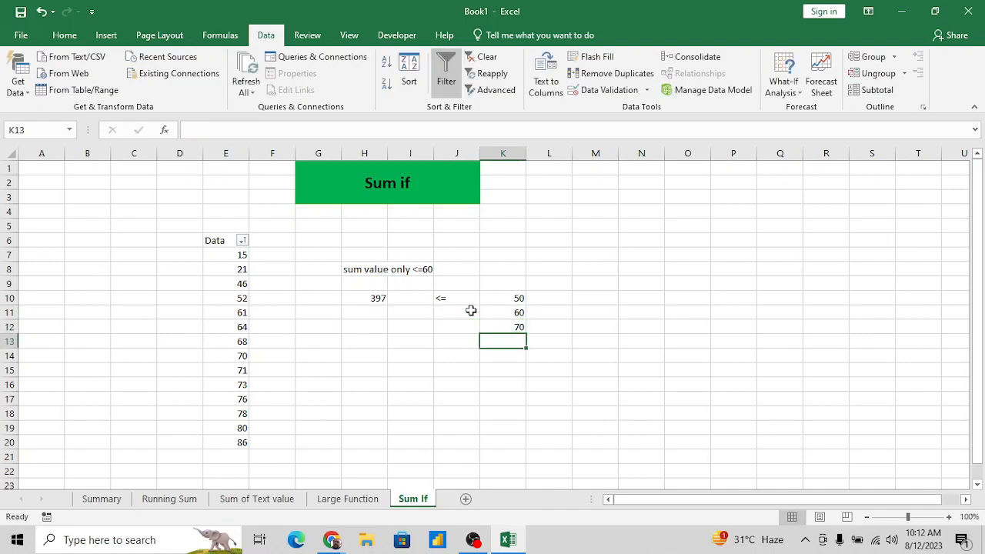
type("80")
key("Return")
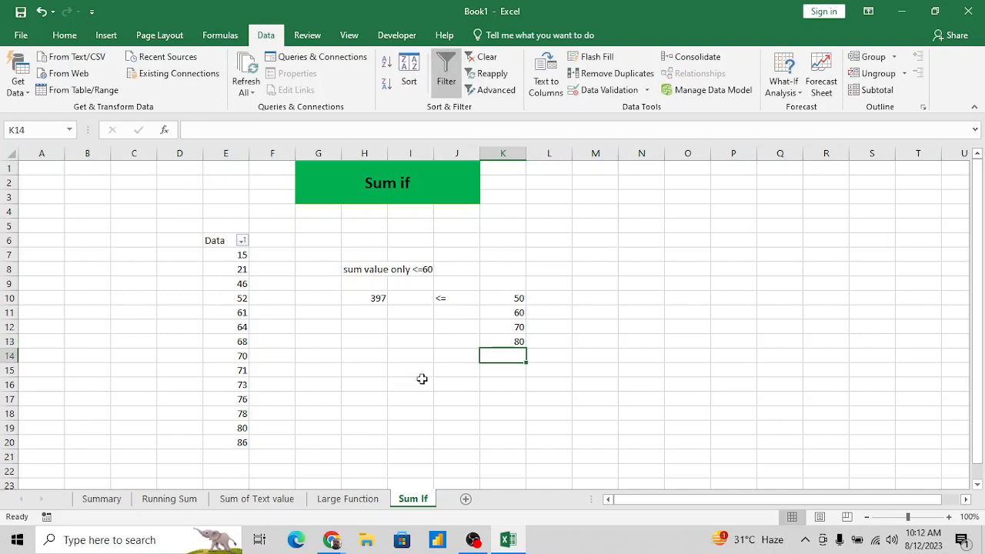
- Add the headings "Criteria" in K9 and "Sum" in L9
left_click(517, 283)
type("C")
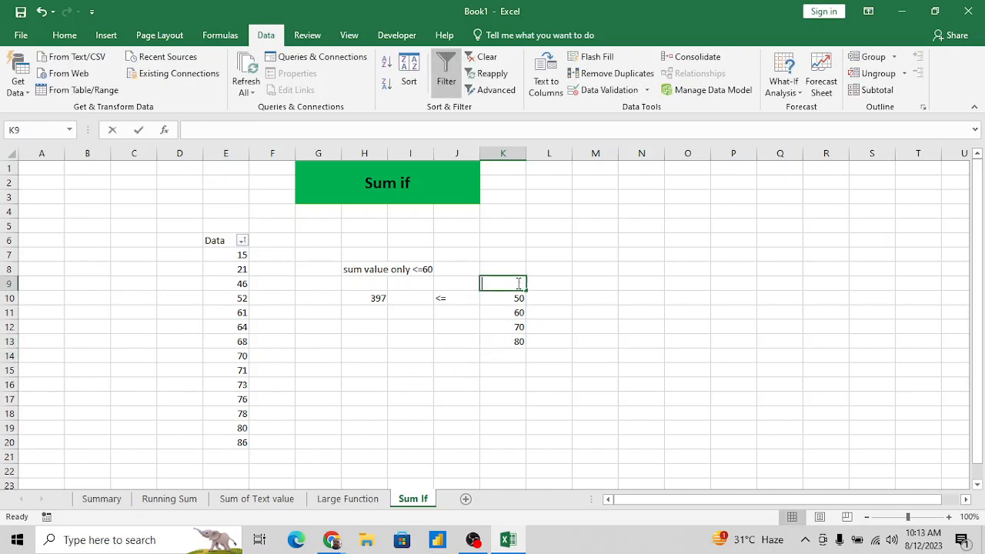
type("riteri")
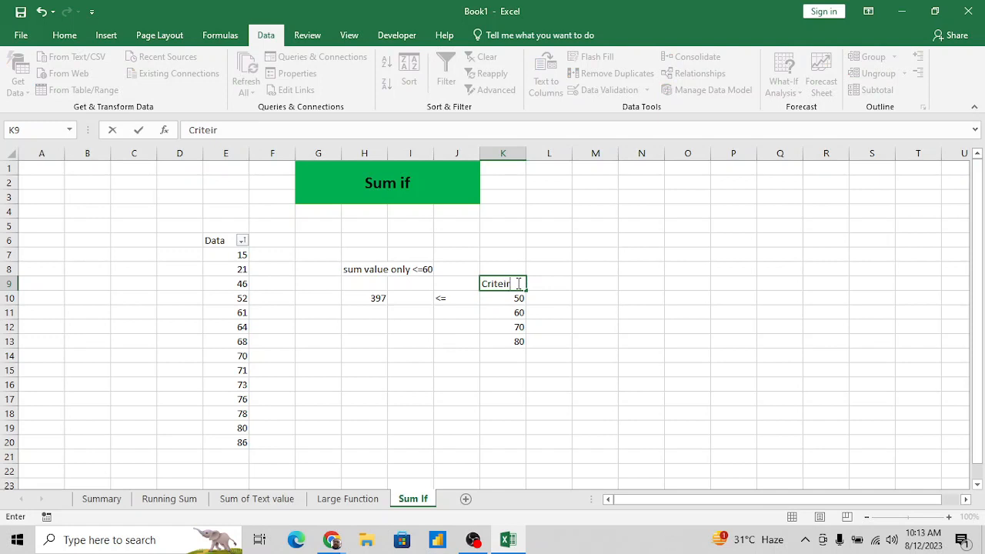
key("BackSpace")
key("BackSpace")
type("ria")
key("Tab")
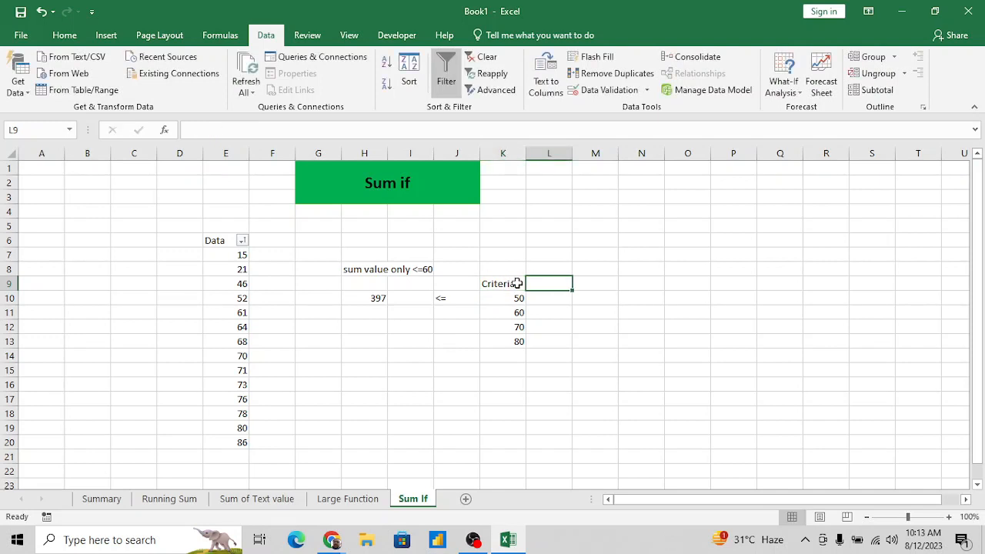
type("Sum")
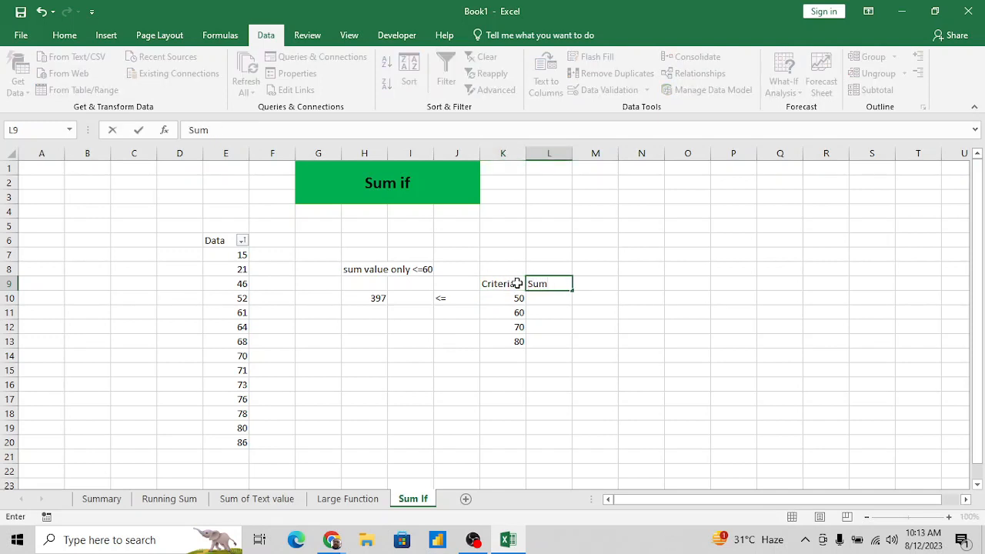
key("Return")
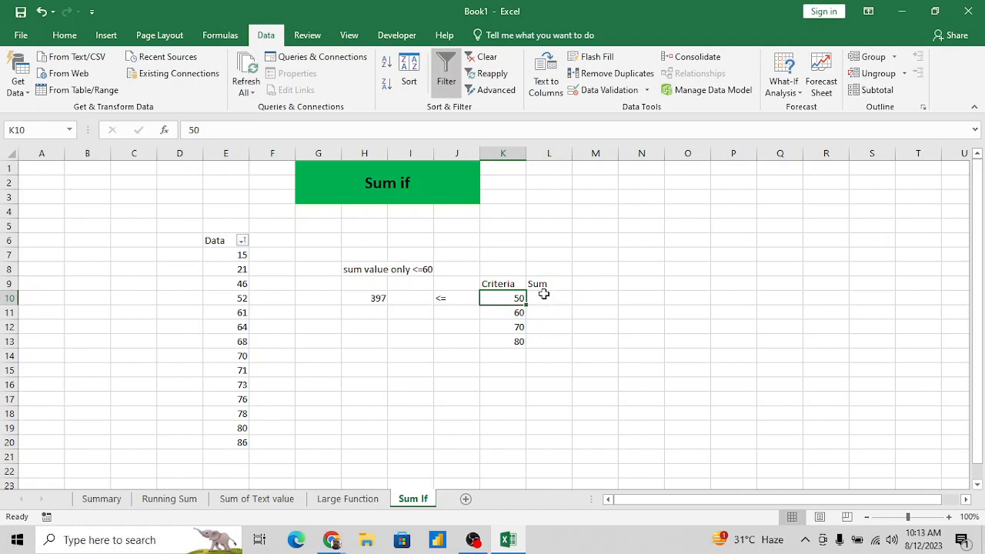
- Make the Criteria and Sum headings in K9:L9 bold
left_click(506, 283)
key("shift+Right")
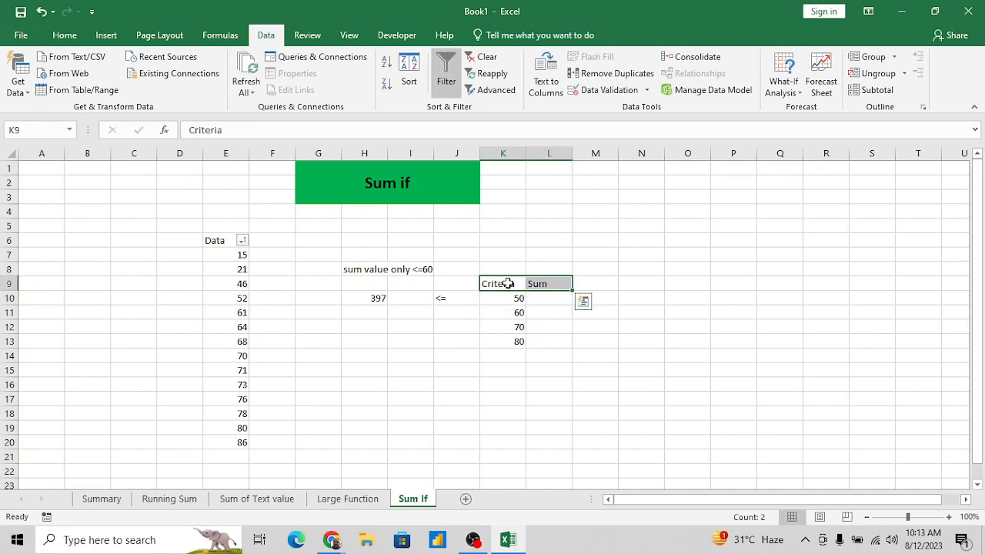
key("ctrl+b")
- Review the operator in J10 and the criteria values in K10:K13
key("Down")
key("Down")
key("Left")
key("Up")
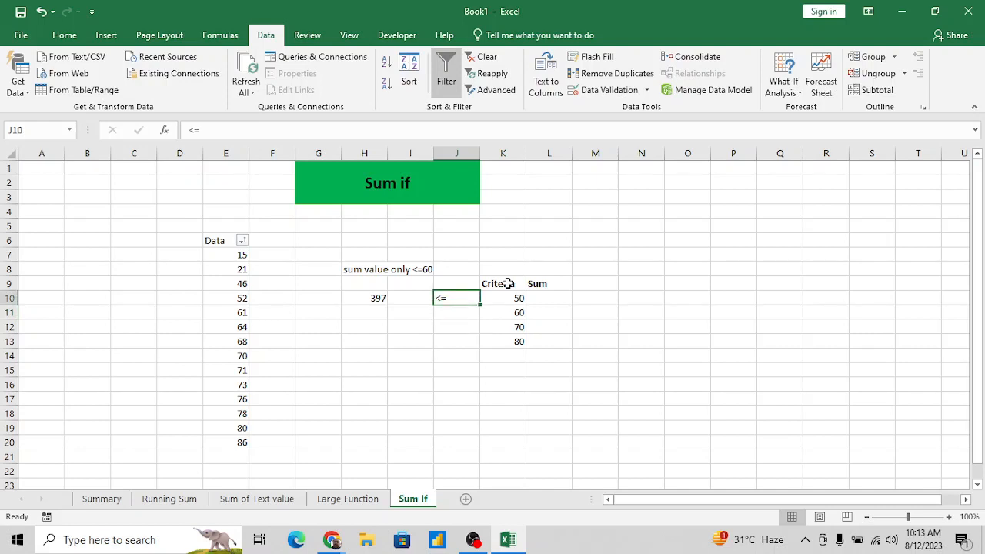
key("Right")
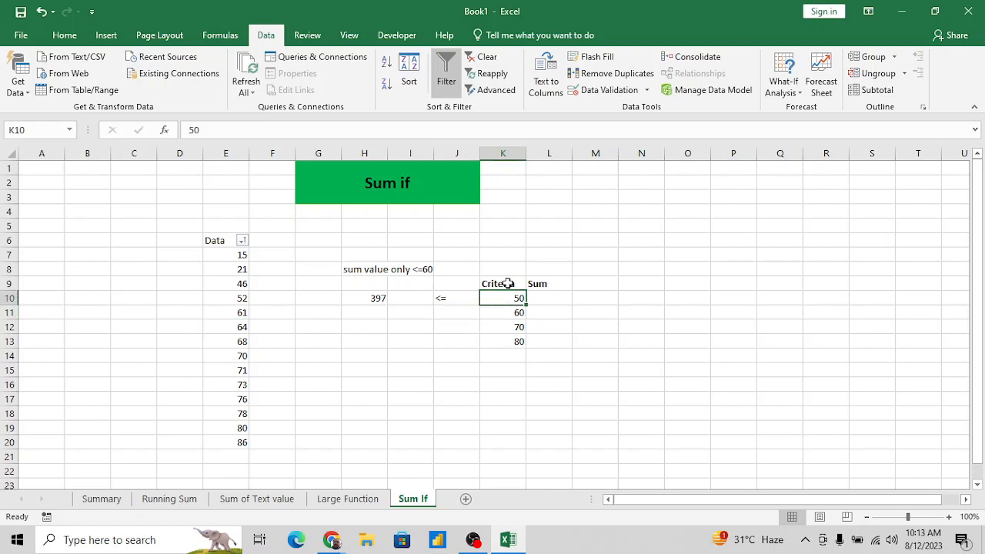
key("Right")
key("Right")
key("Left")
key("Left")
key("Right")
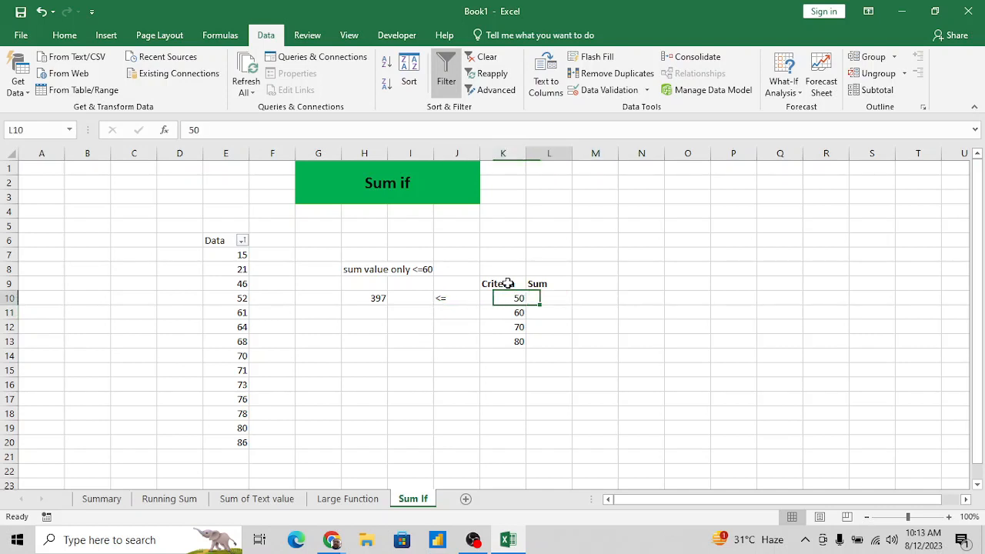
key("Left")
key("shift+Down")
key("shift+Down")
key("shift+Down")
- Start a SUMIF formula in L10 with the range E7:E20 and the quoted operator "<=" as the beginning of the criterion
key("Right")
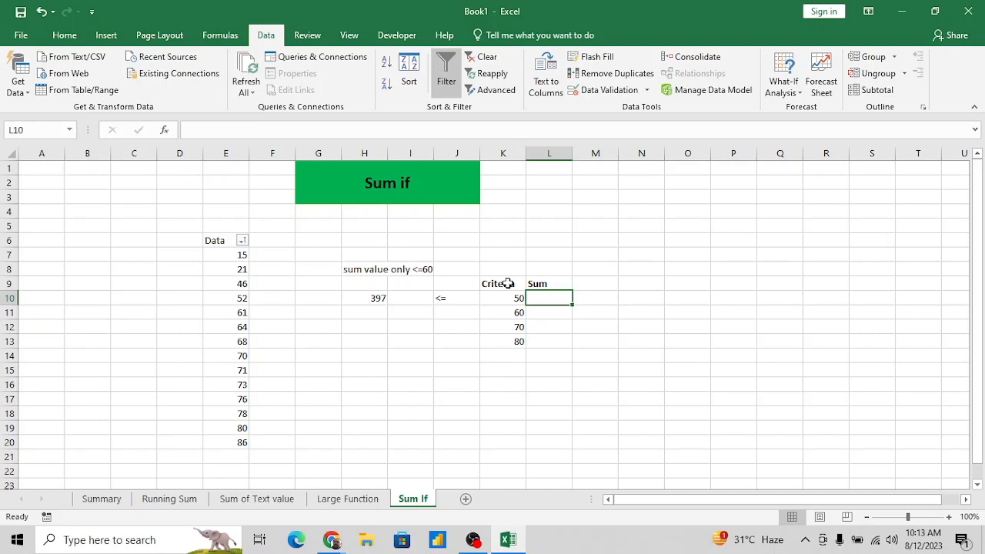
type("=sum")
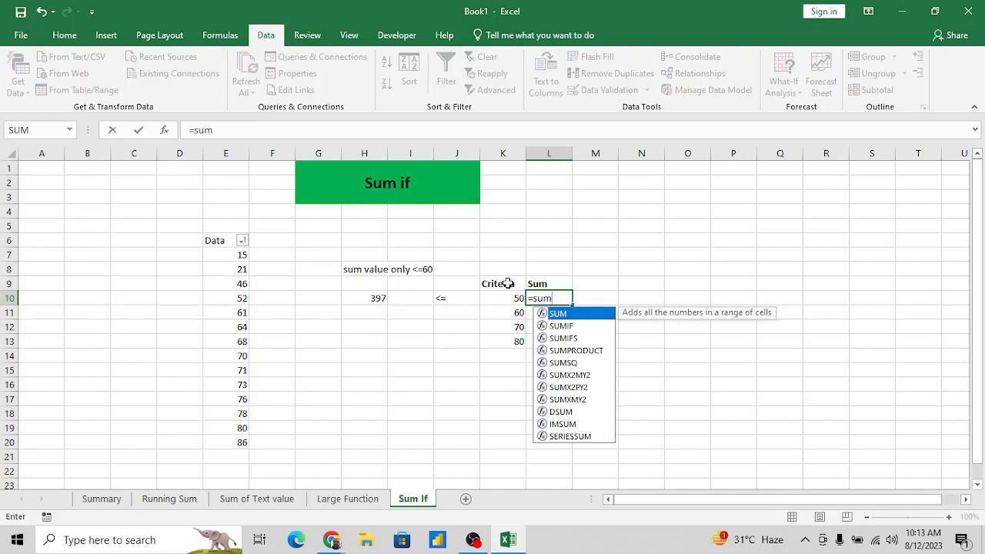
key("Down")
key("Tab")
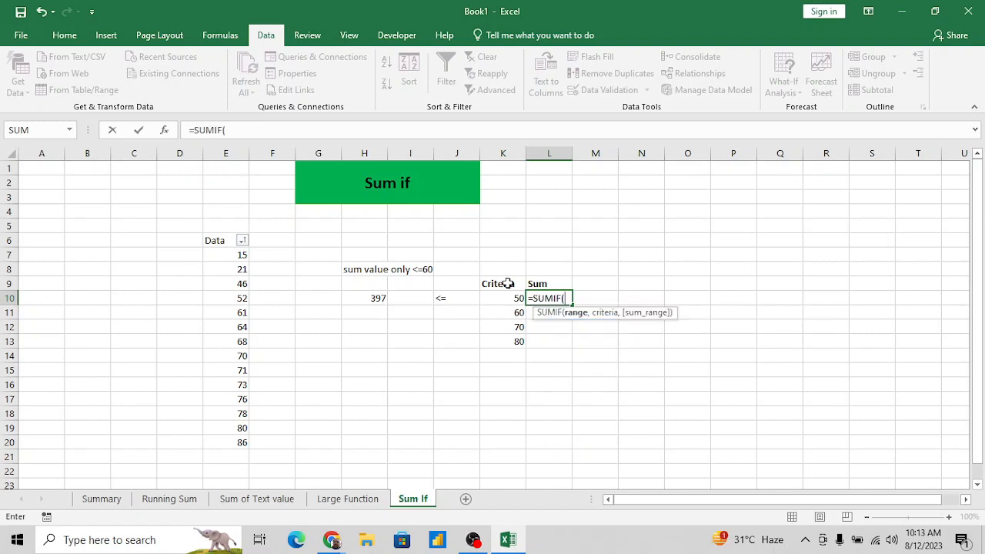
key("Left")
key("Left")
key("Left")
key("Left")
key("Left")
key("Left")
key("Left")
key("Up")
key("Up")
key("Up")
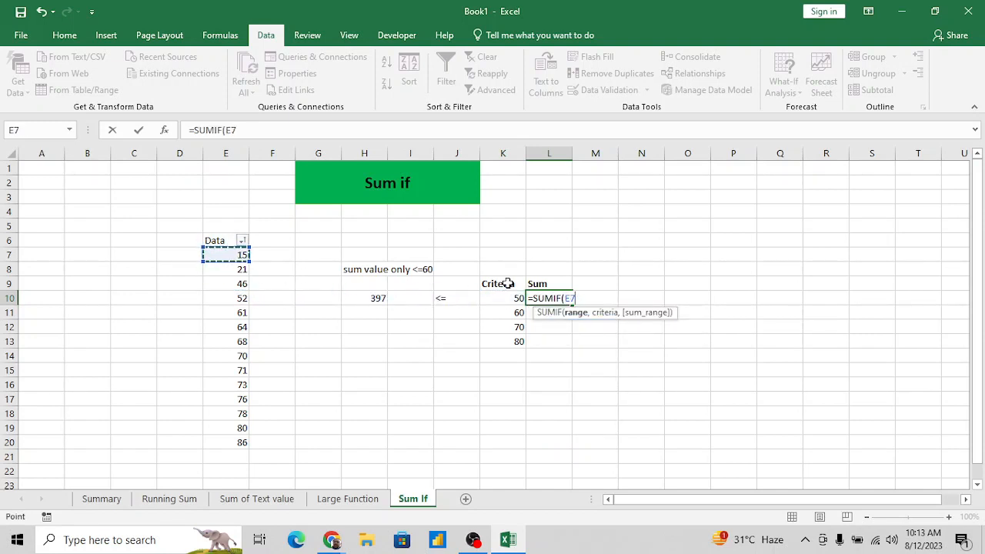
key("ctrl+shift+Down")
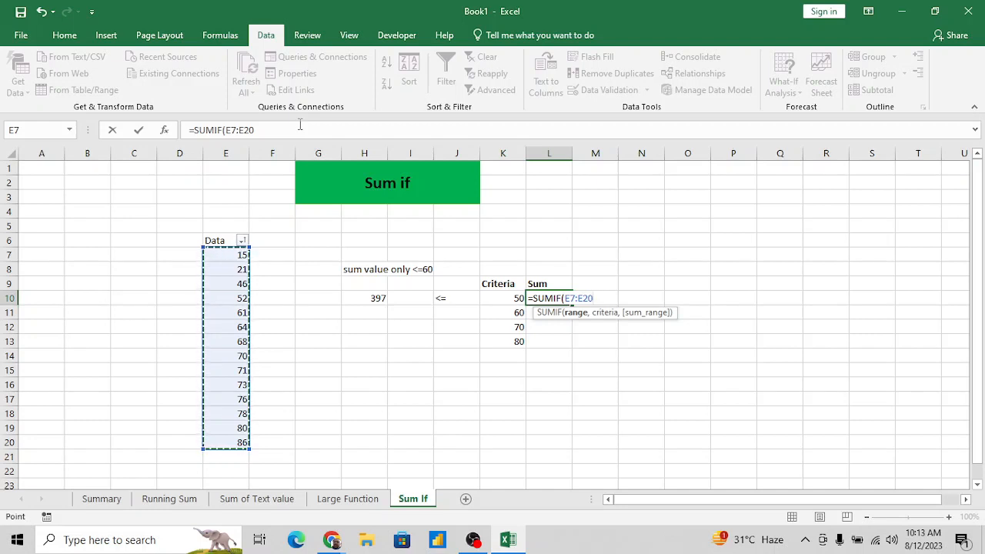
type(",\"<=")
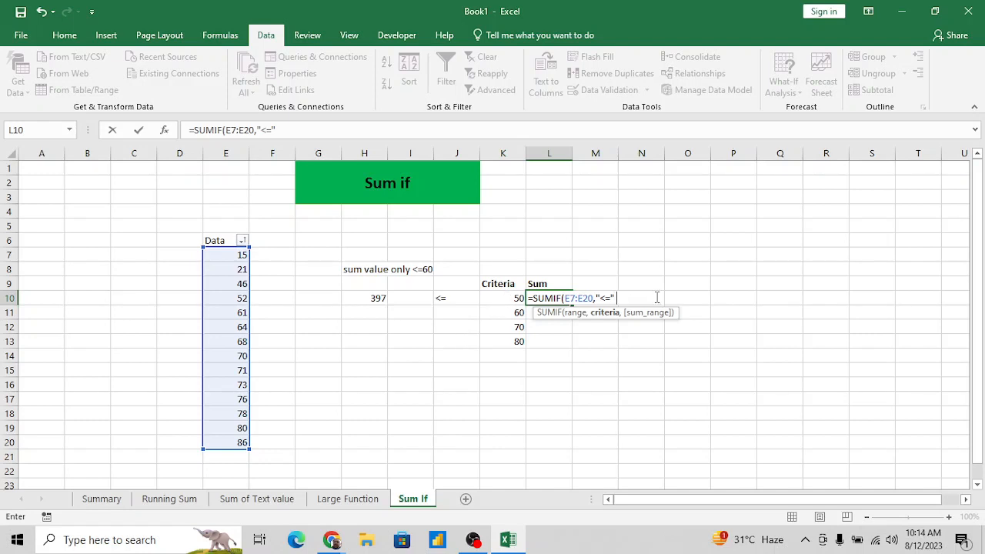
type("&")
left_click(505, 299)
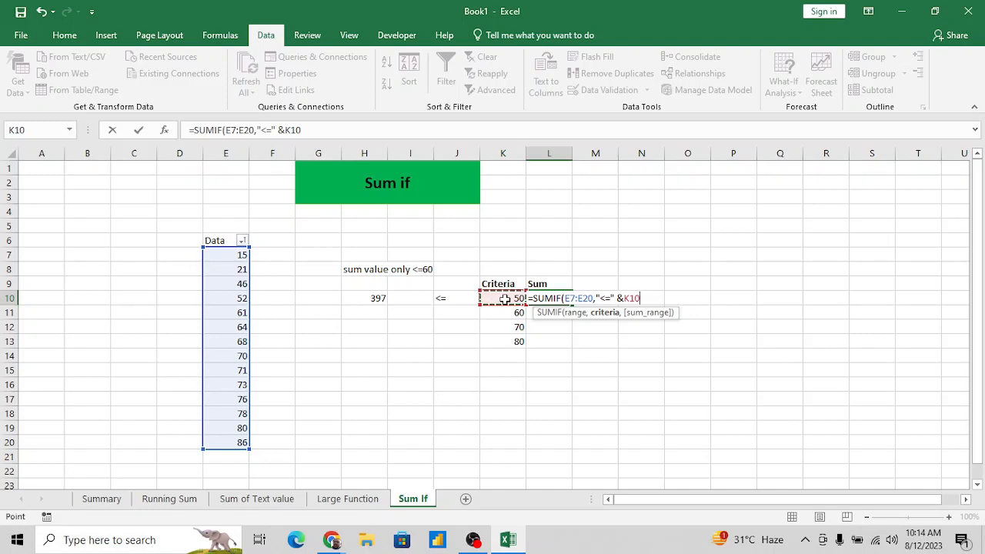
key("BackSpace")
key("BackSpace")
key("BackSpace")
key("BackSpace")
key("BackSpace")
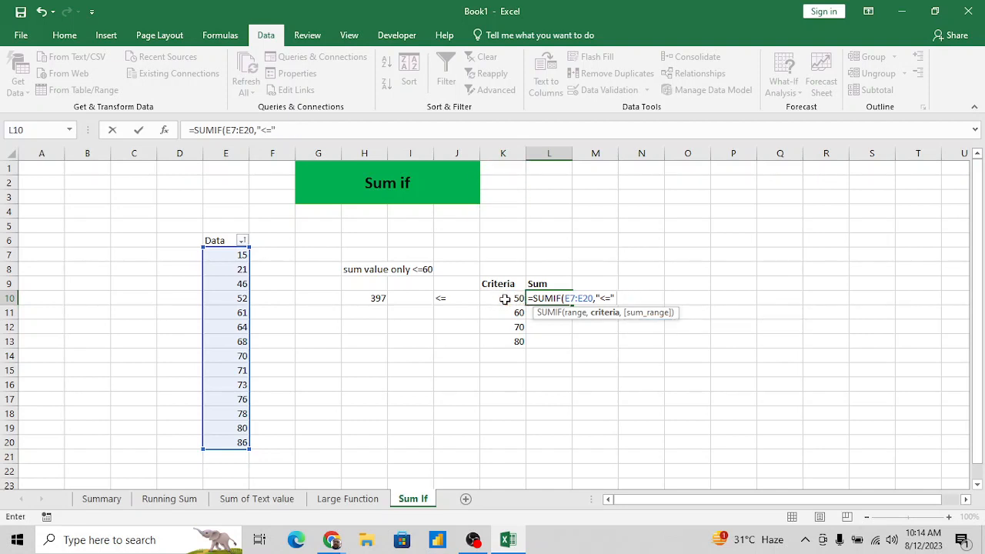
- Try to enter the L10 formula with K10 placed directly after "<=" without an ampersand
left_click(502, 296)
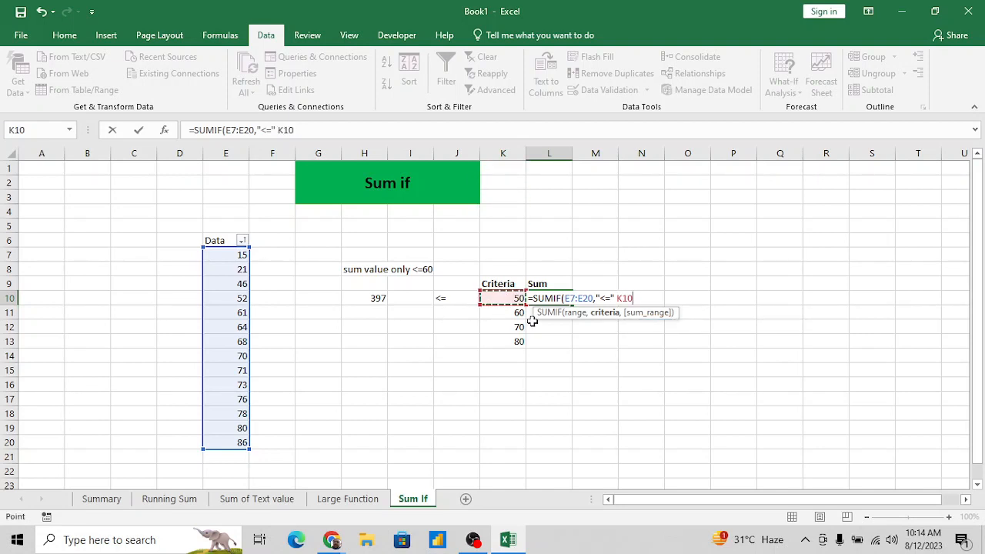
key("Return")
key("Return")
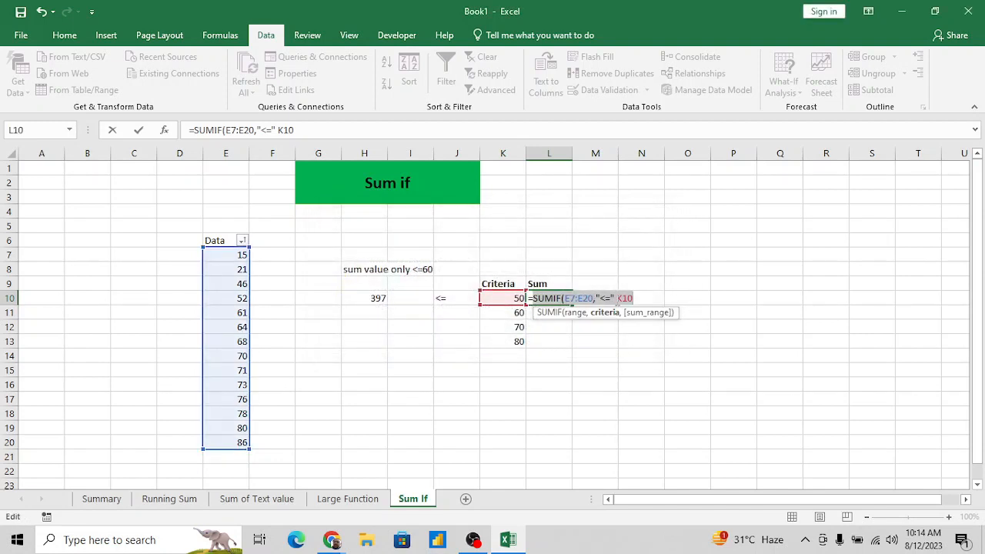
- Insert an ampersand between "<=" and K10 in the L10 SUMIF formula and enter it
left_click(617, 298)
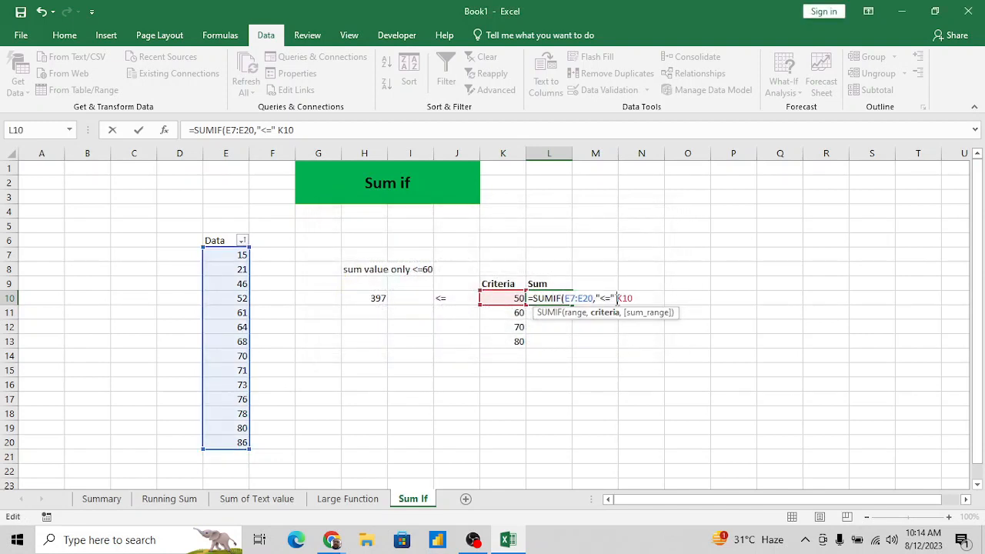
type("&")
key("Return")
key("Up")
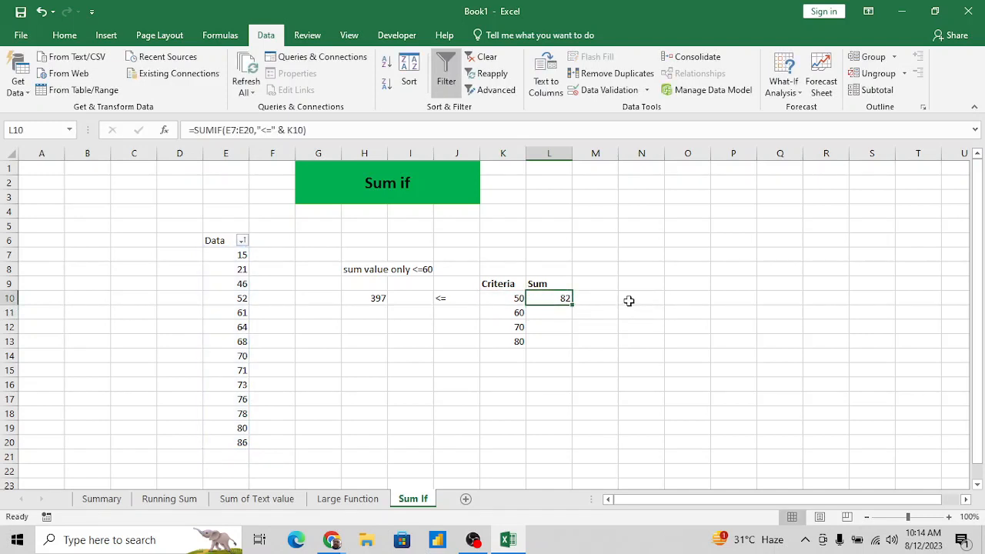
- Fill the SUMIF formula from L10 down to L13
key("shift+Down")
key("shift+Down")
key("shift+Down")
key("ctrl+d")
- Examine the range and criterion references in the SUMIF formulas of L10:L13, comparing L10 with L13
key("Down")
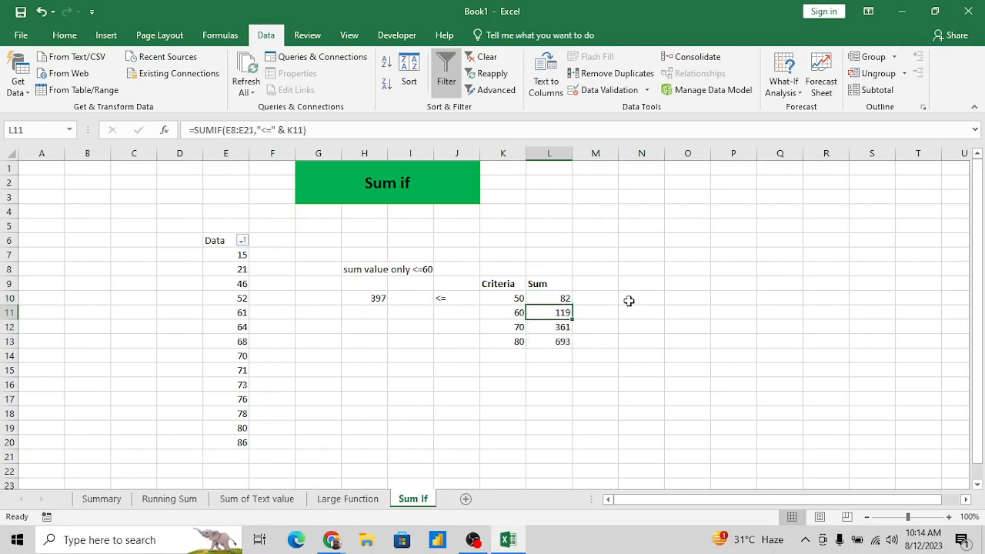
key("Down")
key("Down")
key("Up")
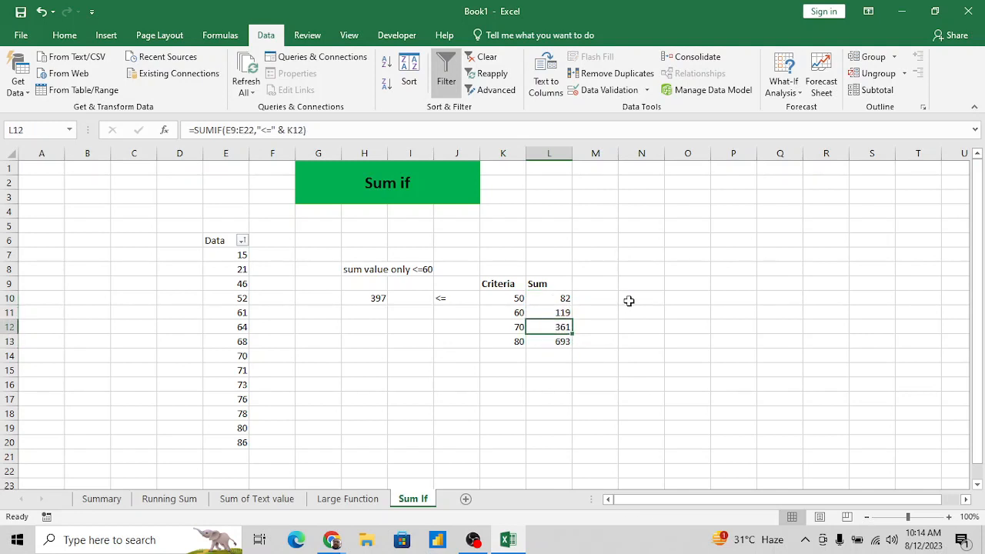
key("Up")
key("Up")
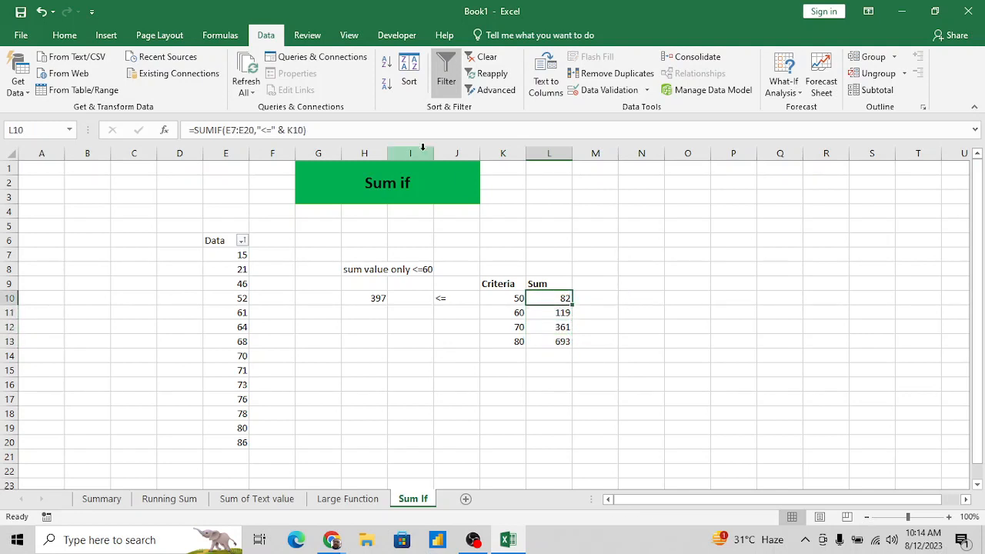
left_click(403, 130)
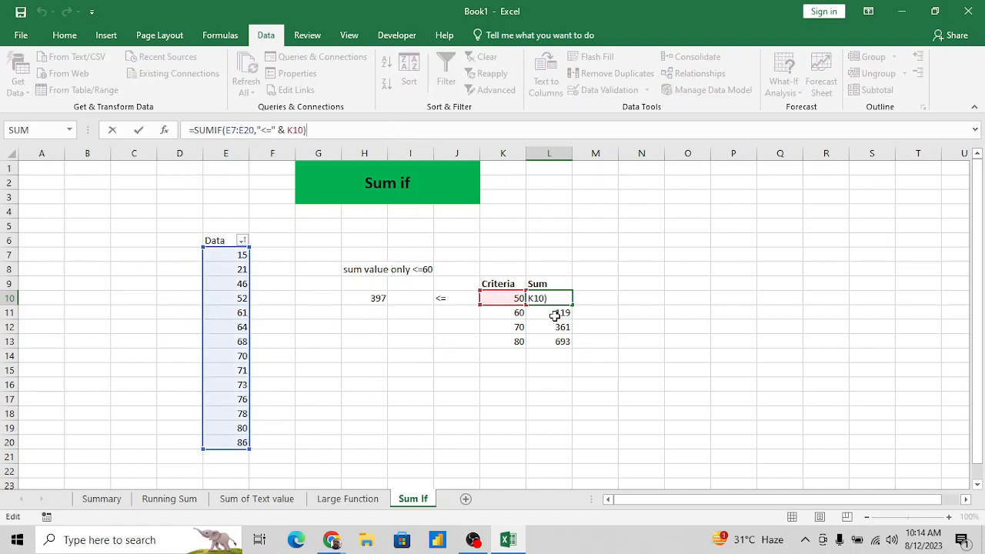
key("ctrl+Return")
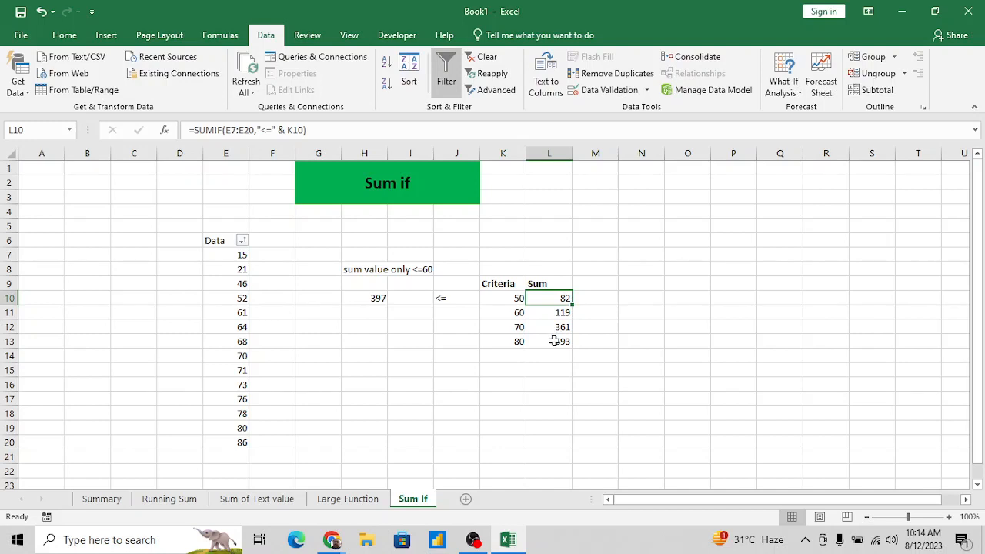
left_click(554, 341)
left_click(449, 134)
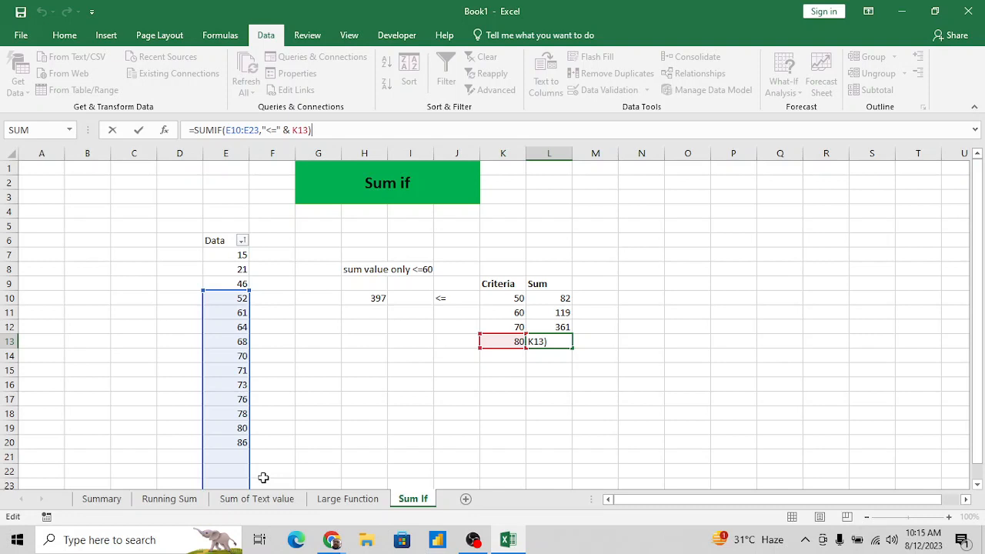
key("ctrl+Return")
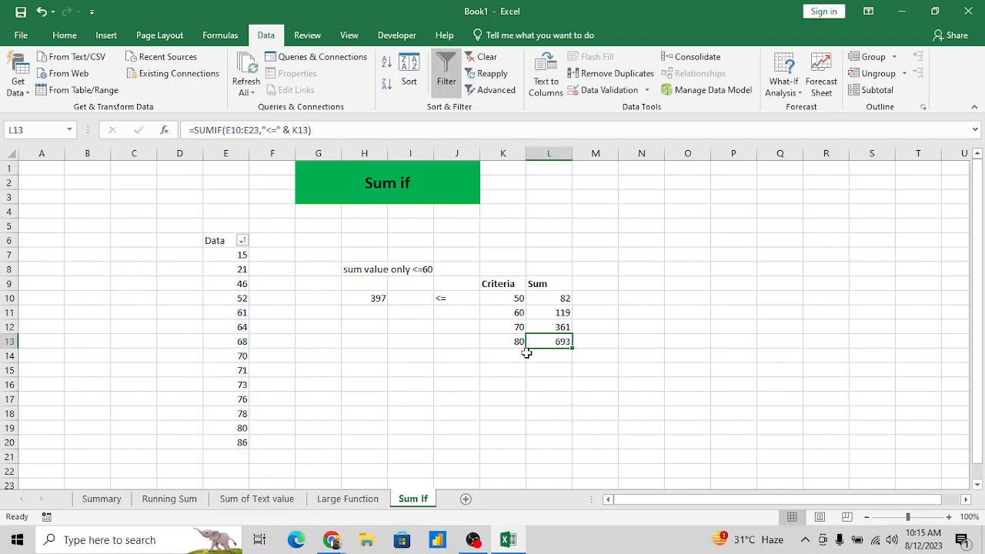
- Make the E7:E20 range in the L10 SUMIF formula absolute as $E$7:$E$20 and enter the formula
left_click(555, 305)
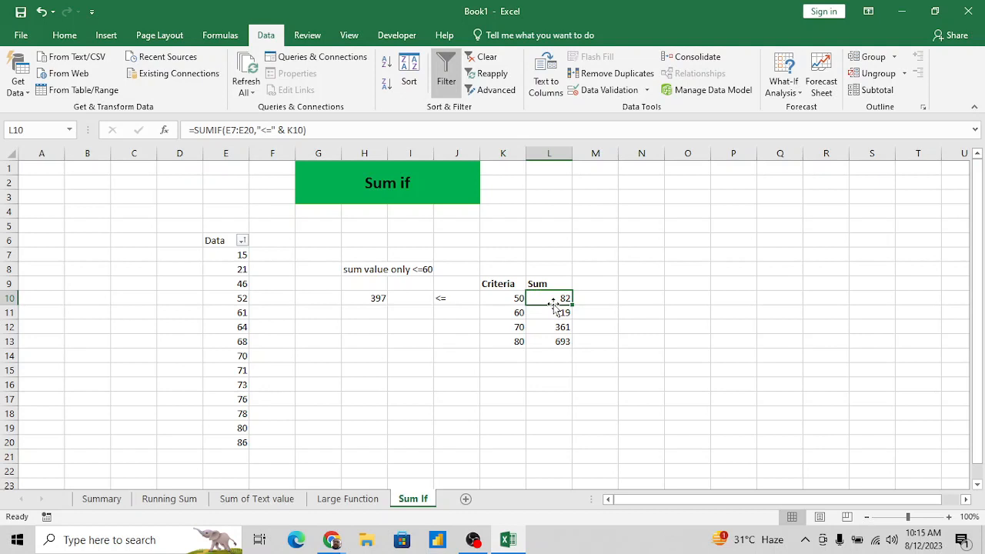
left_click(258, 129)
key("shift+Left")
key("shift+Left")
key("shift+Left")
key("shift+Left")
key("shift+Left")
key("shift+Left")
key("shift+Left")
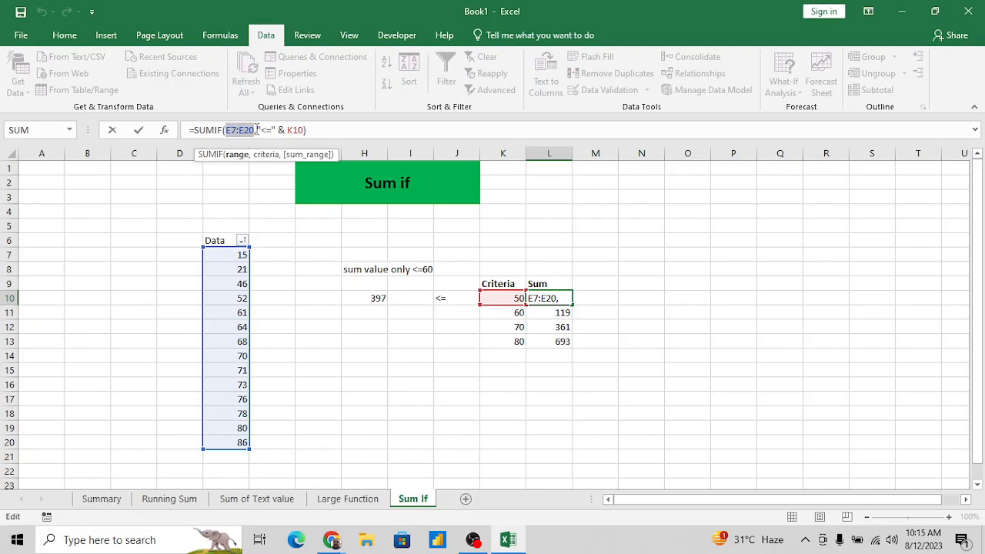
key("F4")
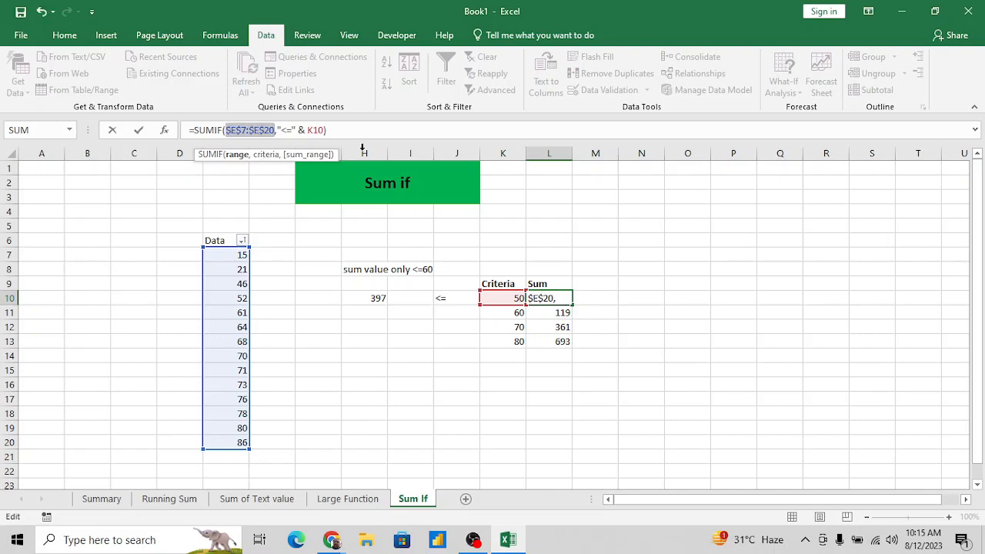
key("Return")
key("Up")
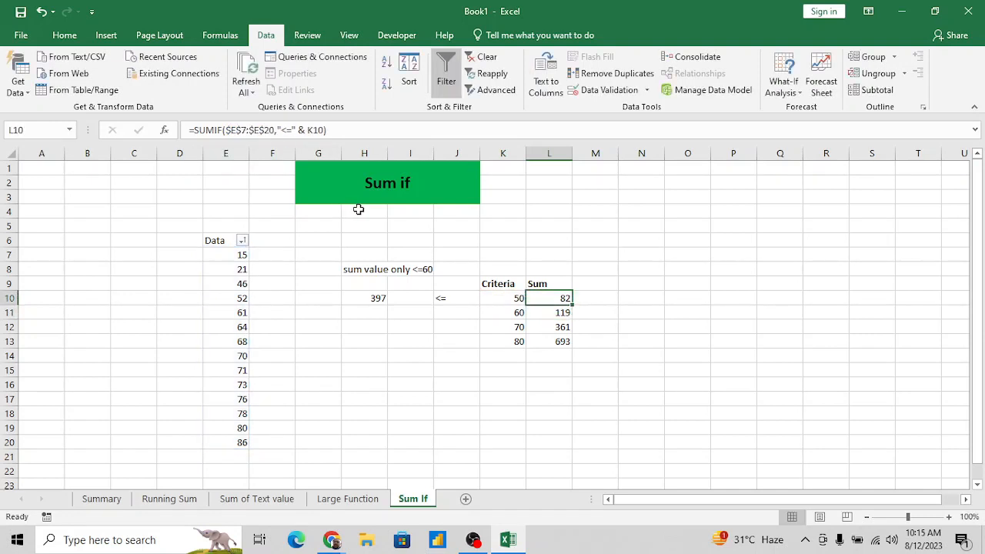
- Fill the L10 SUMIF formula with its absolute range down to L13
key("shift+Down")
key("shift+Down")
key("shift+Down")
key("ctrl+d")
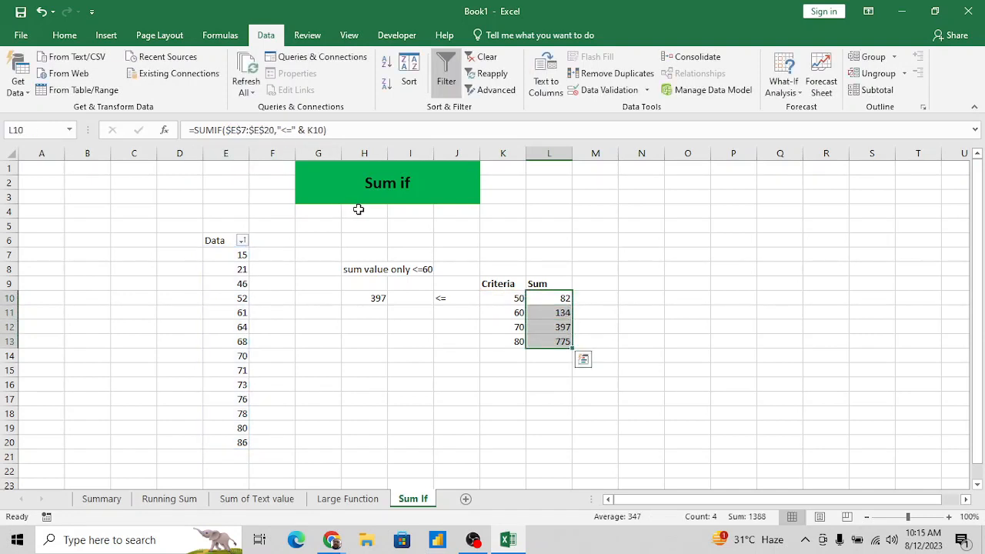
- Examine the range and criterion references in the SUMIF formulas of L10, L12 and L13, and the operator in J10
key("Down")
key("Down")
key("Down")
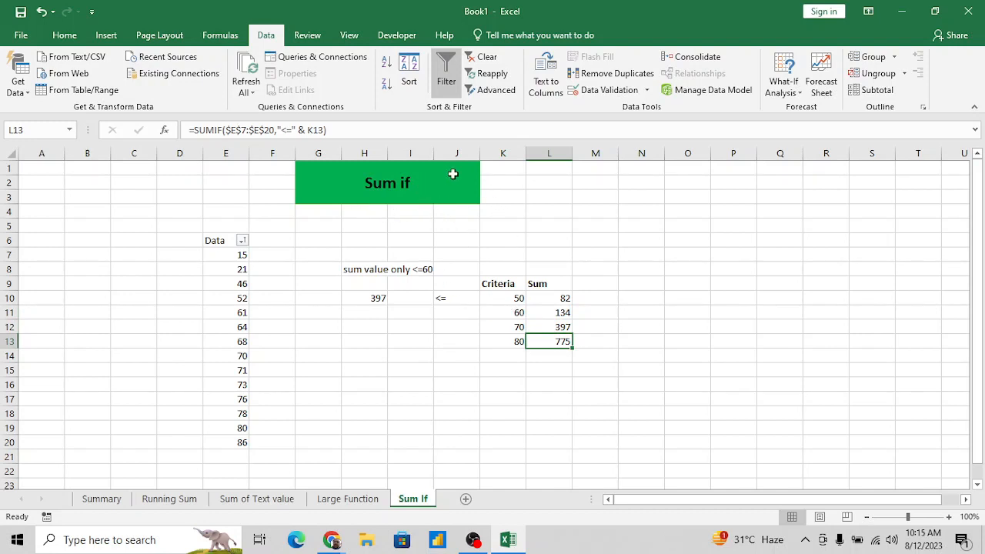
left_click(403, 131)
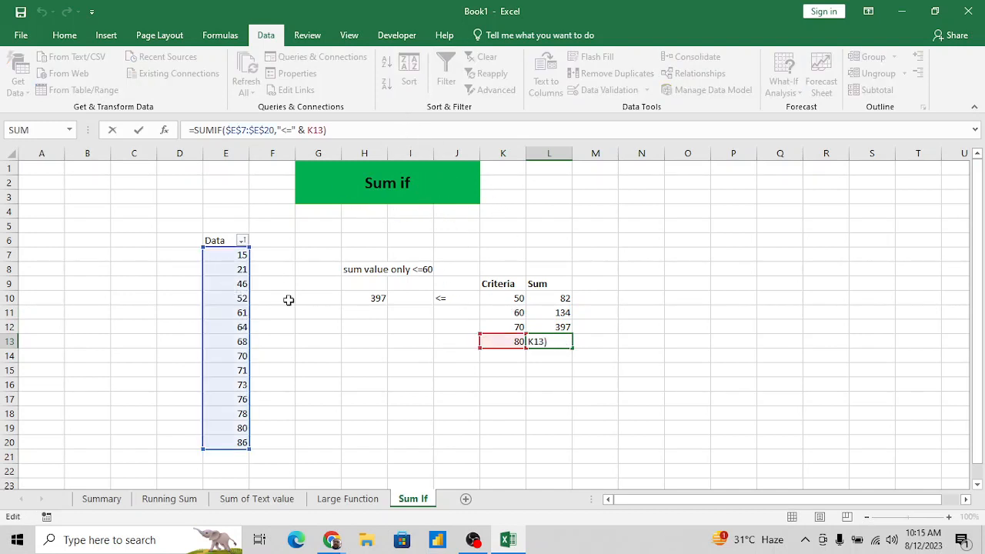
key("Escape")
key("Up")
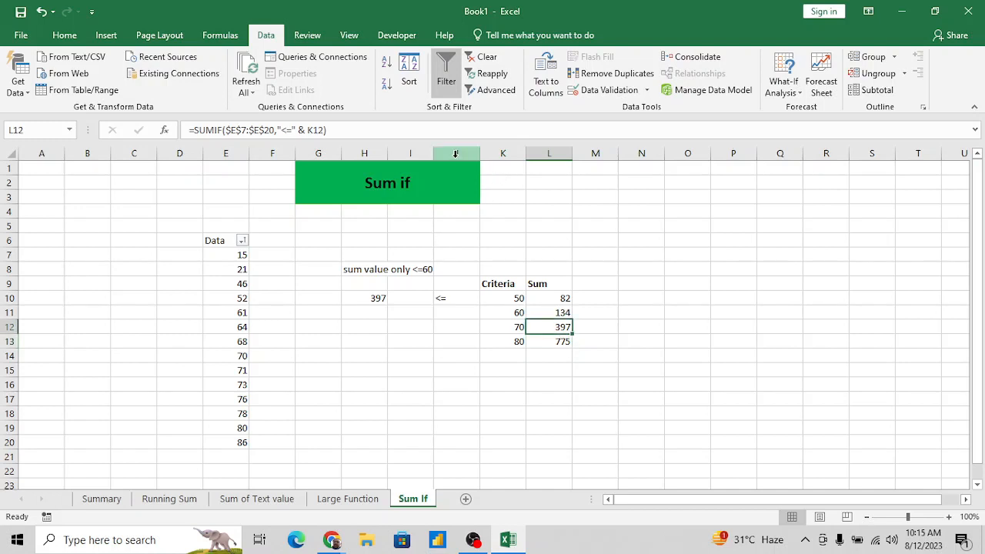
left_click(426, 133)
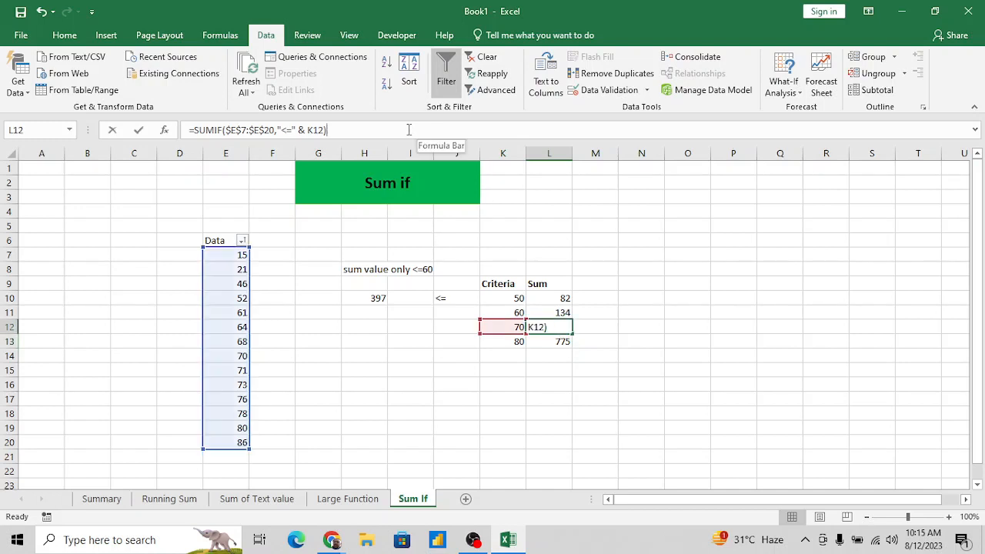
key("Escape")
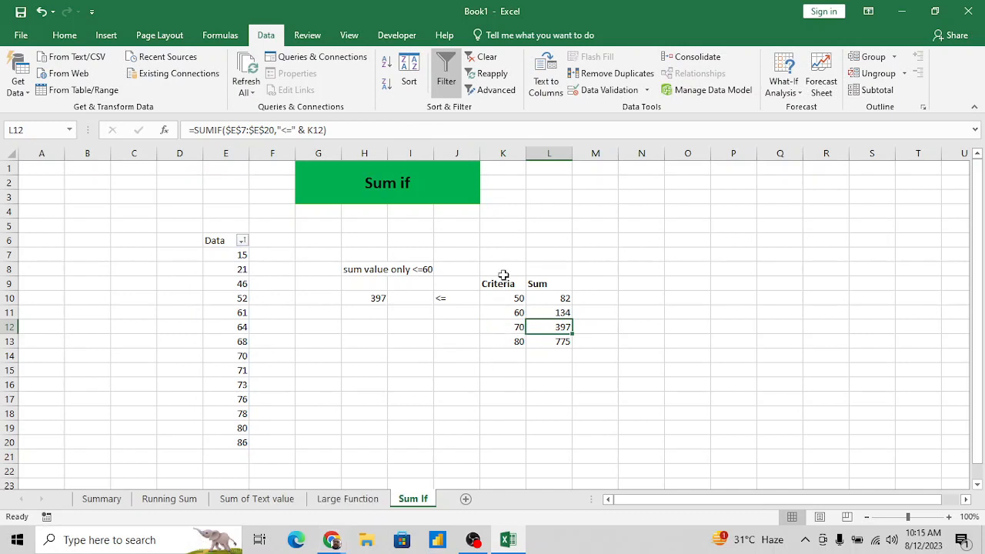
left_click(444, 300)
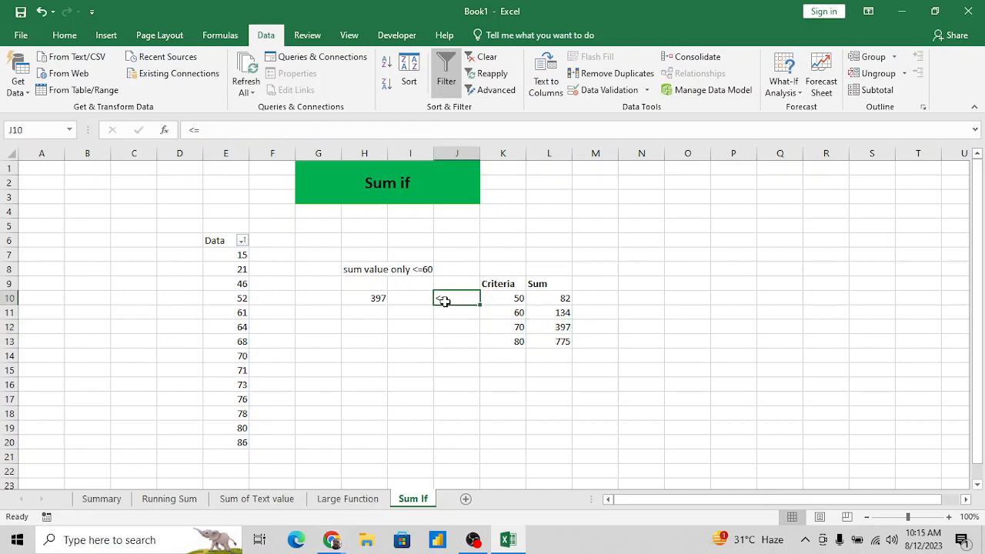
left_click(548, 297)
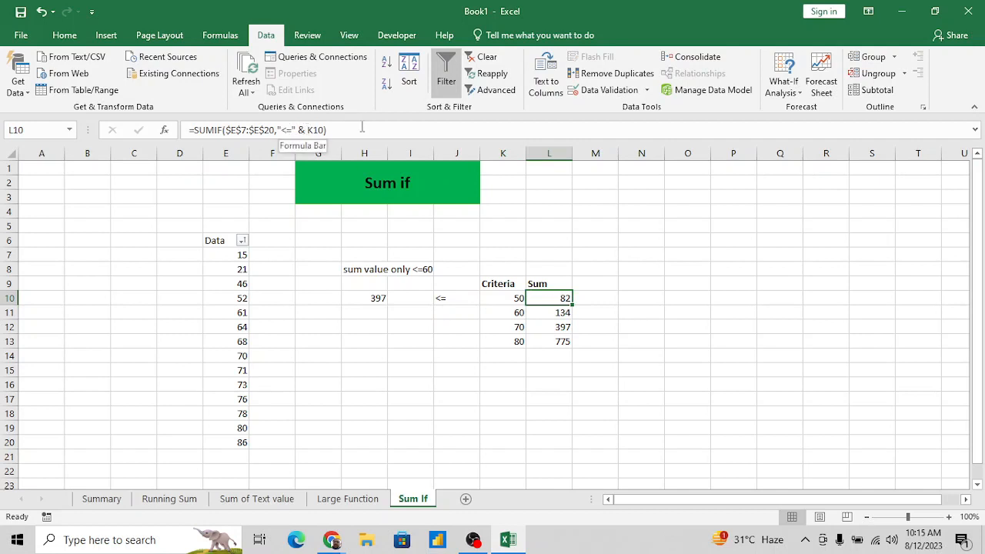
left_click(453, 352)
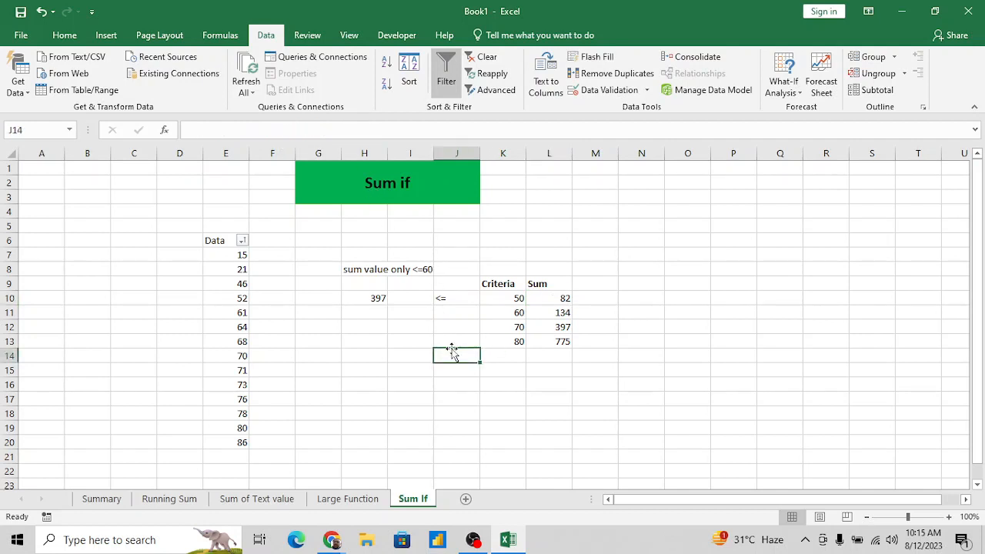
- Remove the filter from the Data column header in E6
left_click(286, 256)
key("Up")
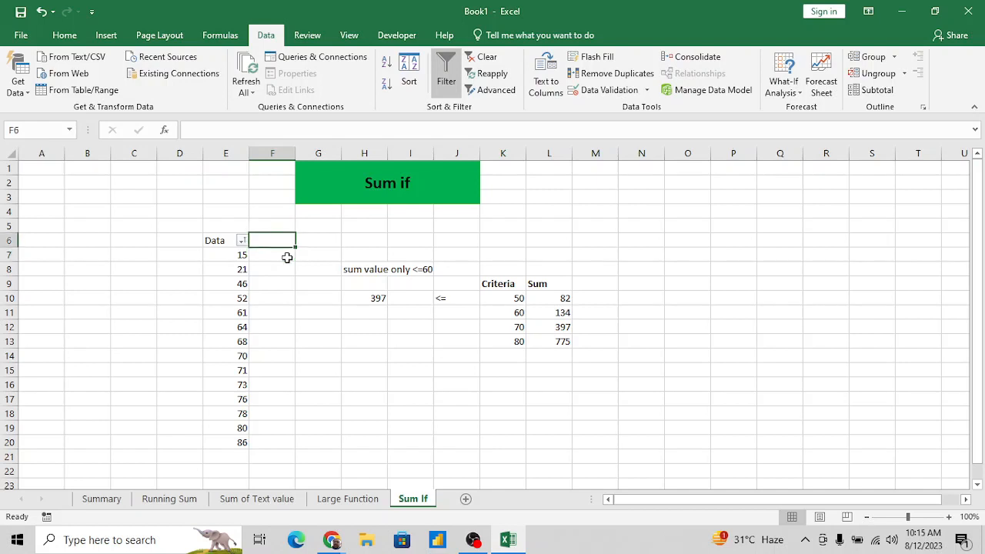
key("alt+d")
key("f")
key("f")
key("Left")
key("Down")
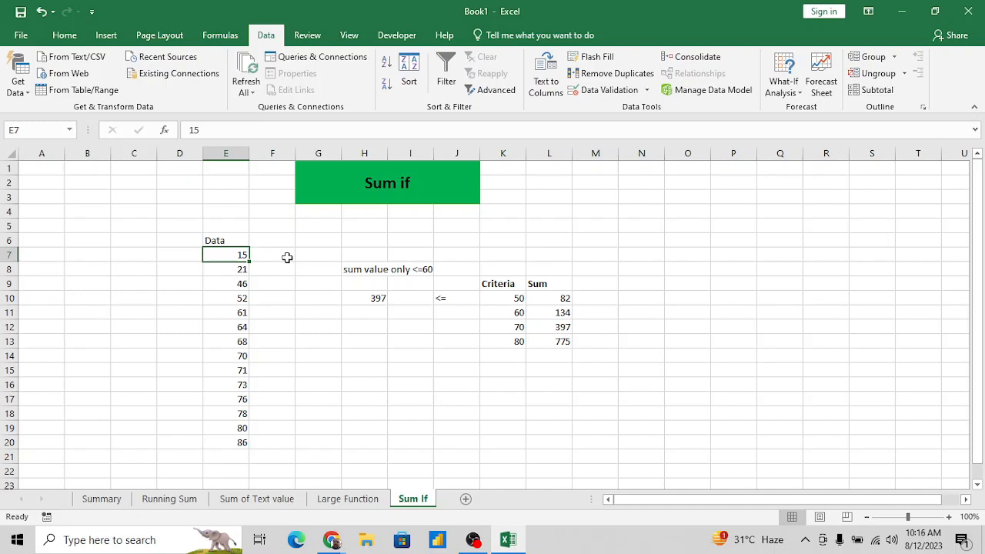
- Remove the equals sign from the "<=70" criterion in H10's SUMIF formula and put it back
left_click(514, 300)
key("Left")
key("Left")
key("Left")
key("Left")
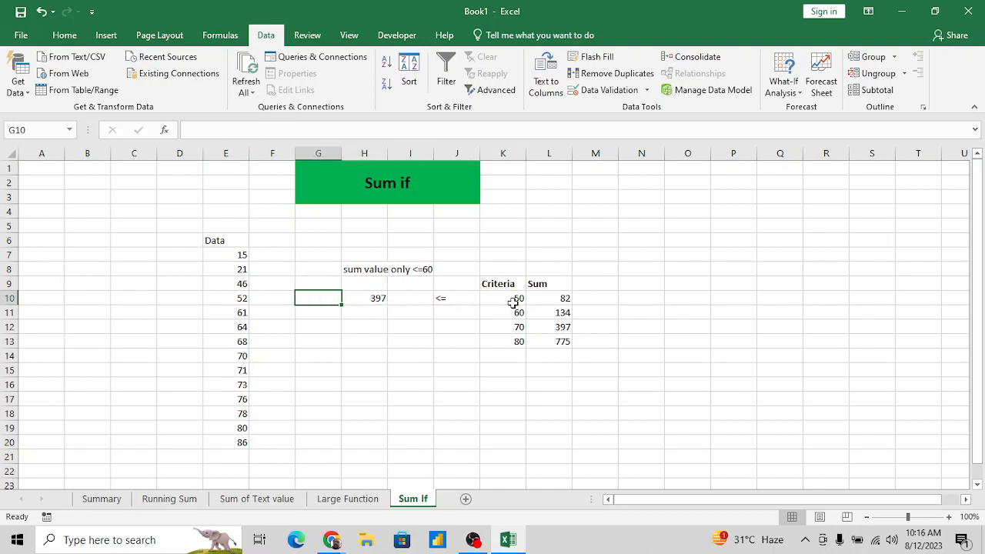
key("Right")
key("Right")
key("Right")
key("Left")
key("Left")
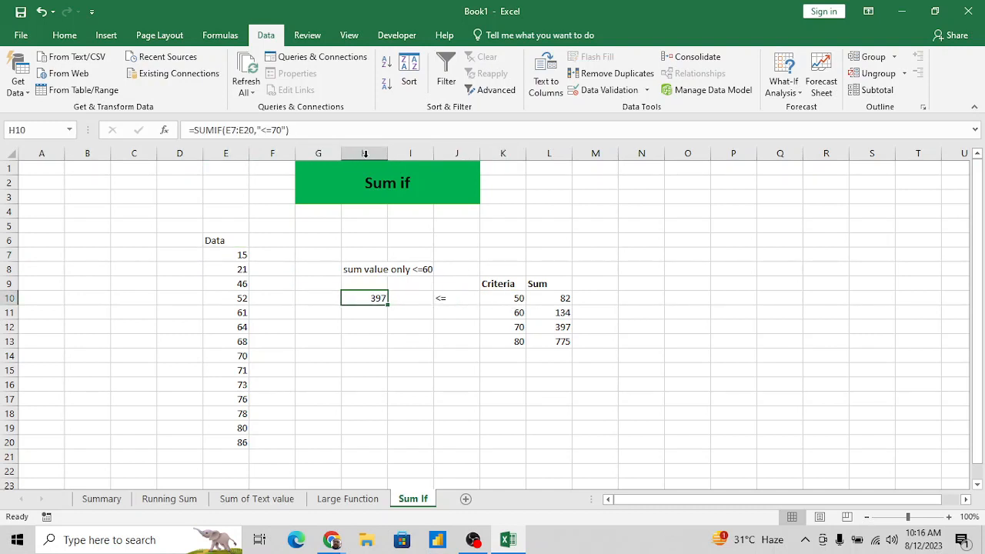
left_click(271, 130)
key("Delete")
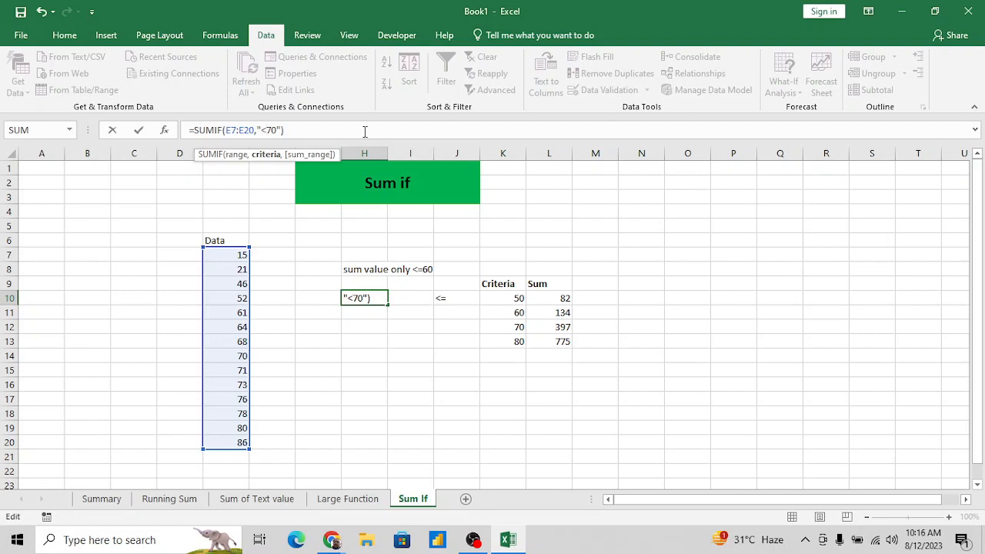
type("=")
key("ctrl+Return")
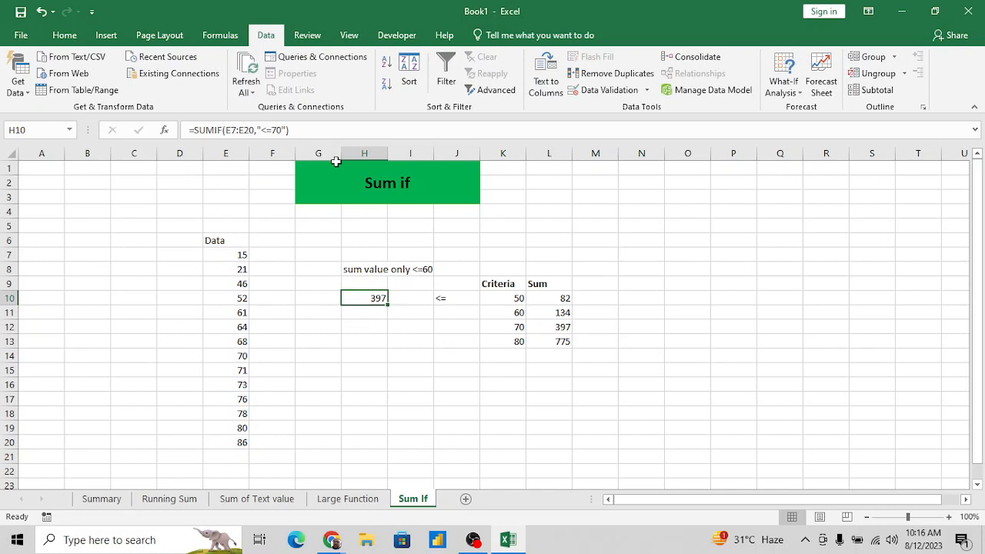
- Examine the criteria cells in column K and how L10's SUMIF formula joins the quoted "<=" with K10
key("Right")
key("Right")
key("Right")
key("shift+Down")
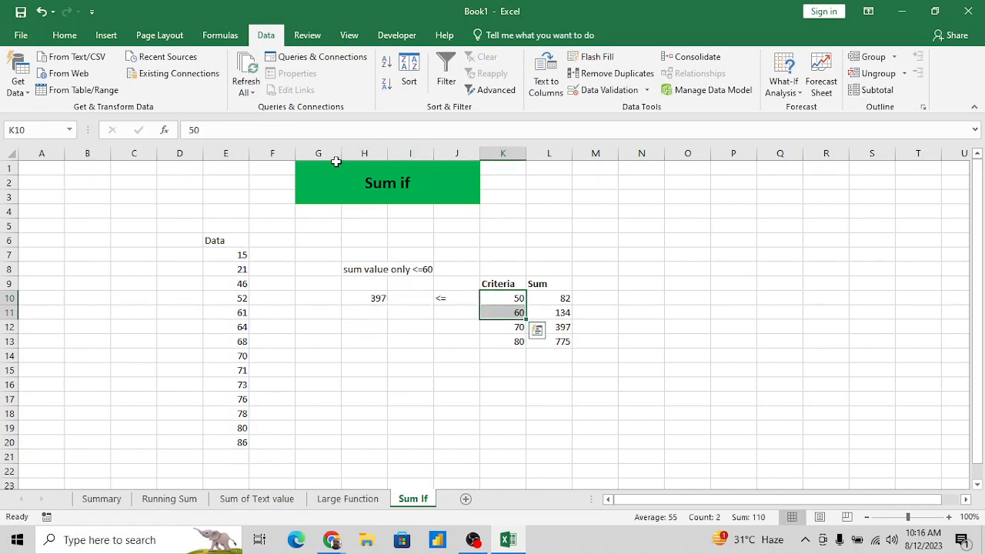
key("Right")
key("Right")
key("Left")
key("Left")
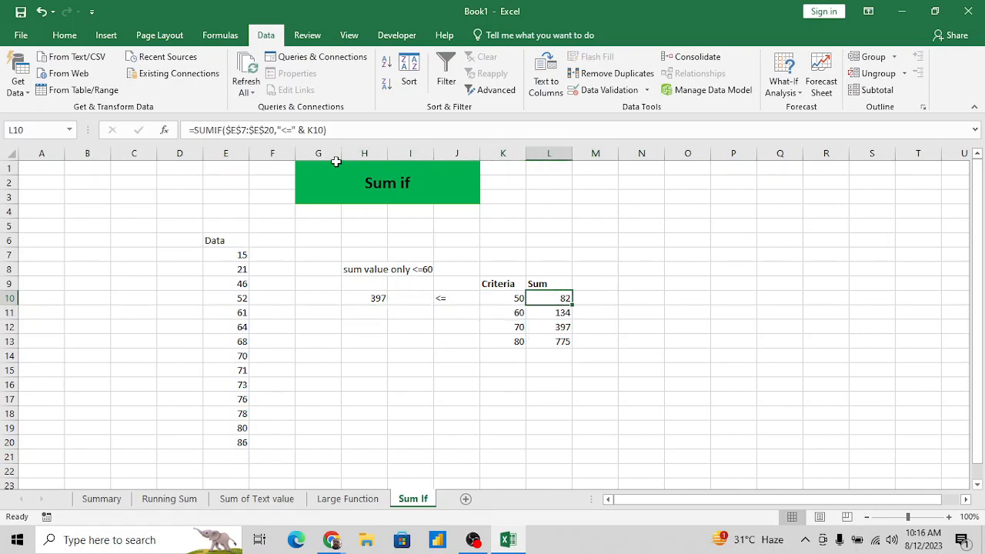
key("Right")
key("Left")
key("Right")
left_click(510, 297)
left_click(557, 298)
left_click(284, 129)
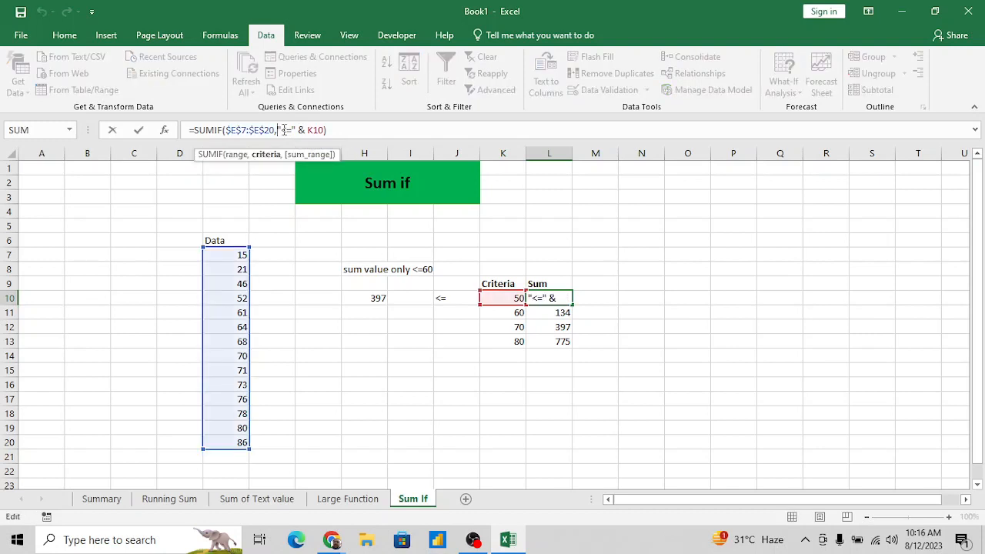
left_click_drag(278, 129, 296, 130)
key("ctrl+Return")
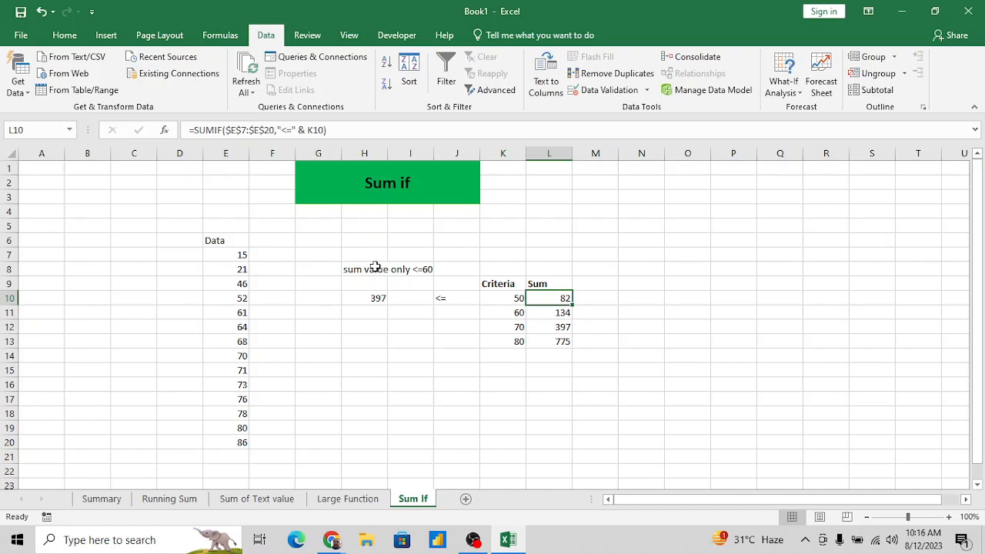
left_click(540, 314)
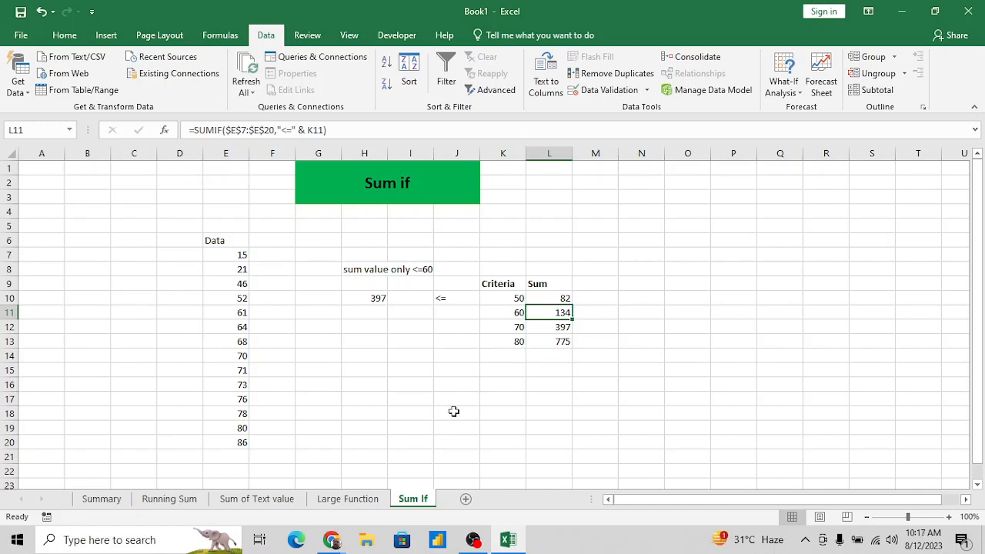
- Open the Adv. Excel Content workbook from the Adv. Learning\Data\Adv. Excel Data folder on drive F
key("alt+Tab")
key("super+d")
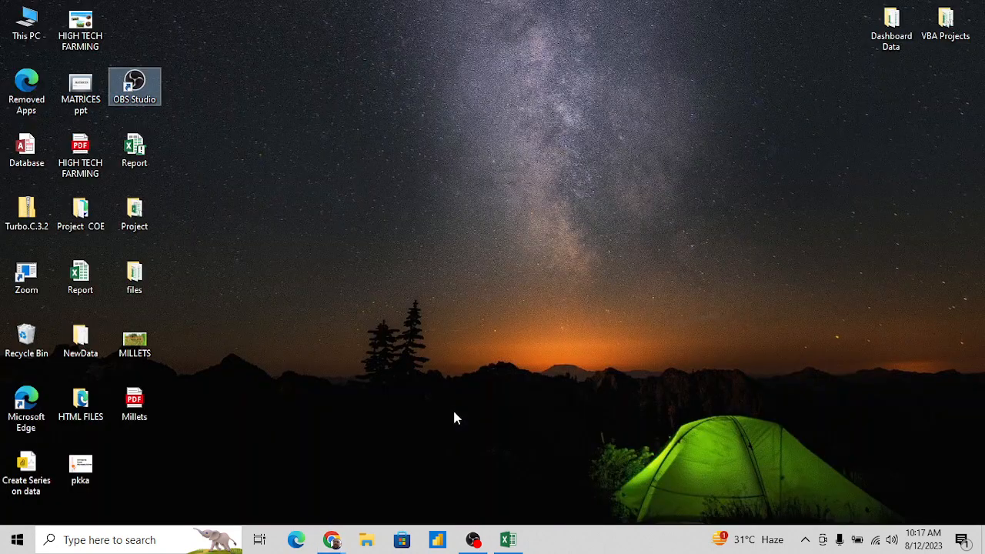
double_click(26, 23)
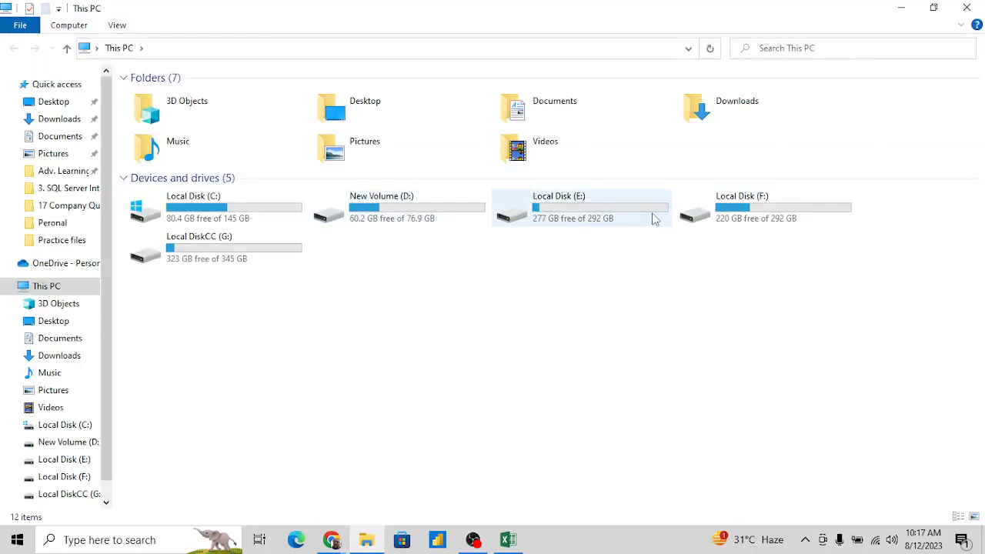
left_click(725, 214)
double_click(725, 214)
double_click(165, 94)
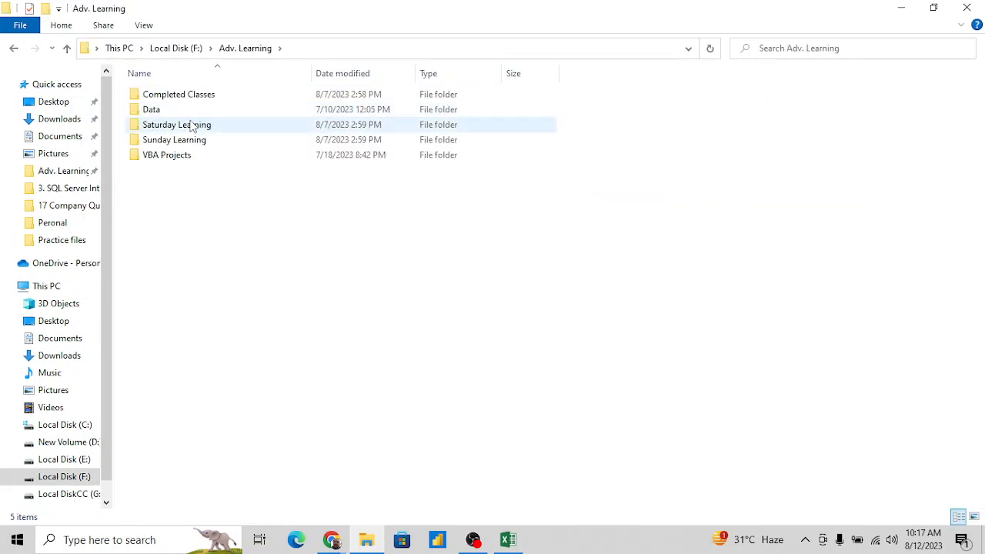
double_click(154, 111)
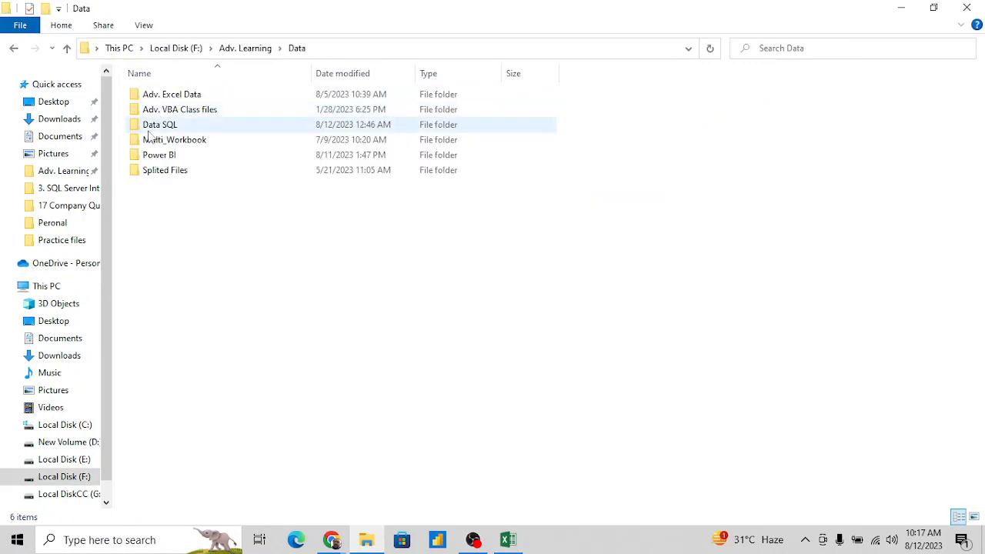
double_click(194, 95)
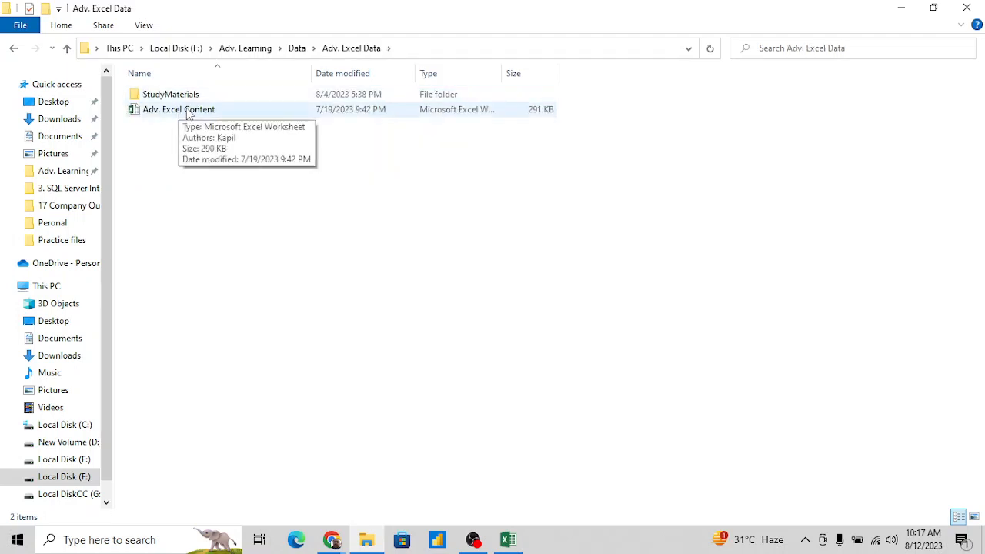
double_click(189, 111)
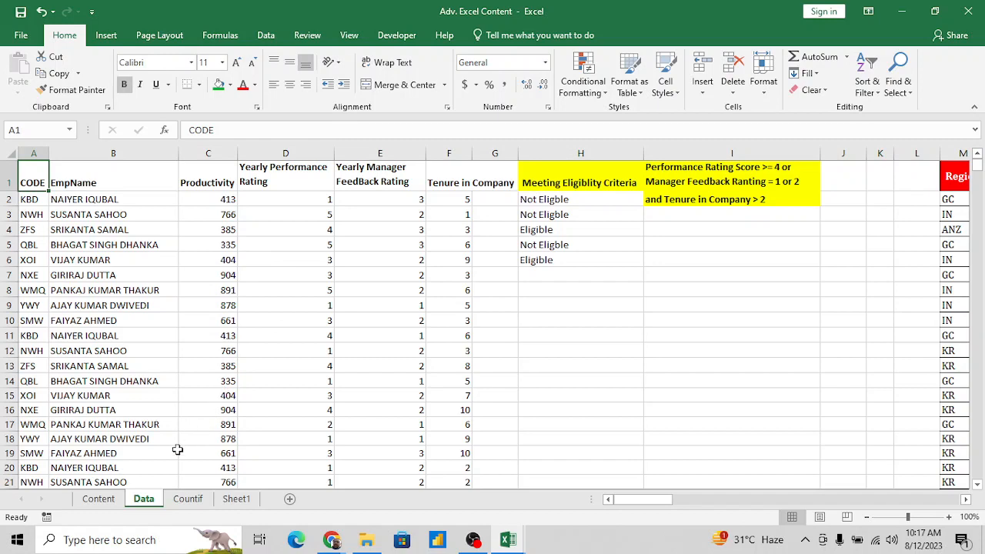
- Look through the Content sheet and the tables across the Data sheet, as far as the Agent and AcctType columns
left_click(102, 500)
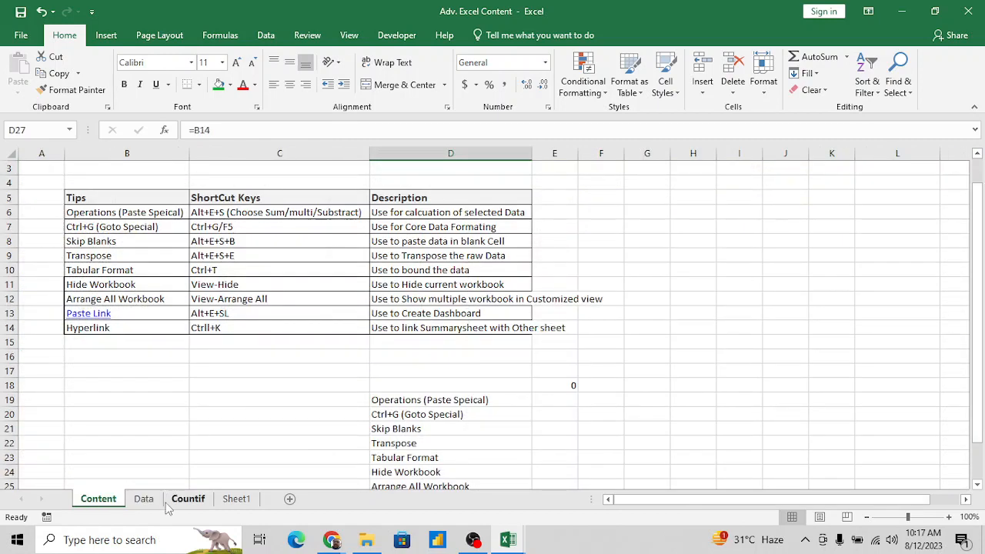
left_click(144, 500)
left_click(653, 289)
key("Right")
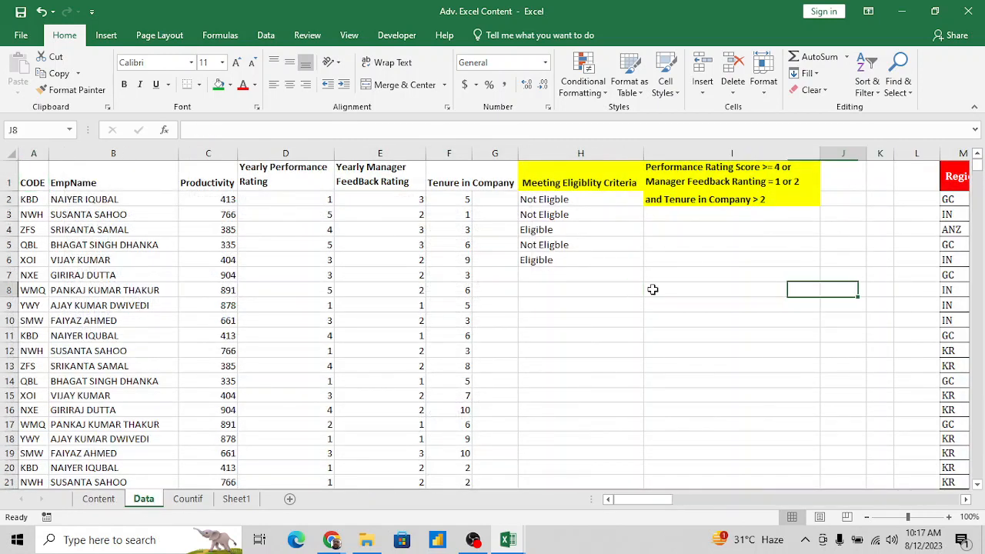
key("Right")
key("Right")
key("Right")
key("Right")
key("Right")
key("Right")
key("Right")
key("Right")
key("Right")
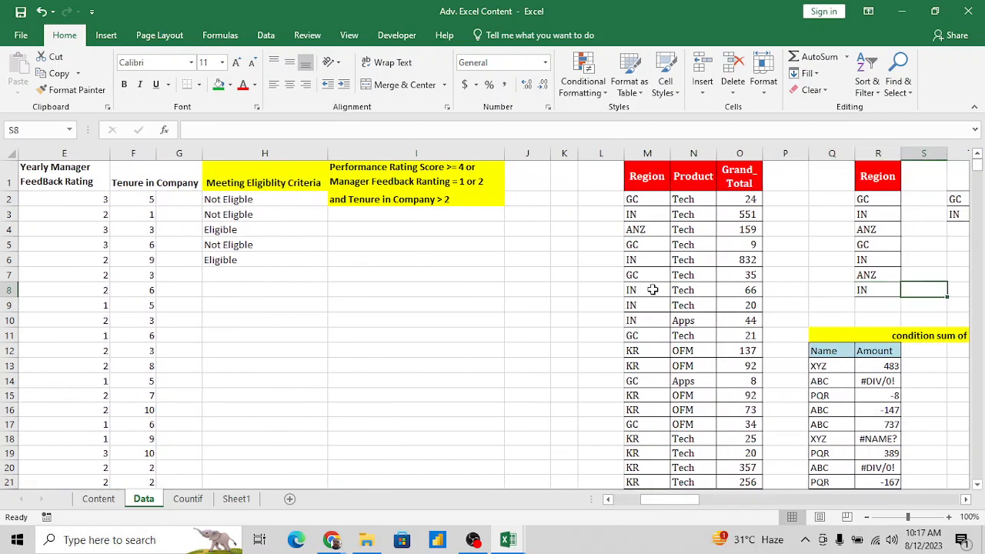
key("Left")
key("Left")
key("Left")
key("Right")
key("Right")
key("Right")
key("Right")
key("Right")
key("Right")
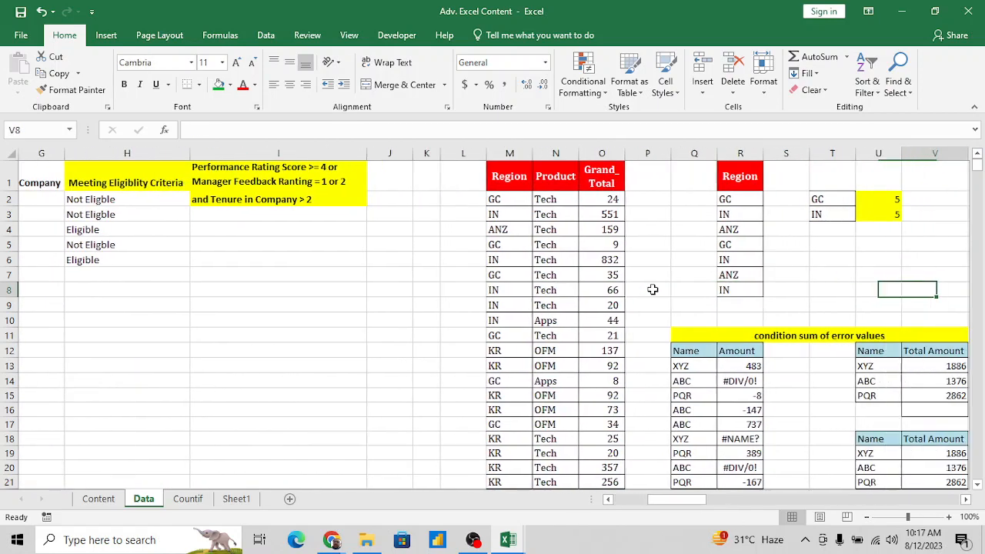
key("Right")
key("Right")
key("Right")
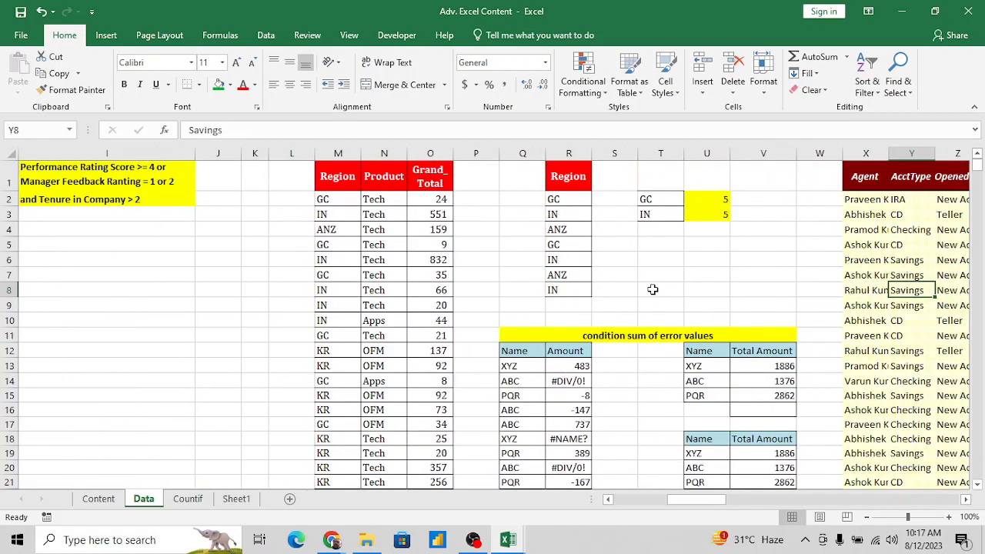
- Copy the Name and Amount table starting at Q12 of the Data sheet into a new sheet in the Book1 workbook
left_click(518, 355)
key("ctrl+shift+Right")
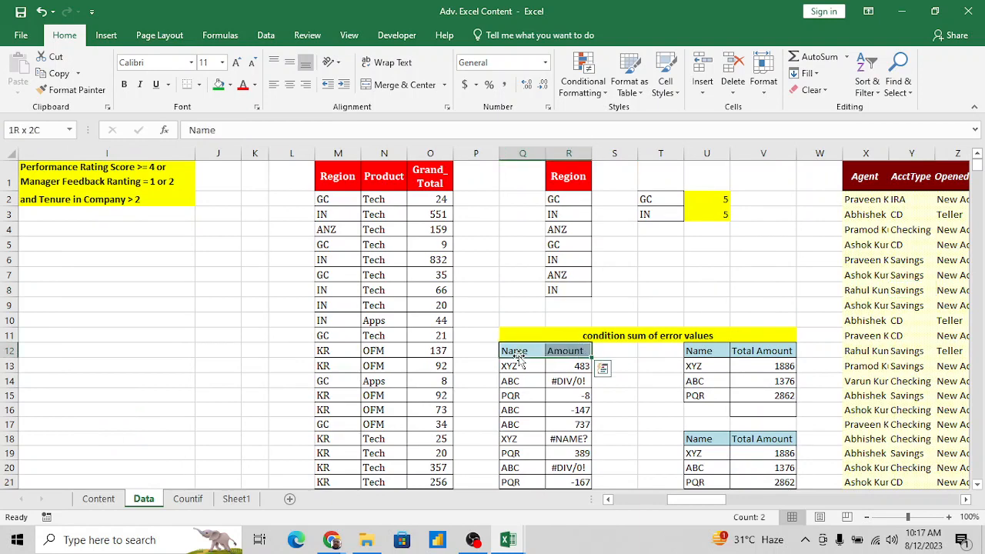
key("ctrl+shift+Down")
key("ctrl+c")
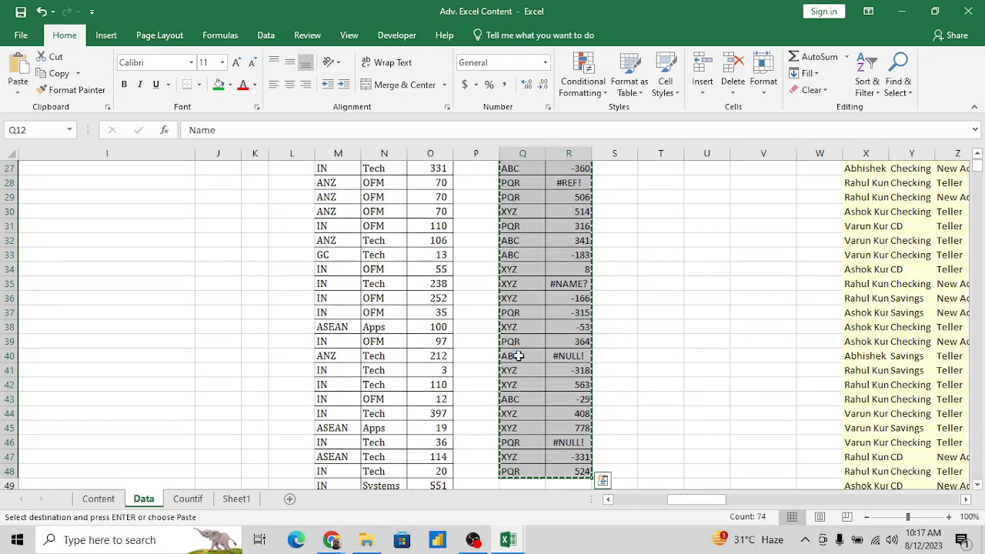
key("ctrl+Tab")
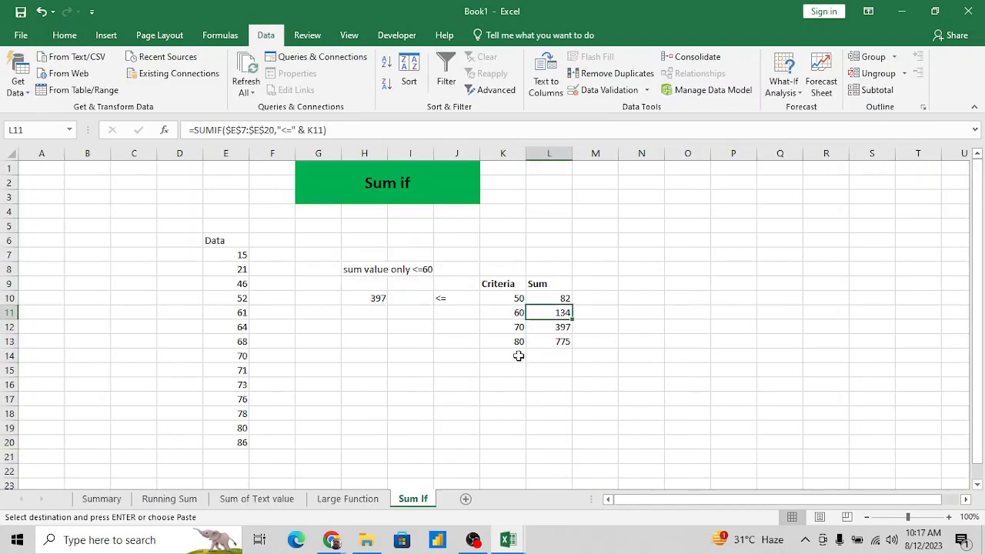
left_click(465, 500)
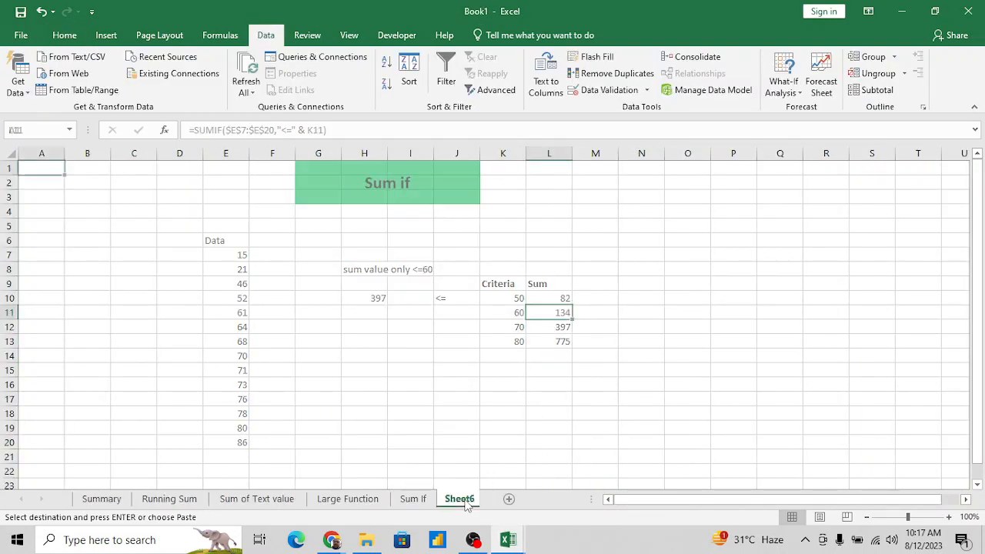
key("ctrl+v")
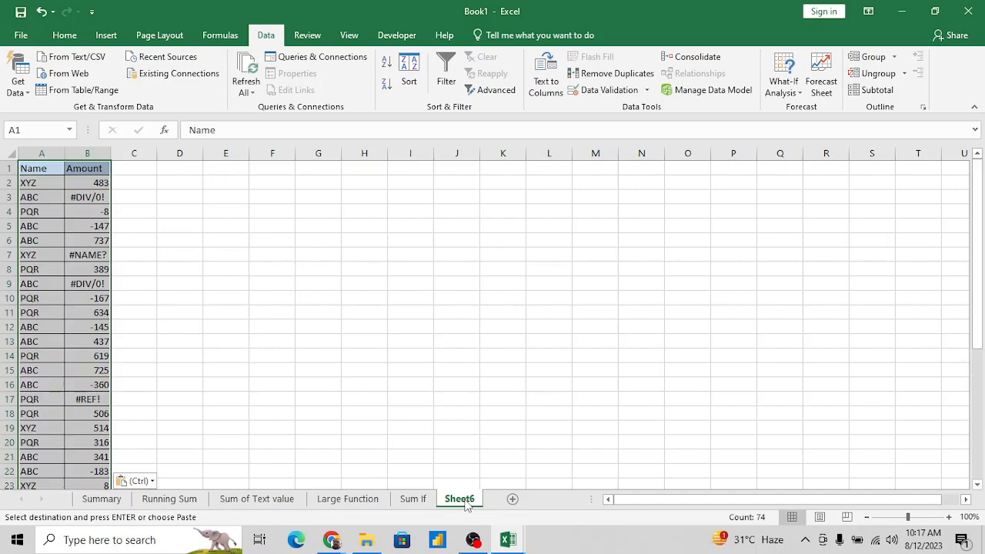
- Copy the Region, Product and Grand_Total data in M1:O21 of the Adv. Excel Content workbook's Data sheet
key("ctrl+Tab")
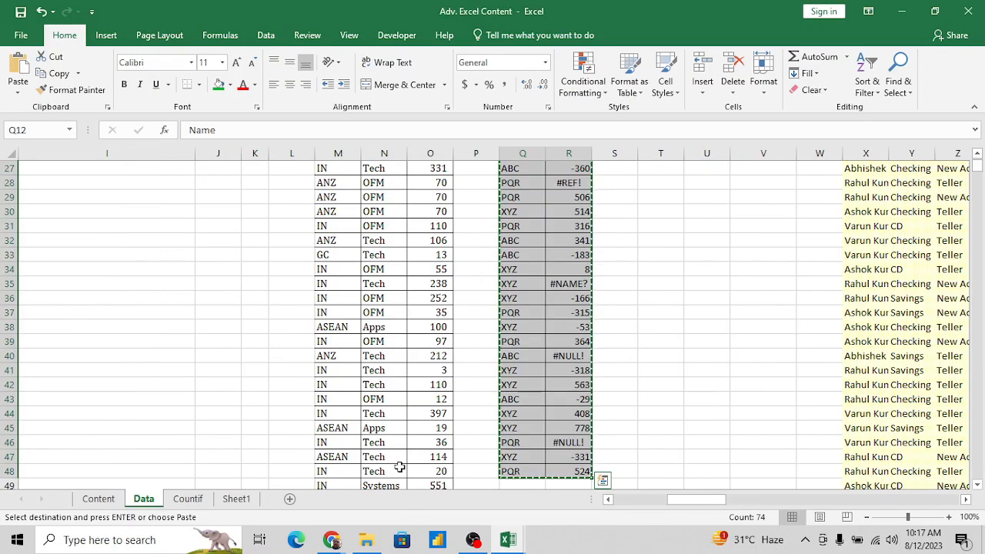
key("ctrl+Up")
key("ctrl+Up")
key("Left")
key("Left")
key("Left")
key("Left")
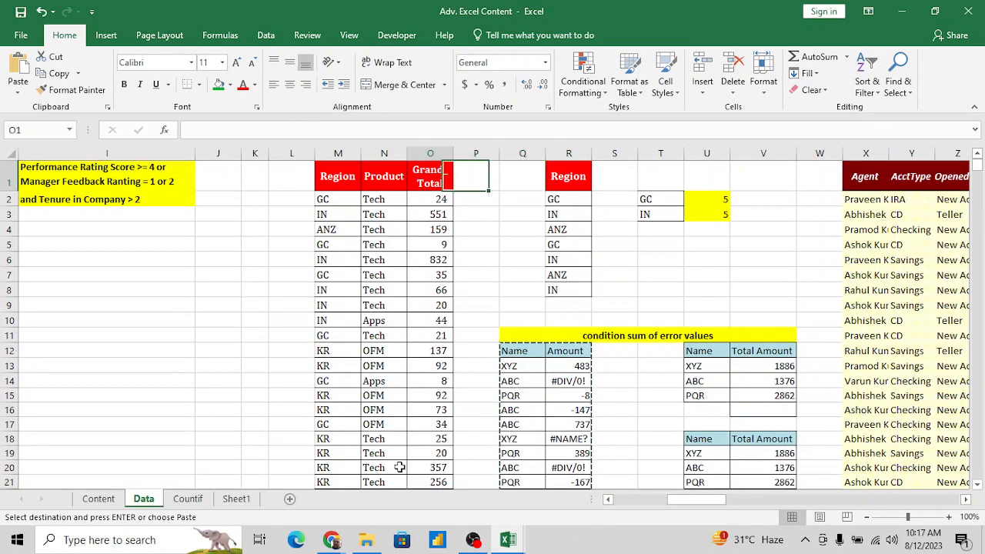
key("shift+Right")
key("shift+Right")
key("shift+Down")
key("shift+Down")
key("shift+Down")
key("shift+Down")
key("shift+Down")
key("shift+Down")
key("shift+Down")
key("shift+Down")
key("shift+Down")
key("shift+Down")
key("shift+Down")
key("shift+Down")
key("shift+Down")
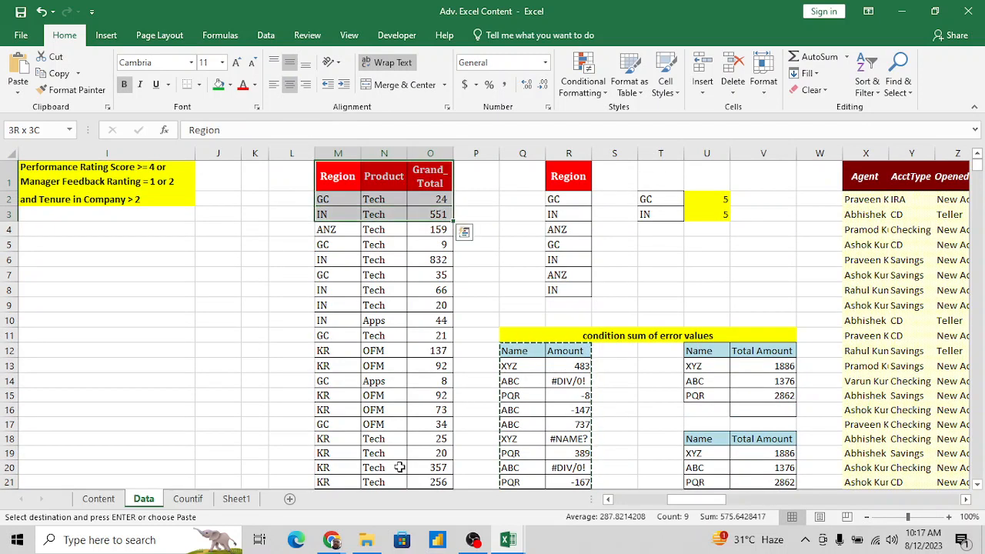
key("shift+Down")
key("shift+Down")
key("shift+Down")
key("shift+Down")
key("shift+Down")
key("shift+Down")
key("shift+Down")
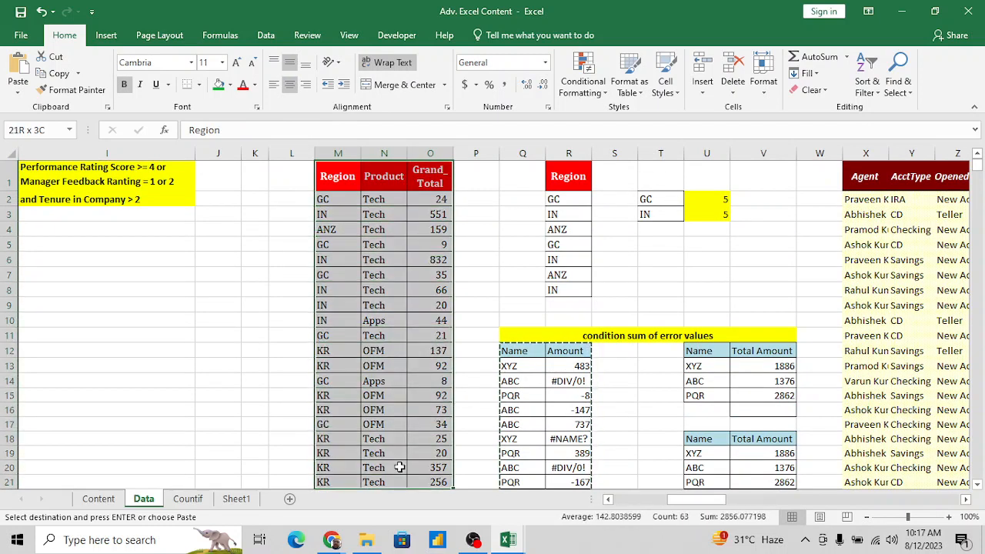
key("ctrl+c")
- Insert a new sheet directly after Sum If in Book1 and paste the copied Region table at A1
key("alt+Tab")
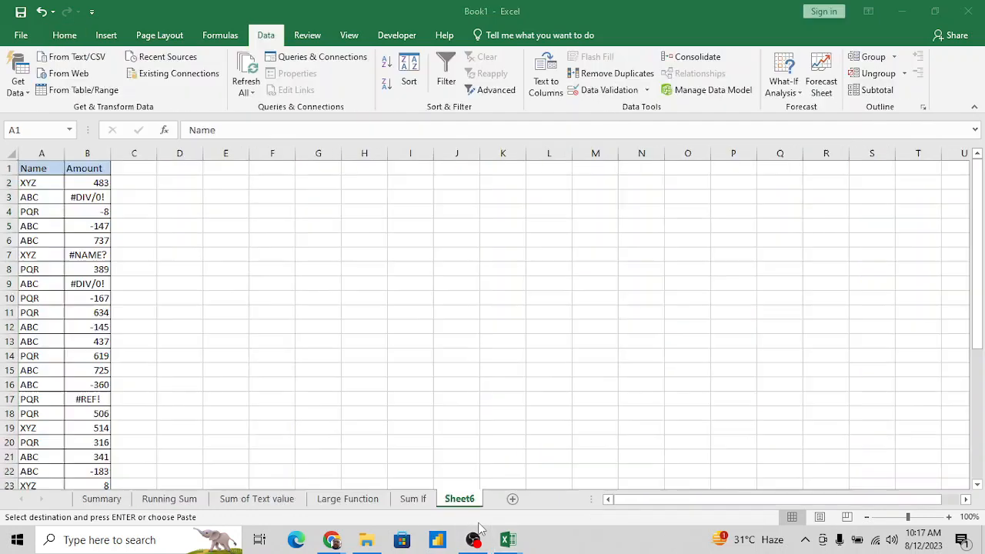
key("ctrl+a")
key("Right")
key("Right")
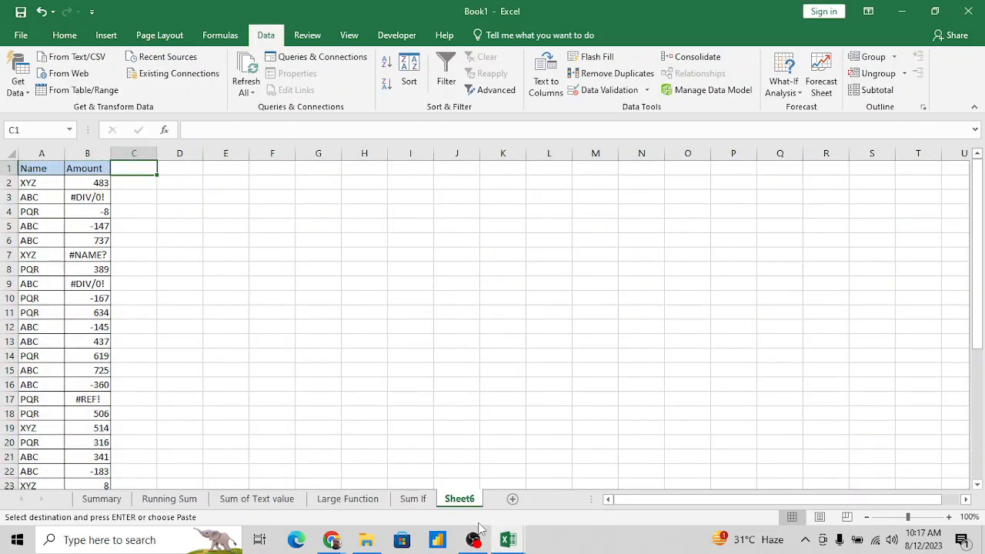
key("Right")
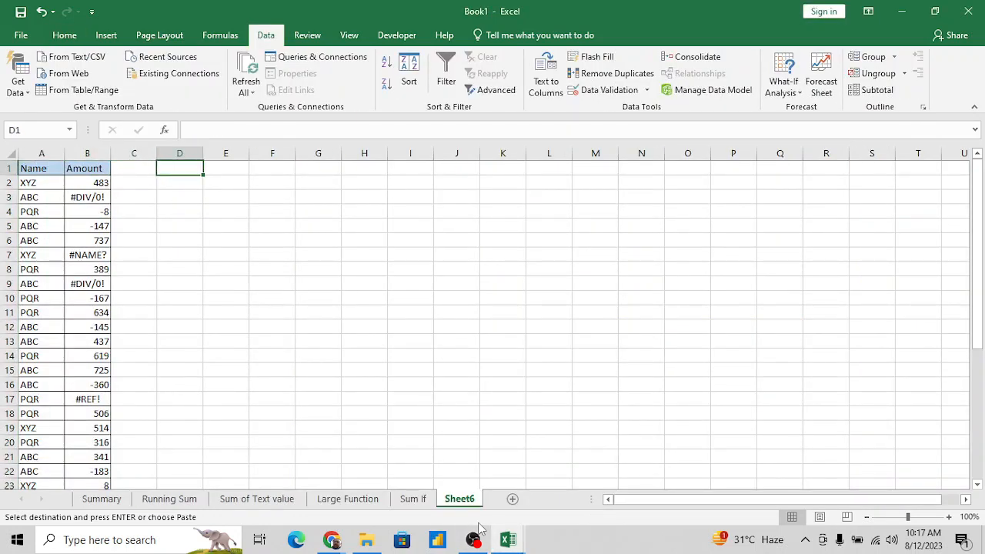
left_click(421, 500)
left_click(512, 500)
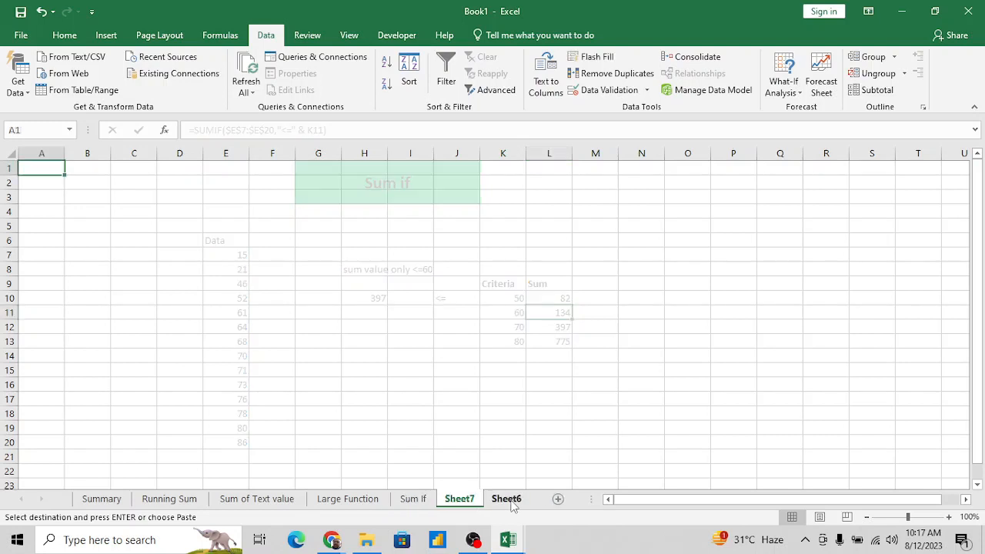
key("ctrl+v")
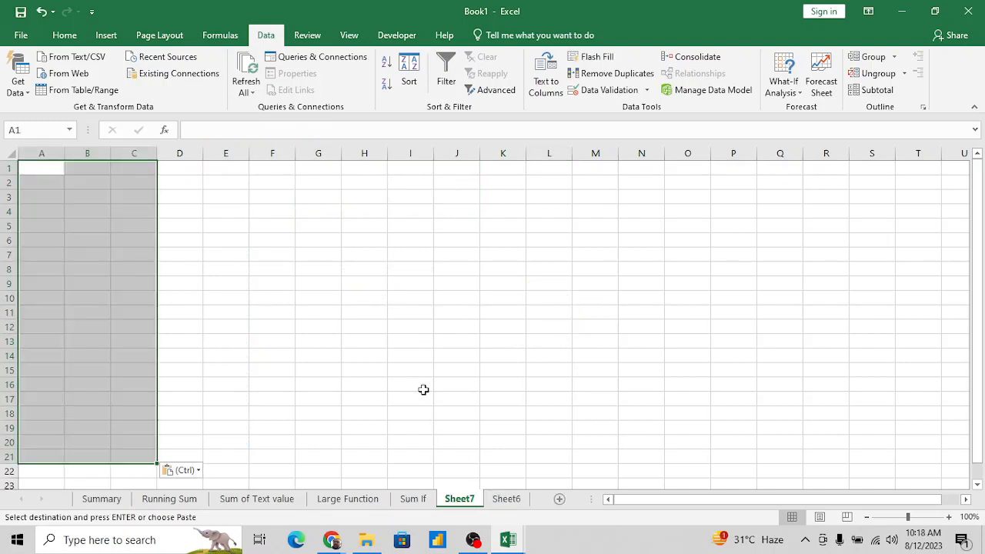
left_click(507, 498)
key("alt+Tab")
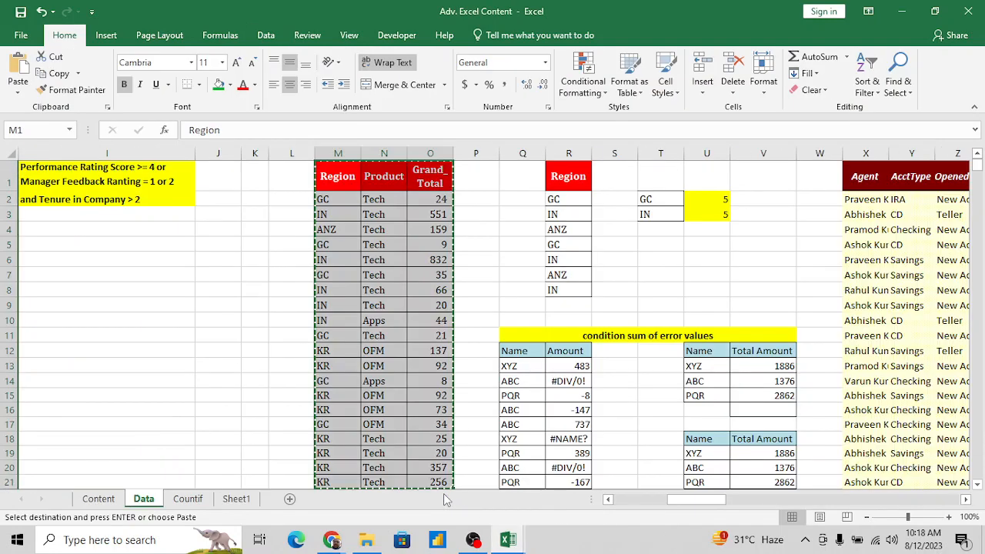
key("alt+Tab")
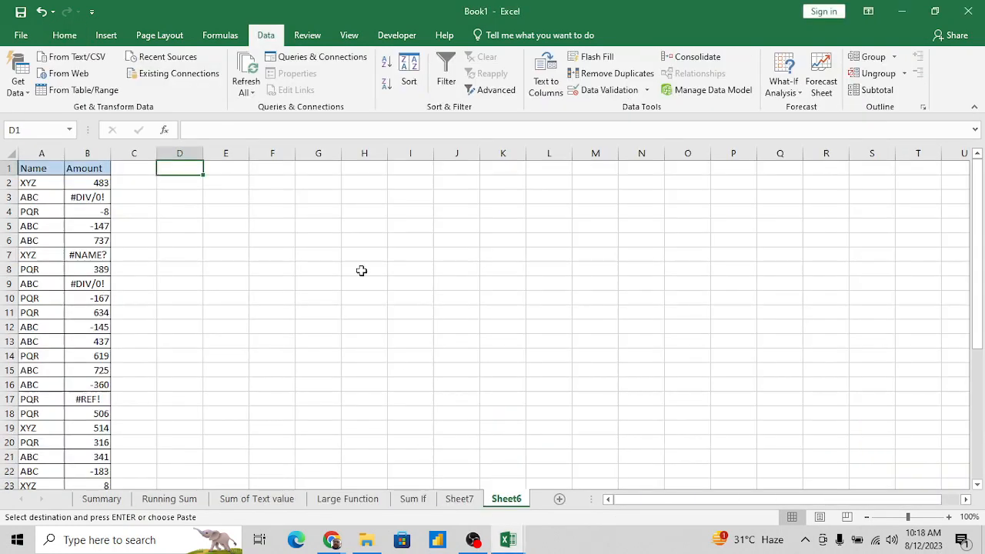
left_click(306, 251)
left_click(419, 502)
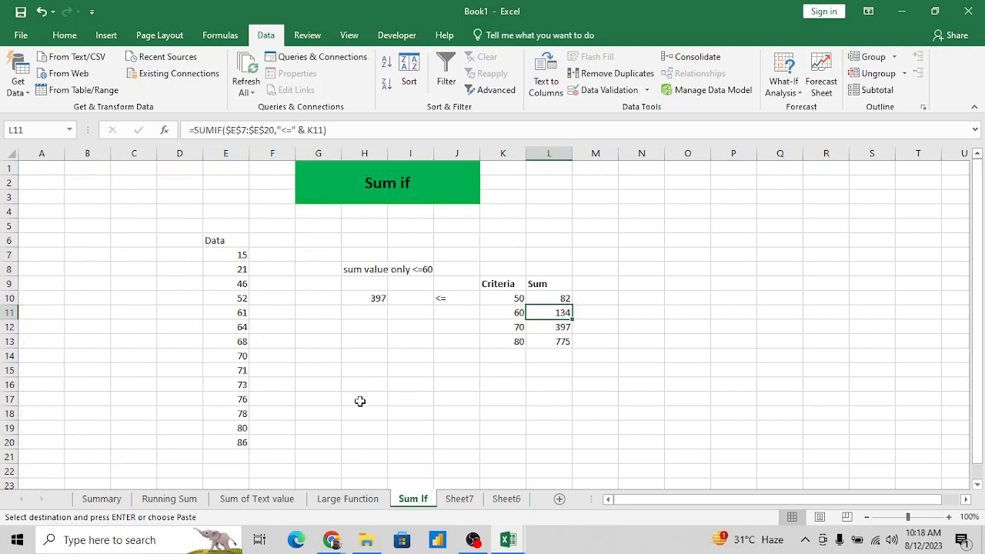
left_click(462, 300)
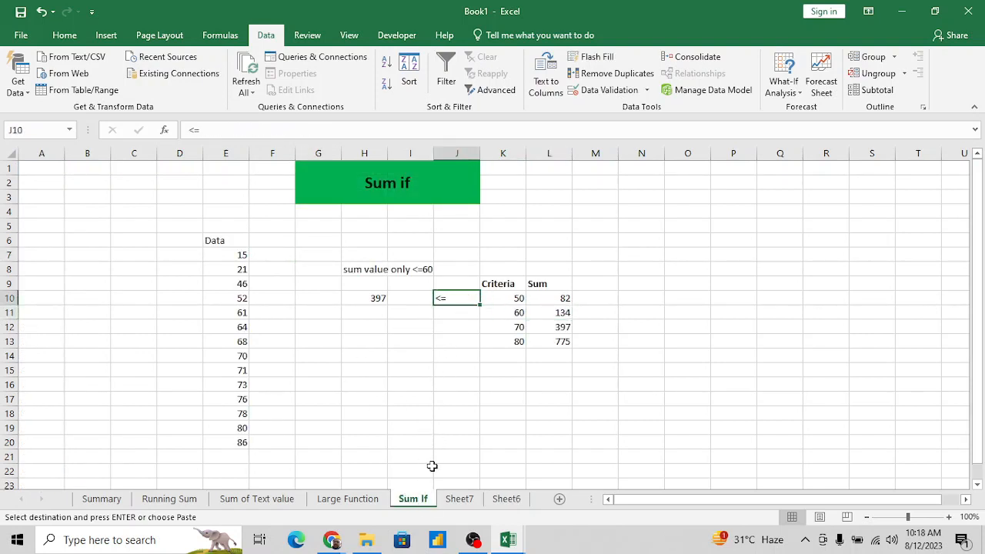
- Rename the sheet containing the Region, Product and Grand_Total table as Sumif1
left_click(459, 500)
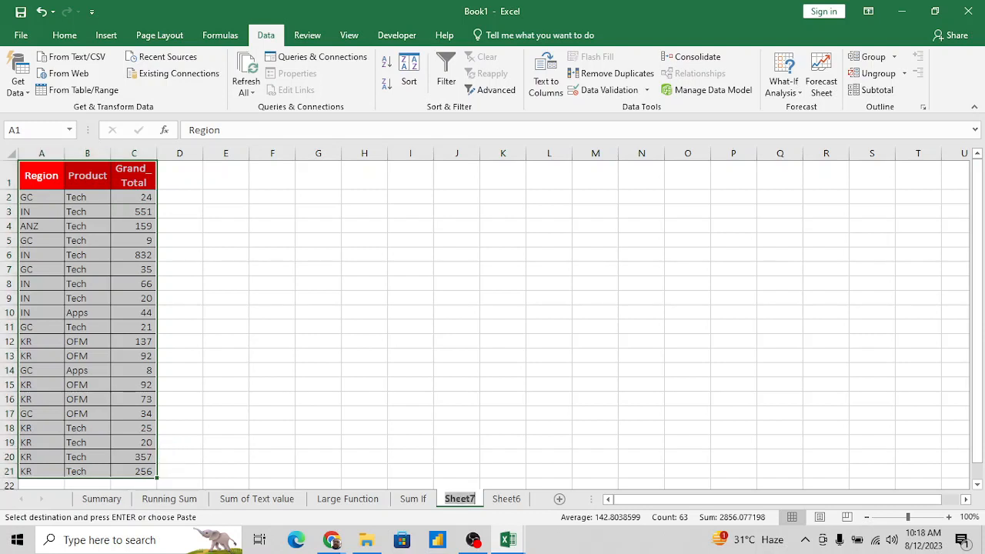
double_click(459, 499)
type("Sumif")
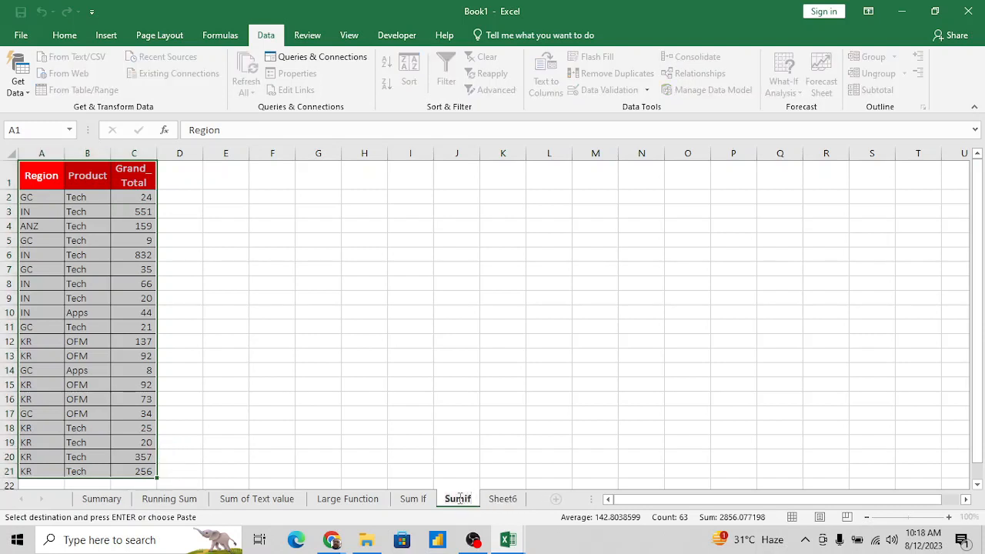
type("1")
key("Return")
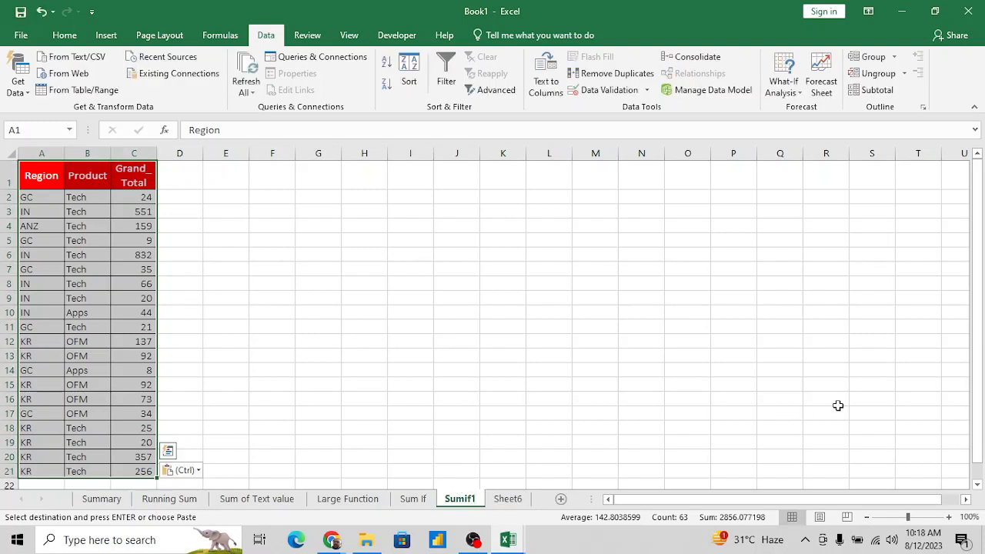
- Add filters to the header row of the Region, Product and Grand_Total table
key("Up")
key("Down")
key("Up")
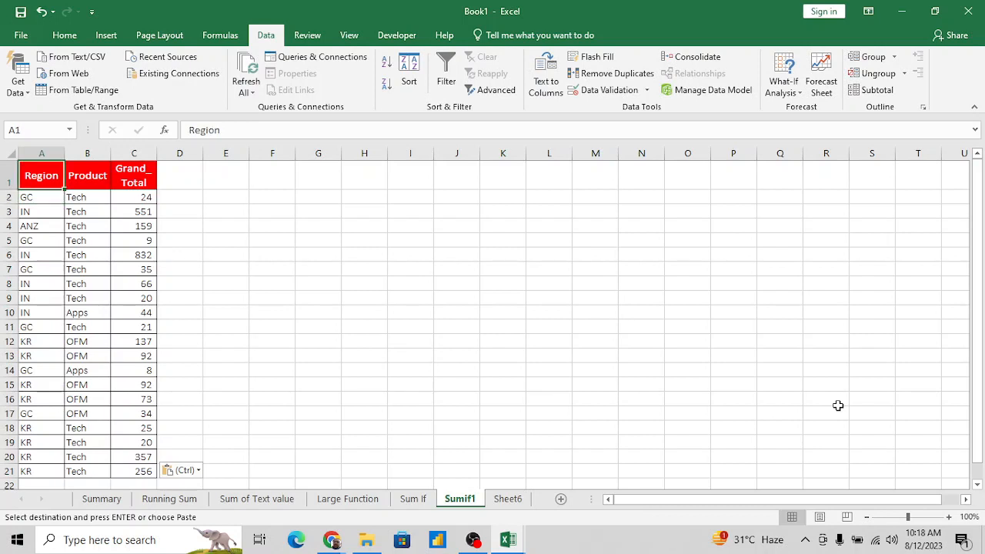
key("alt+d")
key("f")
key("f")
key("Right")
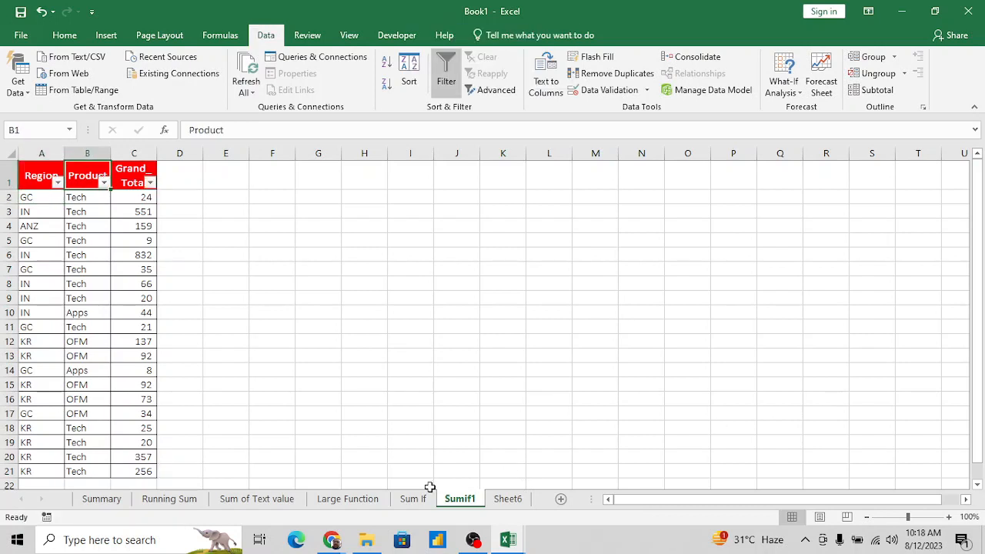
- Review the data, the criteria in K10 and L10's SUMIF formula on the Sum If sheet
left_click(410, 500)
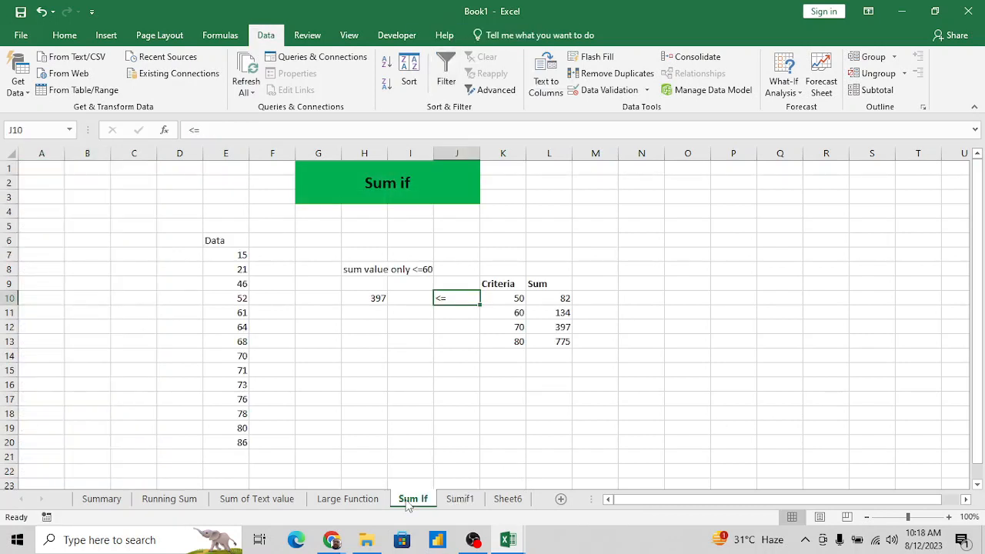
left_click(242, 282)
left_click(495, 297)
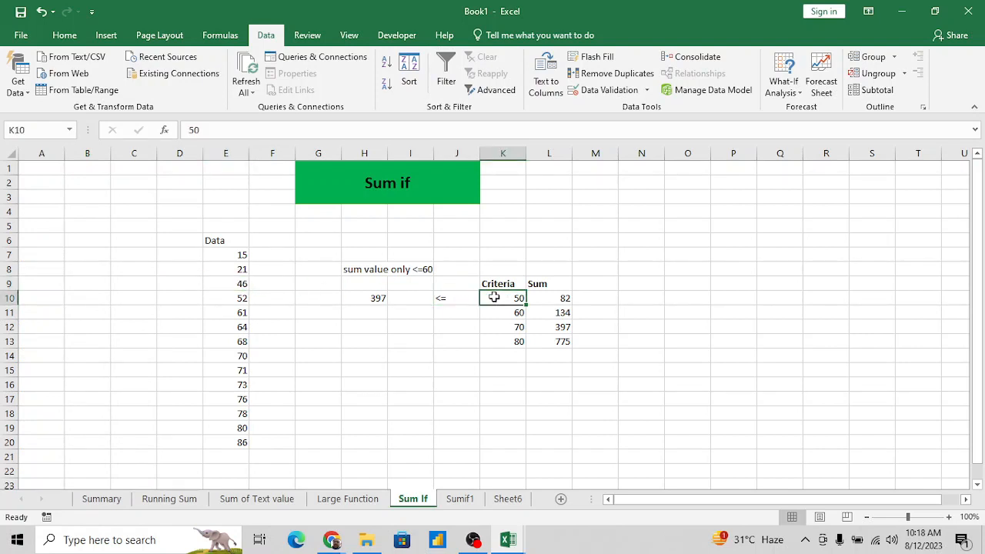
left_click(557, 300)
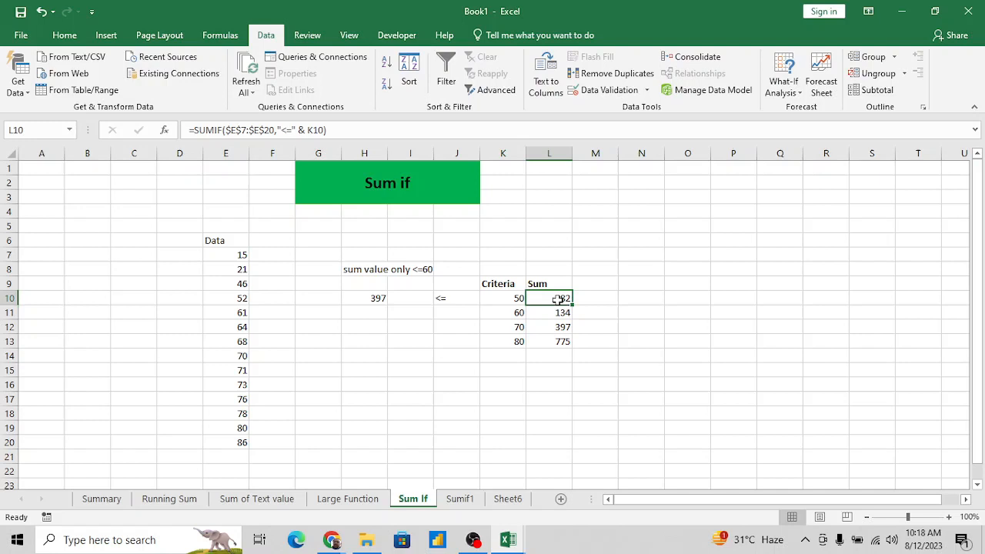
- Examine the filter lists of the Product and Region columns on the Sumif1 sheet without filtering the table
left_click(461, 499)
left_click(108, 312)
key("ctrl+Up")
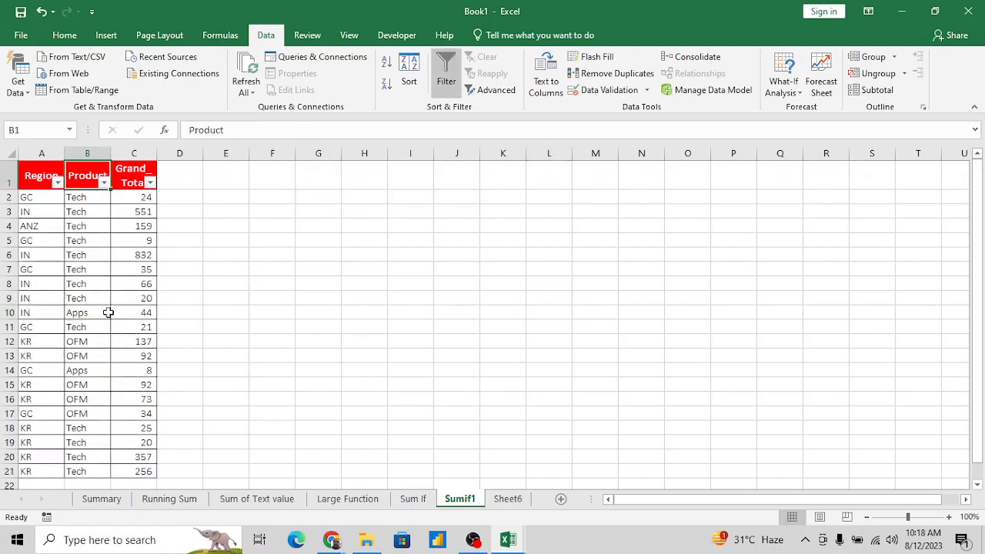
key("alt+Down")
key("Escape")
key("Left")
key("alt+Down")
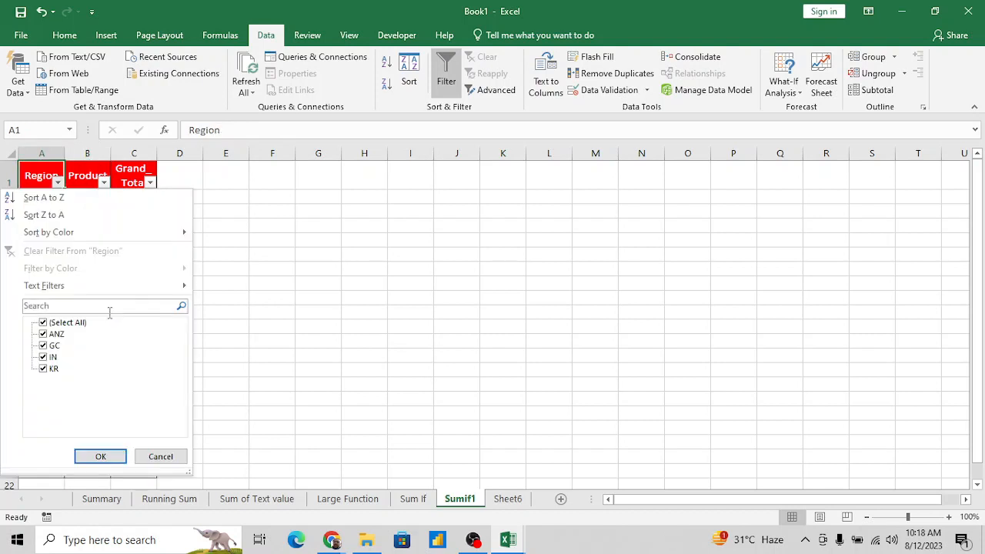
key("Escape")
key("Right")
key("Right")
key("Right")
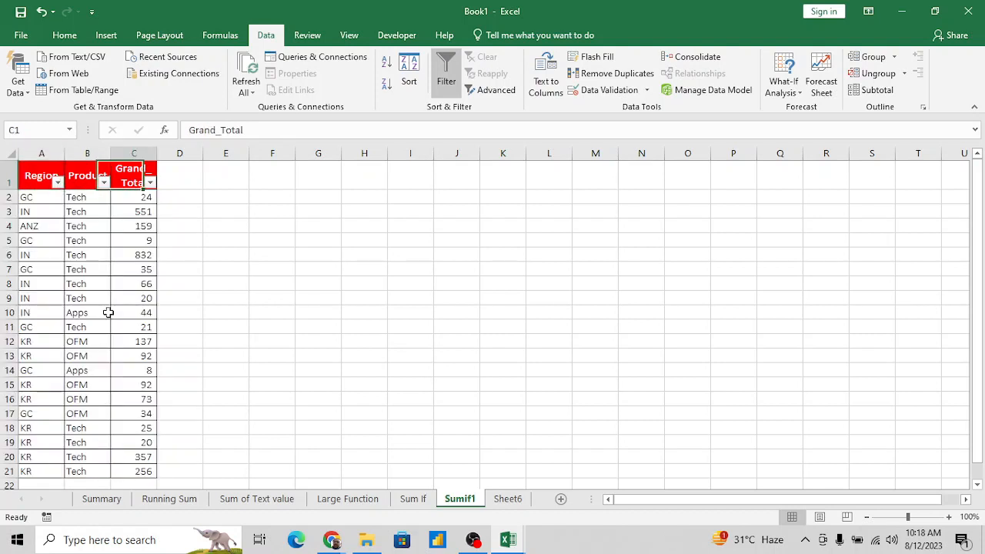
key("Left")
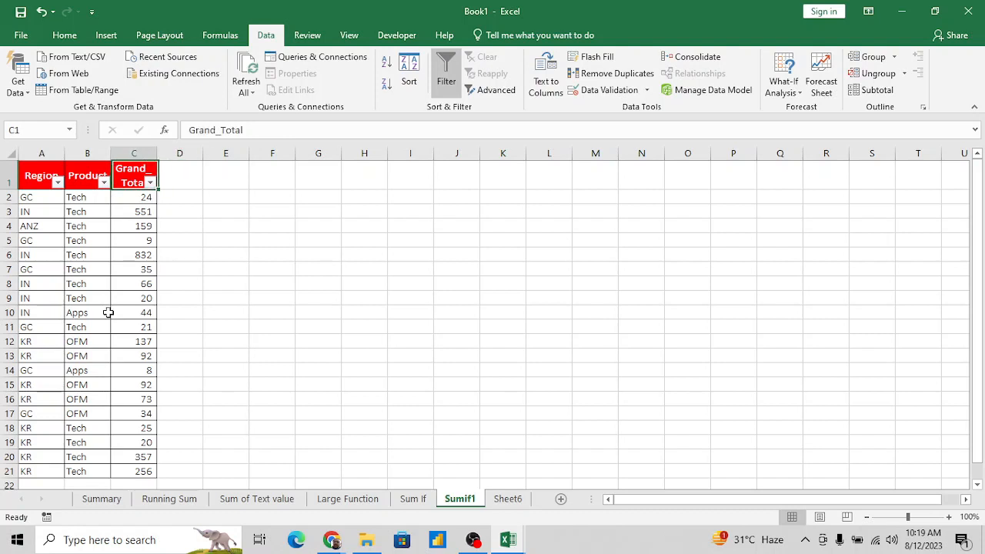
- Examine the Region column's filter list on the Sumif1 sheet without applying a filter
key("Left")
key("Left")
key("alt+Down")
key("Escape")
key("Down")
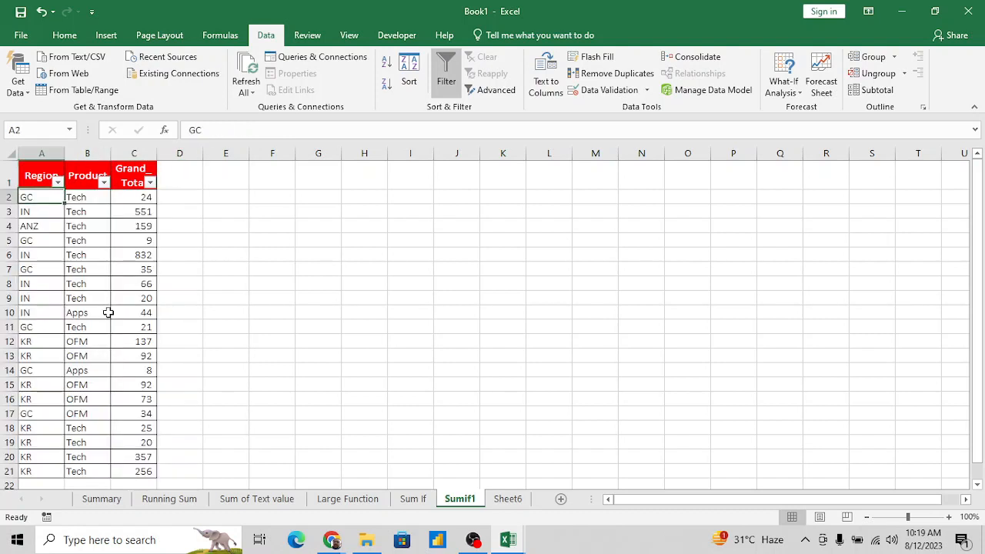
- Remove the filters from the table's header row and add them again
key("Up")
key("ctrl+shift+l")
key("Right")
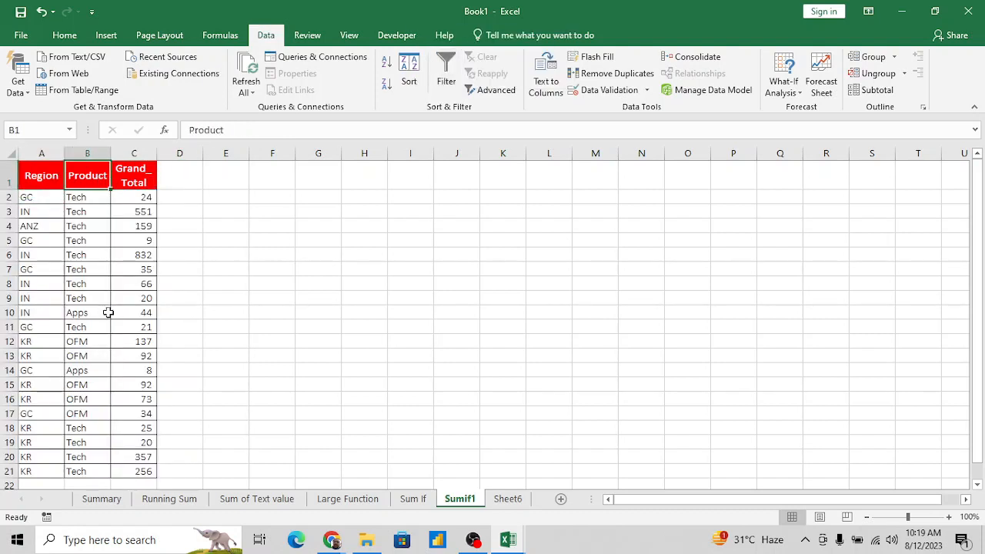
key("Down")
key("Up")
key("alt+d")
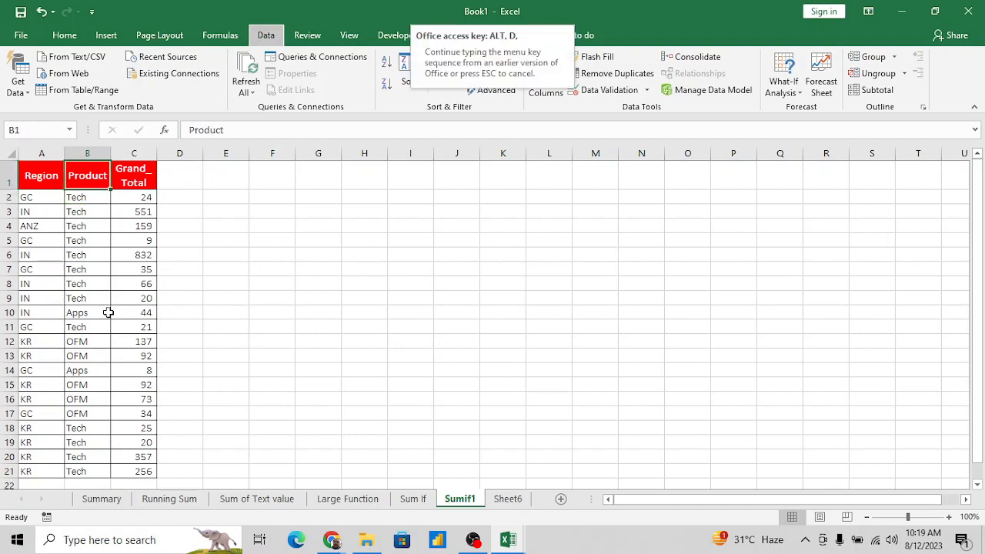
key("f")
key("f")
key("Right")
key("Left")
key("Down")
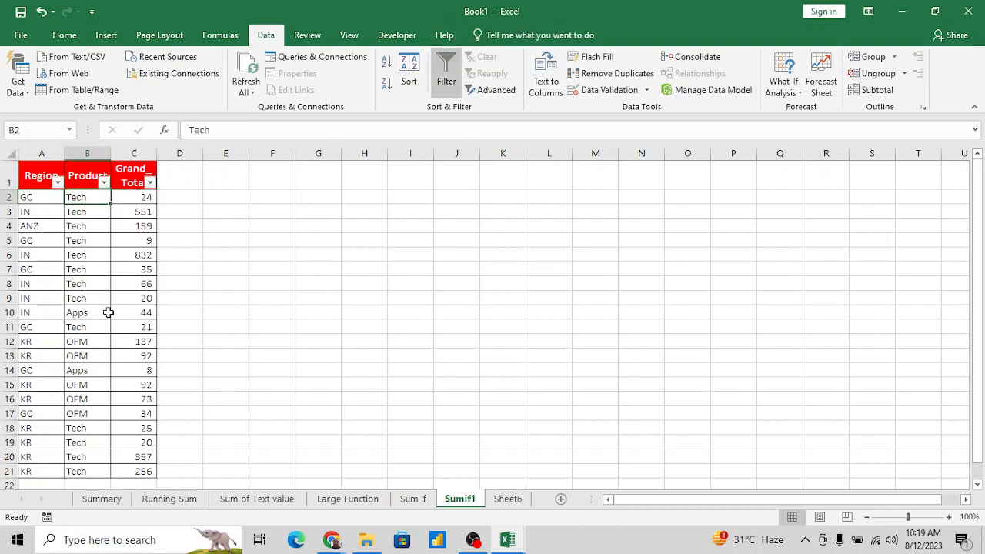
- Copy the Tech entry in B2 and filter the Product column to show only Tech
key("ctrl+c")
key("Up")
key("alt+Down")
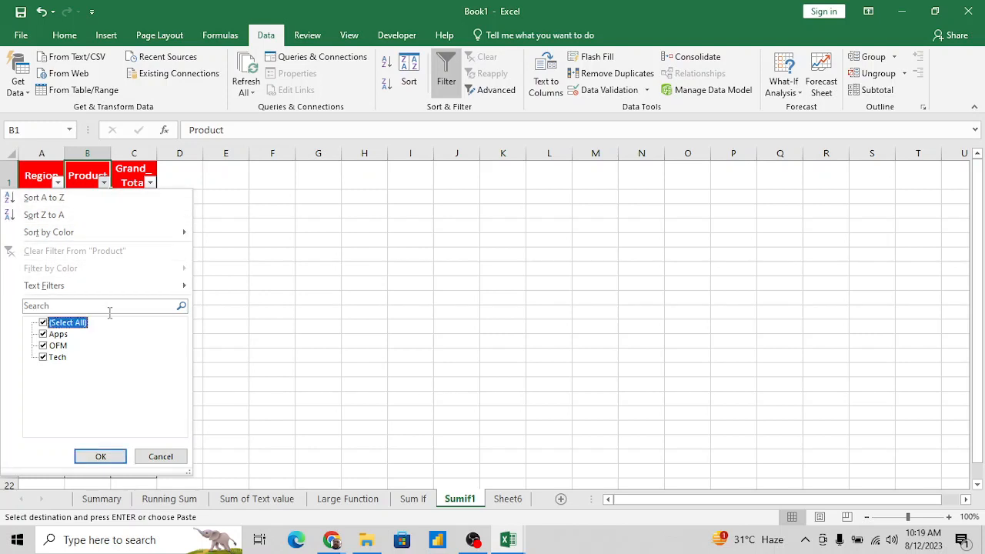
key("space")
key("Down")
key("Down")
key("Down")
key("space")
key("Return")
key("Down")
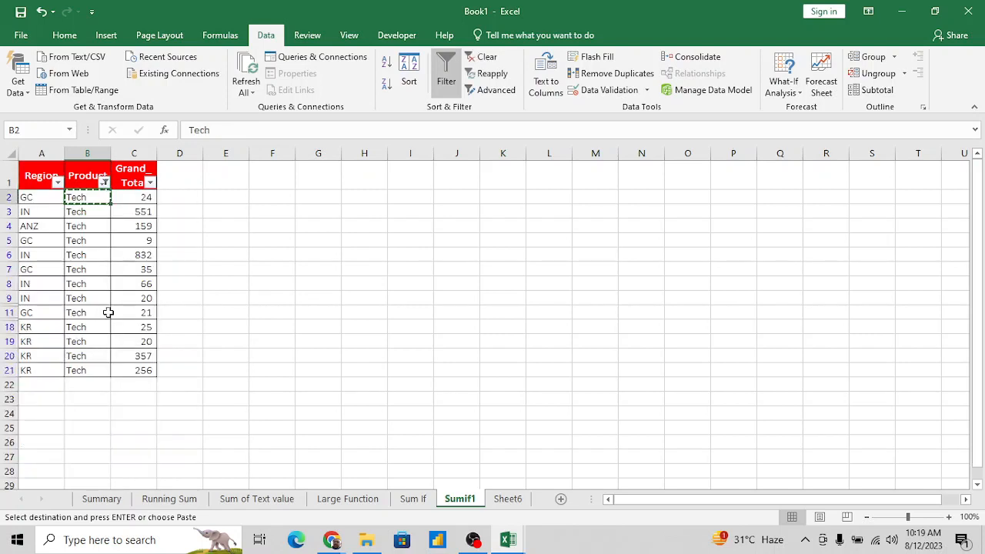
- Select the filtered Grand_Total values from C2 down to check their sum
key("Right")
key("ctrl+shift+Down")
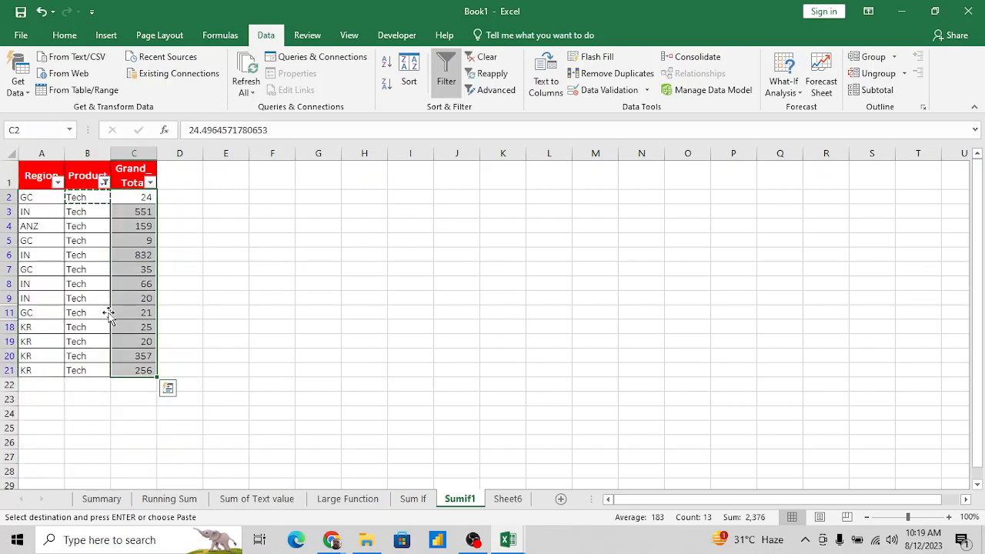
key("Left")
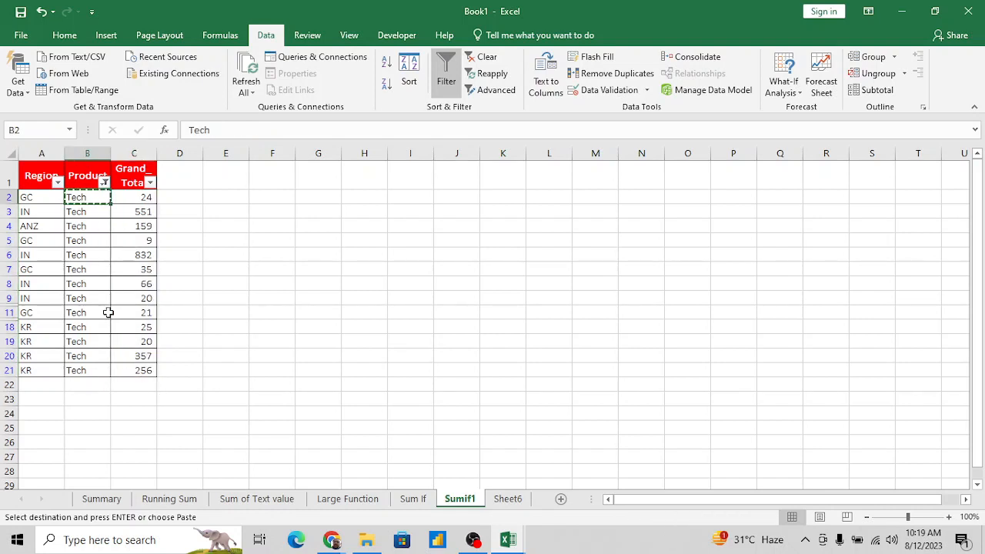
- Remove the filters from the table and paste the copied Tech entry into H2
key("alt+d")
key("f")
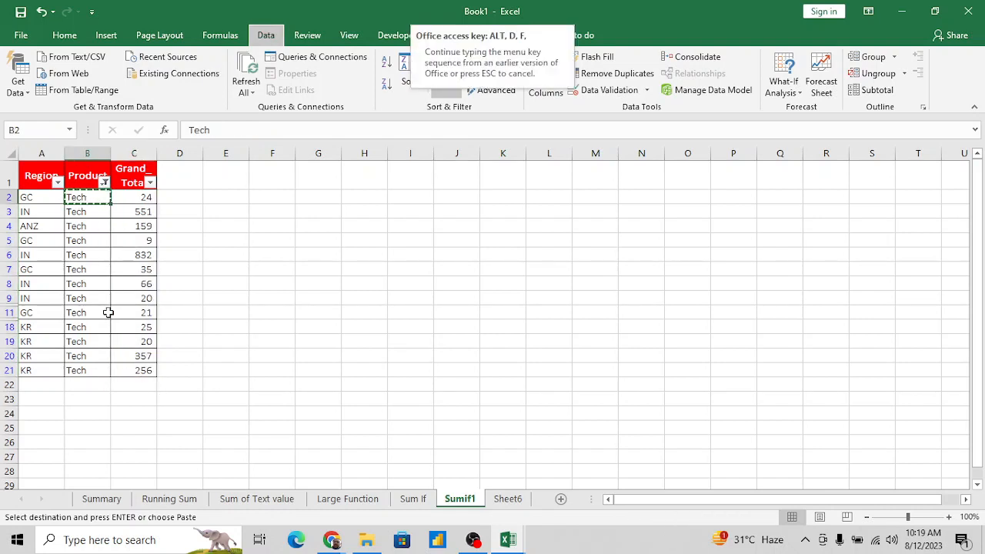
key("f")
key("Right")
key("Right")
key("Right")
key("Right")
key("Right")
key("Right")
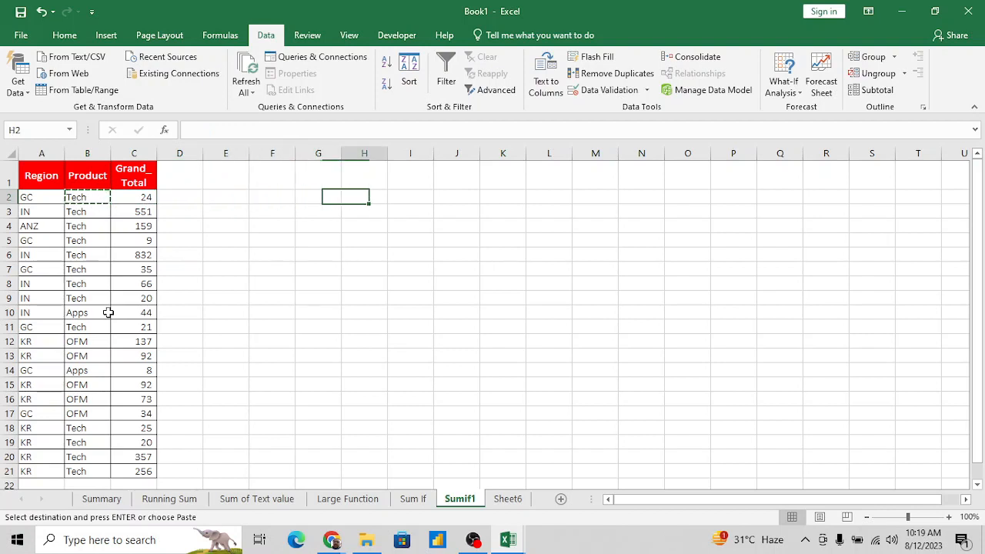
key("Return")
key("Right")
key("Up")
key("Left")
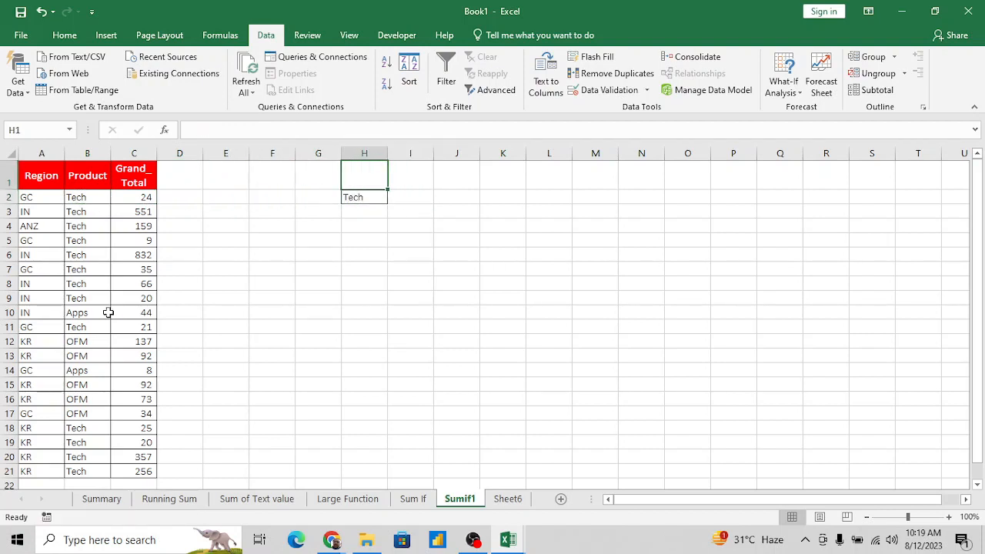
- Enter the heading "Sum of value" in I1
key("Down")
key("Left")
key("Right")
key("Right")
key("Up")
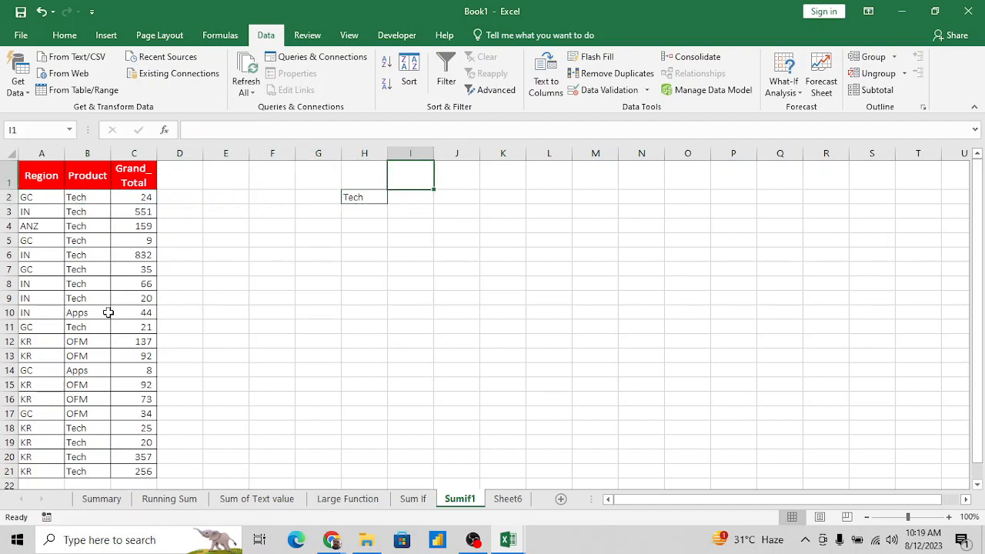
key("Left")
key("Right")
type("Su")
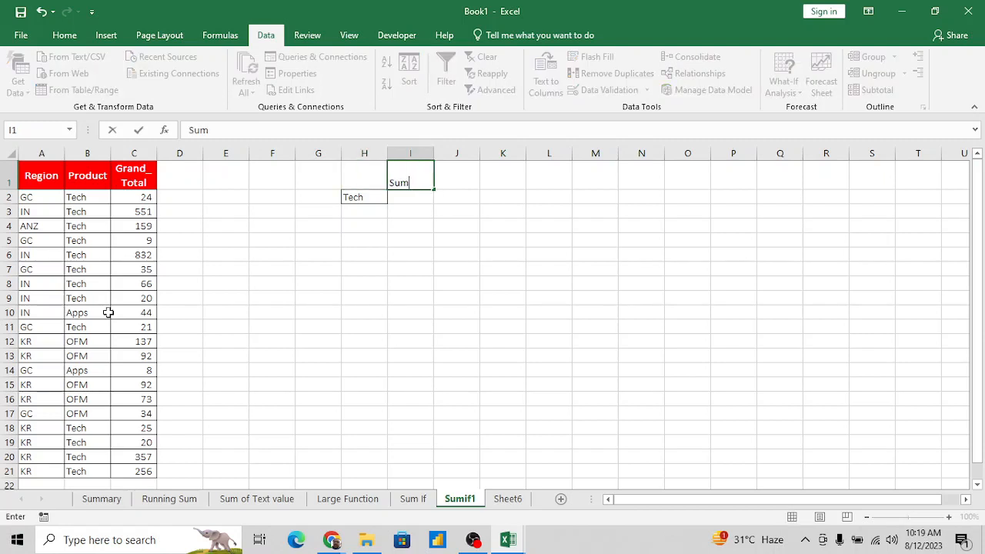
type("m iof")
key("BackSpace")
key("BackSpace")
key("BackSpace")
type("of Tec")
type("e")
key("Return")
key("Left")
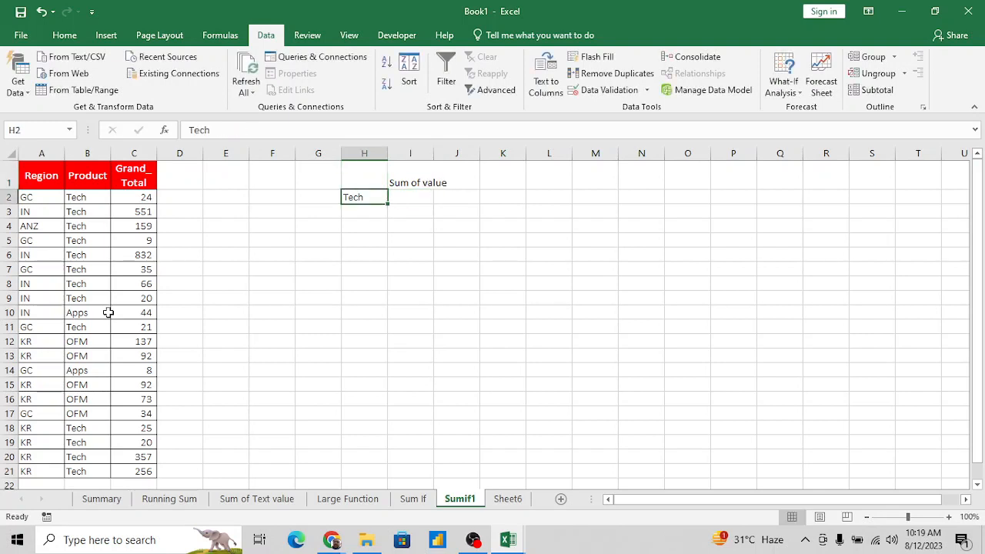
- Review the Grand_Total column and the Tech criterion in H2
key("Left")
key("Left")
key("Left")
key("Left")
key("Left")
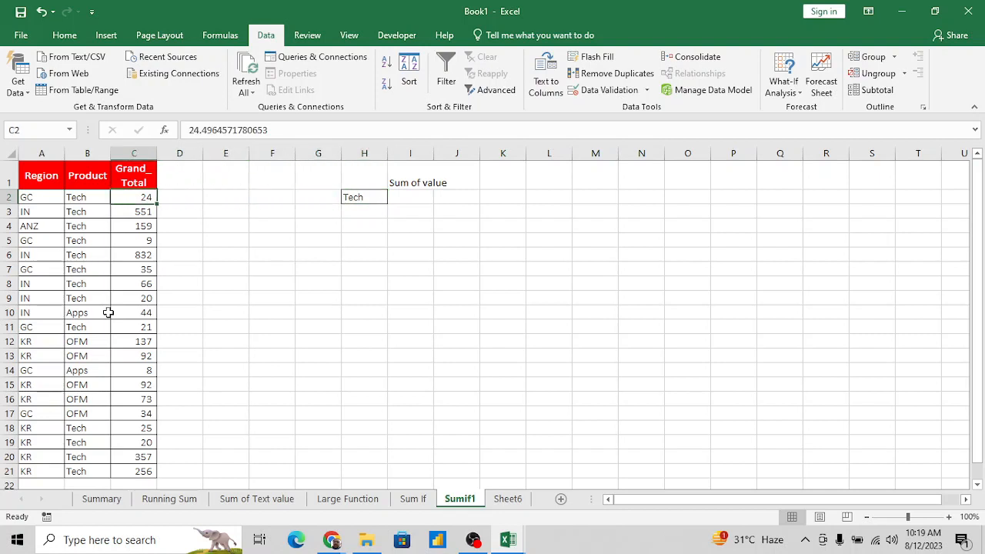
key("Up")
key("Down")
key("Right")
key("Right")
key("Right")
key("Right")
key("Right")
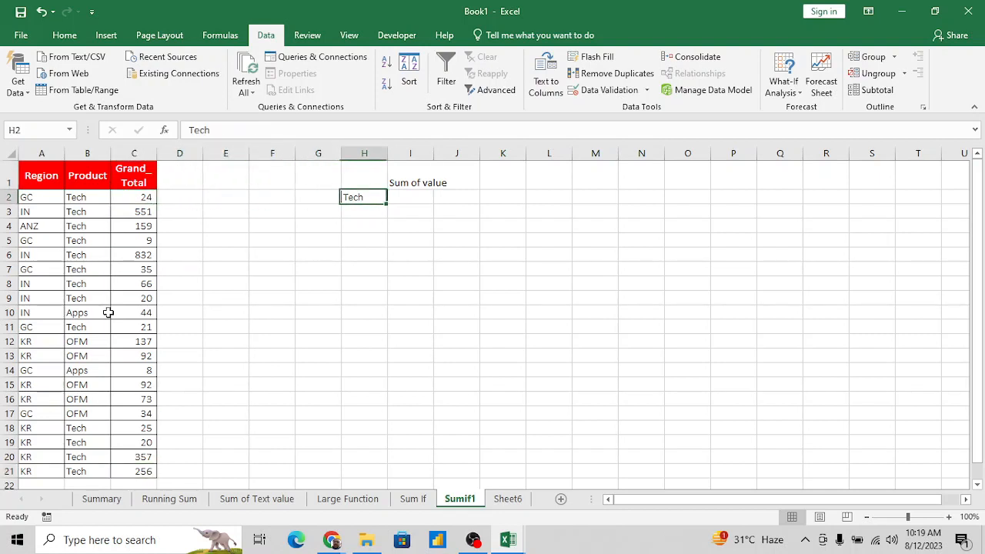
- Begin a SUMIF formula in I2 with the absolute range $B$2:$B$21 and the criterion "Tech"
key("Right")
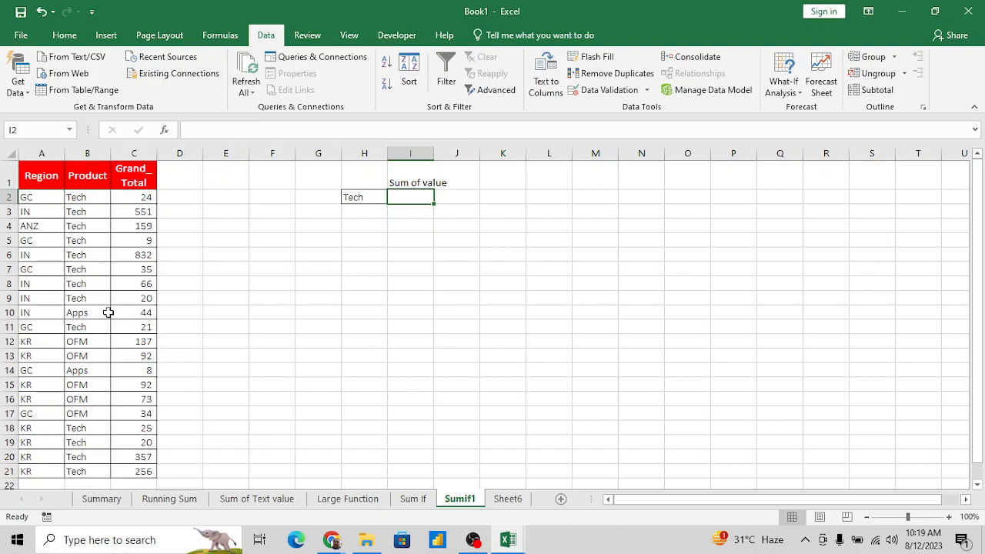
type("=sum")
key("Down")
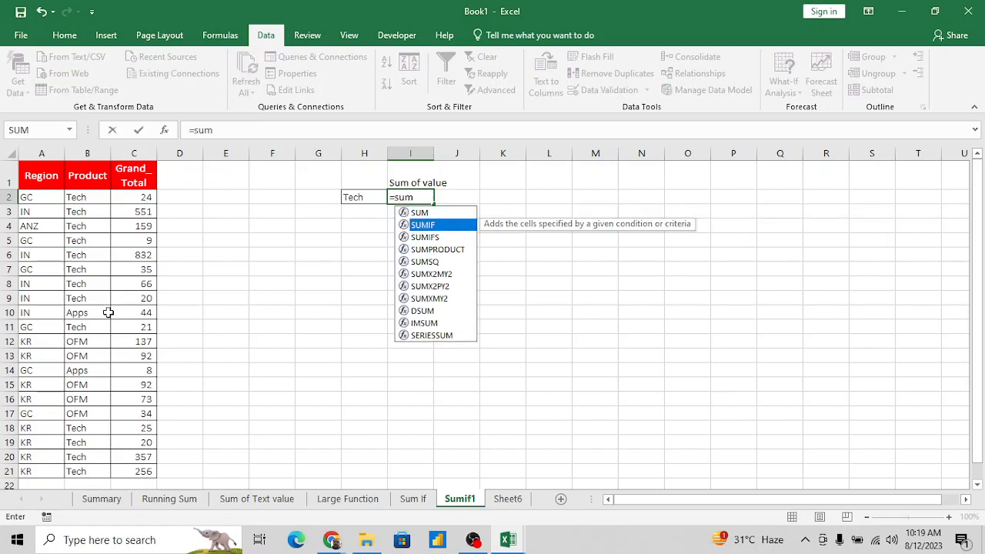
key("Tab")
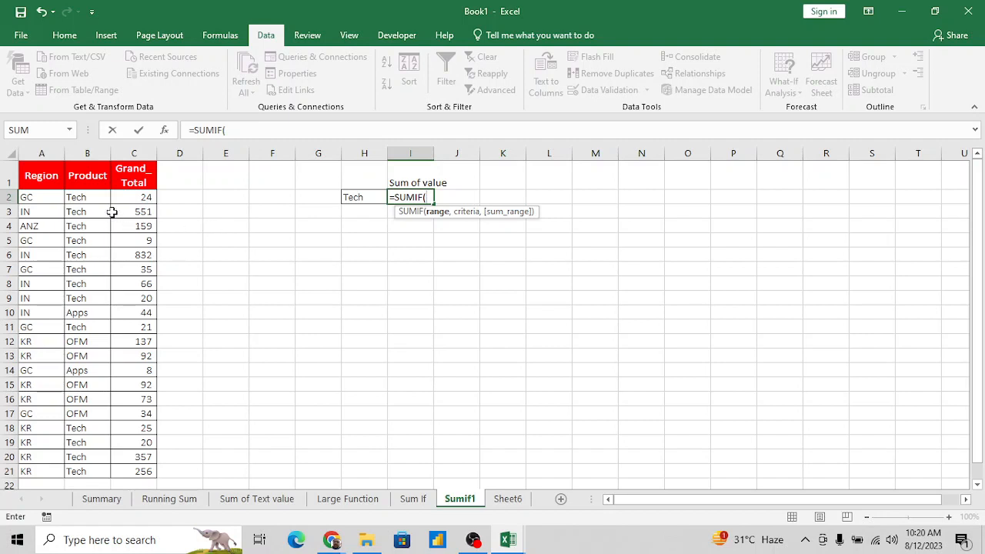
left_click(83, 197)
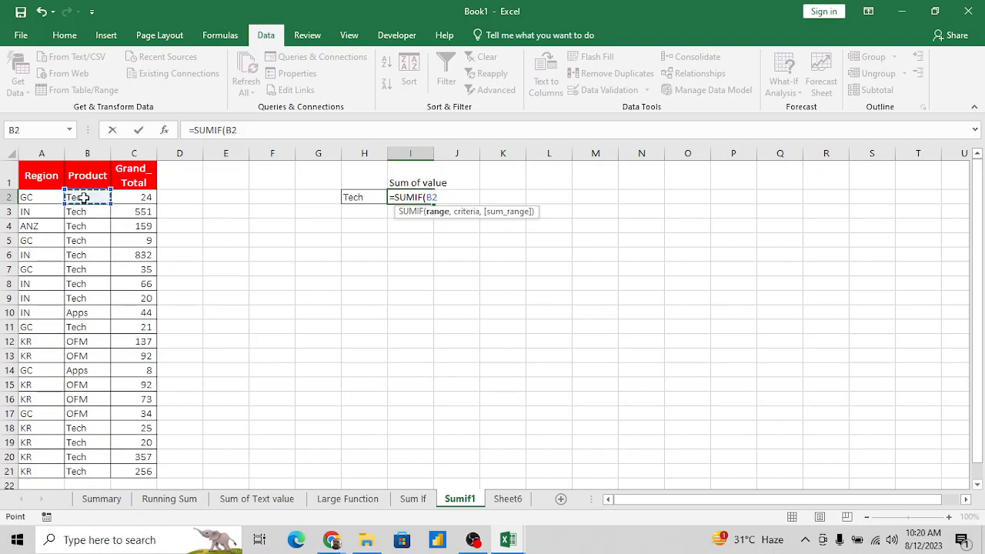
key("ctrl+shift+Down")
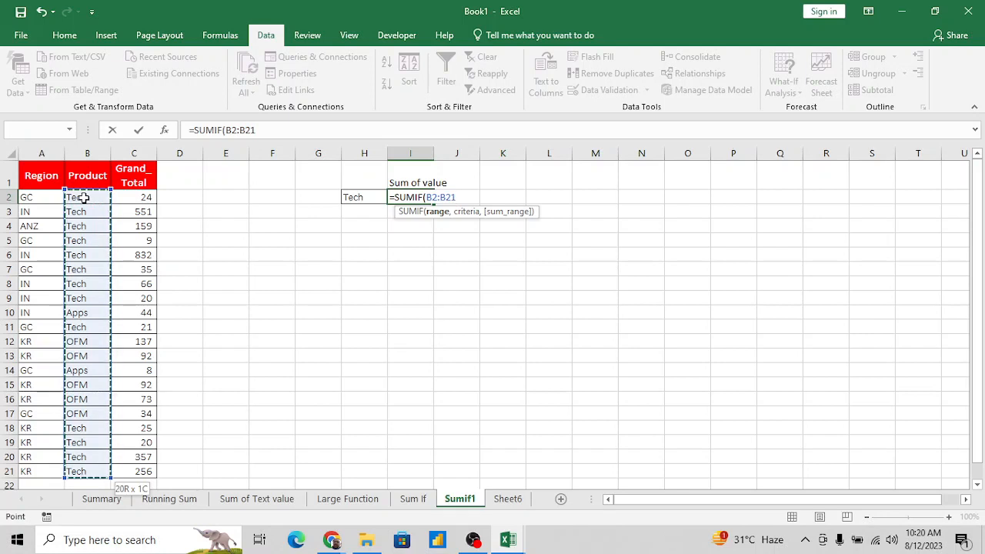
key("F4")
type(",\"Tech")
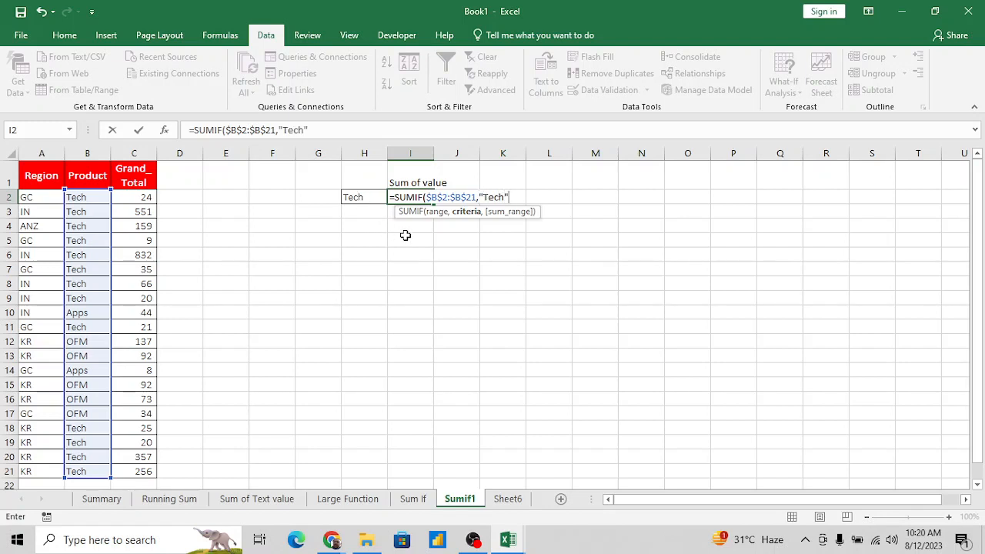
type("\",")
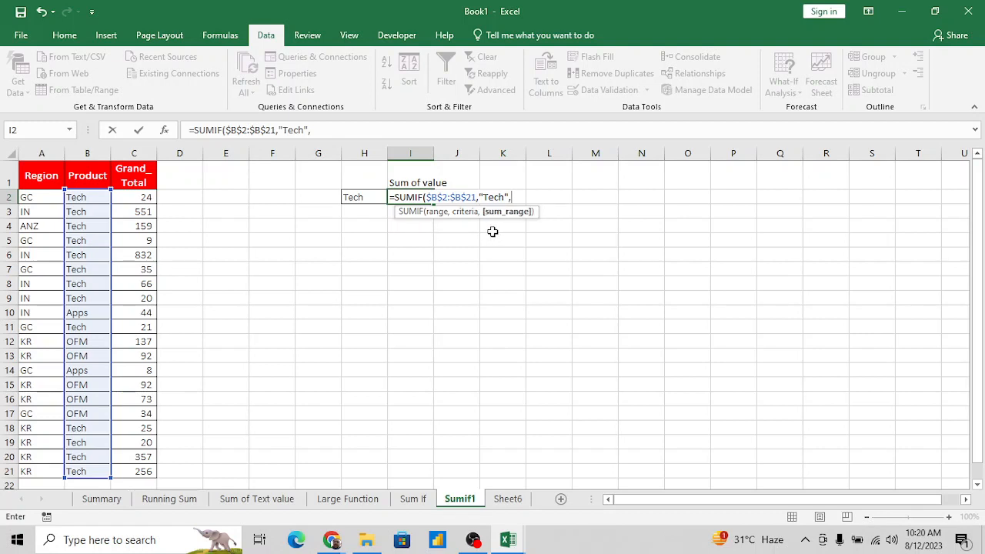
- Complete I2's SUMIF formula with the absolute sum range $C$2:$C$21
left_click(142, 199)
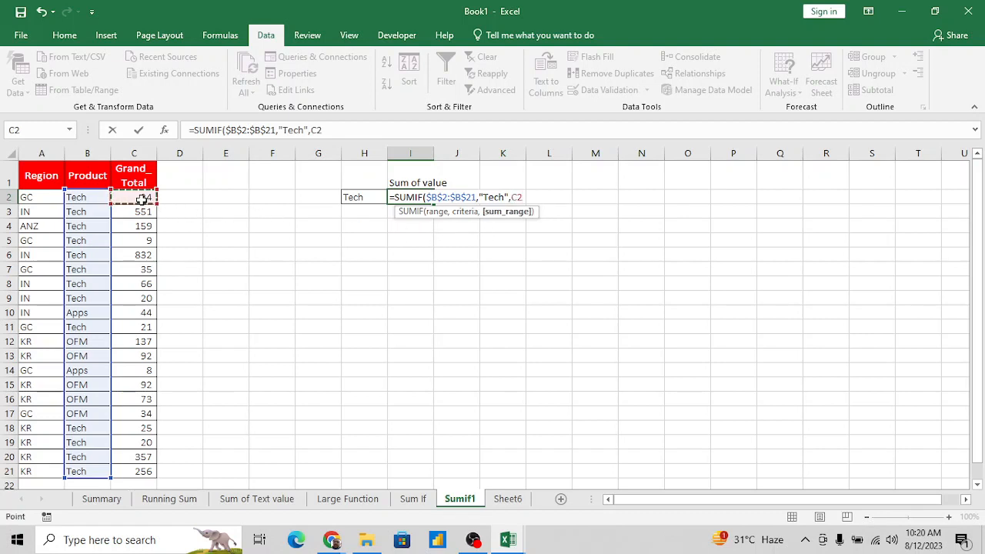
key("ctrl+shift+Down")
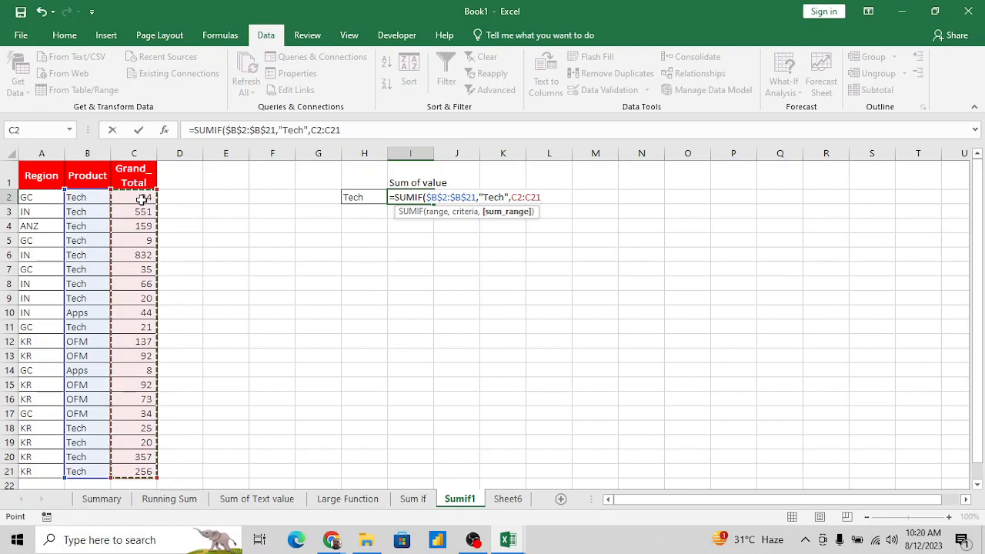
key("F4")
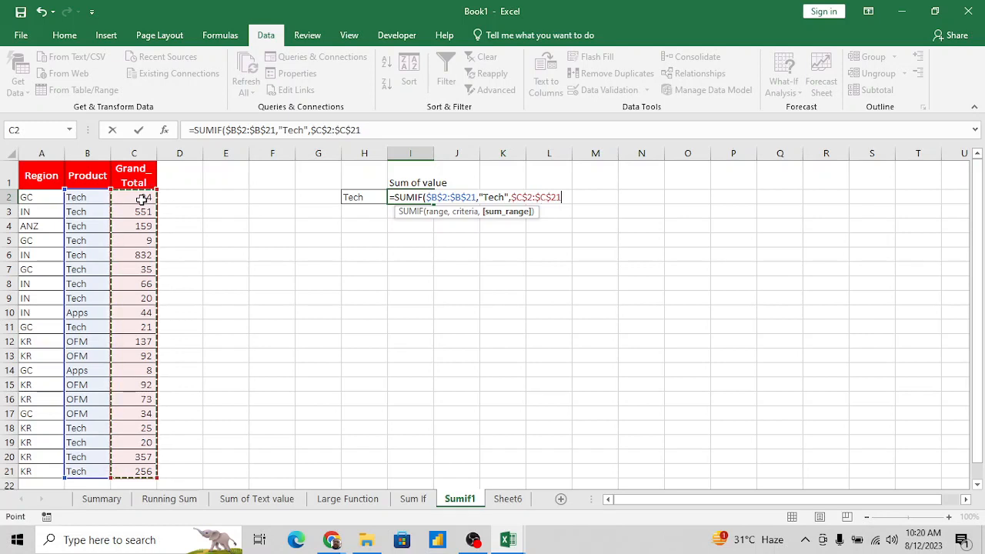
type(")")
key("Return")
key("Up")
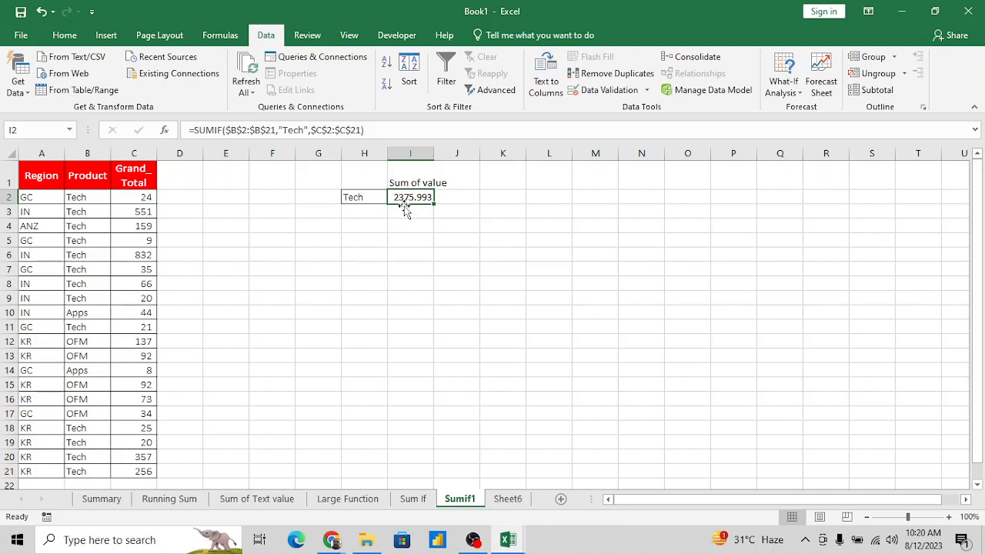
- Add filters to the table's header row and filter the Product column to show only Tech
left_click(134, 215)
key("Down")
key("Down")
key("Up")
key("Up")
key("Up")
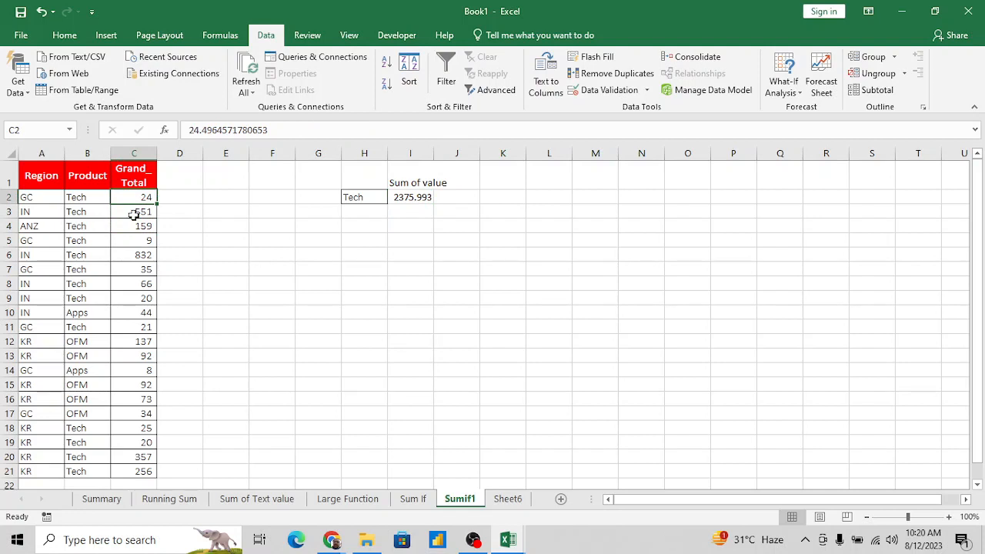
key("Up")
key("alt+d")
key("f")
key("f")
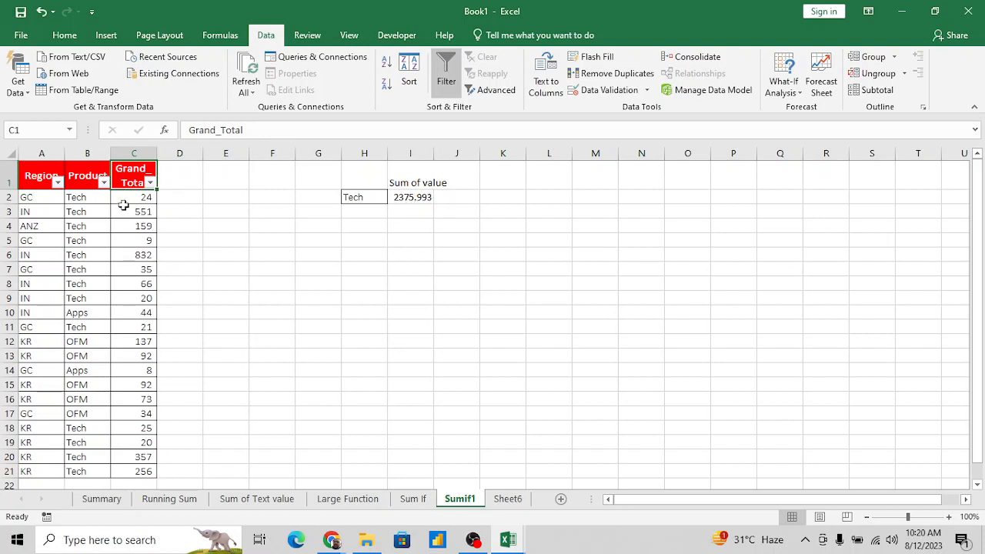
left_click(104, 183)
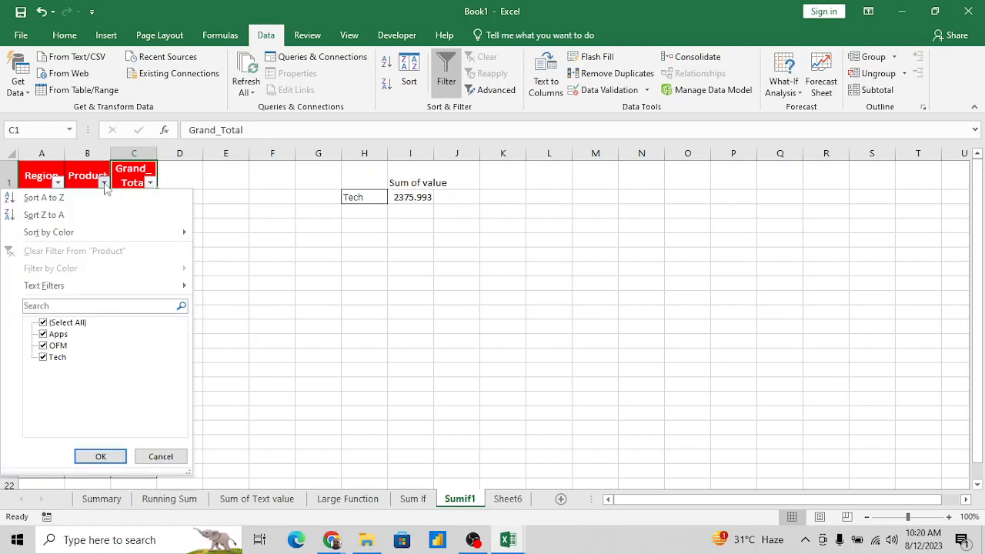
left_click(58, 324)
left_click(52, 358)
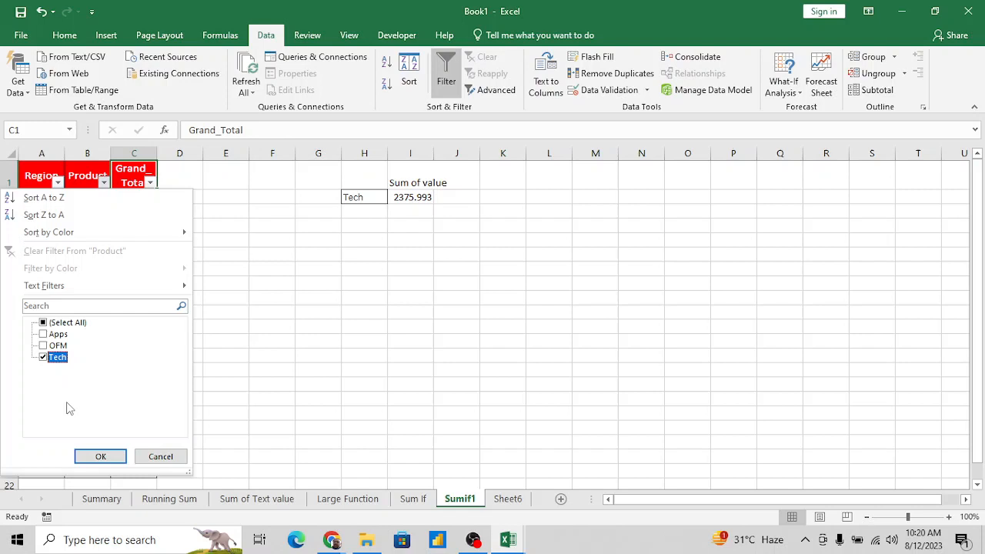
left_click(100, 456)
- Compare the sum of the filtered Grand_Total values with the SUMIF result in I2
left_click(149, 200)
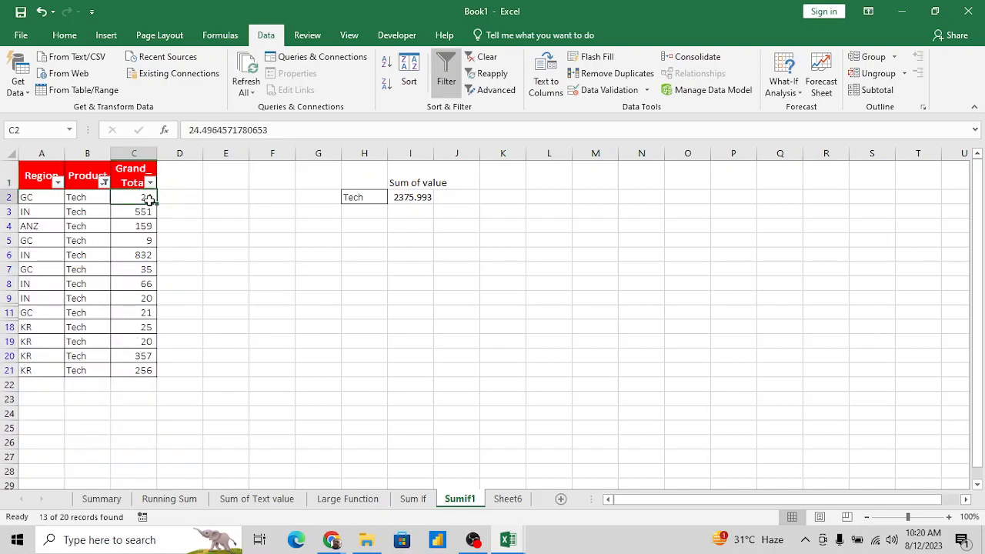
key("ctrl+shift+Down")
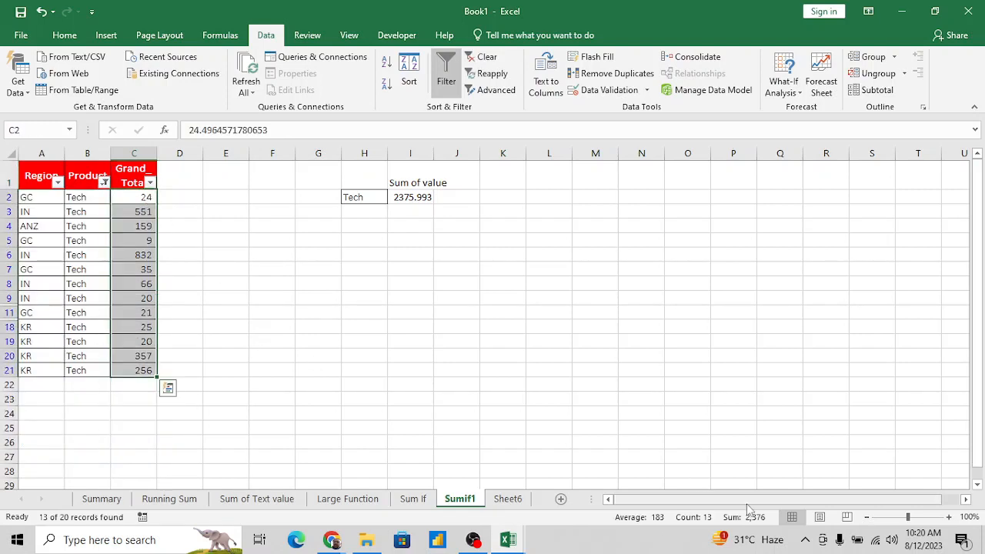
left_click(426, 201)
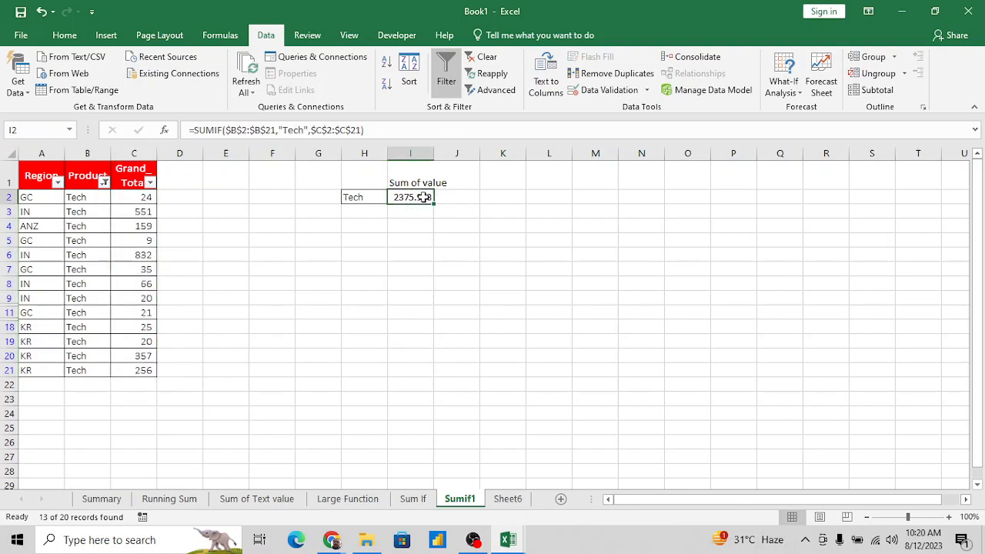
- Select the filtered Product entries from B2 down to the last row to review them
left_click(140, 276)
key("ctrl+Up")
key("Down")
key("Left")
key("ctrl+shift+Down")
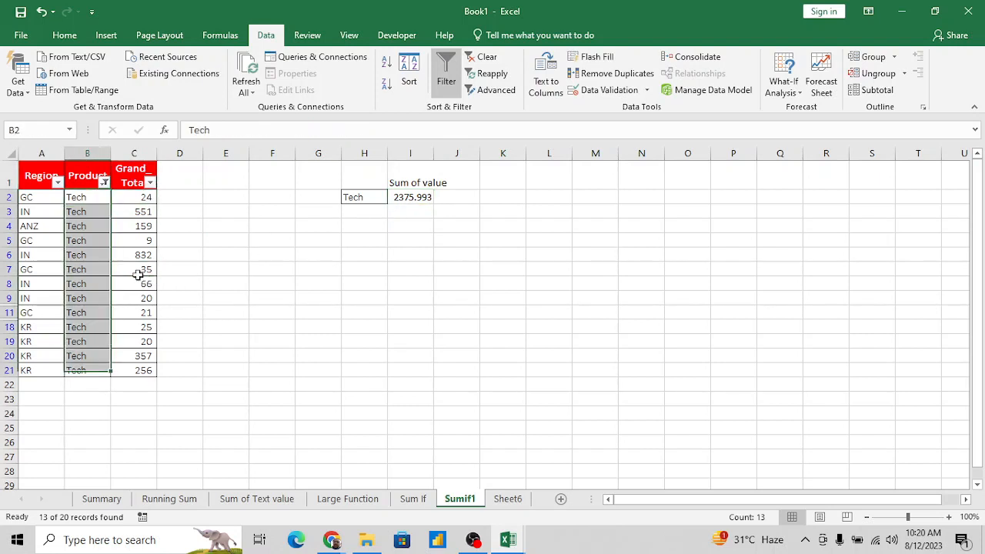
- Remove the filters from the table's header row and return to the SUMIF result in I2
key("ctrl+Up")
key("Right")
key("Down")
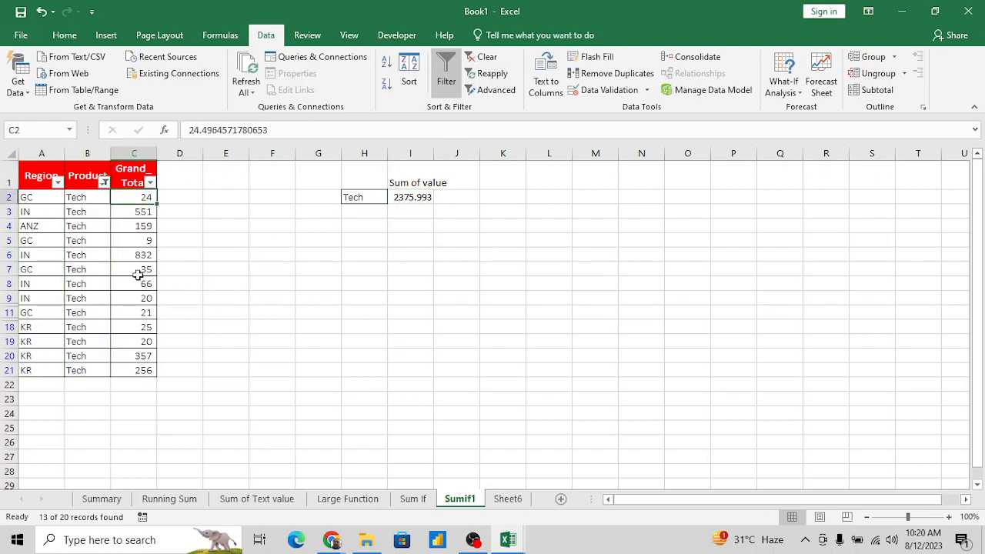
key("ctrl+shift+l")
key("Right")
key("Right")
- Copy the Tech sum block H1:I2 to the cells starting at H5
key("Right")
key("Right")
key("Right")
key("Right")
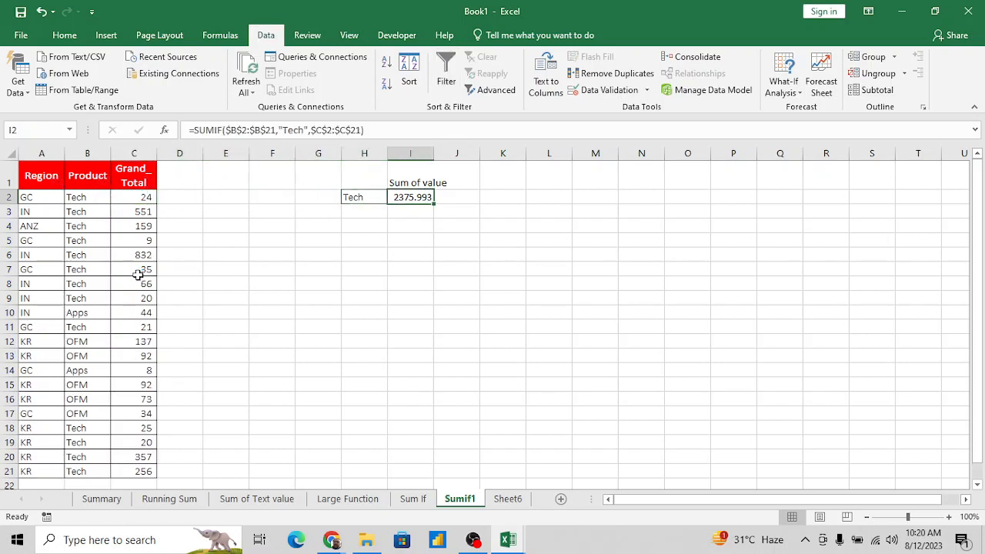
key("Left")
key("Up")
key("Right")
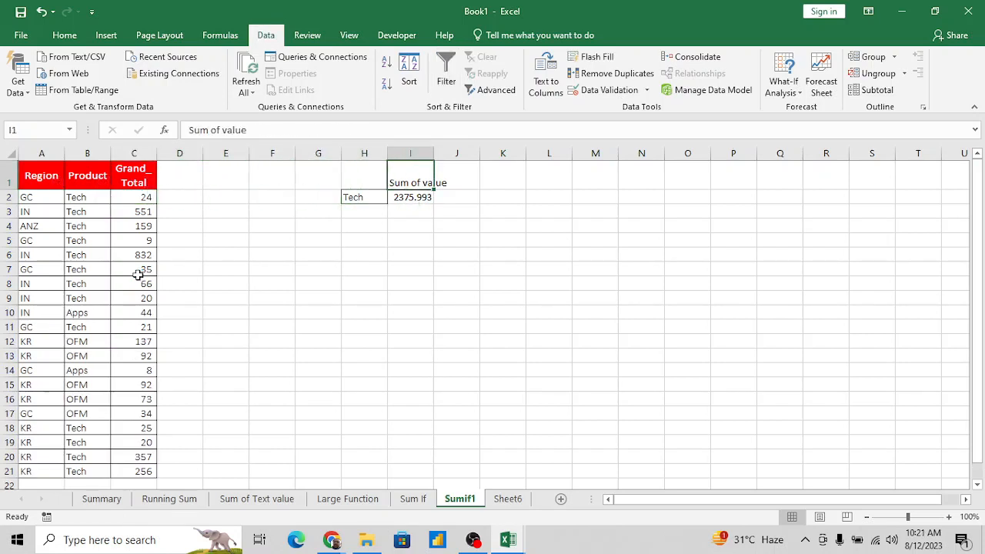
key("shift+Left")
key("shift+Down")
key("ctrl+c")
key("Down")
key("Down")
key("Down")
key("Down")
key("Left")
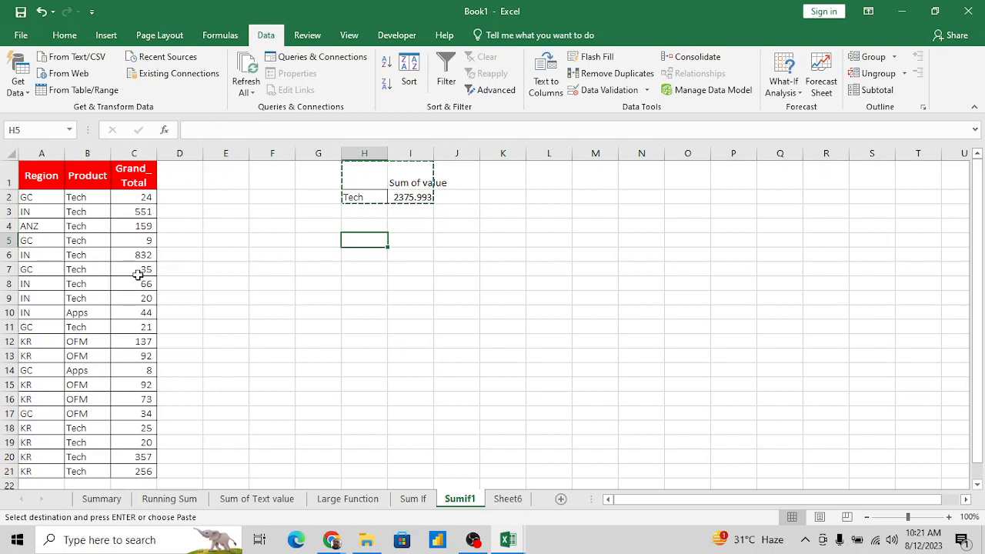
key("Return")
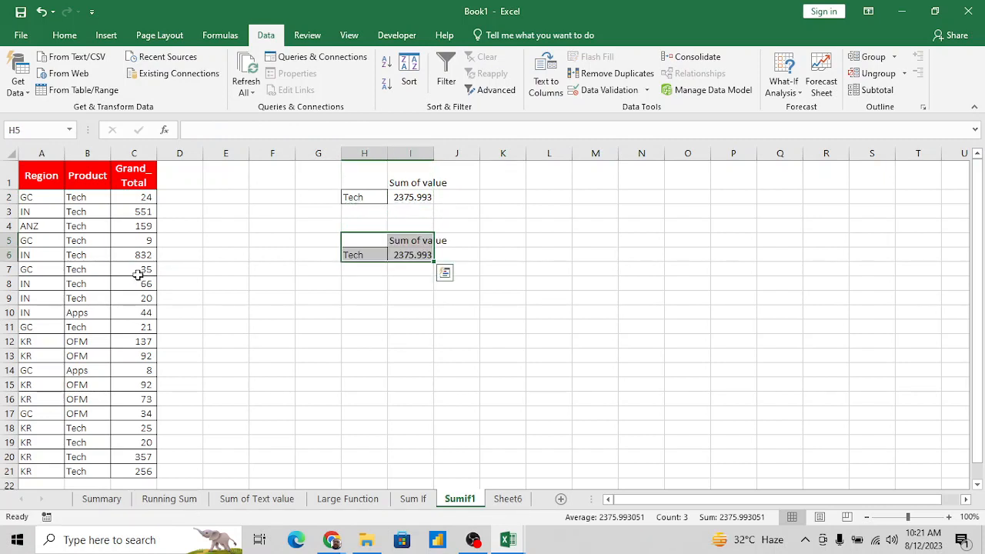
key("Right")
key("Left")
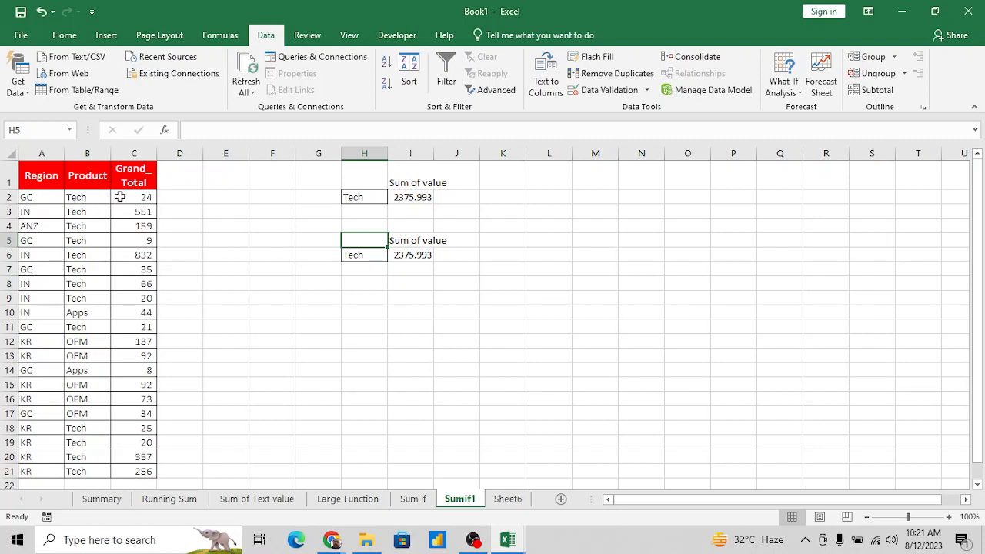
- Add filters to the table's header row again and filter the Product column to show only Tech
left_click(93, 179, "alt")
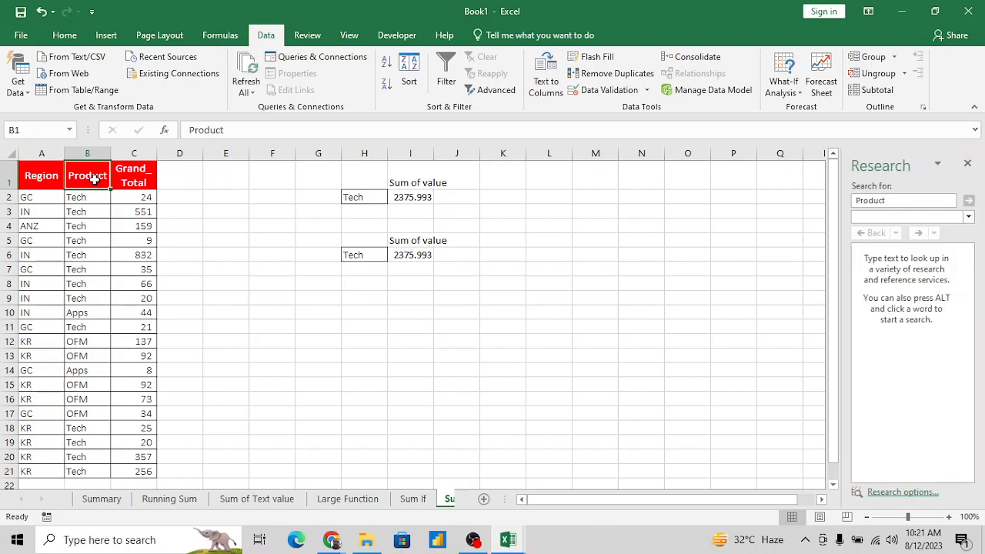
key("ctrl+shift+l")
left_click(103, 181)
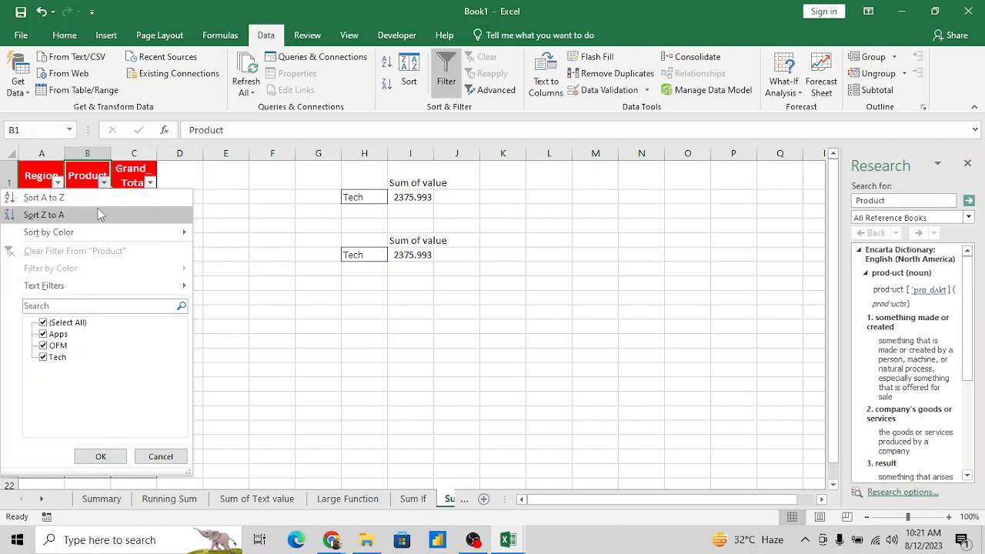
key("Escape")
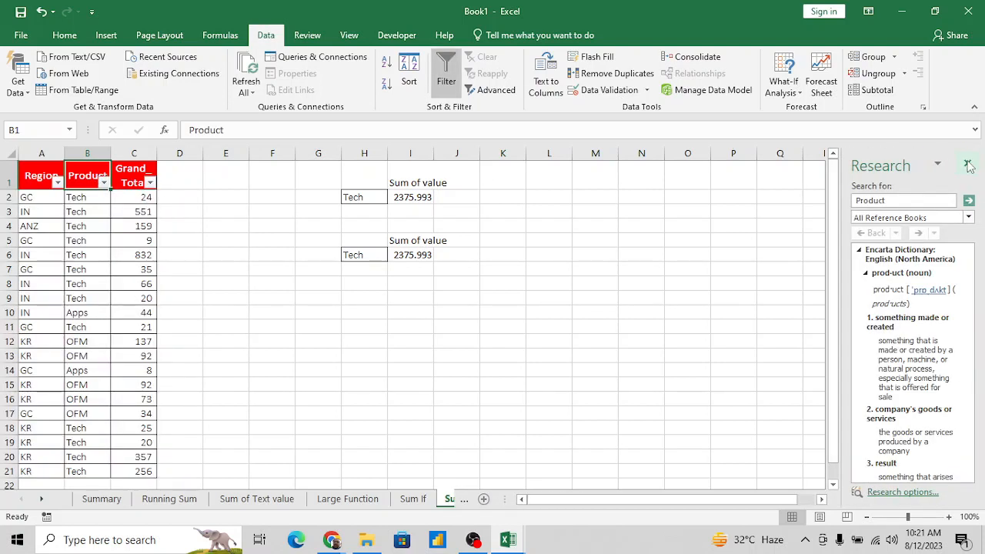
left_click(967, 163)
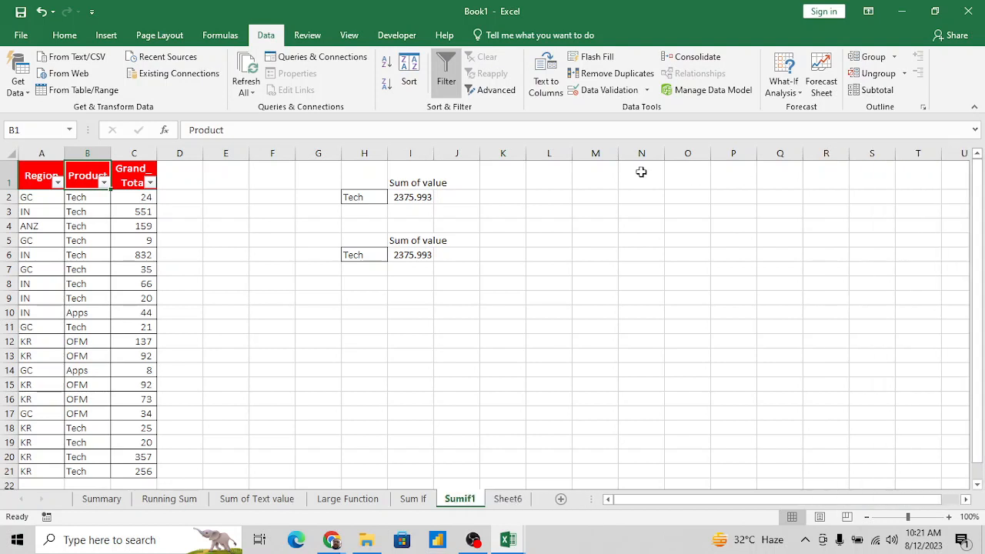
left_click(104, 181)
left_click(63, 323)
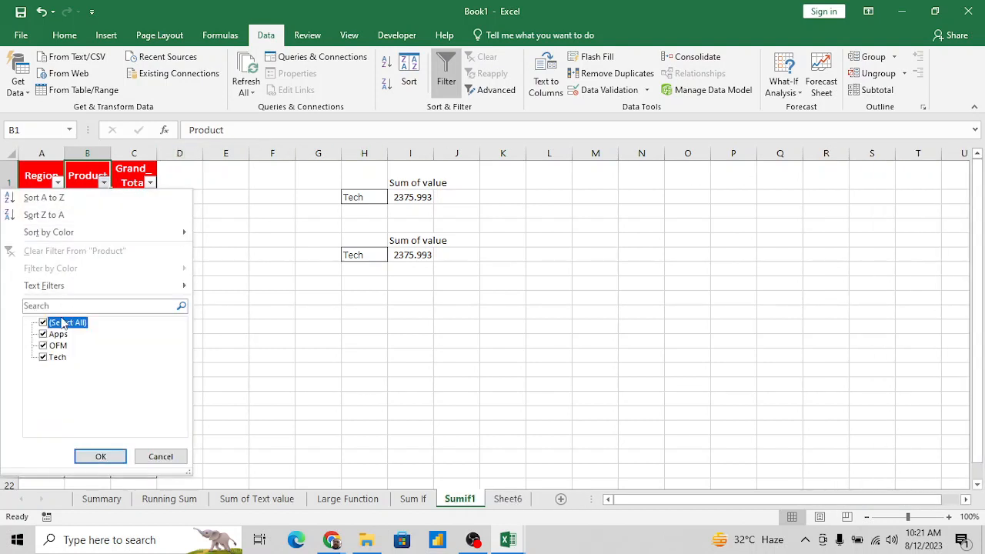
left_click(100, 457)
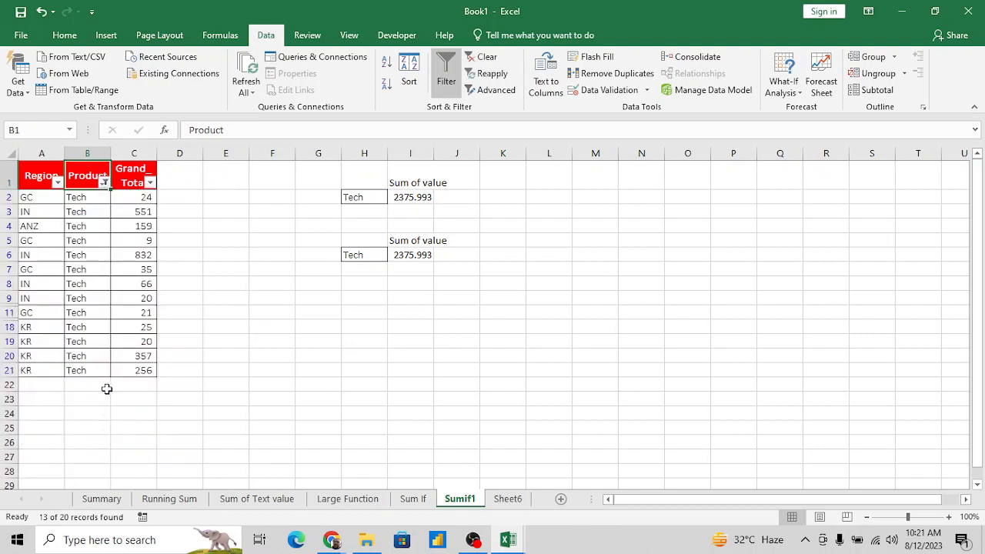
- Delete the copied SUMIF formula from I6 beside the second Tech label
left_click(147, 213)
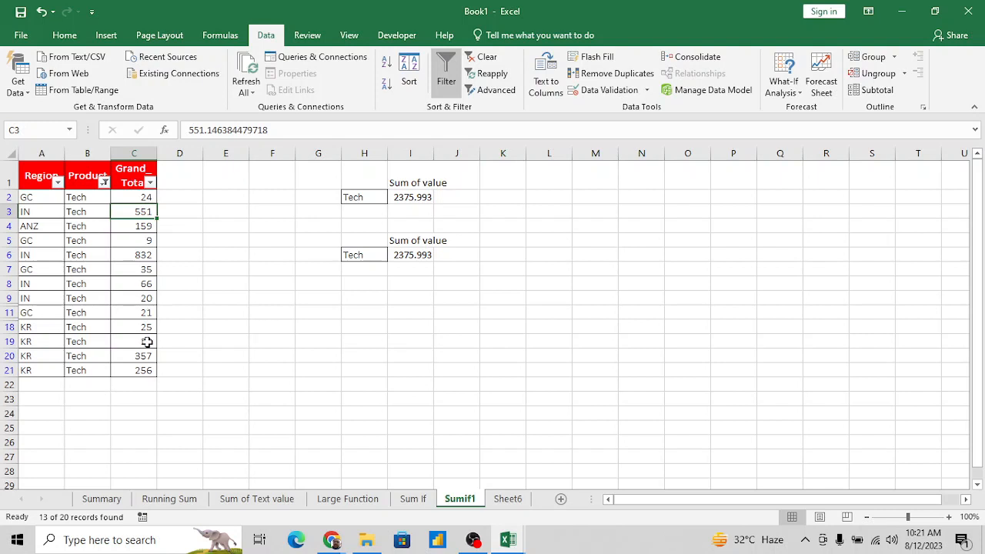
left_click(357, 296)
key("Up")
key("Up")
key("Up")
key("Down")
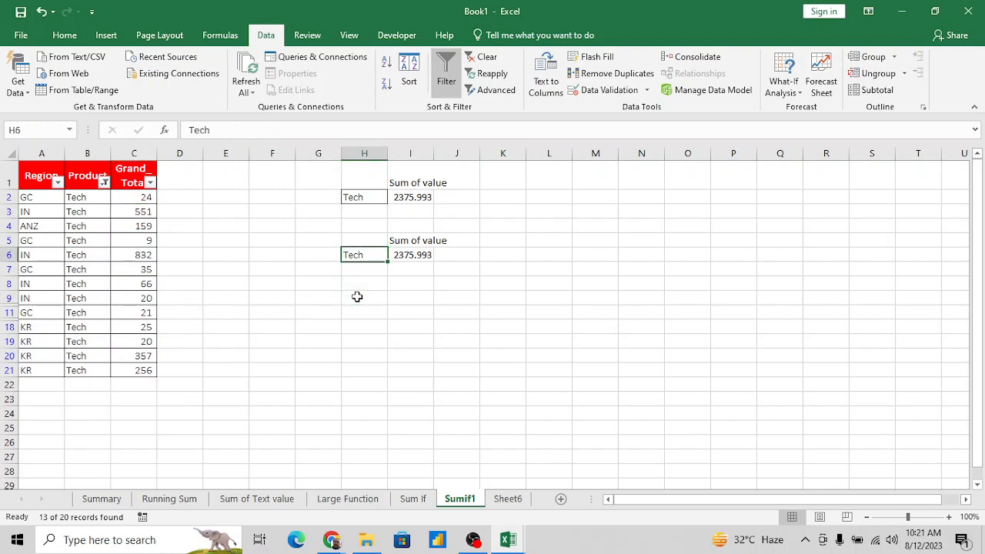
key("Right")
key("Delete")
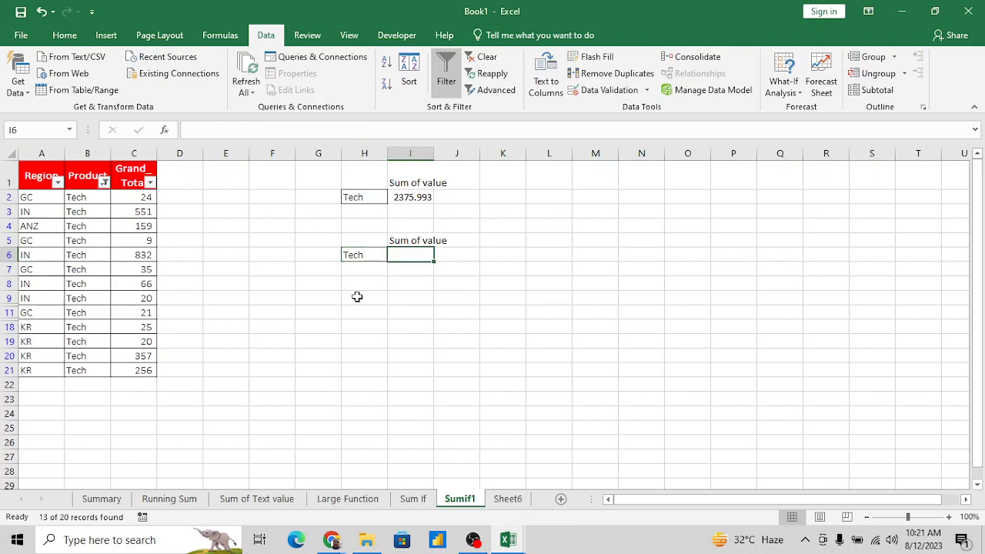
- Merge and center the "Sum of value" heading across H5:I5
key("Up")
key("ctrl+c")
key("Left")
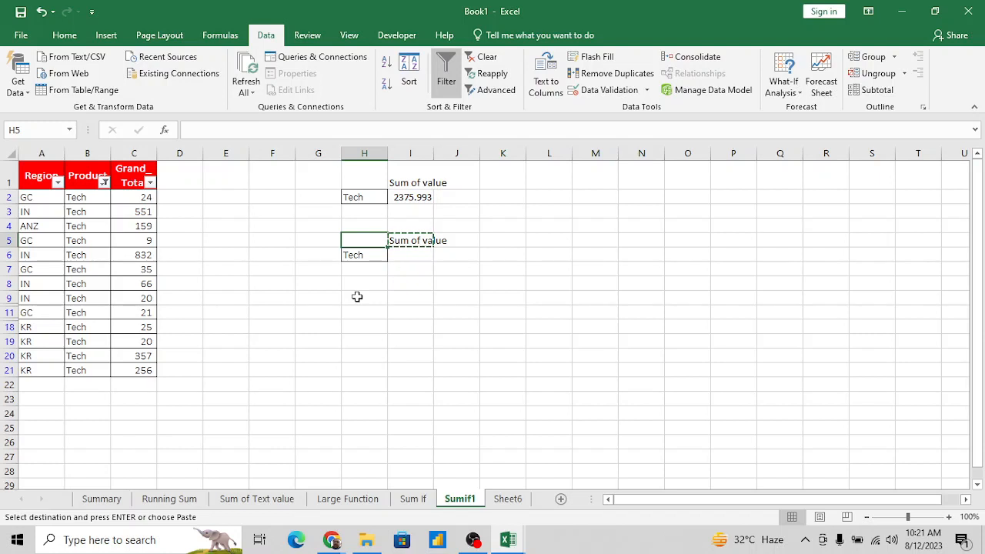
key("shift+Right")
key("alt+h")
key("m")
key("c")
key("Right")
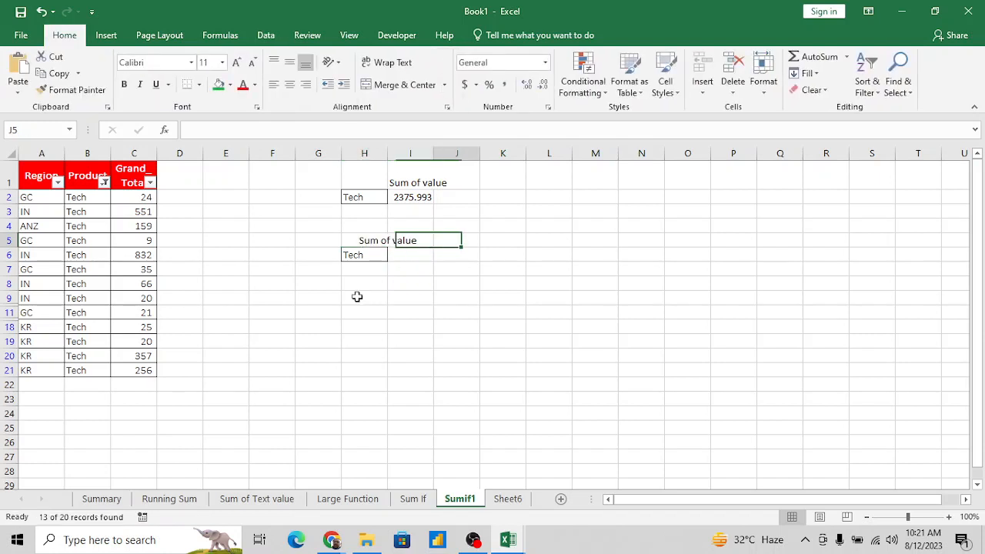
key("Left")
key("Down")
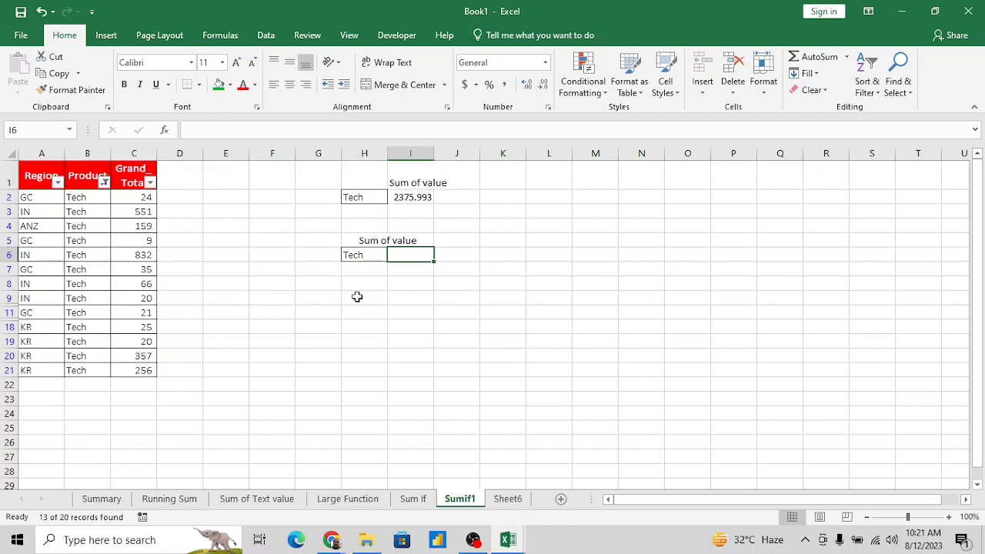
- Enter "Total" in I6 and the condition "<=500" in I7
type("To")
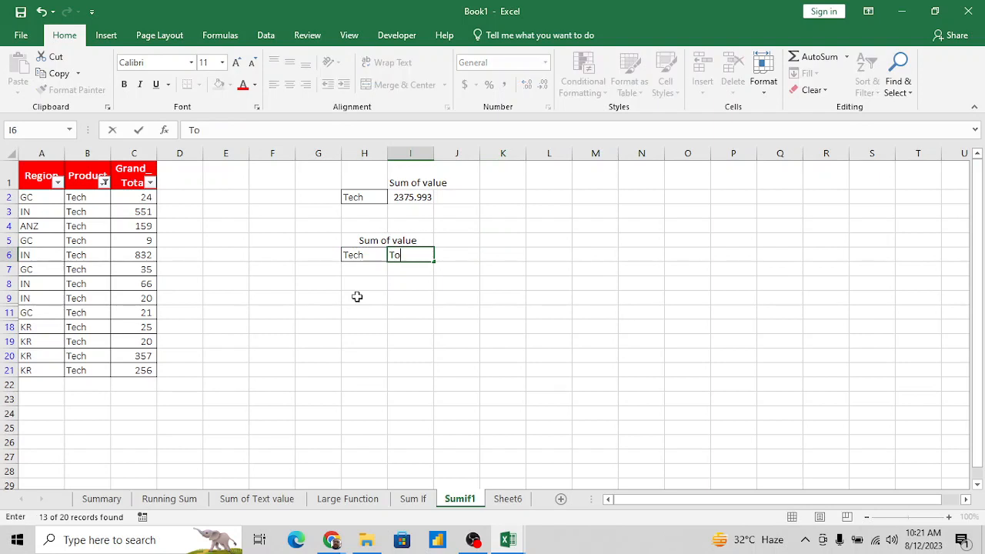
type("tal")
key("Return")
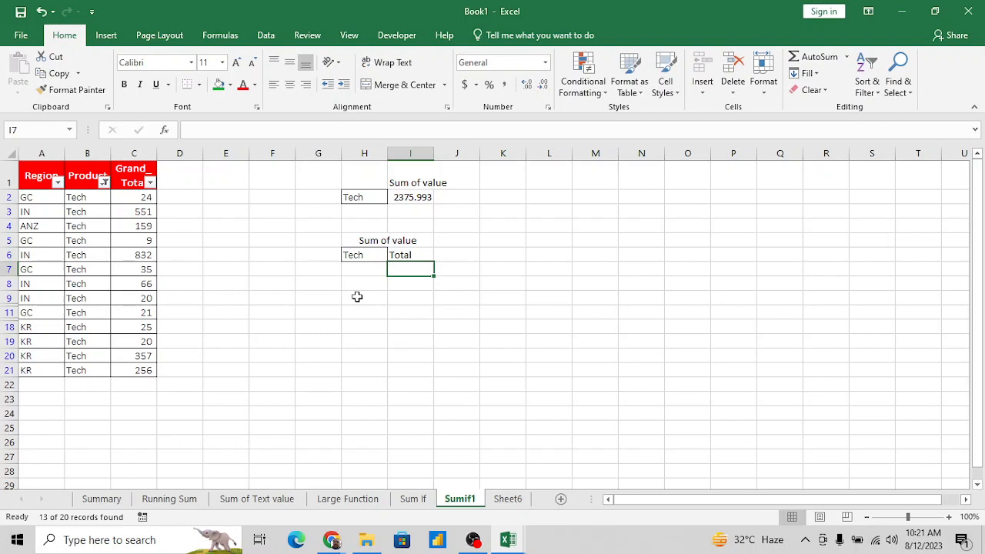
type("<=500")
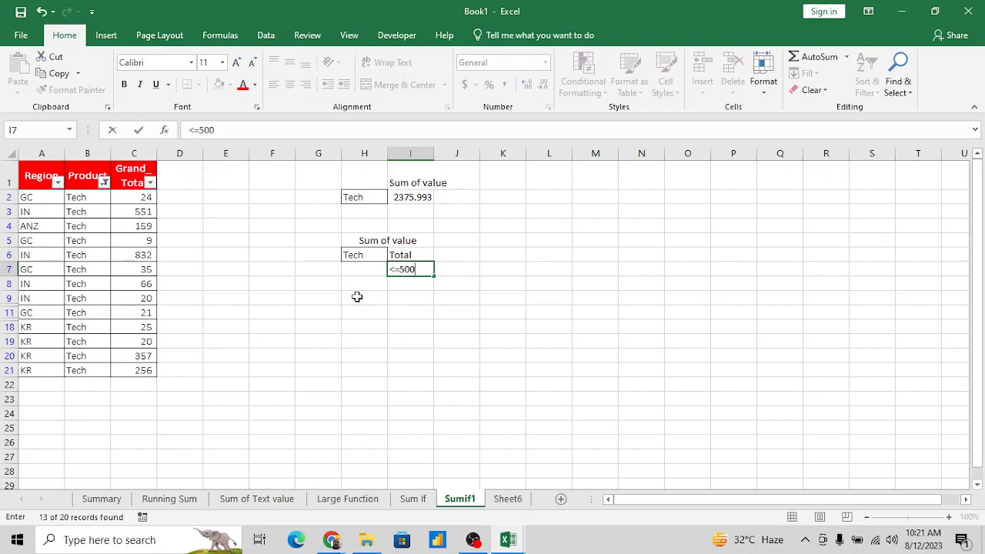
key("Return")
key("Up")
key("Up")
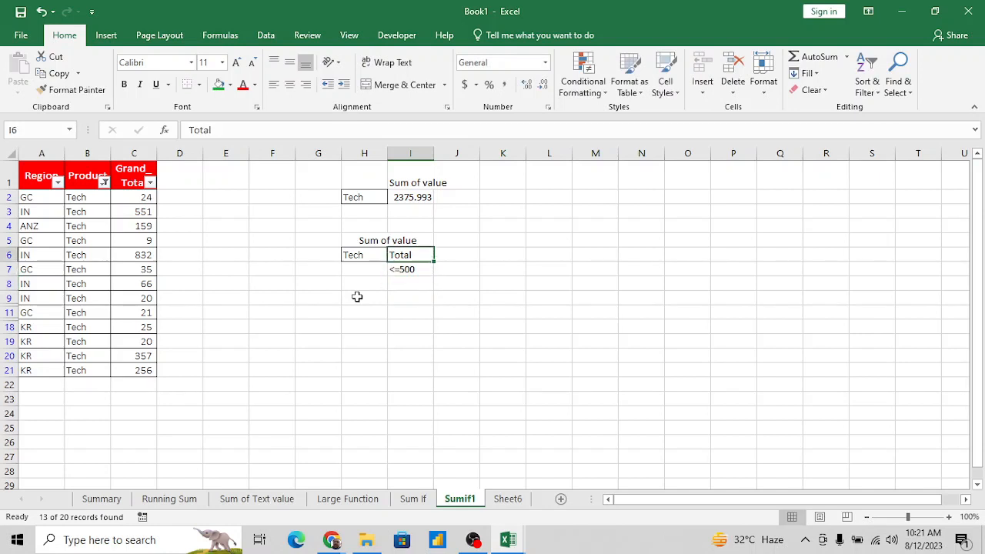
- Move the Tech label from H6 down to H7, beside the <=500 condition
key("Left")
key("ctrl+c")
key("Down")
key("Return")
key("Up")
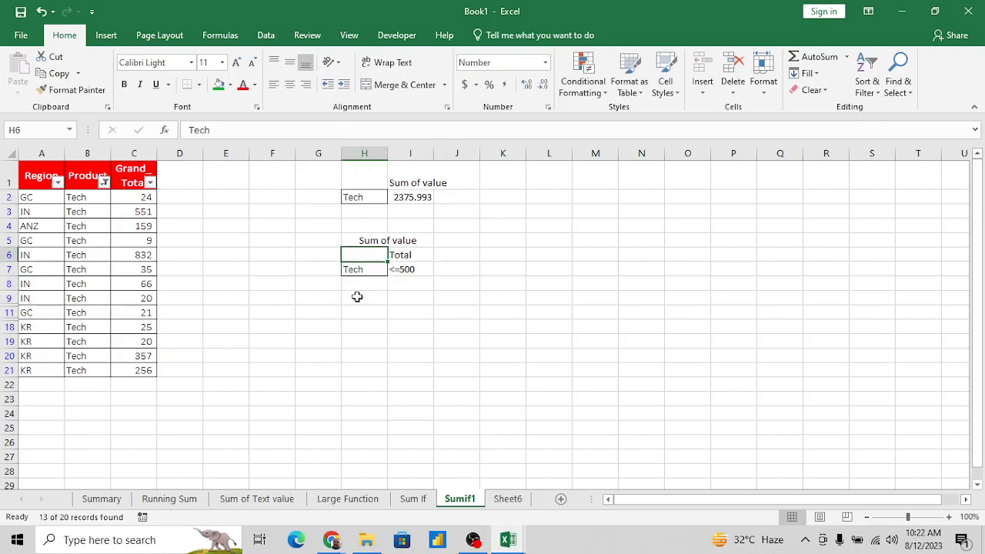
- Compare the single-criterion Tech sum in H2:I2 with the Tech and <=500 criteria block below it
key("Down")
key("Down")
key("Down")
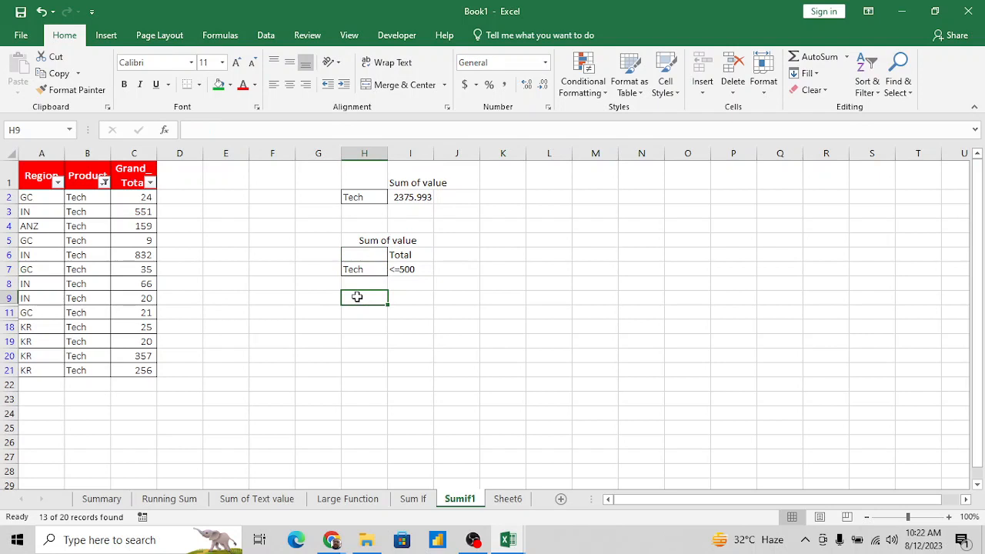
key("Up")
key("Up")
key("Up")
key("Up")
key("Up")
key("Up")
key("Up")
key("shift+Right")
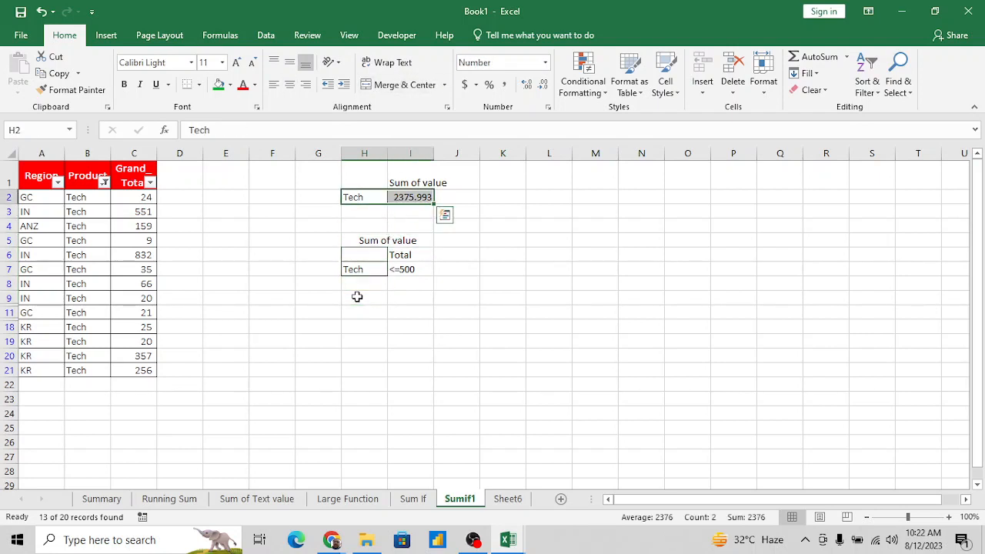
key("Right")
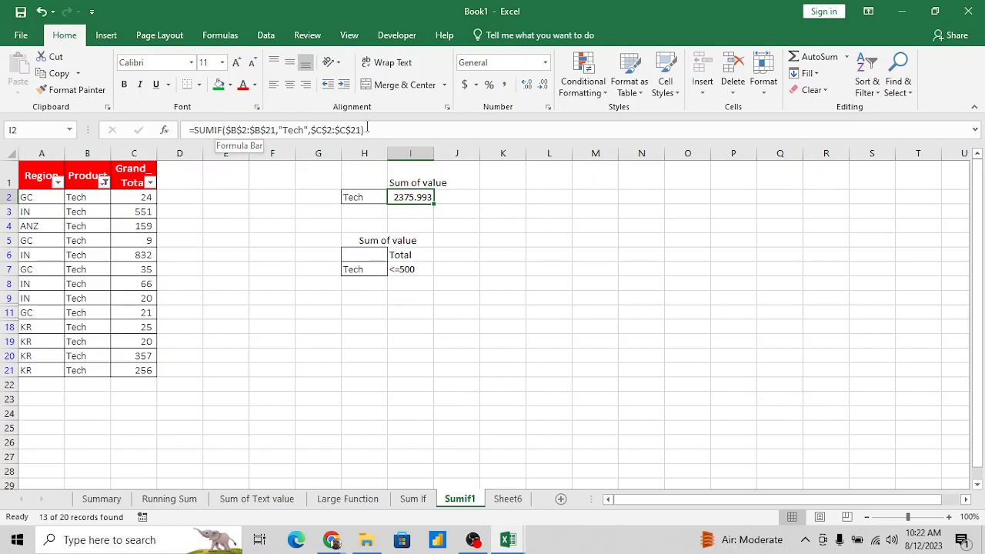
left_click(376, 196)
left_click_drag(378, 193, 377, 197)
key("Down")
key("Down")
key("Down")
key("Down")
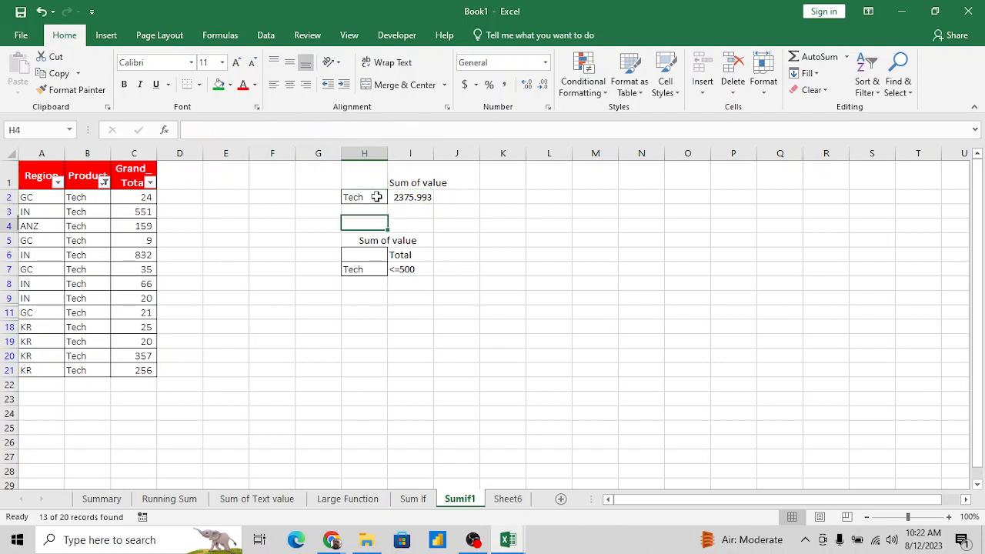
key("shift+Down")
key("shift+Down")
key("Right")
key("Up")
key("Up")
key("Up")
key("Up")
key("Up")
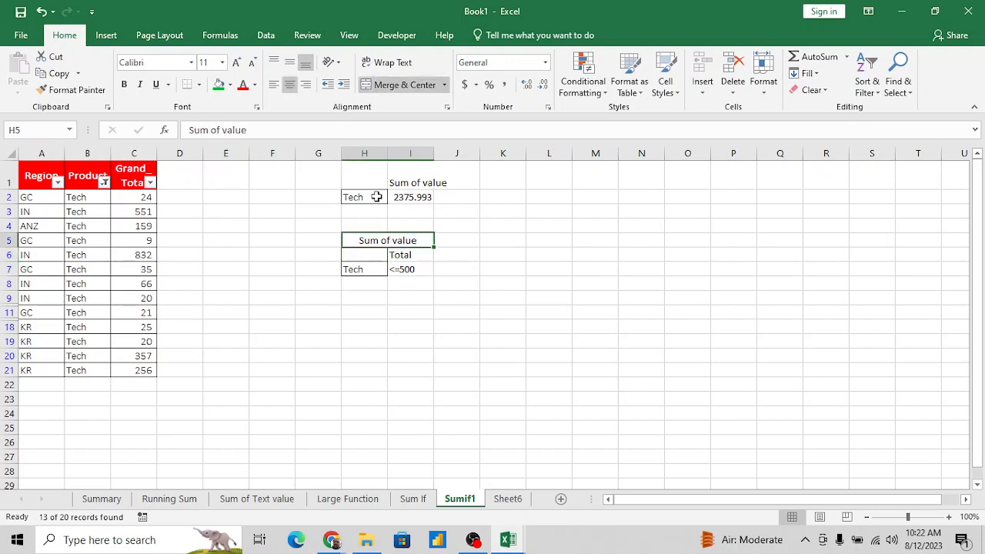
key("Down")
key("Left")
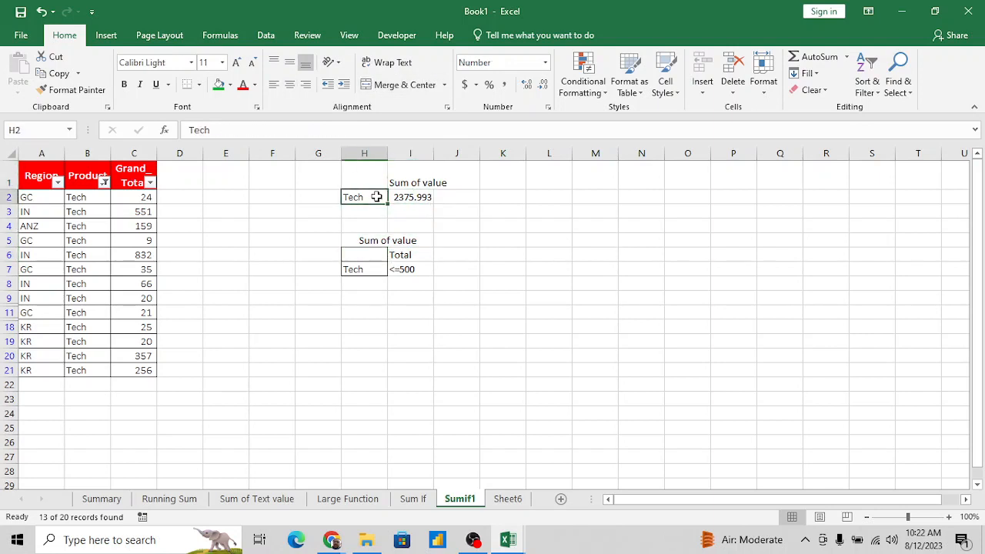
key("Right")
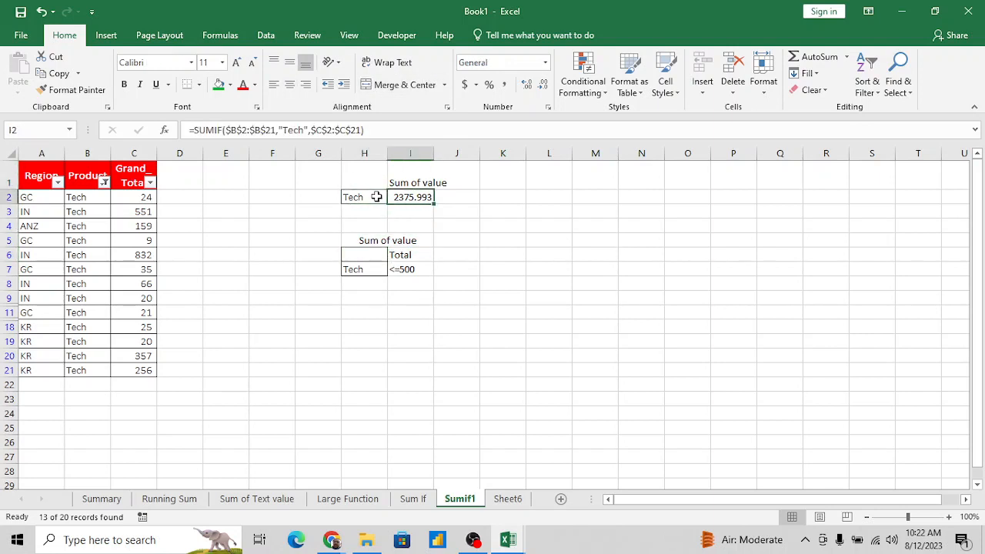
- Examine the SUMIF formula in I2 and its "Tech" criterion
left_click(949, 517)
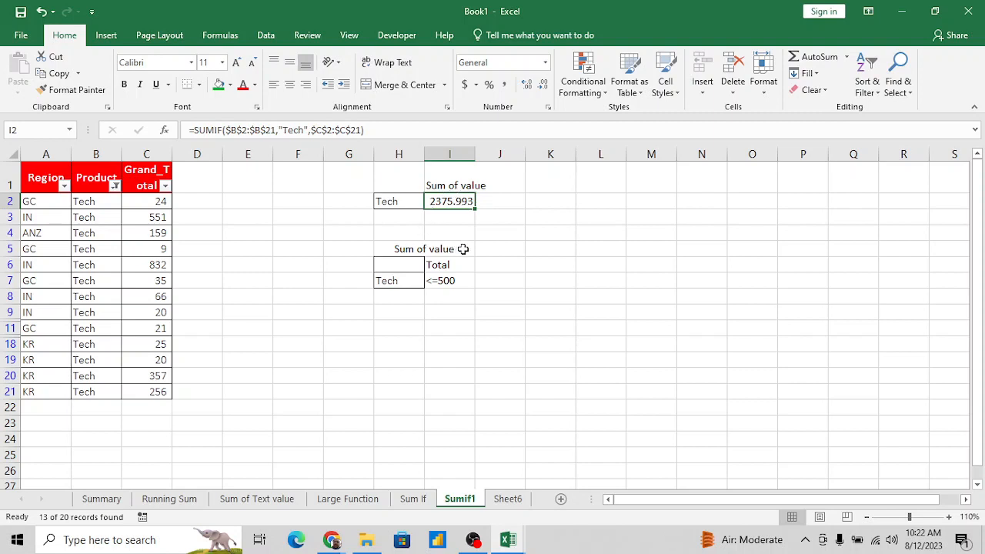
key("Down")
key("Down")
key("Down")
key("Up")
key("Up")
key("Up")
key("Left")
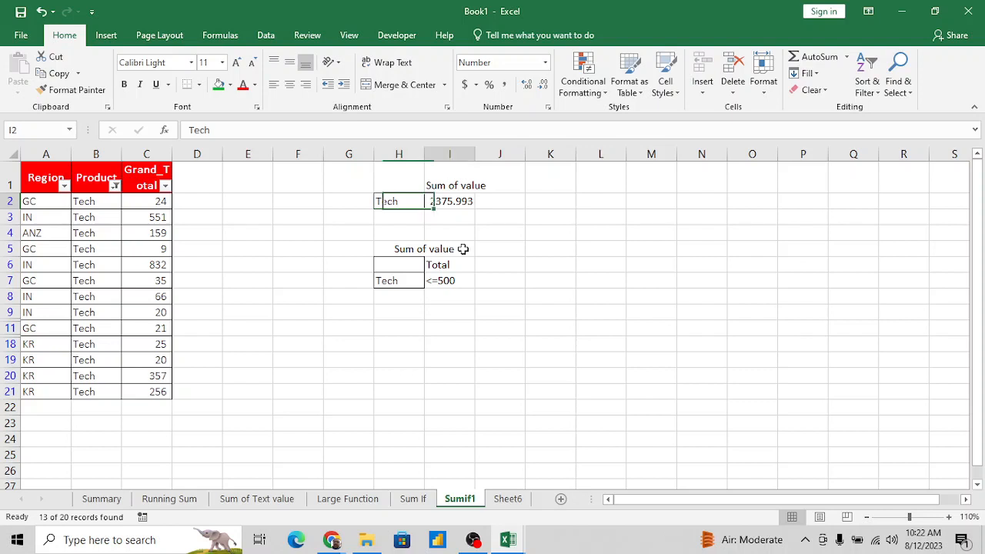
key("Right")
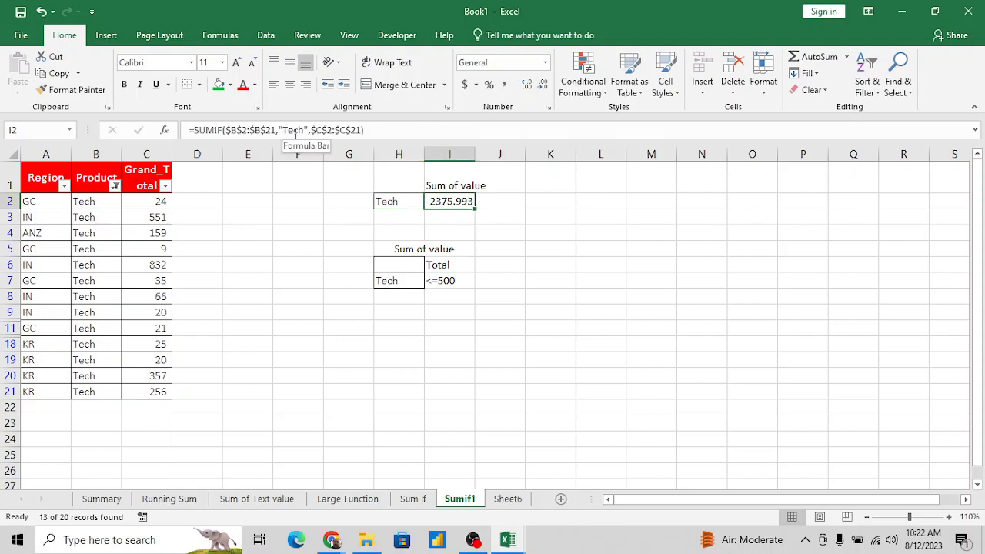
- Copy the "Sum of value" heading from I1 to K1
key("Up")
key("ctrl+c")
key("ctrl+Right")
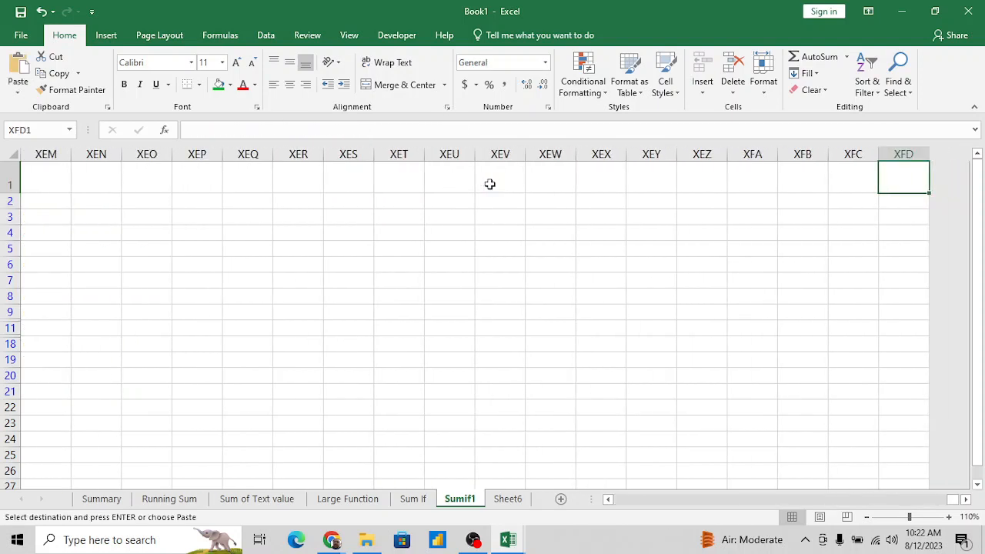
key("ctrl+Left")
key("Left")
key("Left")
key("Left")
key("Left")
key("Right")
key("Right")
key("Right")
key("Right")
key("Right")
key("Right")
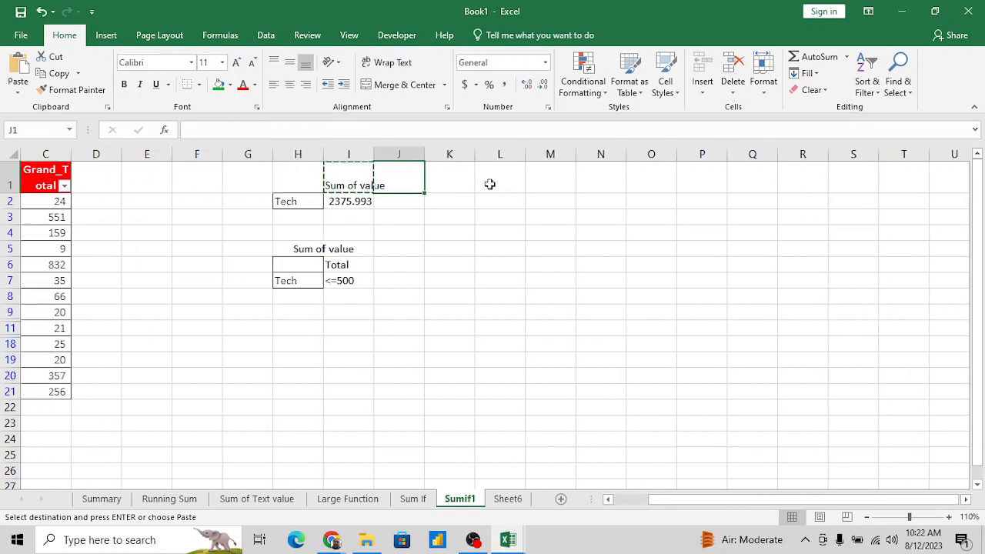
key("Return")
key("Down")
type("=sumi")
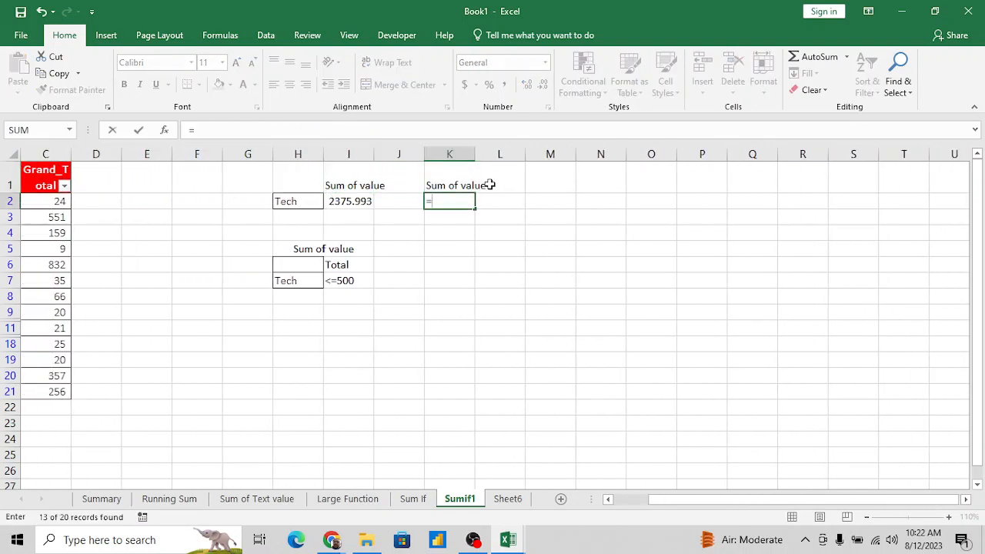
key("Tab")
key("Left")
key("Left")
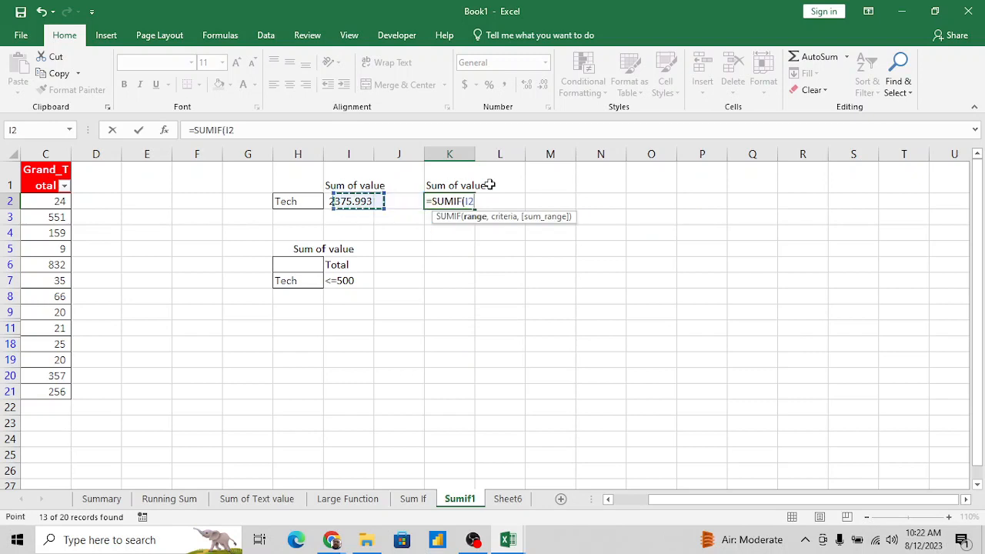
key("Left")
key("ctrl+Left")
key("ctrl+Left")
key("Right")
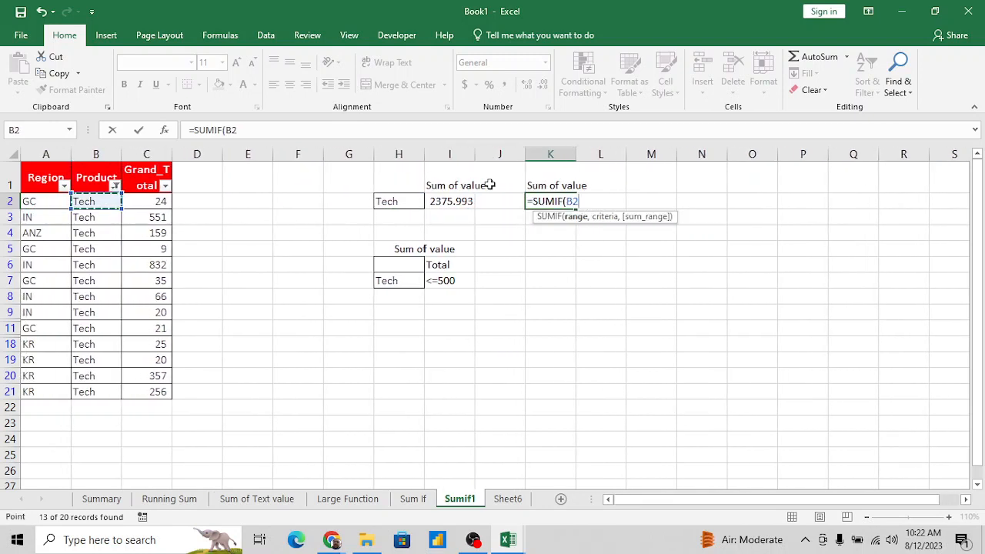
key("Up")
key("Escape")
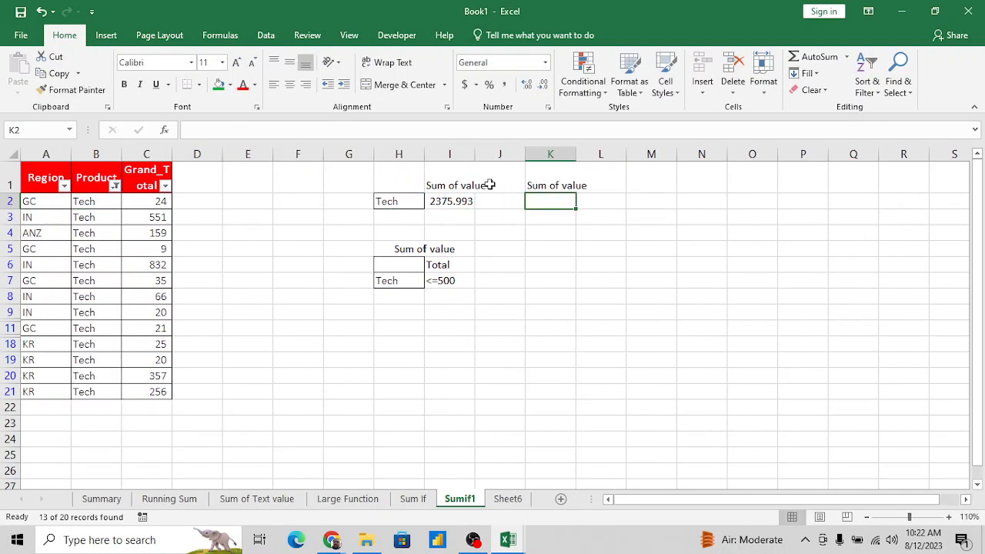
- Remove the filter from the Region, Product and Grand_Total table so all rows are shown
key("Left")
key("Left")
key("Left")
key("Left")
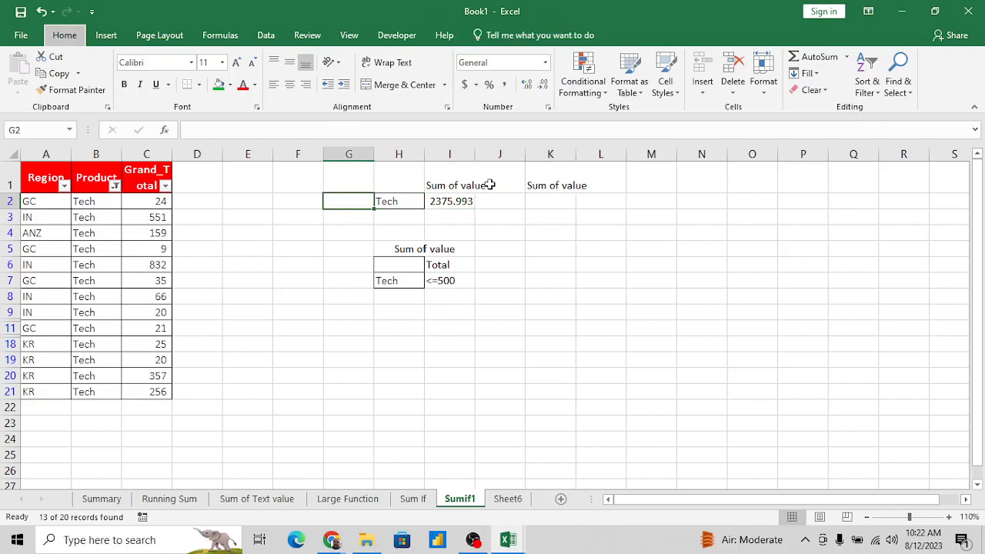
key("ctrl+shift+l")
- Begin a SUMIF formula in K2 with the Product cells B2:B21 as its criteria range
key("Left")
key("Right")
key("Right")
key("Right")
key("Right")
key("Right")
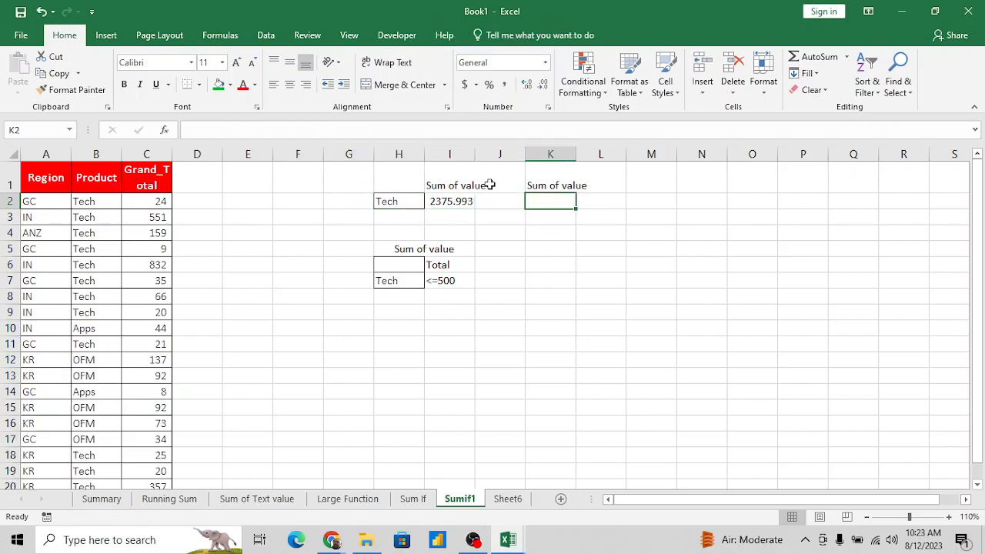
type("=sumif")
key("Tab")
key("Left")
key("Left")
key("Left")
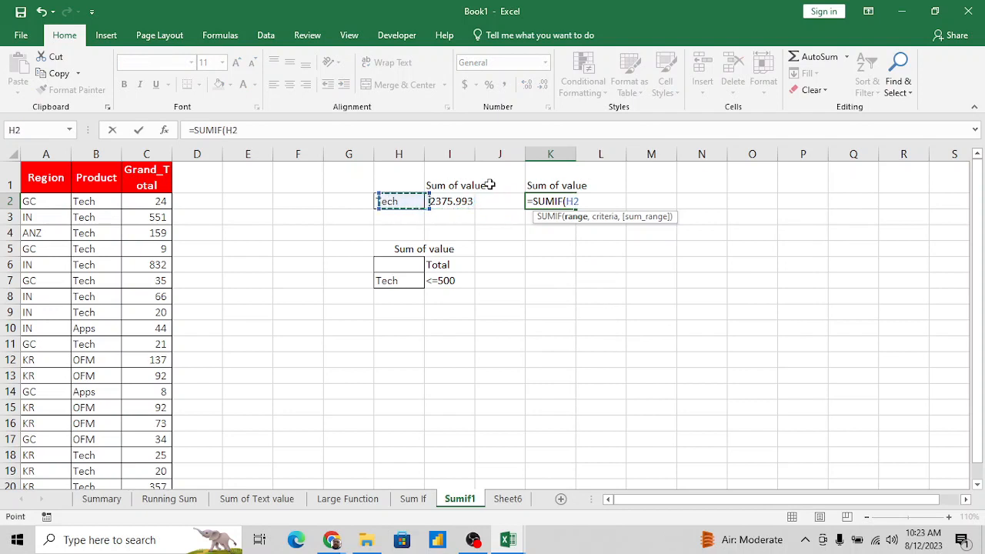
key("Left")
key("Left")
key("Left")
key("Left")
key("Left")
key("Left")
key("ctrl+shift+Down")
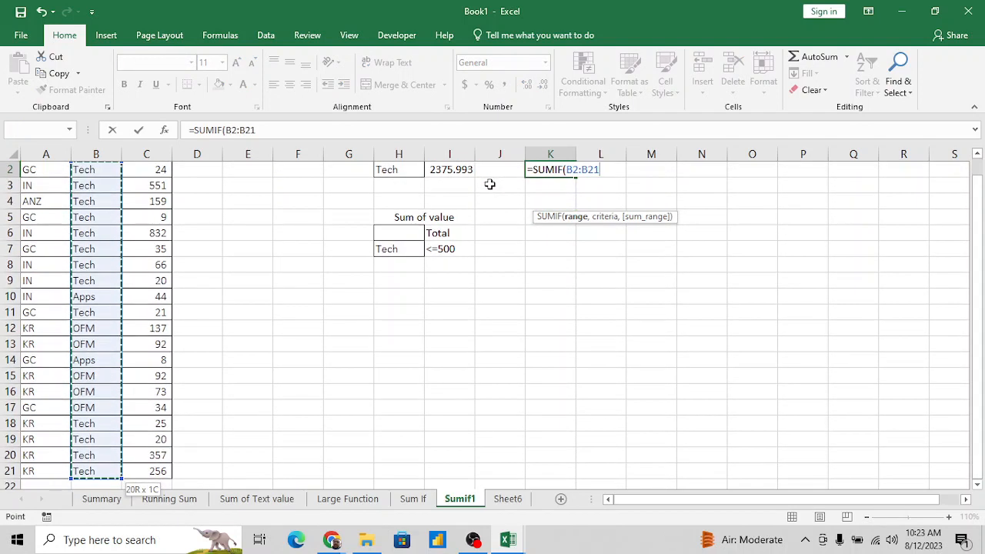
type(",")
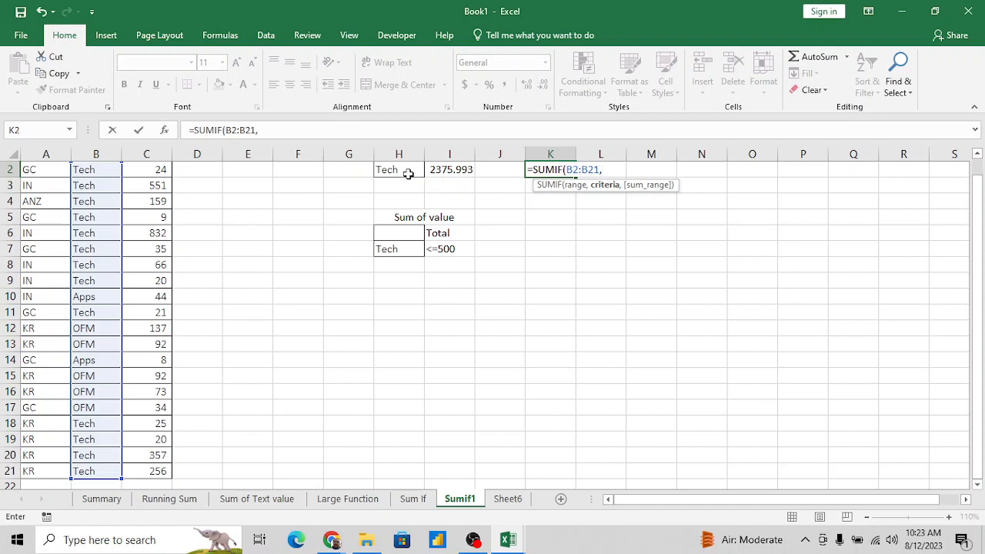
- Complete K2's SUMIF formula with cell H2 as the criterion and C2:C21 as the sum range
left_click(444, 189)
scroll(443, 191, "up", 1)
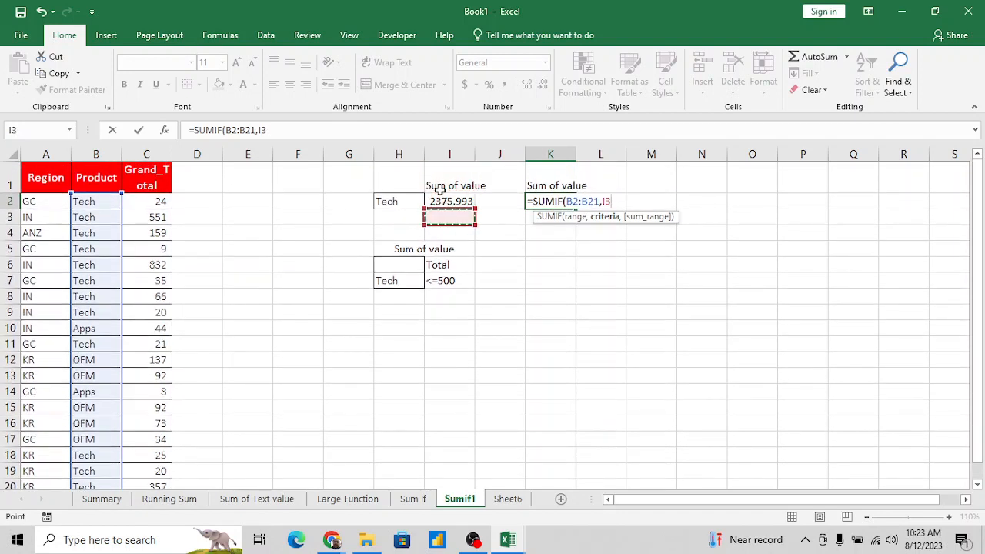
left_click(377, 201)
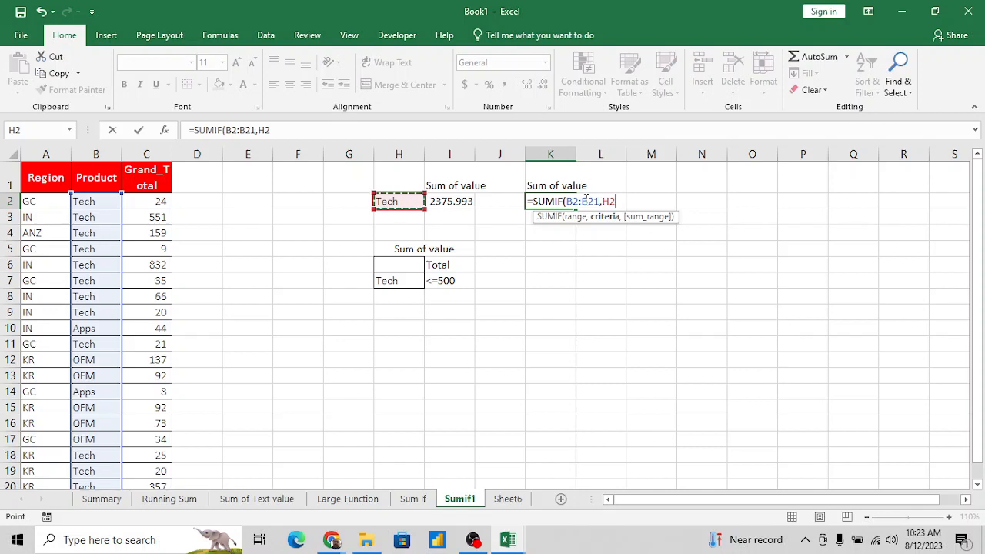
type(",")
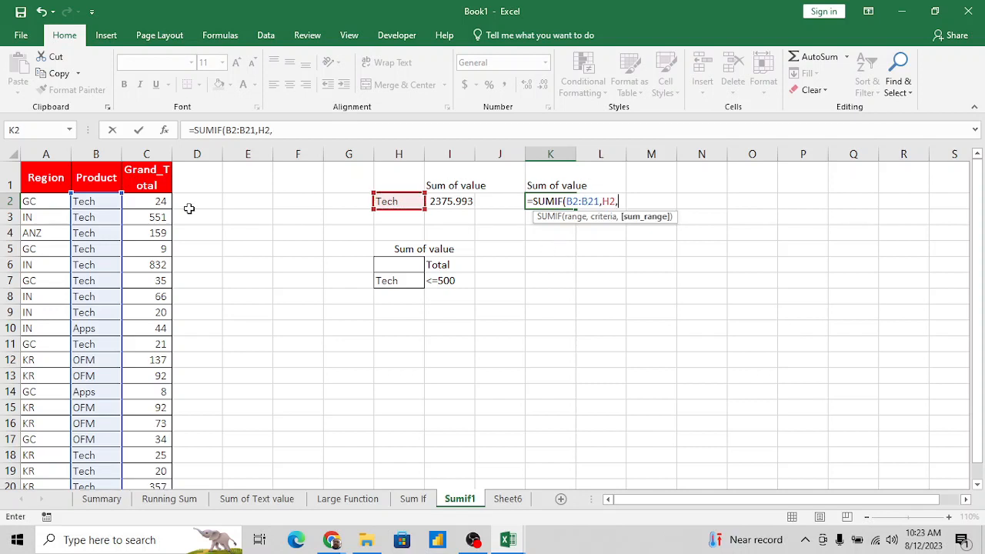
left_click(147, 201)
key("ctrl+shift+Down")
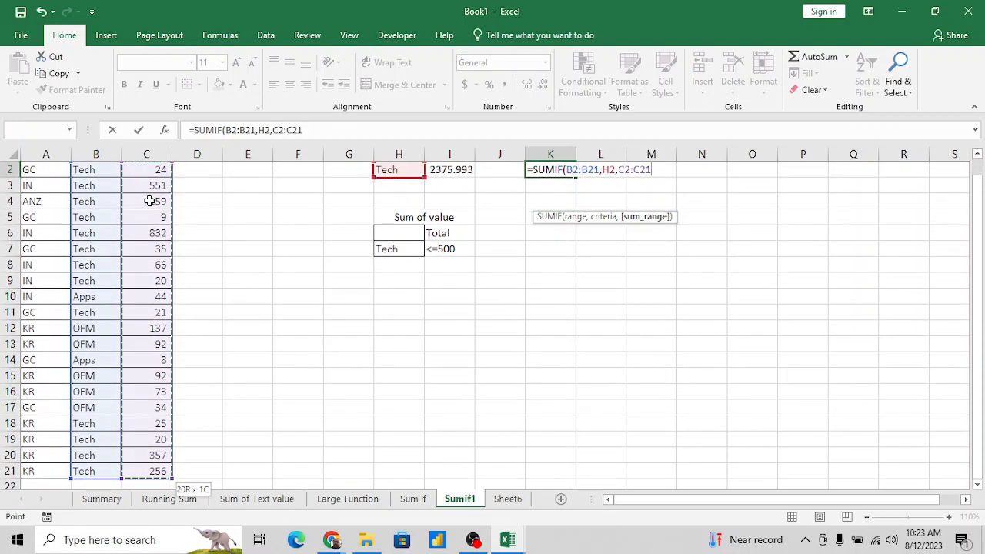
key("Return")
key("Up")
key("Up")
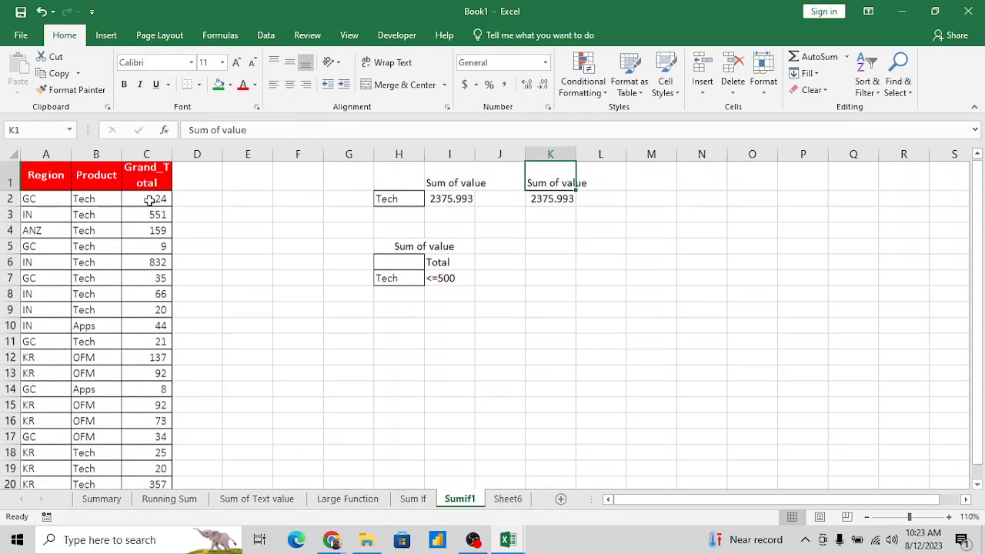
- Enter the label "By Passing Vaue" in H1, above the Tech criterion
key("Left")
key("Left")
key("Left")
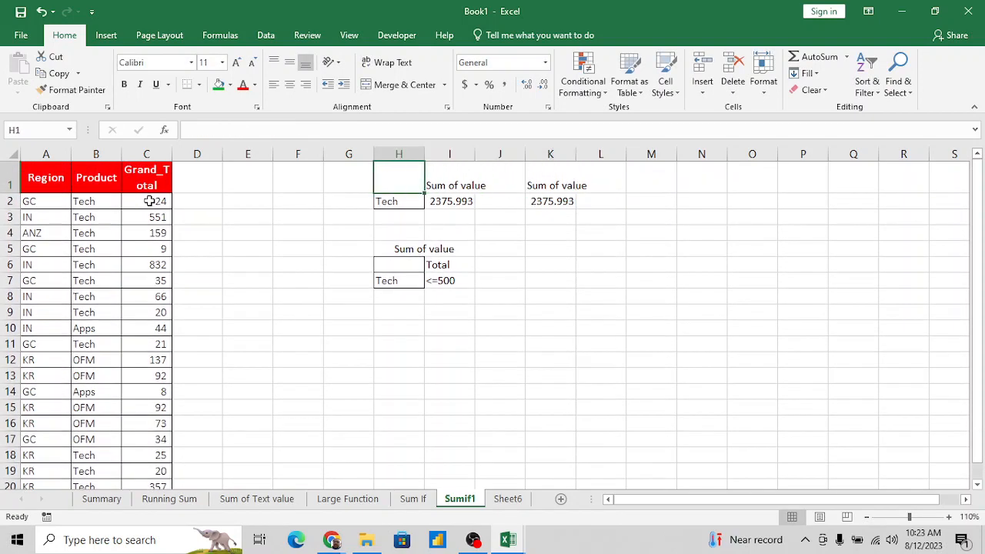
key("Down")
key("Down")
key("Up")
key("Up")
key("Left")
key("Right")
key("Right")
key("Right")
key("Left")
key("Left")
type("B")
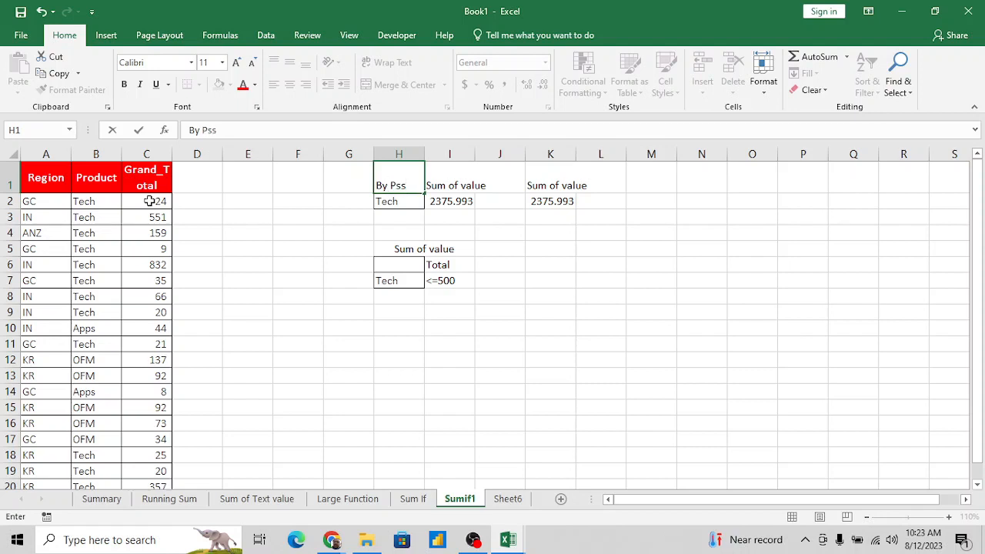
type("y Passing ")
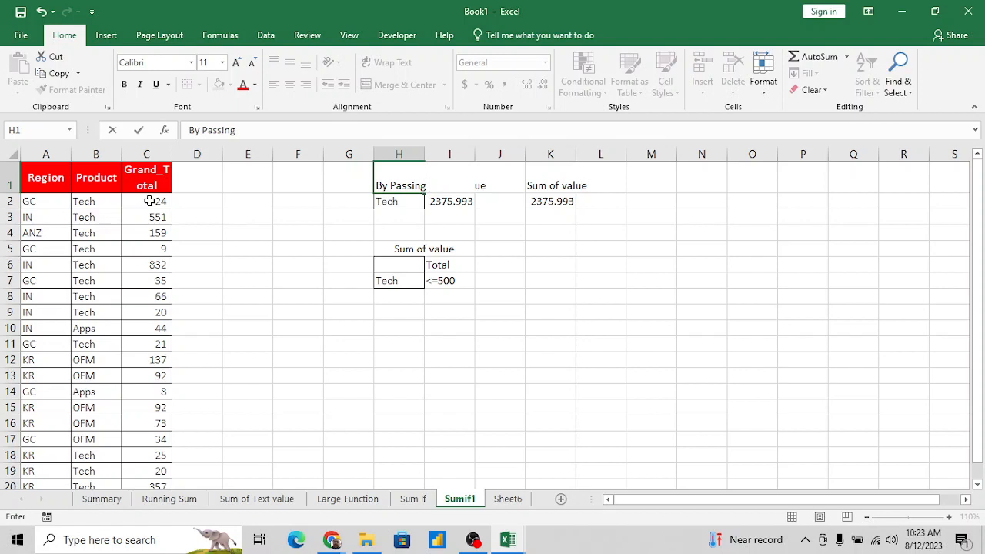
type("Vaue")
key("Return")
key("Up")
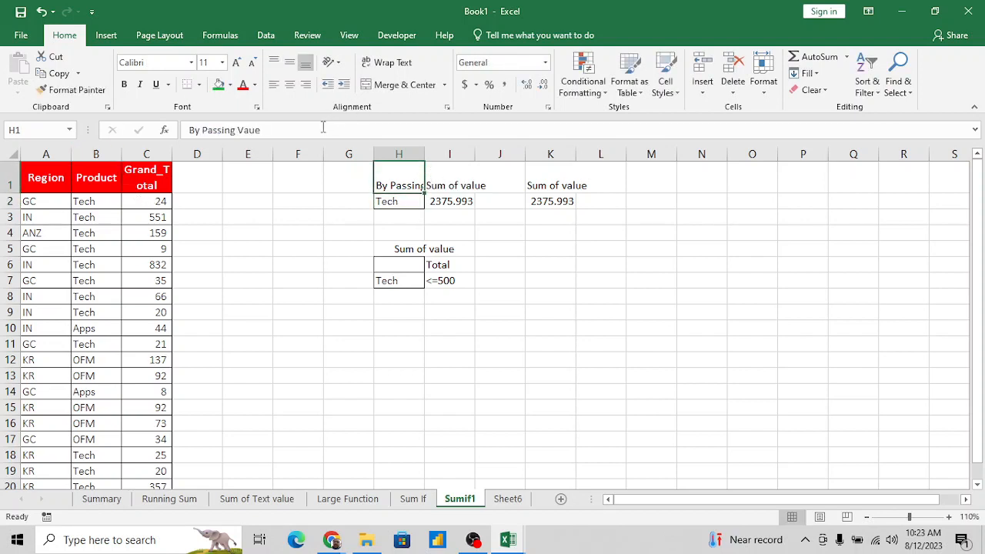
- Correct the spelling of the H1 label to "By Passing Value"
left_click(309, 129)
key("BackSpace")
key("BackSpace")
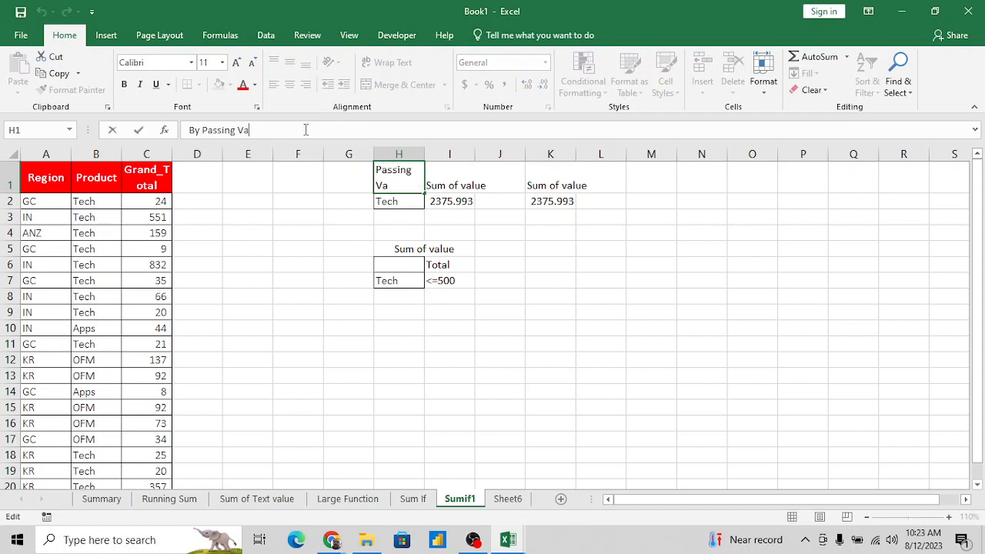
type("lue")
key("Tab")
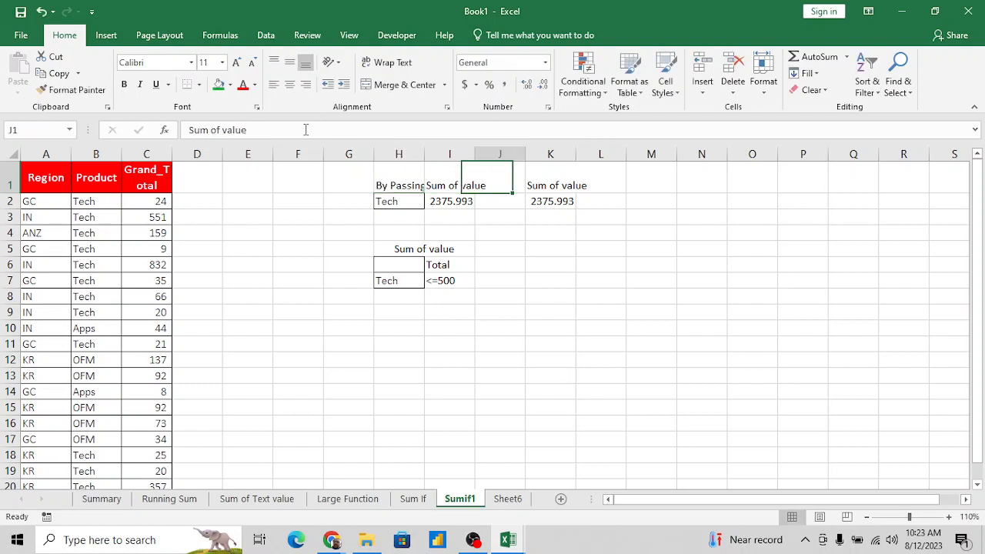
- Enter the label "By Passing reference" in L1, beside the copied "Sum of value" heading
key("Right")
key("Right")
key("Right")
key("Left")
key("Right")
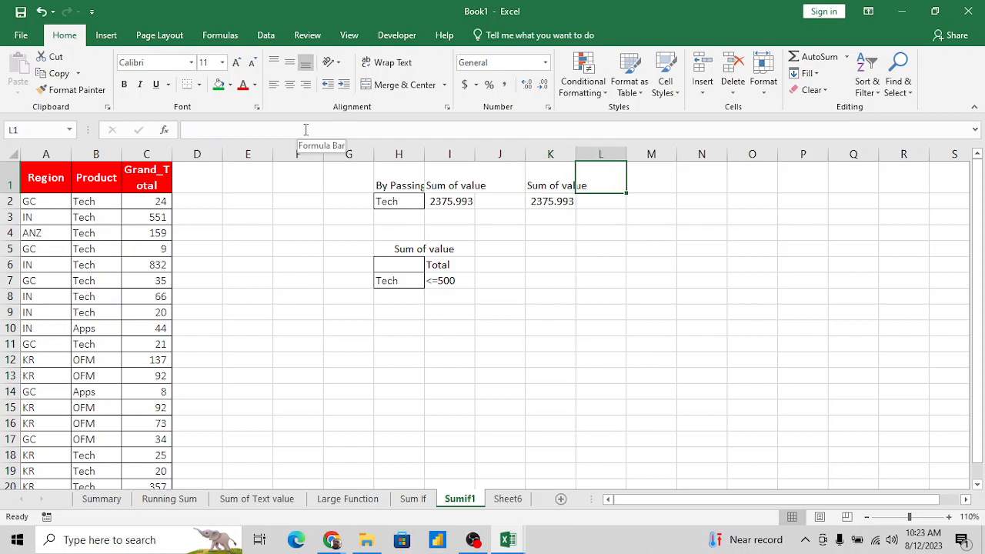
type("By Pa")
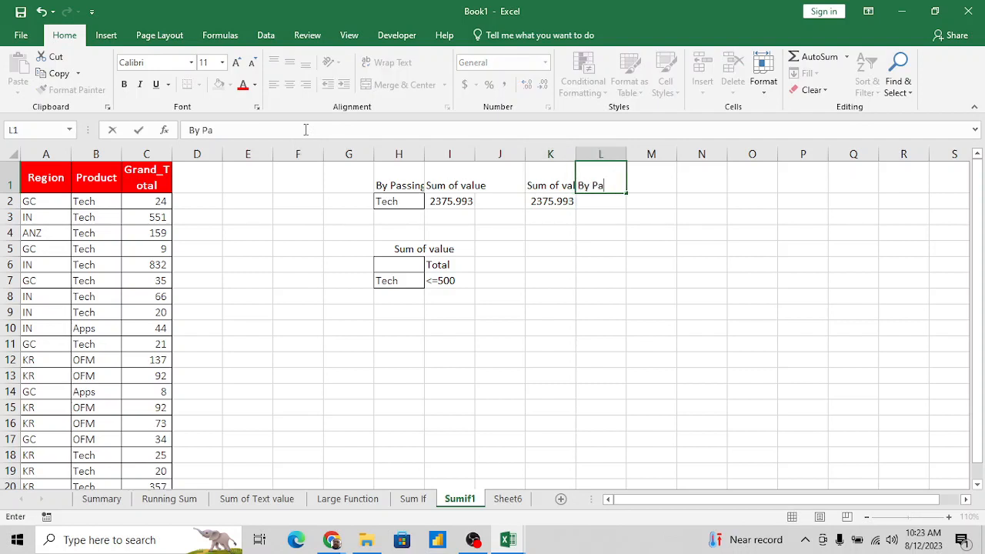
type("ssing ref")
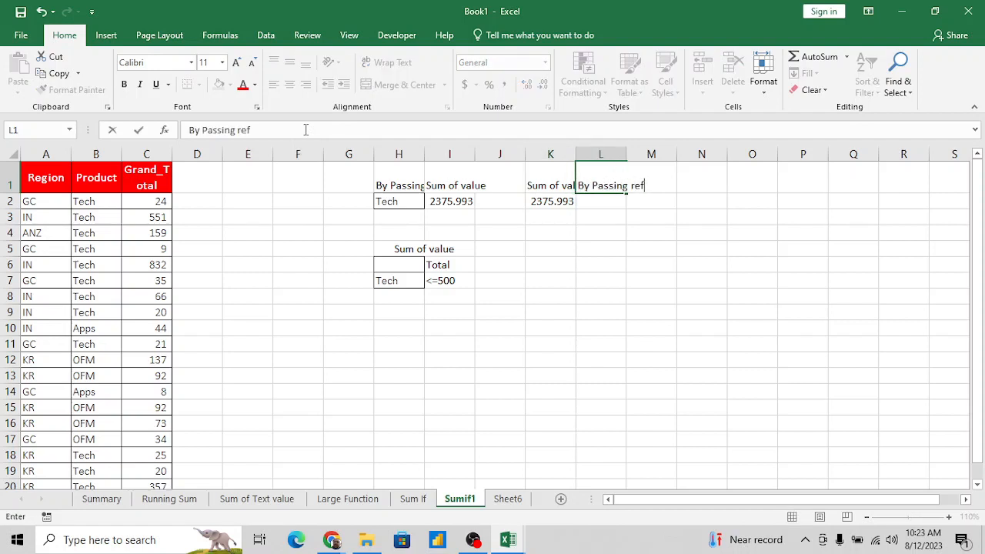
type("erence")
key("Return")
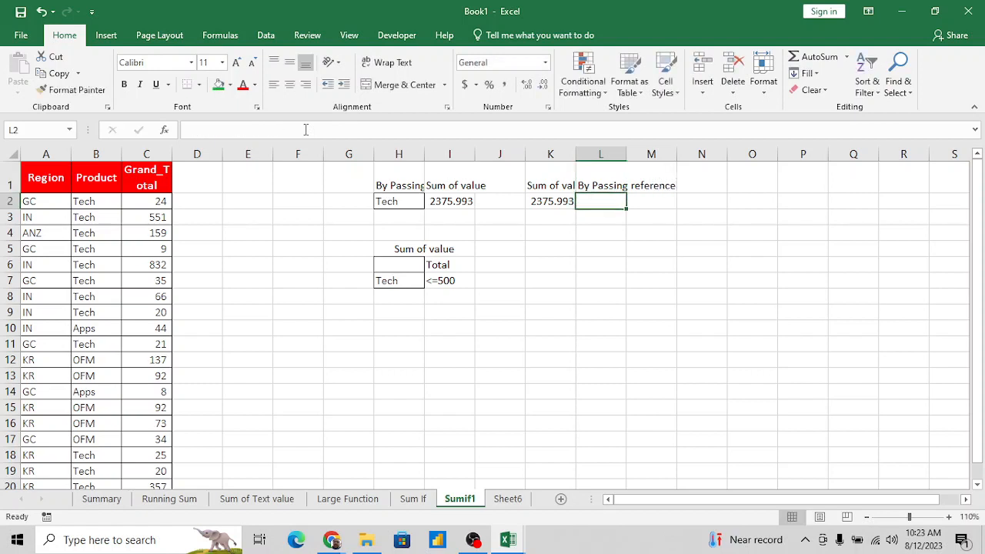
- Review the references in K2's SUMIF formula and change the criterion in H2 to OFM
key("Up")
key("Left")
key("Down")
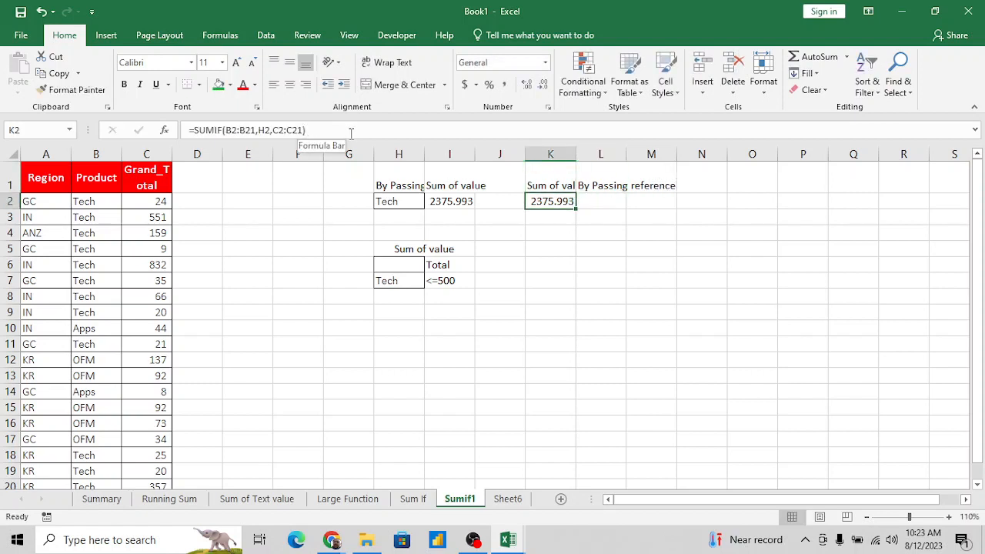
left_click(350, 132)
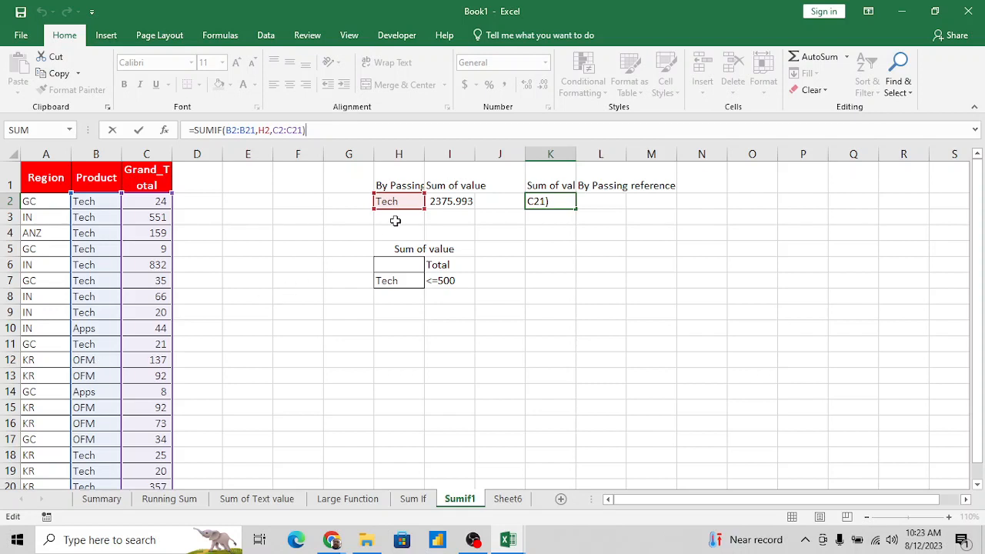
left_click(410, 201)
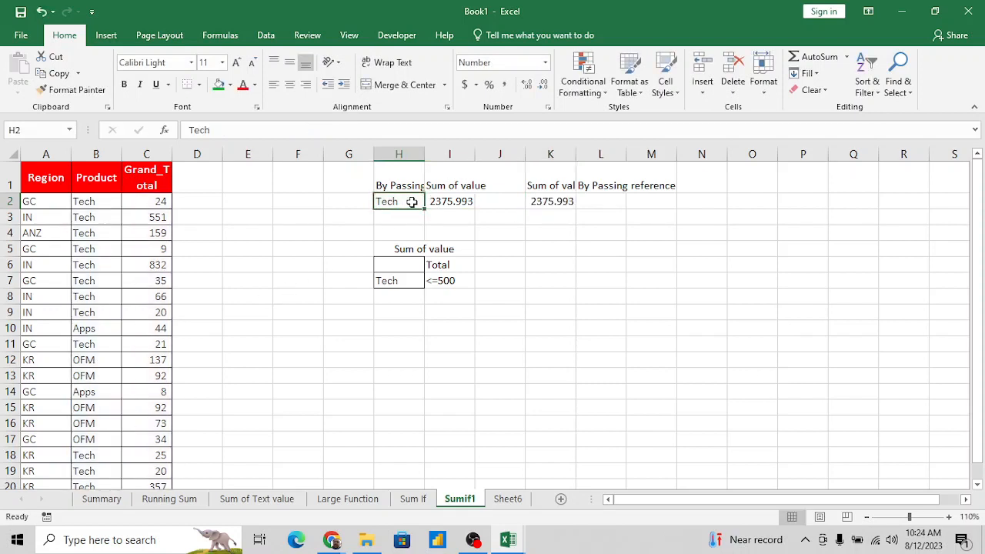
type("OFM")
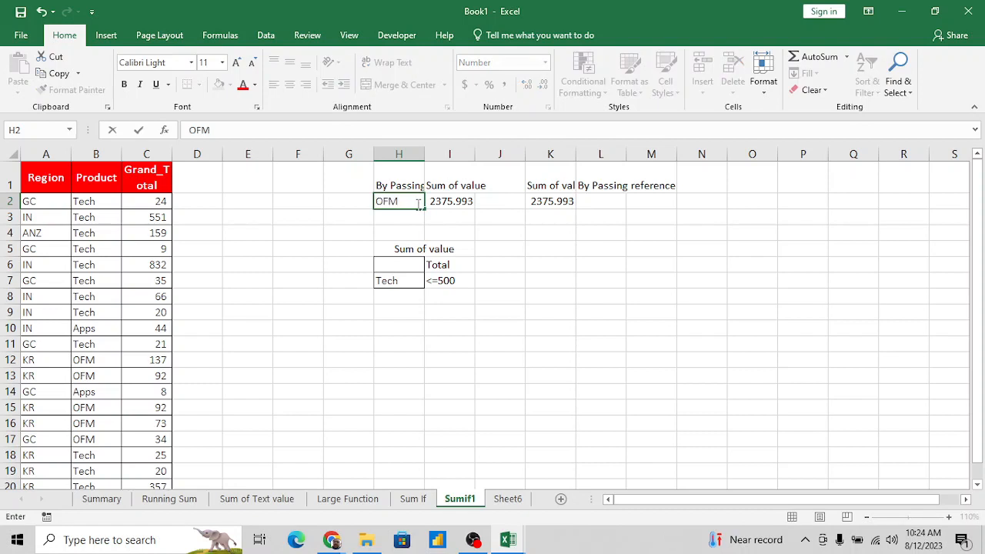
key("Return")
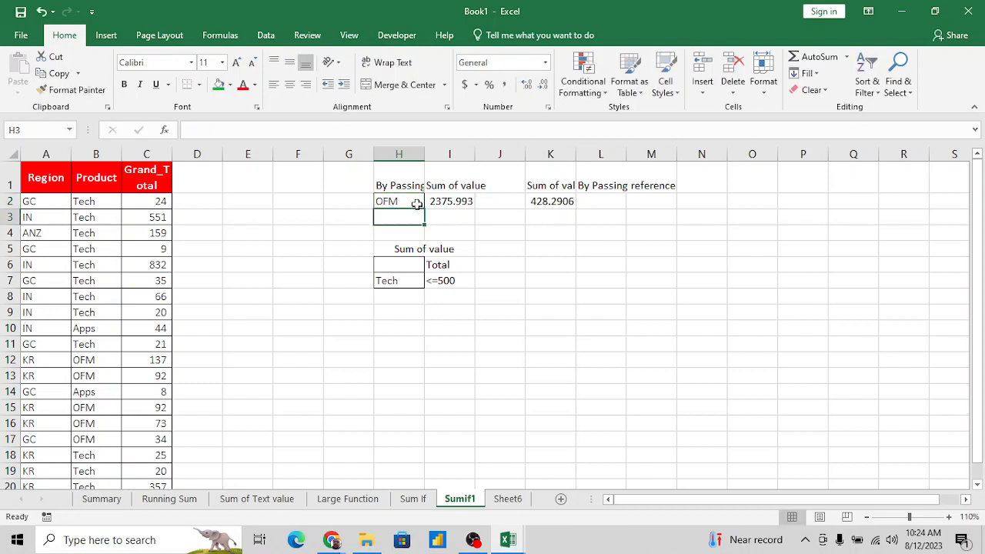
- Compare K2's SUMIF formula, which references H2, with I2's formula and its fixed "Tech" criterion
left_click(562, 201)
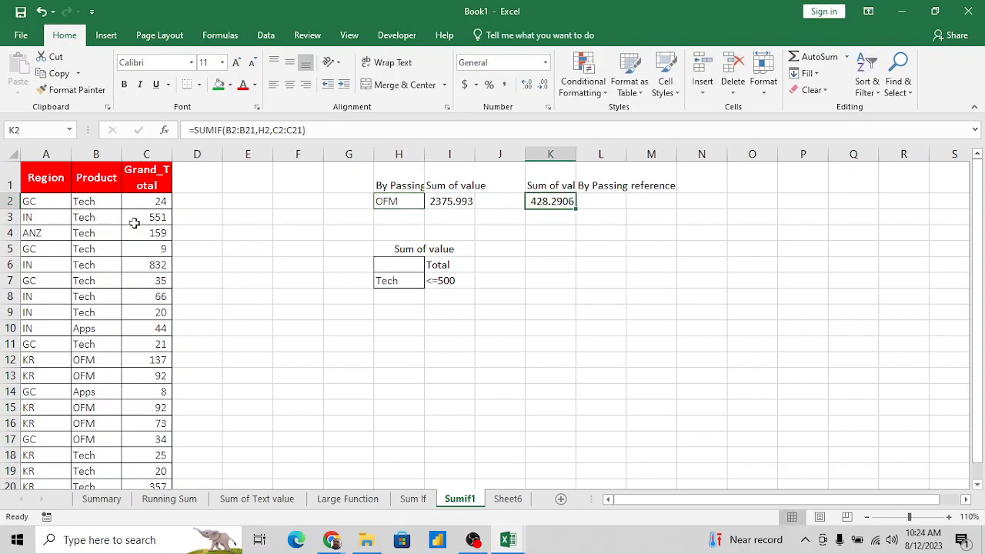
left_click(442, 202)
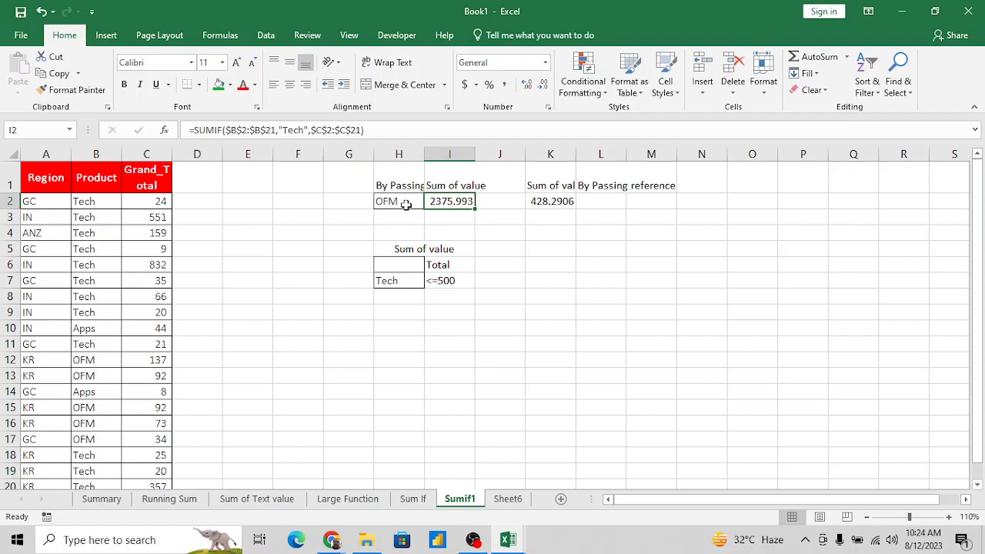
left_click(562, 201)
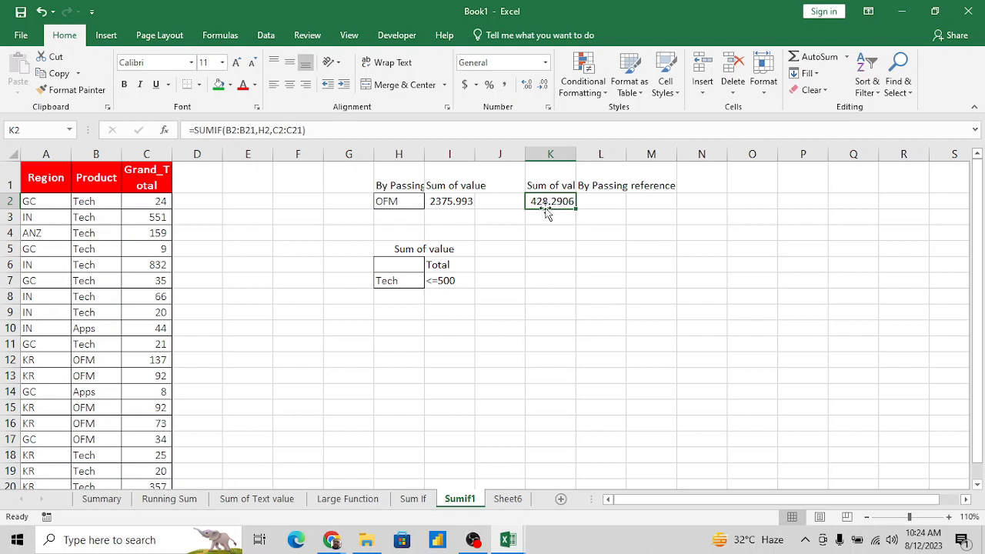
left_click(400, 278)
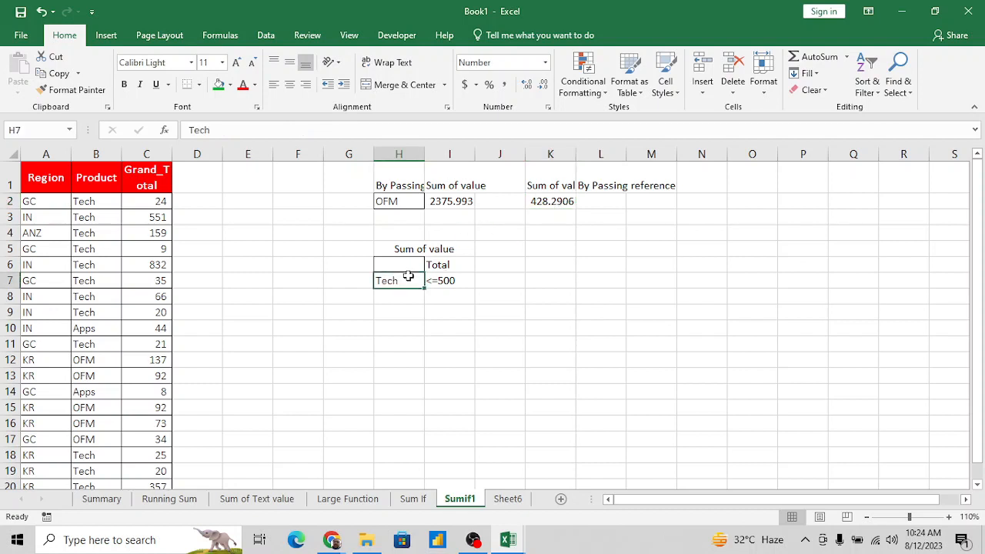
- Review the "Sum of value" block in H5:I7 holding the Tech and <=500 criteria
key("Up")
key("Up")
key("Up")
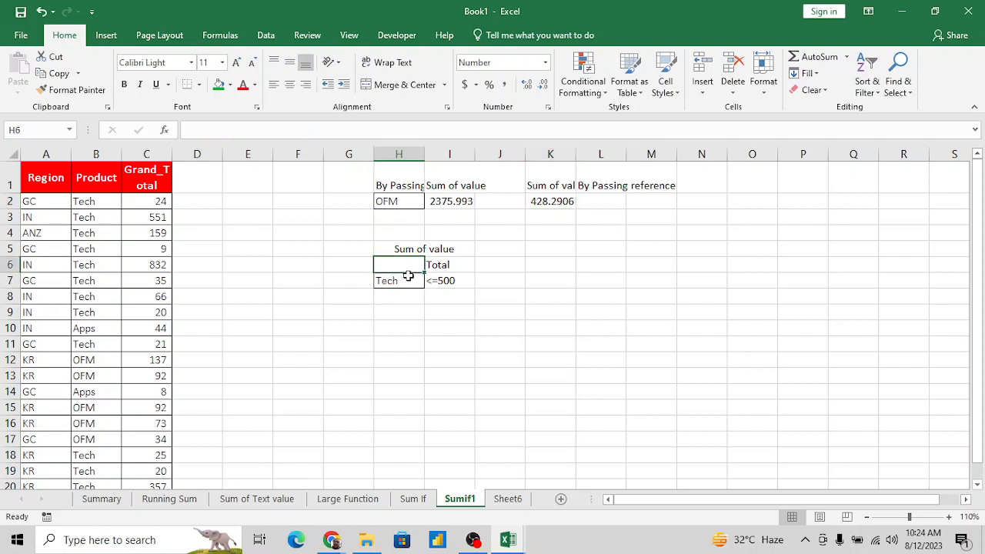
key("Down")
key("shift+Down")
key("shift+Down")
key("shift+Down")
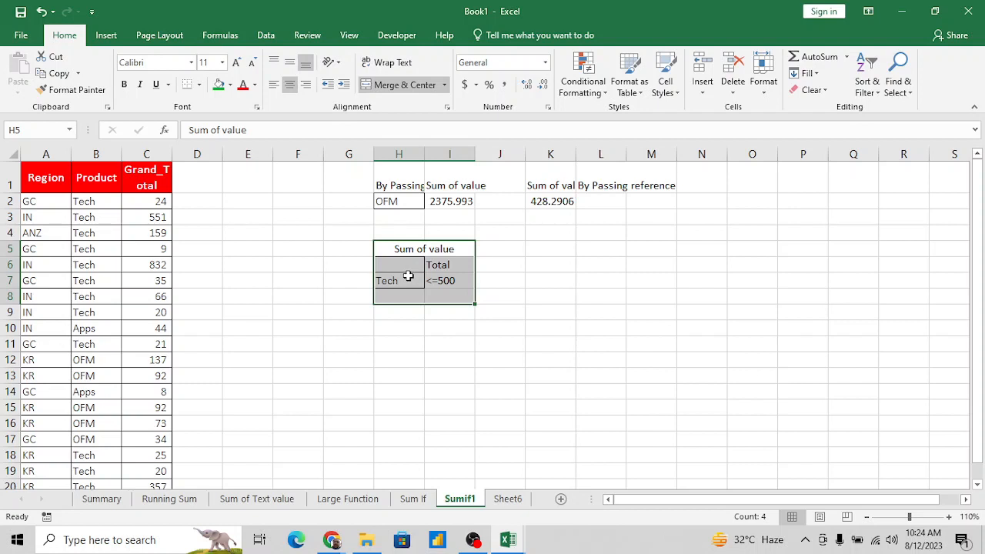
left_click(470, 293)
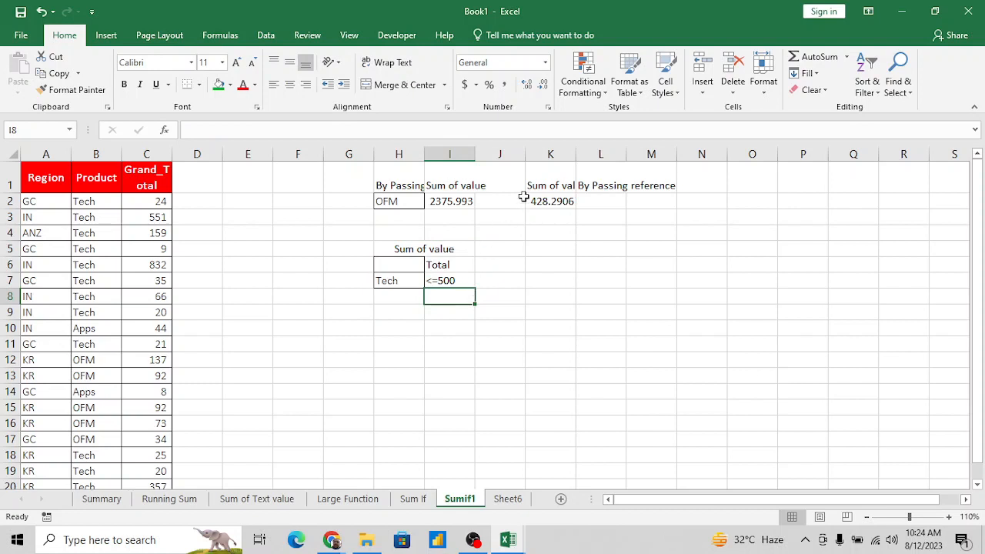
- AutoFit the width of column K so the K1 "Sum of value" heading fits
left_click(551, 200)
key("Up")
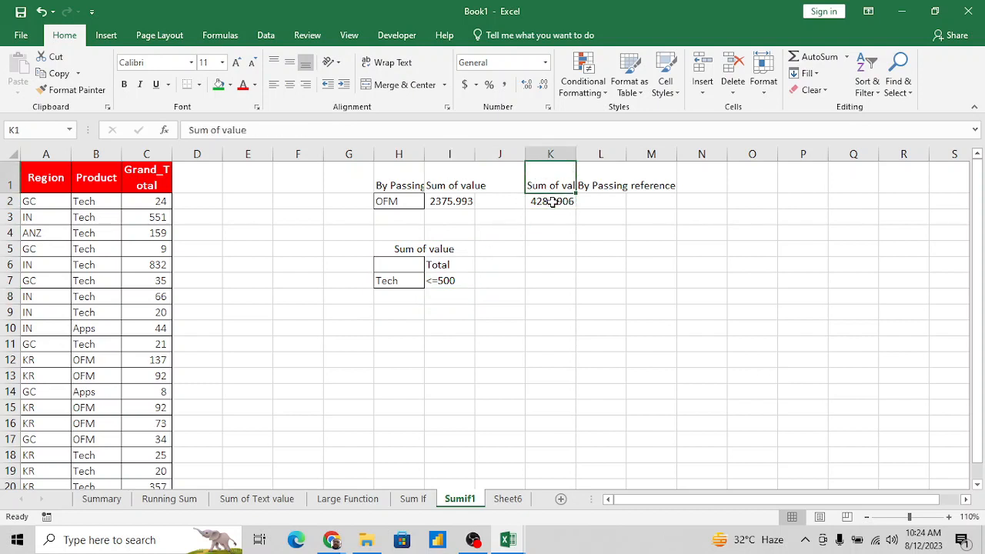
key("Down")
key("Down")
key("Down")
key("shift+Down")
key("shift+Right")
key("alt+h")
key("o")
key("i")
- Format the SUMIF results in I2 and K2 to show no decimal places
left_click(553, 202)
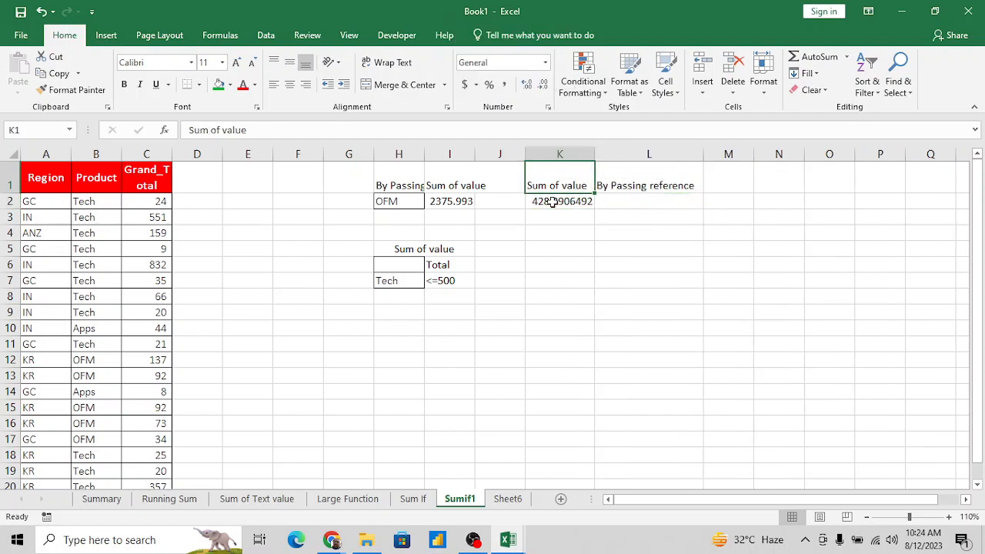
left_click(455, 202, "ctrl")
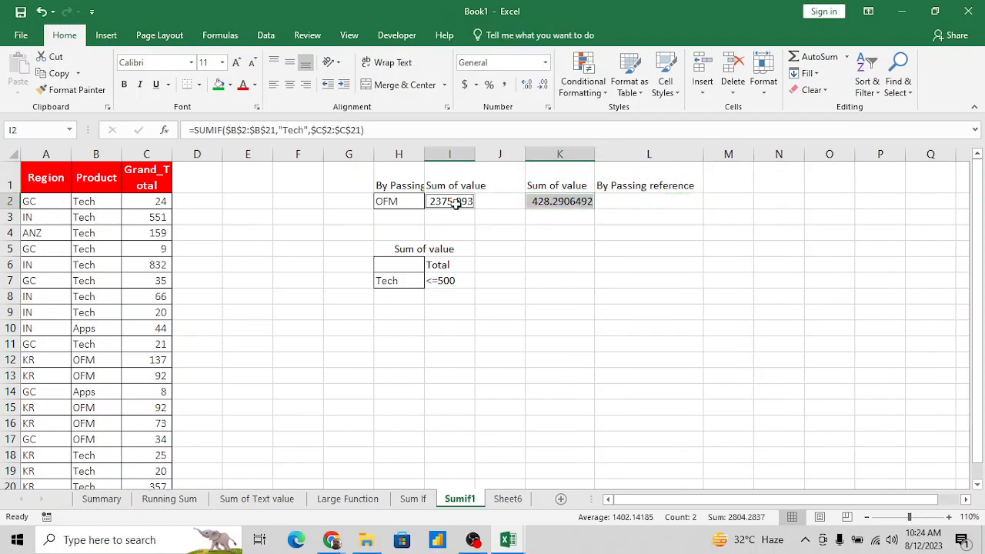
left_click(527, 85)
left_click(528, 85)
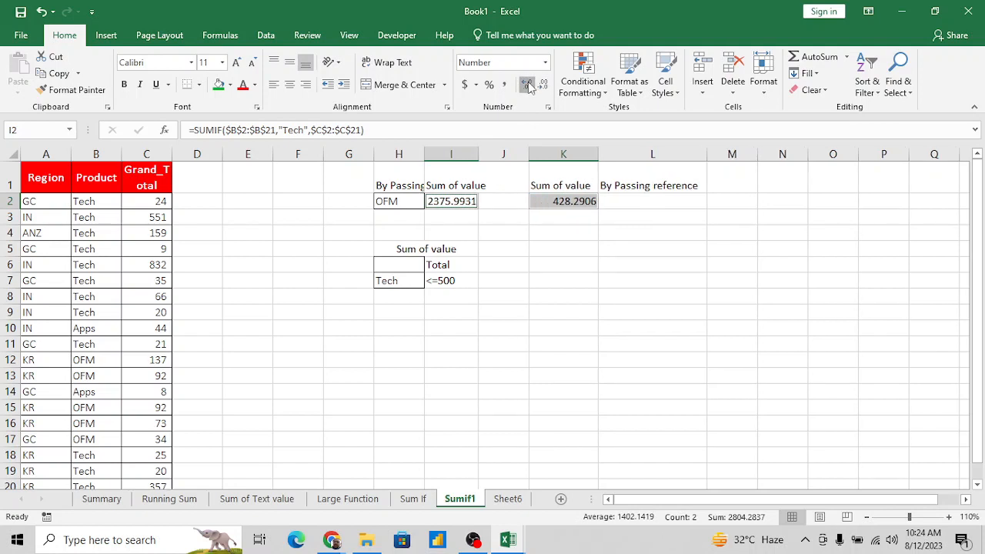
left_click(528, 85)
left_click(544, 85)
left_click(544, 85)
left_click(543, 85)
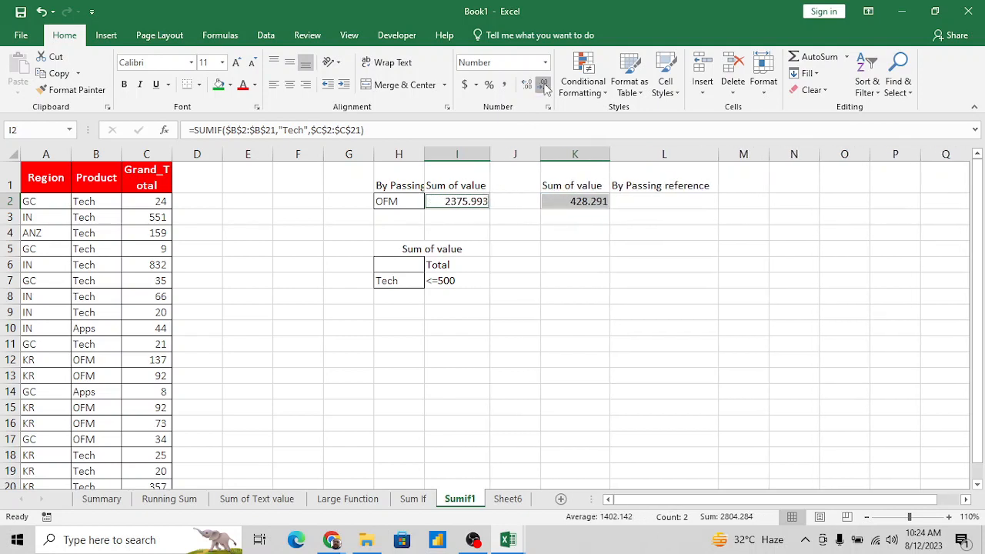
left_click(543, 84)
left_click(543, 85)
left_click(543, 85)
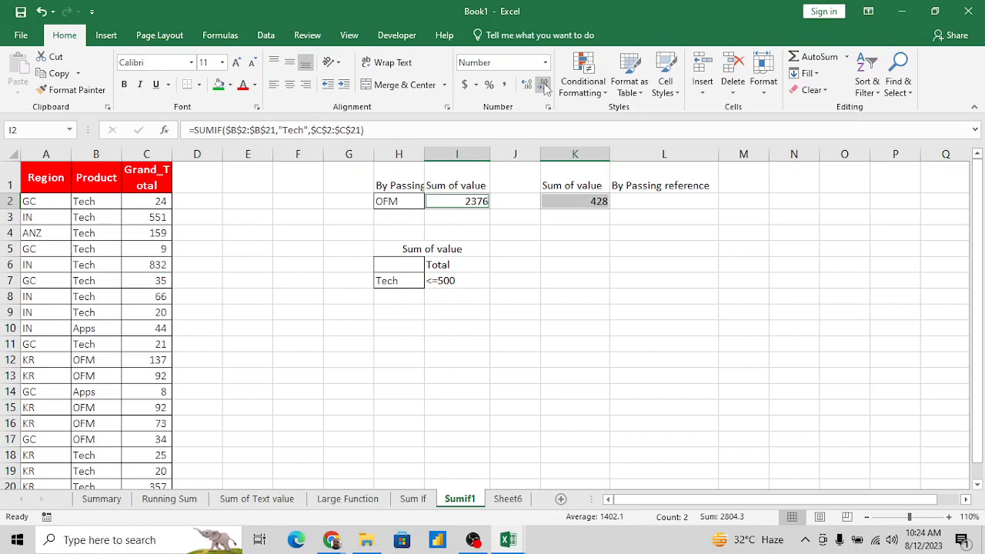
- Change the criterion in H2 to Tech
left_click(557, 198)
key("Left")
key("Left")
key("Left")
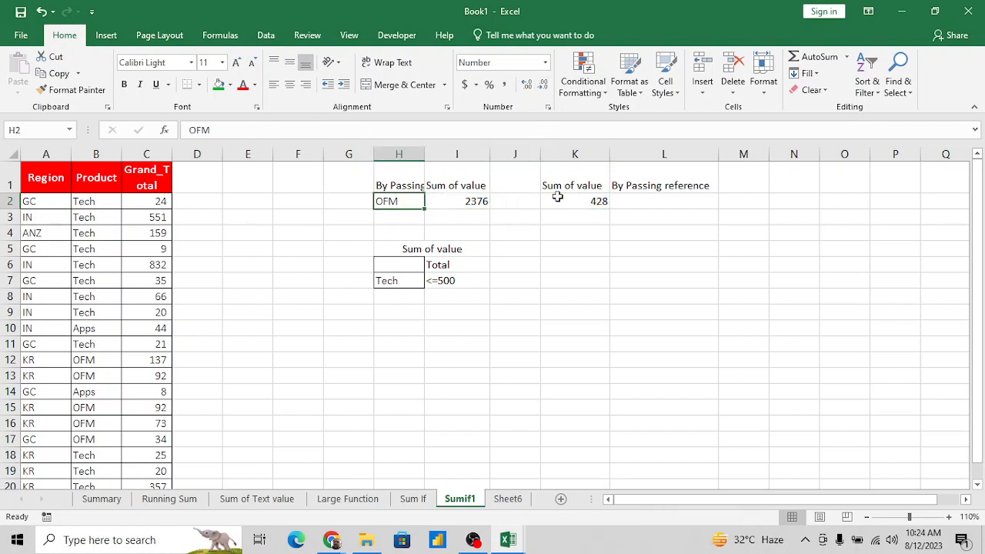
type("Tech")
key("Return")
key("Up")
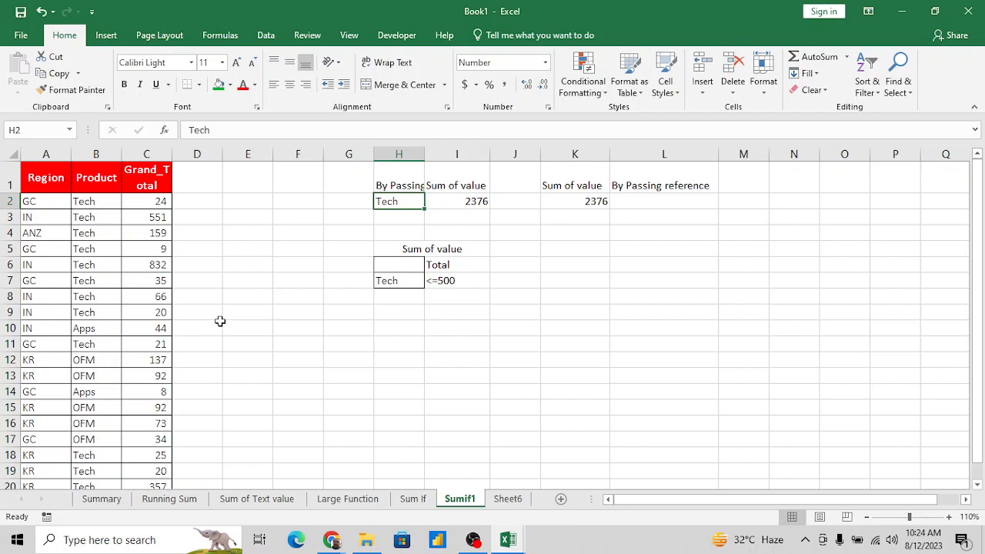
left_click(404, 315)
key("Up")
key("Up")
key("Up")
key("Up")
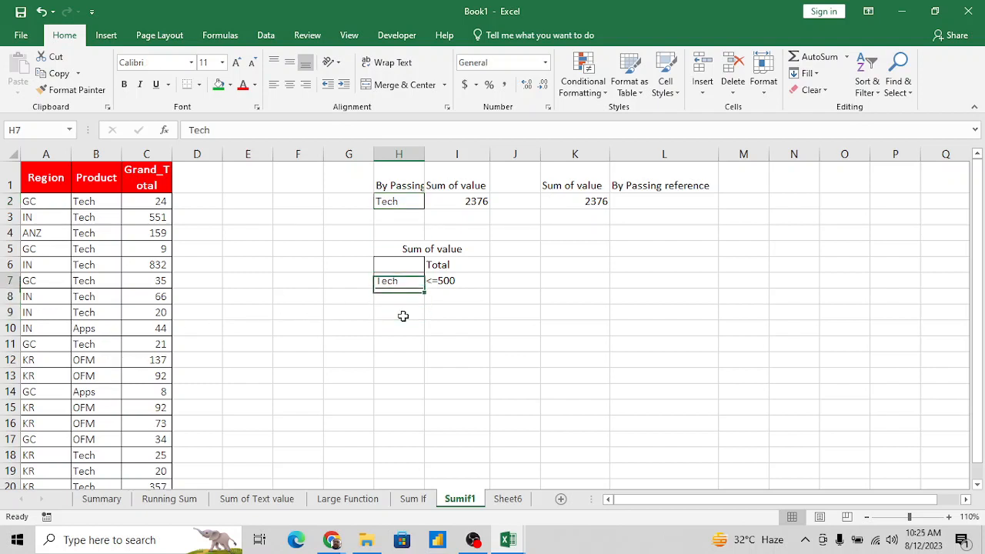
key("Down")
key("Down")
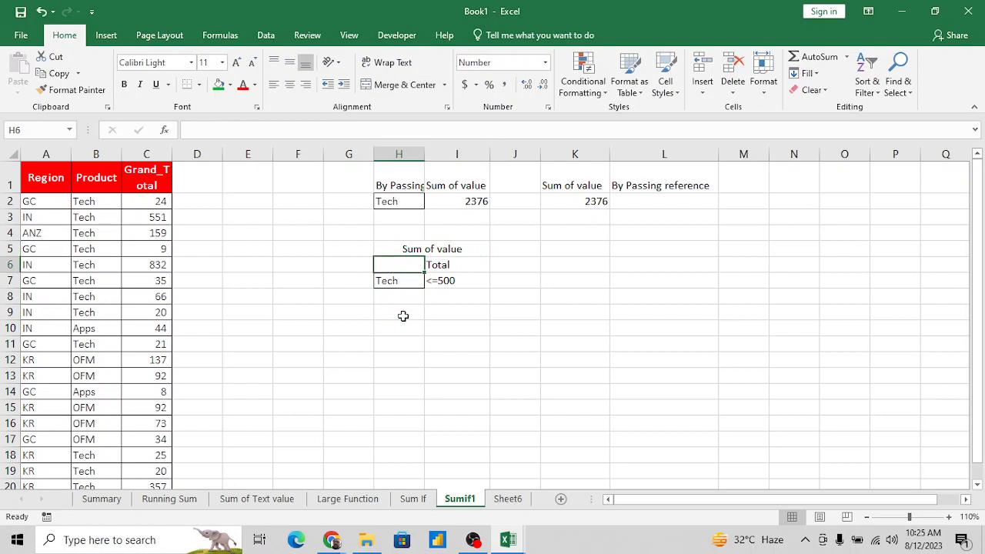
key("Right")
key("Up")
key("Up")
key("Up")
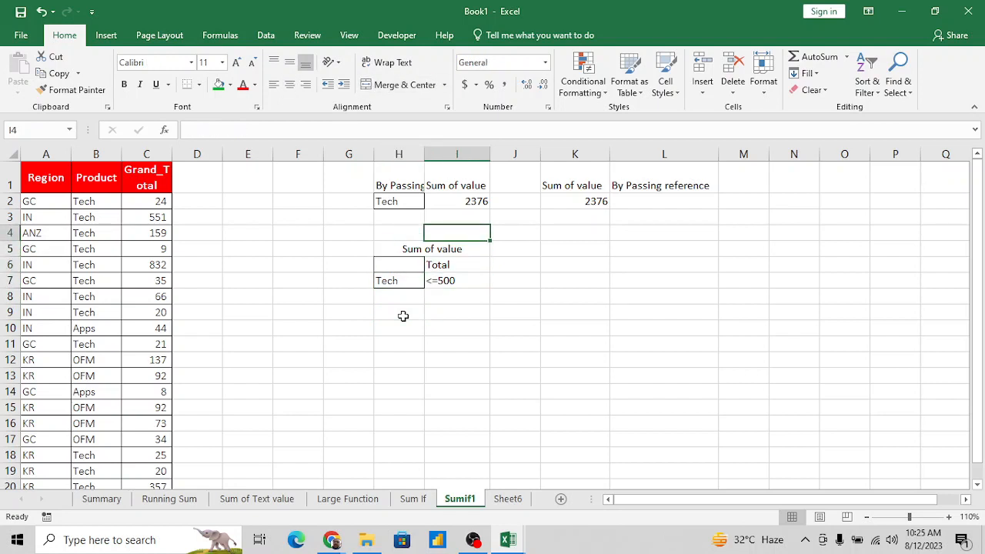
- Copy the "Sum of value" block from H5:I7 and paste it one row lower, starting at H6
key("Left")
key("shift+Right")
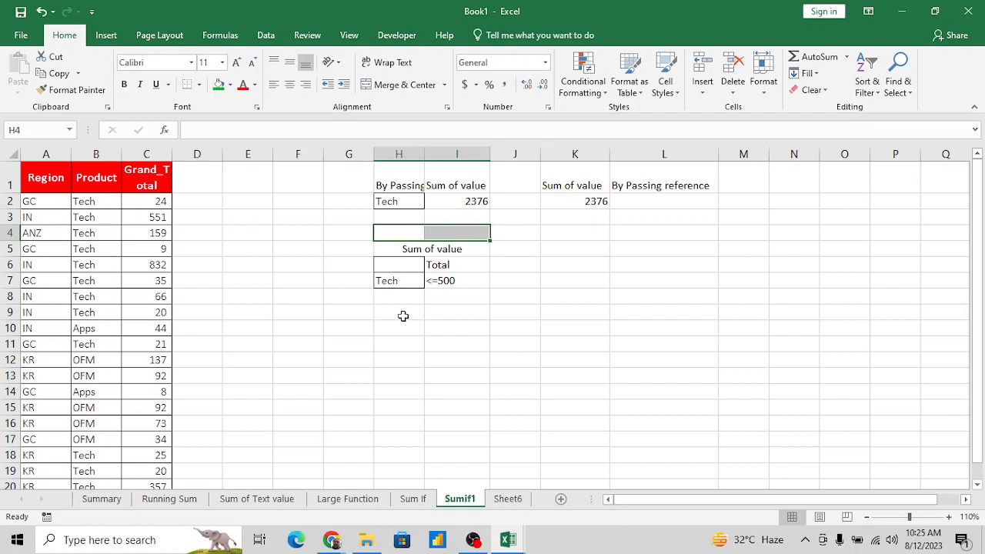
key("Down")
key("shift+Down")
key("shift+Down")
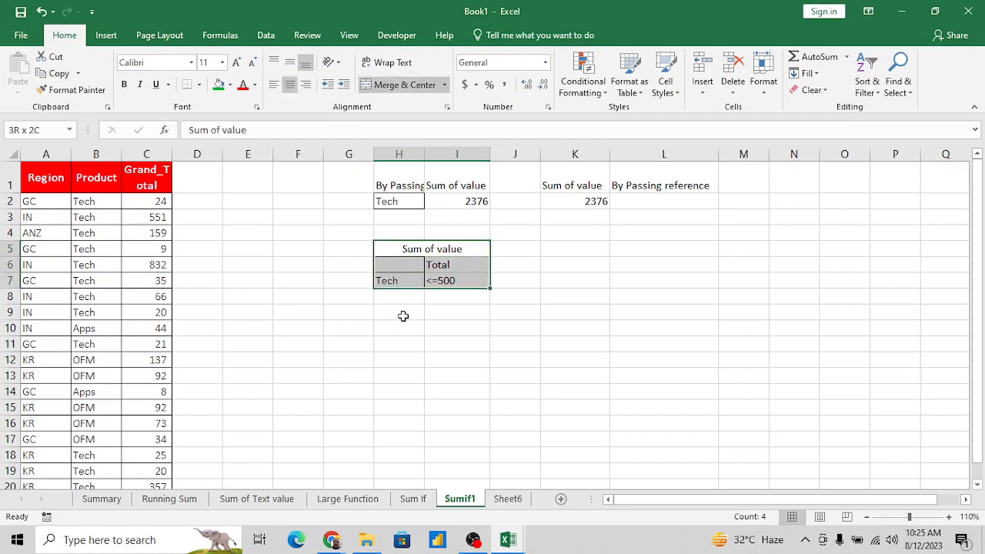
key("ctrl+c")
key("Down")
key("ctrl+v")
key("Up")
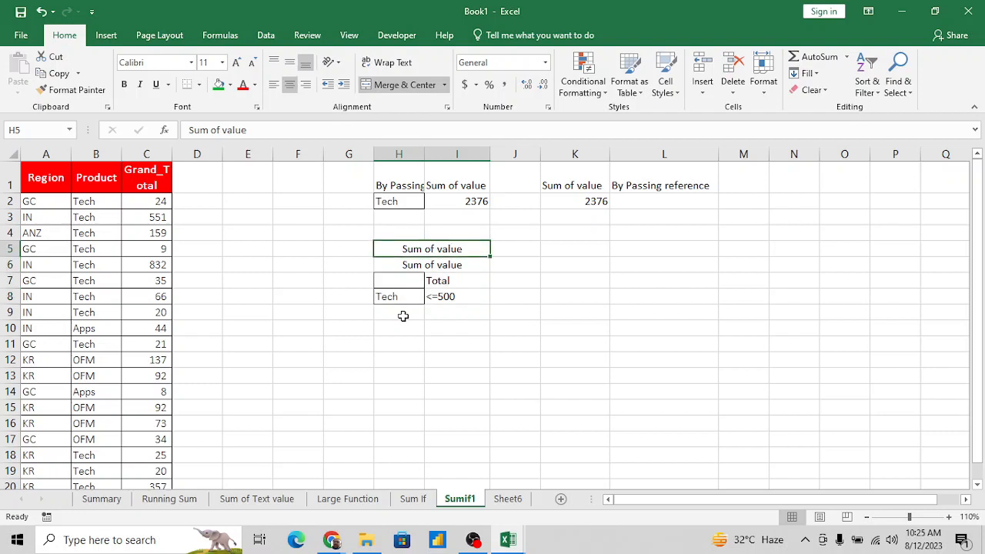
- Replace the leftover heading in merged cell H5 with "Passing Value"
key("Delete")
key("Right")
key("Left")
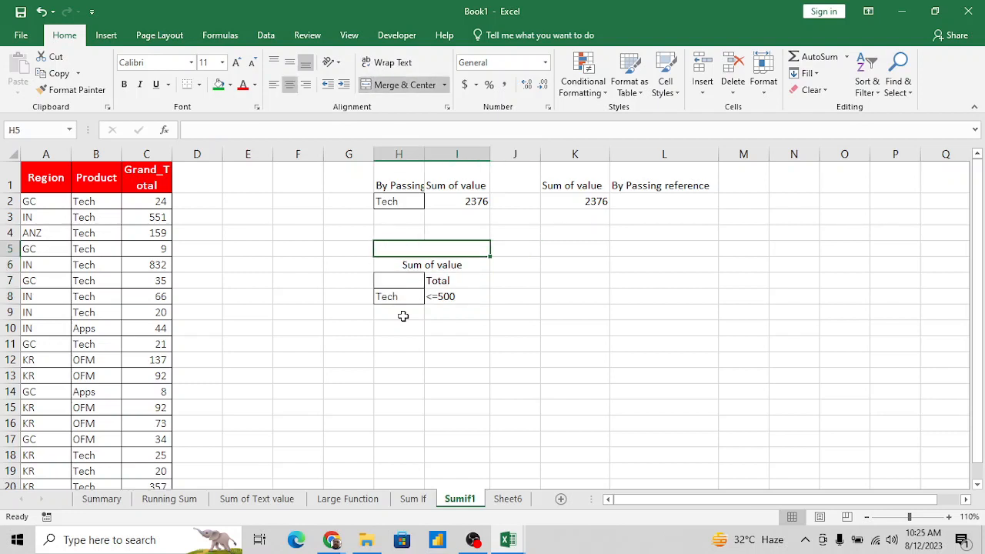
type("Pas")
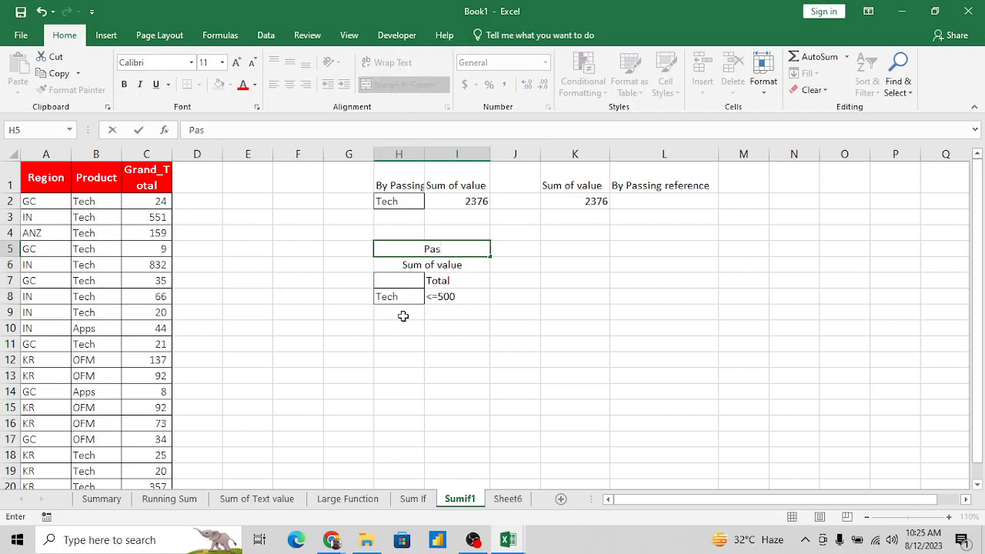
type("sing Valyue")
key("BackSpace")
key("BackSpace")
key("BackSpace")
type("ue ")
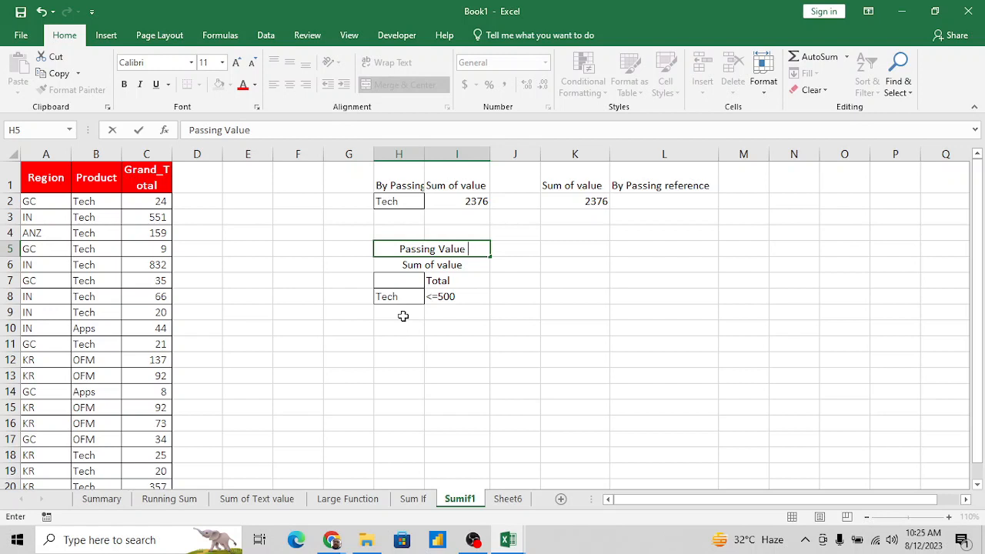
type("By Re")
key("BackSpace")
key("BackSpace")
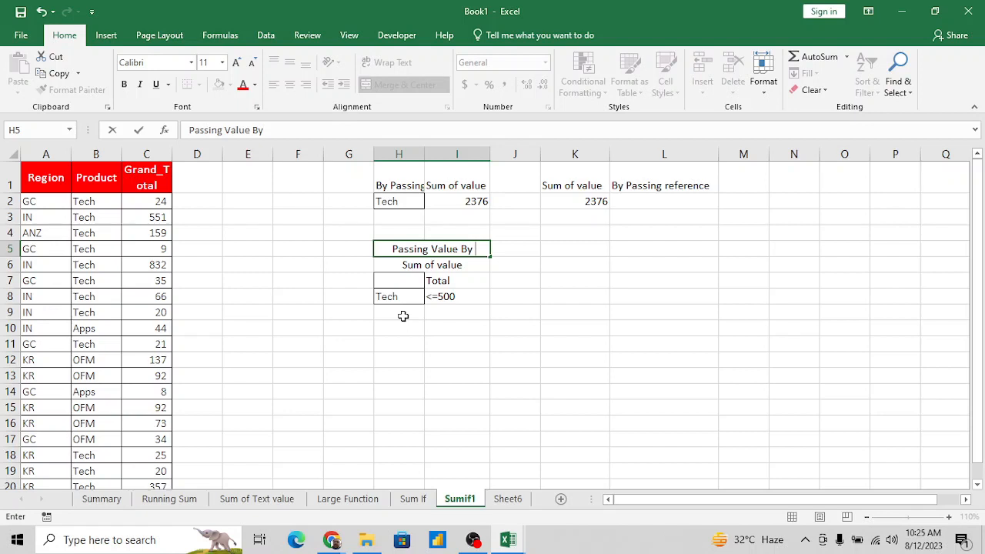
key("BackSpace")
key("BackSpace")
key("BackSpace")
key("Return")
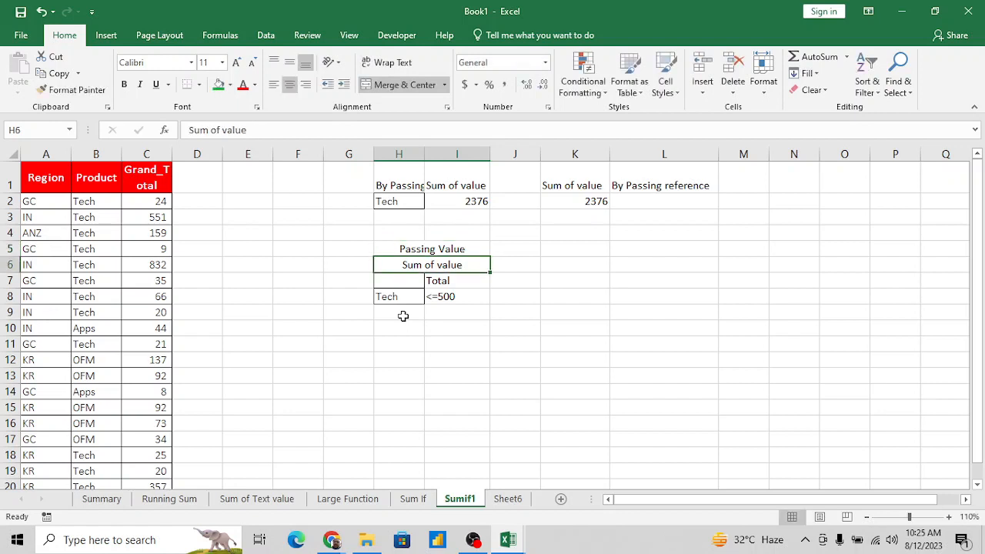
- Check the label in H1 and extend the H5 heading to "by Passing Value"
key("Up")
key("Up")
key("Up")
key("Up")
key("Right")
key("Up")
key("Left")
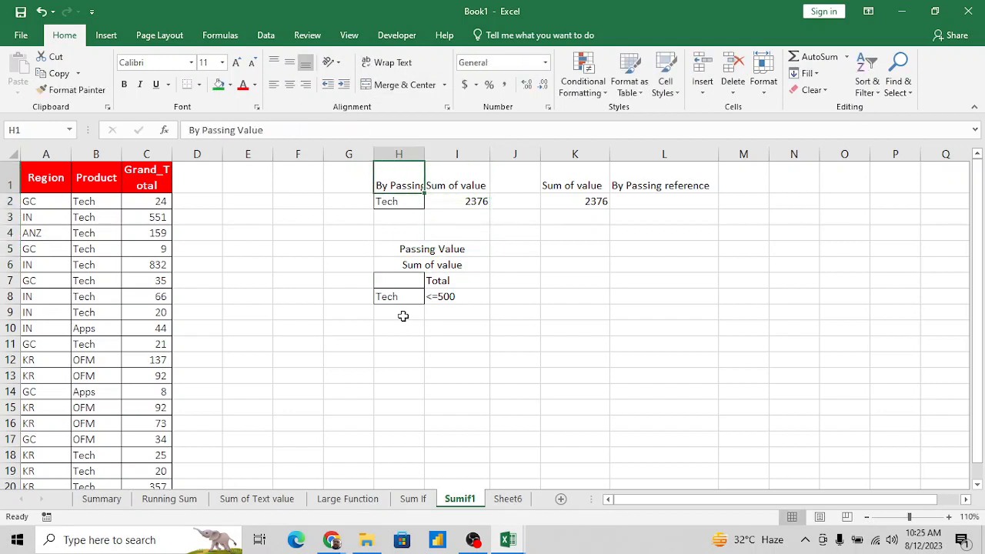
key("Down")
key("Down")
key("Down")
key("Down")
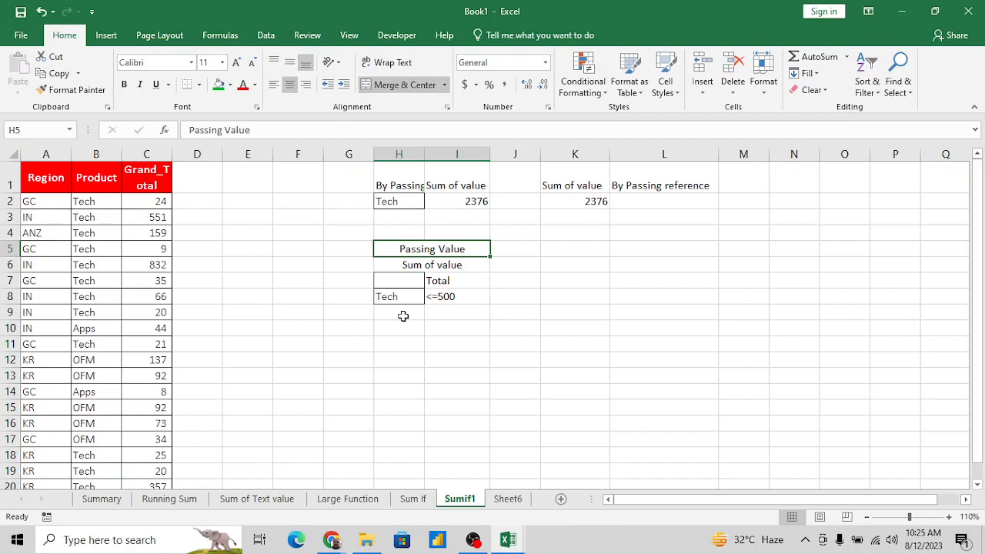
key("F2")
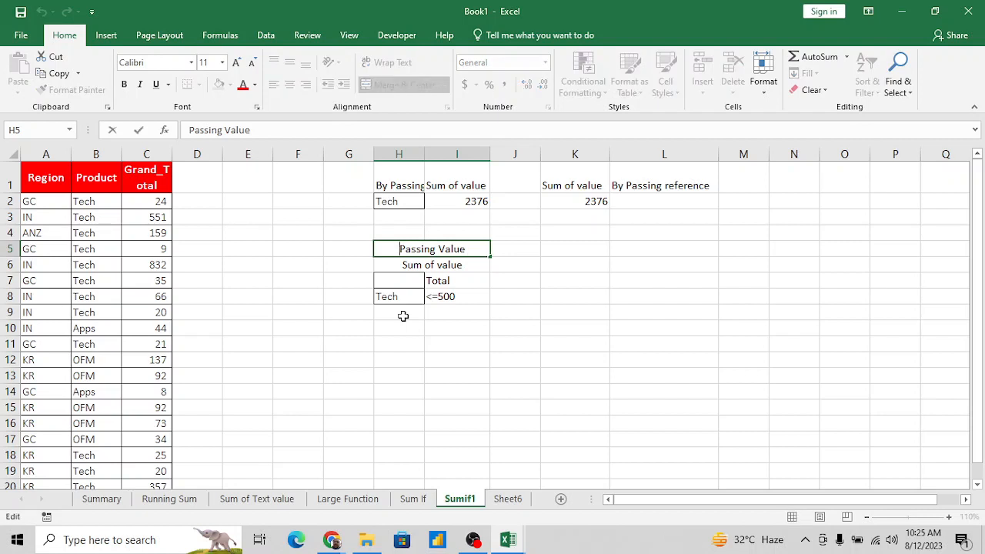
key("Home")
type("by")
key("Tab")
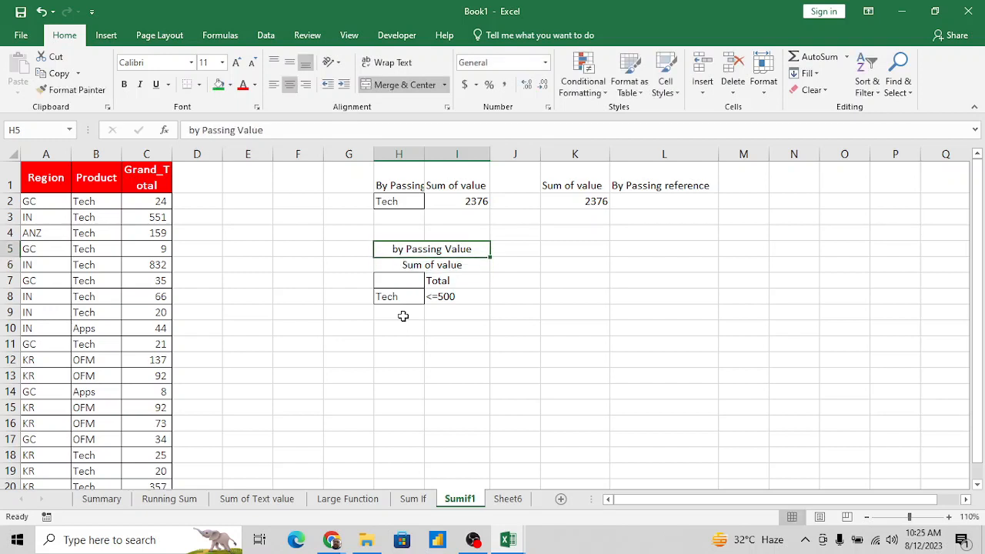
key("Right")
key("shift+Right")
key("alt+m")
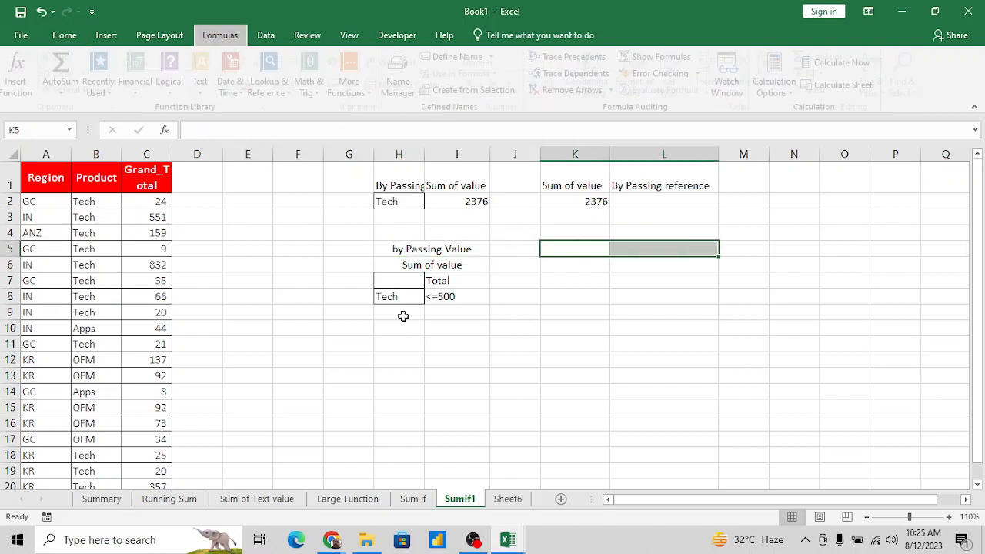
key("c")
key("Return")
key("shift+Left")
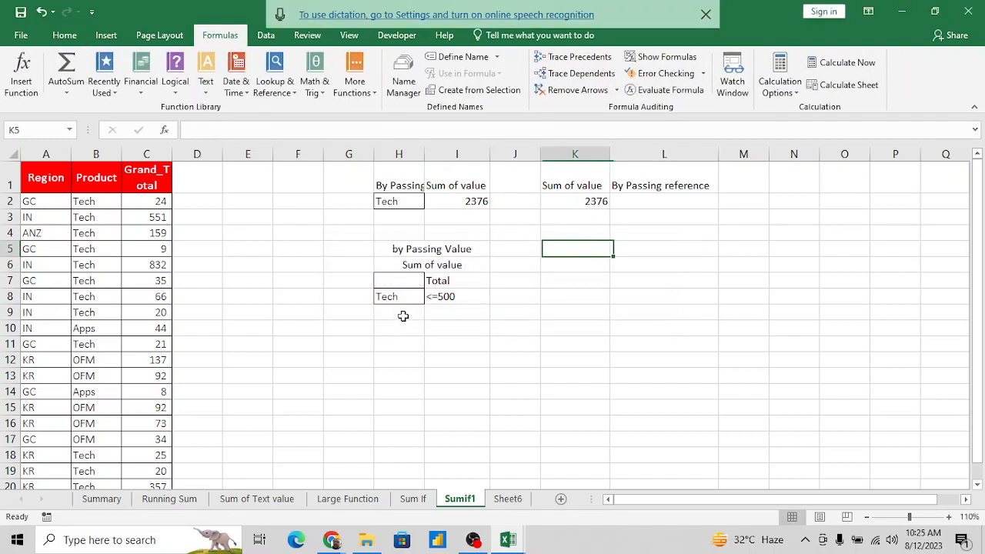
left_click(708, 15)
- Merge and center K5:L5 and enter the heading "By passing Ref"
key("shift+Right")
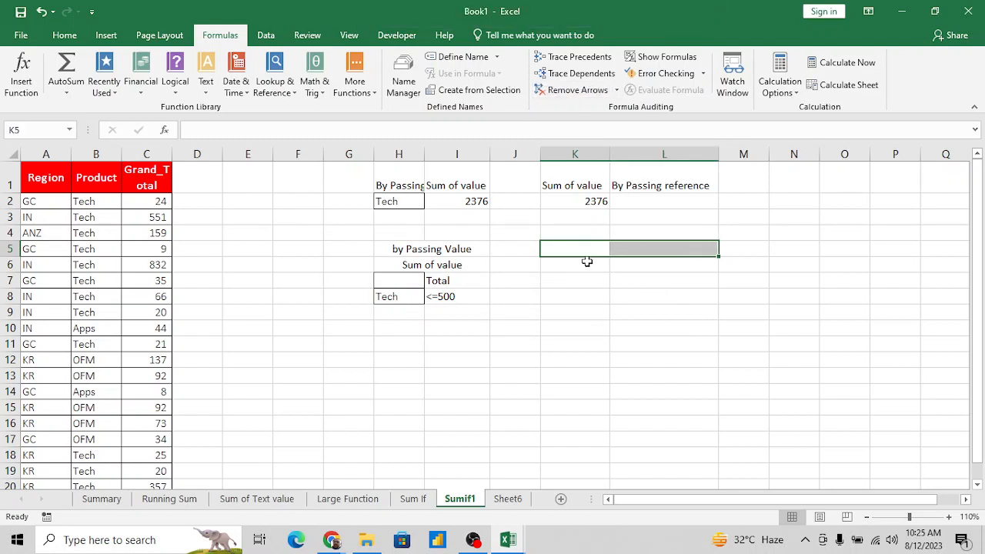
key("alt+h")
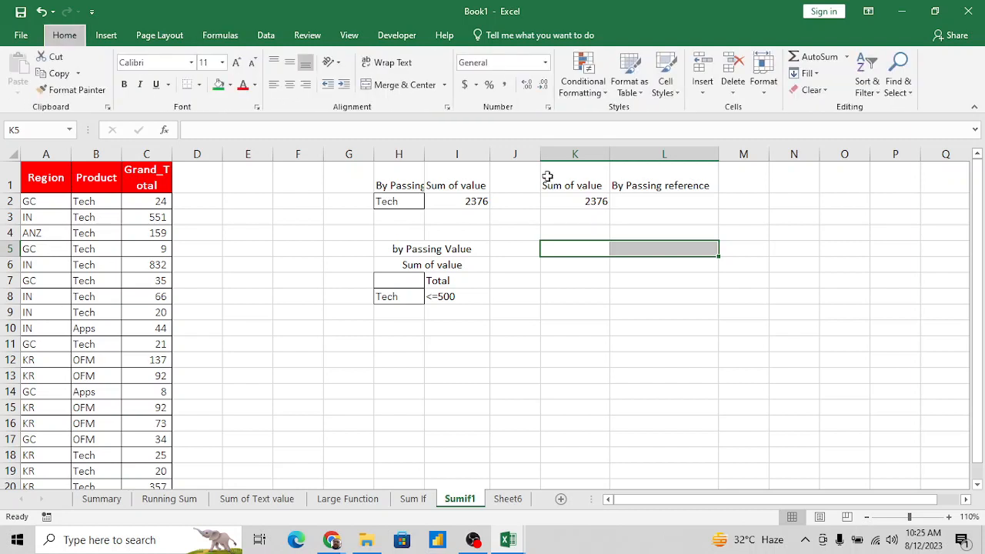
type("mcBy ")
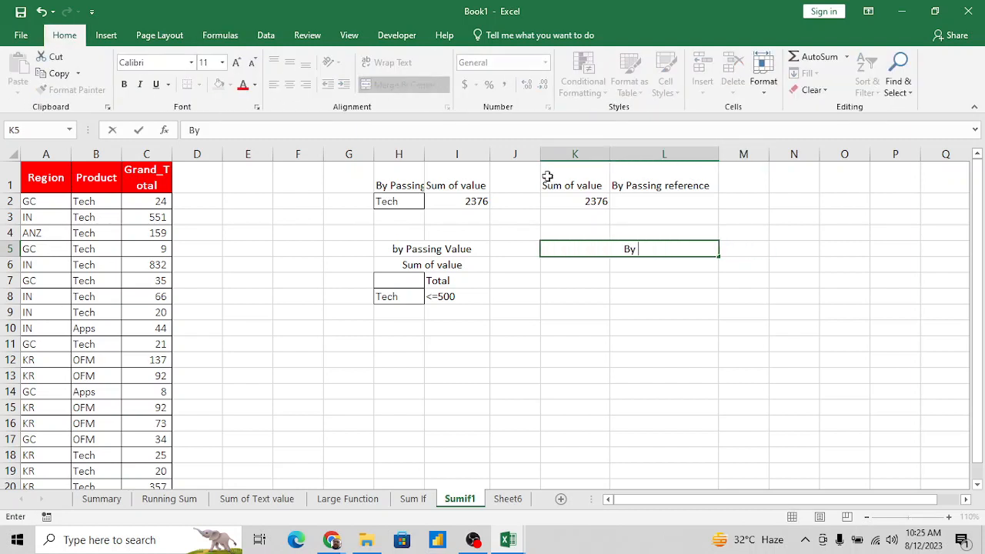
type("passing Reg")
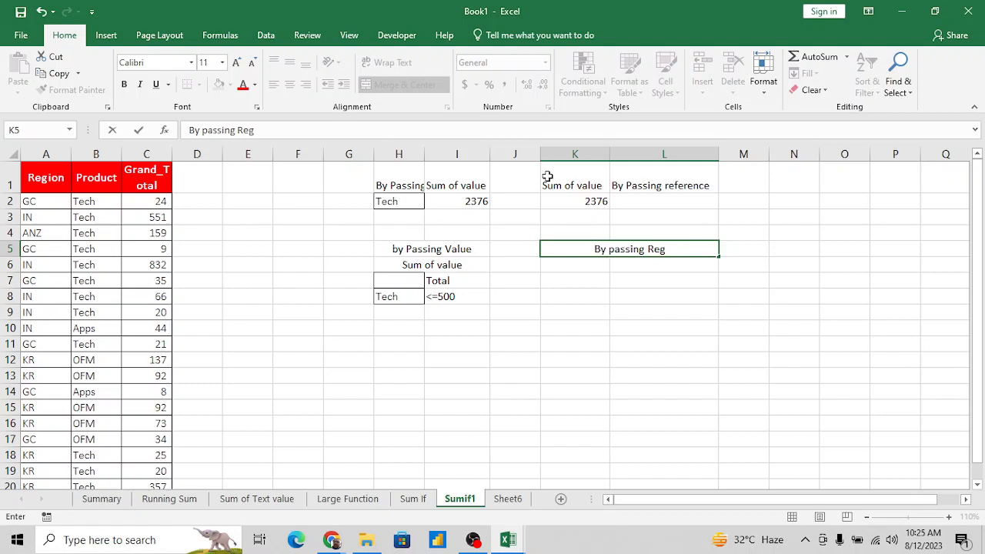
key("BackSpace")
type("f")
key("Return")
- Copy the Total, Tech and <=500 block from H7:I8 and paste it starting at K7
key("Left")
key("Left")
key("Left")
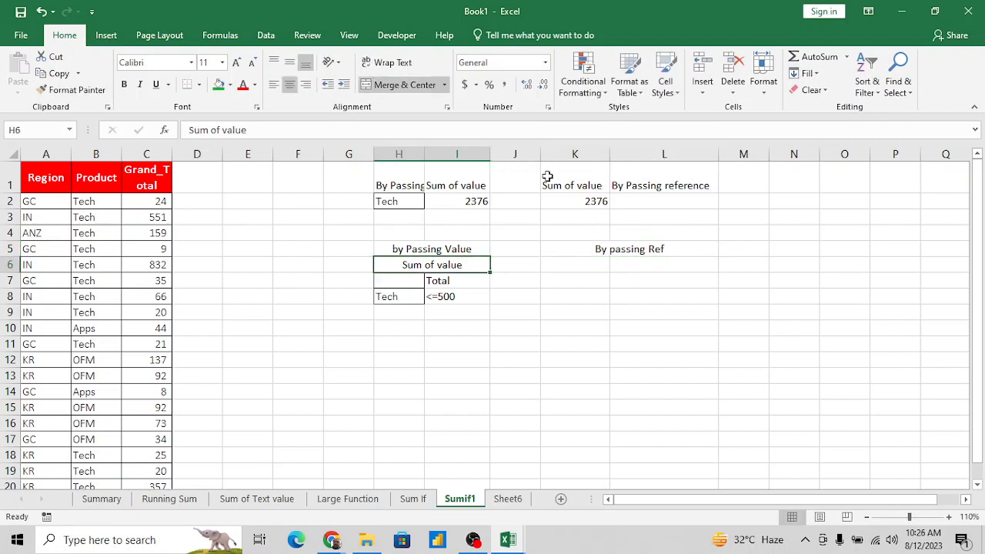
key("Left")
key("Down")
key("Right")
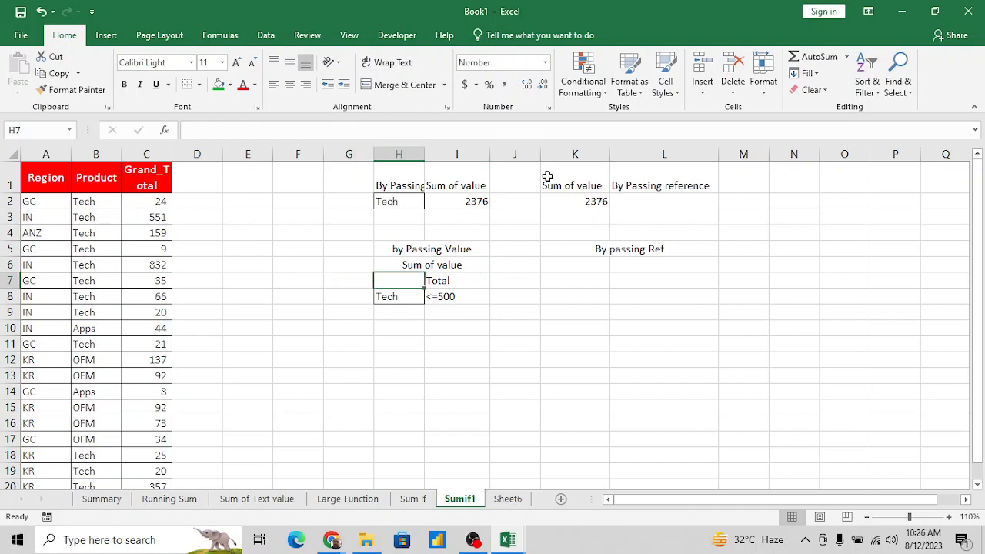
key("Up")
key("Down")
key("Down")
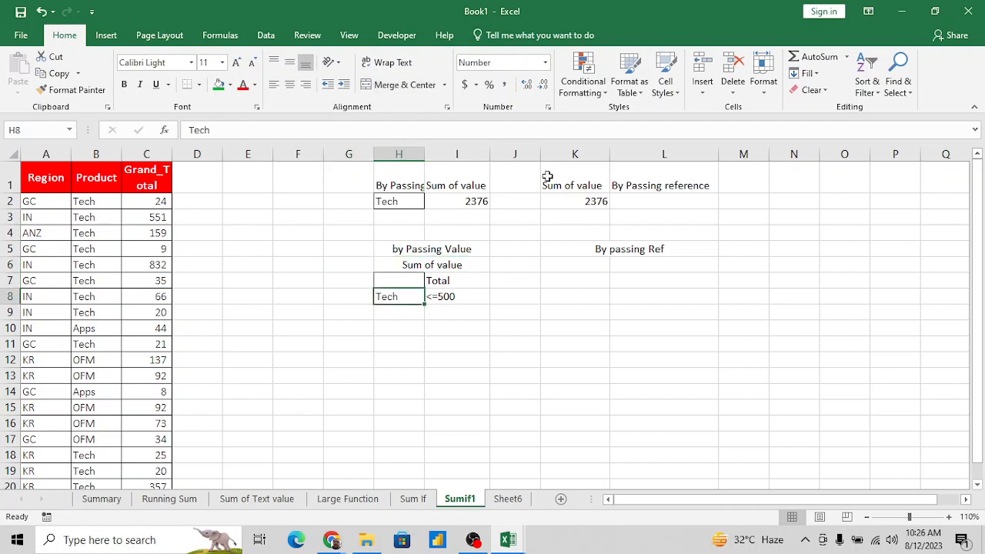
key("Right")
key("Left")
key("Up")
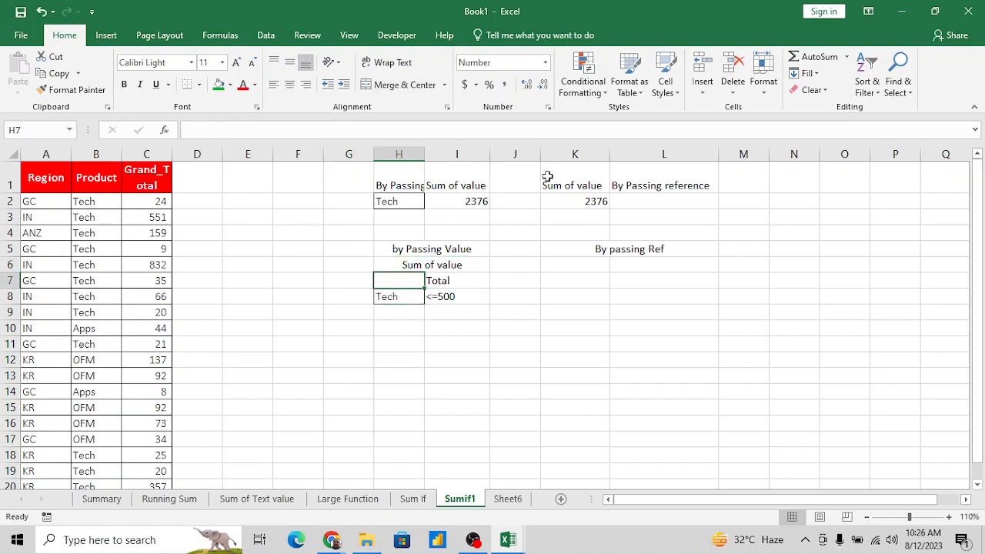
key("shift+Right")
key("shift+Down")
key("ctrl+c")
key("Right")
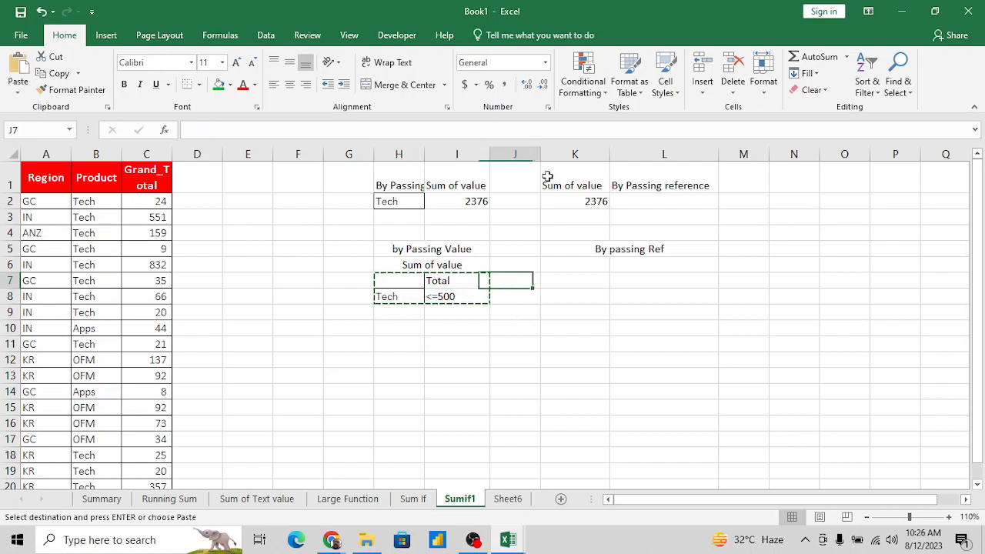
key("Right")
key("Right")
key("Left")
key("Return")
- Remove the comparison operator from the criterion in L8 so the cell contains just the number 500
key("Down")
key("Down")
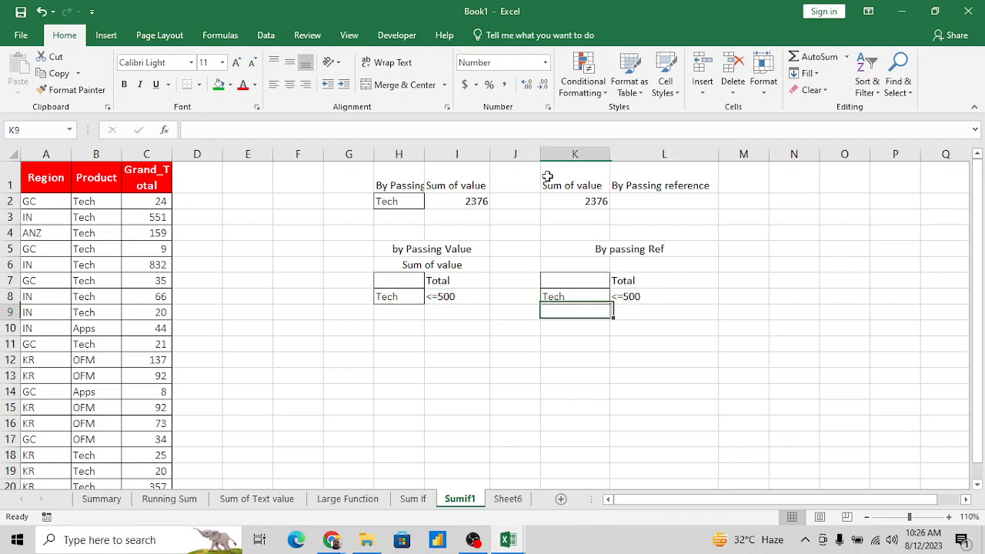
key("Right")
key("Up")
key("F2")
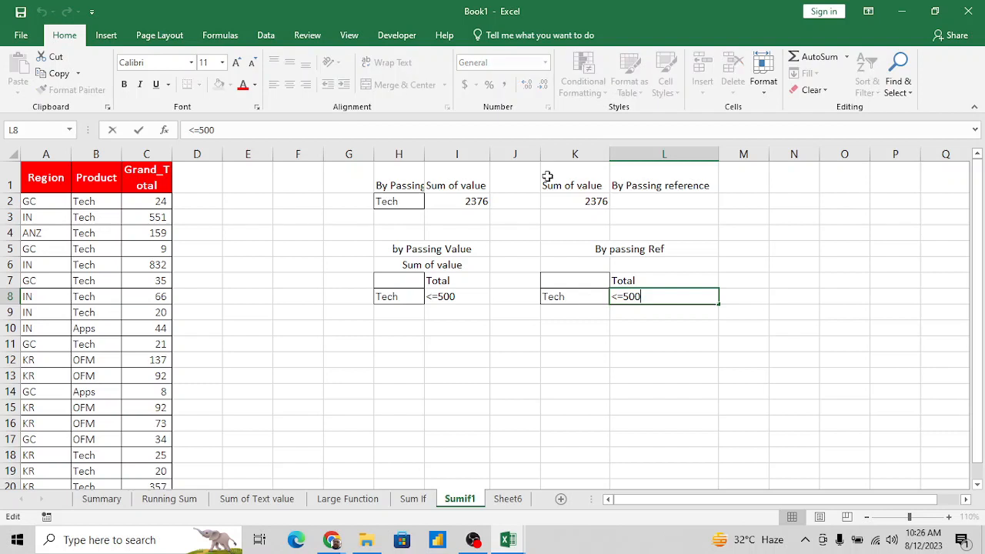
key("BackSpace")
key("BackSpace")
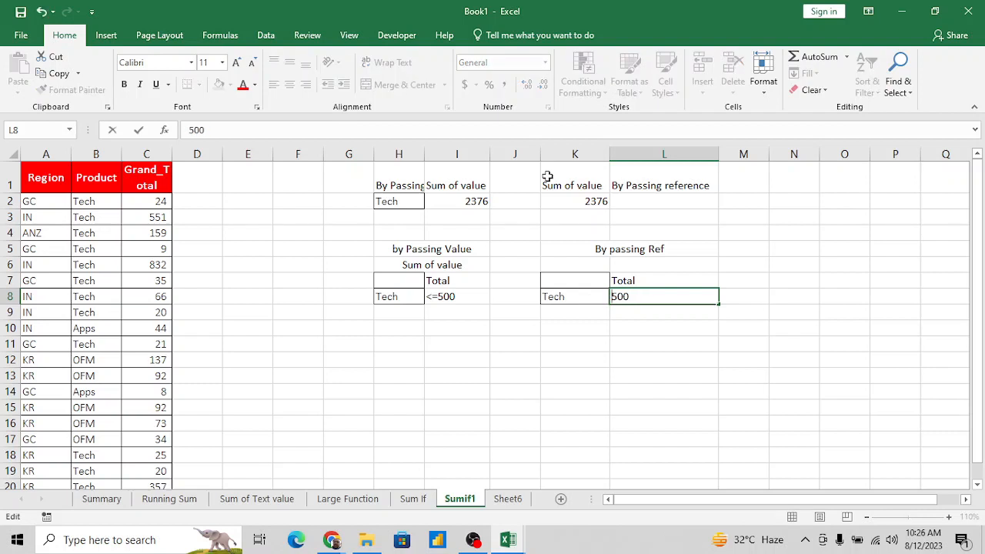
key("Return")
key("Up")
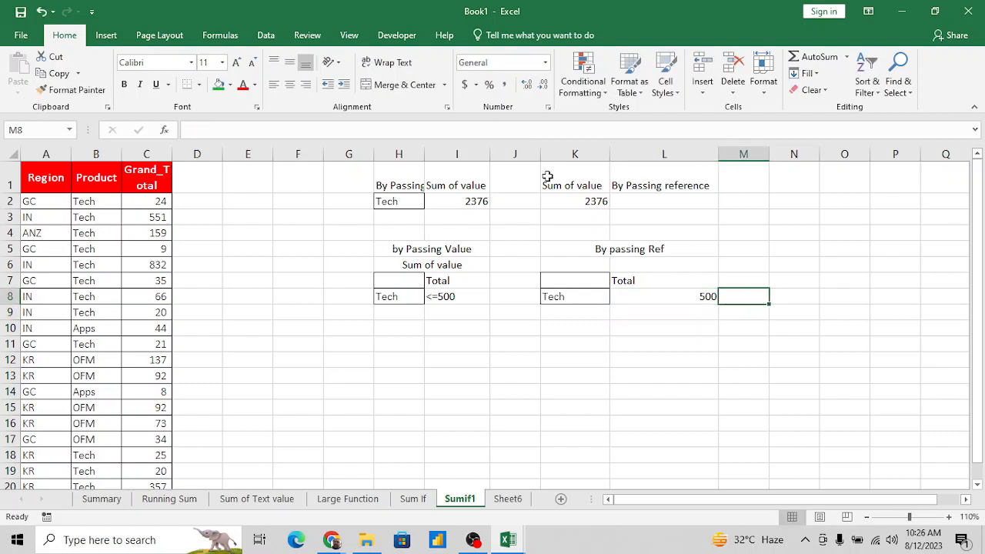
- Replace the Total label in L7 with the comparison operator ">="
key("Up")
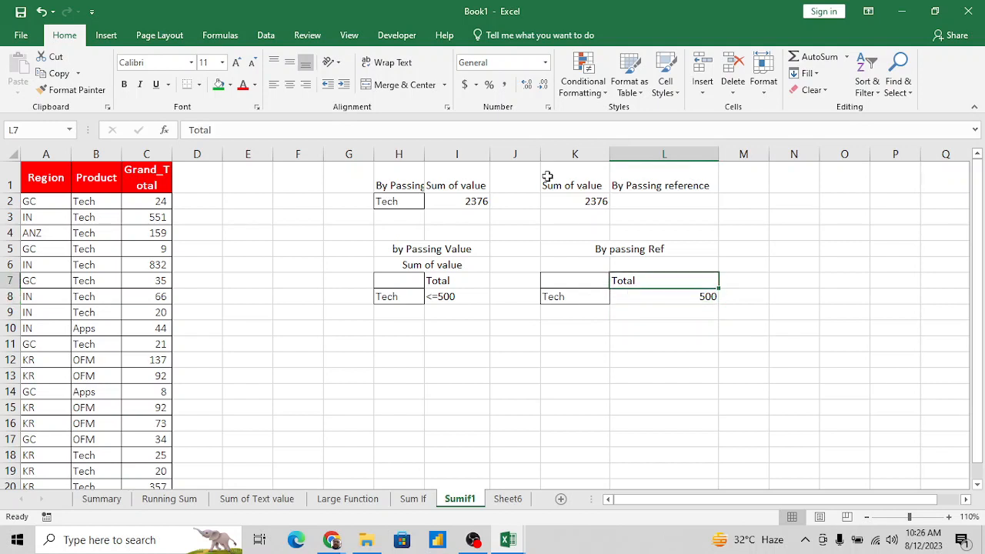
key("Delete")
type(">=")
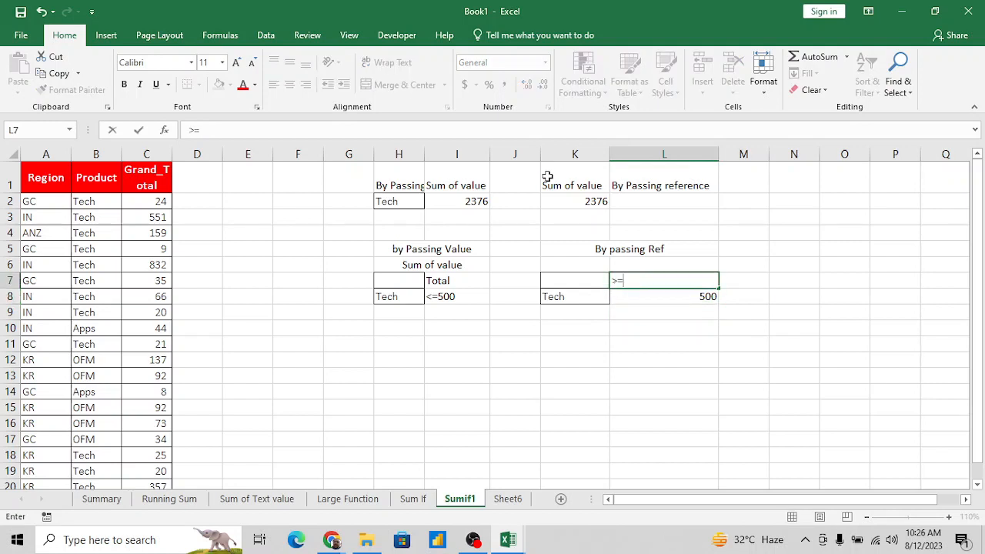
key("Return")
- Enter the label "sum" in K10, below the by-reference criteria block
key("Left")
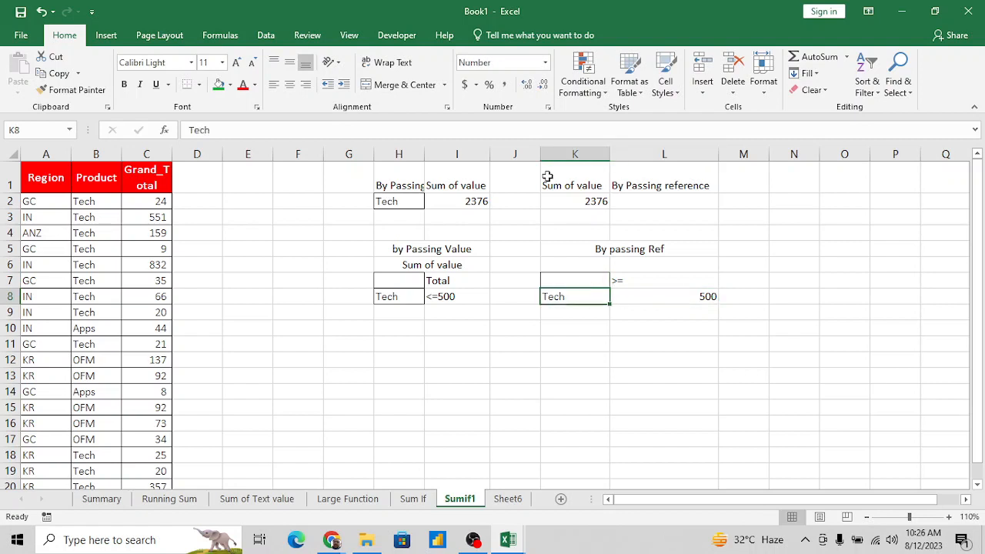
key("Down")
key("Down")
type("s")
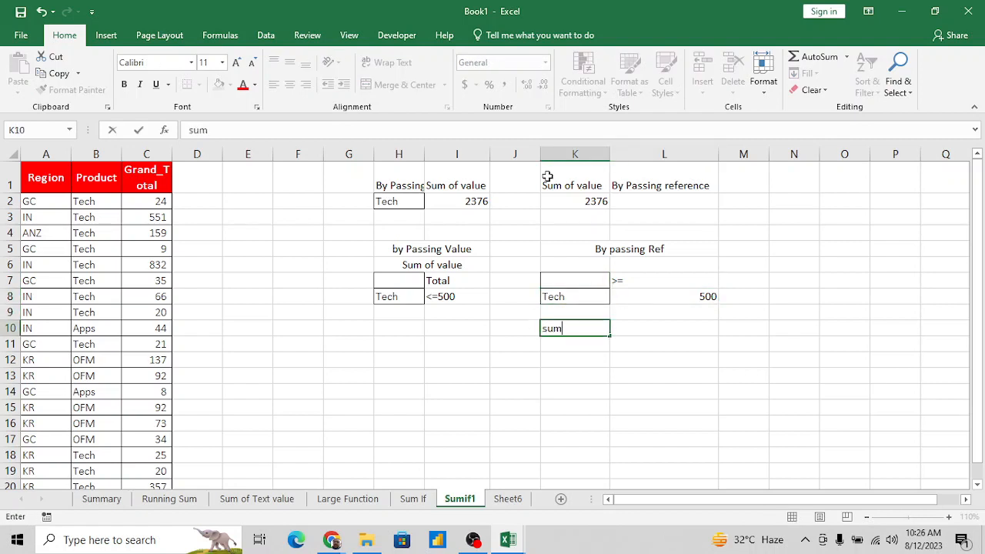
type("um")
key("Return")
- Remove all borders from H7:H8 in the passing-value block
key("Up")
key("Up")
key("Down")
key("Left")
key("Left")
key("Left")
key("Left")
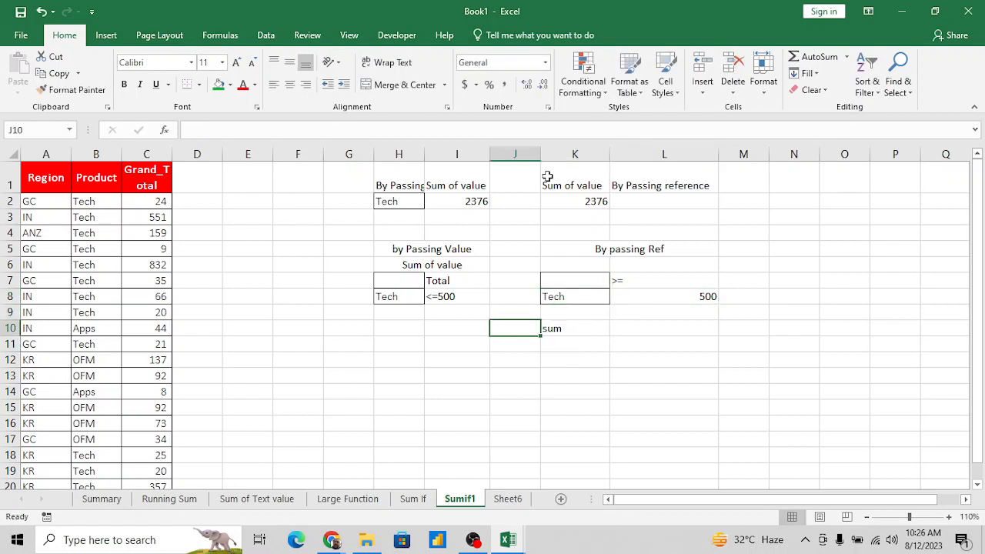
key("Up")
key("Up")
key("Right")
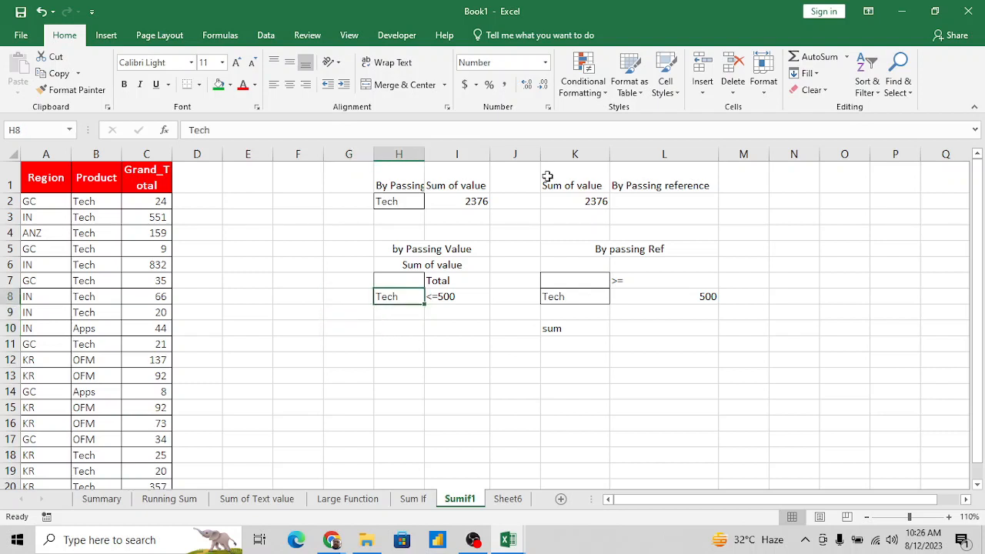
key("Down")
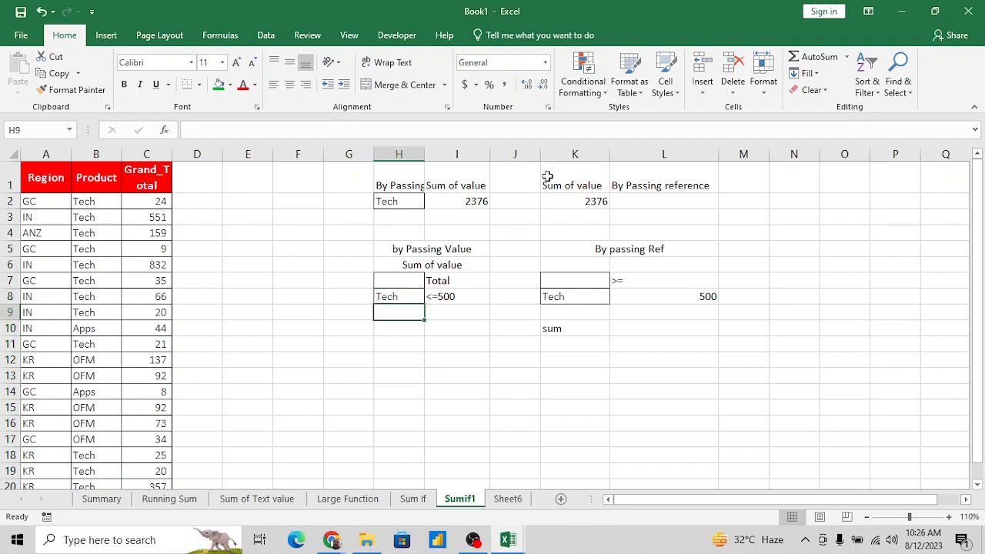
key("Down")
key("Down")
key("Up")
key("Up")
key("Up")
key("Up")
key("shift+Down")
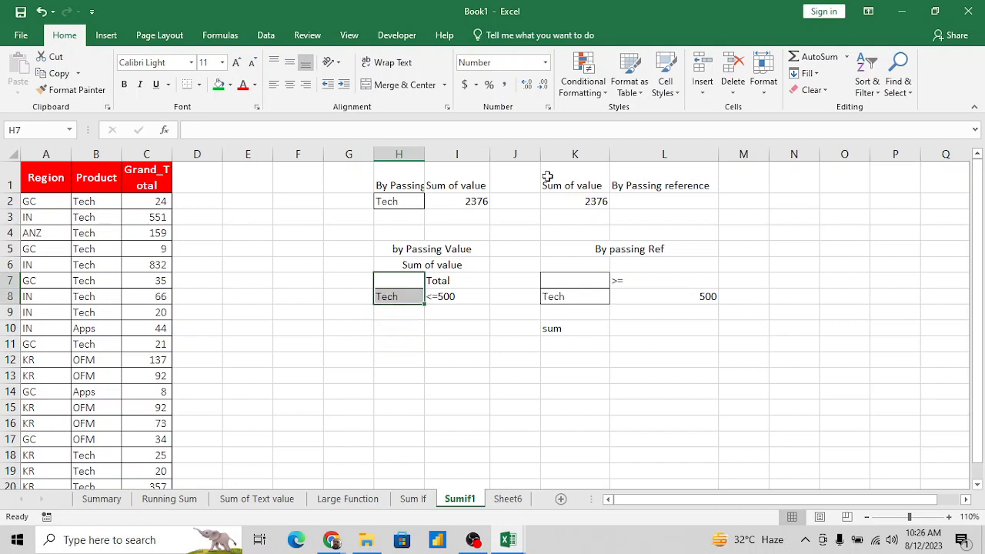
left_click(198, 84)
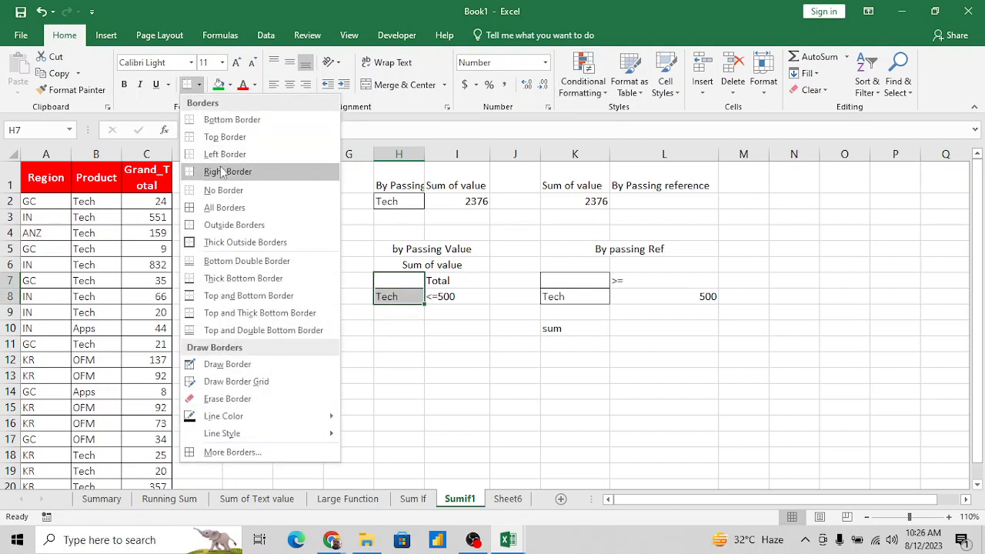
left_click(220, 189)
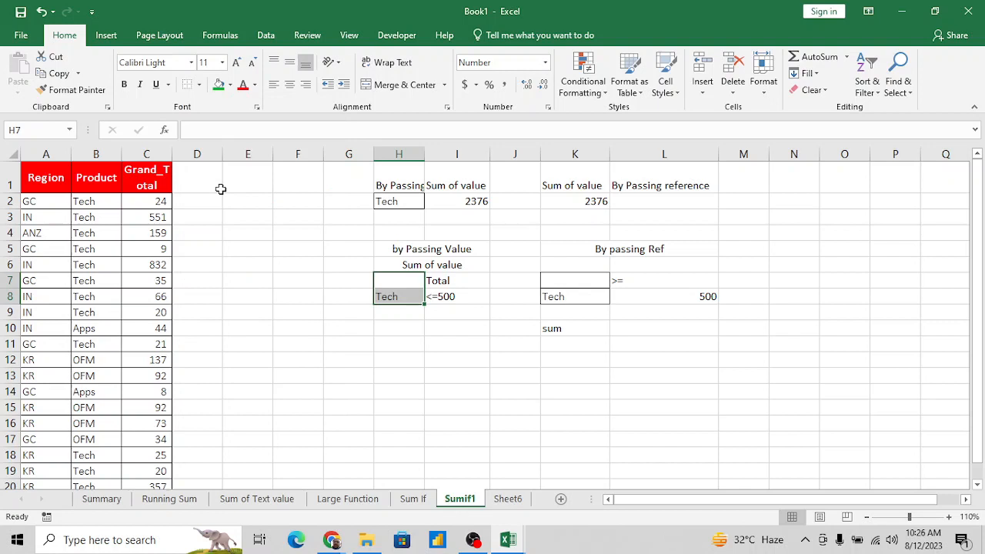
- Remove all borders from K7:K8 in the passing-reference block
left_click(569, 277)
key("shift+Down")
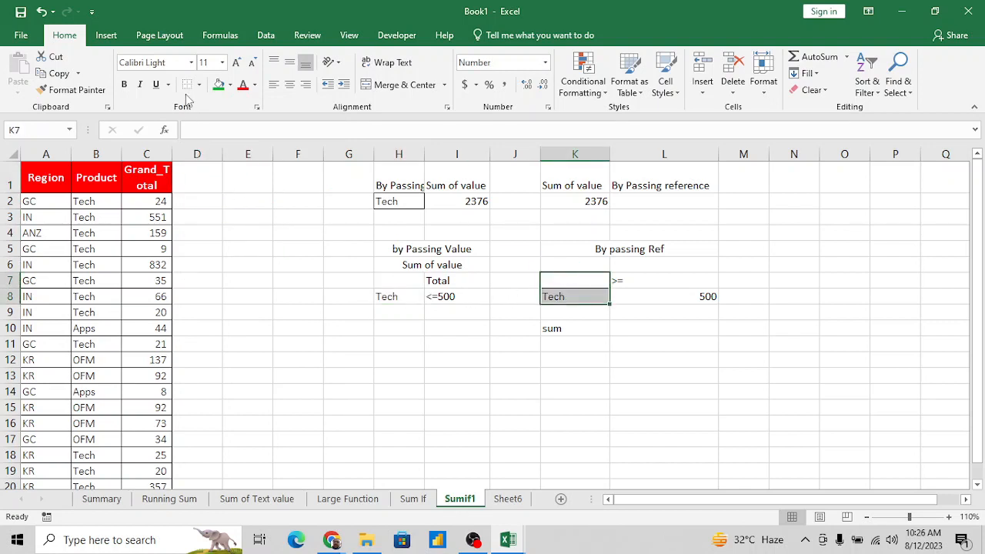
key("Down")
key("Down")
key("Up")
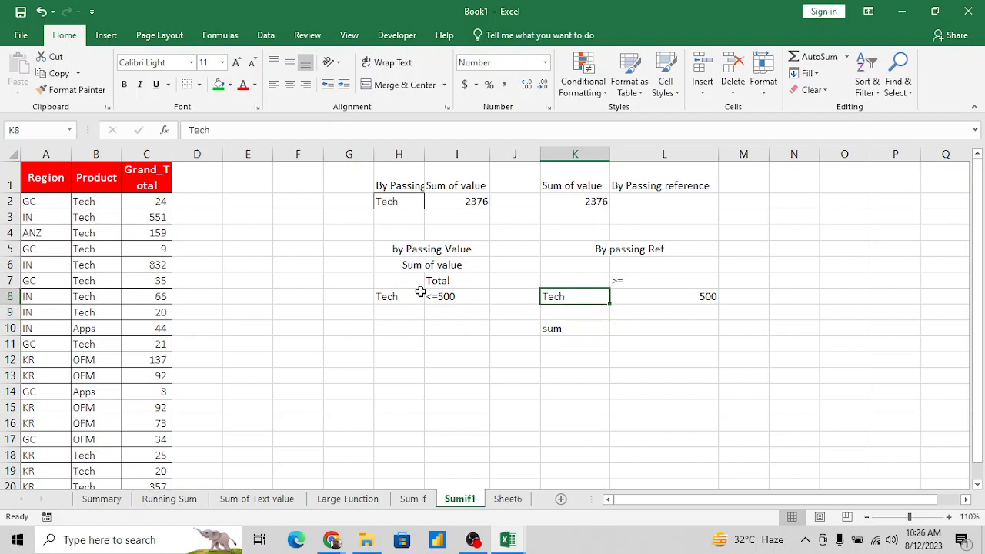
- Enter the label "sum" in H10, below the passing-value criteria block
key("Right")
key("Left")
key("Up")
key("Down")
key("Left")
key("Left")
key("Left")
key("Down")
key("Down")
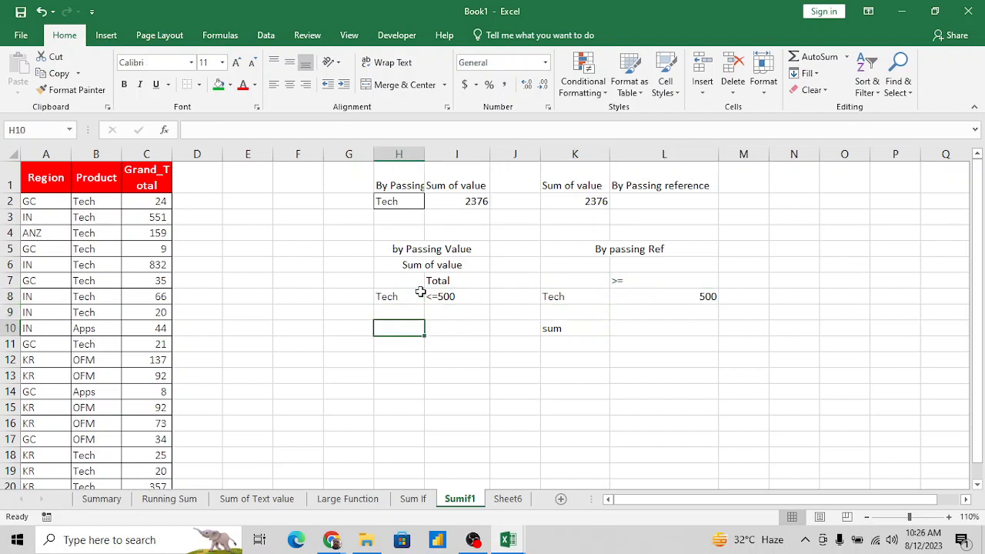
type("sum")
key("Tab")
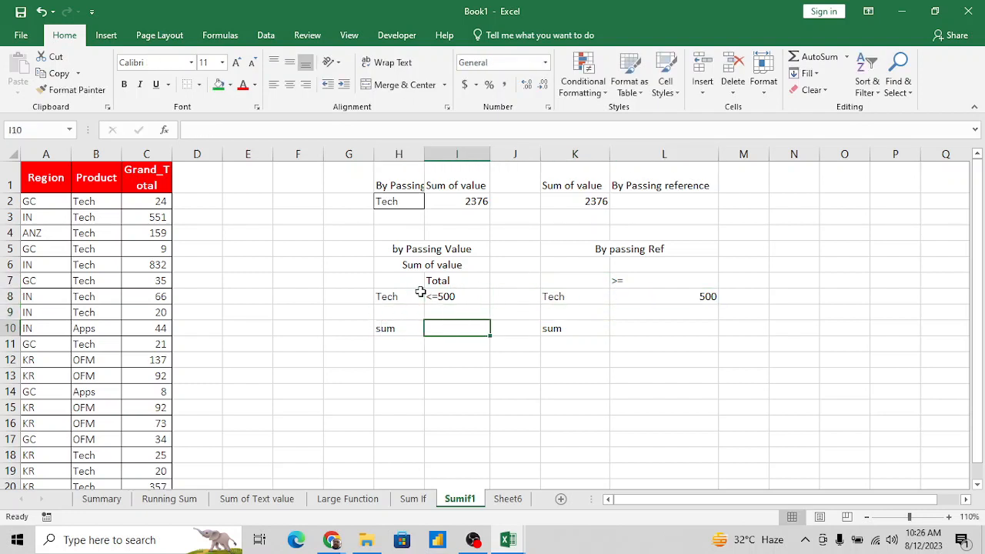
- Start a SUMIFS formula in I10 with the Grand_Total values as the absolute sum range $C$2:$C$21
type("=sumi")
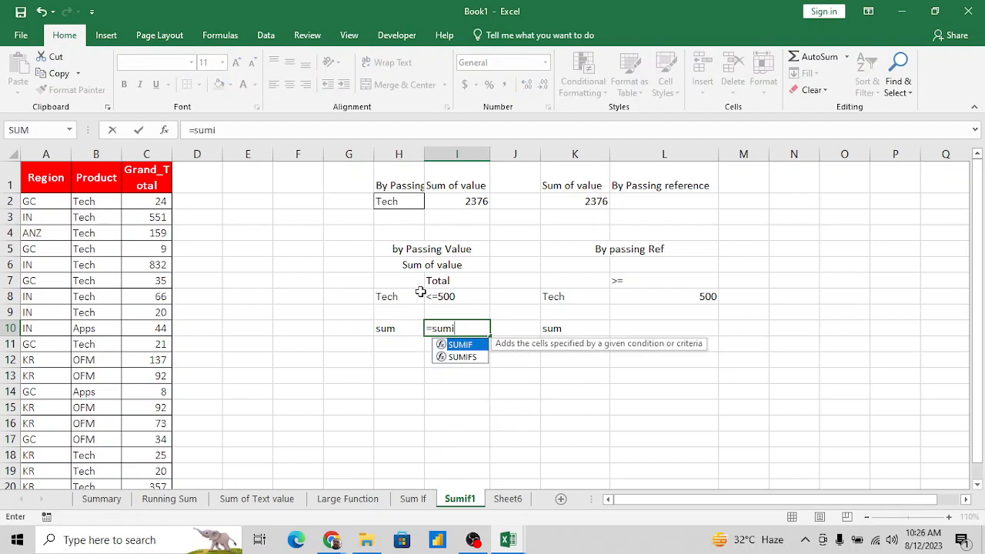
type("f")
key("Tab")
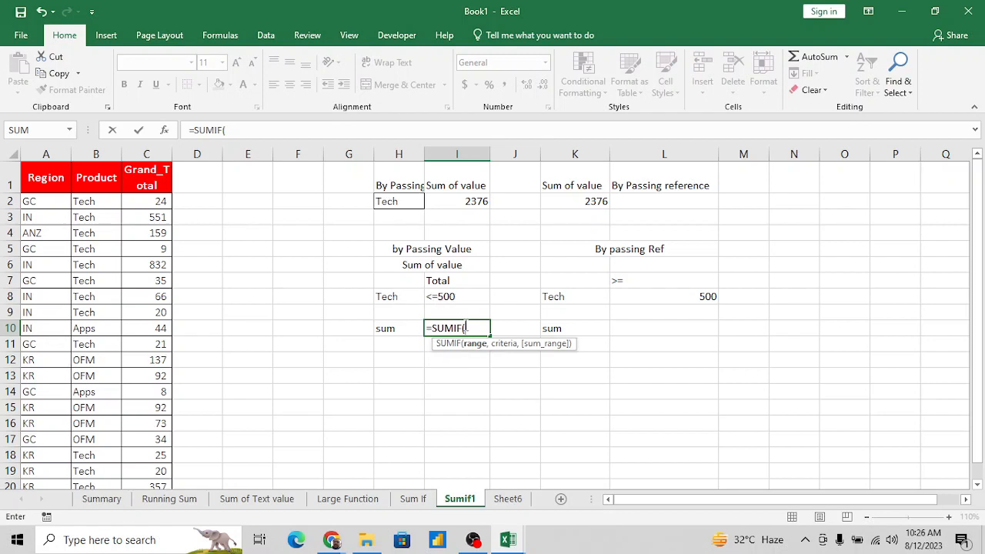
key("BackSpace")
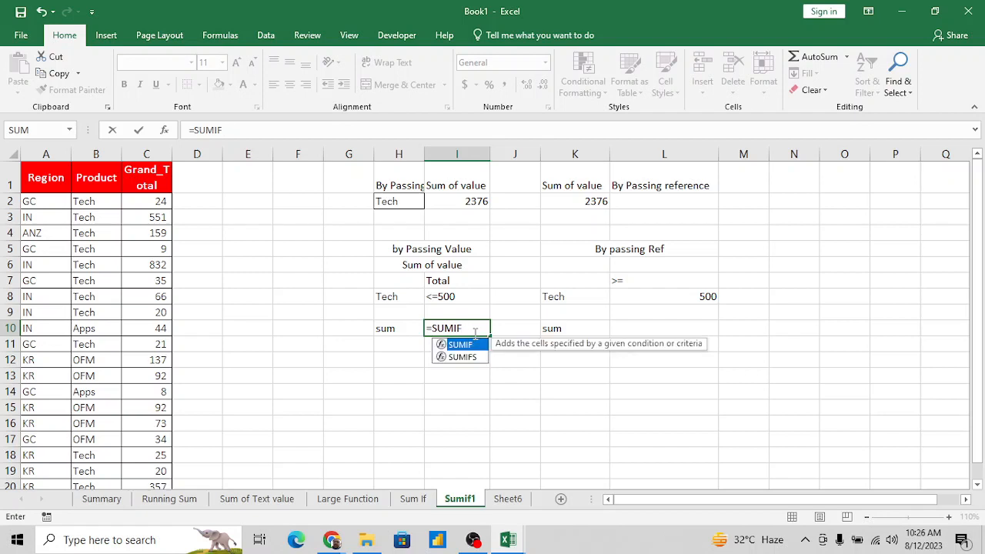
key("Down")
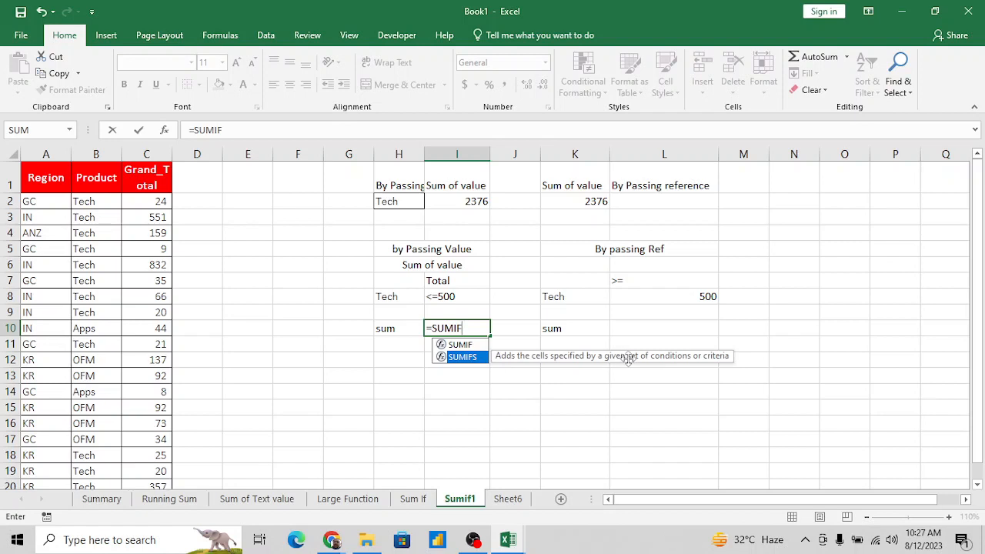
double_click(471, 358)
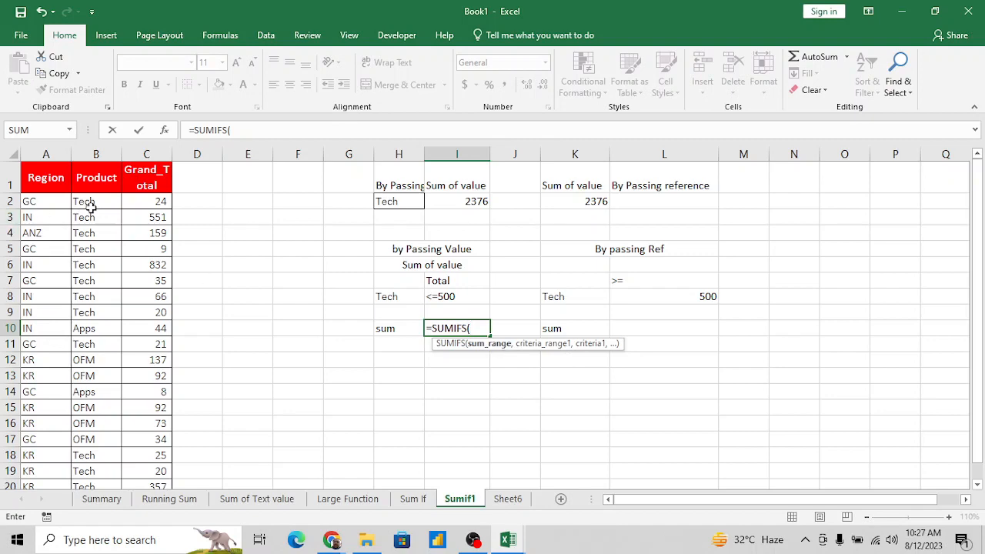
left_click(157, 202)
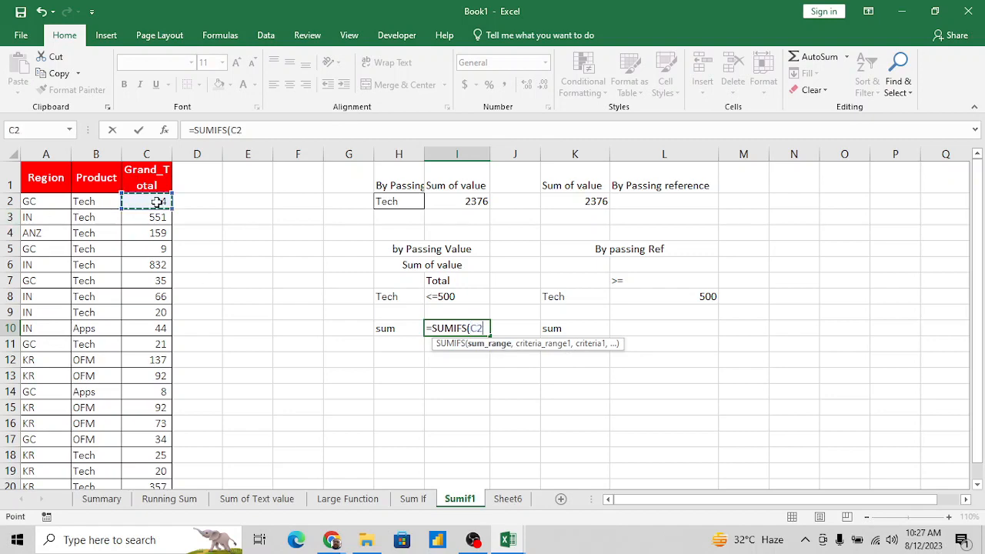
key("ctrl+shift+Down")
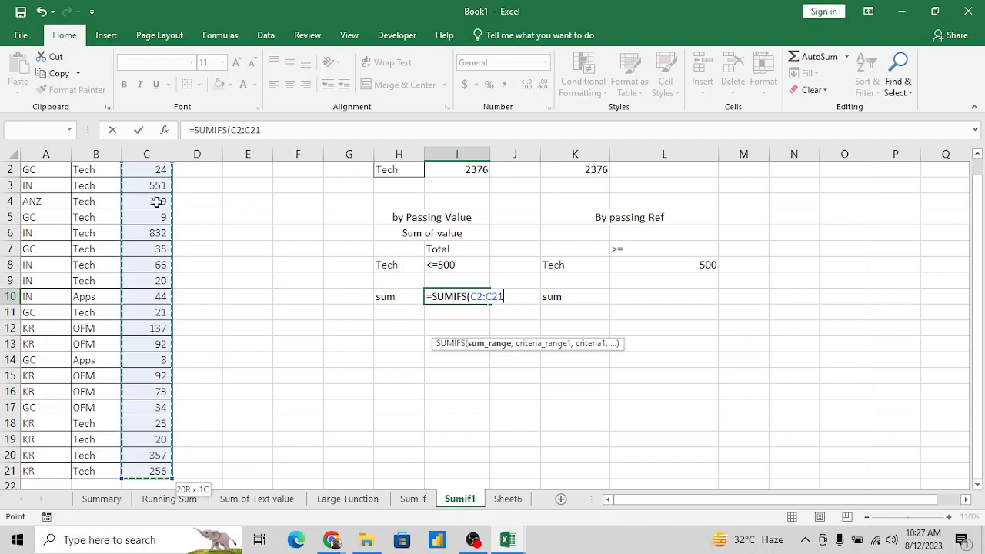
key("F4")
type(",")
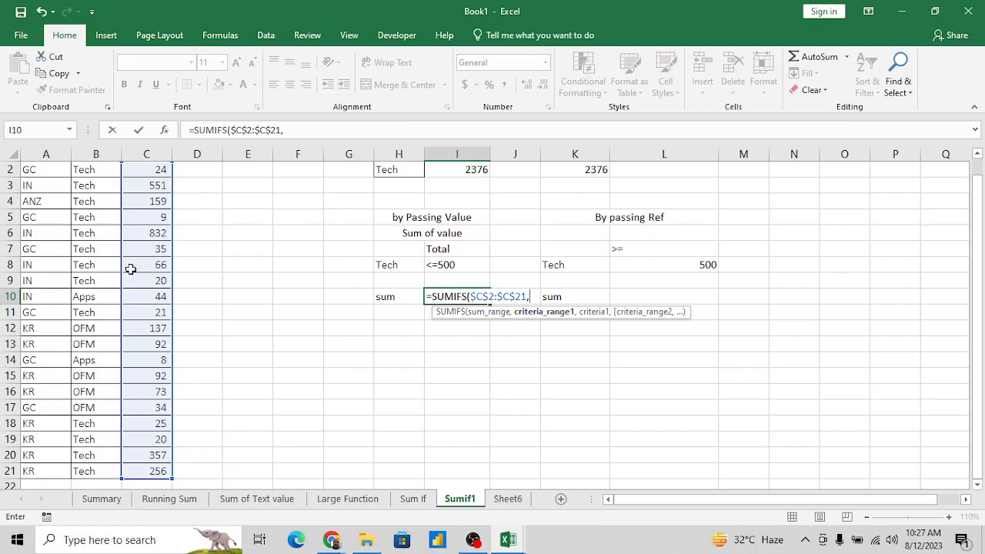
- Add the Product column as the first criteria range of the SUMIFS formula, using the absolute reference $B$2:$B$21
left_click(92, 279)
key("ctrl+Up")
key("Down")
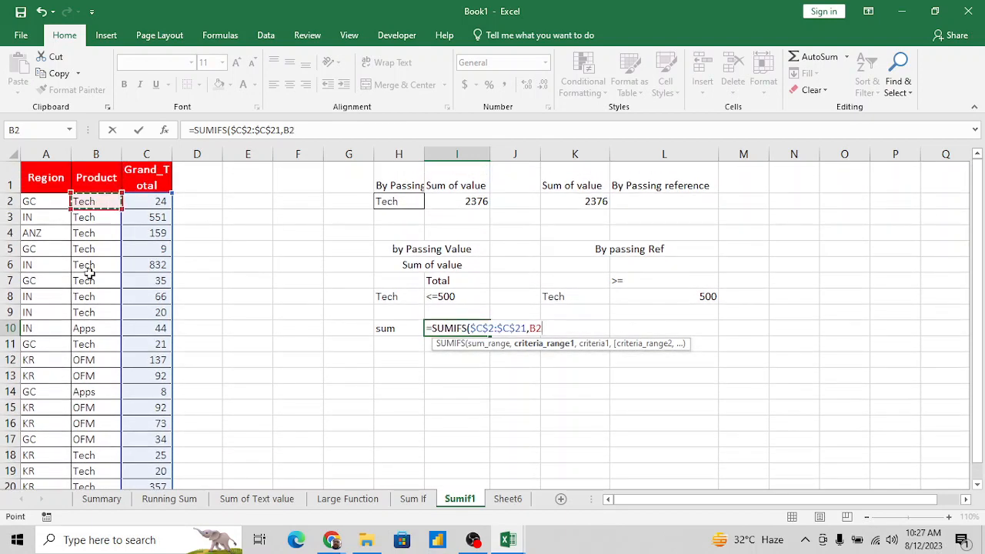
key("ctrl+shift+Down")
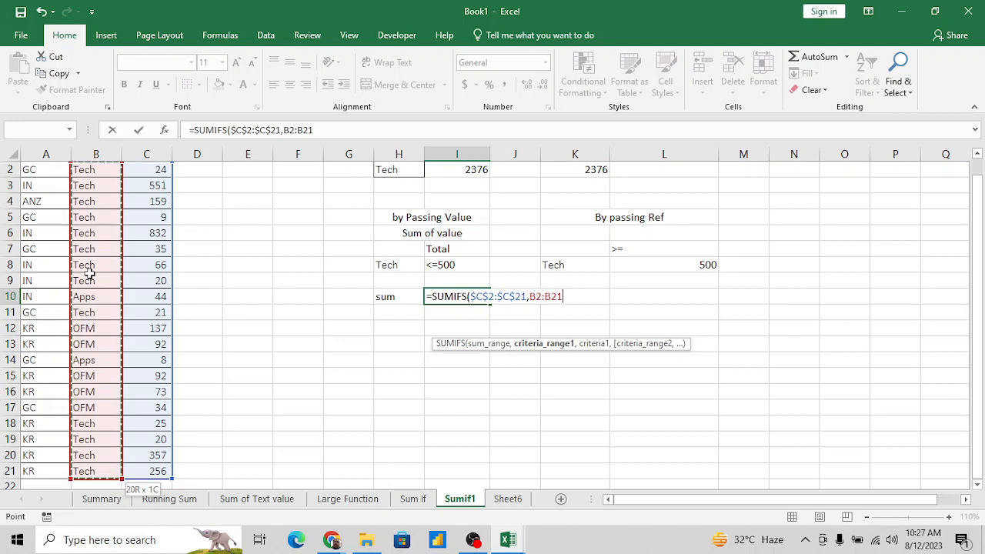
key("F4")
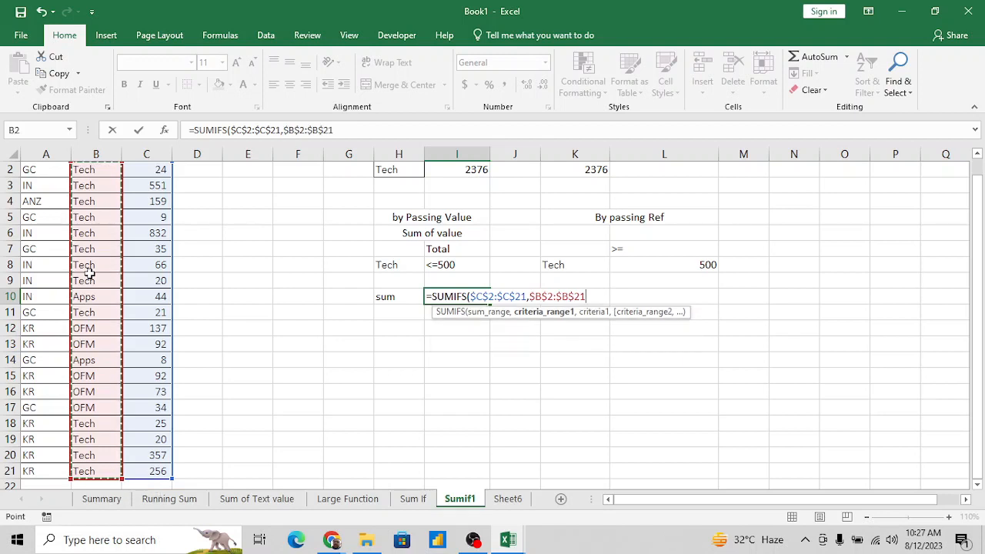
type(",\"Te")
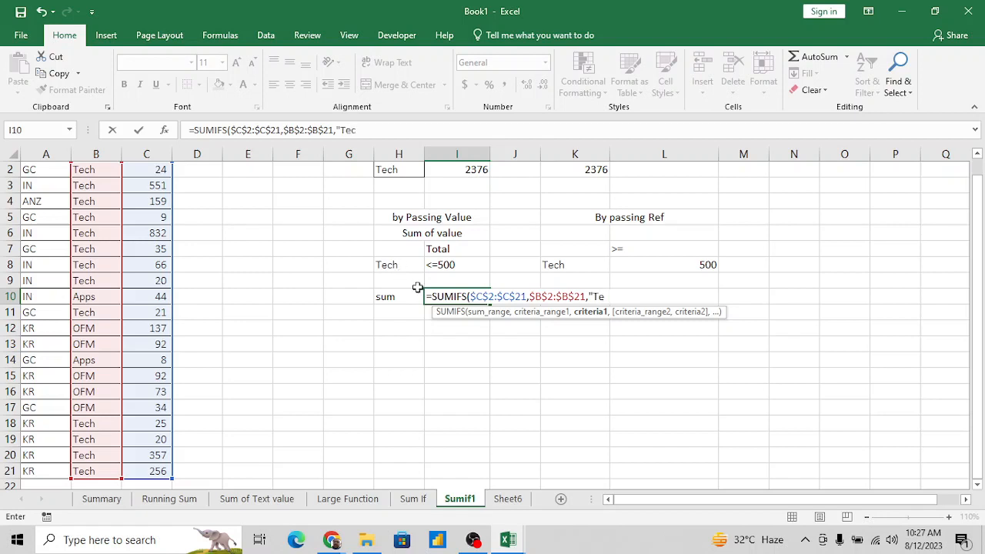
- Set the first criterion in the I10 SUMIFS formula to "Tech" and add $C$2:$C$21 as the second criteria range
type("ch\",")
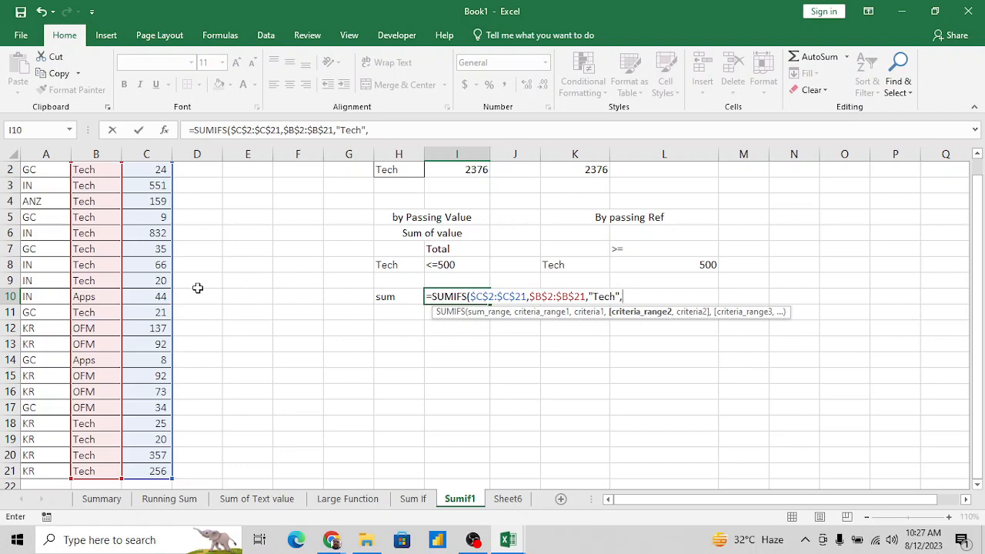
left_click(160, 283)
key("ctrl+Up")
key("Down")
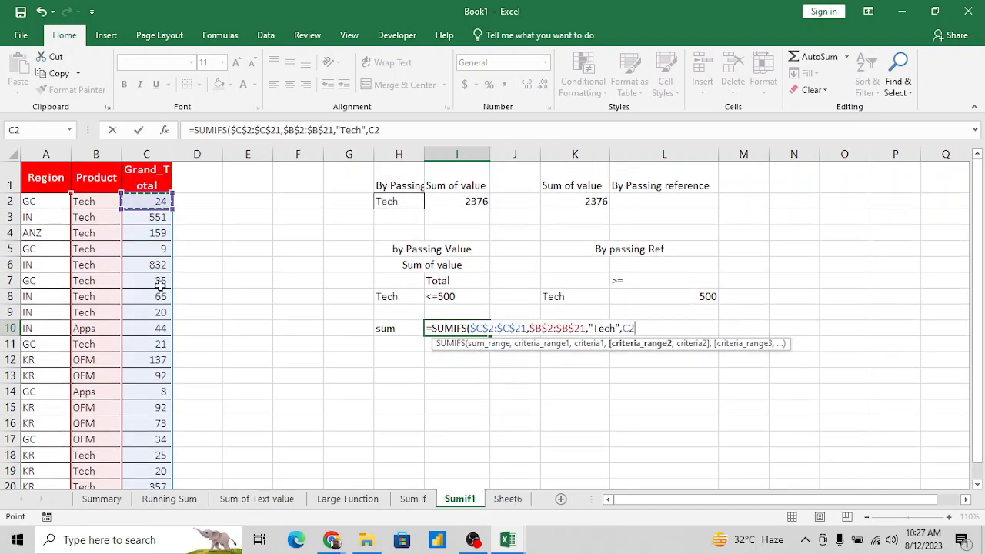
key("ctrl+shift+Down")
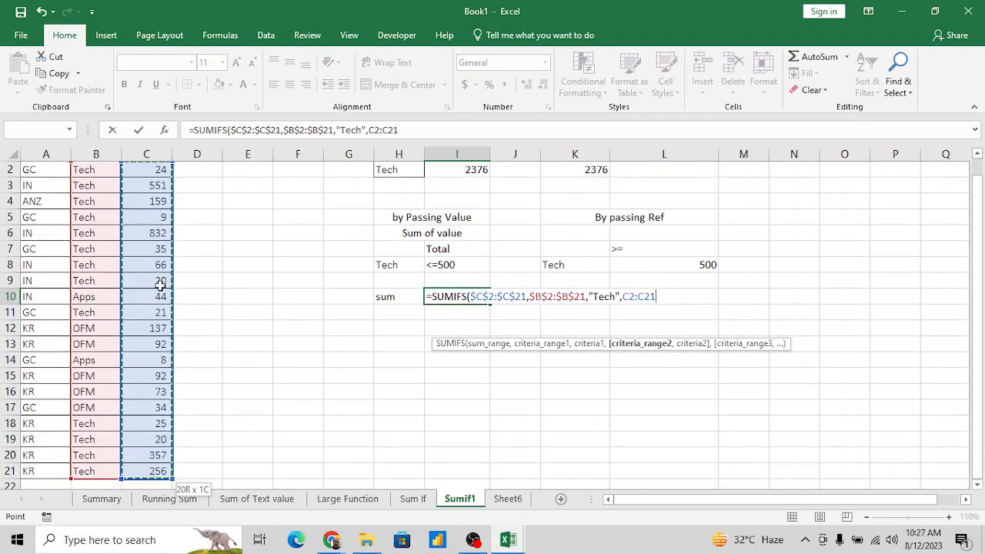
key("F4")
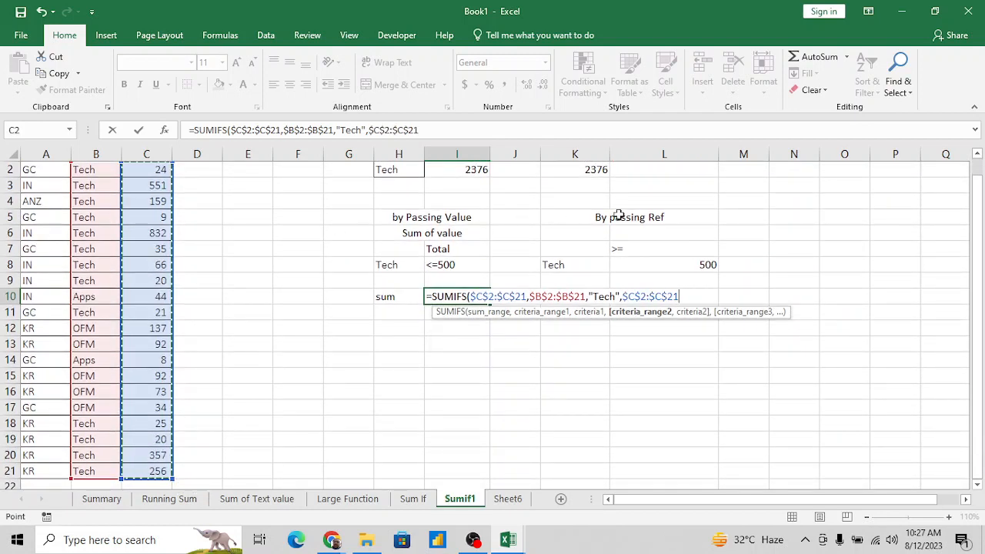
- Add "<=500" as the second criterion and complete the SUMIFS formula in I10
type(",\"<=500")
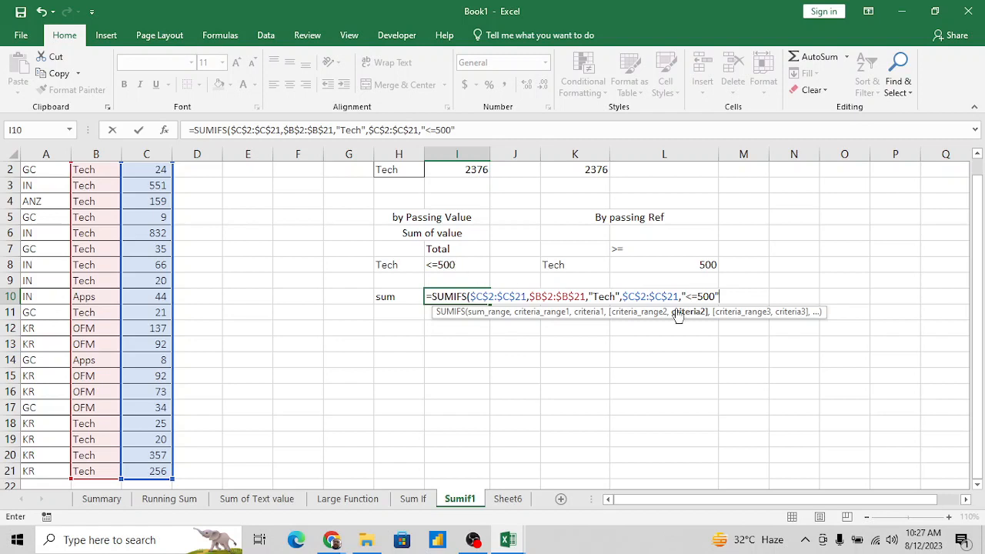
type(")")
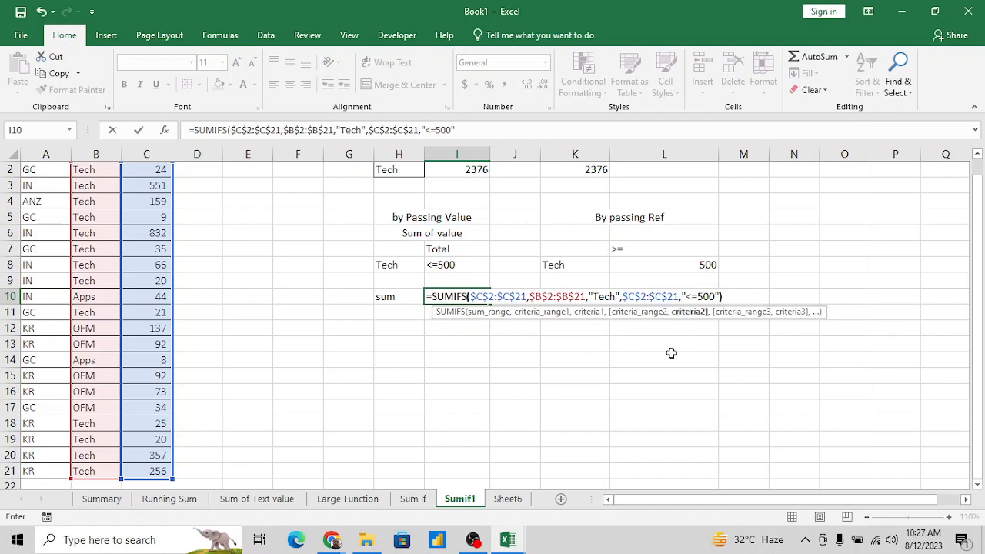
key("Return")
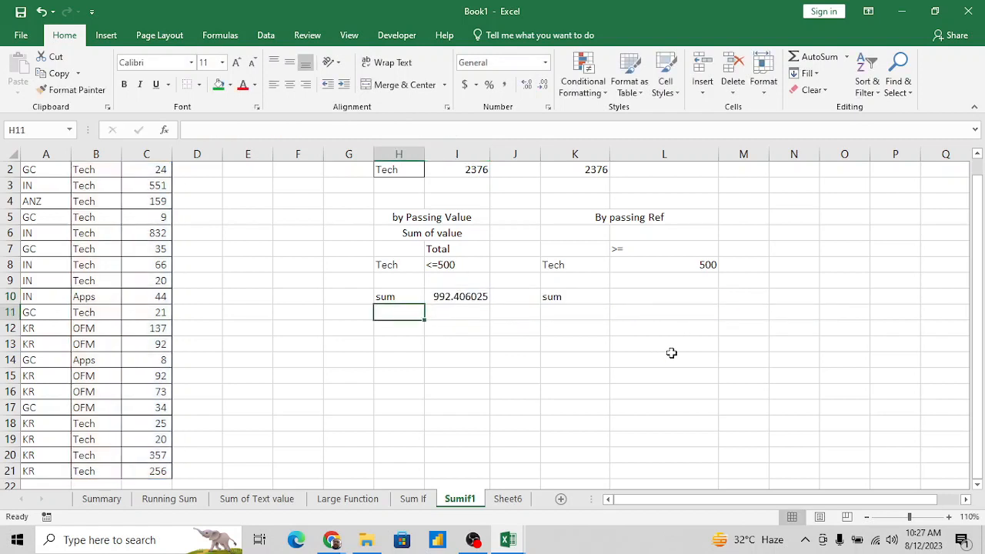
- Reduce the number format of the sum in I10 to zero decimal places
key("Up")
key("Right")
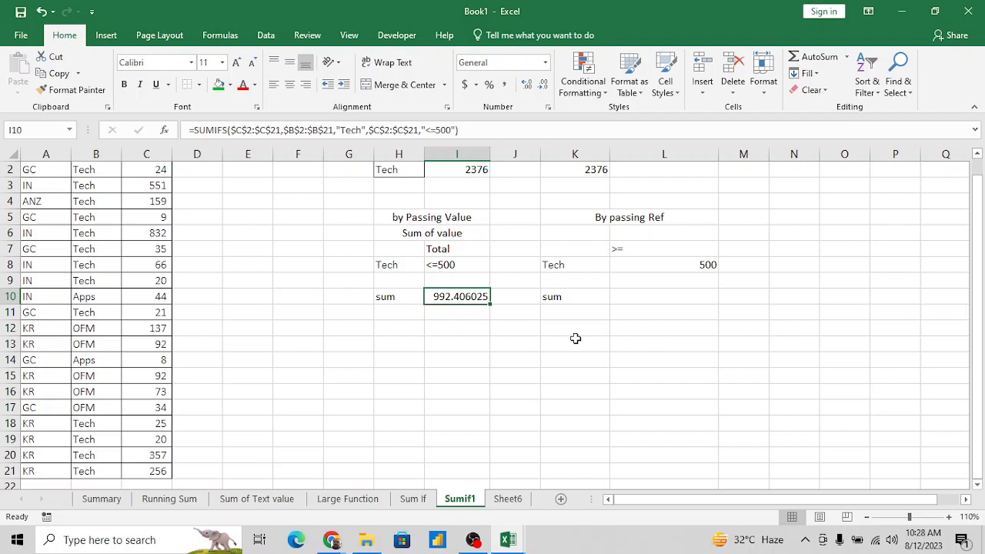
left_click(543, 85)
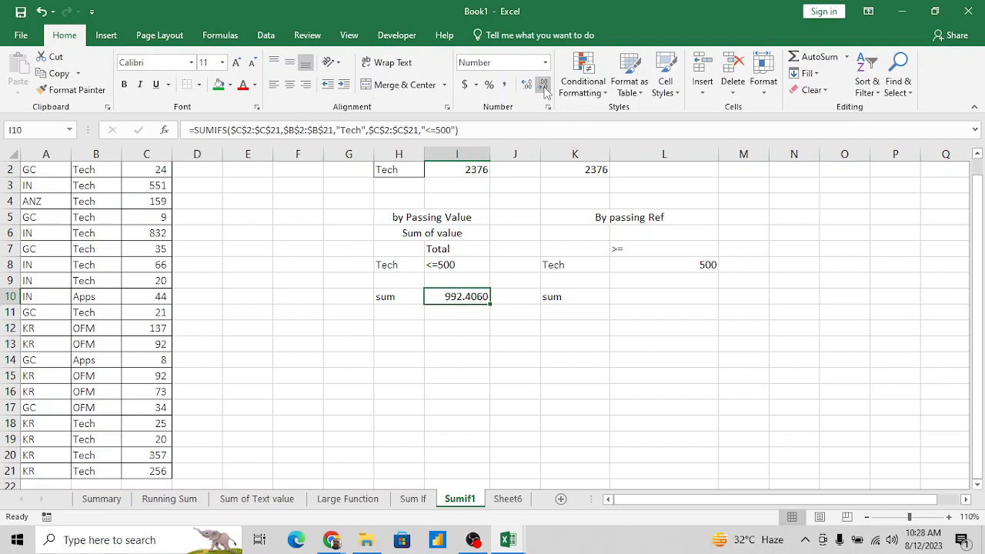
left_click(543, 85)
left_click(543, 84)
left_click(543, 85)
left_click(544, 85)
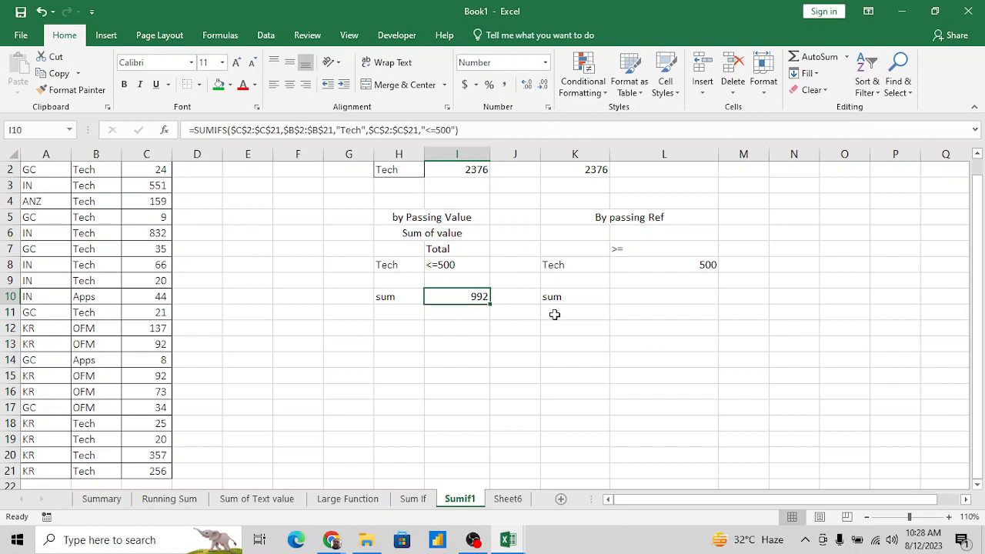
- Start a SUMIFS formula in L10 with the Grand_Total values C2:C21 as the sum range
left_click(674, 297)
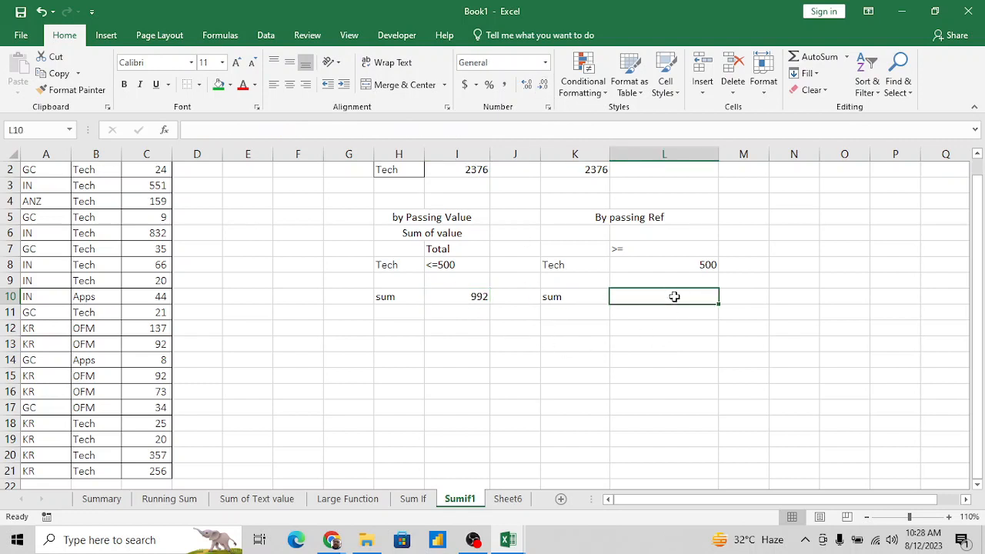
left_click_drag(565, 264, 670, 265)
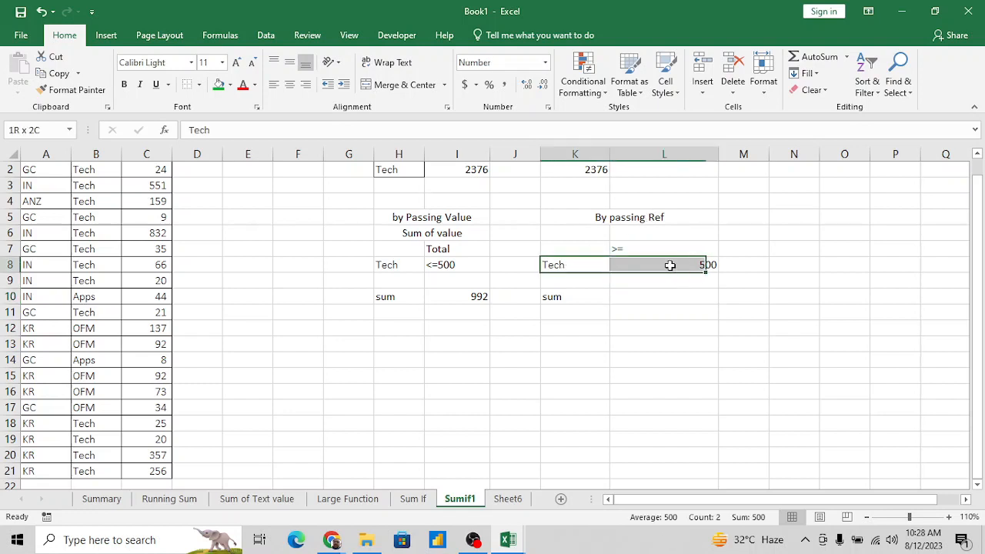
left_click(651, 300)
type("=su")
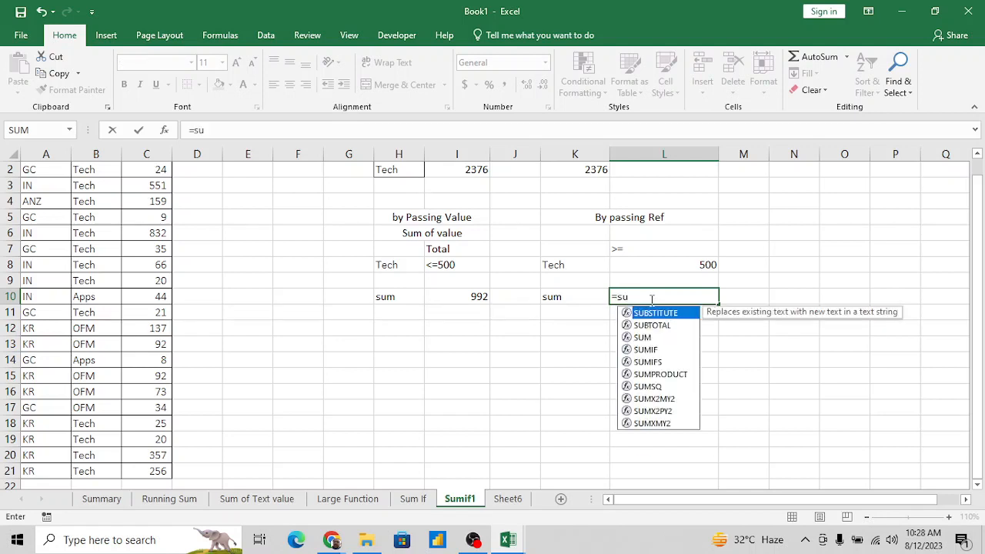
type("mif")
key("Down")
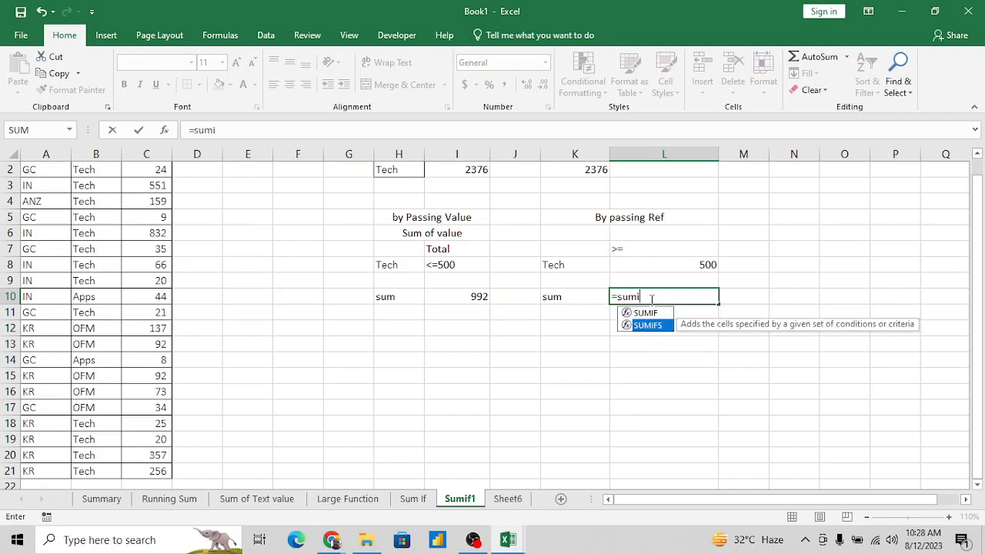
key("Tab")
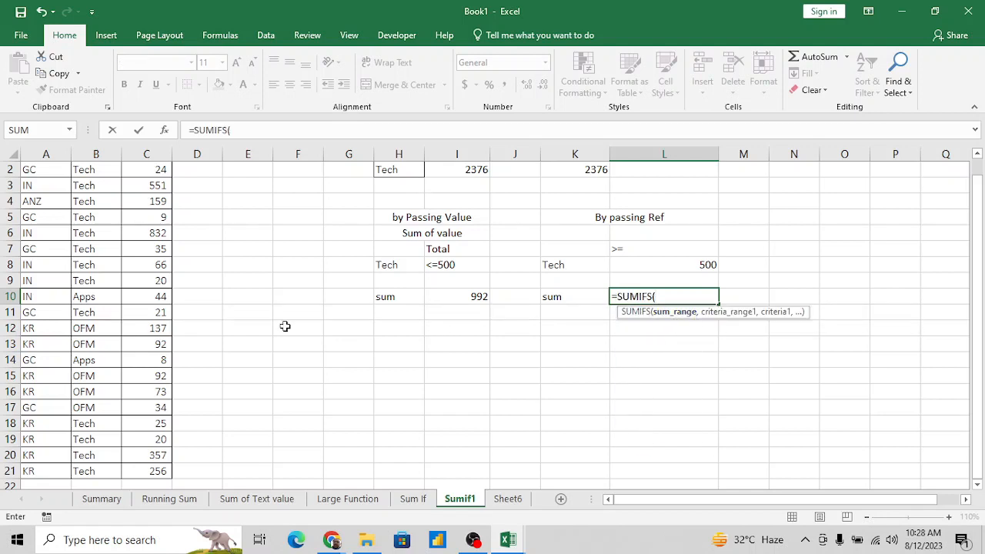
left_click(137, 312)
key("ctrl+Up")
key("Down")
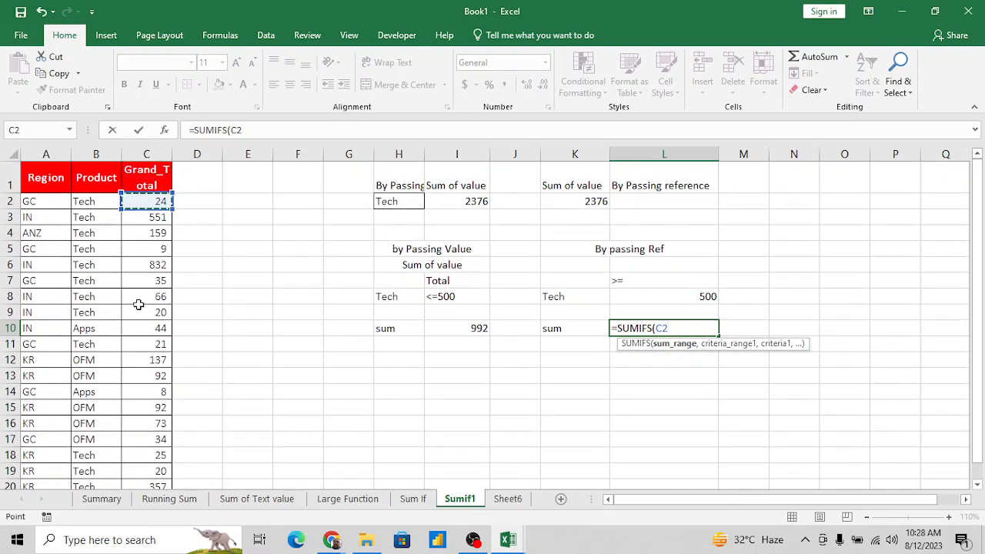
key("ctrl+shift+Down")
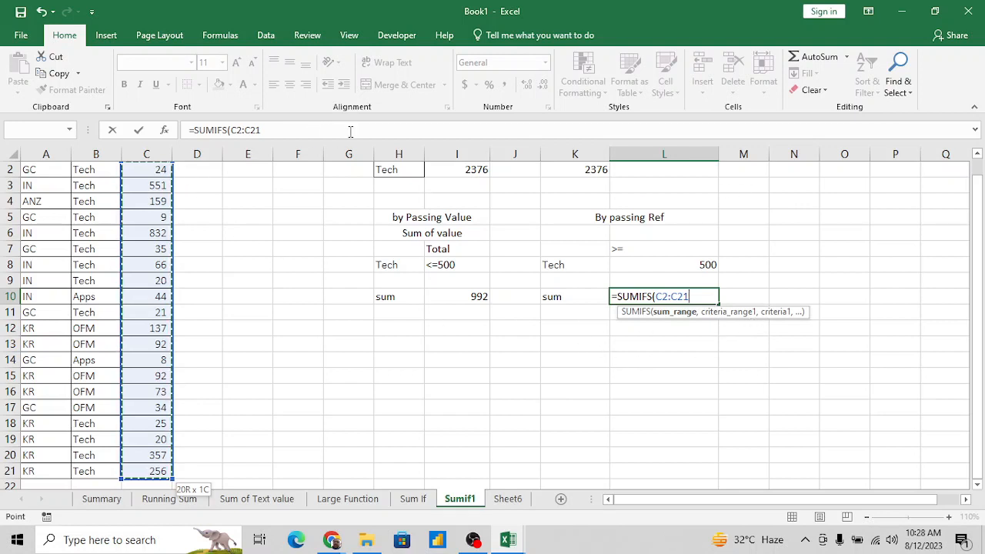
type(",")
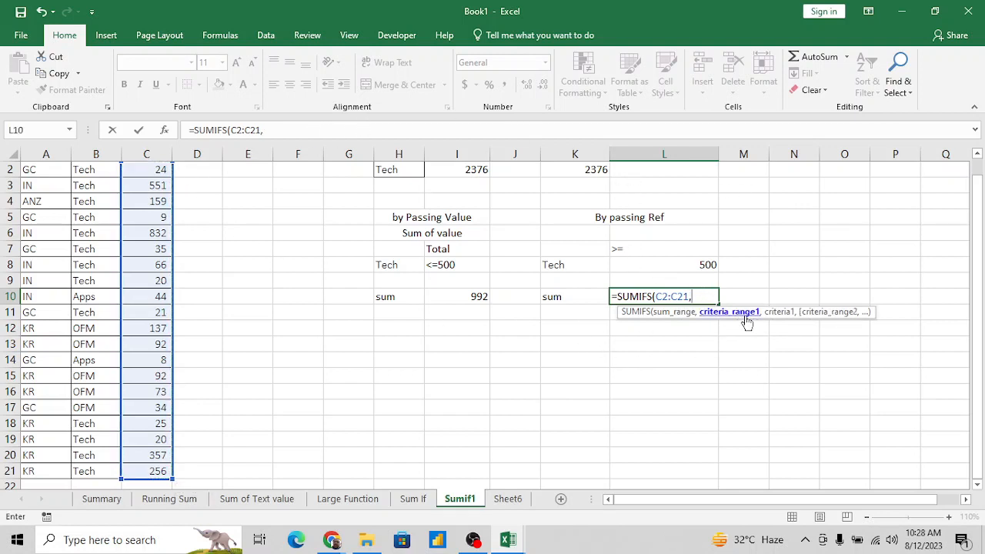
- Add the Product values B2:B21 as the first criteria range, with cell K8 as its criterion
left_click(88, 265)
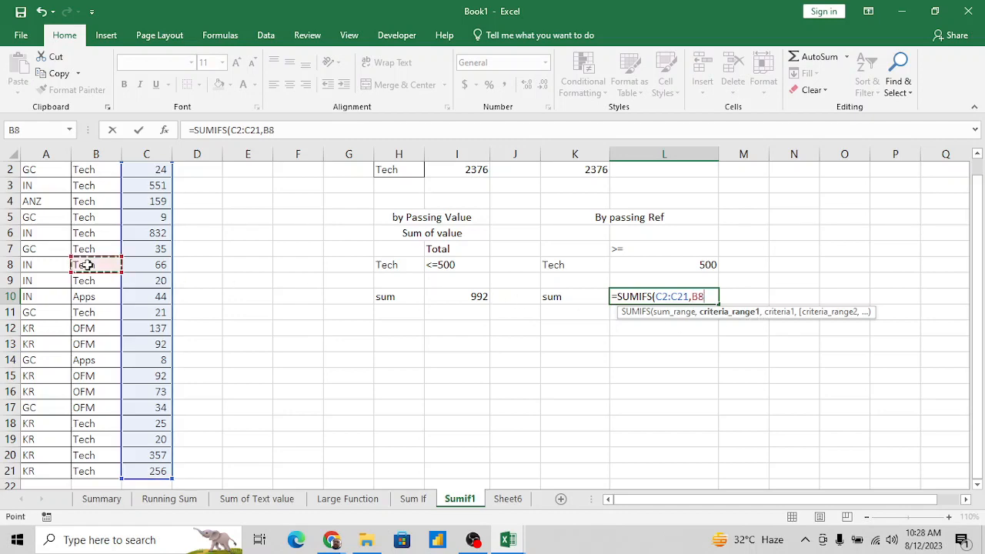
key("ctrl+Up")
key("Down")
key("ctrl+shift+Down")
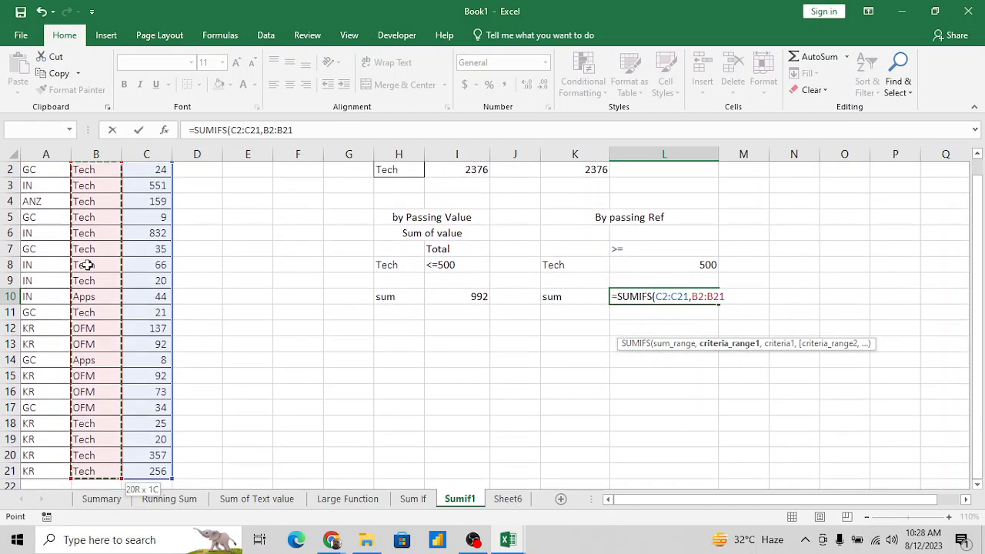
type(",")
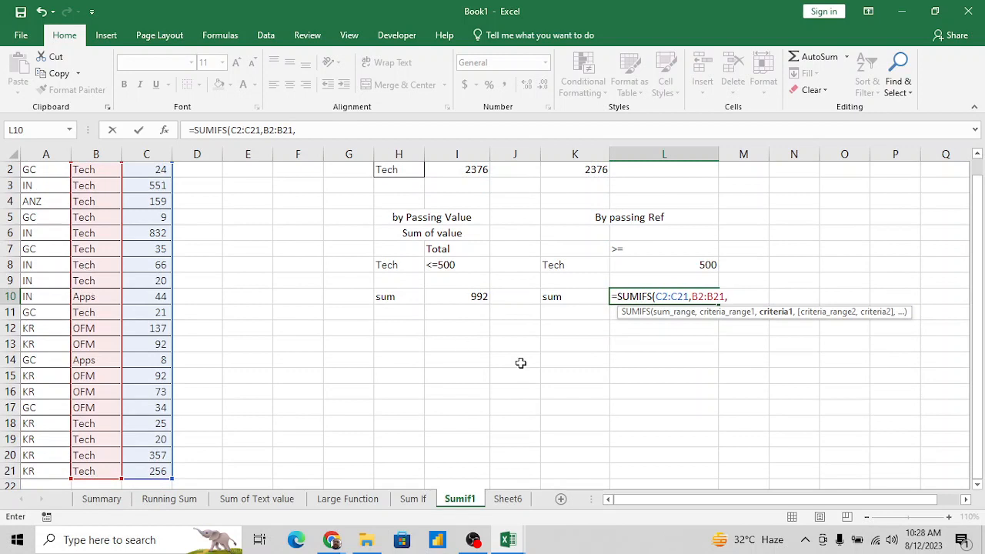
left_click(571, 264)
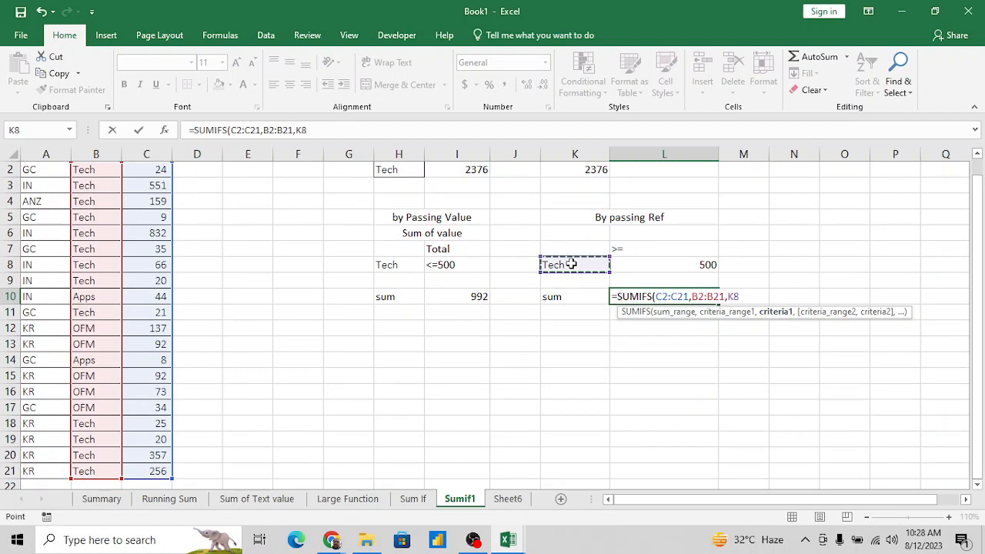
type(",")
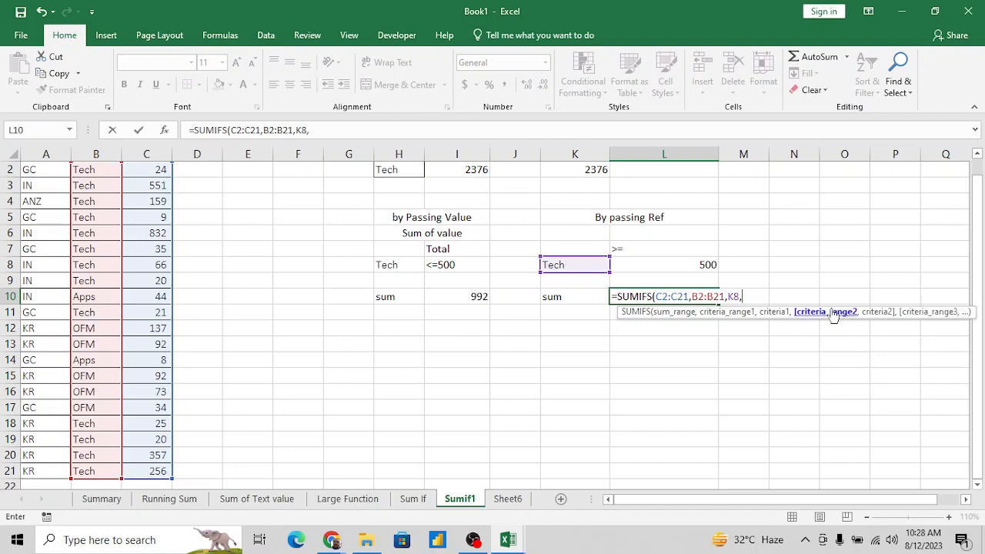
- Add C2:C21 as the second criteria range with the criterion ">="&L8 and complete the L10 formula
left_click(154, 232)
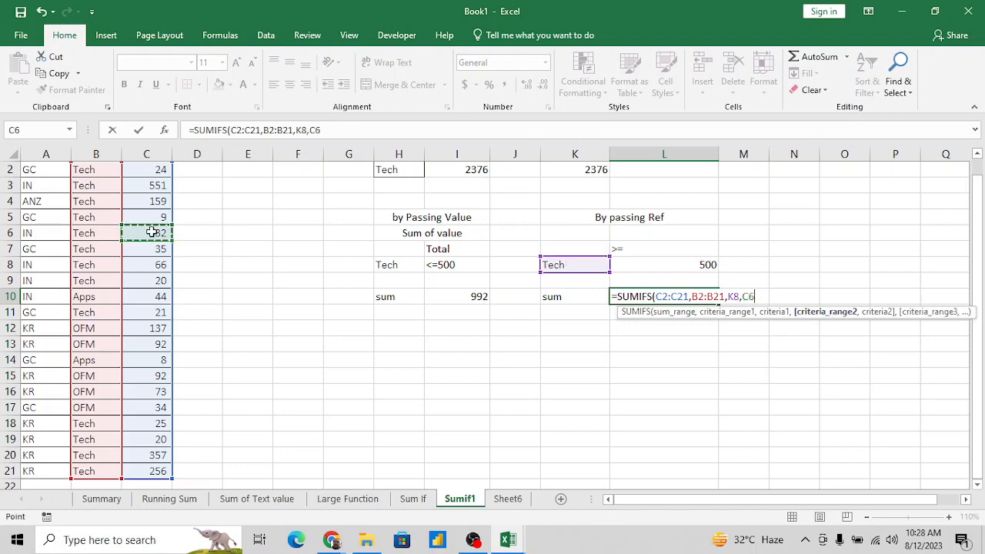
key("ctrl+Up")
key("Down")
key("ctrl+shift+Down")
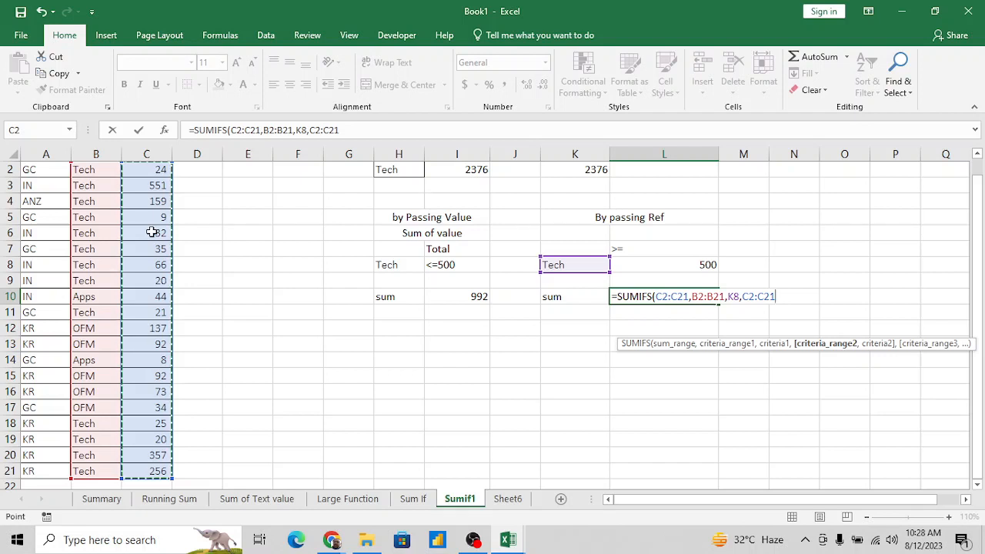
type(",\">=\"&")
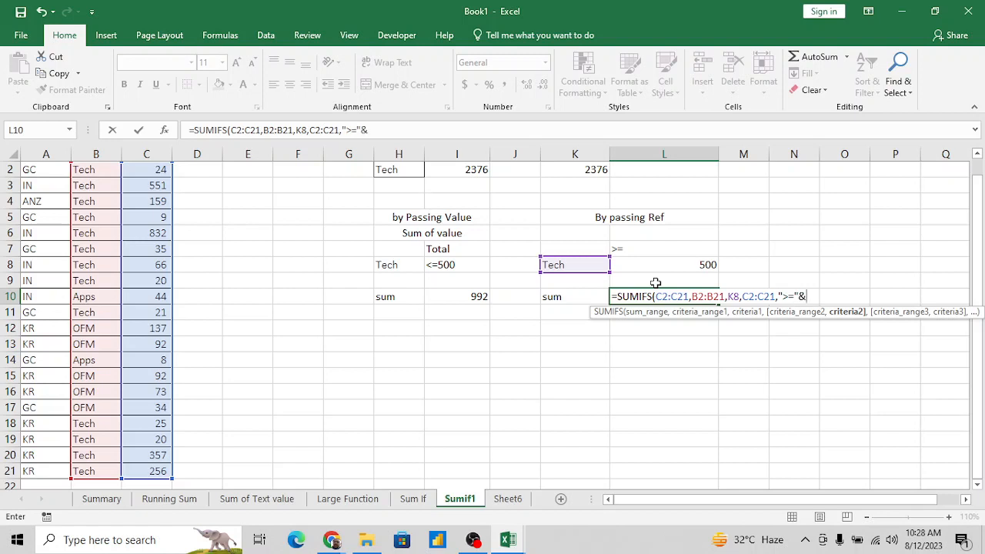
left_click(695, 262)
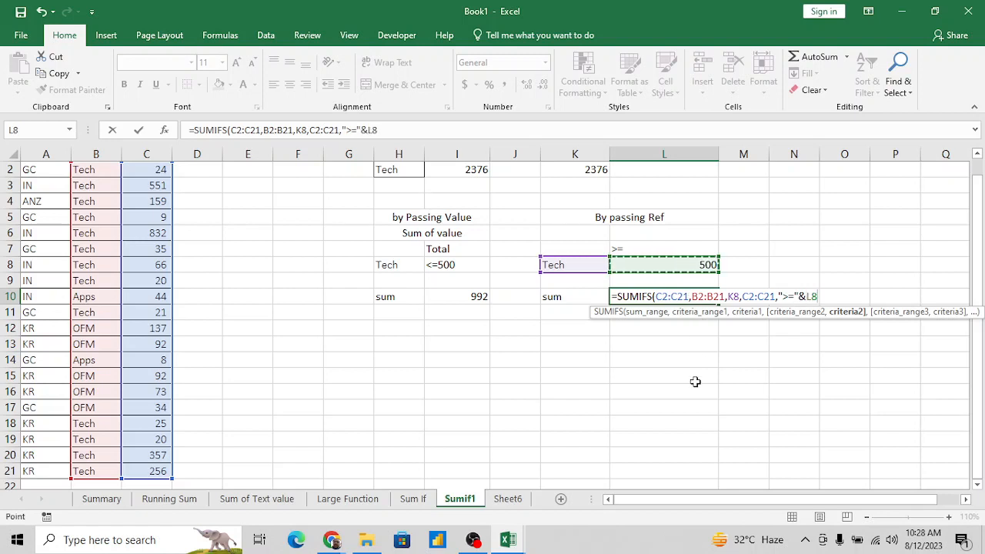
type(")")
key("Return")
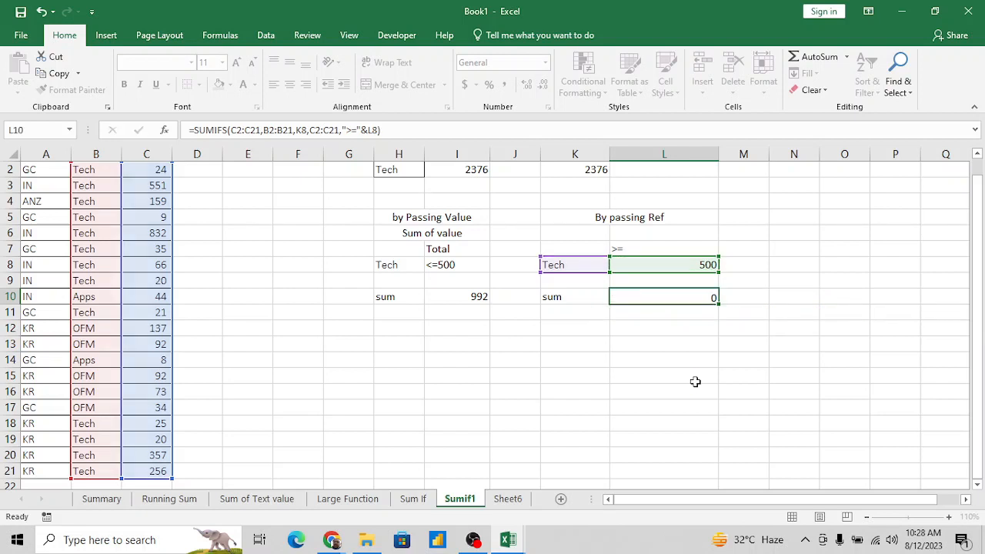
- Change the comparison operator in the L10 SUMIFS formula to "<="
key("Up")
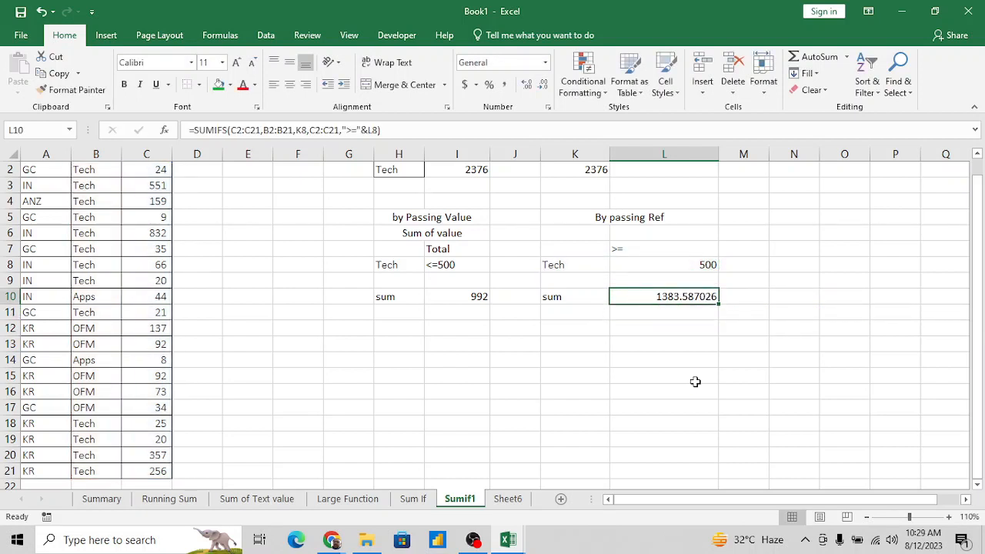
left_click(629, 251)
left_click(653, 296)
left_click(352, 130)
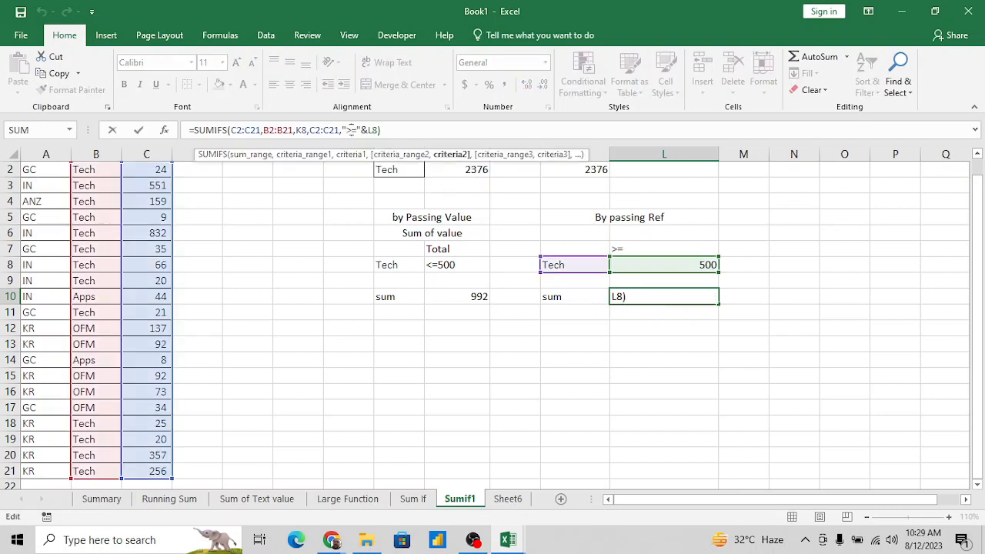
key("BackSpace")
type("<")
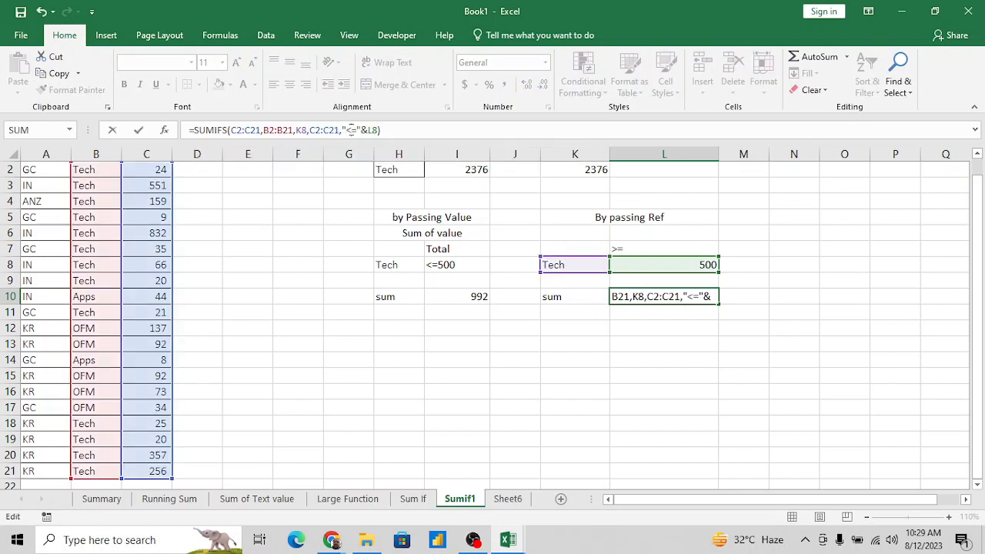
key("Return")
- Change the operator label in L7, above the 500 threshold, to <=
key("Up")
key("Up")
key("Up")
key("Up")
left_click(351, 130)
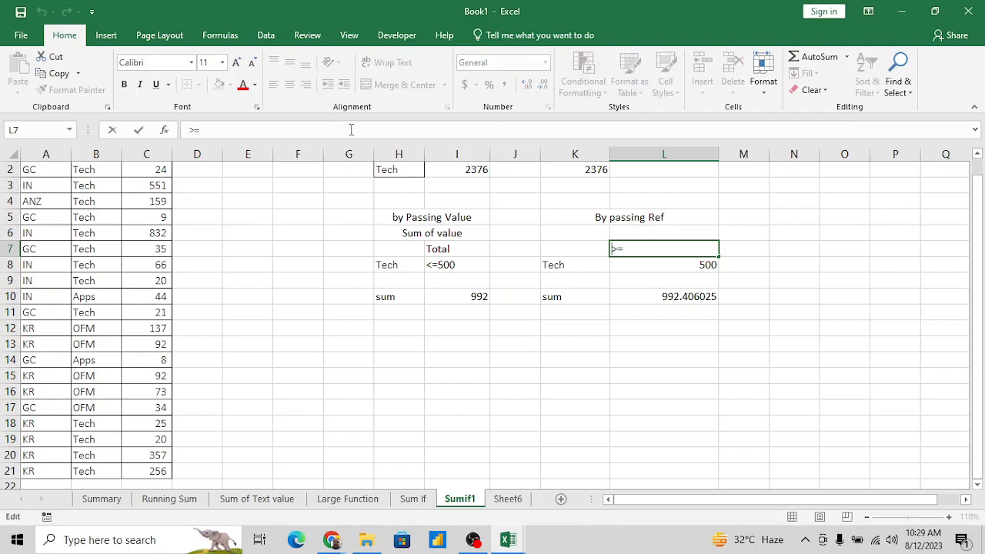
key("BackSpace")
key("BackSpace")
type("<=")
key("Return")
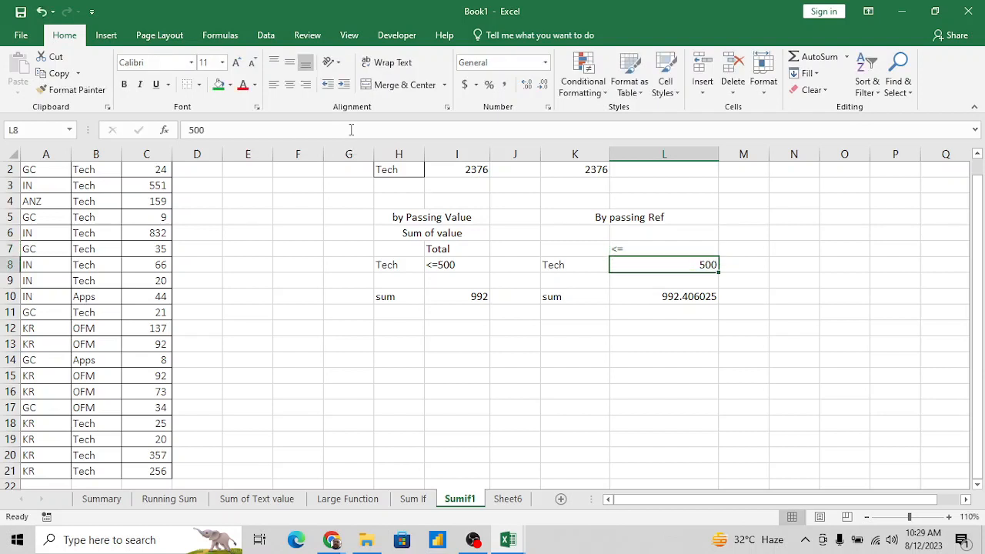
- Format the SUMIFS result in L10 to show no decimal places
key("Down")
key("Down")
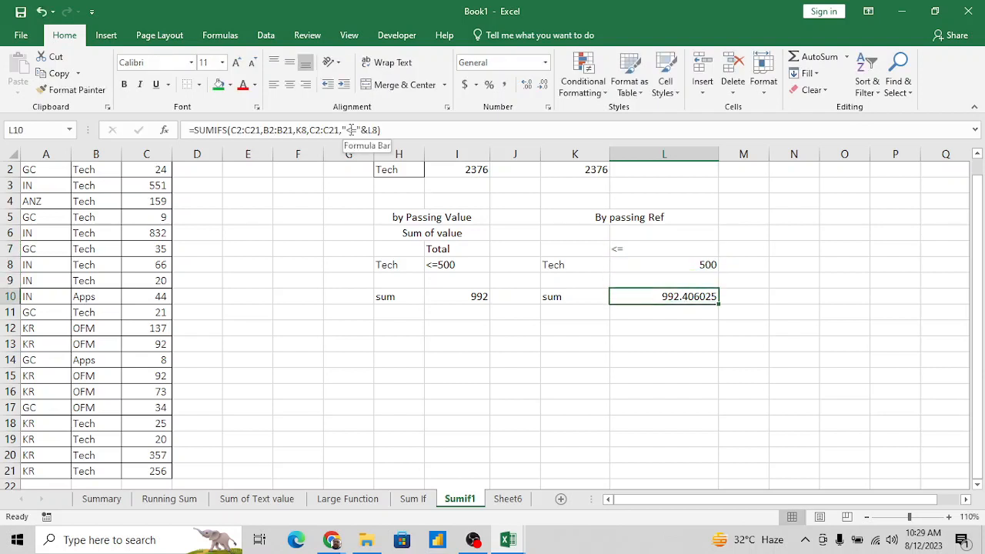
left_click(464, 299)
left_click(676, 297)
left_click(543, 83)
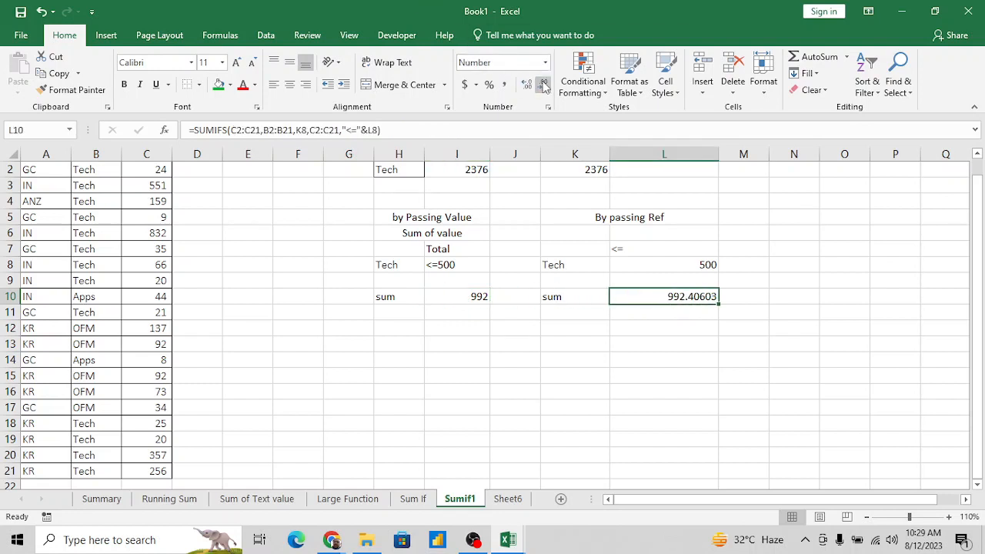
left_click(544, 83)
left_click(543, 83)
left_click(543, 83)
left_click(543, 83)
left_click(543, 83)
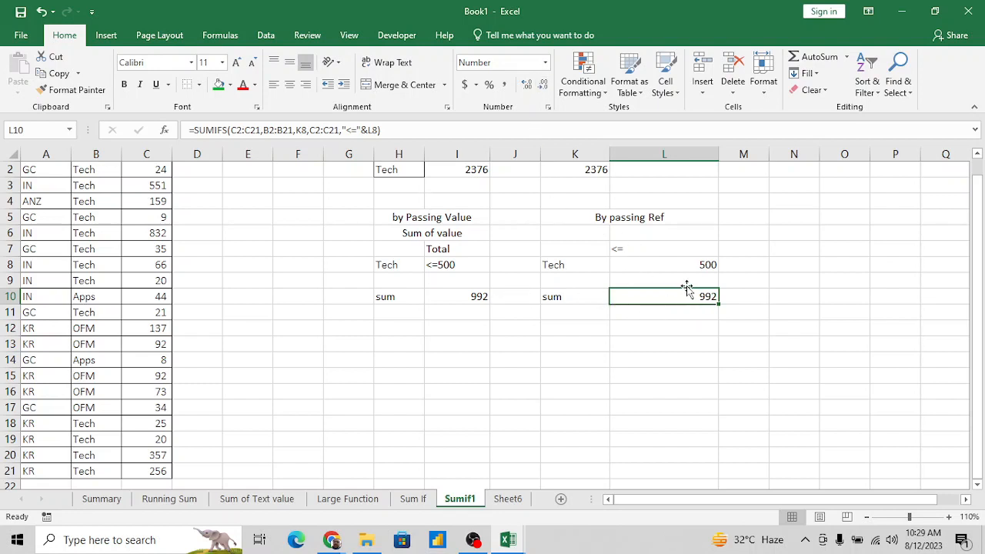
- Examine the by-reference sum in L10 and the Region, Product and Grand_Total columns of the source table
left_click(583, 265)
key("Down")
key("Down")
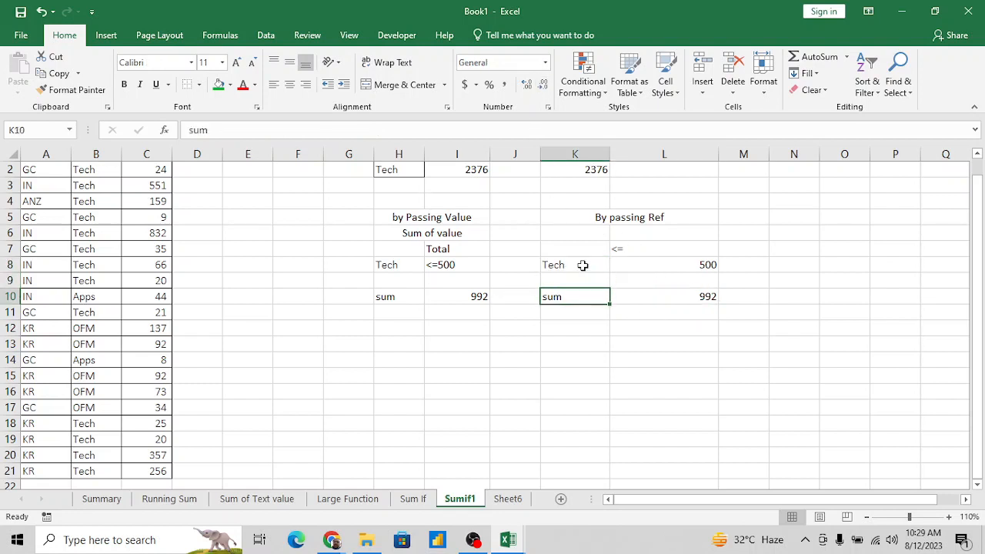
key("Right")
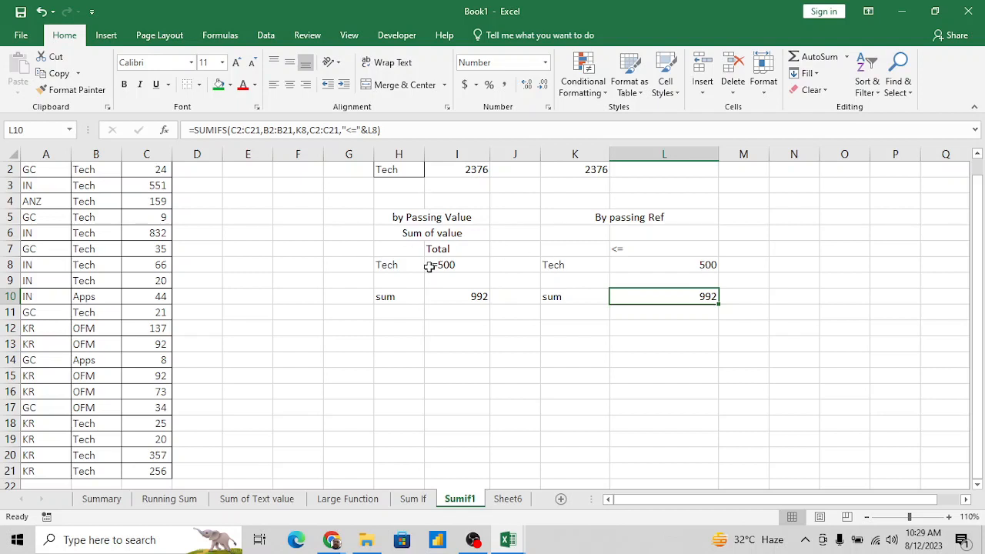
left_click(76, 264)
key("ctrl+Up")
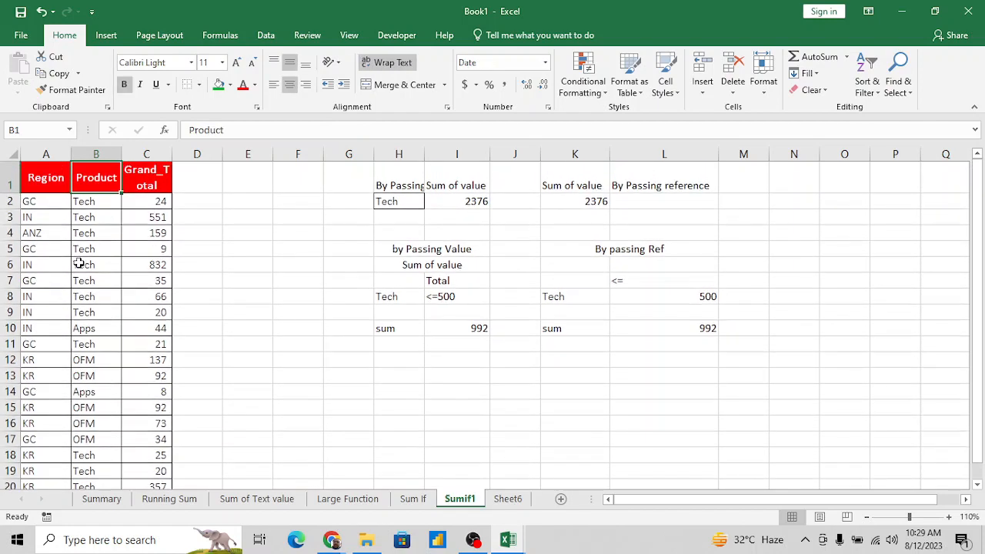
key("Left")
key("Down")
key("Down")
key("Down")
key("Down")
key("Down")
key("Down")
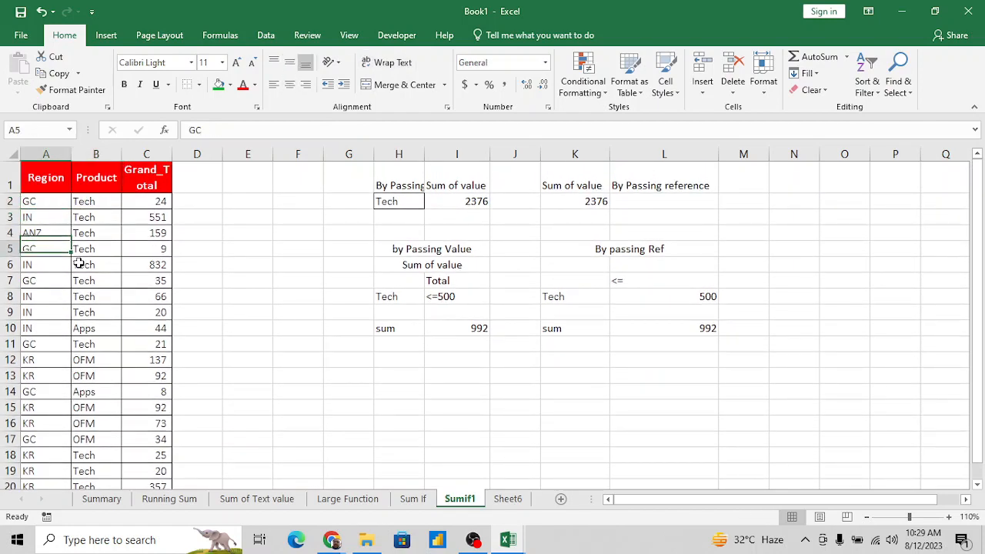
key("Right")
key("Right")
key("Right")
key("Right")
key("Right")
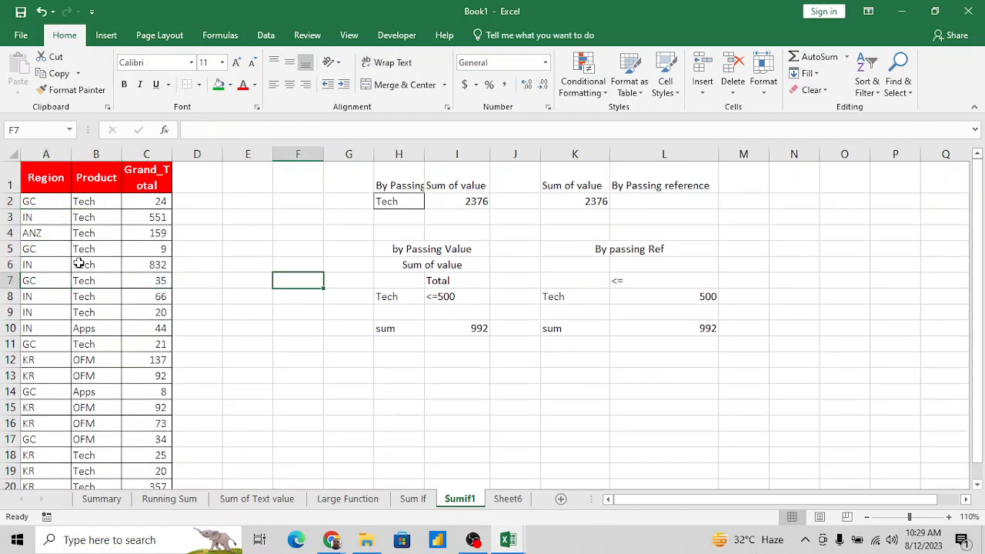
key("Down")
key("Right")
key("Down")
key("Right")
key("Up")
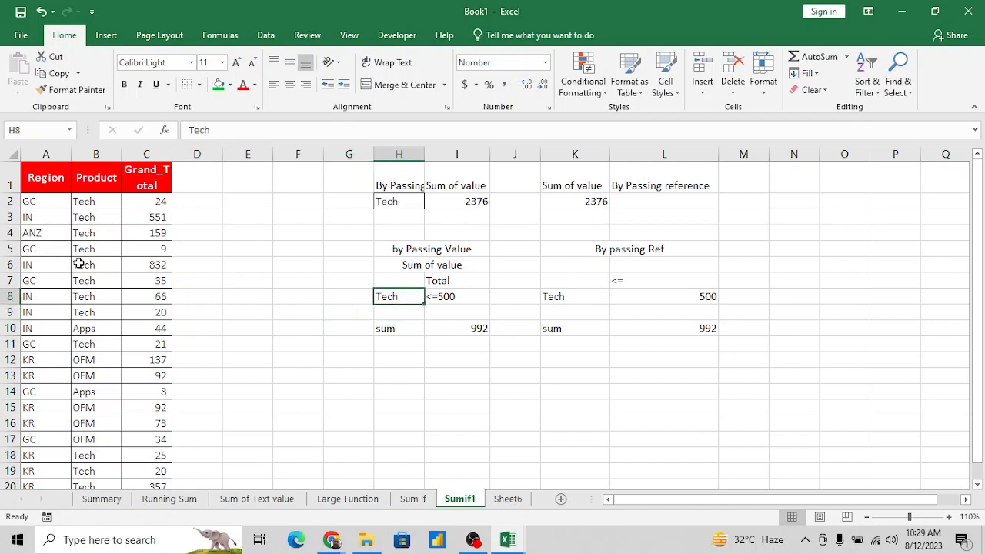
key("shift+Right")
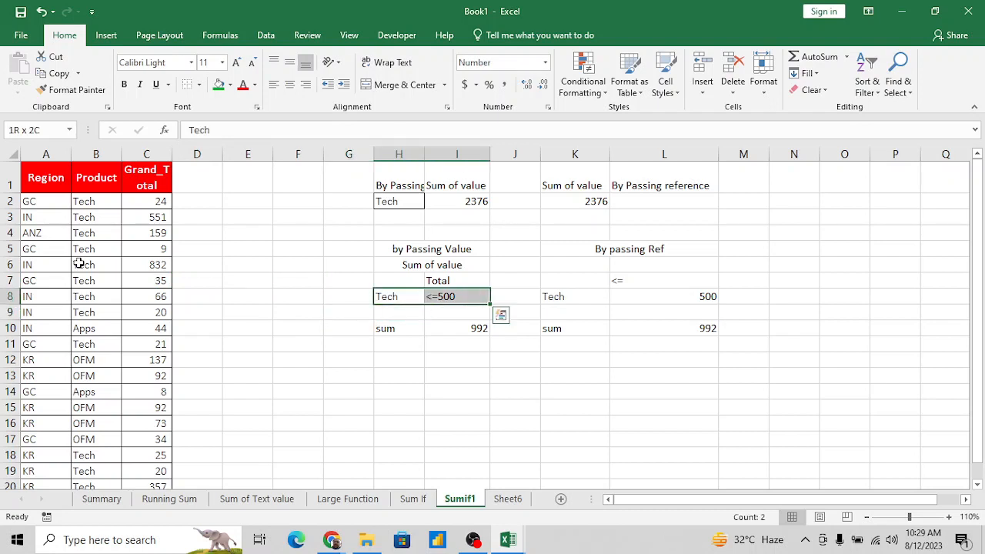
key("shift+Right")
key("Up")
key("shift+Right")
key("shift+Right")
key("shift+Right")
key("shift+Right")
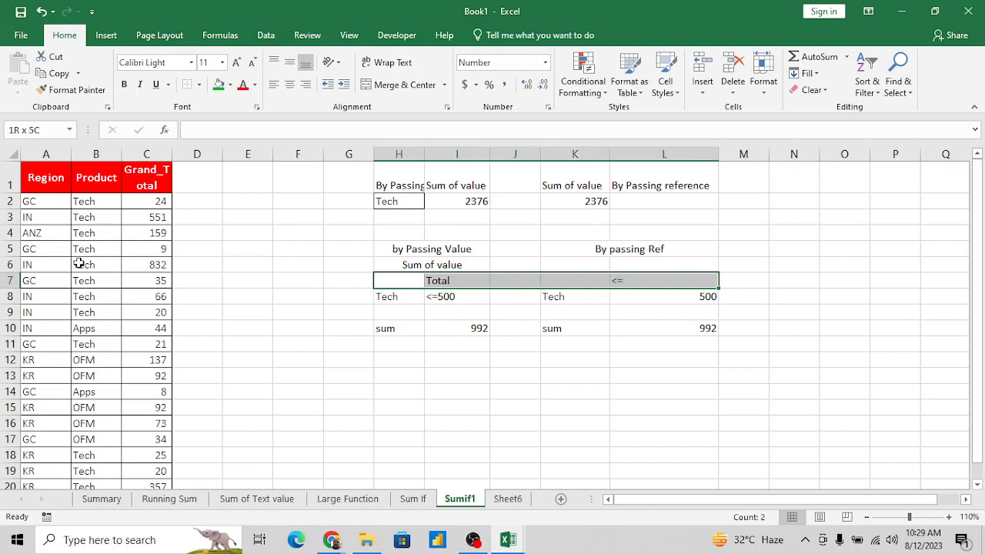
key("shift+Down")
key("ctrl+c")
key("Down")
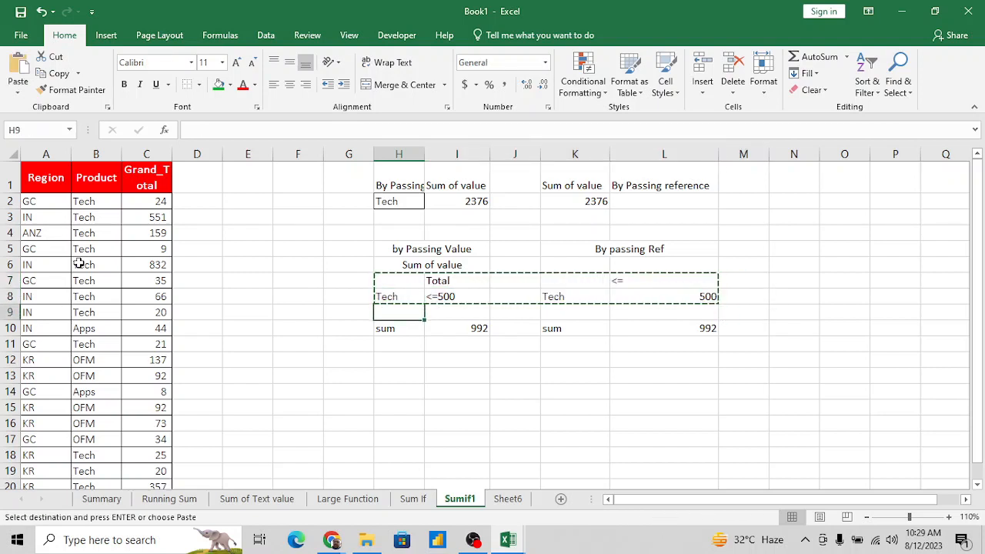
key("Escape")
- Copy the criteria block H7:L8 and paste it with its upper-left cell at H13
key("Up")
key("Up")
key("shift+Down")
key("shift+Right")
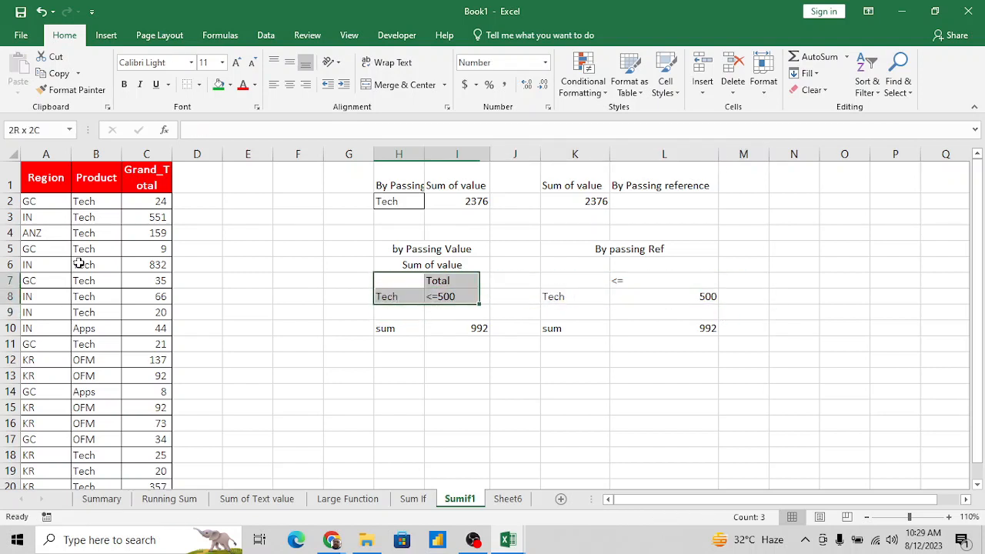
key("shift+Right")
key("shift+Right")
key("shift+Right")
key("ctrl+c")
key("Down")
key("Down")
key("Down")
key("Down")
key("Down")
key("Down")
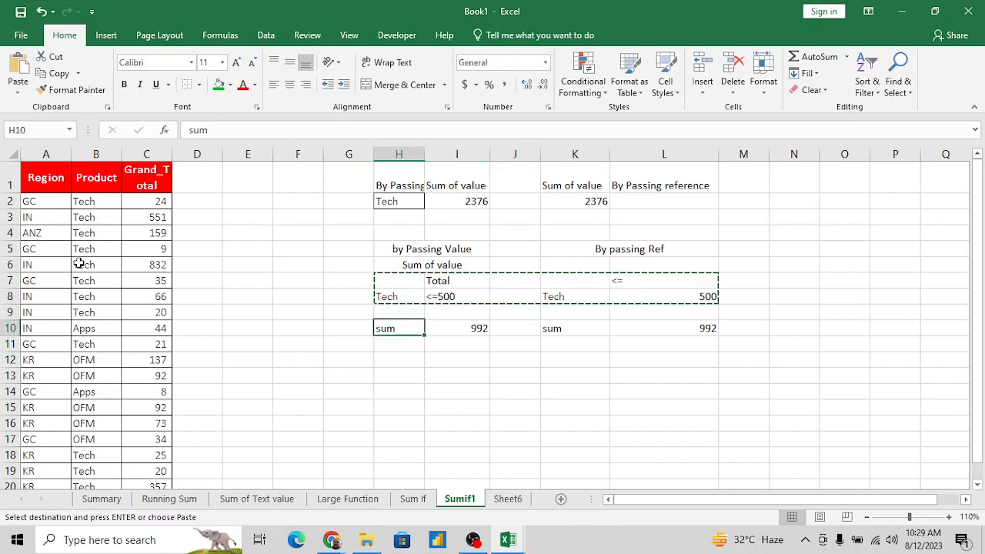
key("Return")
- Clear the copied Total heading from I13
key("Down")
key("Up")
key("Right")
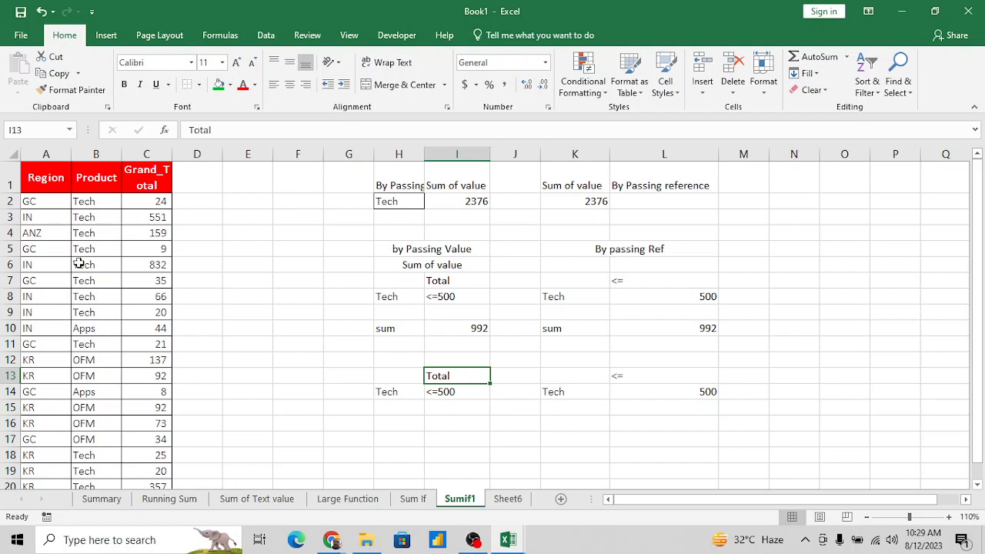
key("Delete")
- Enter the region criterion GC in G14 and J14, beside both Tech criteria
key("Down")
key("Left")
key("Left")
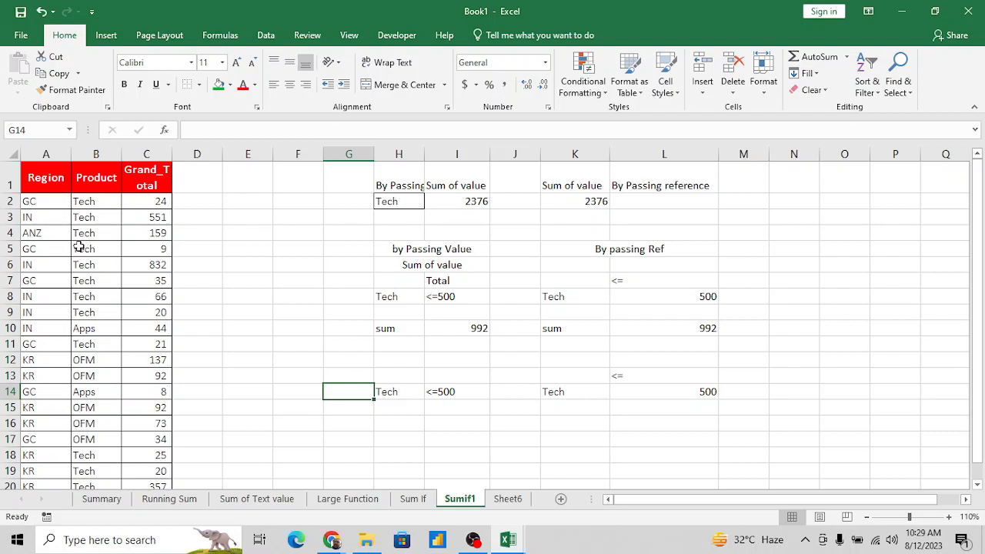
type("GC")
key("Right")
key("Right")
key("Right")
key("Right")
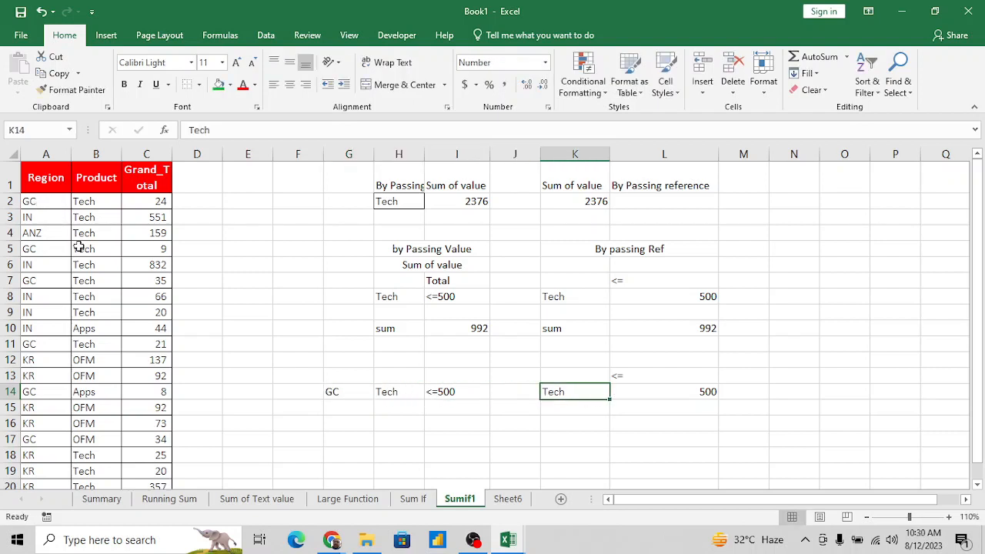
key("Left")
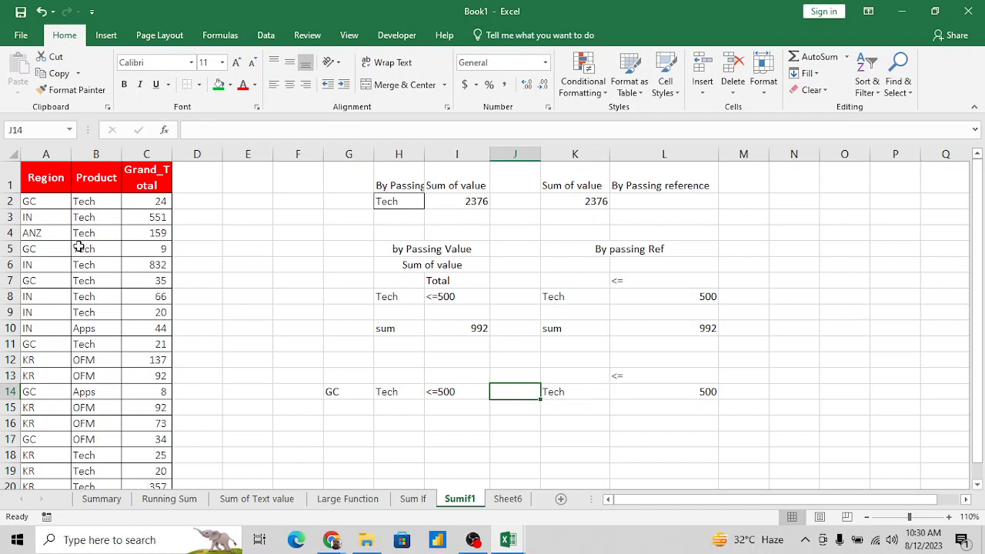
type("GC")
key("Return")
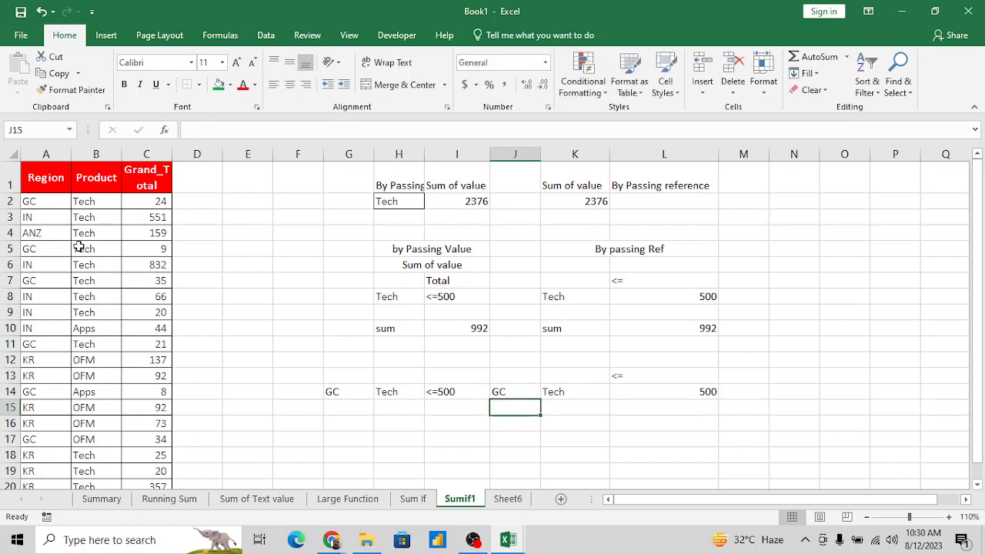
- Add a left border to J14:J23 to separate the by-value and by-reference examples
key("Up")
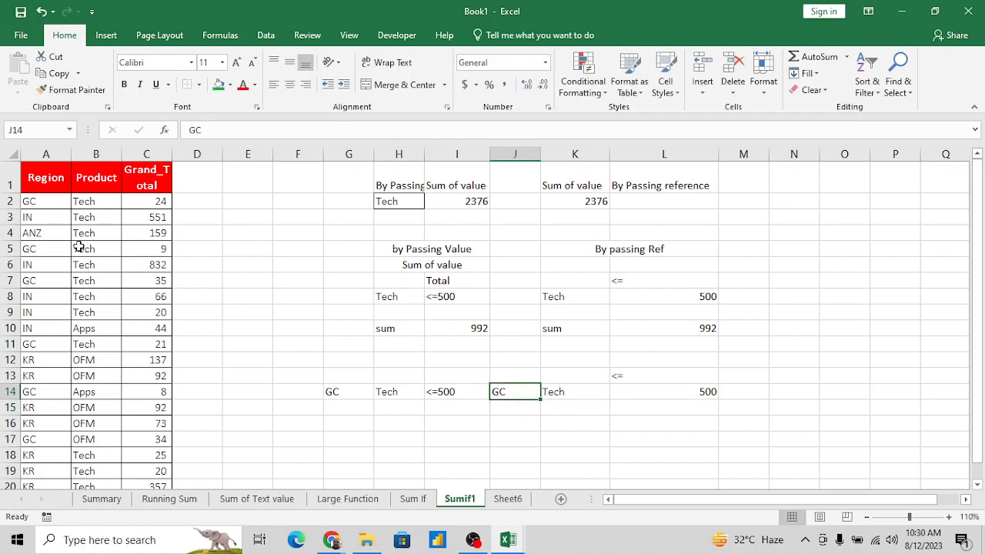
key("shift+Down")
key("shift+Down")
key("shift+Down")
key("shift+Down")
key("shift+Down")
key("shift+Down")
key("shift+Down")
key("shift+Down")
key("shift+Down")
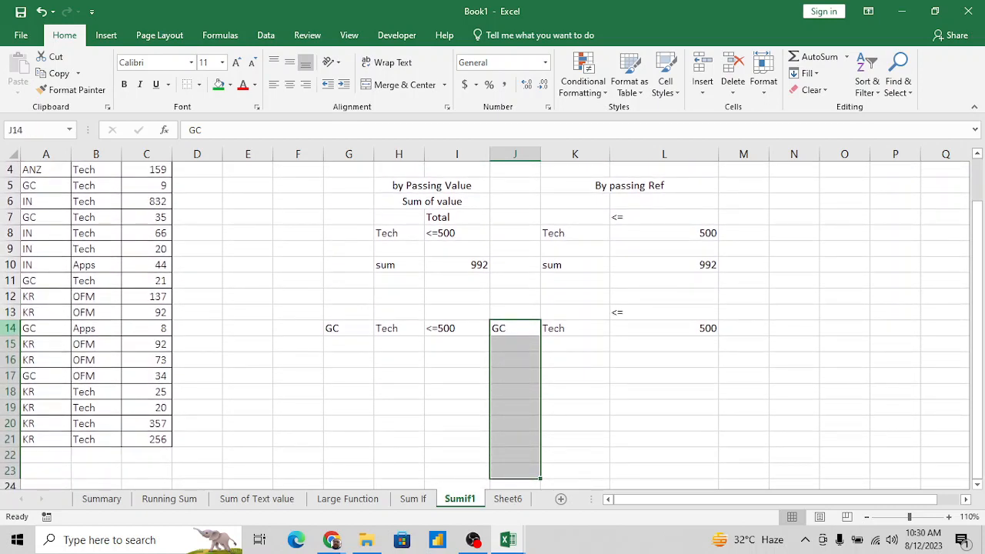
left_click(199, 85)
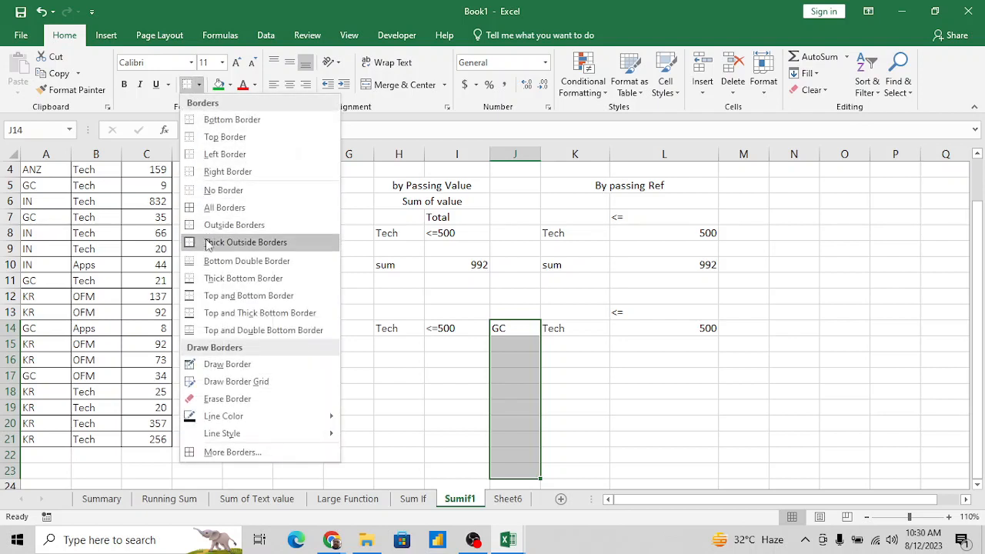
left_click(213, 158)
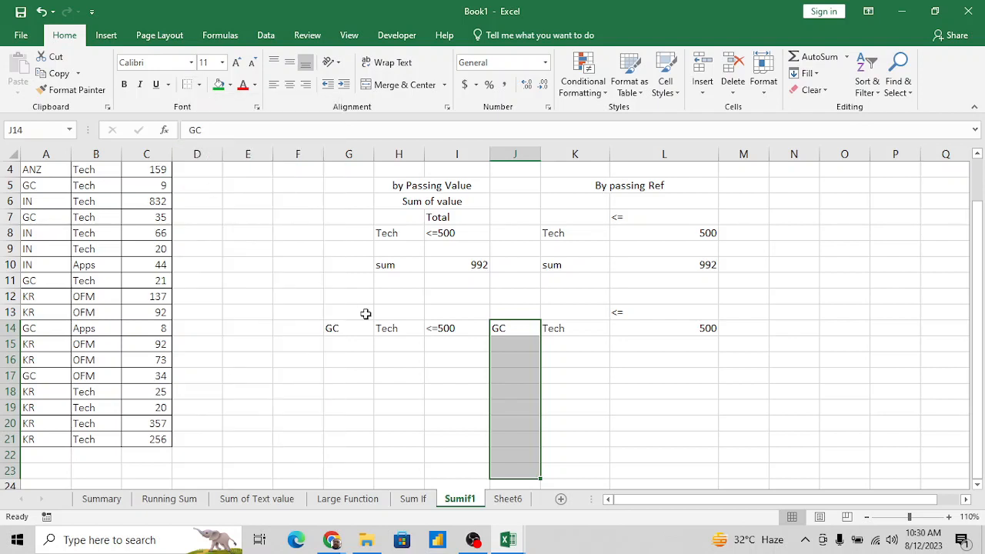
- Review the region, product and total criteria in row 14 against the source table
left_click(455, 352)
key("Right")
key("Right")
key("Up")
key("Up")
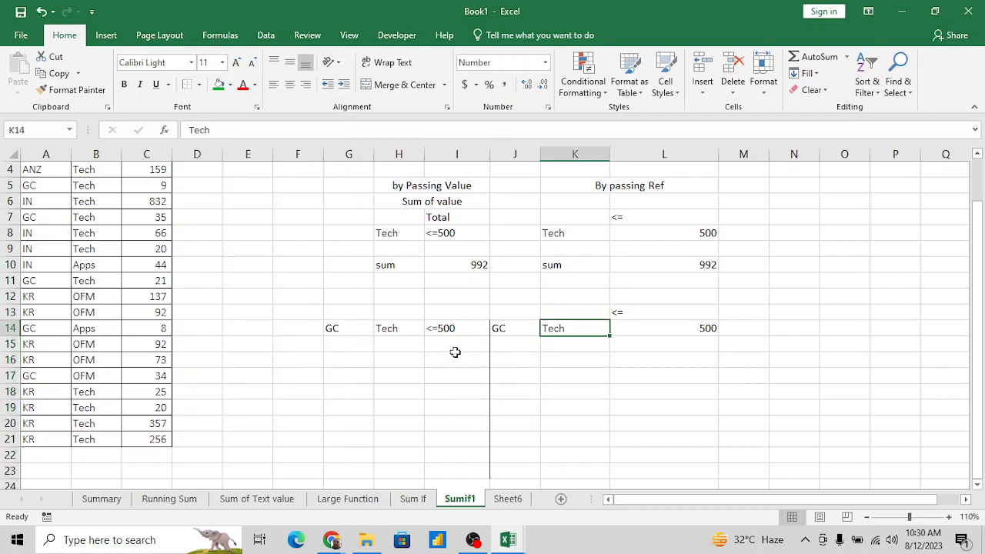
key("Left")
key("Left")
key("Down")
key("Down")
key("Up")
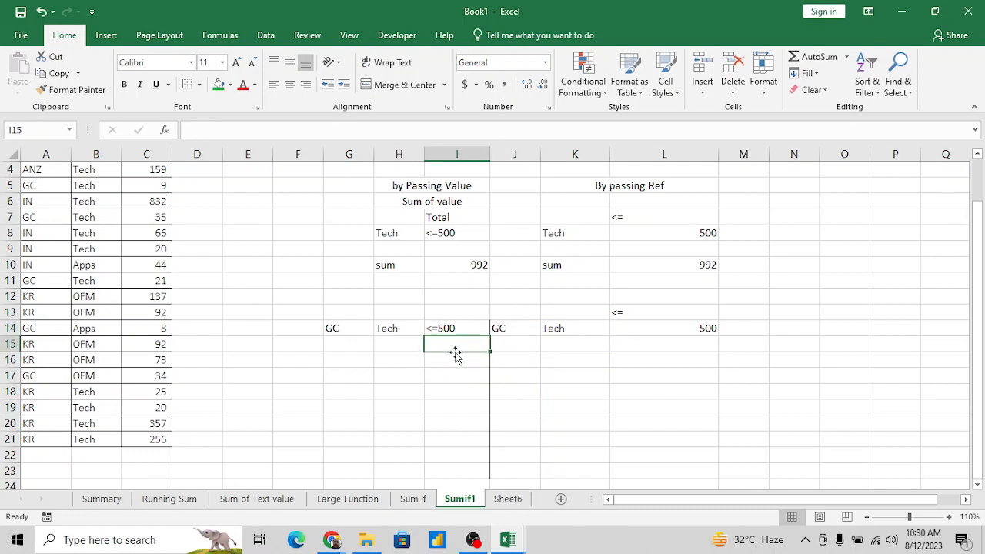
key("Down")
key("Down")
key("Left")
key("Left")
key("Up")
key("Up")
key("Up")
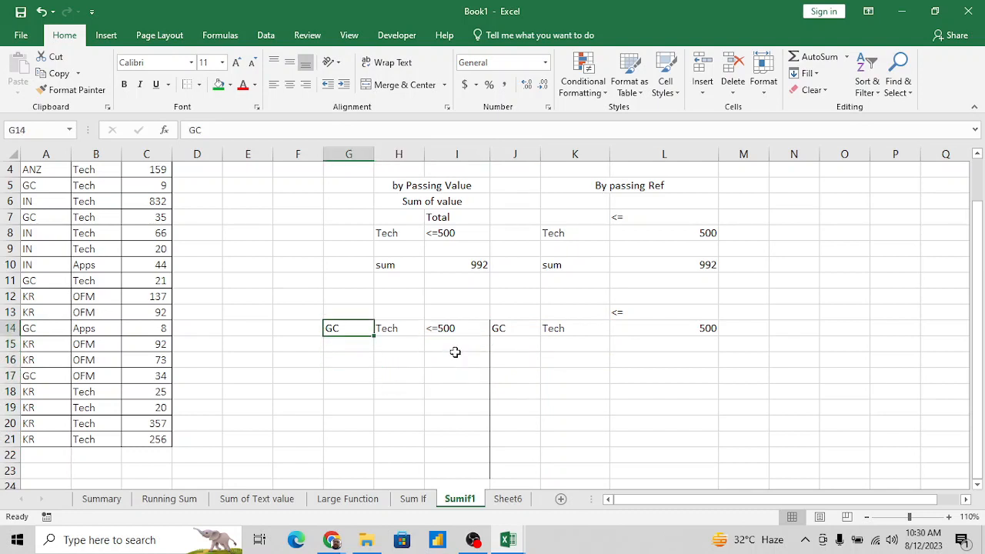
left_click(92, 204)
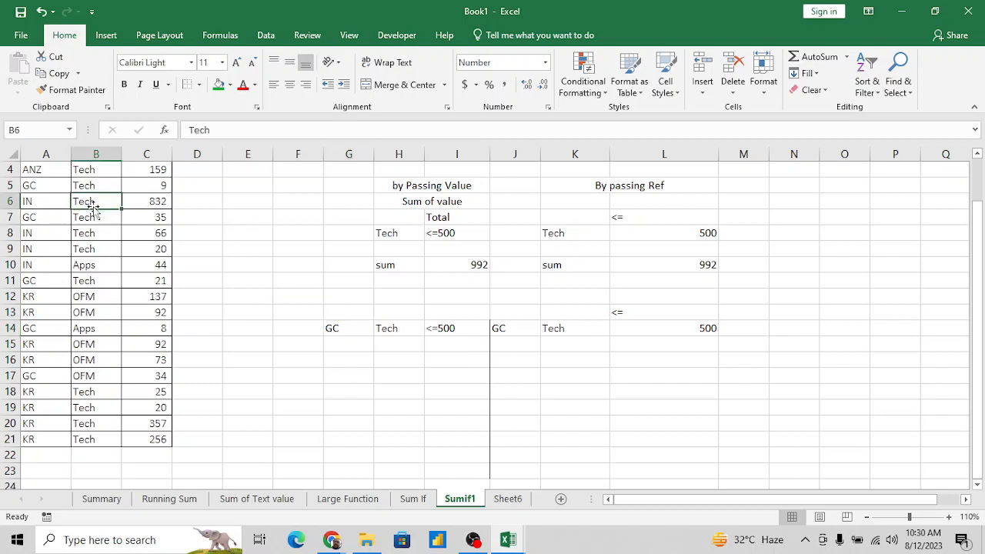
left_click(452, 331)
- Start a SUMIFS formula in H16 with the Grand_Total values C2:C21 as the sum range
left_click(394, 357)
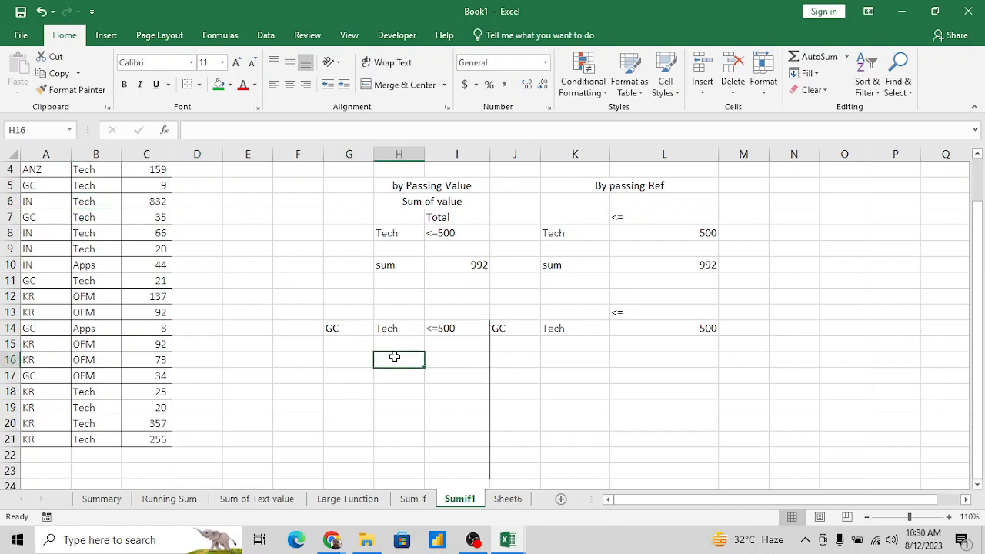
key("Down")
key("Down")
key("Up")
key("Up")
type("=sumi")
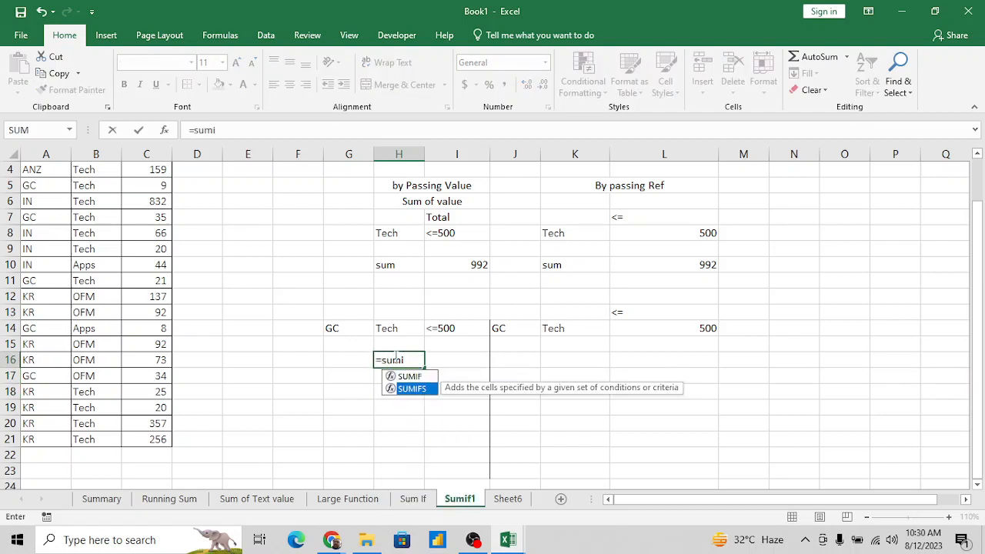
key("Tab")
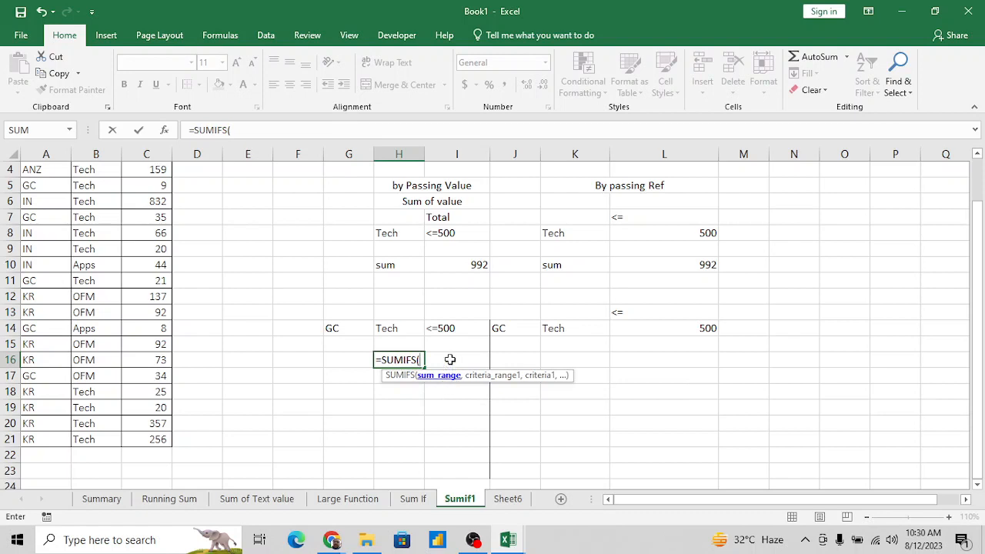
left_click(149, 301)
key("ctrl+Up")
key("Down")
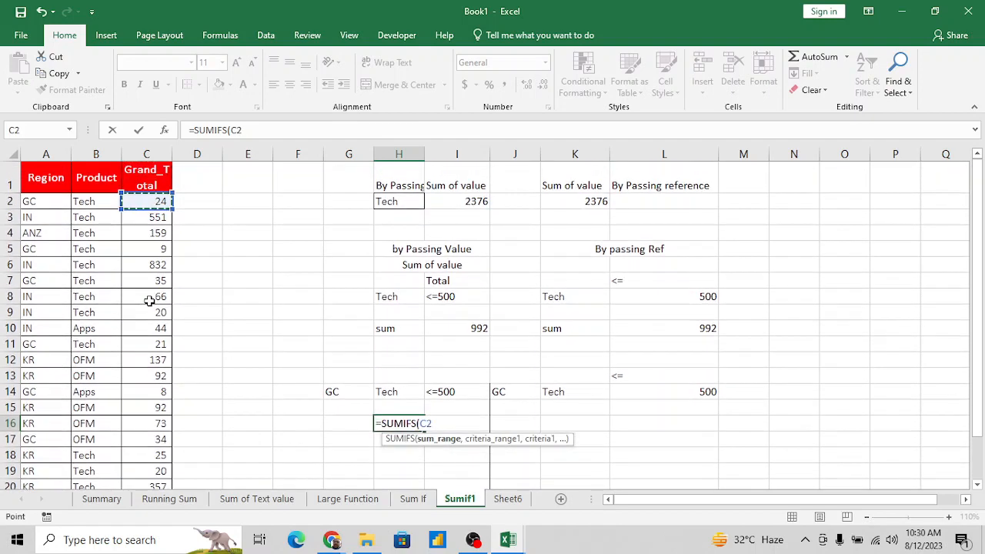
key("ctrl+shift+Down")
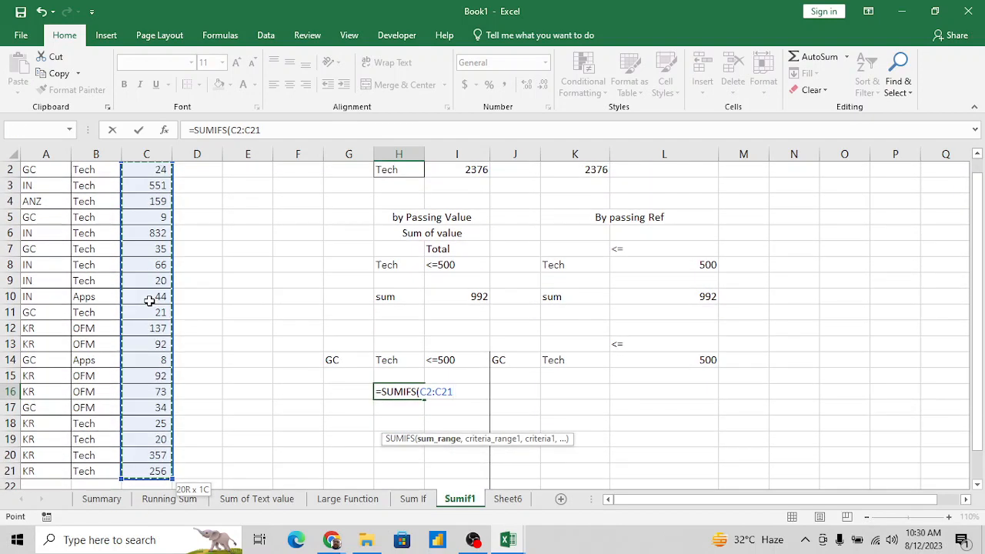
type(",")
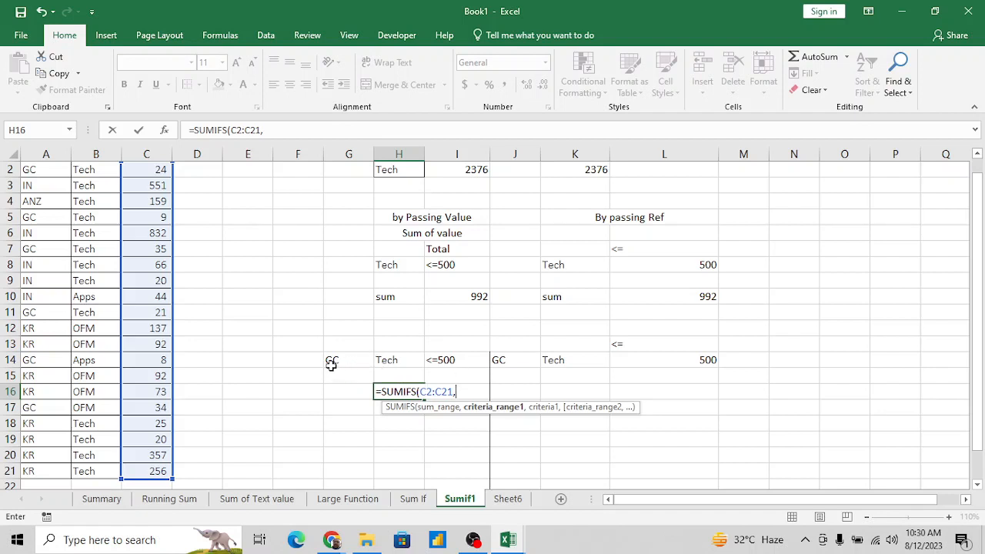
- Add the region range A2:A21 with the criterion "GC" to the SUMIFS formula in H16
left_click(46, 369)
key("ctrl+Up")
key("Down")
key("ctrl+shift+Down")
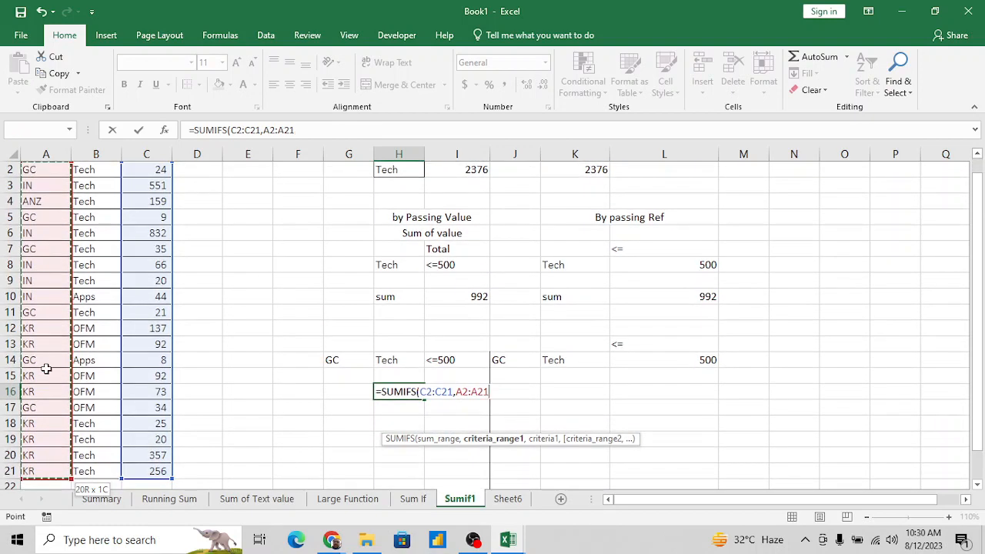
type(",\"GC")
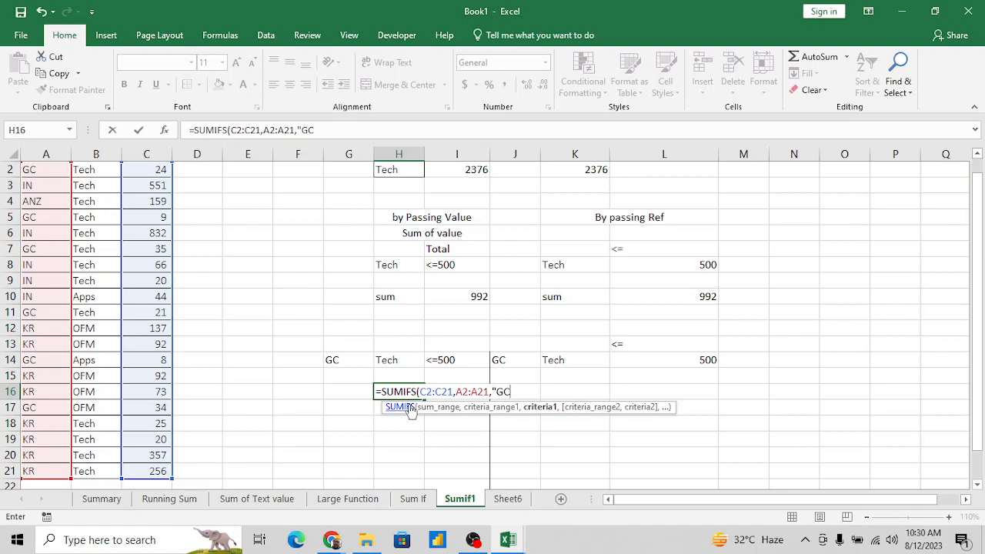
type("\",")
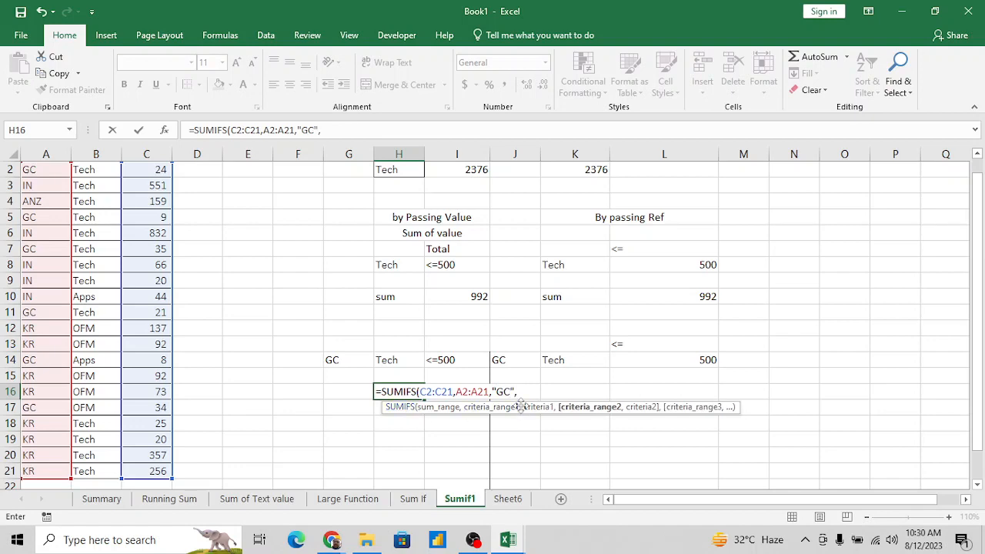
- Add the product range B2:B21 with the criterion "Tech" as the second pair in the H16 formula
left_click(86, 299)
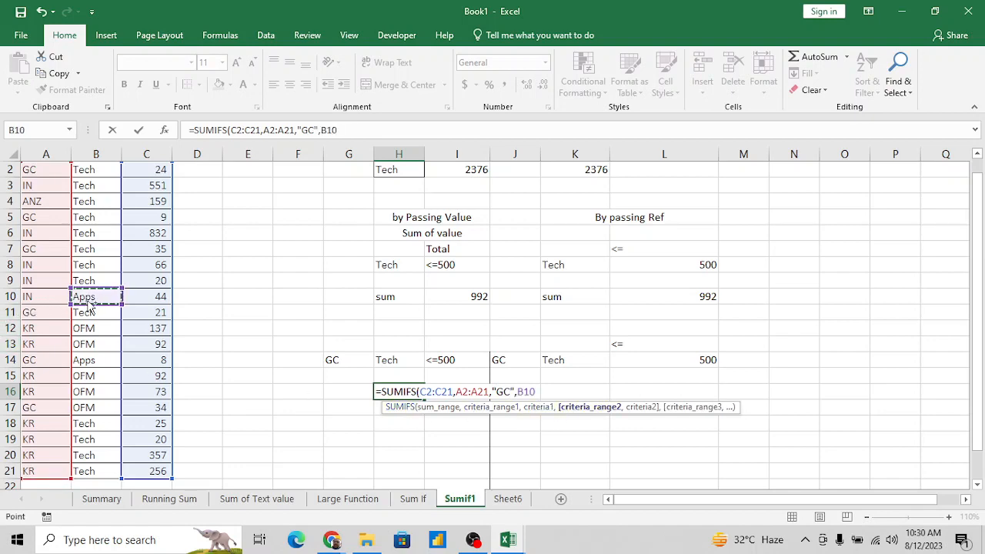
key("ctrl+Up")
key("Down")
key("ctrl+shift+Down")
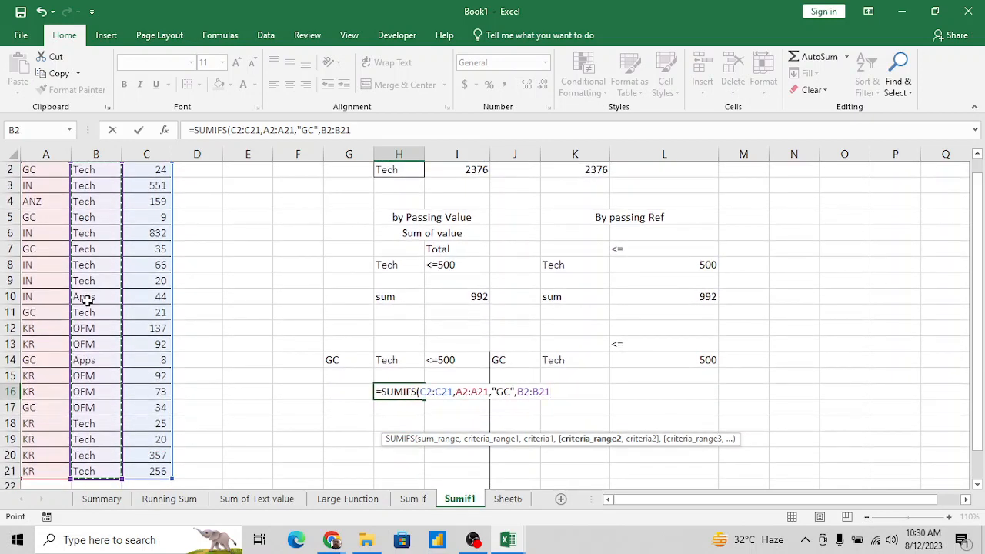
type(",")
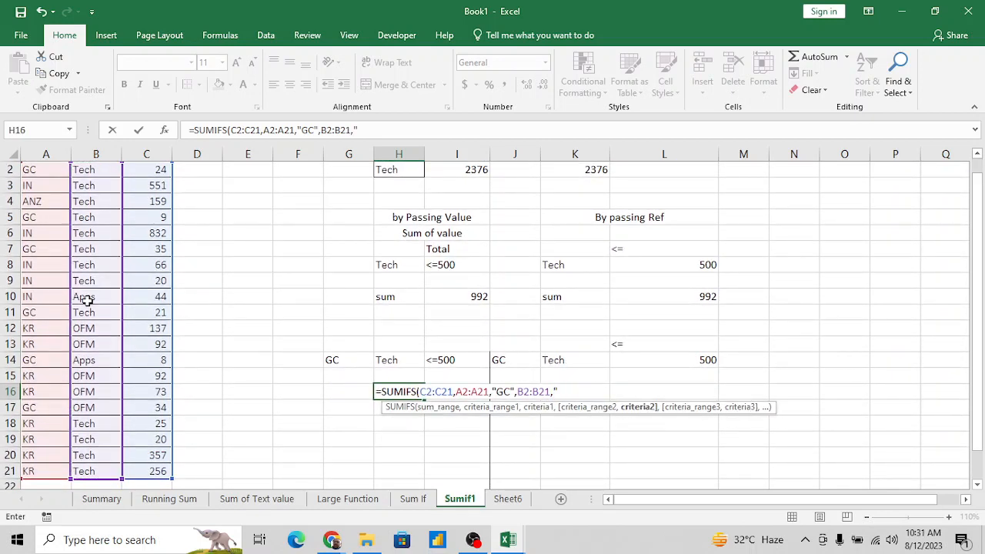
type("\"Tech\",")
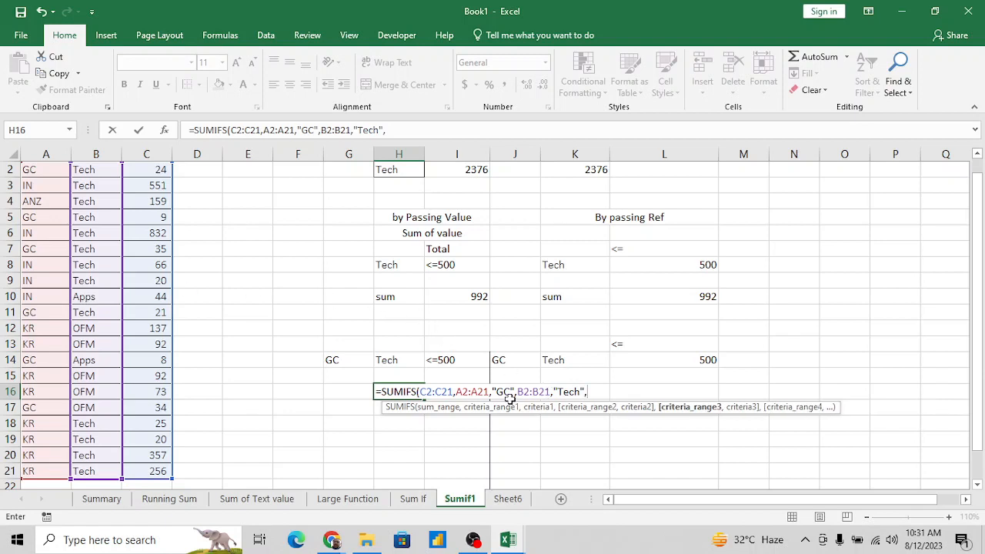
- Complete the H16 formula with the total range C2:C21 and the criterion "<=500", and enter it
left_click(153, 327)
key("ctrl+Up")
key("Down")
key("ctrl+shift+Down")
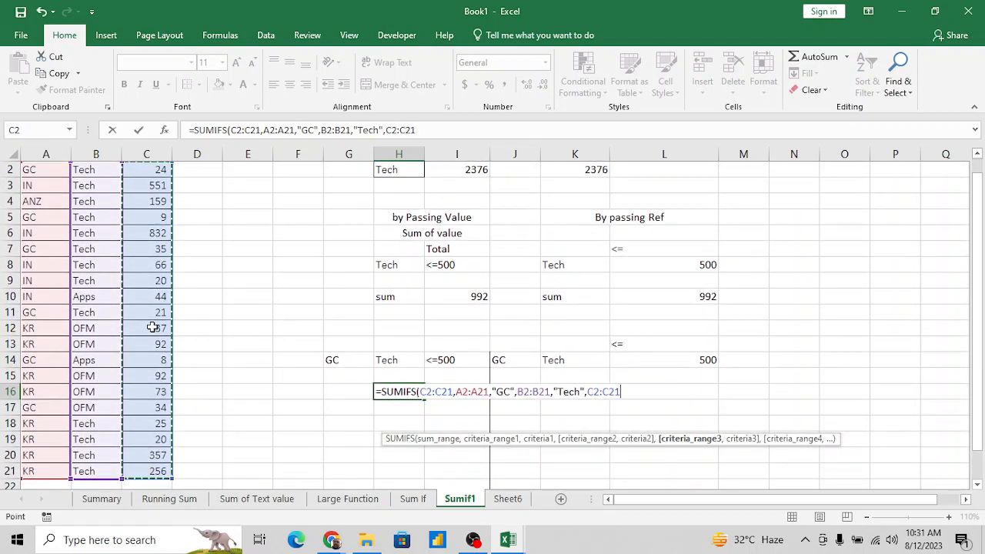
type(",")
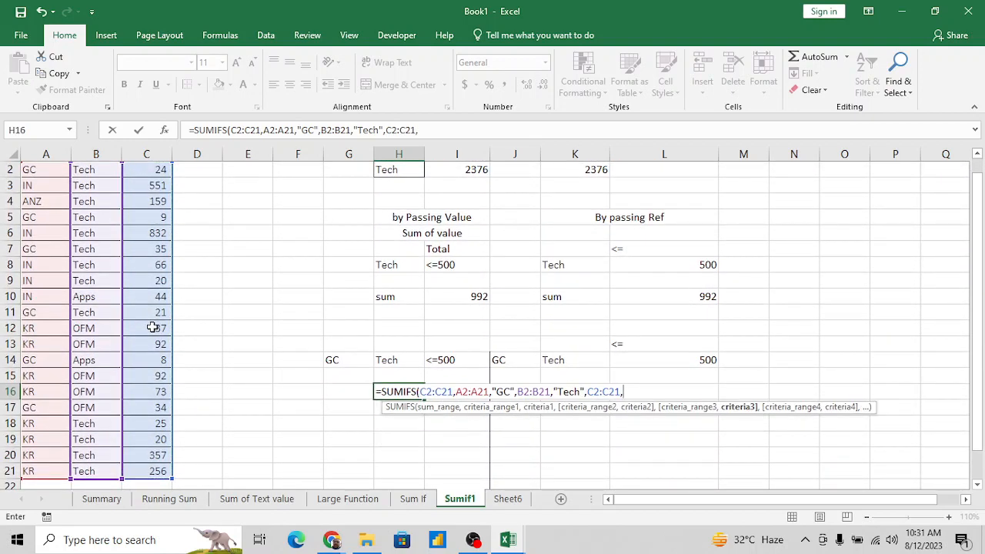
type("\"<=500\")")
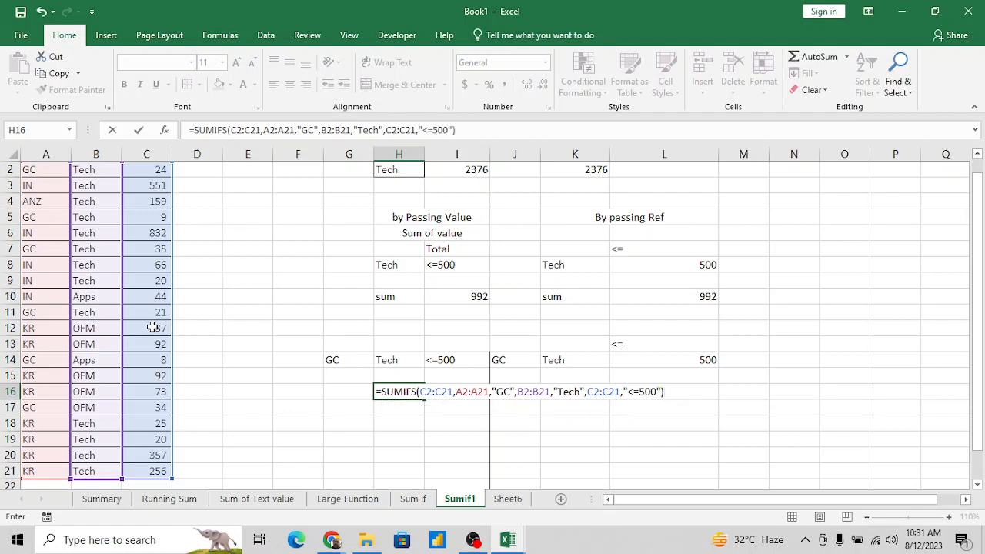
key("Return")
key("Up")
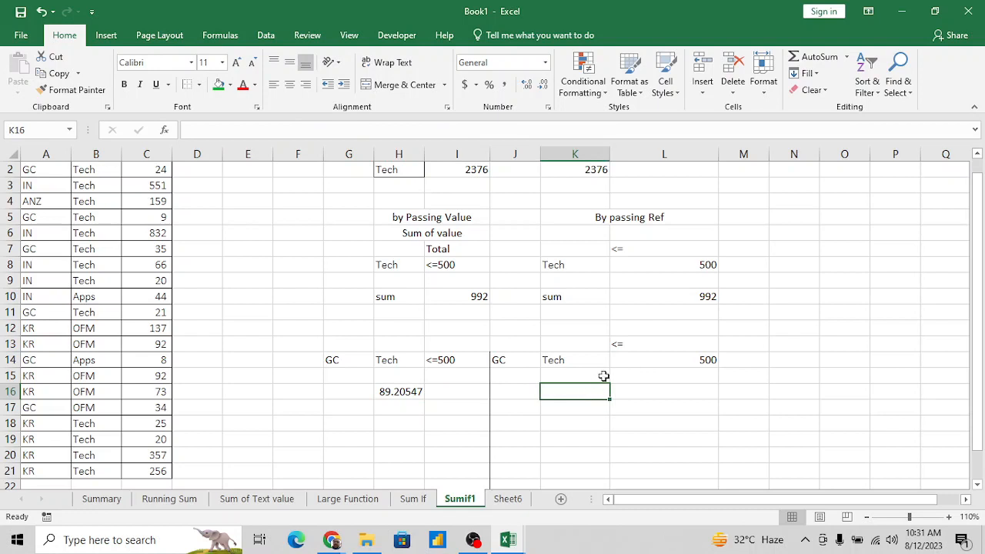
- Start a SUMIFS formula in K16 with the totals C2:C21 as the sum range
type("=sum")
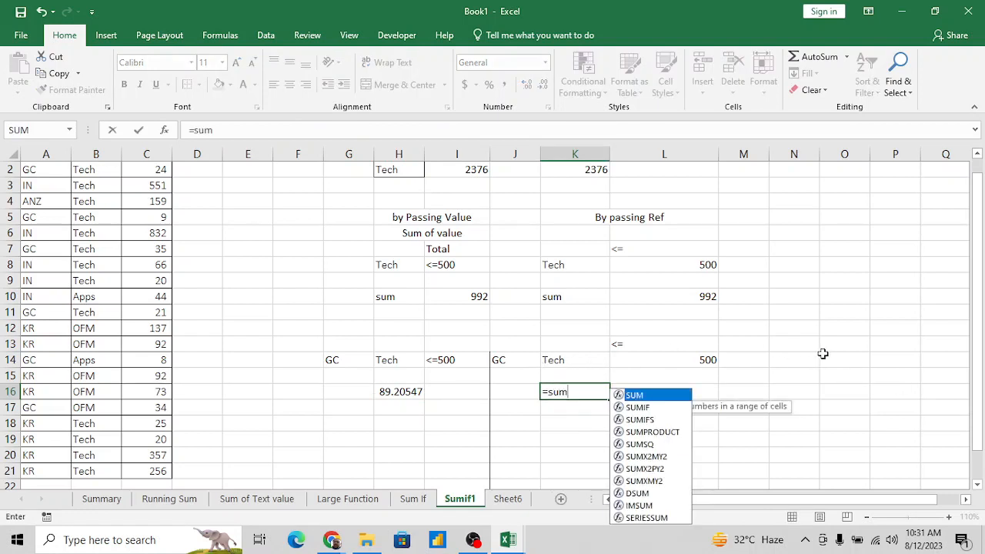
key("Down")
key("Down")
key("Tab")
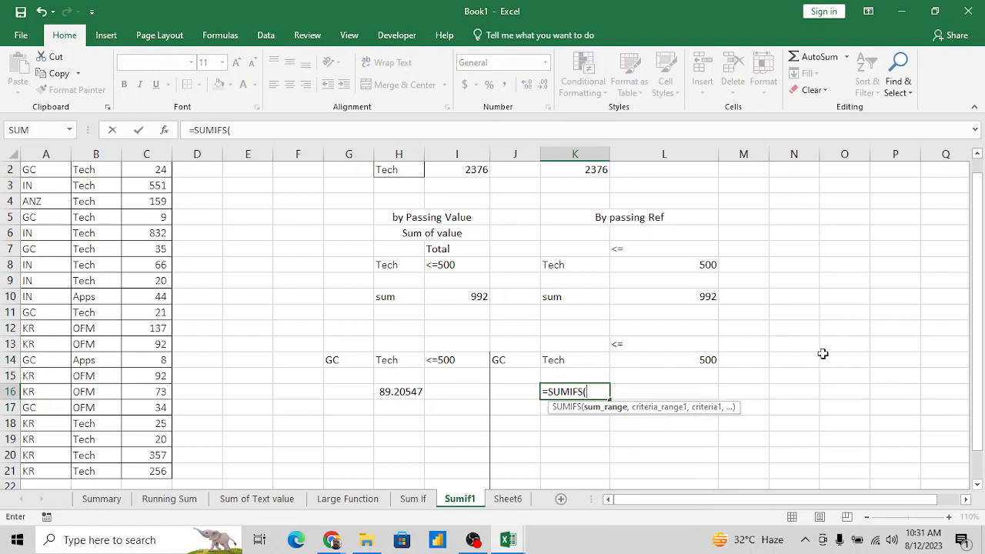
left_click(136, 238)
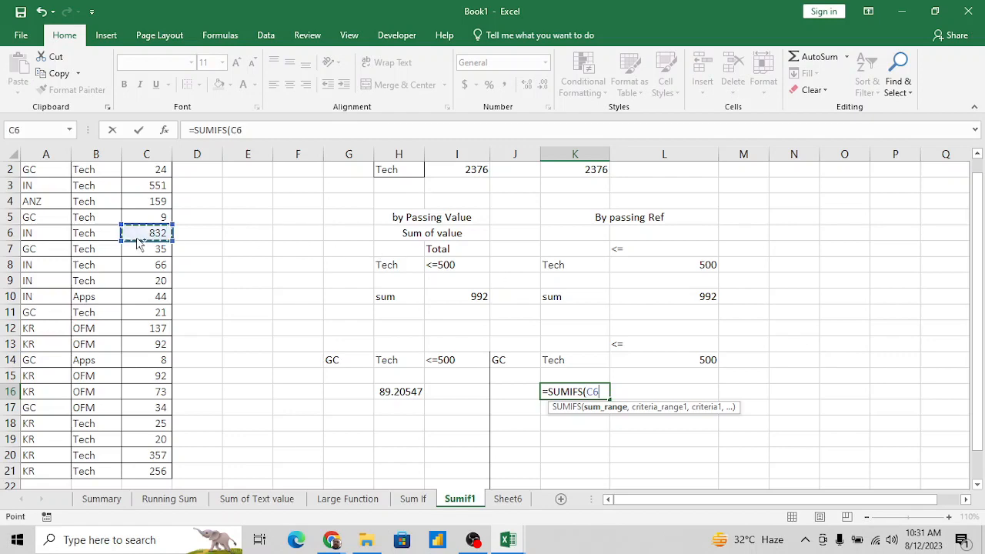
key("ctrl+Up")
key("Down")
key("ctrl+shift+Down")
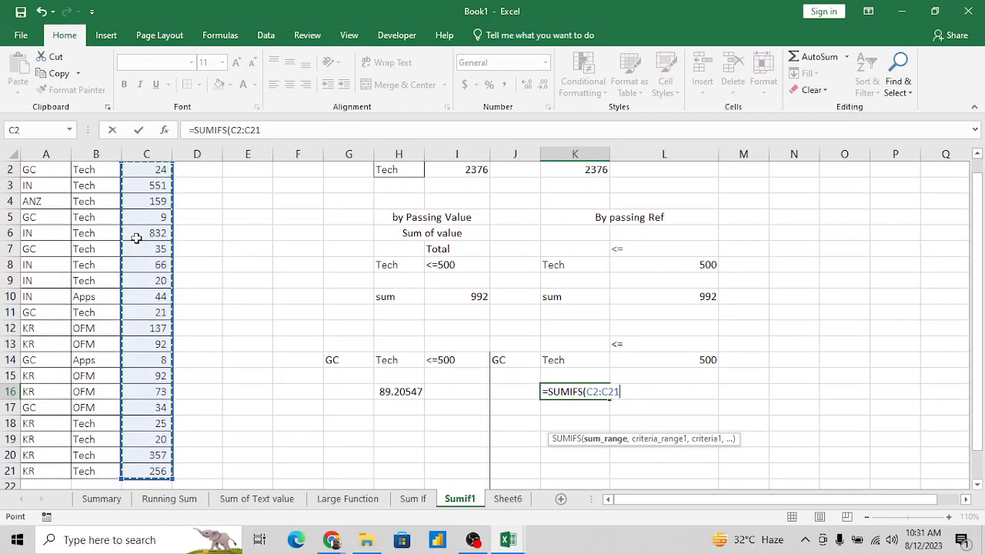
type(",")
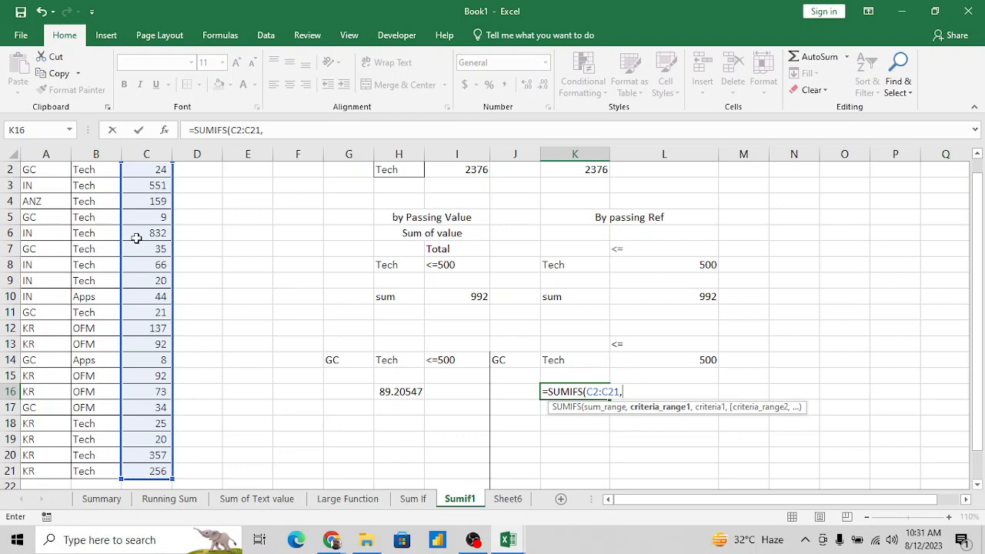
- Add the region range A2:A21 with cell J14 as its criterion to the K16 formula
left_click(39, 233)
key("ctrl+Up")
key("Down")
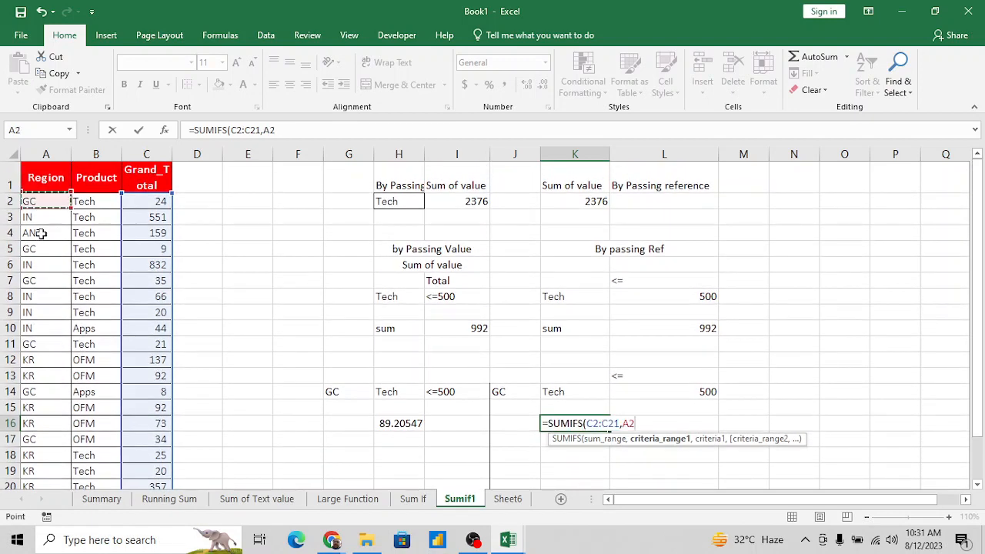
key("ctrl+shift+Down")
type(",")
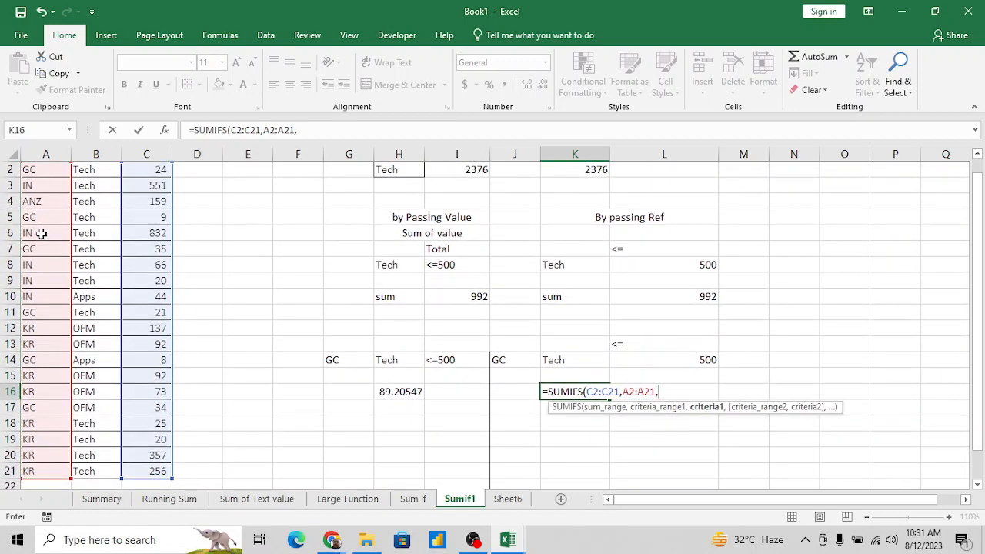
left_click(516, 359)
type(",")
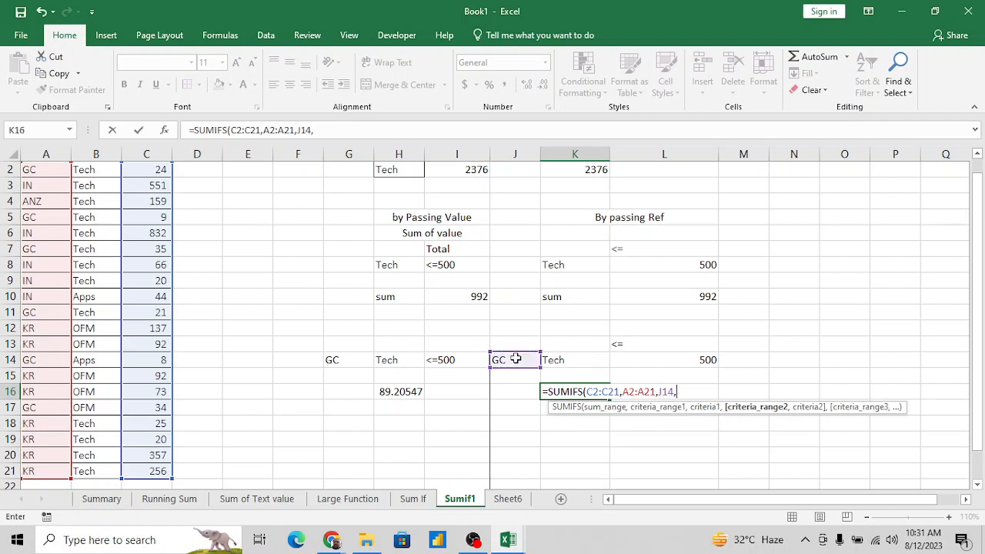
- Add the product range B2:B21 with cell K14 as the second criterion in the K16 formula
left_click(86, 313)
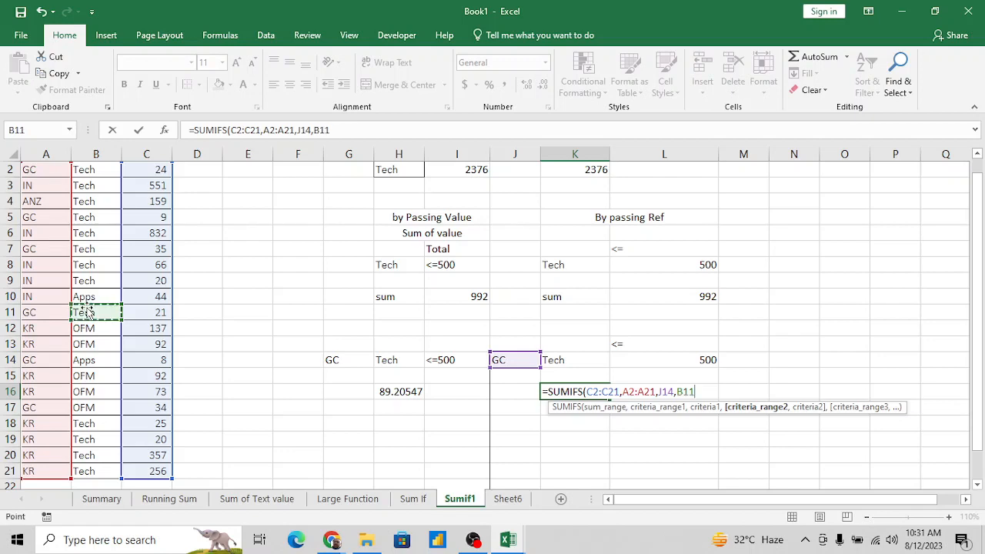
key("ctrl+Up")
key("Down")
key("ctrl+shift+Down")
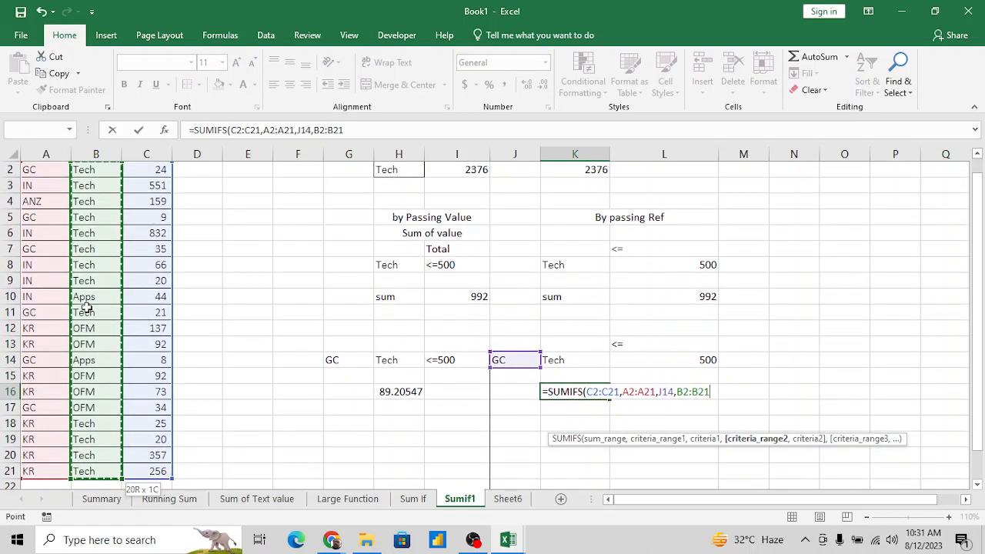
type(",")
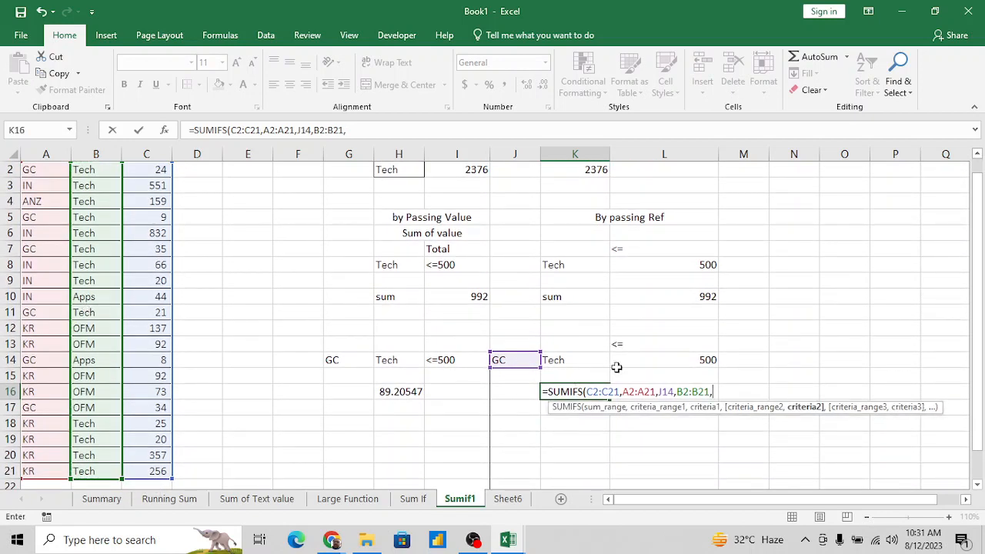
left_click(588, 359)
type(",")
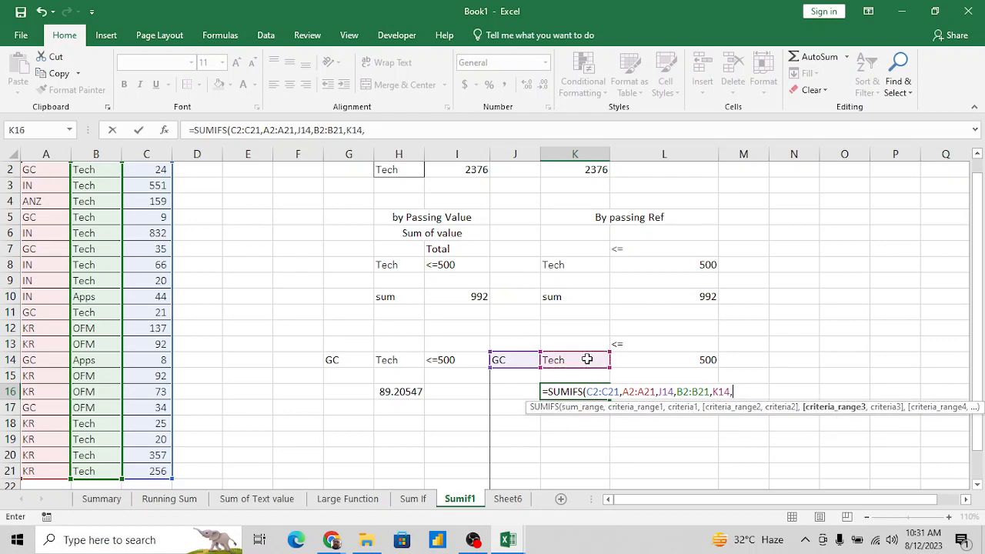
- Complete the K16 formula with the total range C2:C21 and the joined criterion L13&L14, and enter it
left_click(165, 281)
key("ctrl+Up")
key("Down")
key("ctrl+shift+Down")
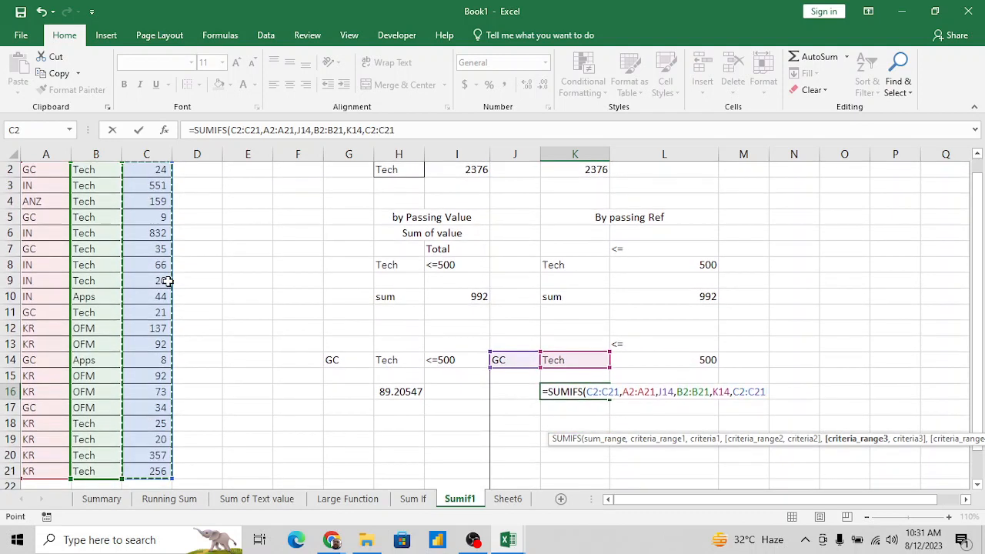
type(",")
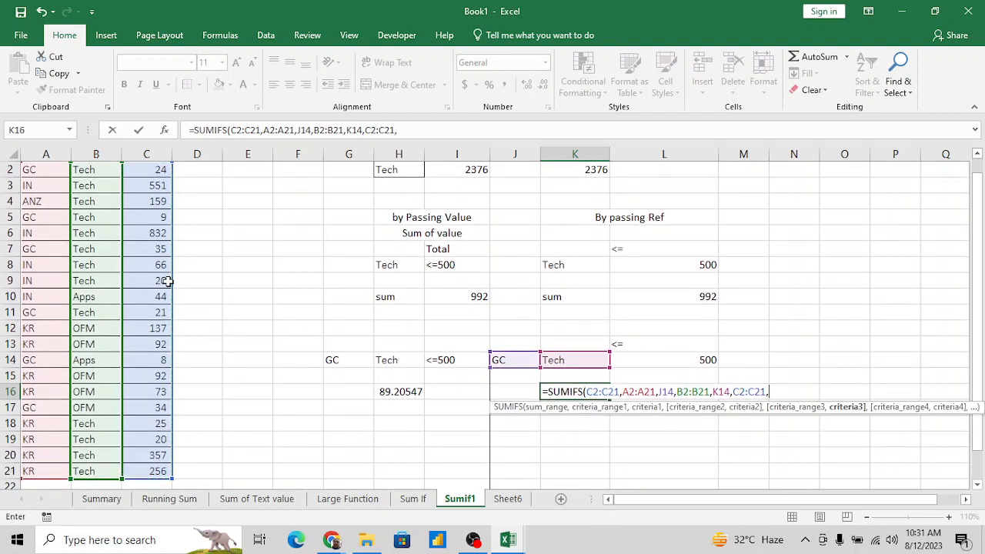
left_click(660, 343)
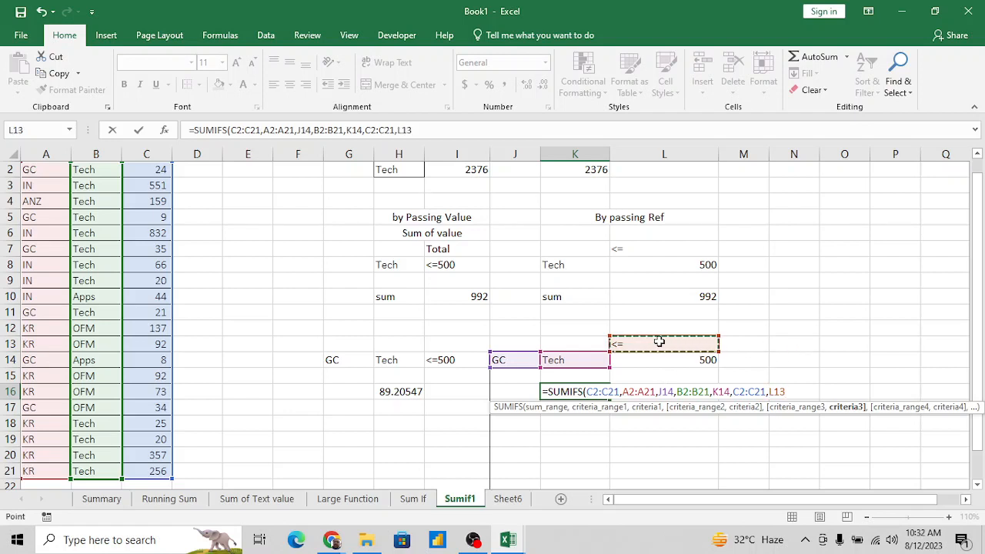
type("&")
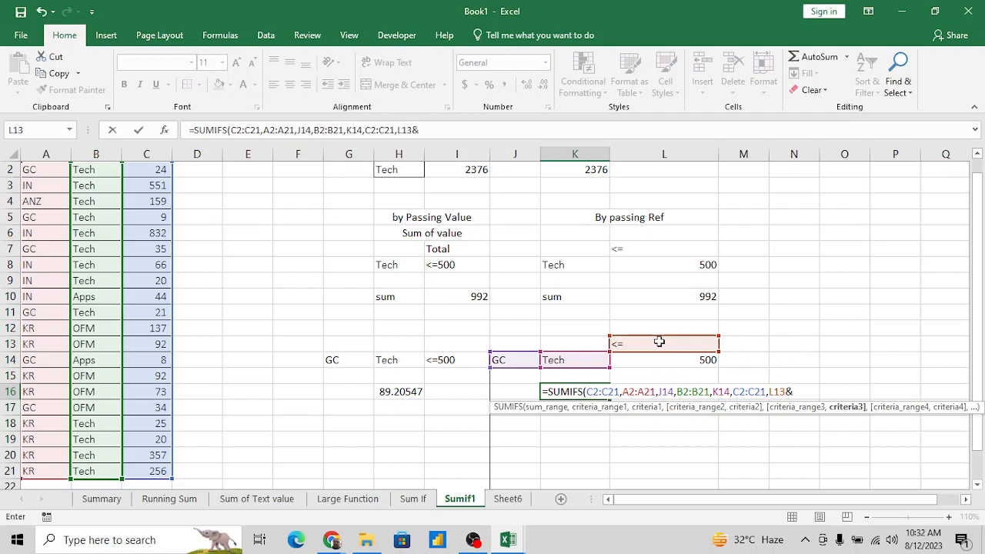
left_click(694, 362)
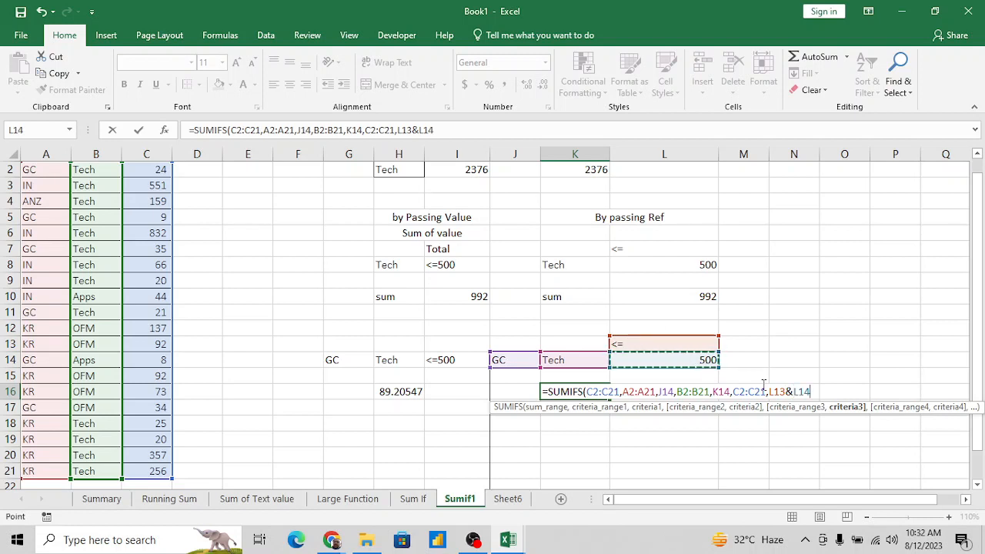
type(")")
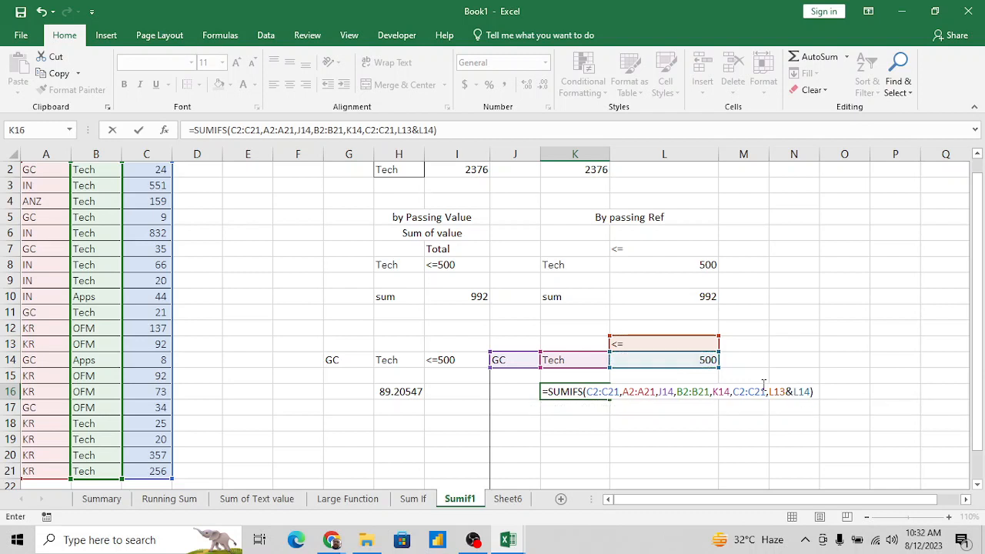
key("Return")
key("Up")
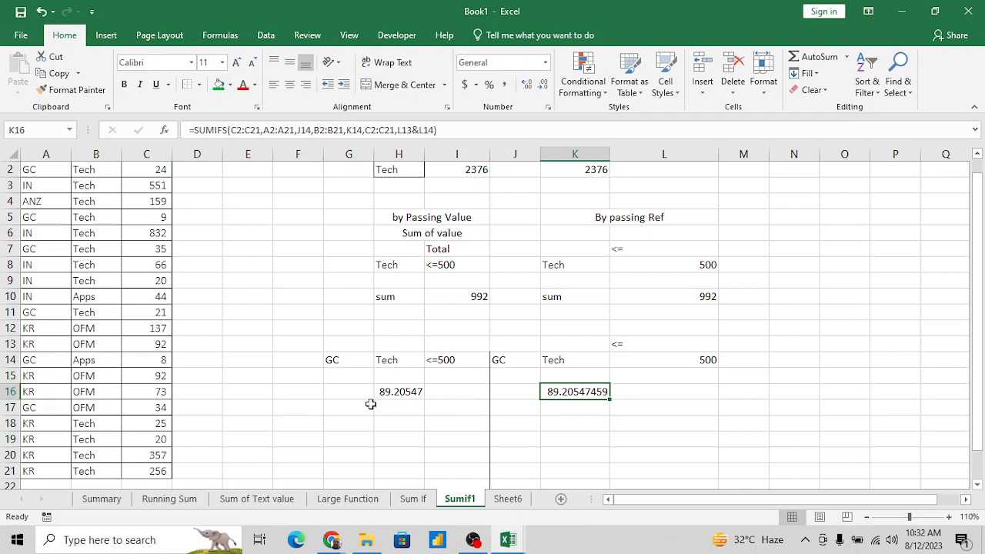
- Review the operator in L13 and the limit in L14 against the by-reference SUMIFS formula in K16
left_click(637, 346)
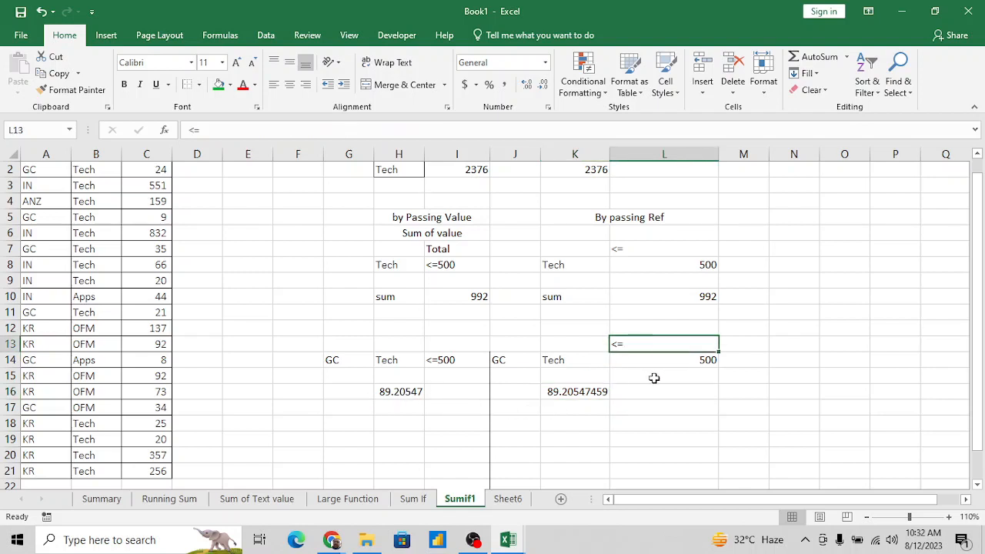
left_click(585, 389)
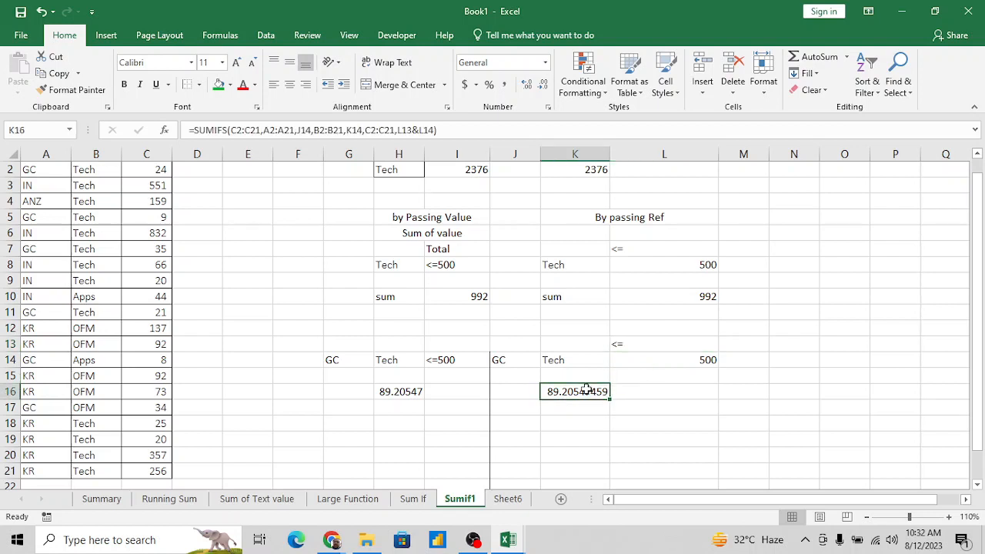
left_click(655, 345)
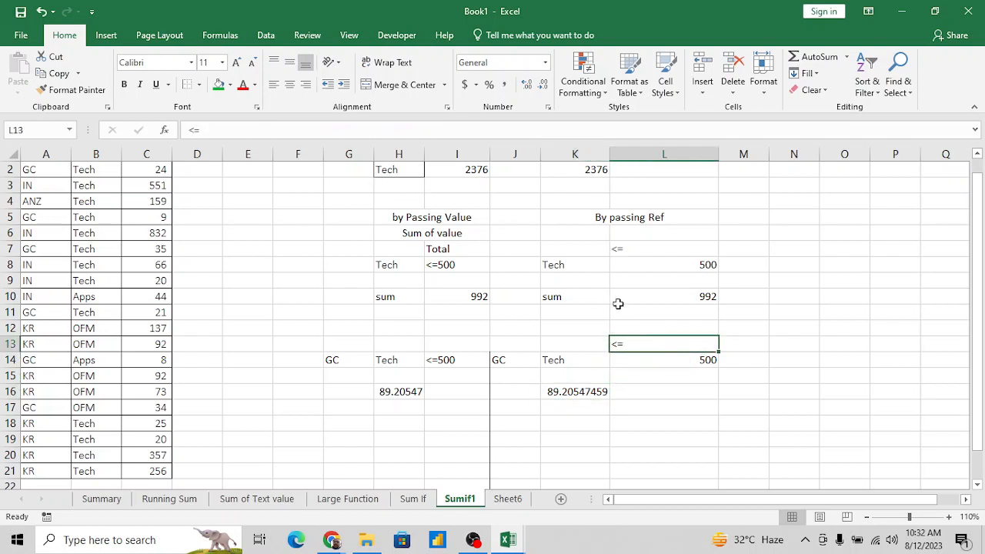
left_click(642, 361)
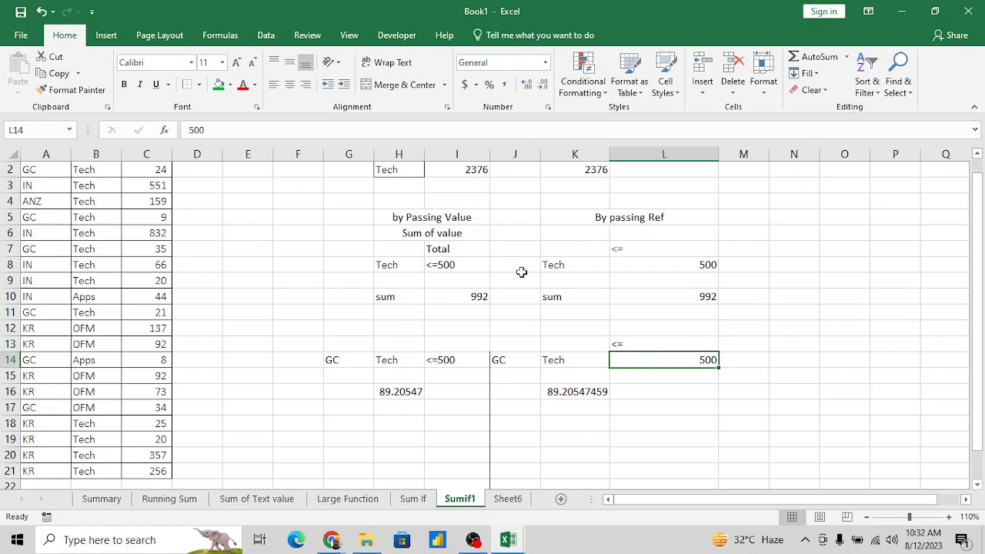
left_click(566, 392)
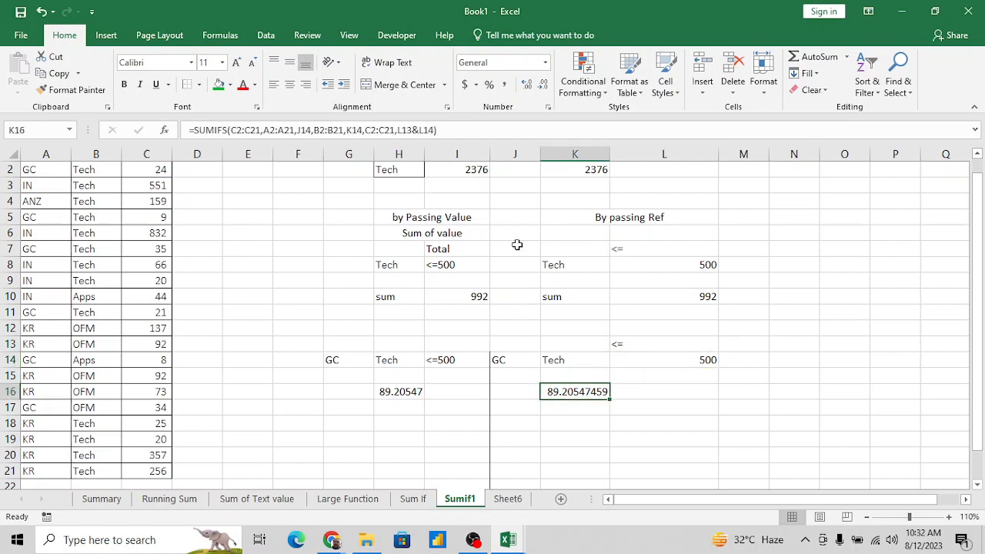
- Examine the joined criterion L13&L14 and its referenced cells inside the K16 SUMIFS formula, leaving the formula as it is
left_click(468, 130)
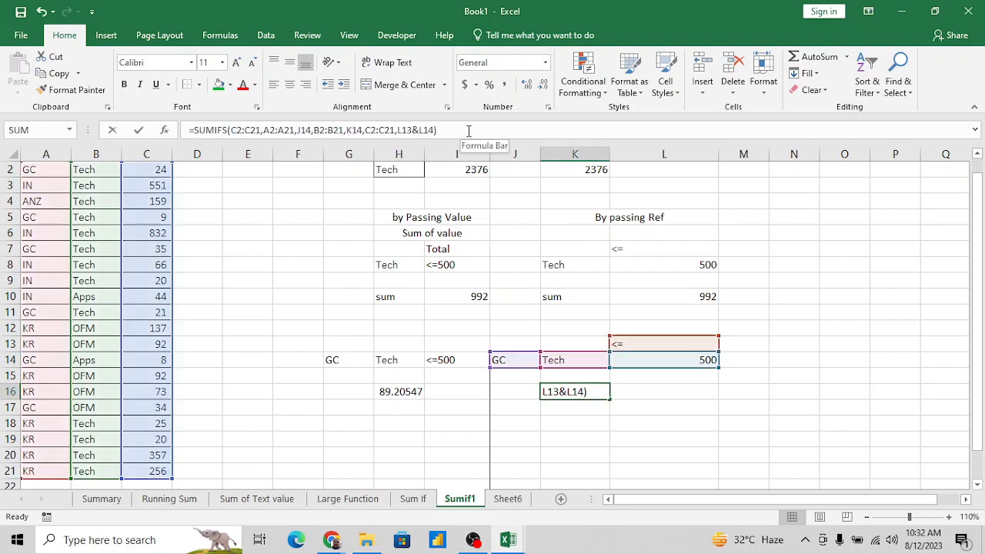
left_click(416, 131)
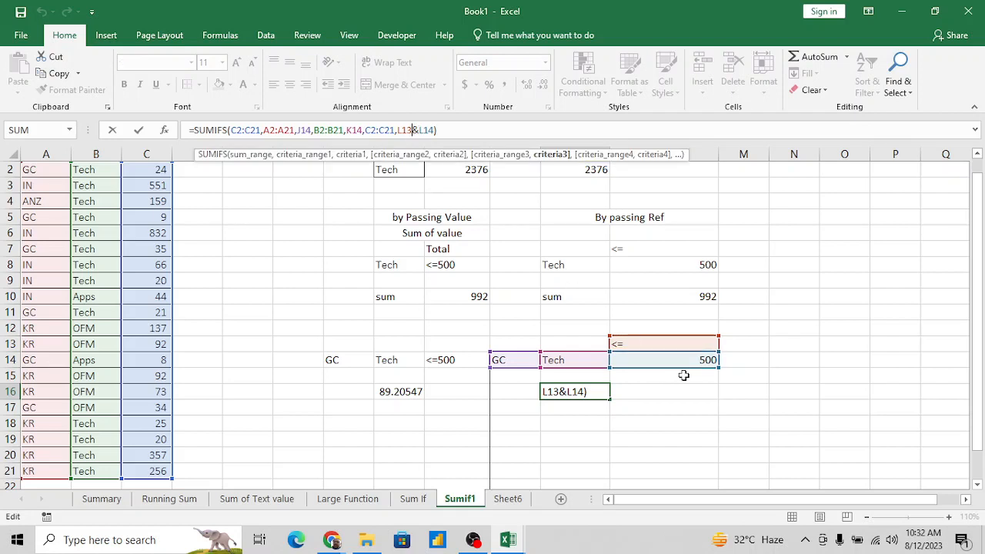
key("ctrl+Return")
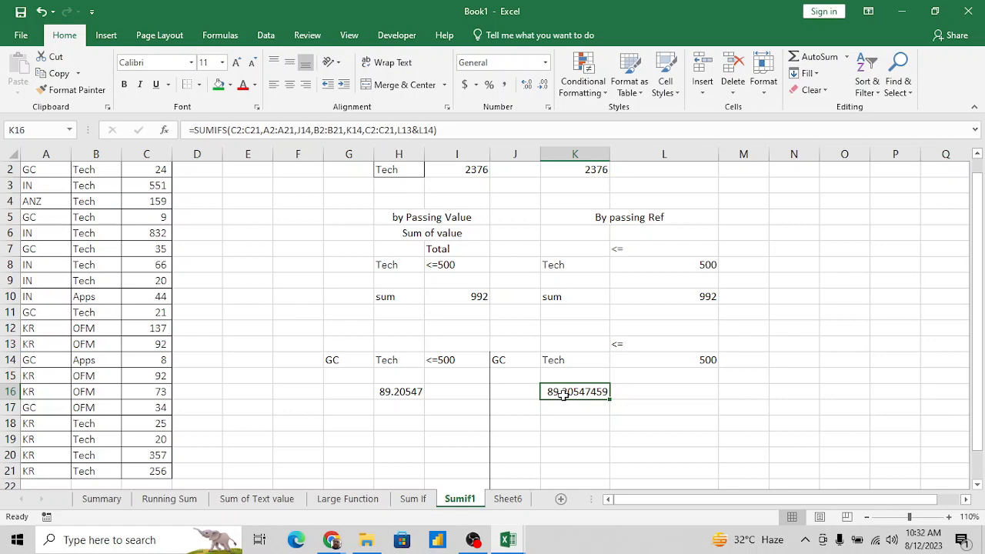
- Switch to the Google Meet call in Chrome to check the meeting, and return to the Book1 workbook in Excel
key("alt+Tab")
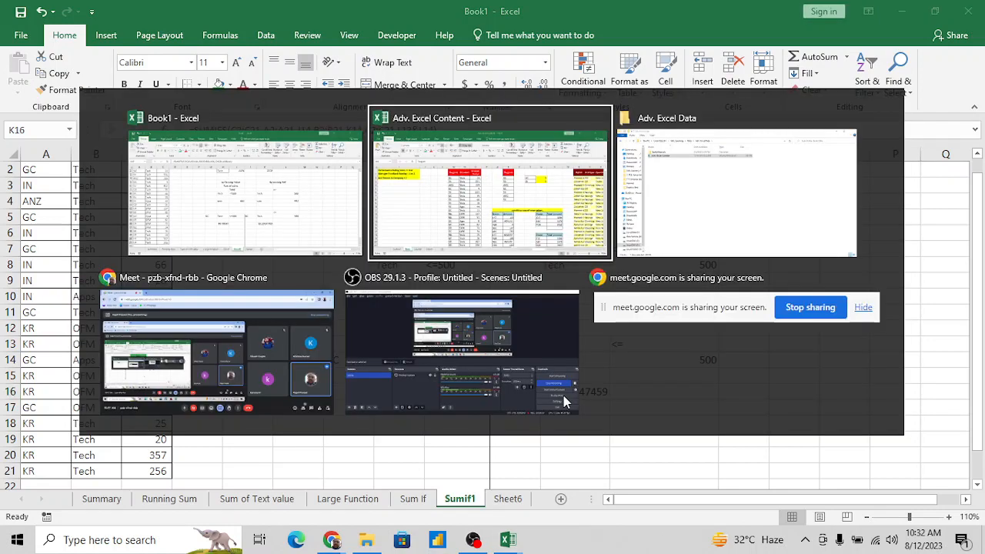
key("alt+Tab")
key("alt+Tab")
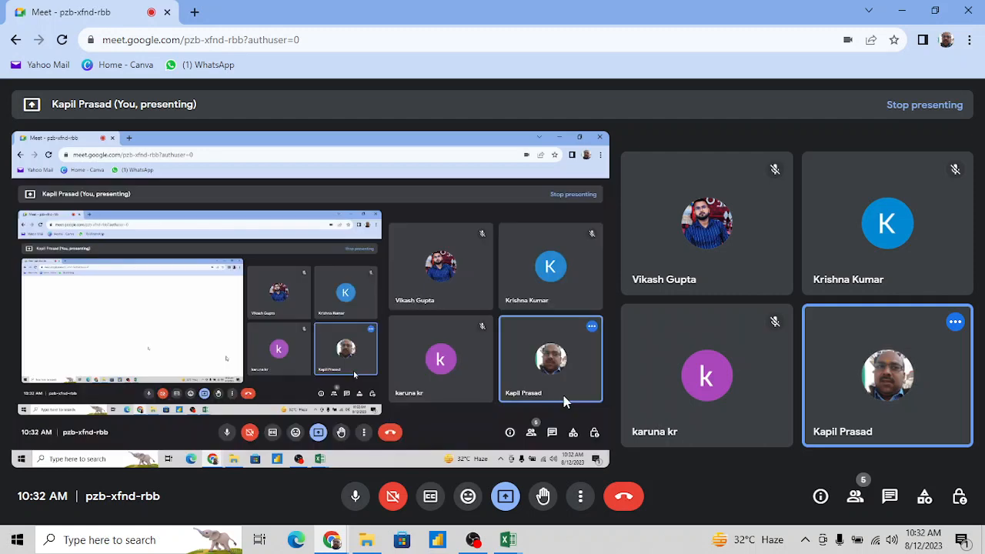
key("alt+Tab")
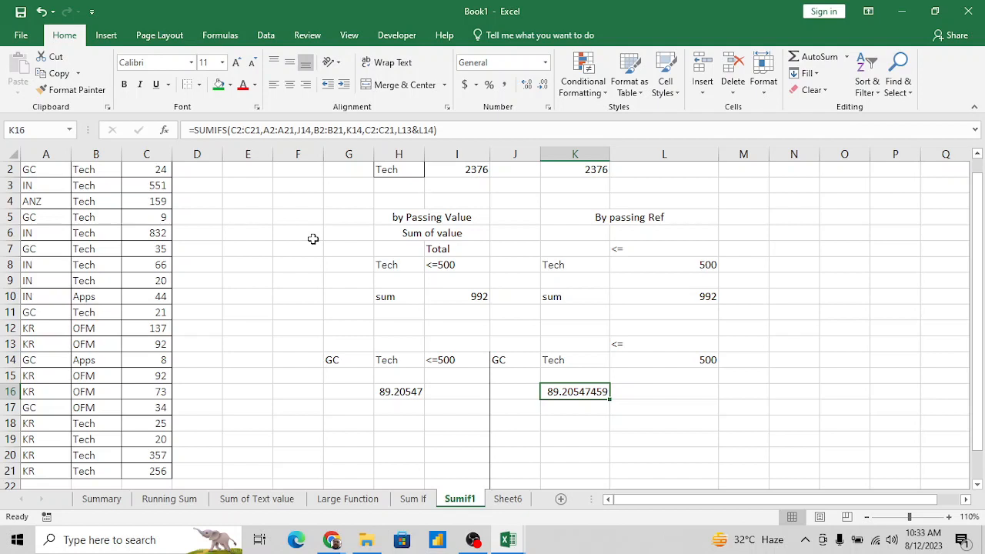
- Examine the single-criterion SUMIF formula in cell H10 of the Sum If sheet
left_click(336, 217)
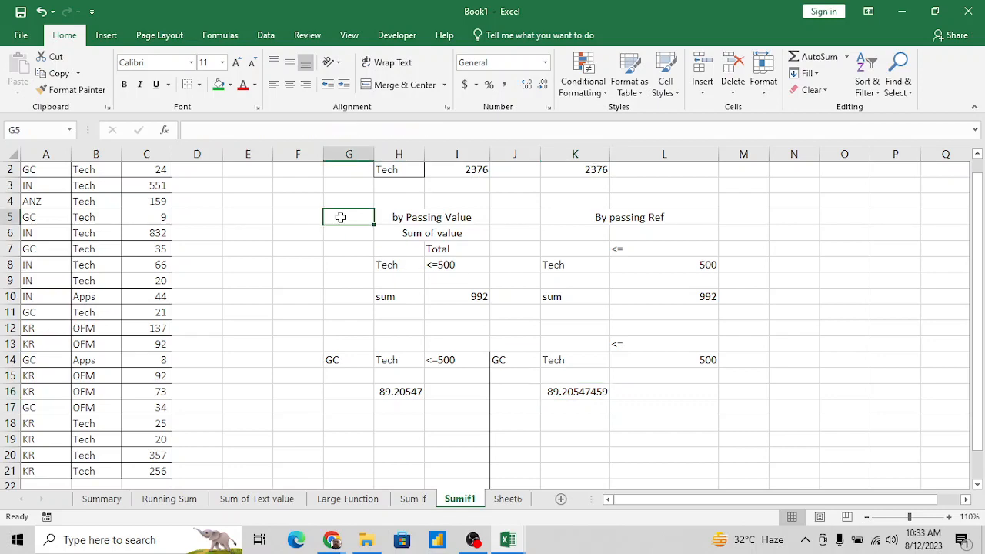
key("ctrl+Up")
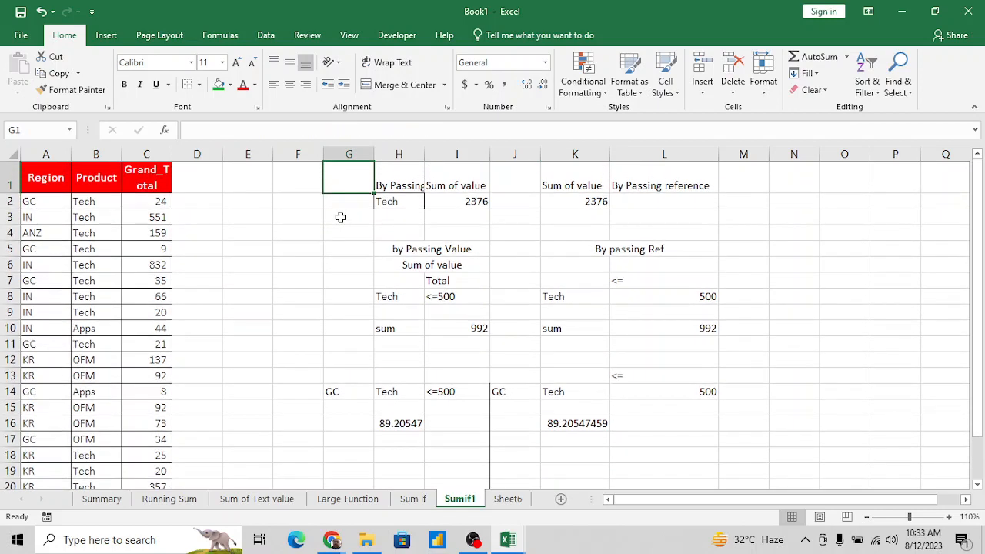
left_click(416, 502)
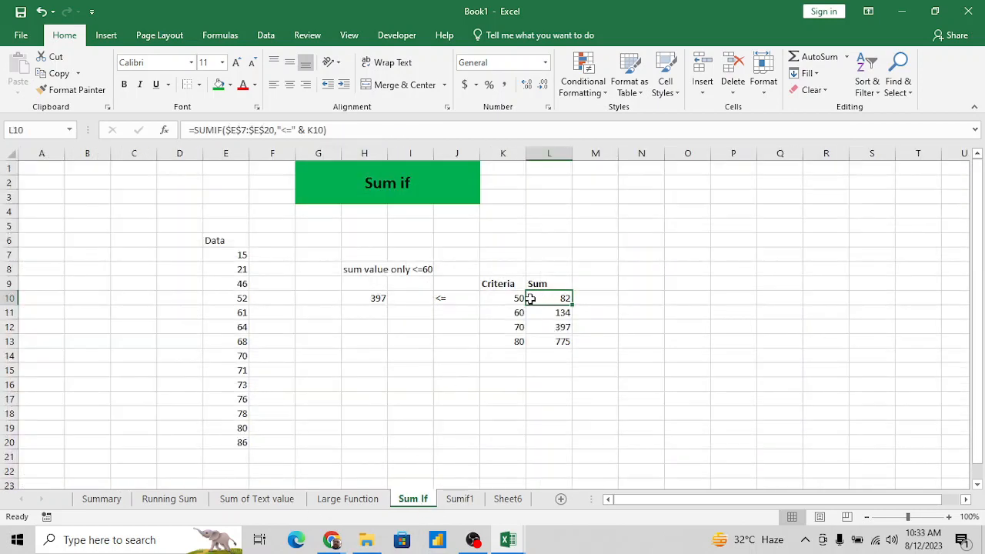
left_click(378, 296)
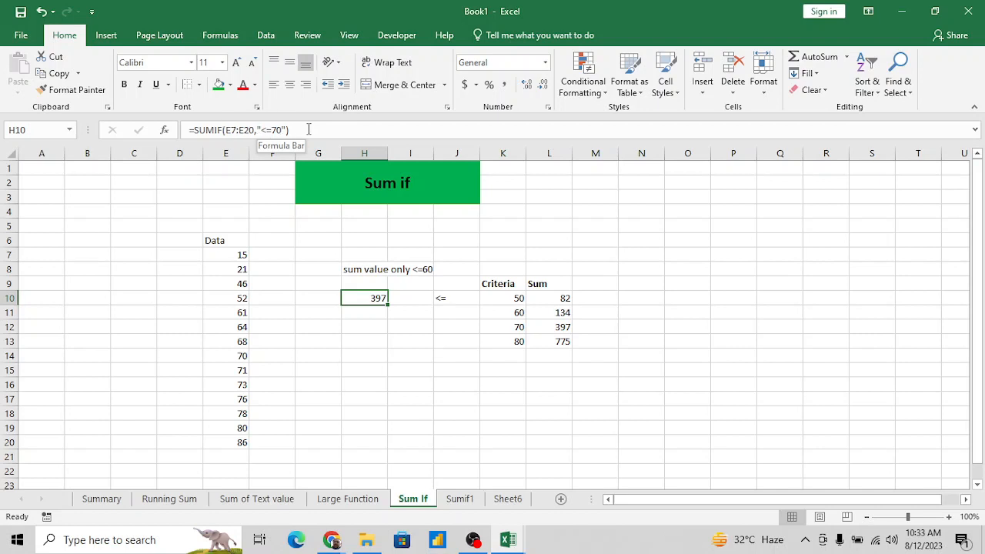
- Examine the by-value SUMIF and SUMIFS formulas in I2, I10 and H16 of the Sumif1 sheet
left_click(459, 498)
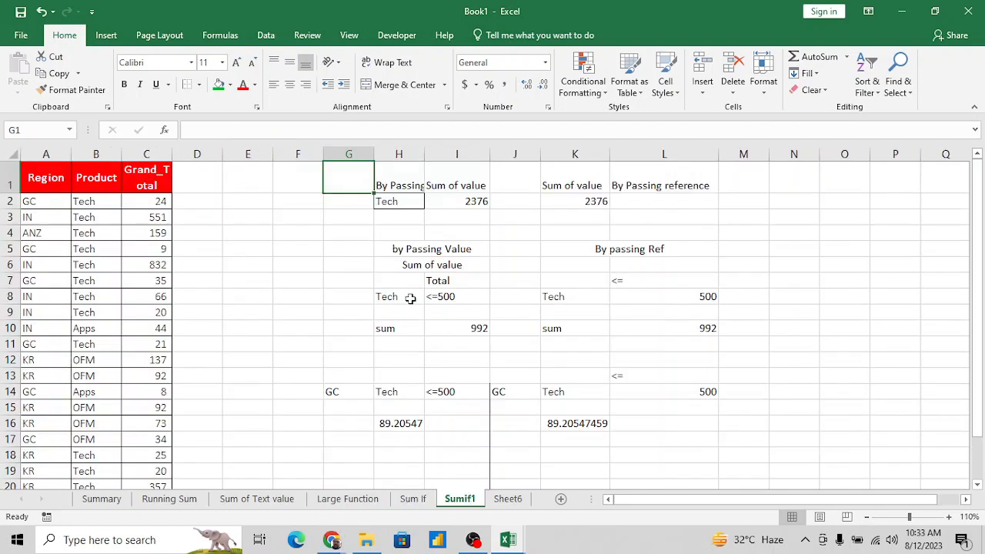
left_click(462, 200)
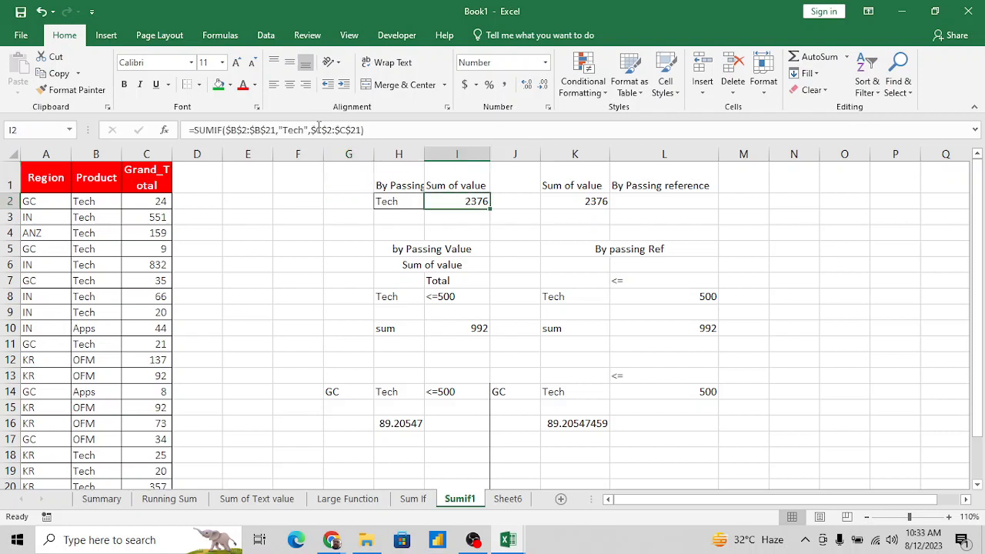
left_click(379, 130)
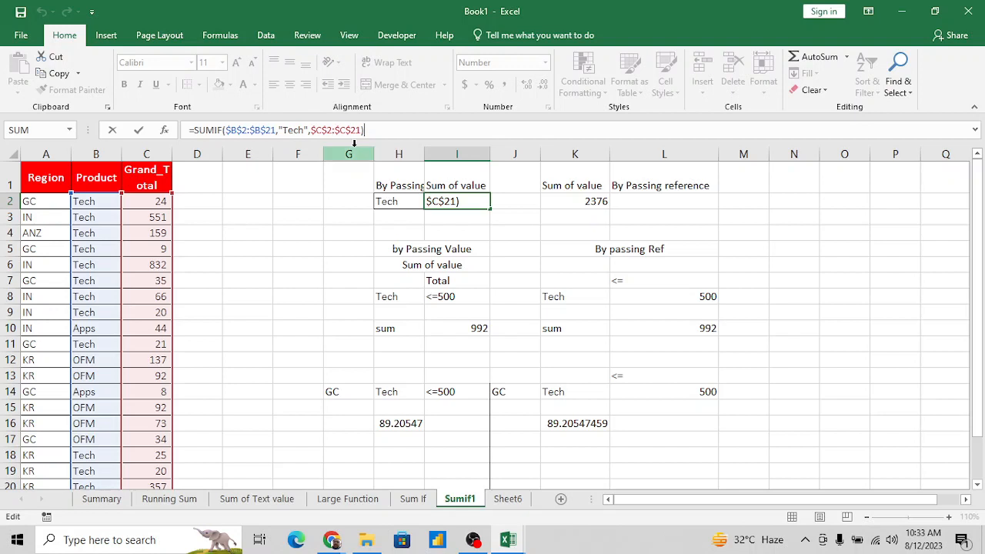
key("ctrl+Return")
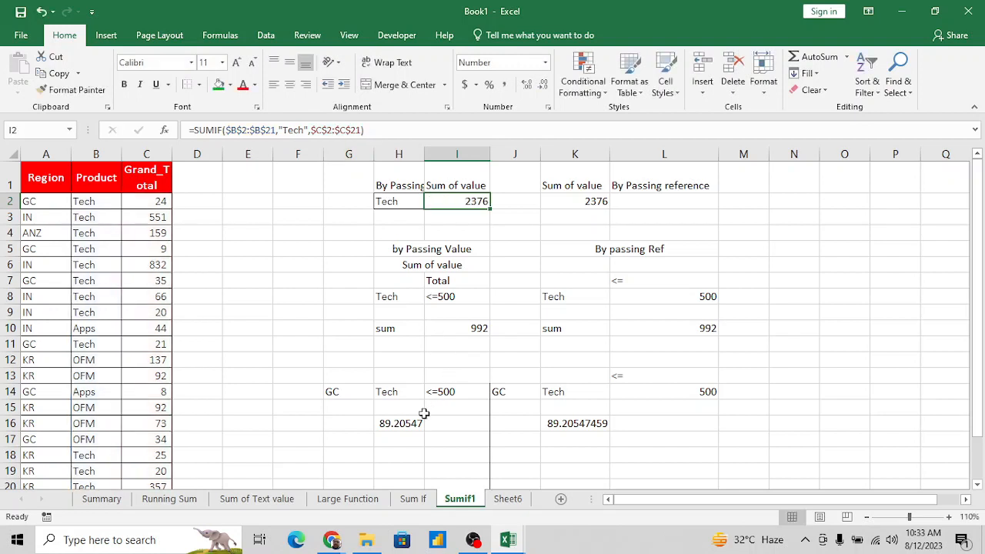
left_click(481, 329)
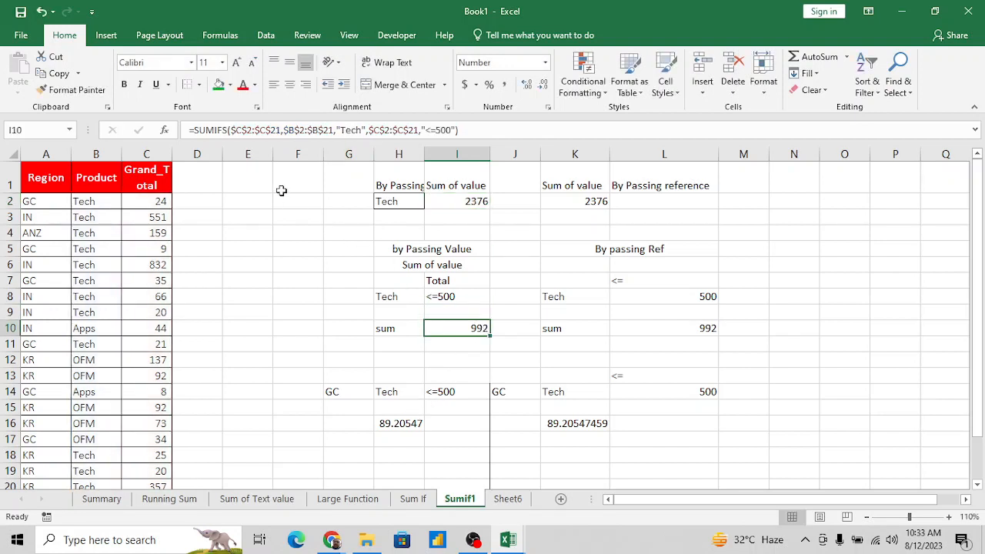
left_click(408, 423)
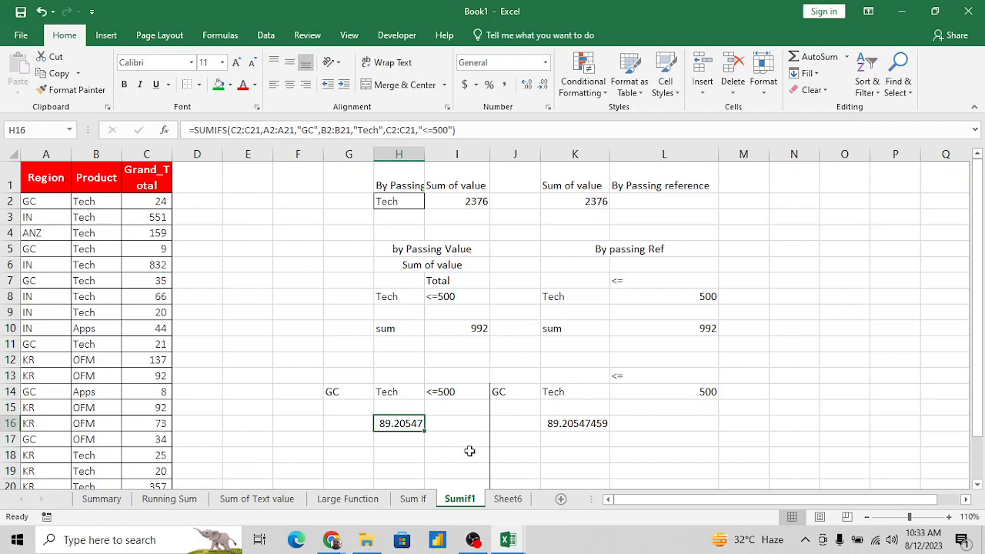
- Open Sheet6 and look through its Amount column from the first to the last row
left_click(505, 499)
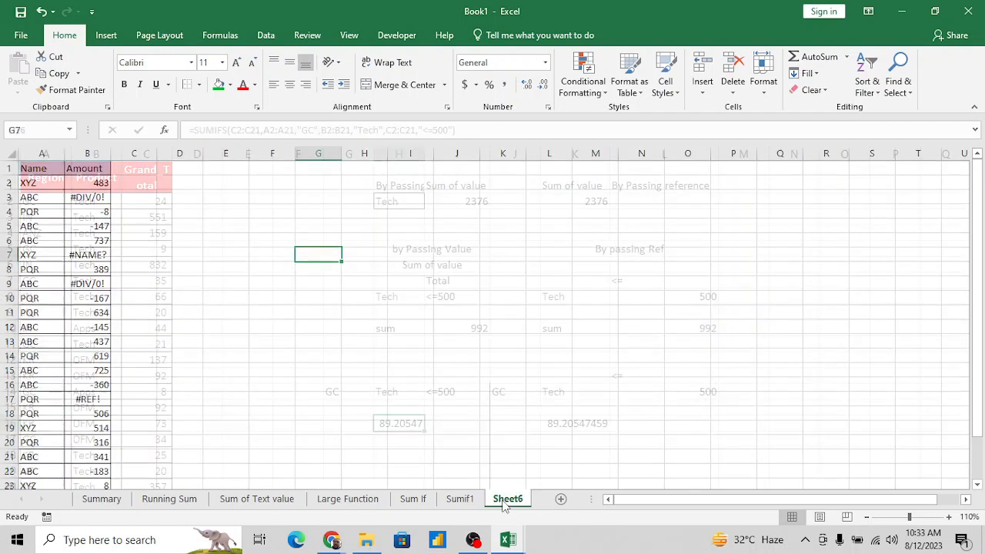
left_click(88, 239)
key("ctrl+Down")
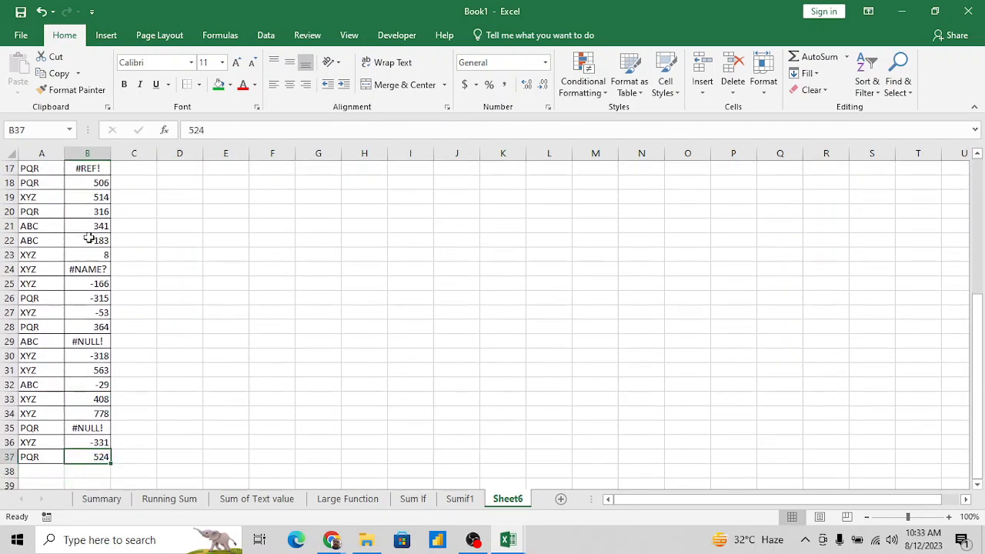
key("Up")
key("Up")
key("Up")
key("ctrl+Up")
key("Down")
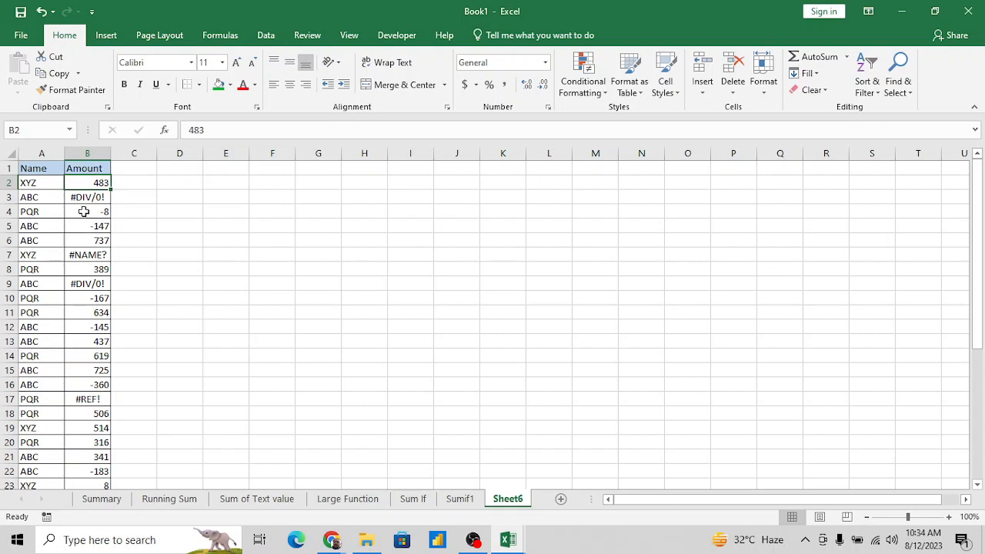
key("ctrl+Down")
key("Up")
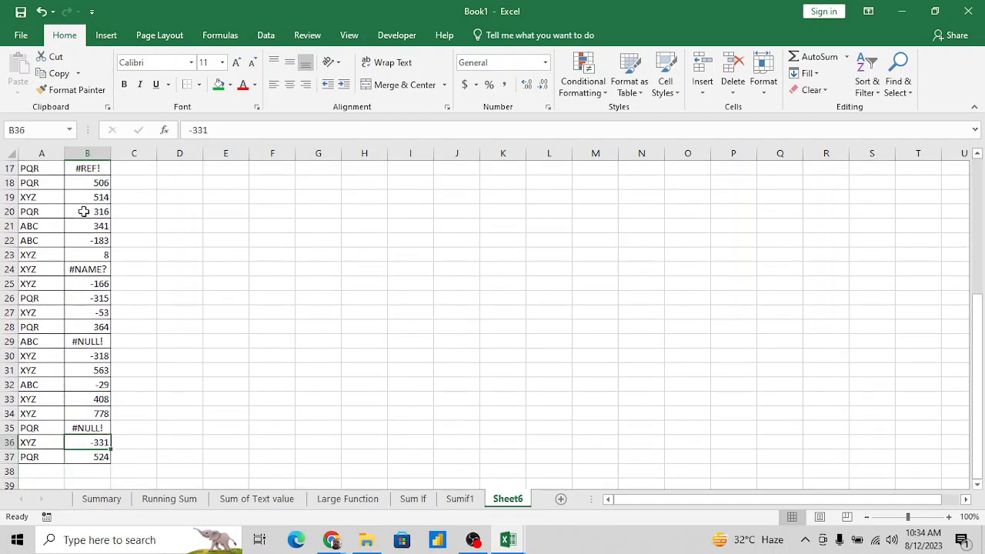
key("Down")
key("Down")
key("Up")
key("Up")
key("ctrl+Up")
key("Down")
key("Down")
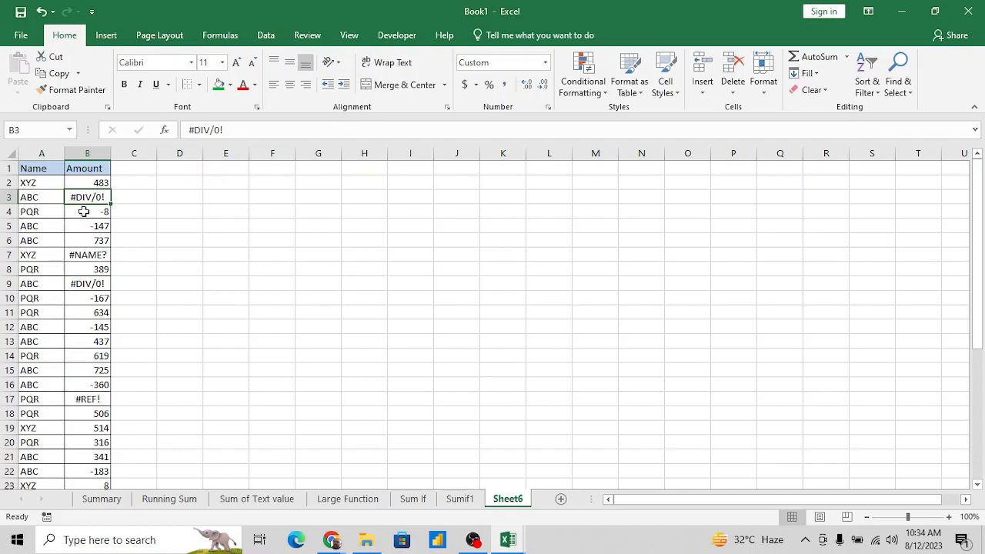
- Highlight the Name column through row 37, followed by the Amount values in B2:B37, to view the data extent
key("Left")
key("Up")
key("Up")
key("ctrl+shift+Down")
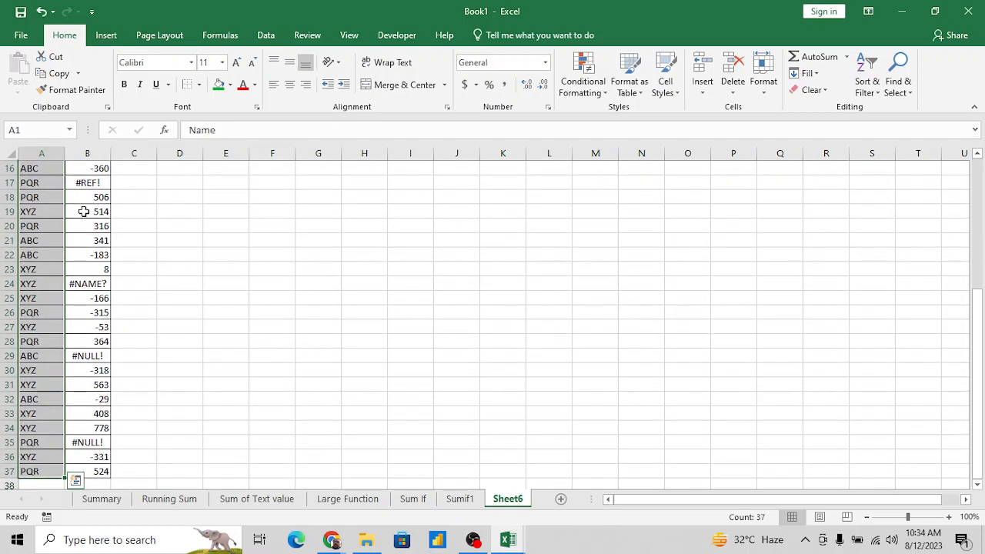
key("Down")
key("Right")
key("ctrl+shift+Down")
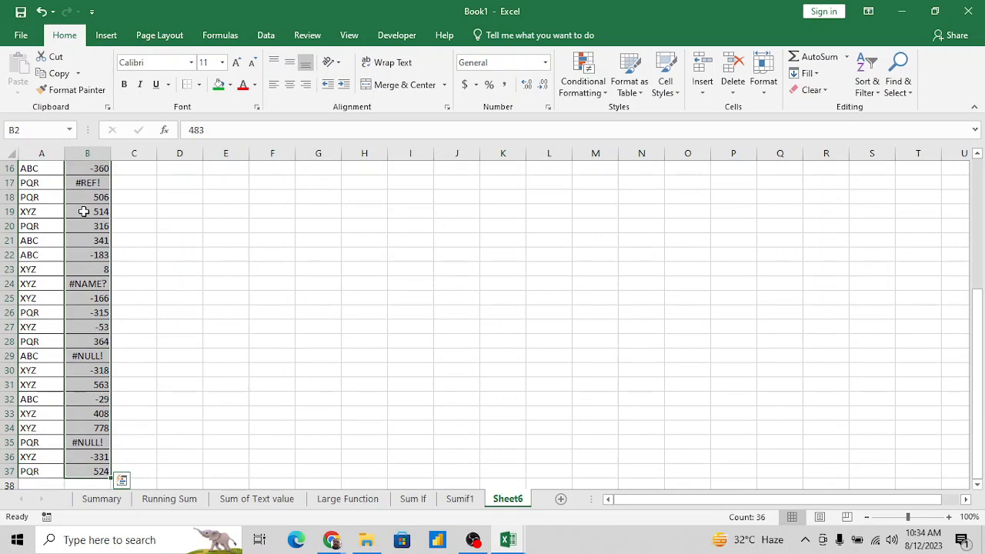
- Examine the error cells scattered through the Amount column on Sheet6
key("Down")
key("ctrl+Down")
key("Down")
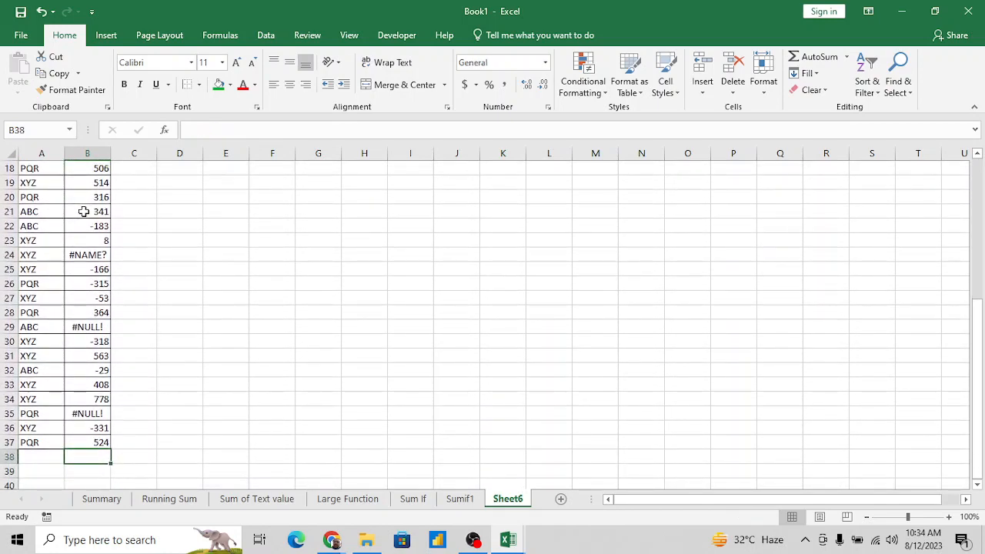
key("Up")
key("Up")
key("Up")
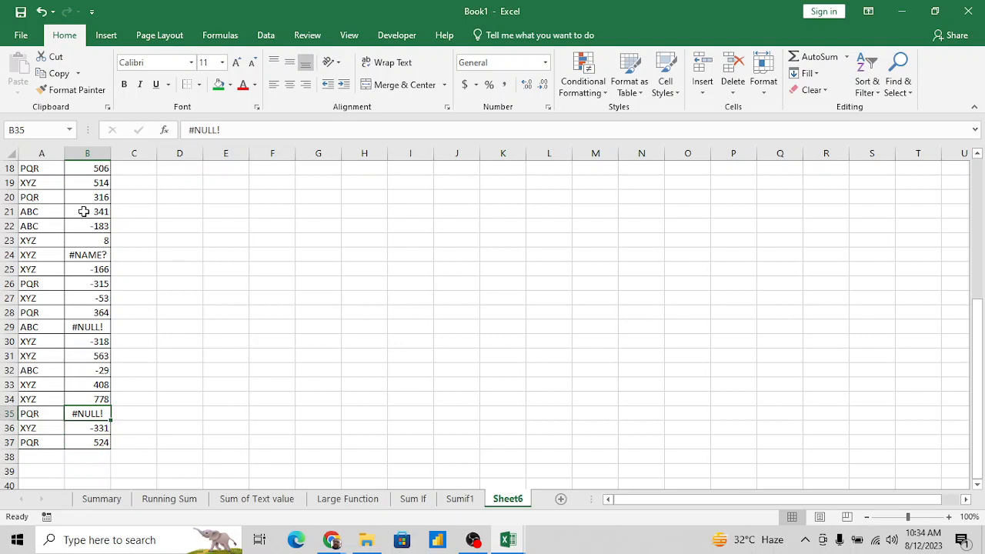
left_click(81, 327)
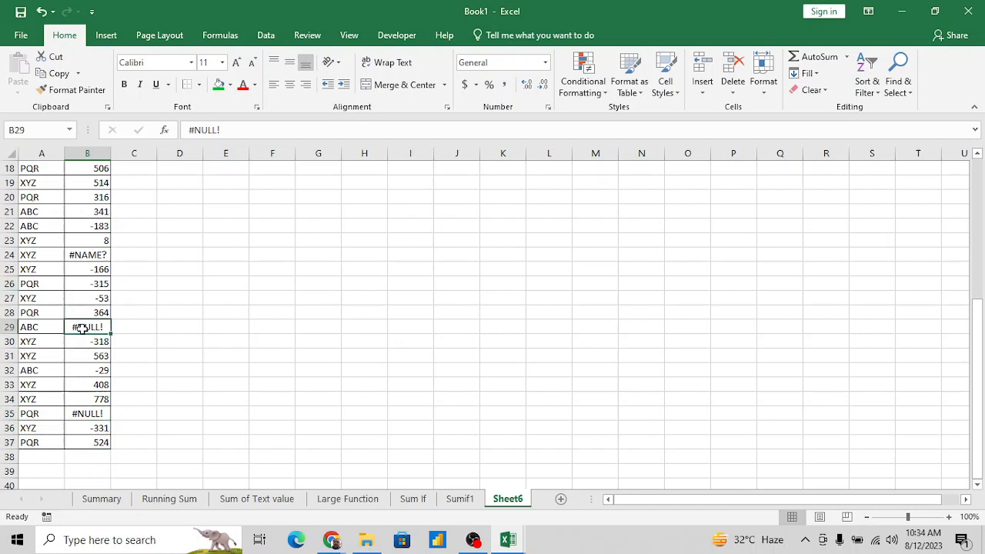
left_click(99, 254)
key("ctrl+Up")
key("Down")
key("Down")
key("Down")
key("Down")
key("Down")
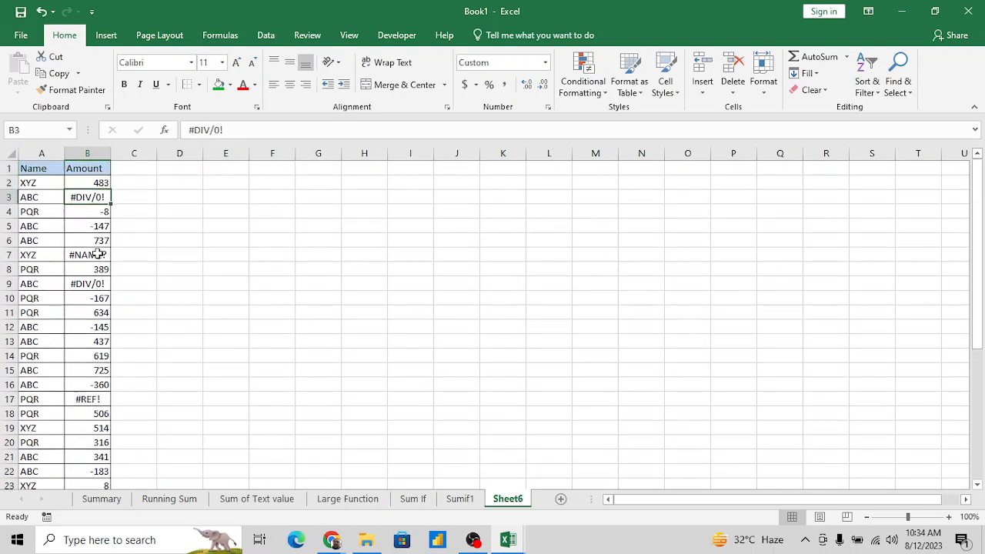
key("Down")
key("Down")
key("Down")
key("Down")
key("Down")
key("Down")
key("Down")
key("Down")
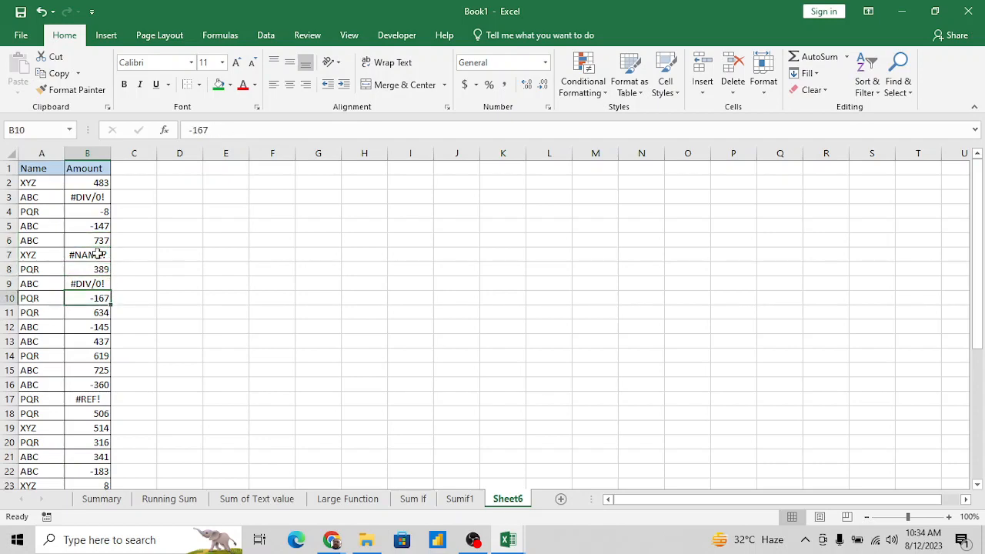
- Try to total the Amount column in B38 with =SUM(B2:B37) and clear the cell
key("ctrl+Down")
key("Down")
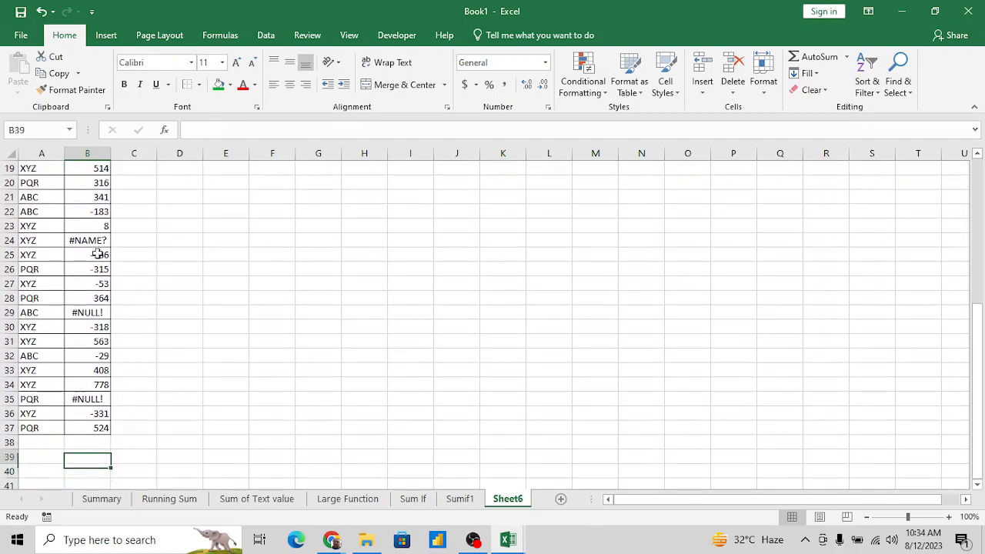
type("=sum")
key("Tab")
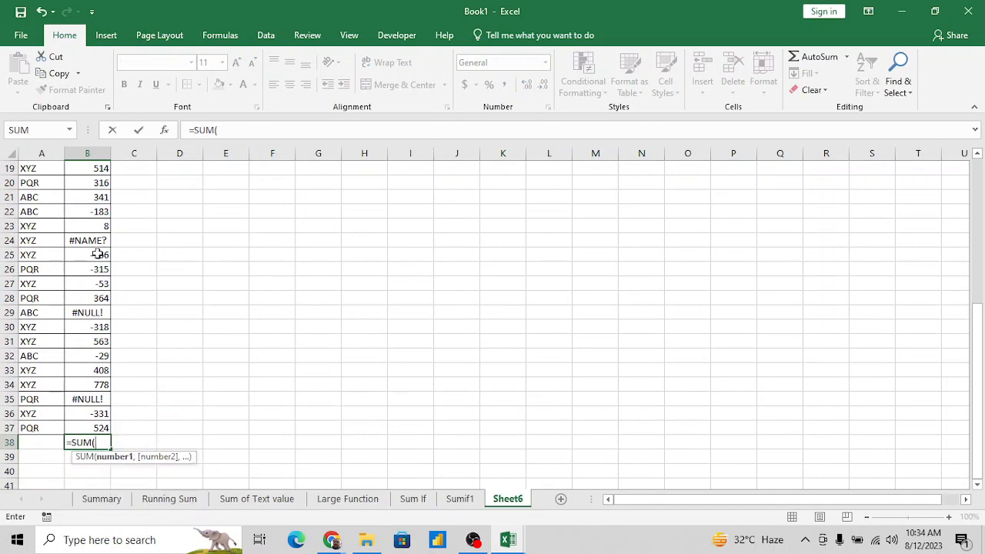
key("Up")
key("ctrl+shift+Up")
key("shift+Down")
key("Return")
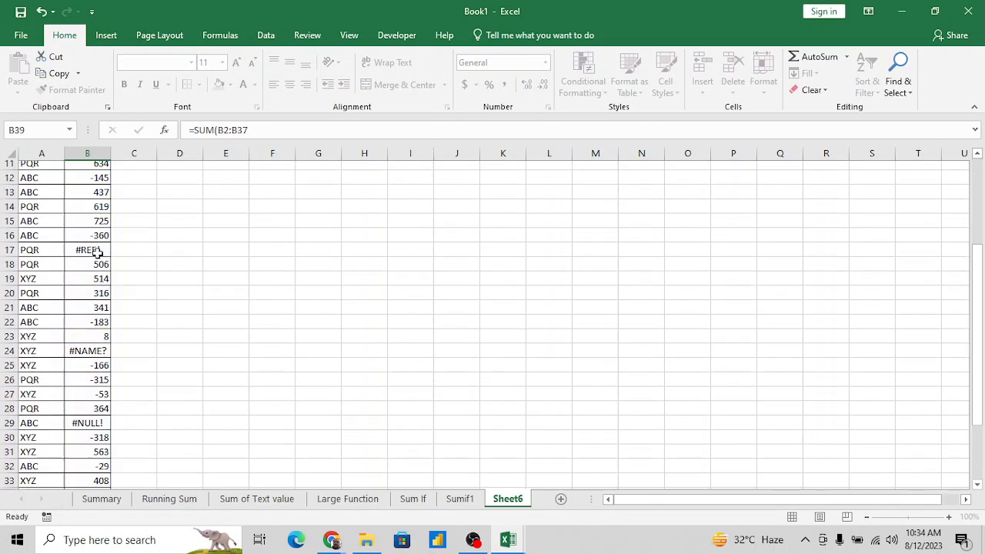
key("Up")
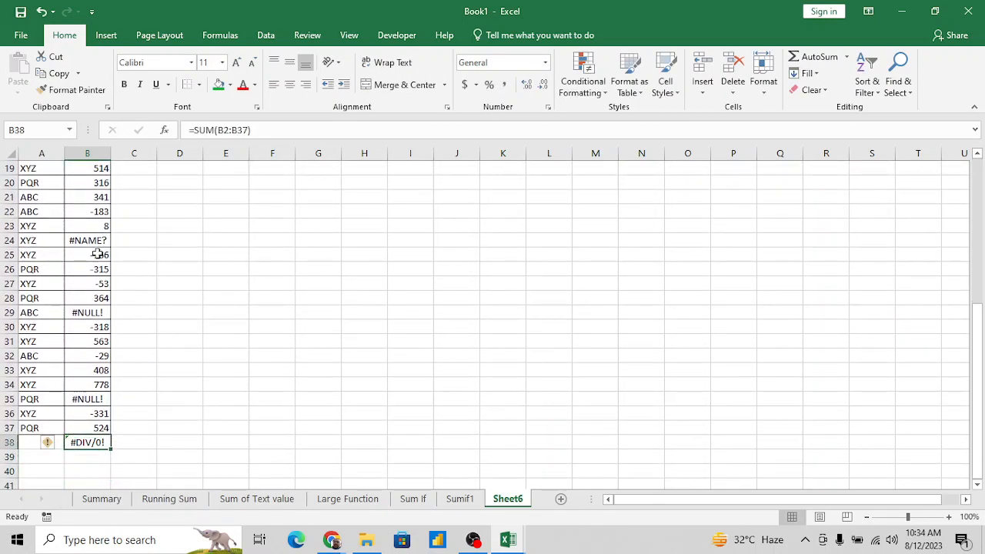
key("Delete")
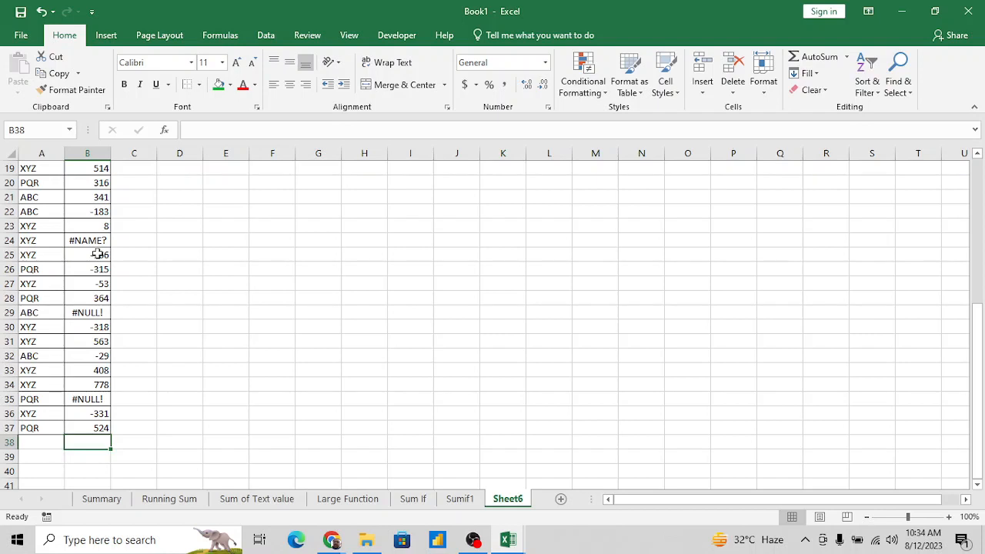
- Start a SUMIF formula in B38 with the Amount values B2:B37 as its range
double_click(105, 444)
type("=sum")
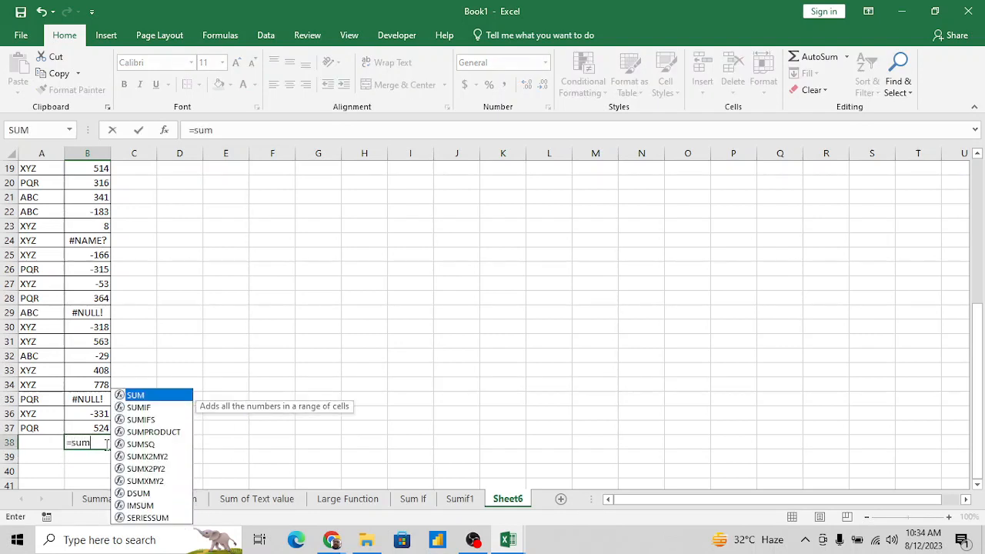
key("Down")
key("Tab")
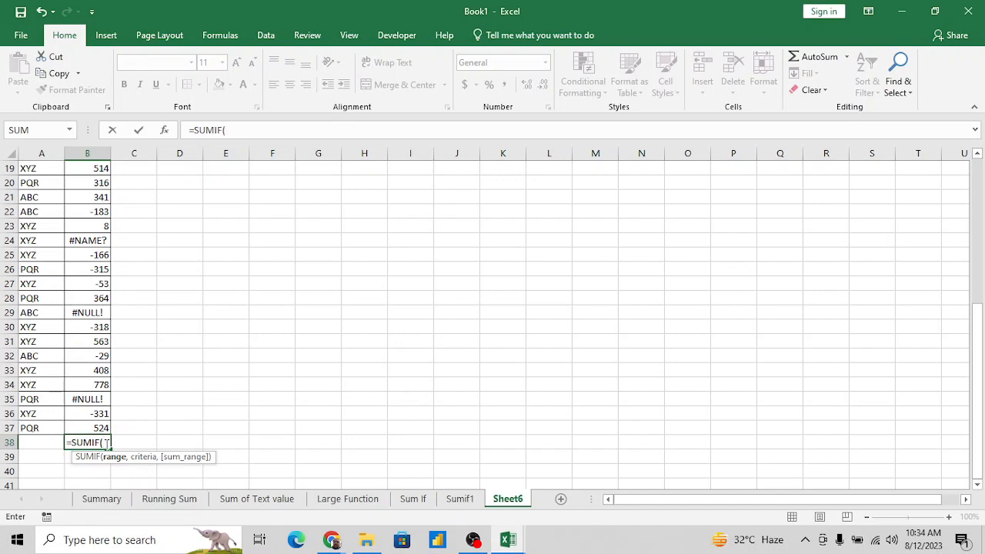
key("Up")
key("ctrl+Up")
key("Down")
key("ctrl+shift+Down")
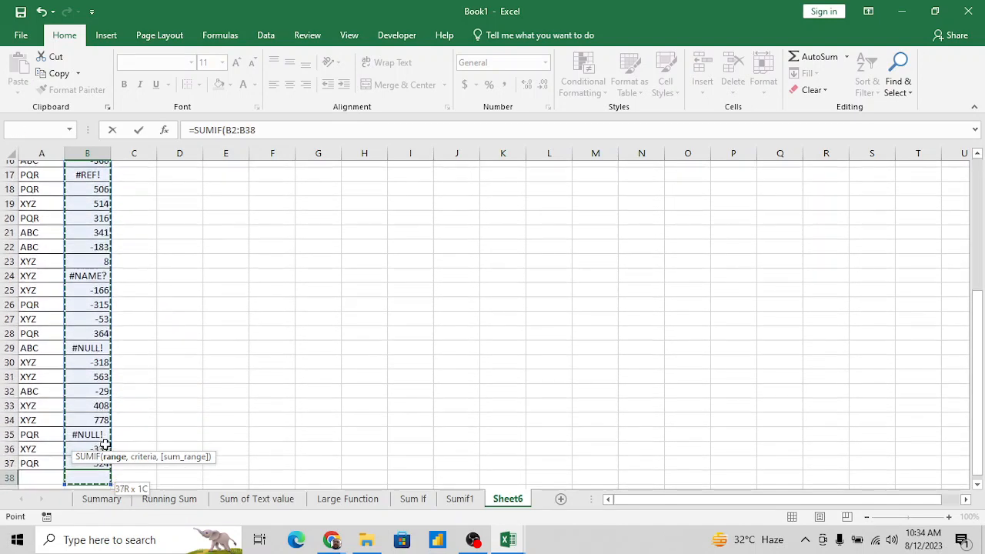
key("shift+Up")
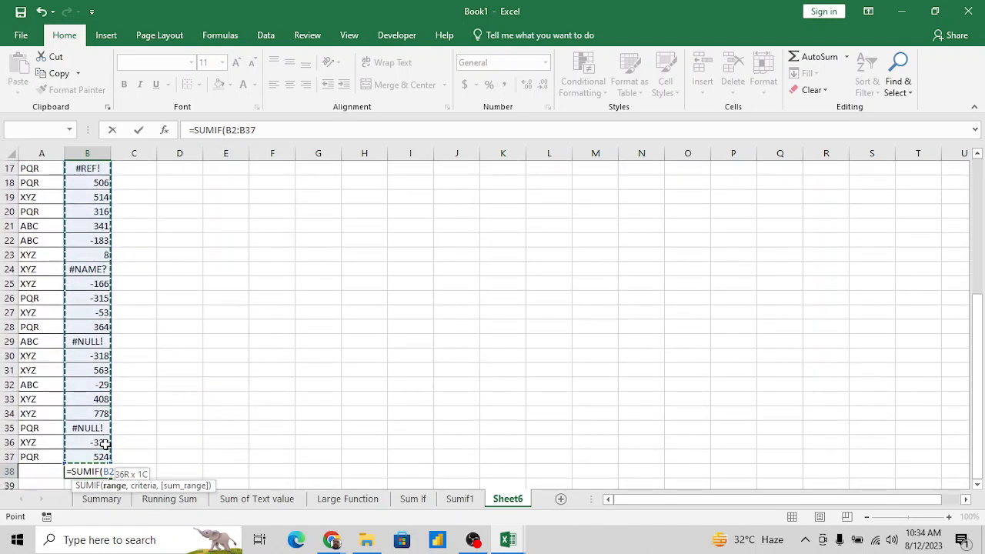
type(",")
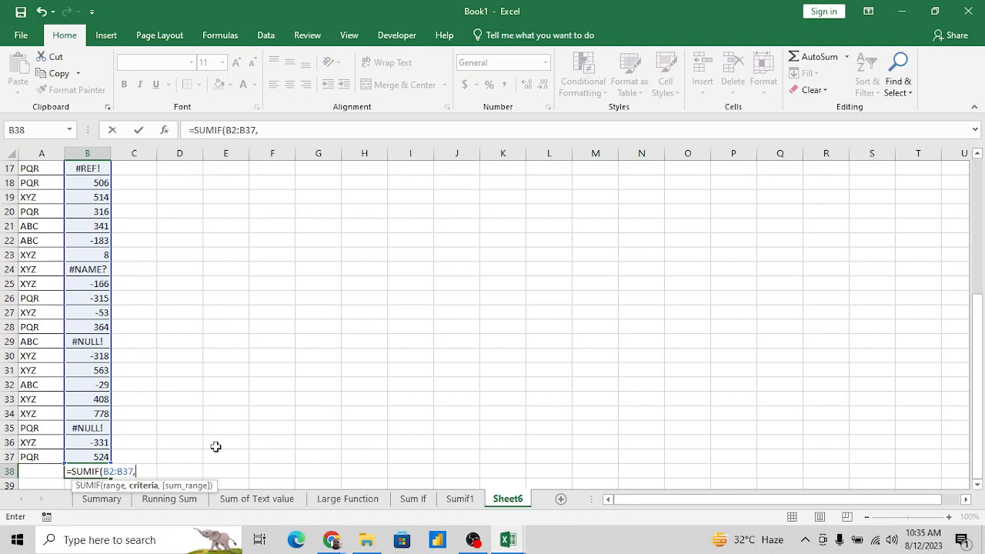
- Complete the SUMIF formula in B38 with the criteria ">-9e+307" and enter it
type("\"-9e+307\"")
left_click(145, 472)
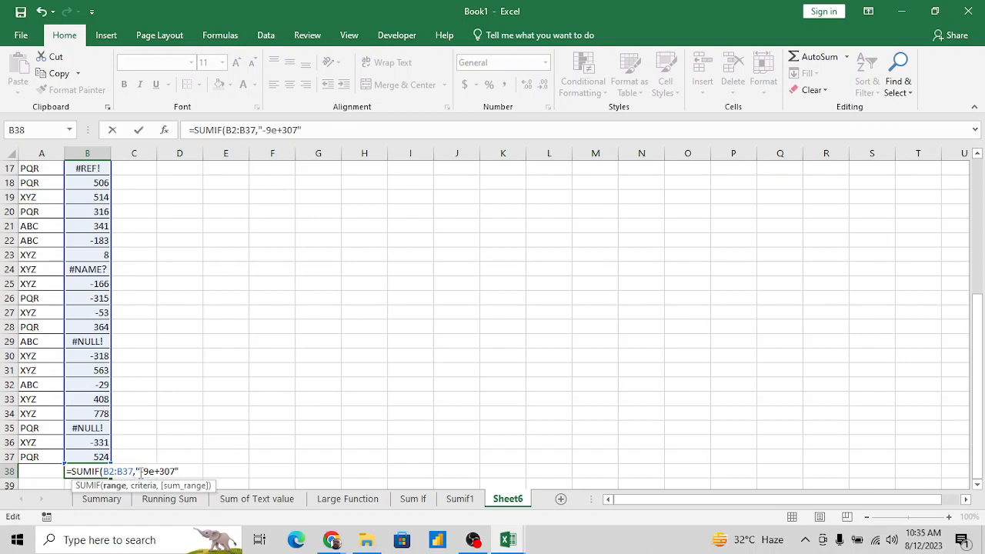
type(">")
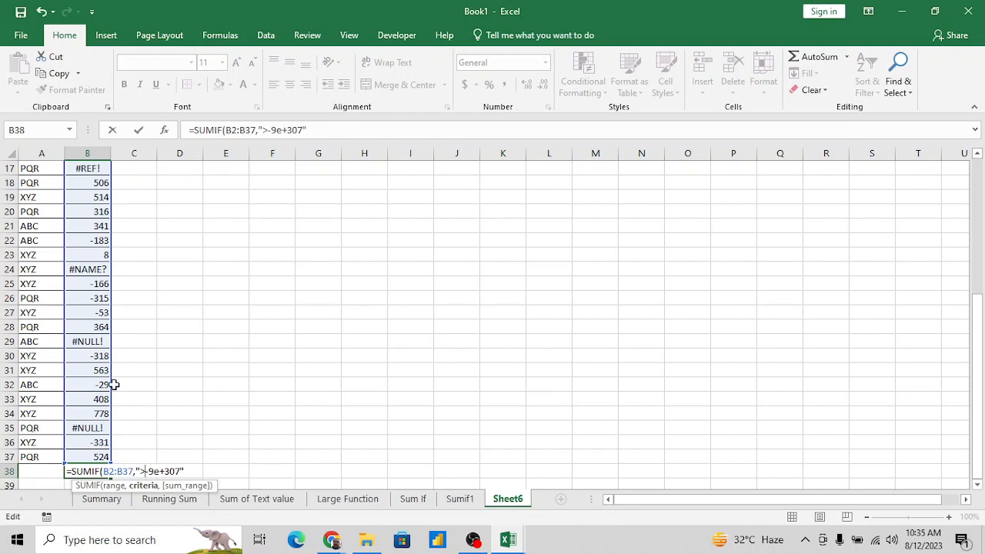
key("ctrl+Return")
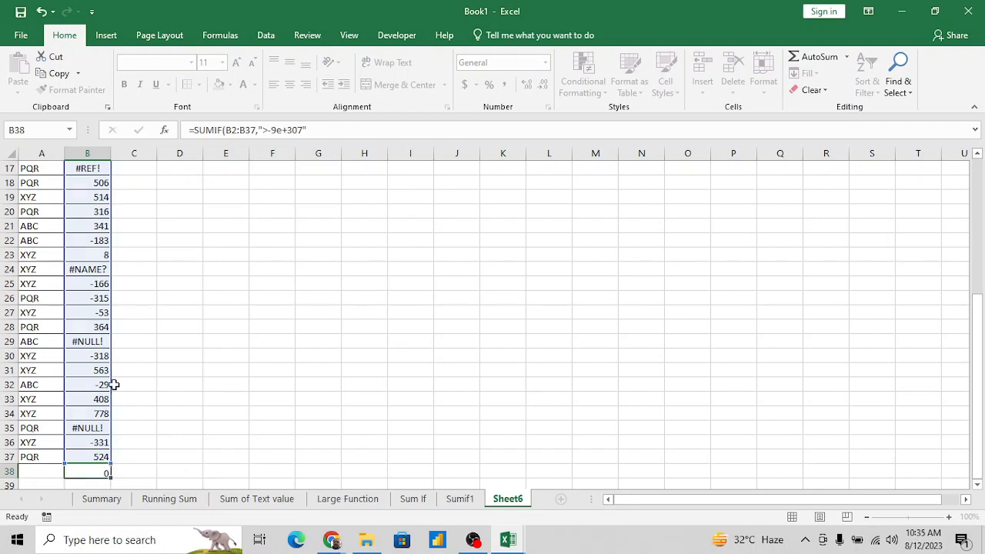
scroll(113, 384, "down", 1)
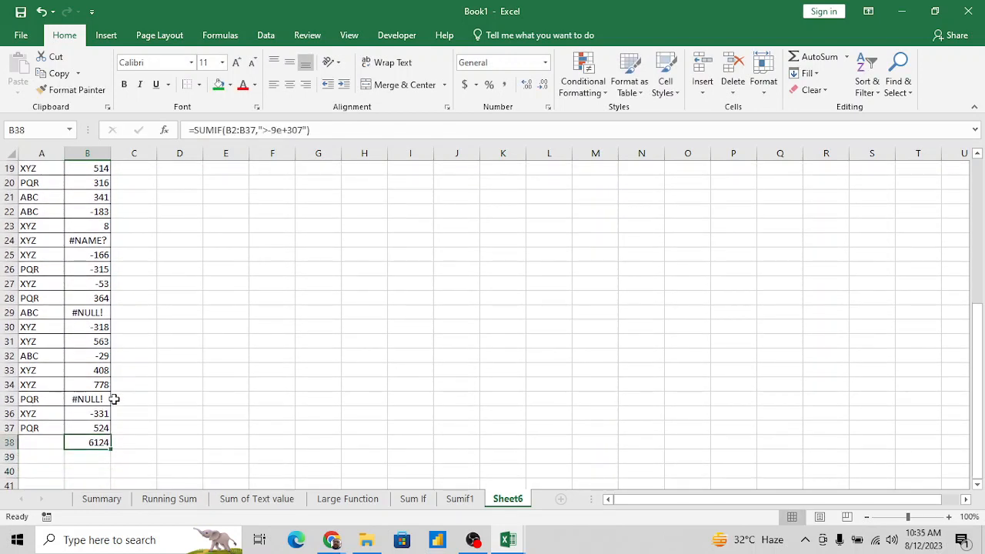
- Examine the SUMIF total in B38 against the last Amount values above it
key("Up")
key("Up")
key("Up")
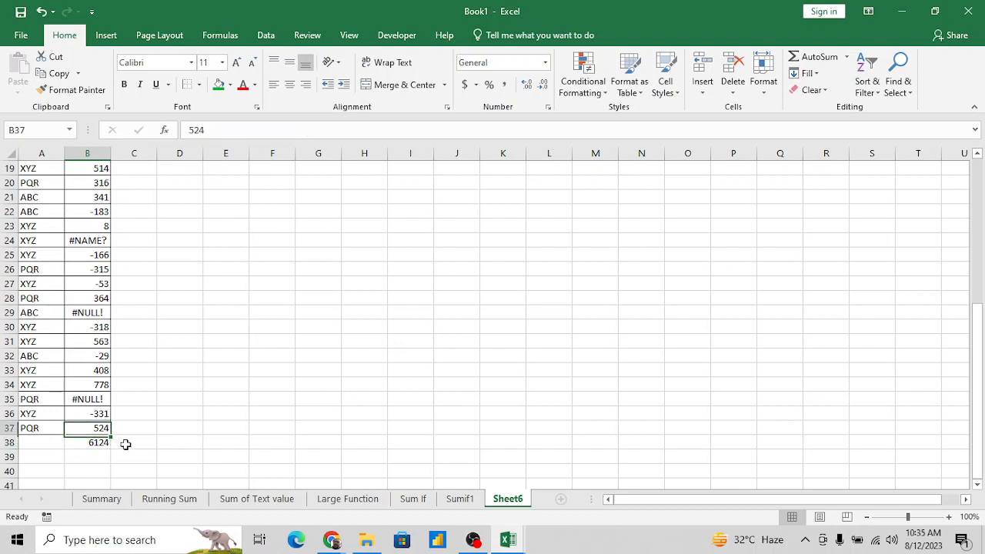
key("Down")
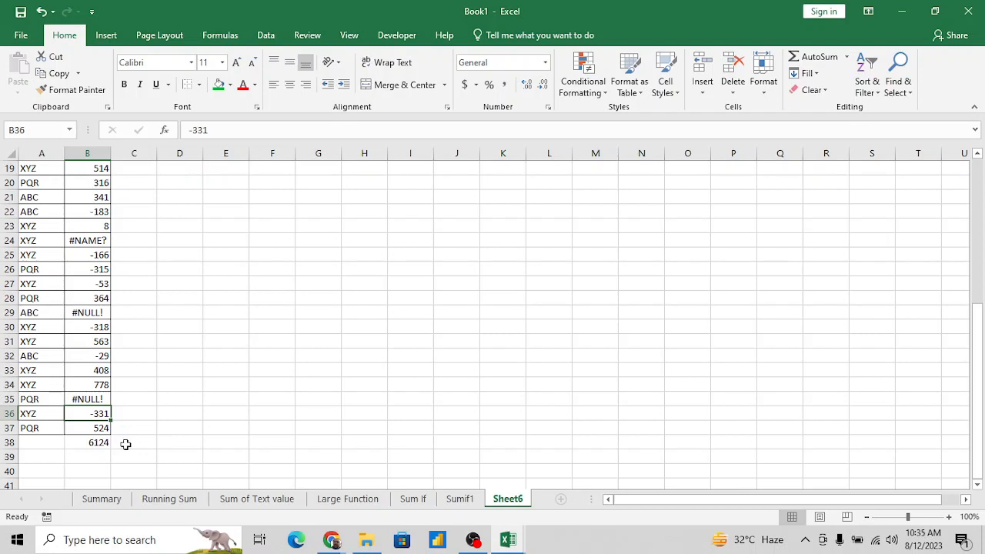
key("Down")
key("Down")
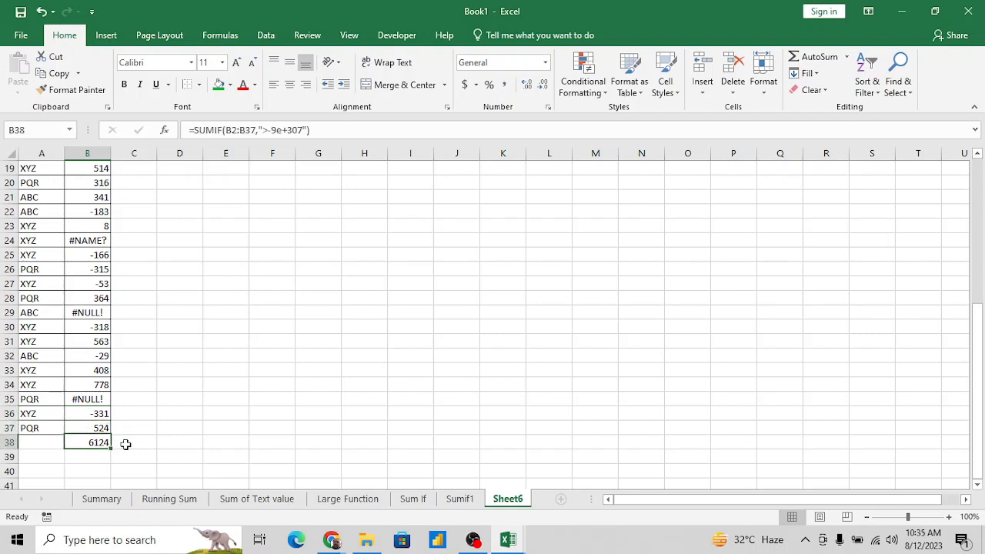
key("Up")
key("Up")
key("Down")
key("Down")
- Note the criterion >0 in G30 and label it Postive in H30
left_click(341, 331)
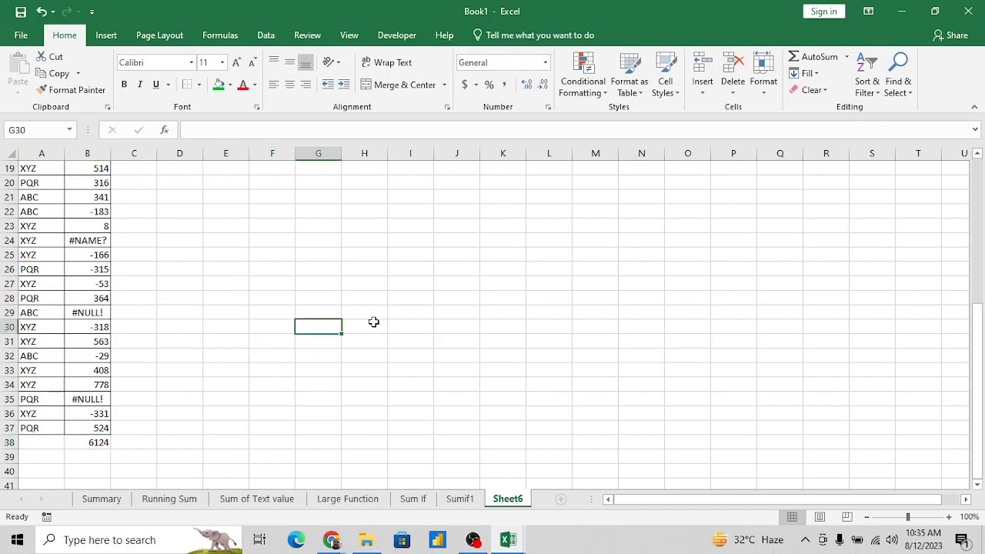
type("0")
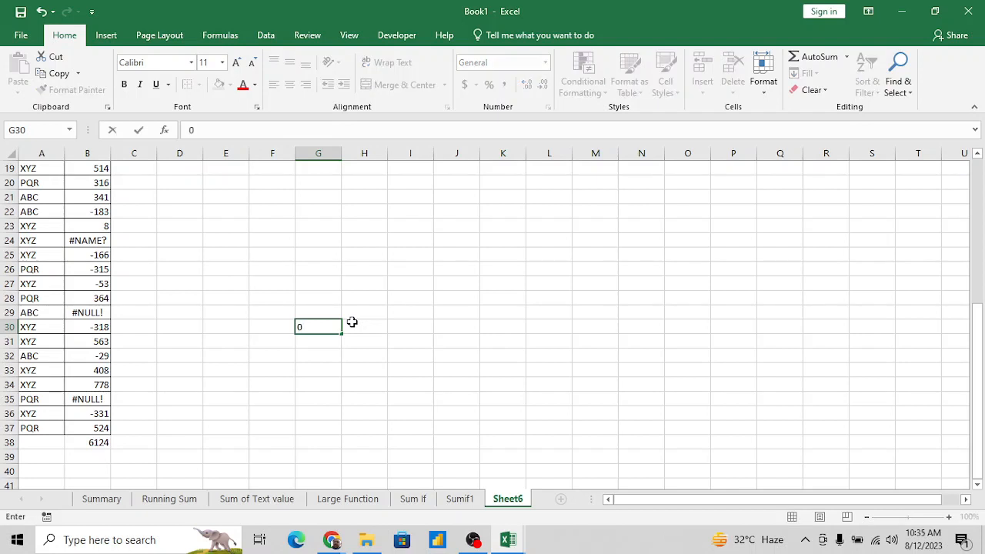
key("ctrl+Return")
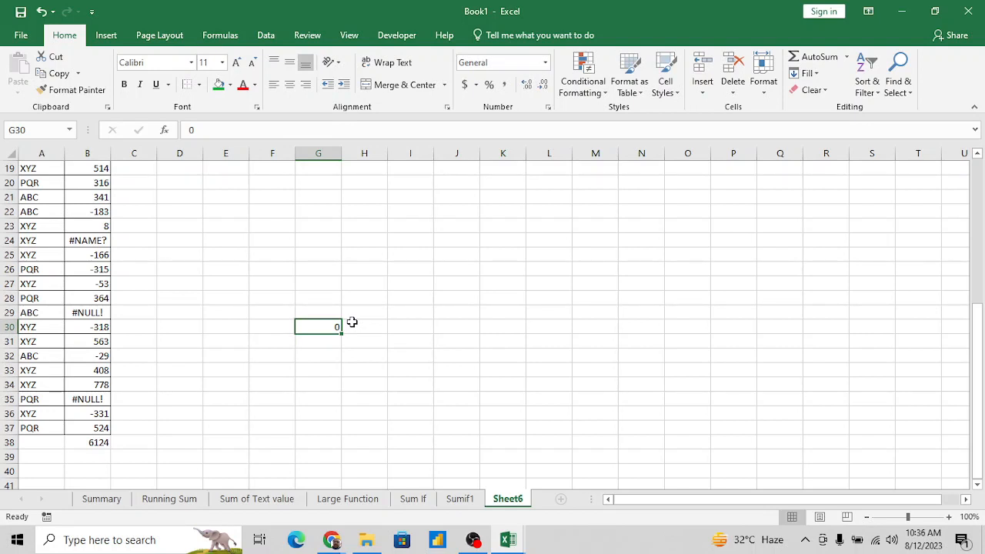
type(">=")
key("BackSpace")
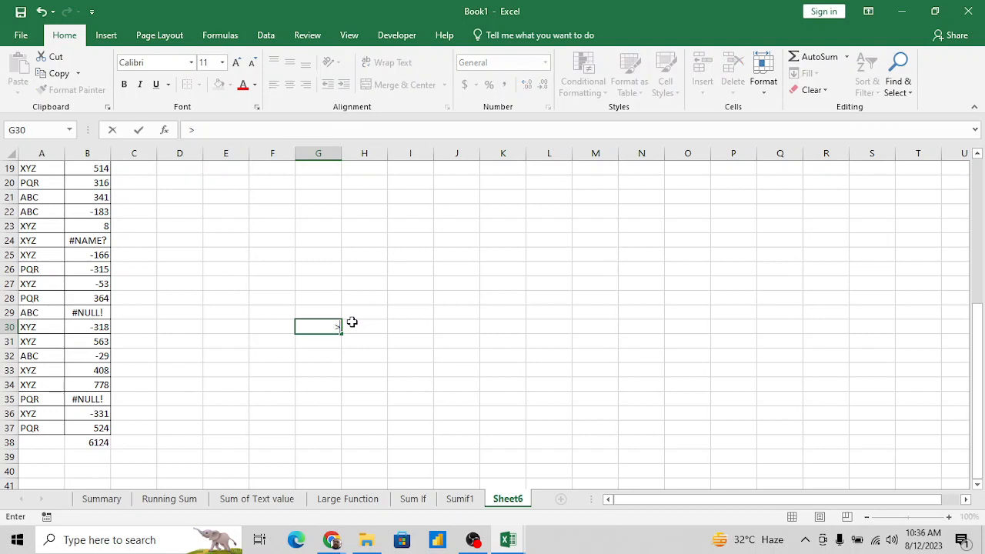
type("0")
key("Tab")
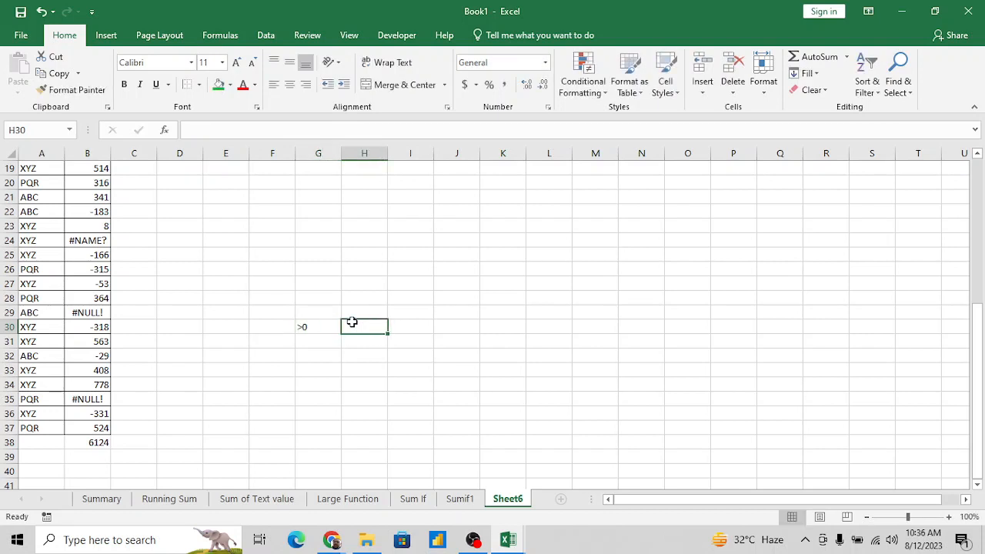
type("Postive")
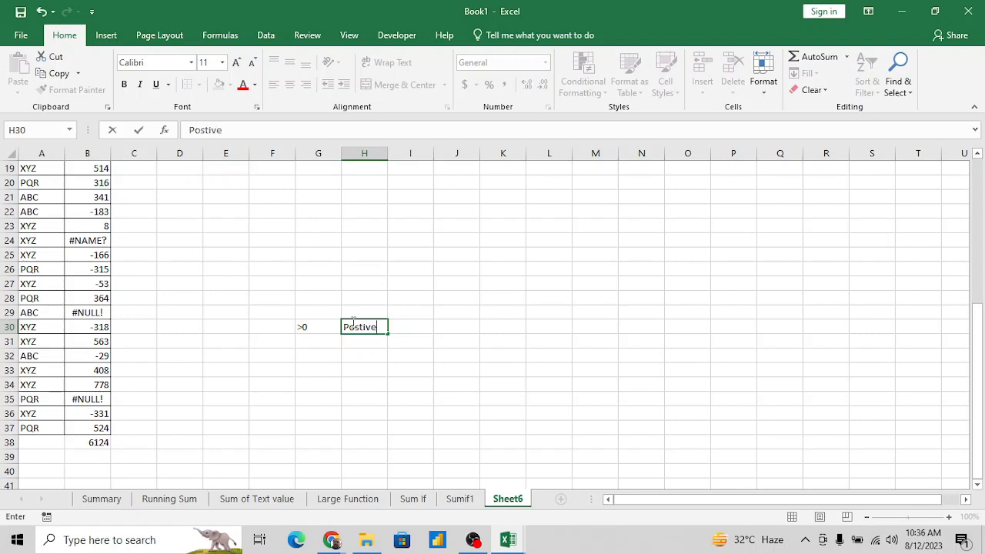
key("Return")
- Note the criterion <0 in G31 and label it Negative in H31
type("<")
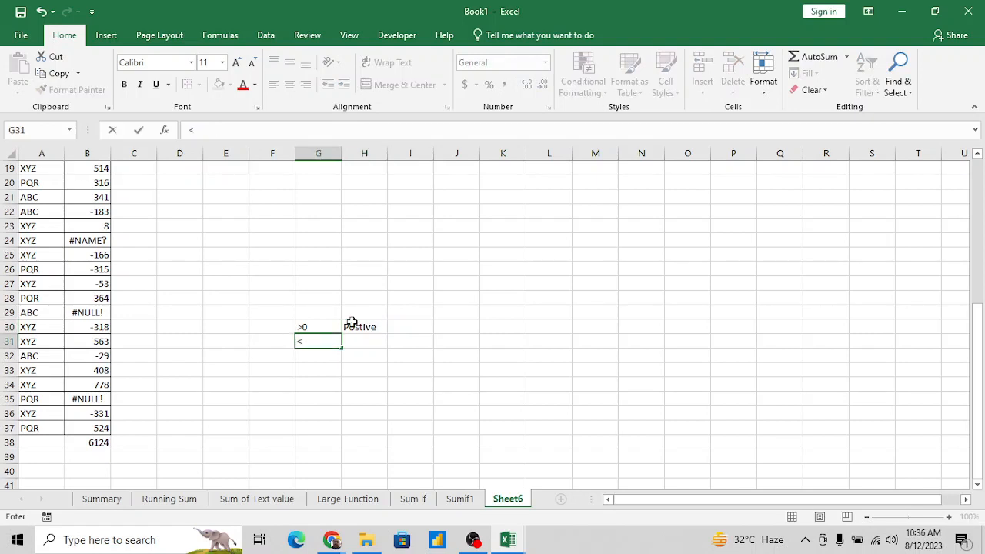
type("0")
key("Tab")
type("N e")
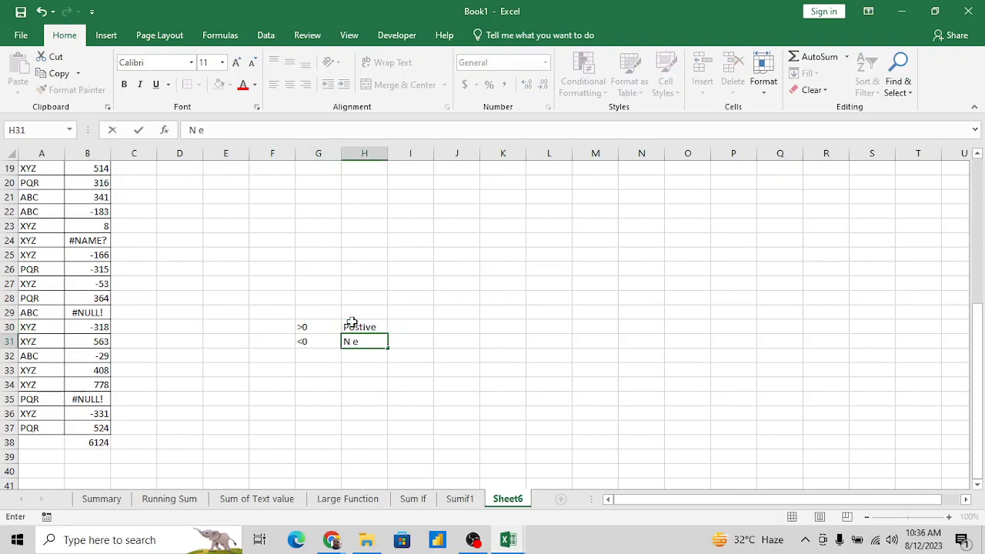
type("g")
key("BackSpace")
key("BackSpace")
key("BackSpace")
type("egative")
key("Return")
key("Up")
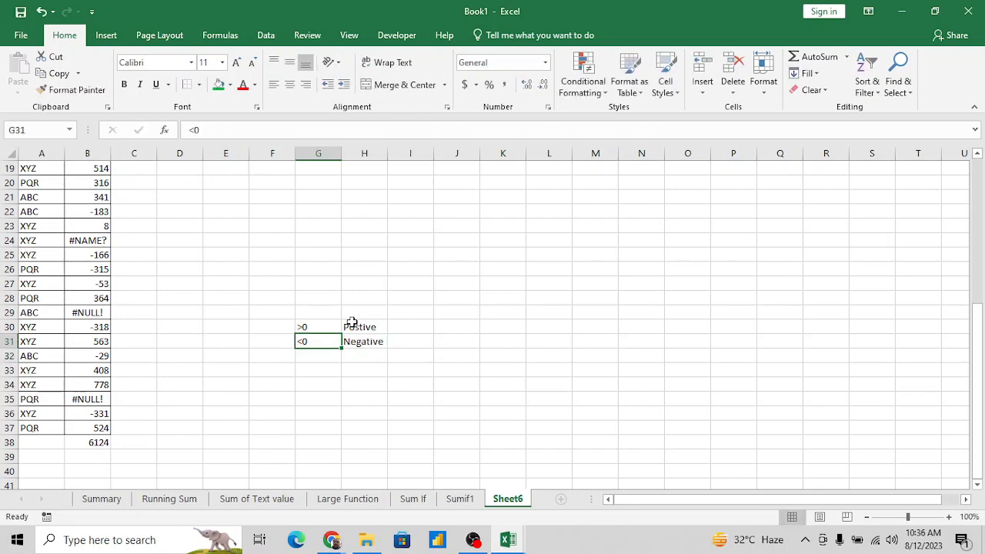
- Review the formula in B38 and enter its criteria number -9E+307 in G33
left_click(96, 441)
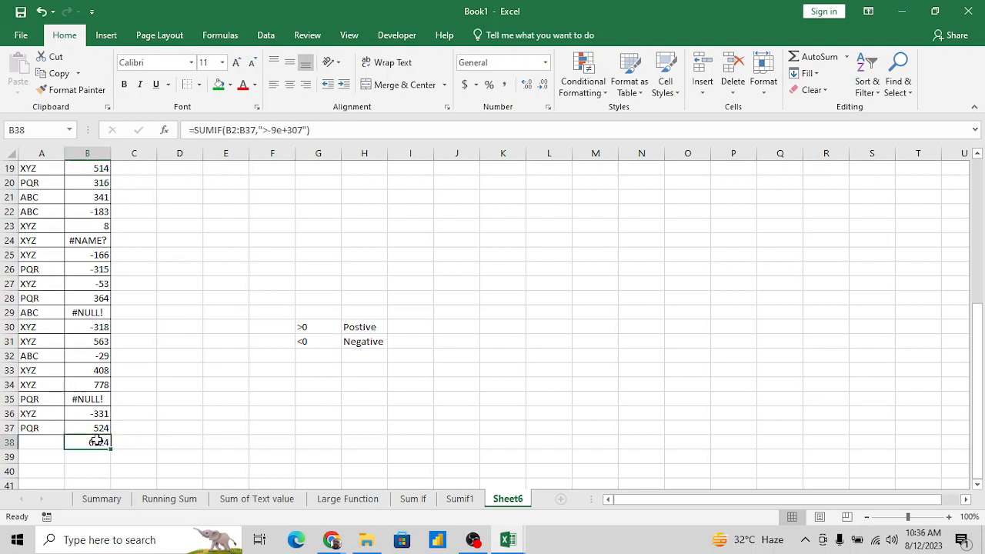
left_click(301, 371)
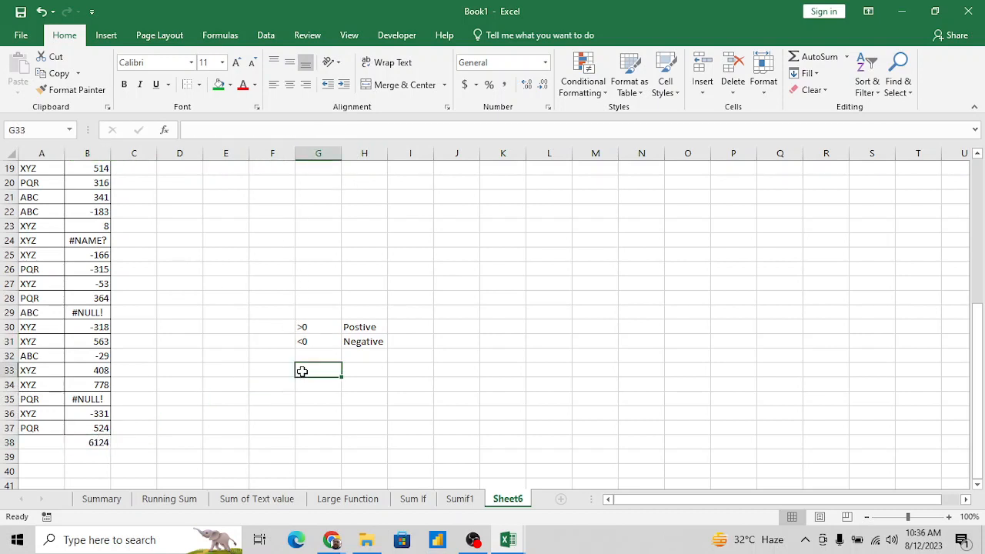
type("-9E")
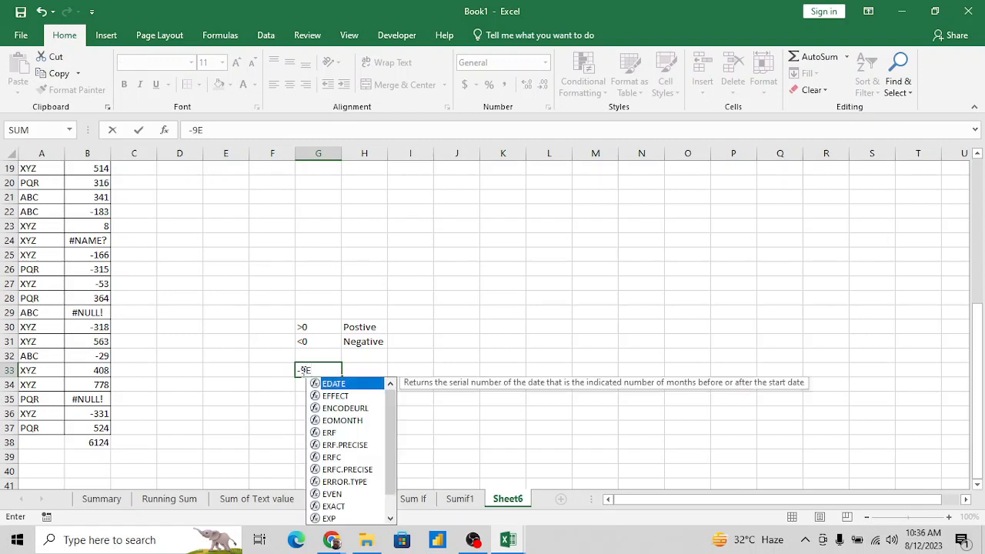
type("+307")
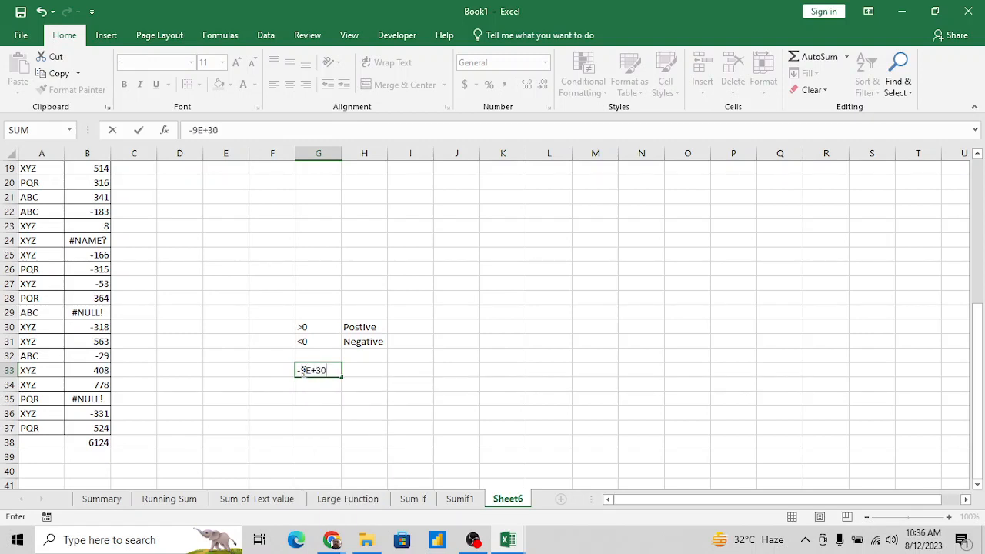
left_click(190, 130)
key("Return")
key("Up")
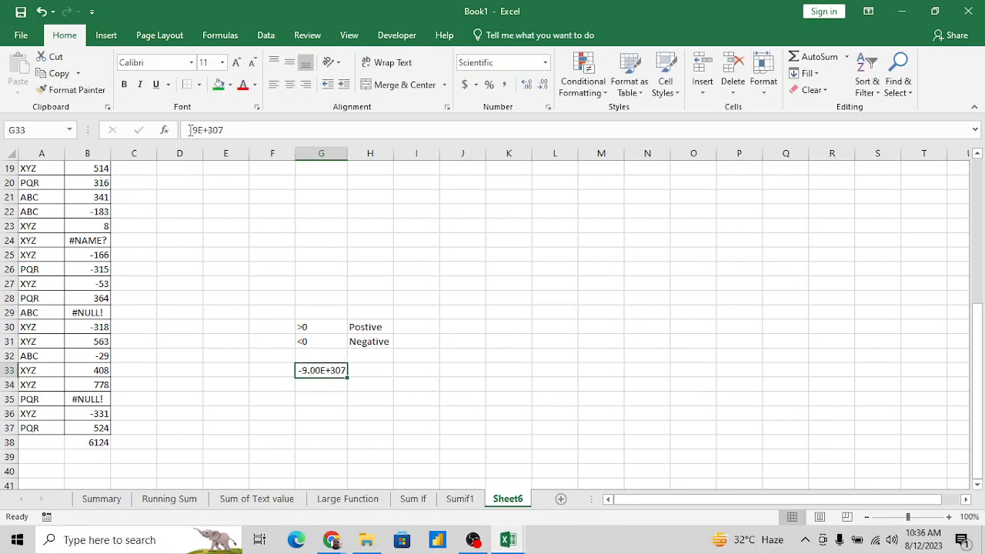
- Enclose the -9E+307 entry in G33 in double quotation marks
double_click(314, 370)
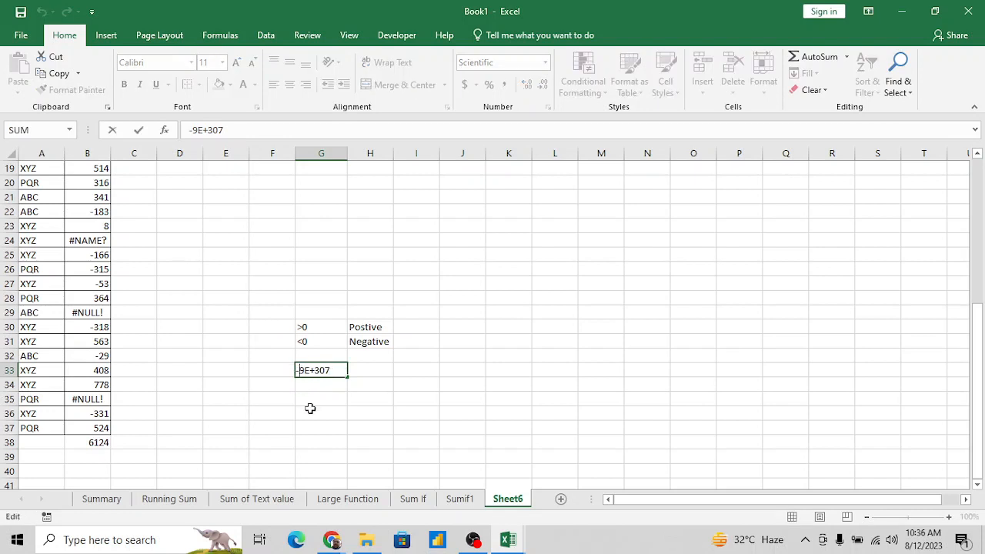
type("'")
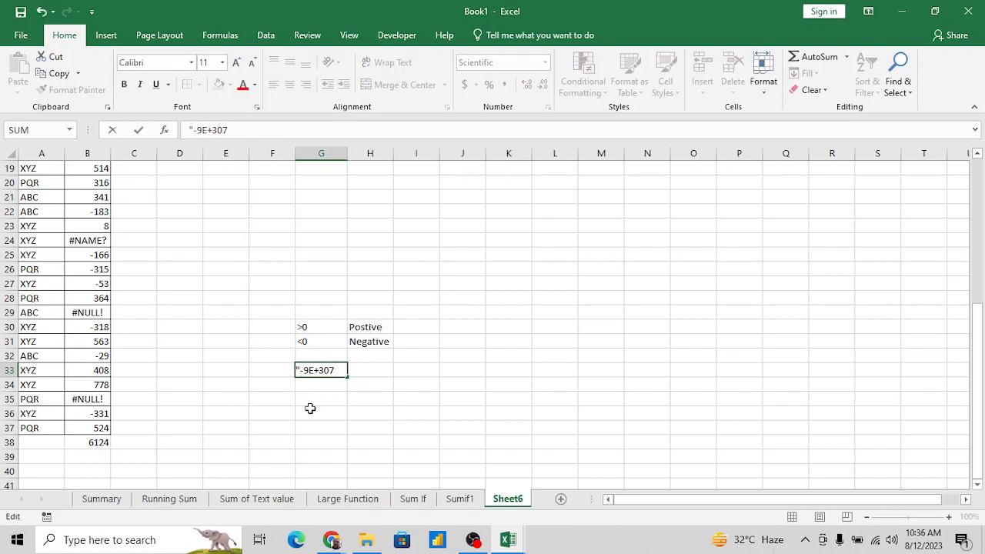
type("\"")
key("Return")
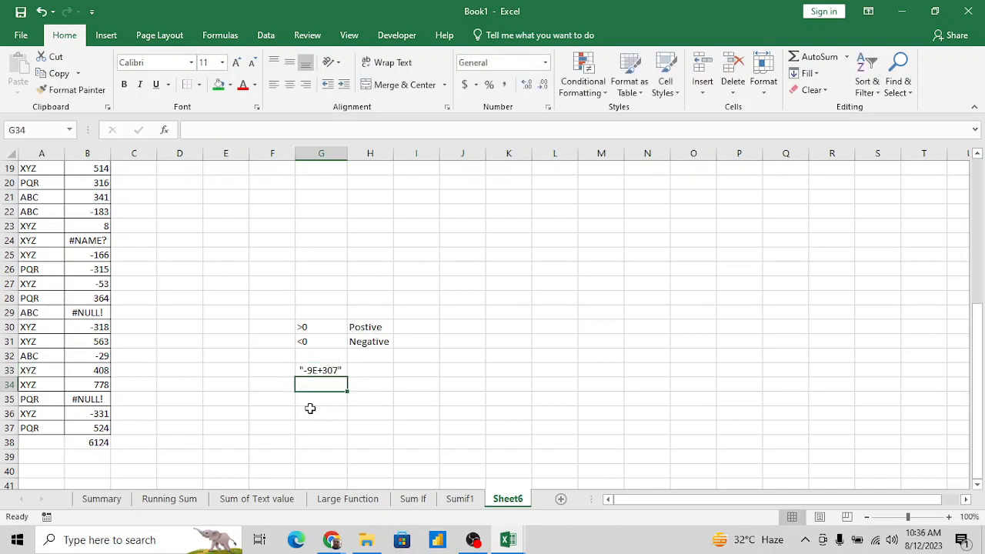
key("Return")
key("Up")
key("Up")
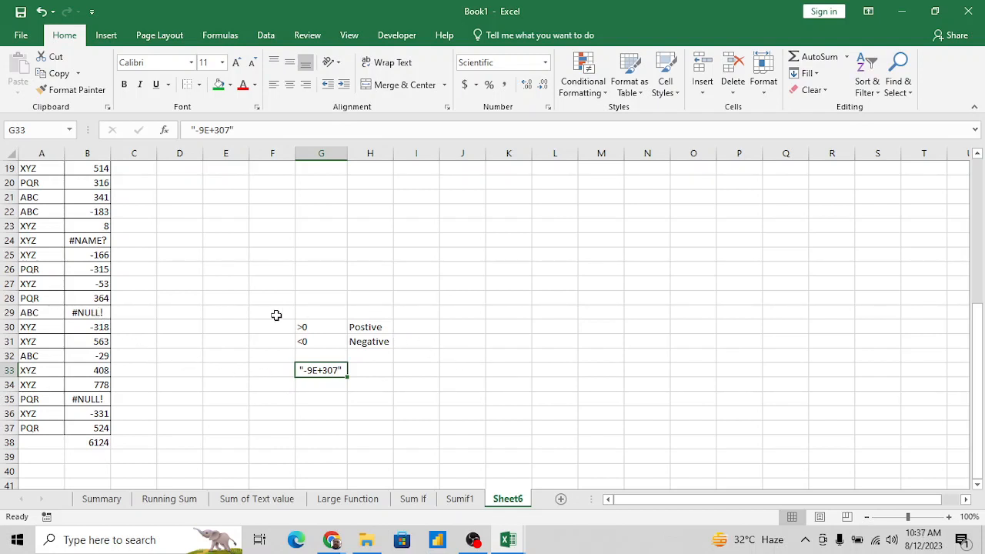
- Fill the SUMIF total cell B38 with green
left_click(103, 442)
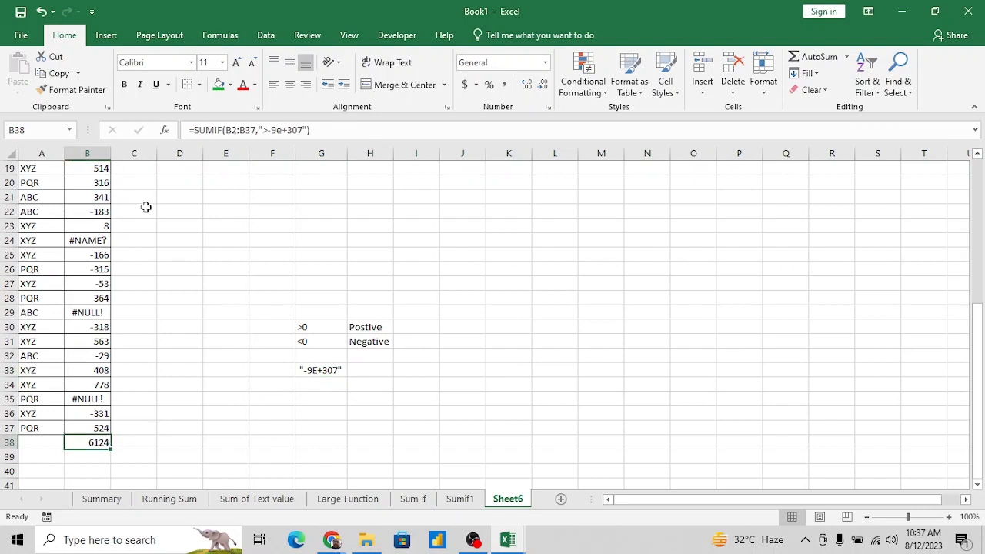
left_click(219, 85)
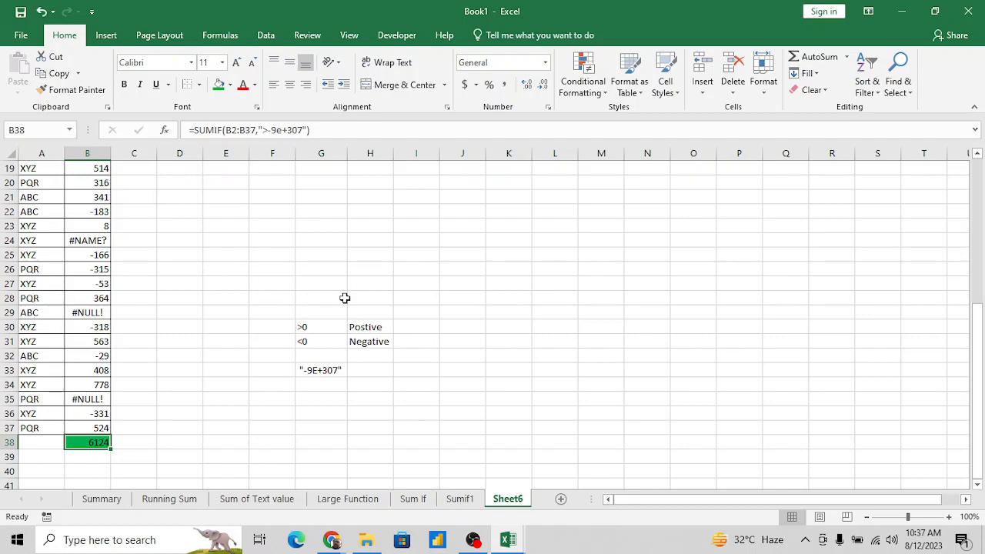
- Add the heading "data" in G2 at the top of Sheet6
left_click(321, 324)
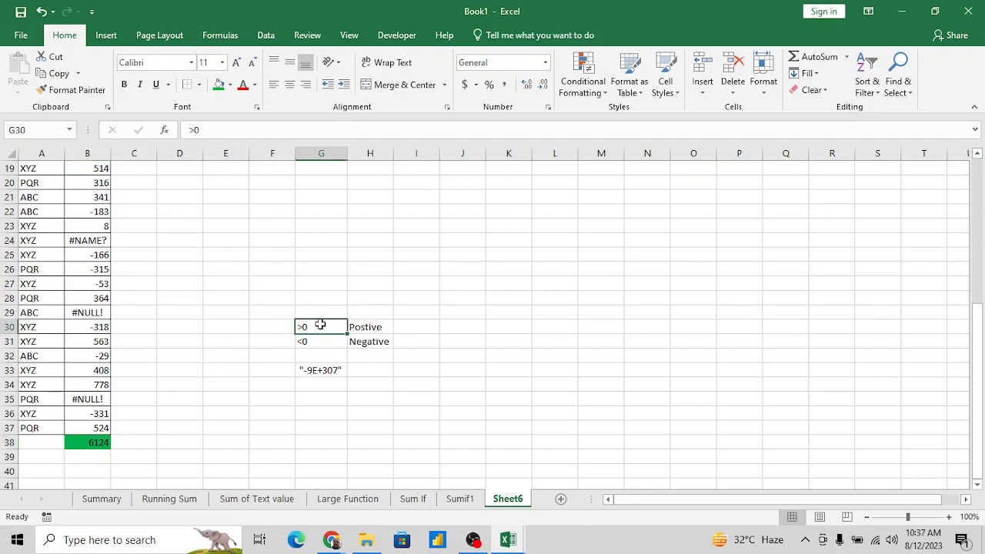
key("ctrl+Up")
key("Down")
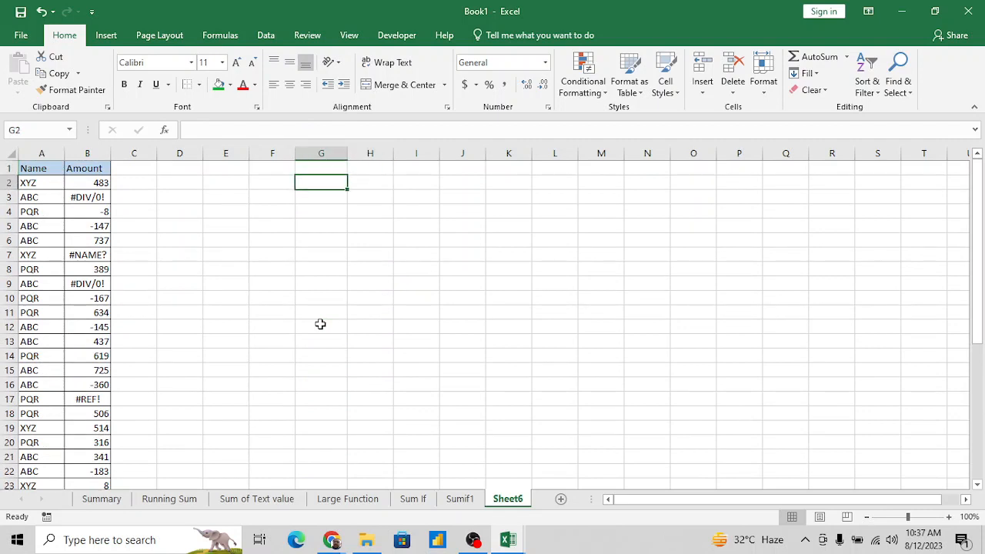
type("data")
key("Return")
- Enter =RANDBETWEEN(-20,50) in G3 below the data heading
type("=ran")
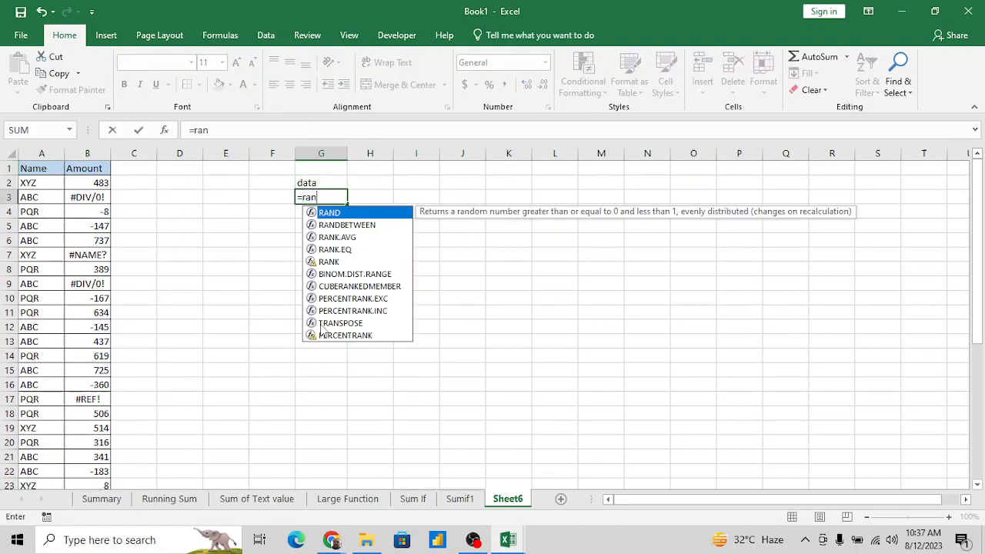
key("Down")
key("Tab")
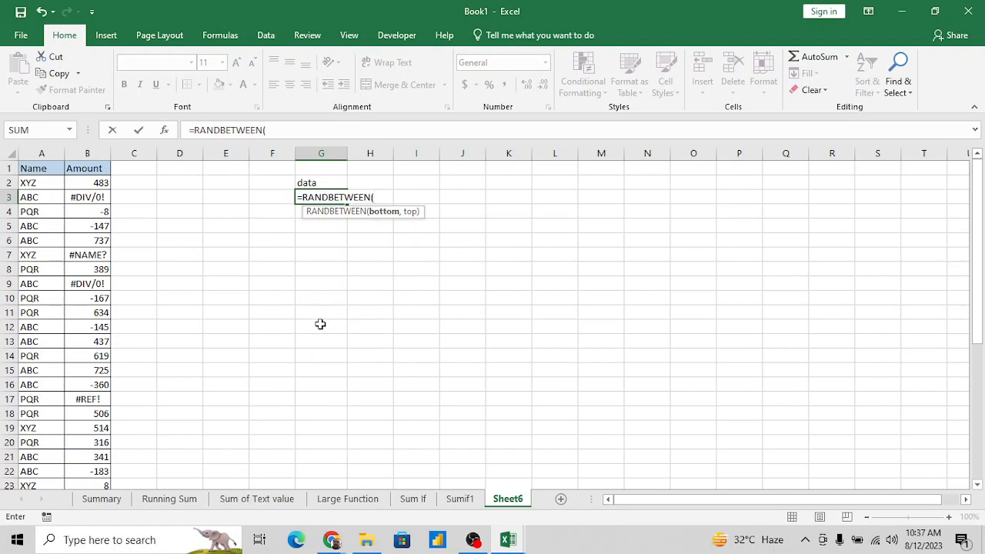
type("-20,50)")
key("Return")
- Fill the RANDBETWEEN formula from G3 down to G18
key("Up")
key("shift+Down")
key("shift+Down")
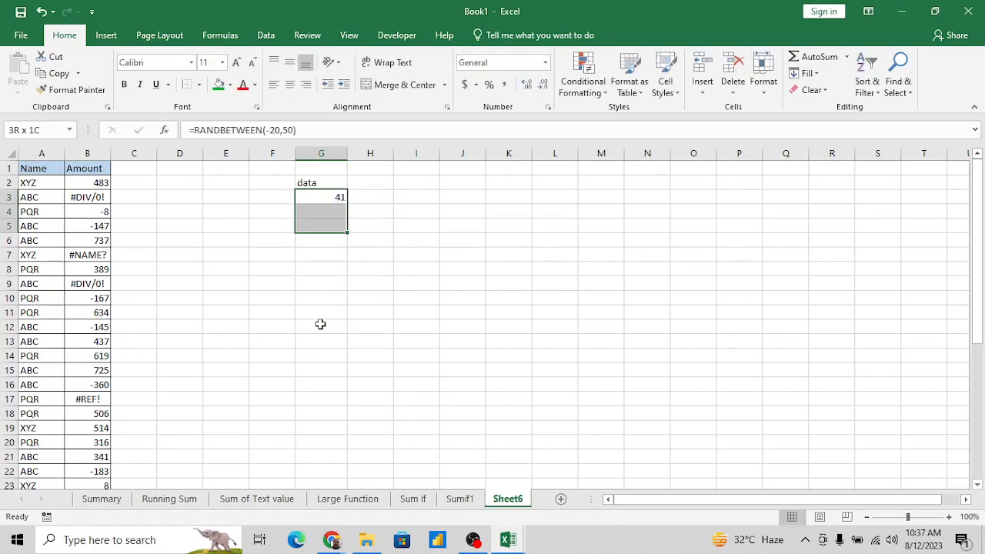
key("shift+Down")
key("shift+Down")
key("shift+Down")
key("shift+Down")
key("shift+Down")
key("shift+Down")
key("shift+Down")
key("shift+Down")
key("shift+Down")
key("shift+Down")
key("shift+Down")
key("shift+Down")
key("shift+Down")
key("ctrl+d")
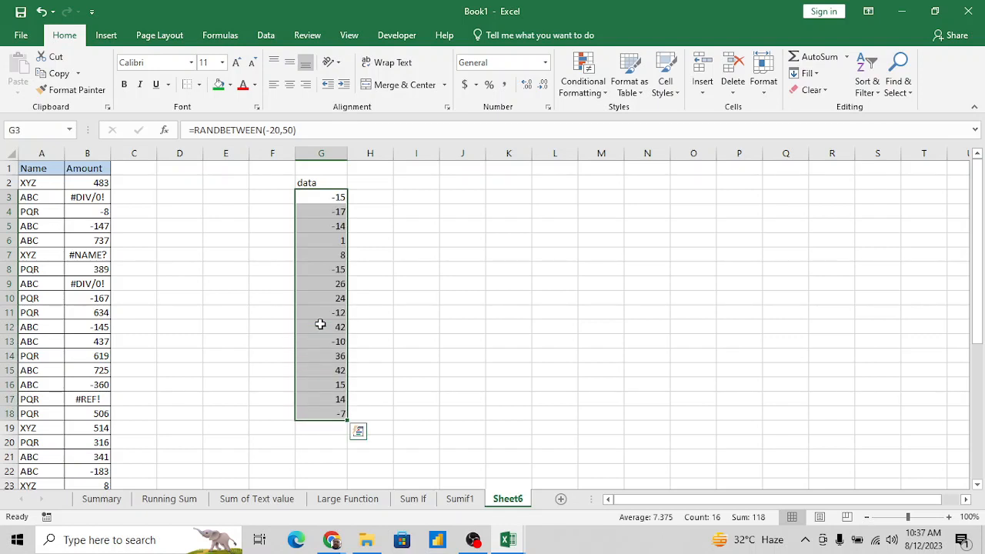
- Convert the random numbers in G3:G18 to fixed values and move to I3
key("ctrl+c")
key("alt+e")
key("s")
key("v")
key("Return")
key("Right")
key("Right")
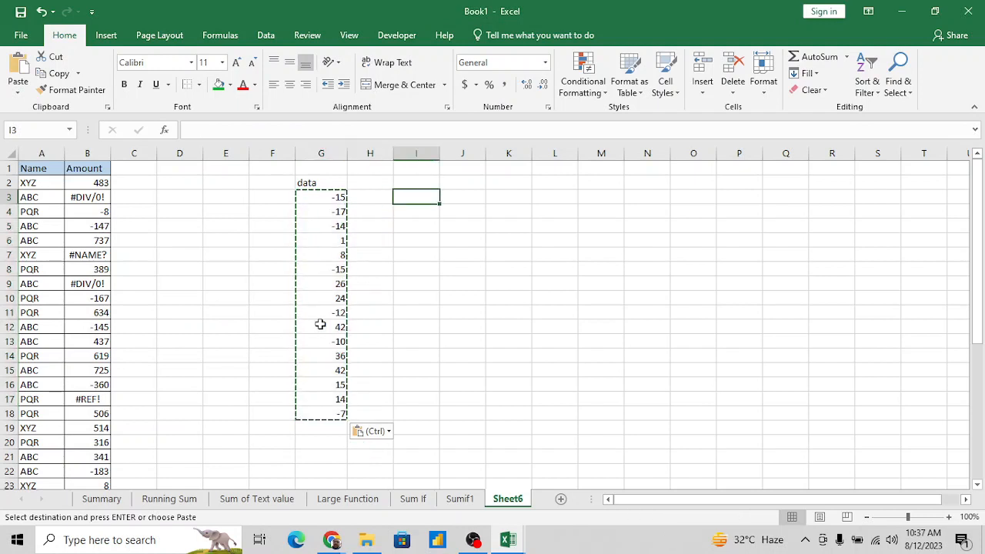
- Enter the label "Postive value" in J4, beside the data column
key("Escape")
key("Right")
key("Right")
key("Down")
key("Left")
key("Up")
key("Down")
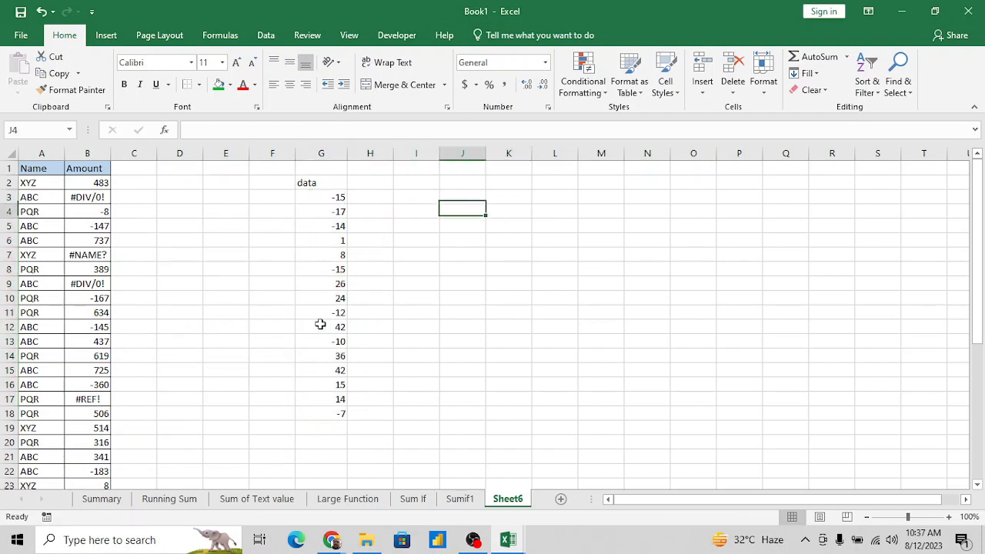
type("Po")
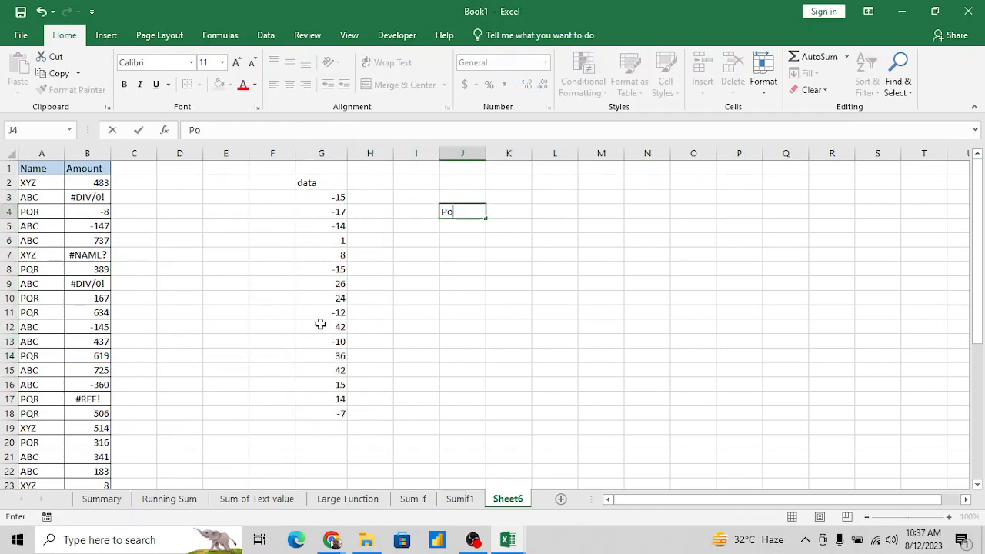
type("stive valu")
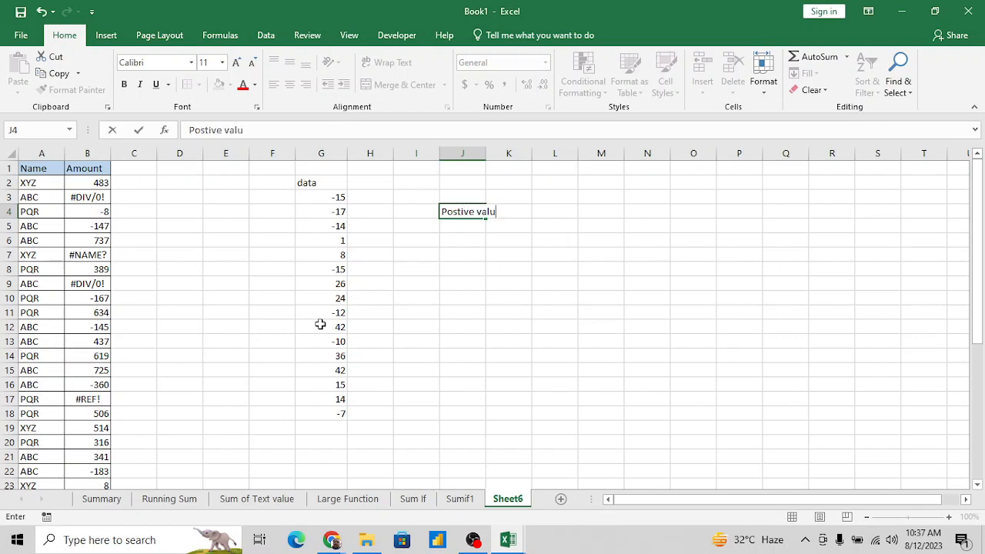
type("e")
key("ctrl+Return")
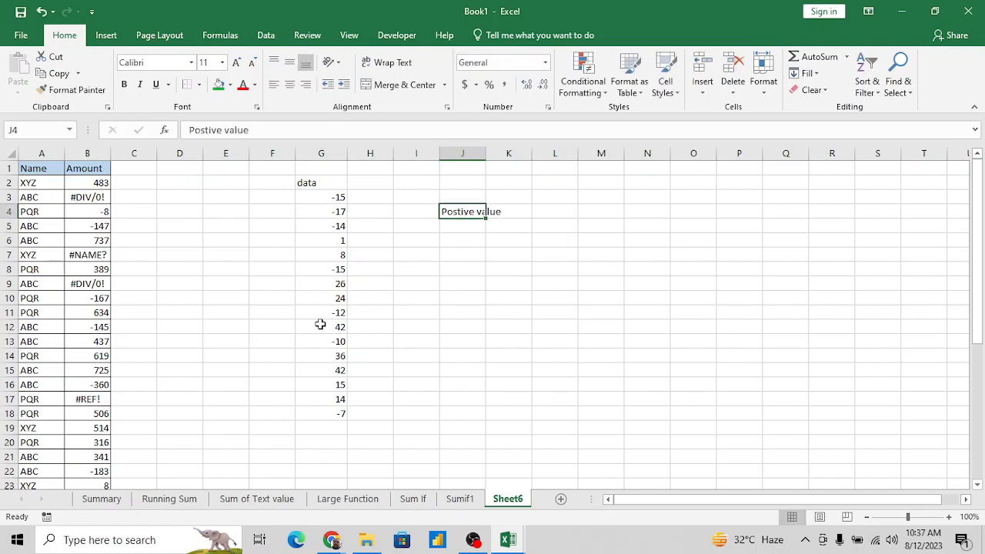
- Extend the J4 label so it reads "sum of Postive value"
left_click(191, 130)
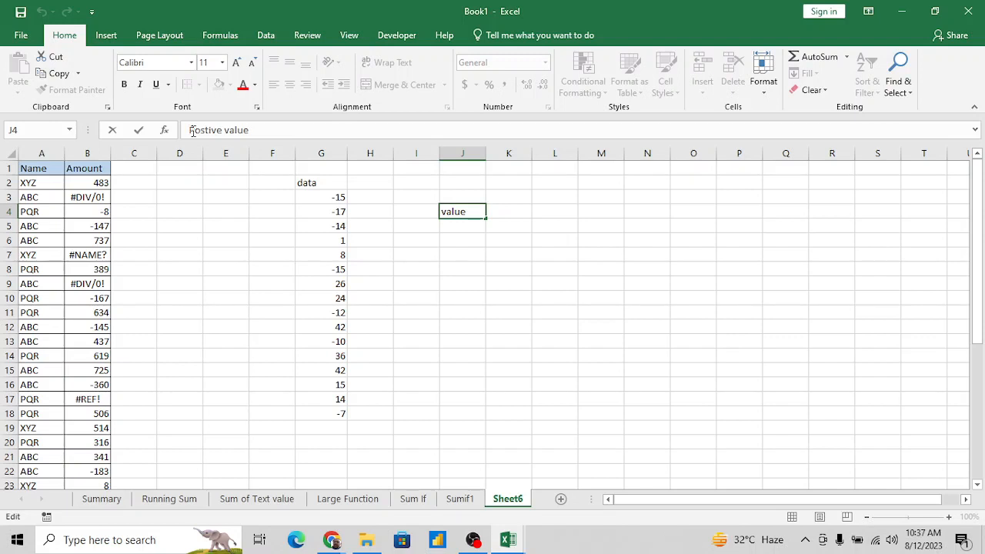
type("Sum i")
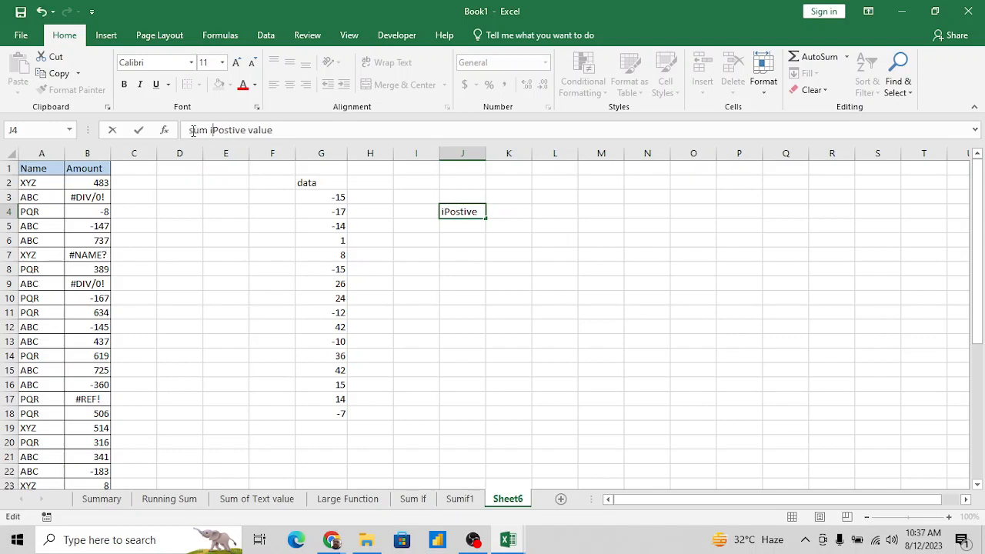
key("BackSpace")
type("of")
key("Return")
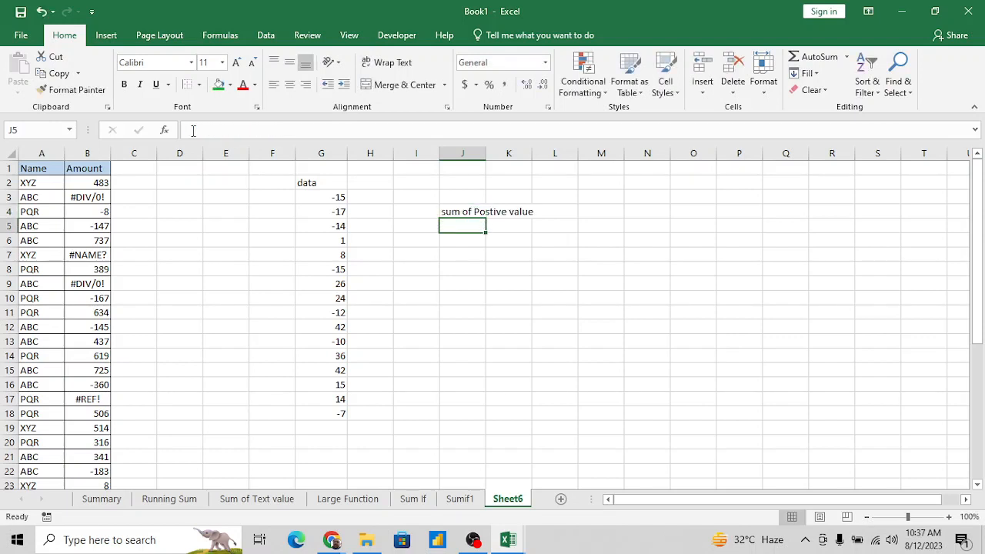
- Copy the J4 label down to J5 and reword it as "sum of Negative value"
key("ctrl+d")
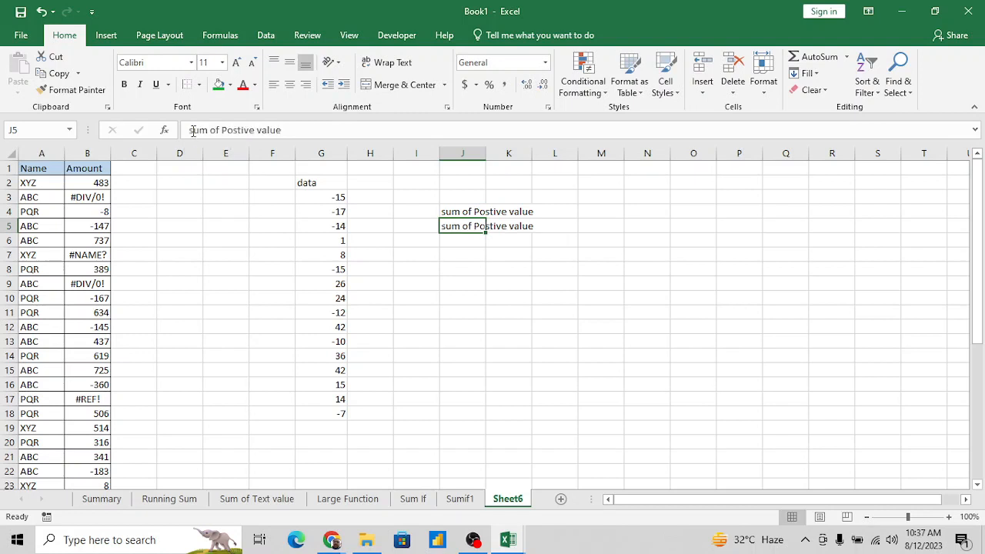
double_click(237, 130)
type("Negat")
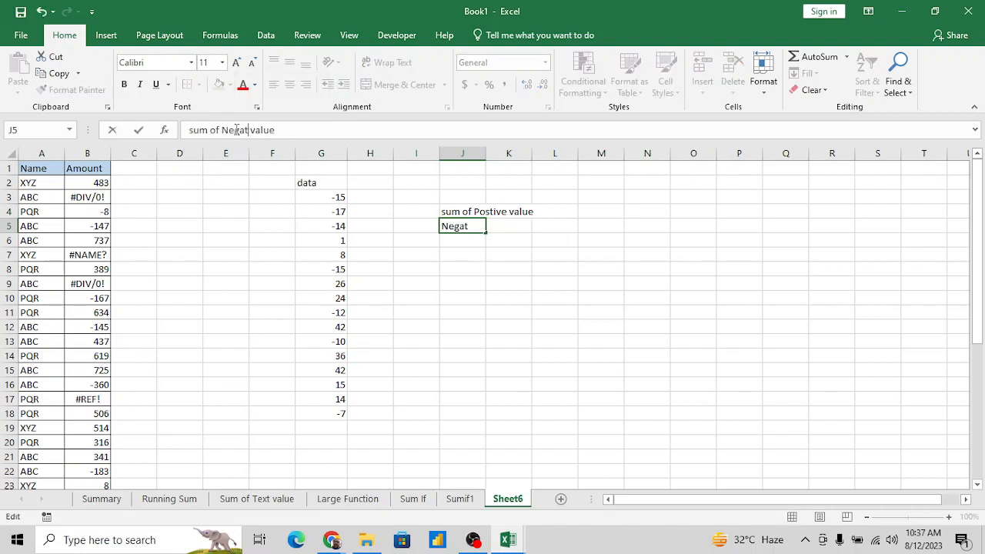
type("ive")
key("Return")
- Autofit column J's width to the two labels in J4:J5
key("Up")
key("Up")
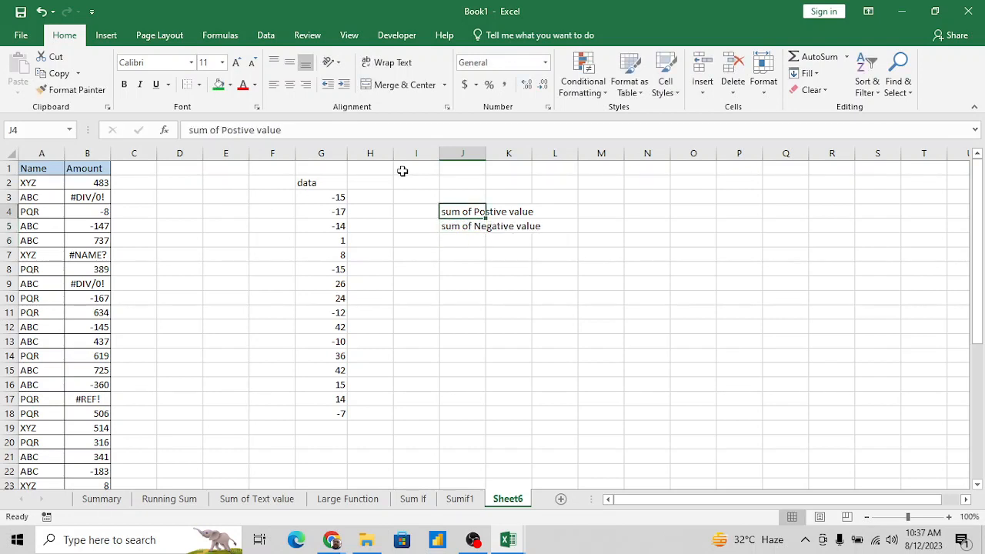
key("shift+Down")
key("alt+h")
key("o")
key("i")
key("Right")
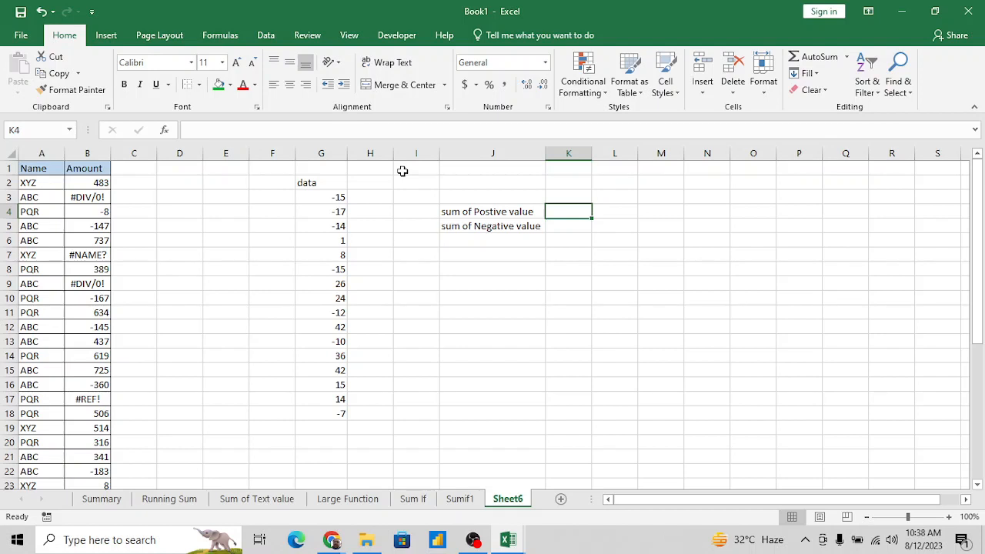
left_click(337, 193)
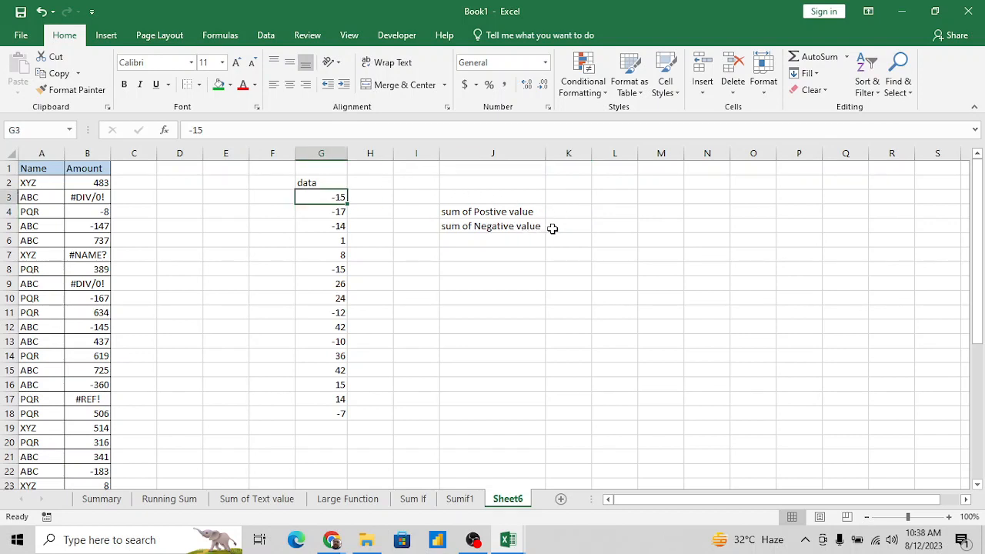
key("Down")
key("Up")
key("Right")
key("Right")
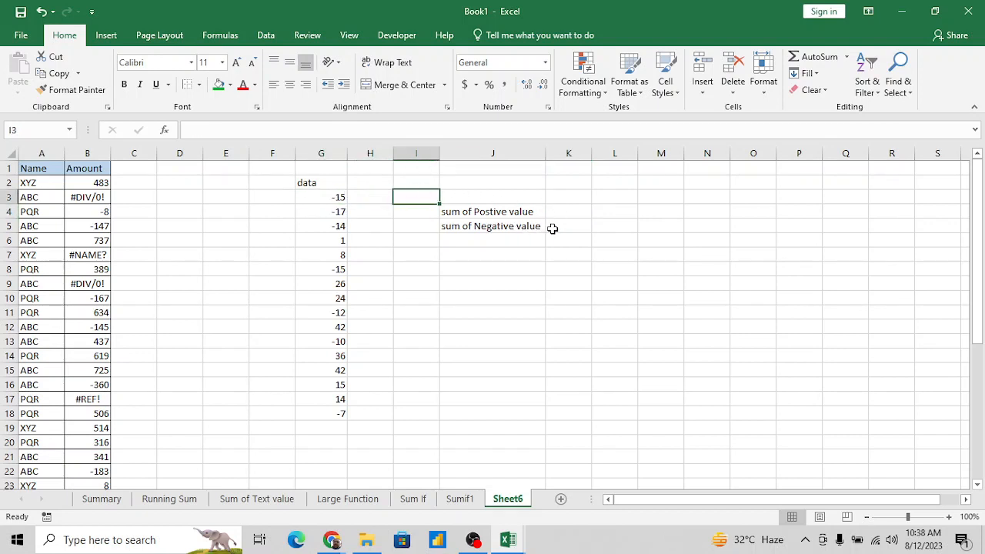
key("Down")
key("Down")
key("Up")
key("Right")
key("Right")
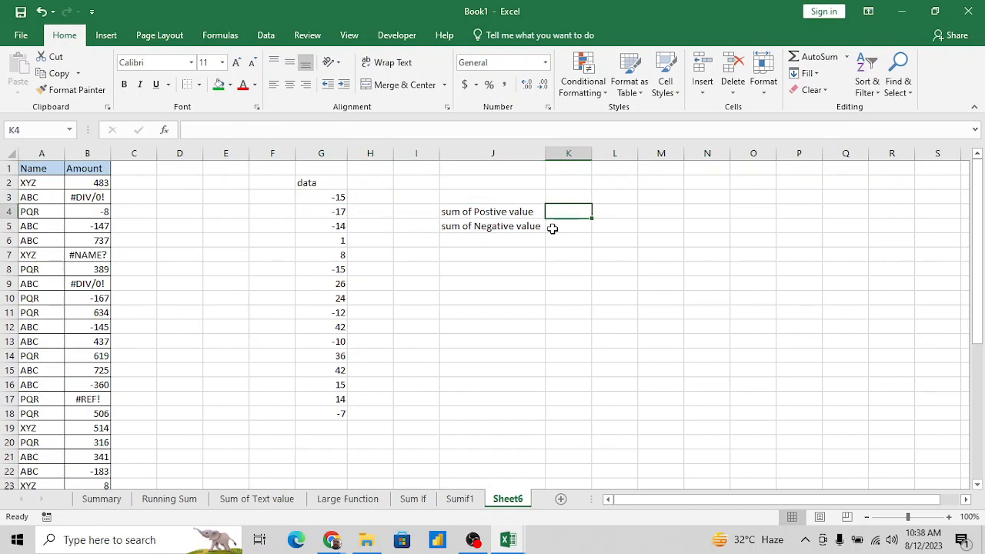
- Capitalize the first letter of the J4 label so it reads "Sum of Postive value"
key("Left")
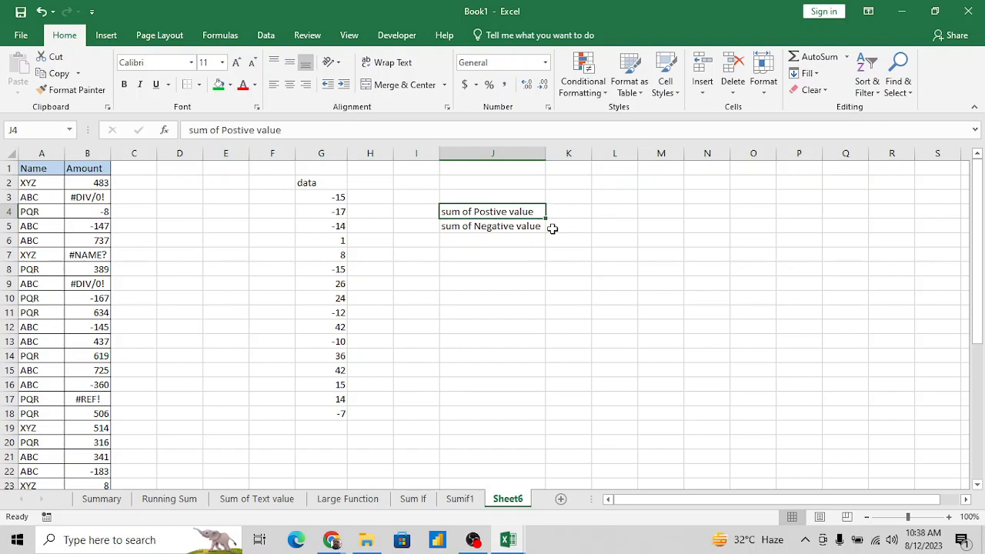
left_click(195, 129)
key("BackSpace")
type("s")
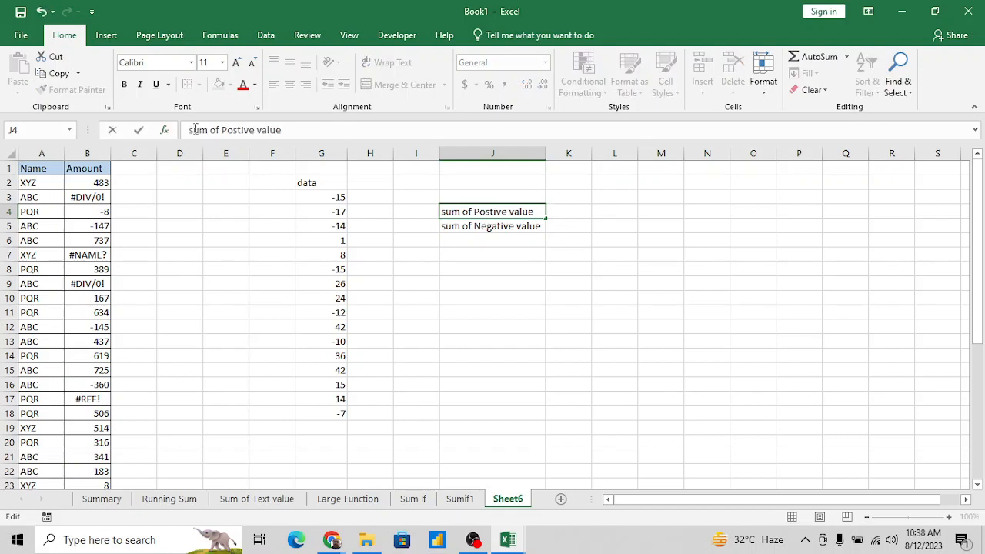
key("BackSpace")
type("S")
key("Return")
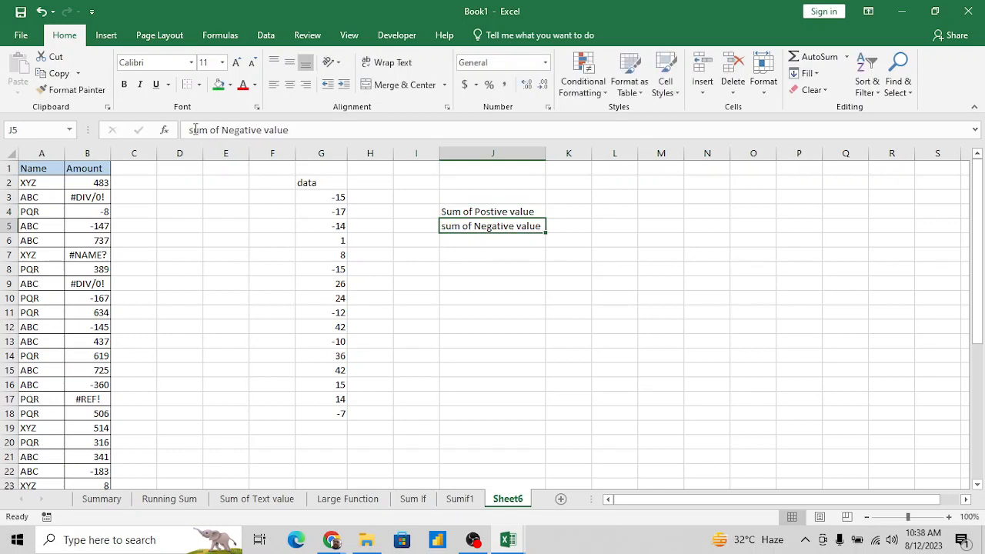
key("Up")
key("Right")
type("=sum")
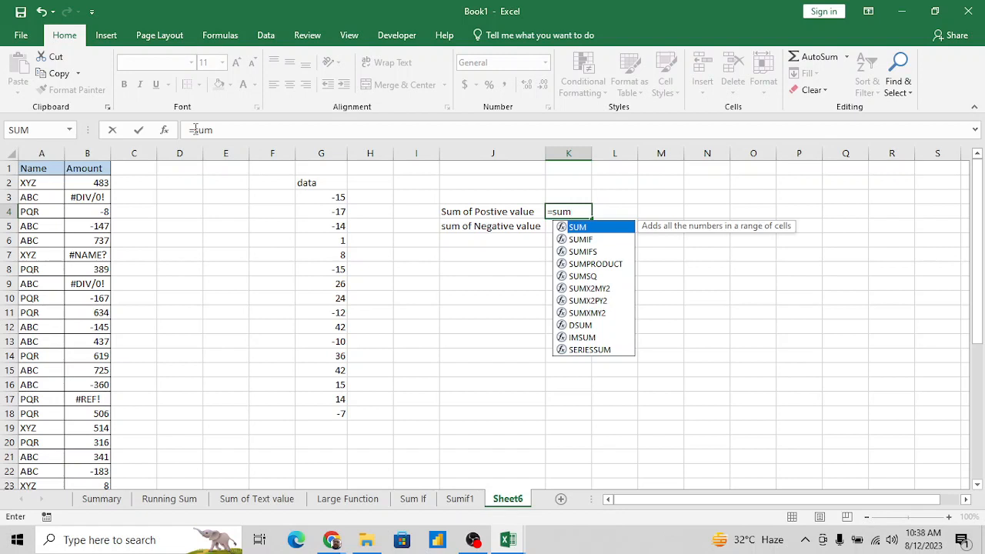
key("Tab")
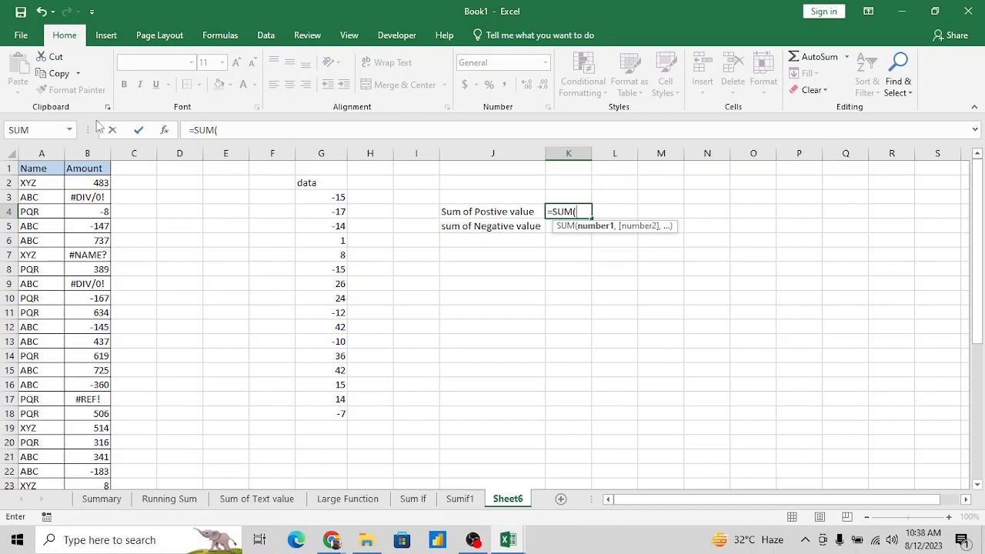
left_click(331, 197)
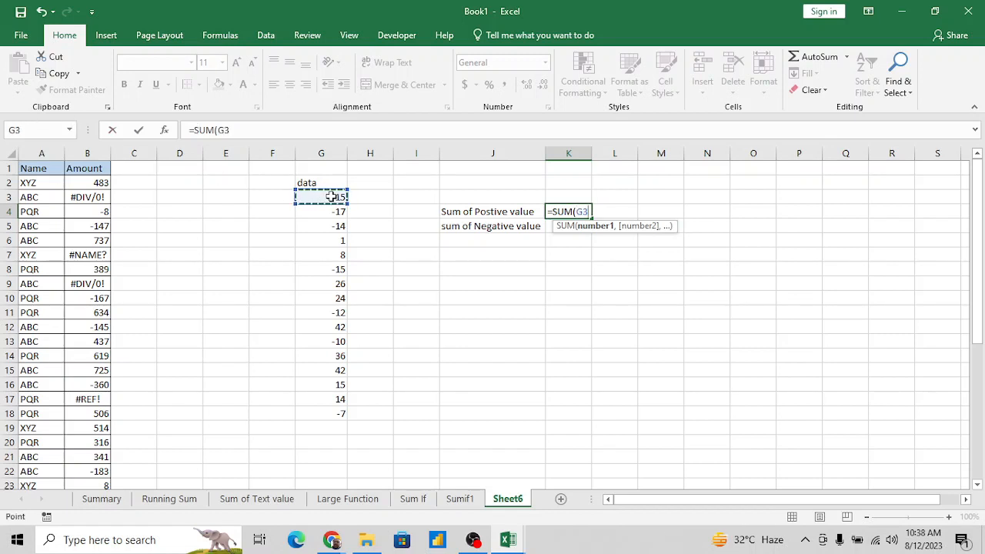
key("ctrl+shift+Down")
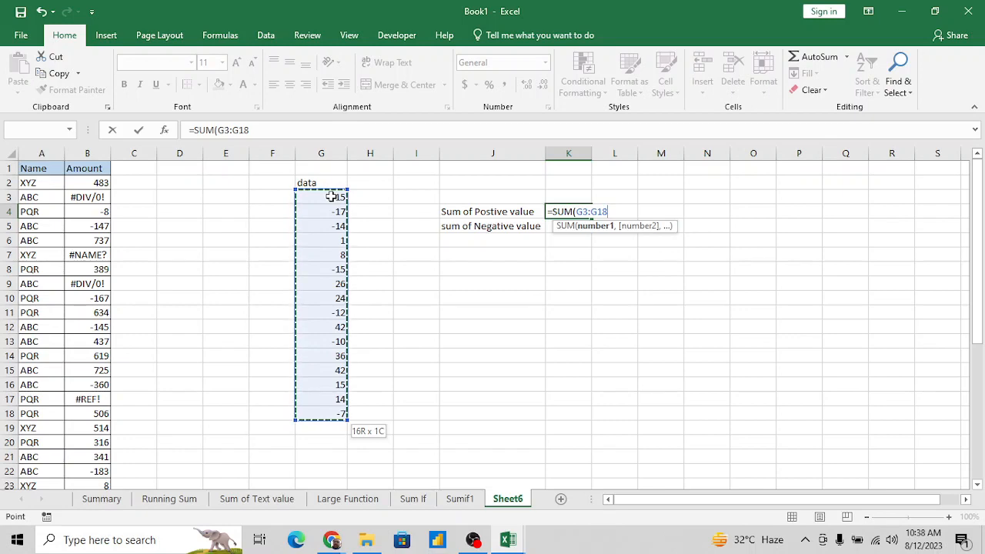
key("Escape")
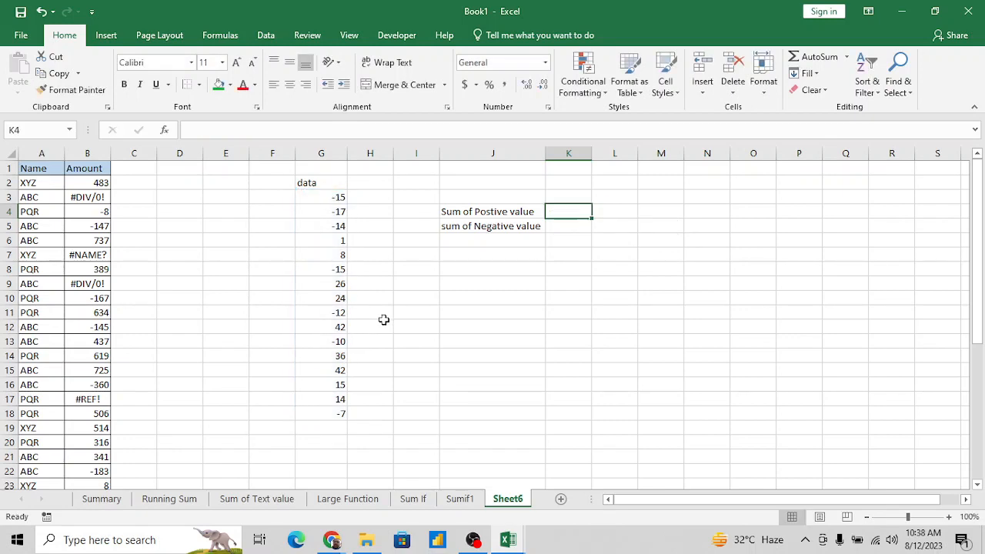
- Review the >0 Postive and <0 Negative criteria notes in G30:H31 below the data
scroll(429, 402, "down", 1)
scroll(428, 403, "down", 3)
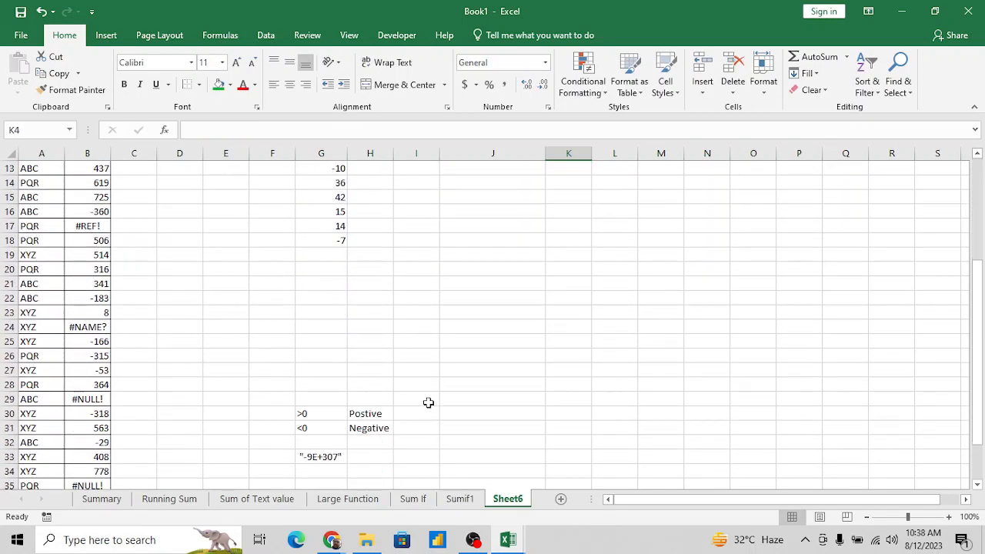
left_click(312, 415)
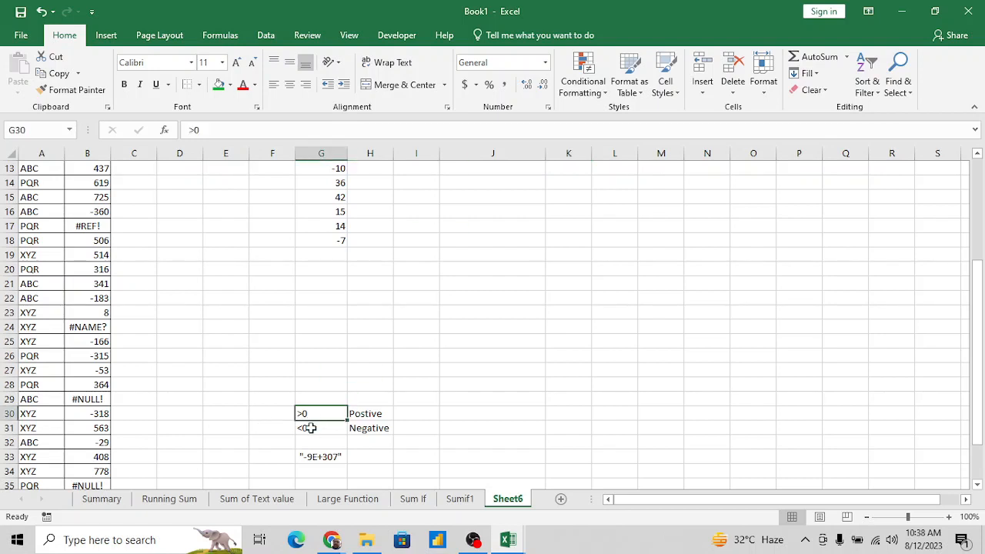
left_click(330, 431)
key("Down")
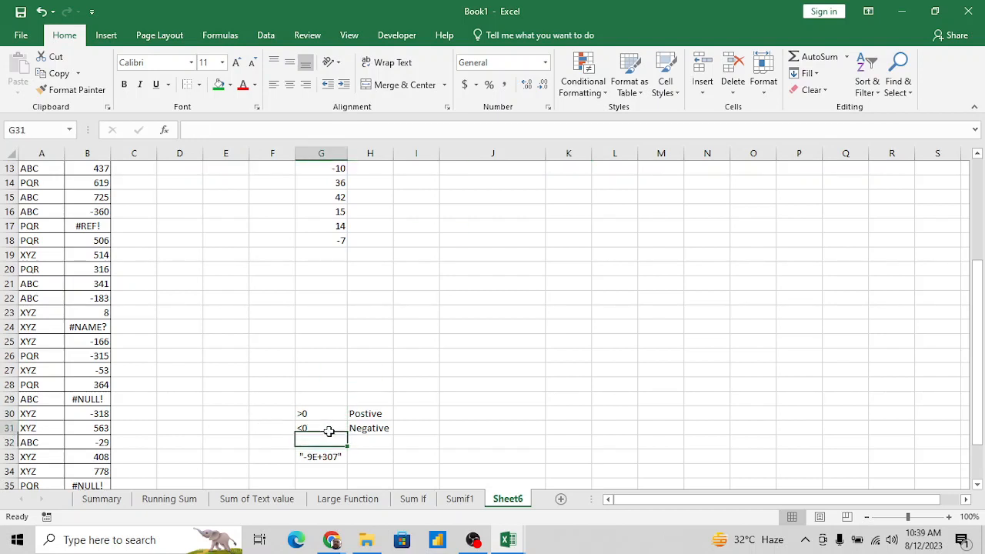
key("Up")
key("Up")
key("shift+Down")
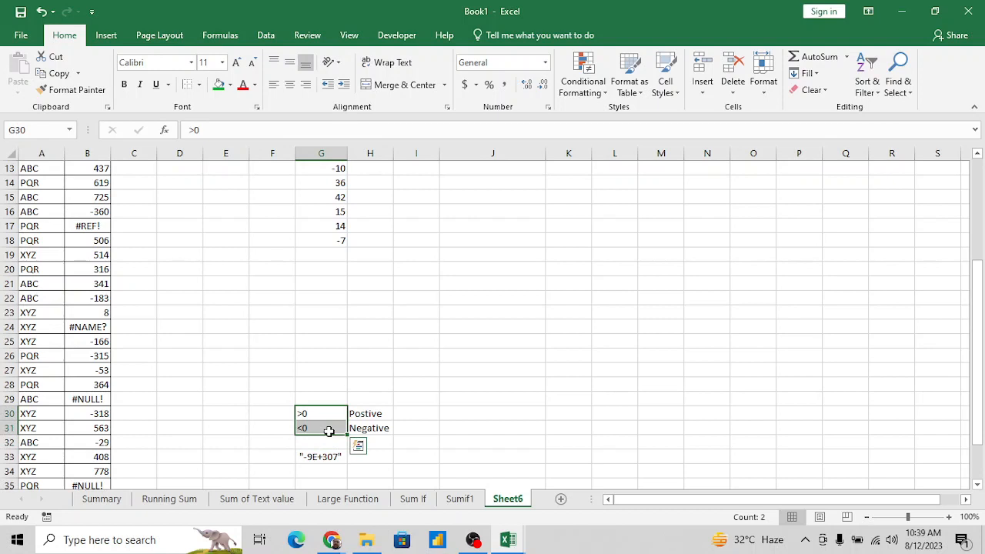
left_click(335, 418)
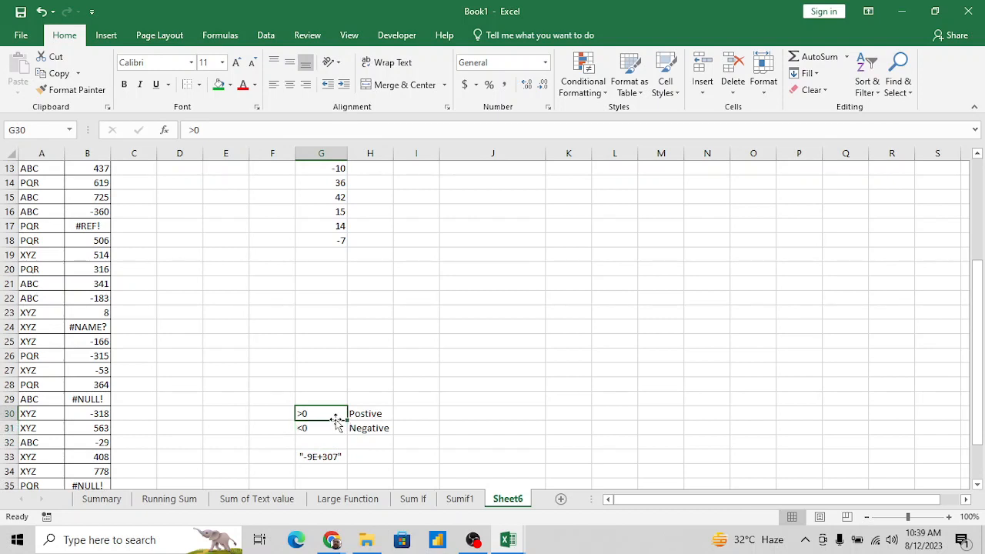
key("shift+Down")
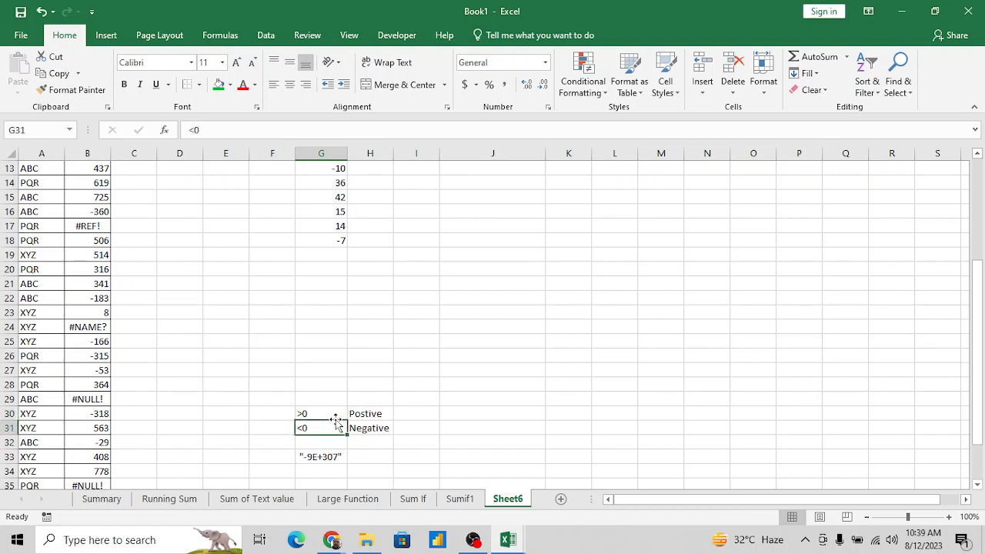
- Sum the positive values of the data in G3:G18 in K4, using SUMIF with the criterion ">0"
key("ctrl+Up")
key("ctrl+Up")
key("Down")
key("Down")
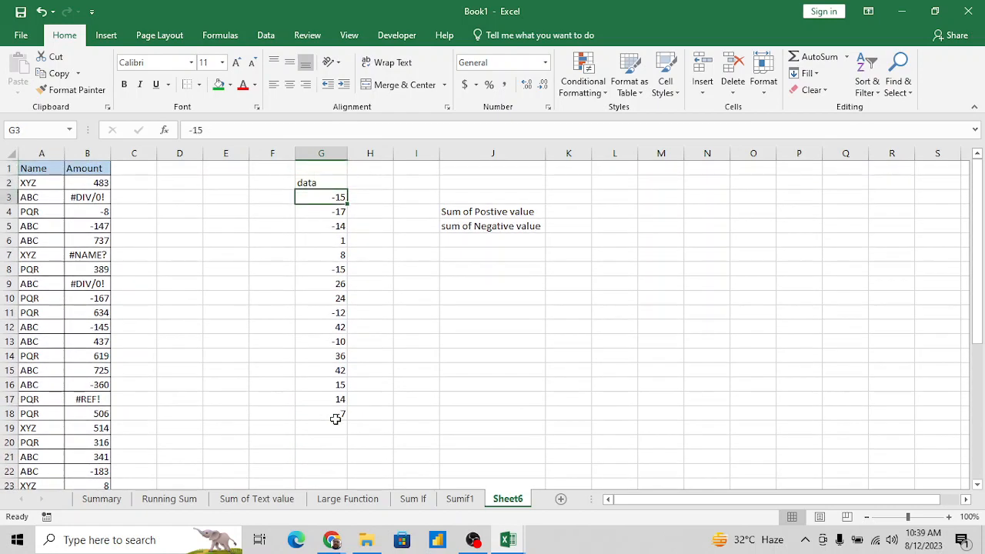
key("ctrl+Right")
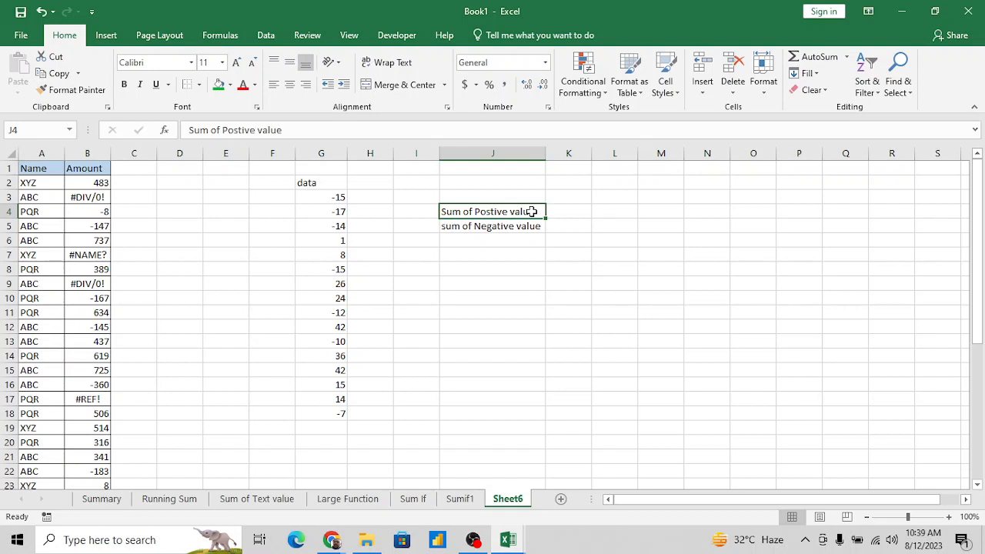
key("Right")
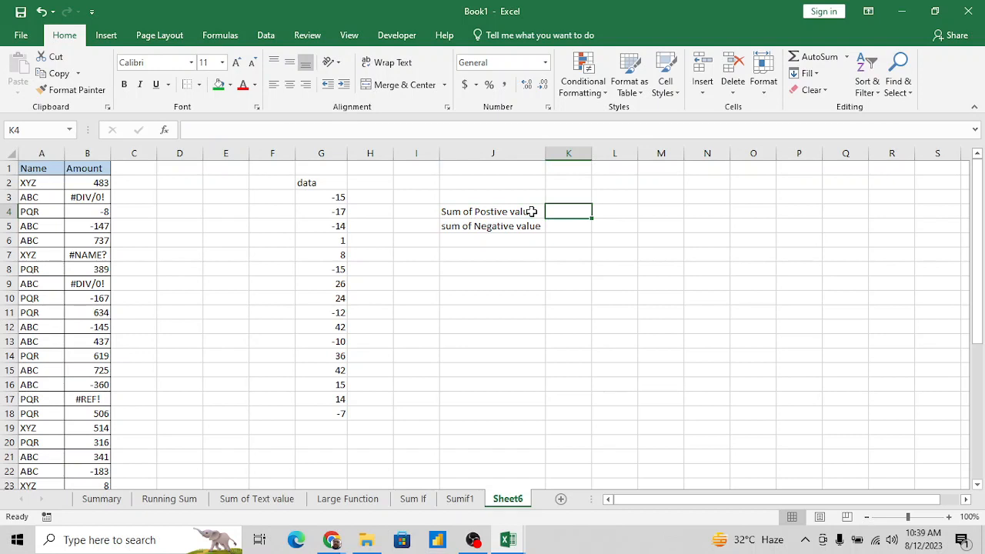
type("=sum")
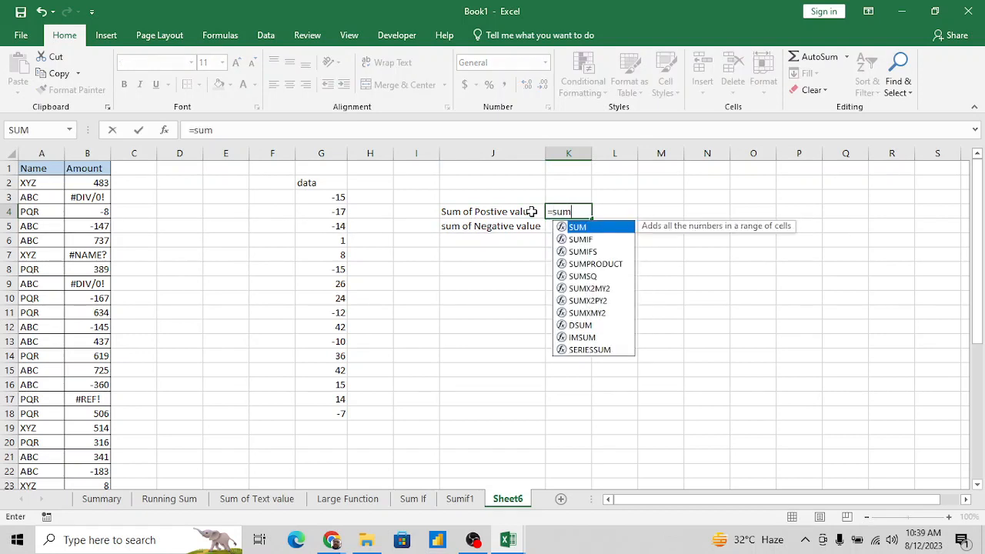
key("Down")
key("Tab")
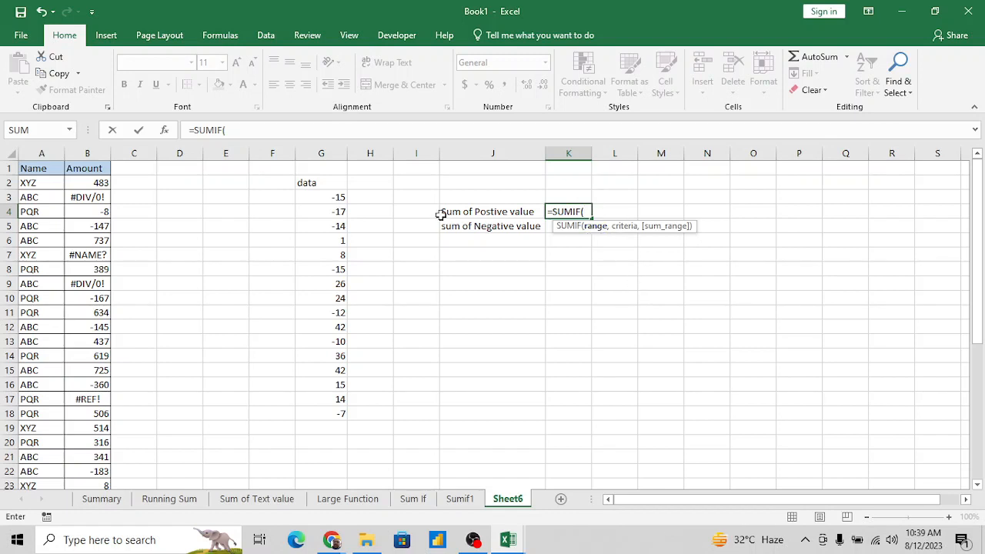
left_click(330, 198)
key("ctrl+shift+Down")
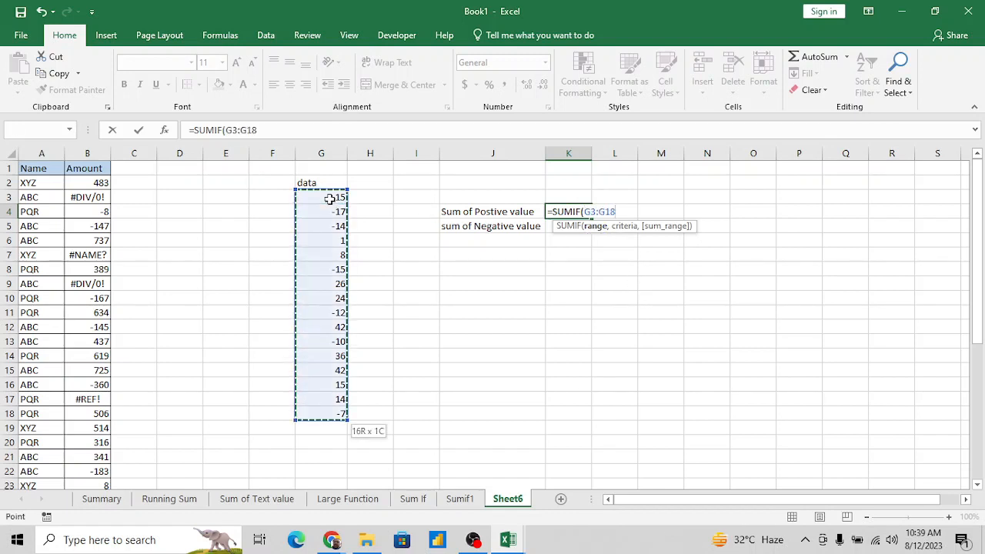
type(",")
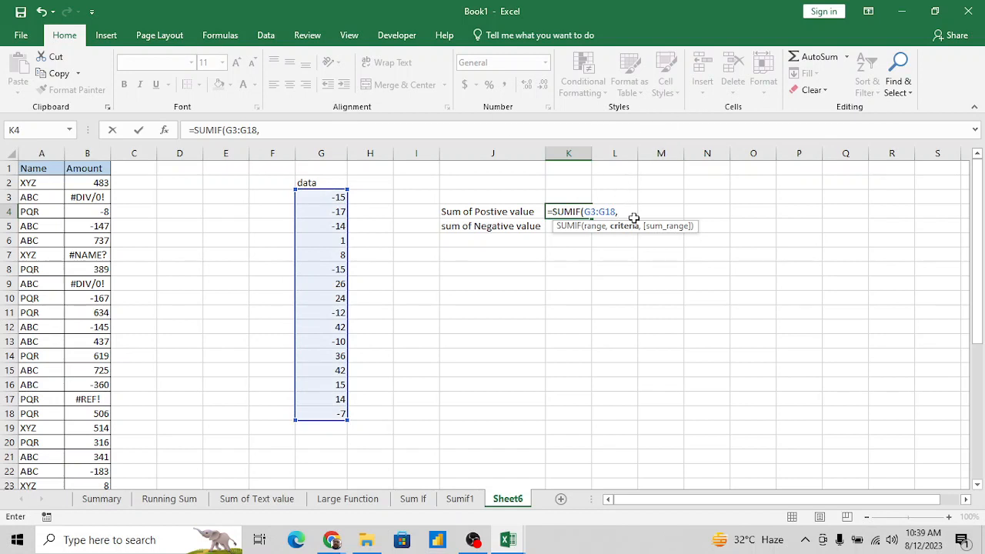
type("\">0\")")
key("Return")
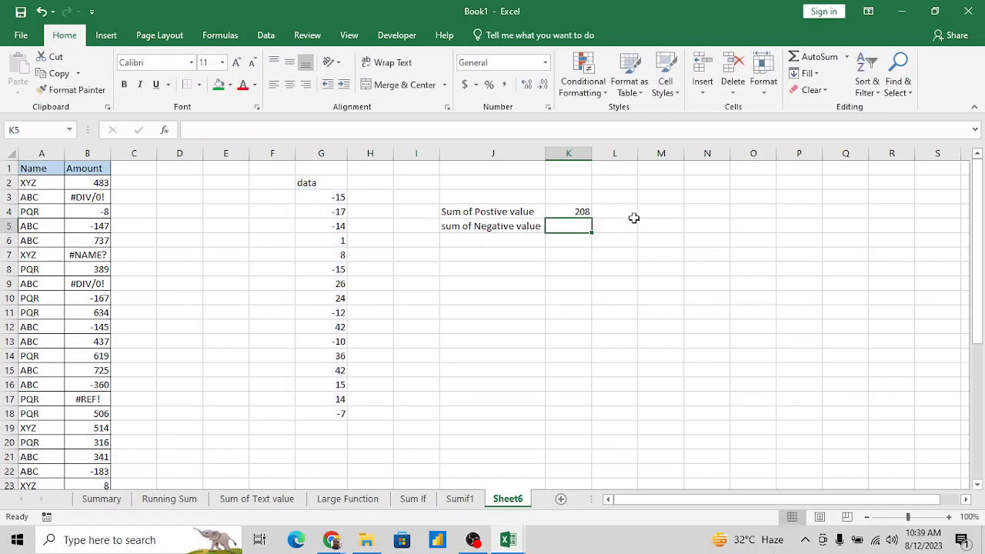
- Sum the negative values of G3:G18 in K5, using SUMIF with the criterion "<0"
type("=sumi")
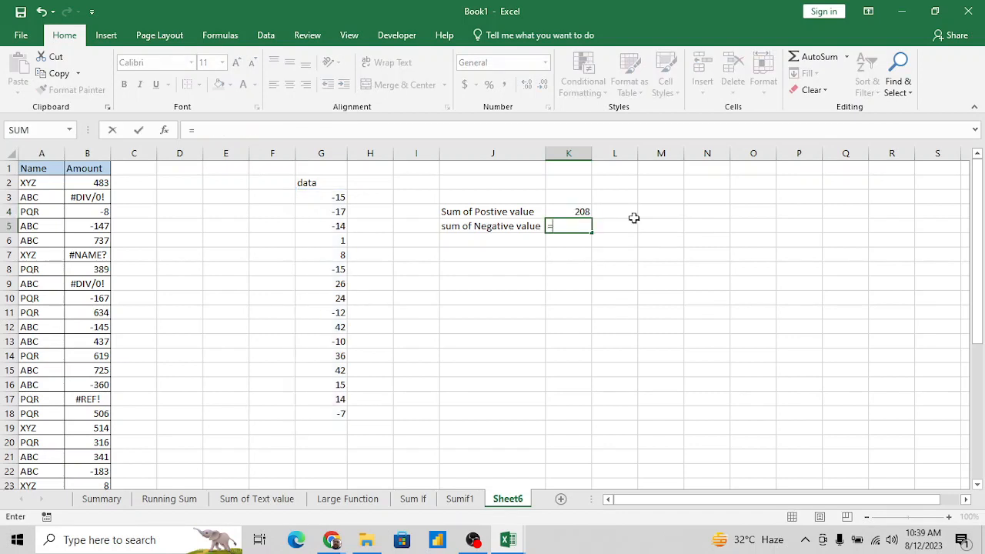
key("Tab")
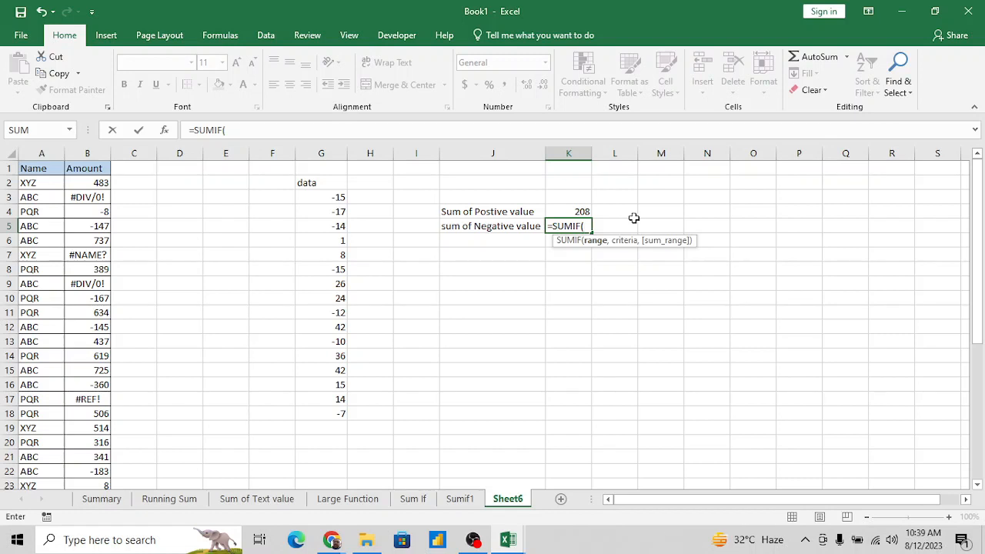
left_click(327, 195)
key("ctrl+shift+Down")
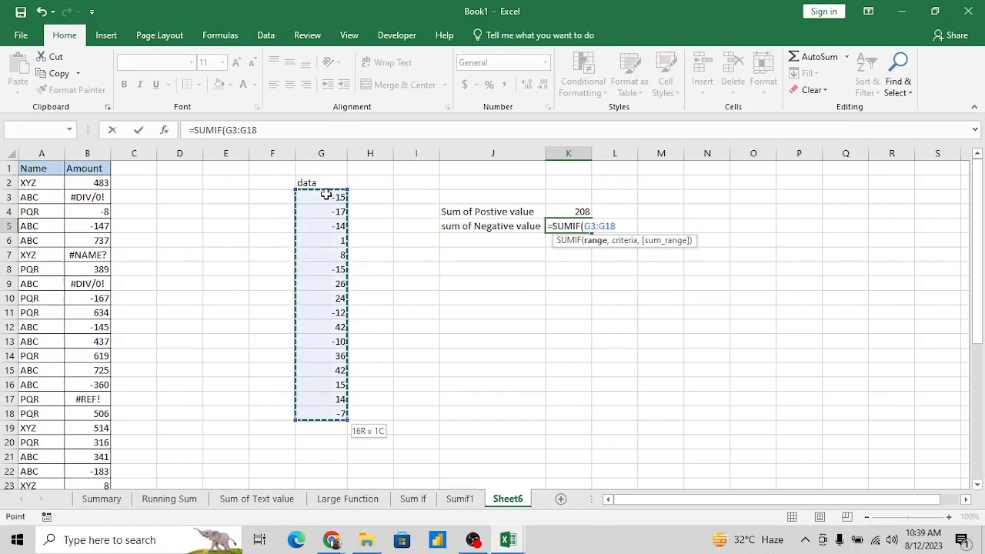
type(",\"<")
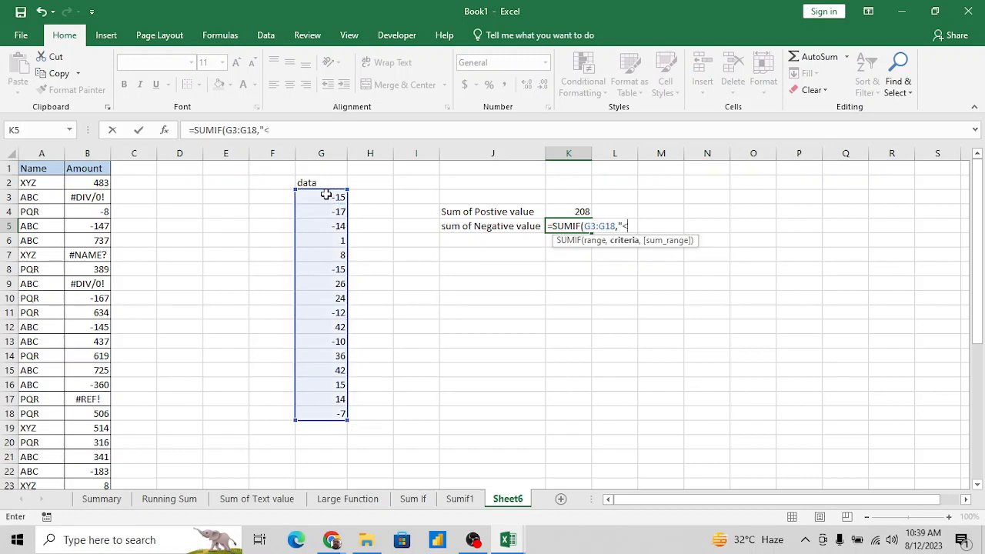
type("0\"")
key("Return")
- Compare the combined total of K4:K5 with the total of the data in G3:G18, and check the K5 formula
key("Up")
key("Up")
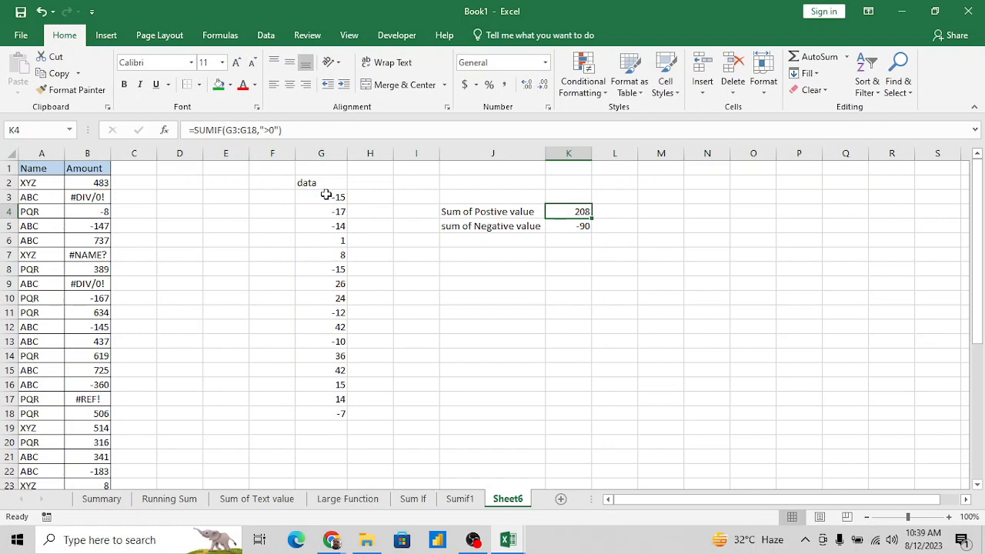
key("shift+Down")
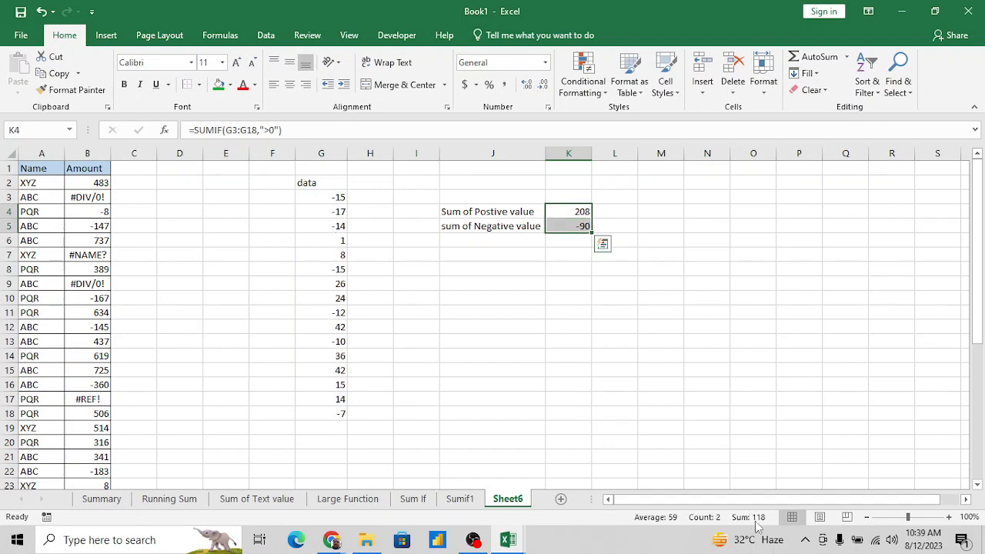
left_click(329, 331)
key("ctrl+Up")
key("Down")
key("ctrl+shift+Down")
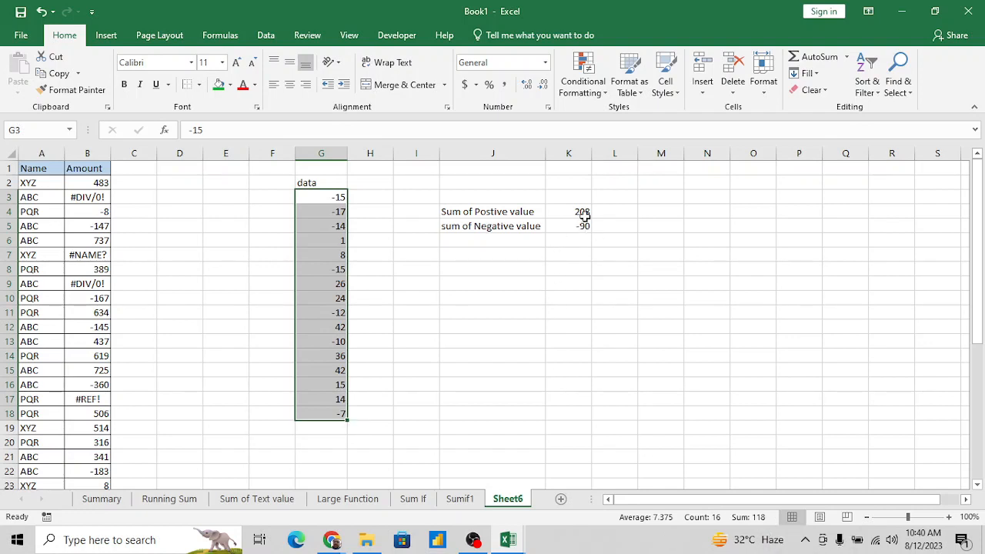
left_click(567, 241)
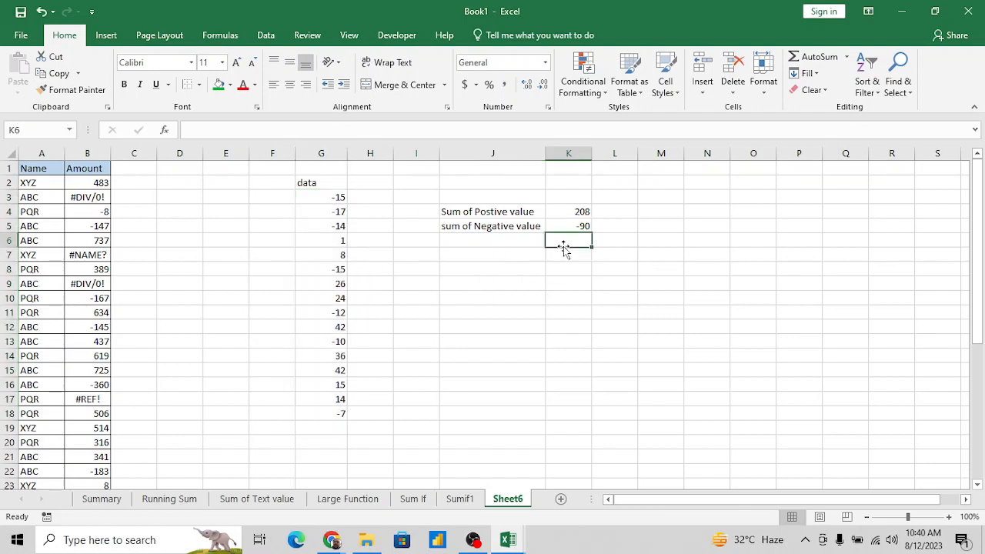
left_click(583, 224)
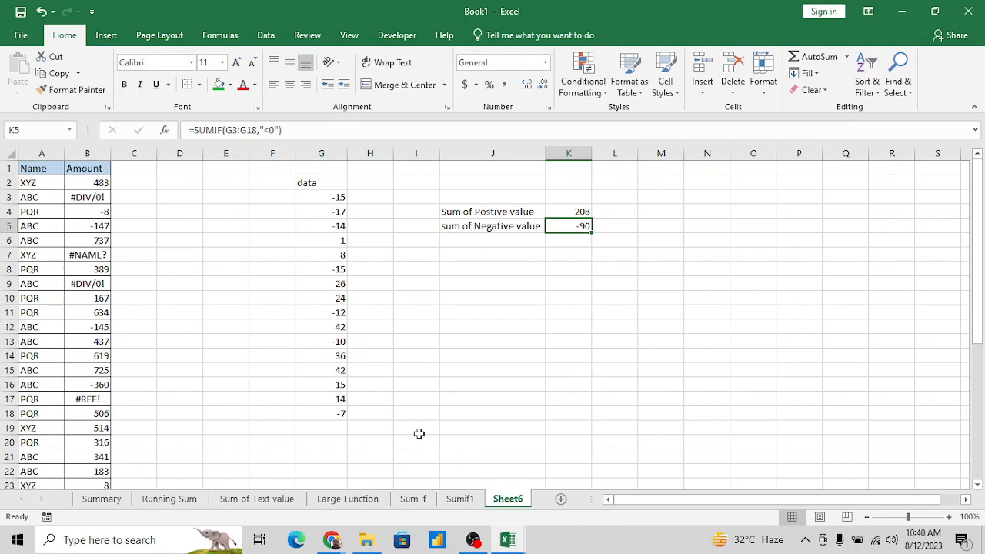
- Review the SUMIF formulas in L10 and H10 on the Sum If sheet
left_click(412, 500)
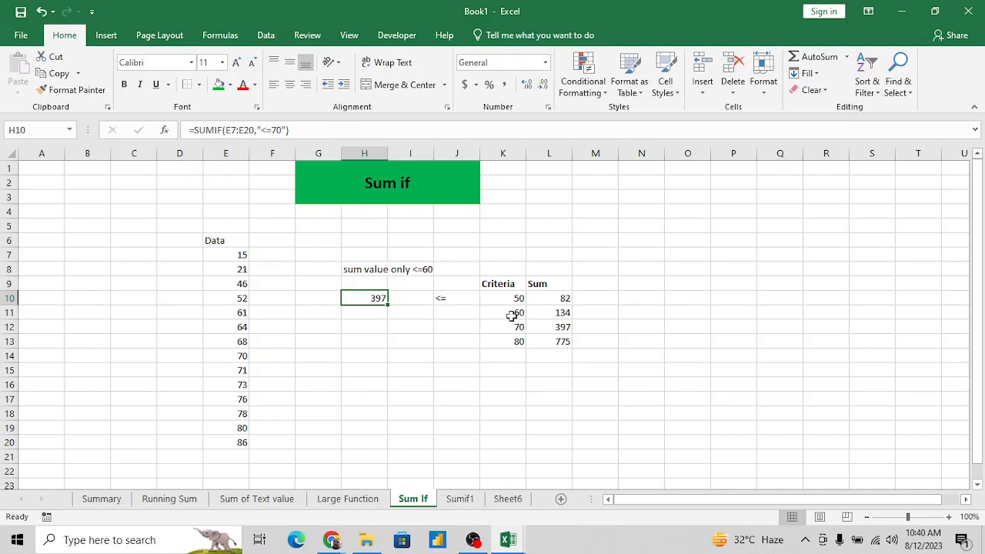
left_click(561, 299)
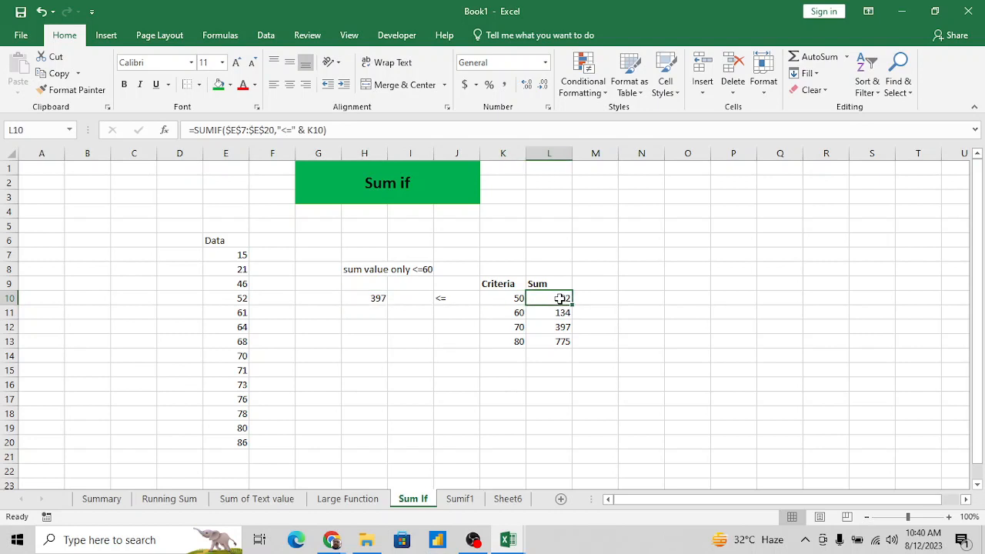
left_click(378, 297)
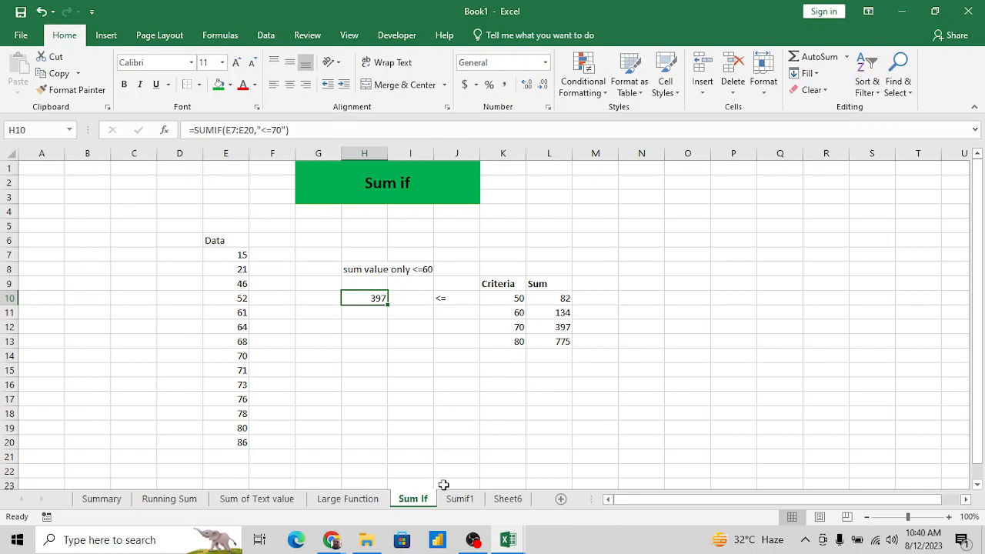
- Rename Sheet6 as "Sum of value"
left_click(507, 498)
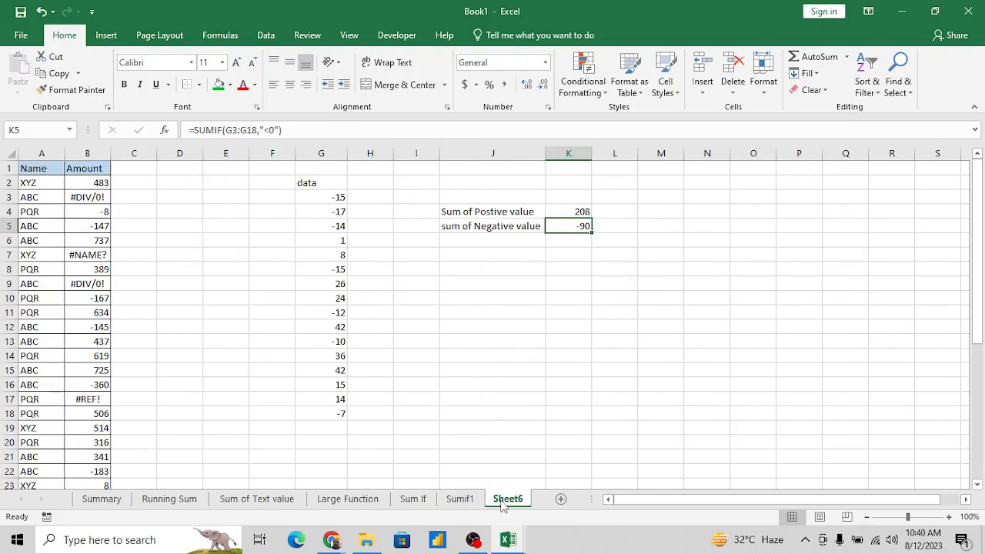
double_click(504, 499)
type("Sum")
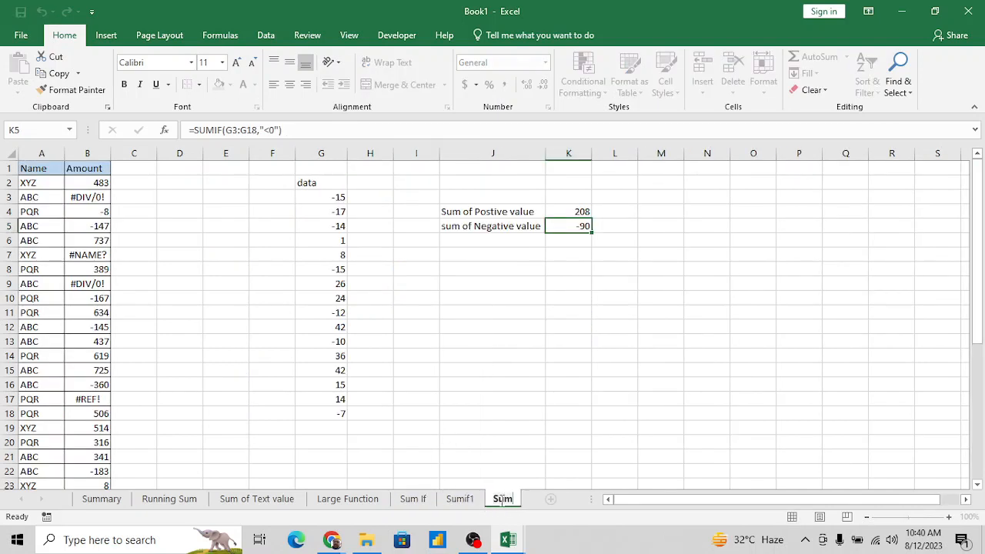
type(" of Error Value")
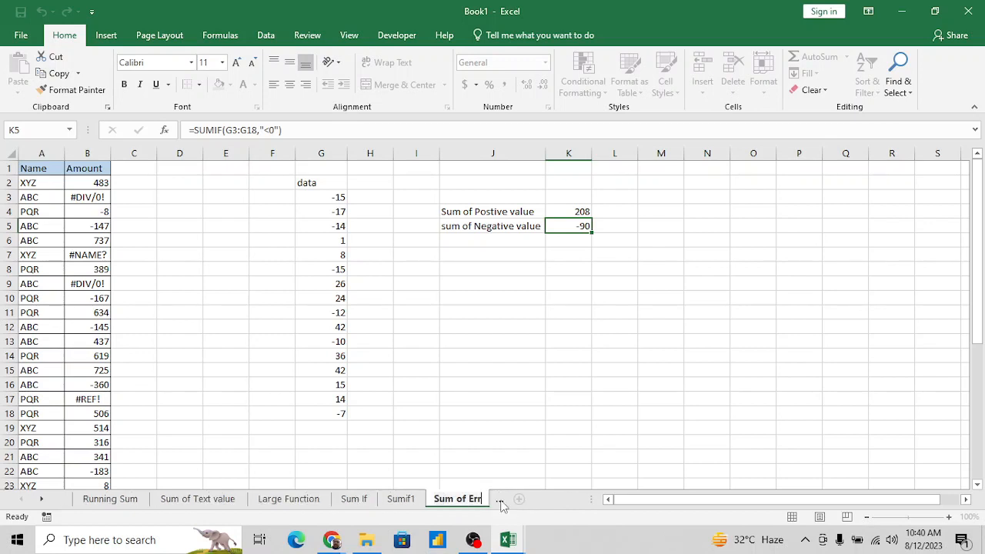
key("BackSpace")
key("BackSpace")
key("BackSpace")
key("BackSpace")
key("BackSpace")
key("BackSpace")
key("BackSpace")
key("BackSpace")
key("BackSpace")
key("BackSpace")
key("BackSpace")
type("value Having e")
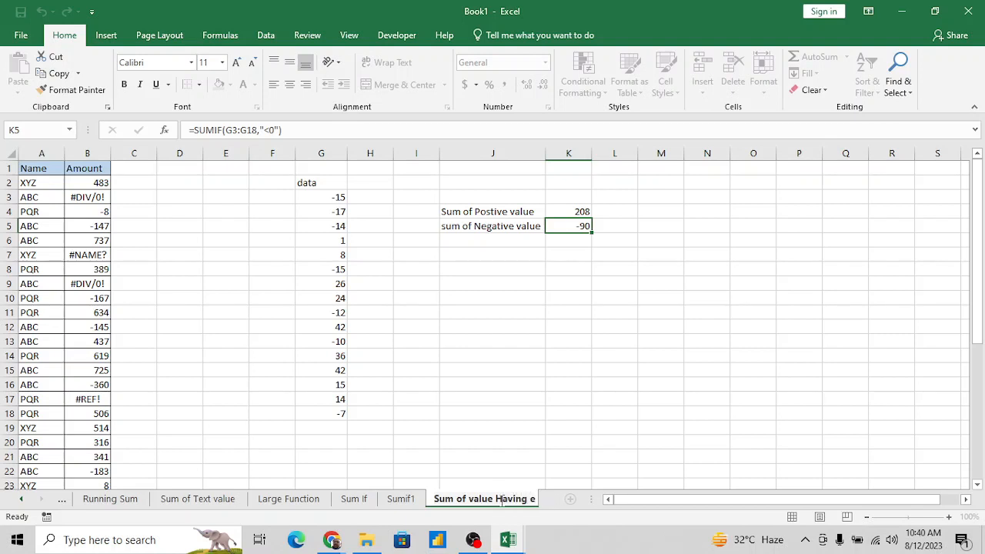
key("BackSpace")
key("BackSpace")
key("BackSpace")
key("BackSpace")
key("BackSpace")
key("BackSpace")
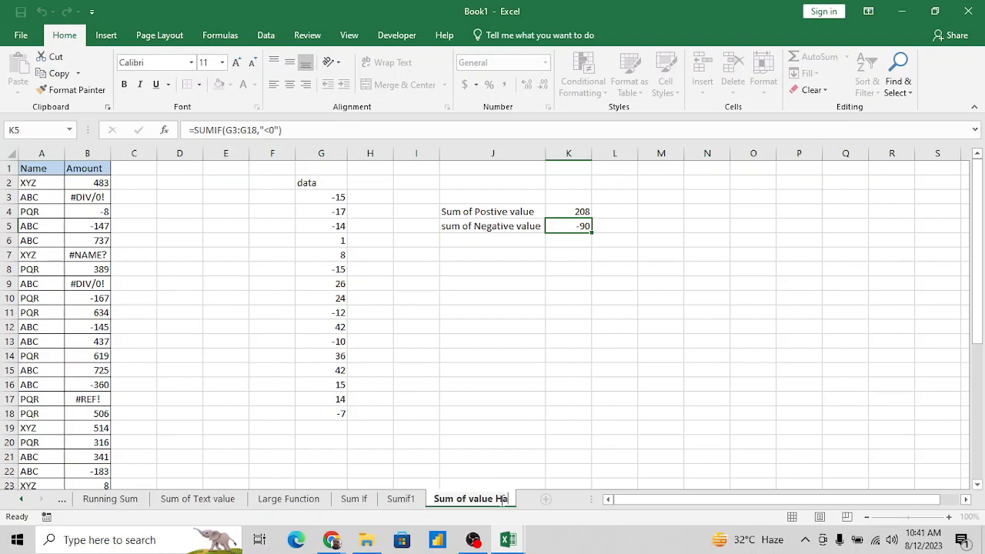
key("BackSpace")
key("BackSpace")
key("BackSpace")
key("Return")
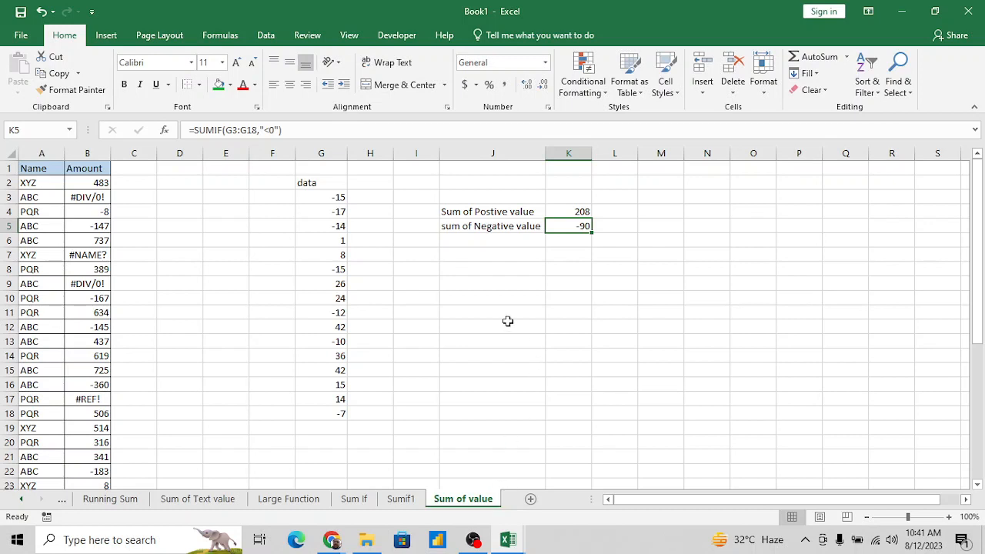
left_click(409, 282)
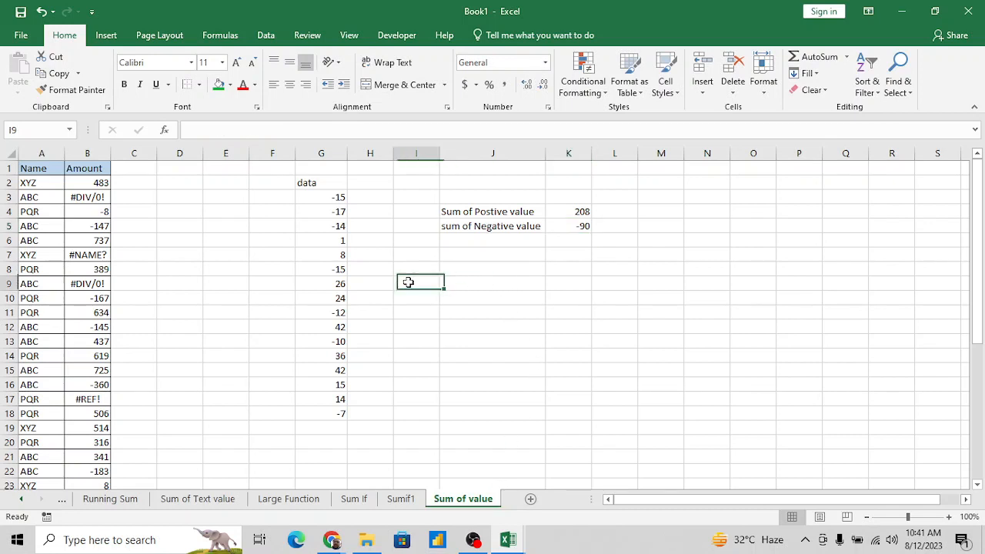
key("ctrl+Up")
key("Home")
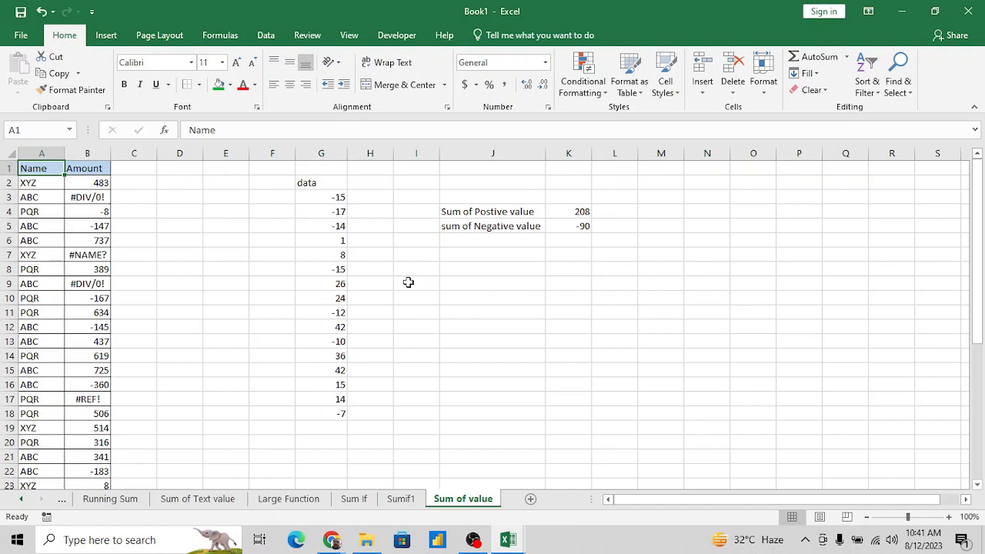
left_click(540, 245)
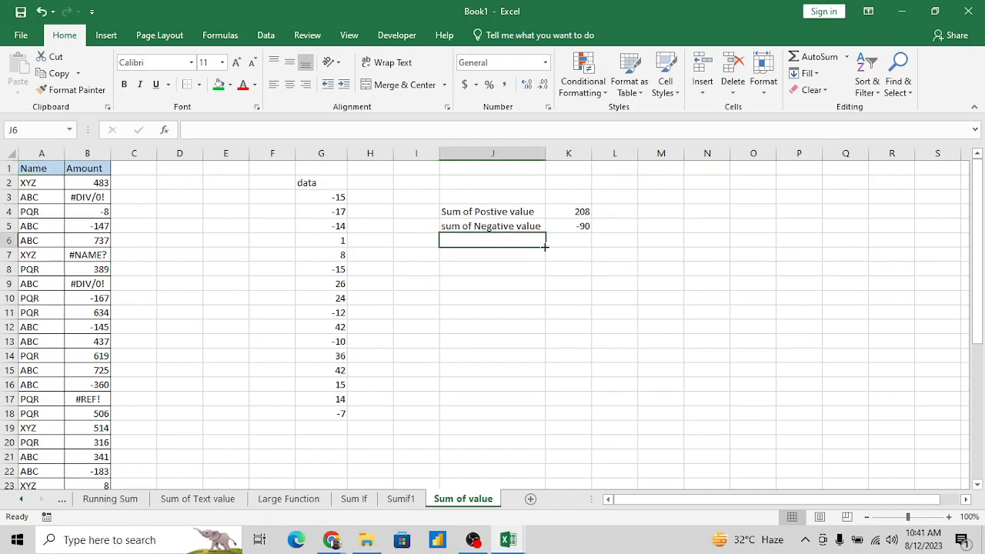
- Go back to the Summary sheet and select its cell A1
key("ctrl+Page_Up")
key("ctrl+Page_Up")
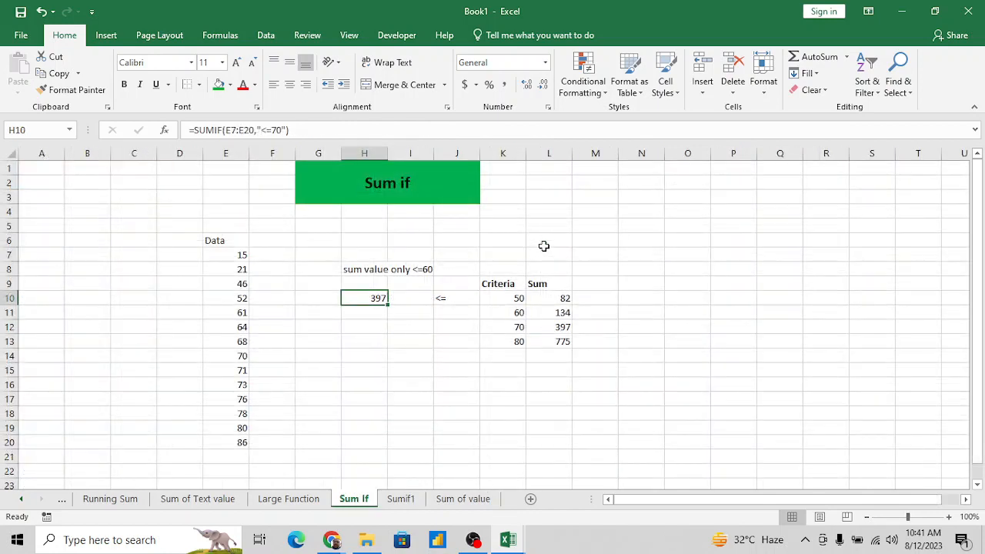
key("ctrl+Page_Up")
key("ctrl+Page_Up")
key("ctrl+Page_Up")
key("ctrl+Page_Up")
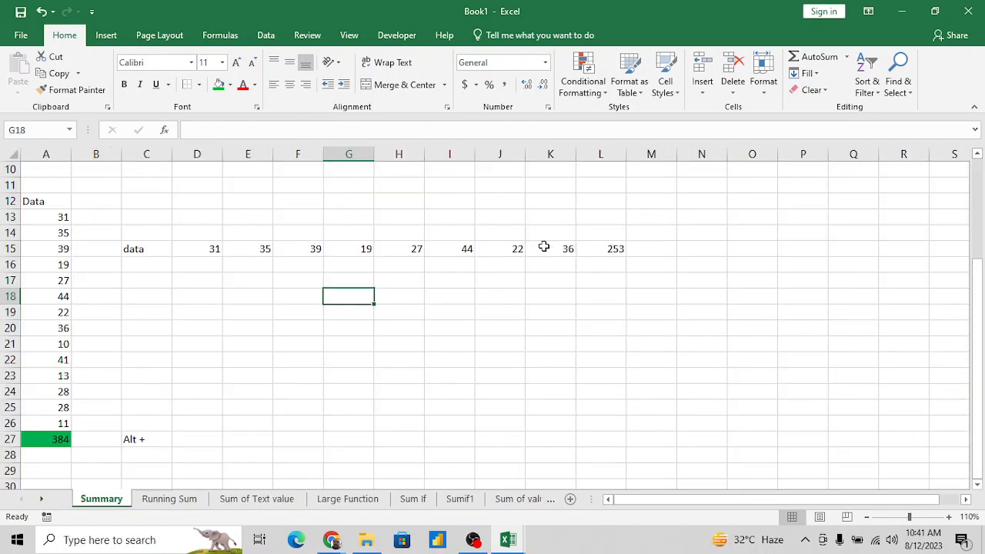
key("ctrl+Up")
key("ctrl+Up")
key("ctrl+Left")
key("Right")
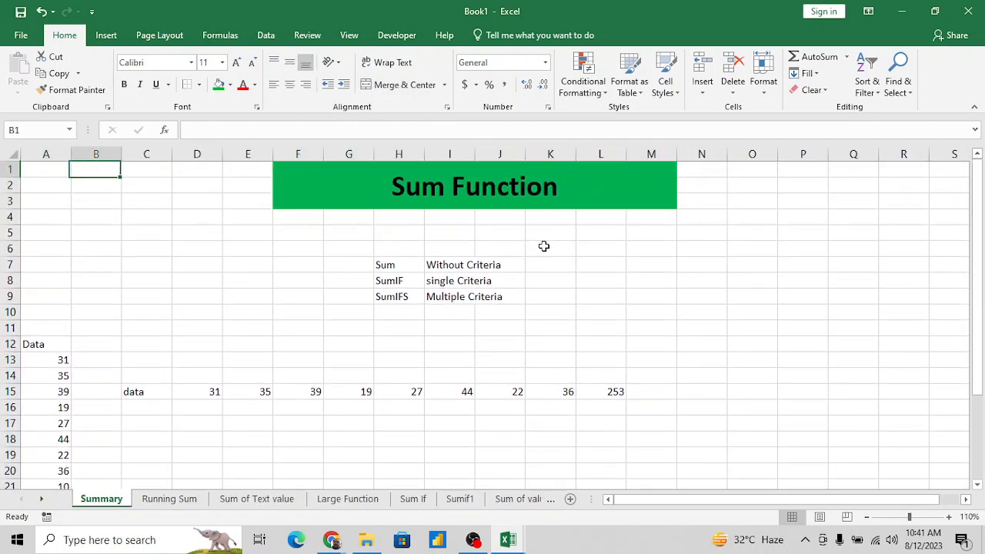
key("Left")
- Open the Save As page for the workbook and leave it without saving
key("ctrl+s")
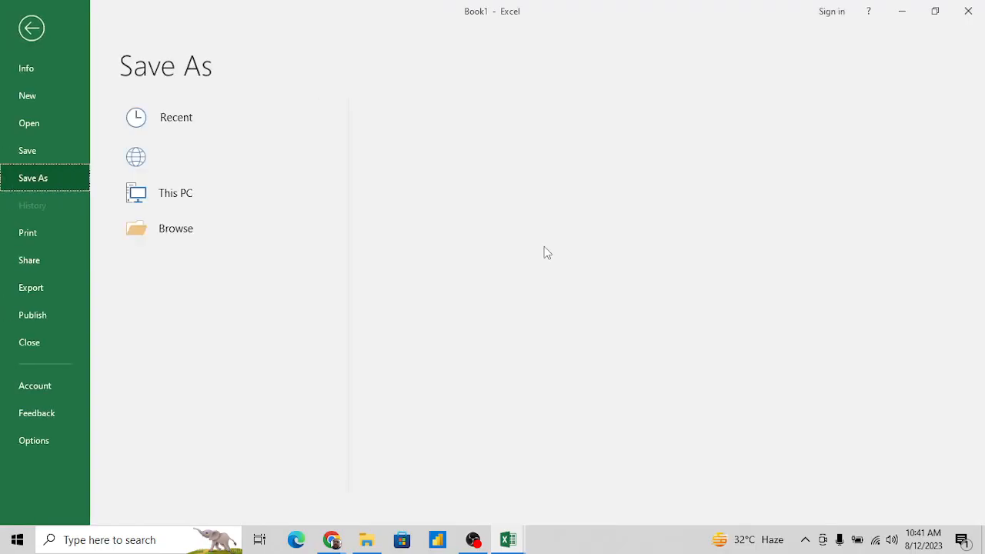
key("Escape")
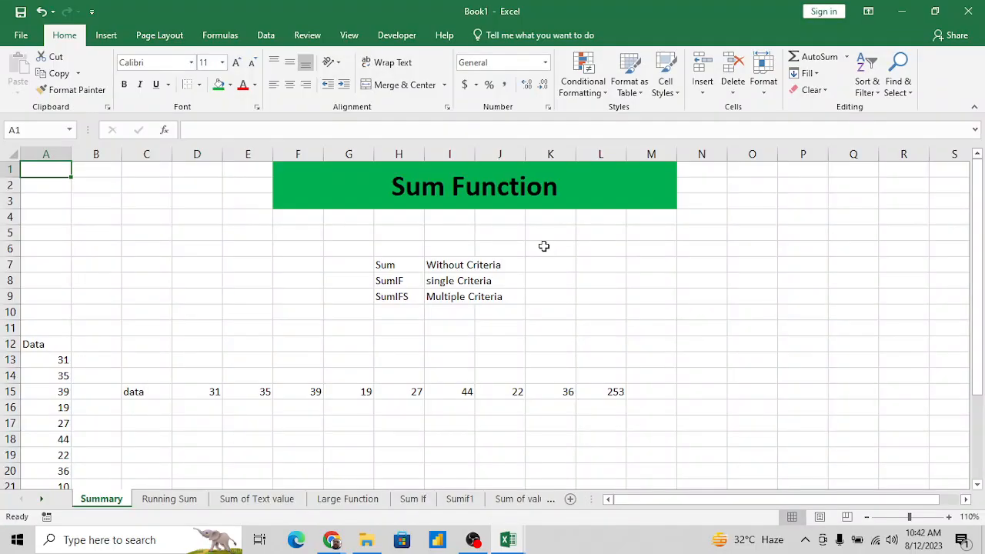
left_click(472, 541)
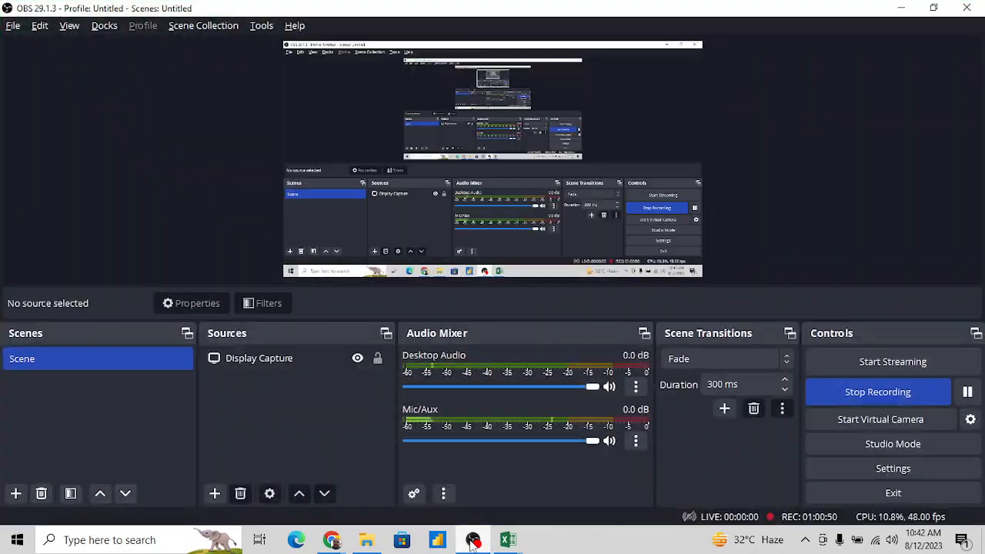